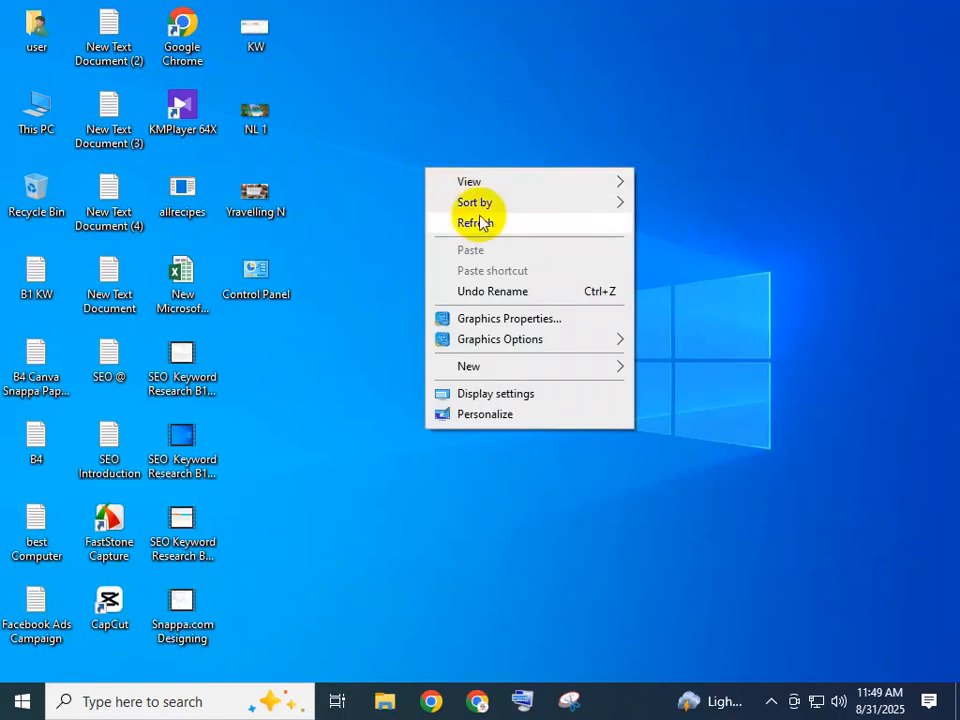
pyautogui.rightClick(421, 190)
pyautogui.click(503, 255)
pyautogui.rightClick(433, 208)
pyautogui.click(489, 259)
pyautogui.rightClick(414, 214)
pyautogui.click(456, 270)
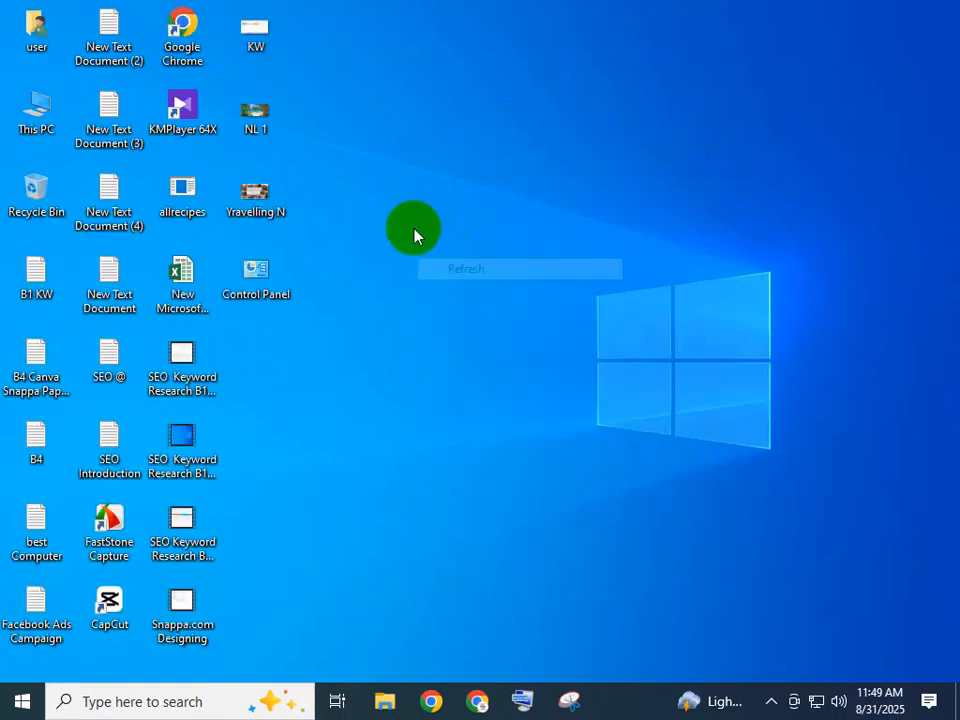
pyautogui.rightClick(414, 229)
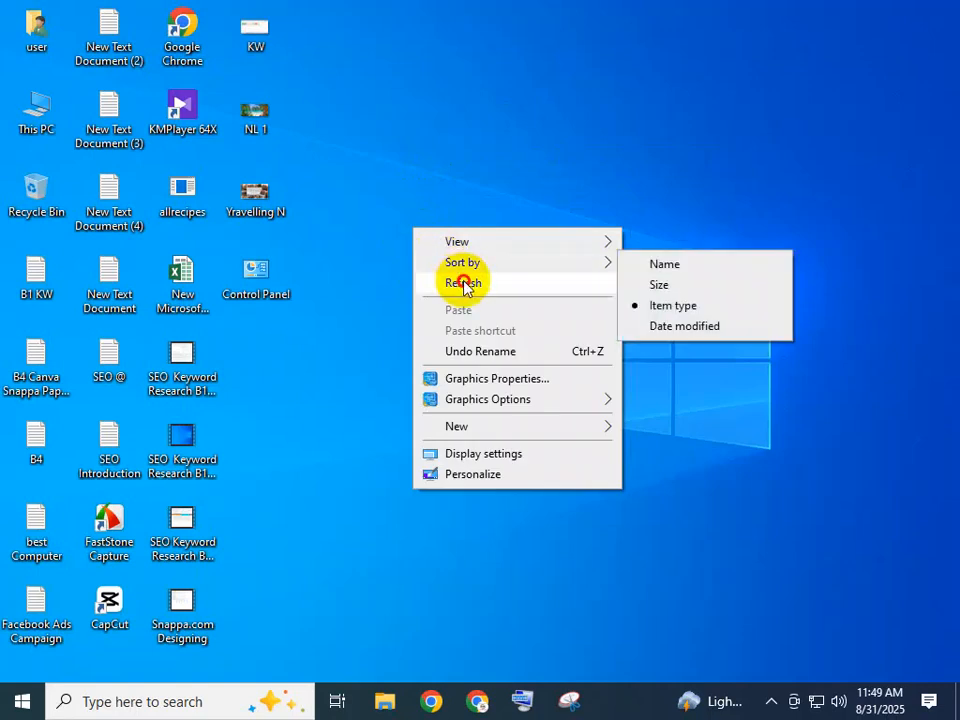
pyautogui.click(463, 283)
pyautogui.rightClick(422, 229)
pyautogui.click(475, 283)
pyautogui.rightClick(451, 264)
pyautogui.click(509, 328)
# Create a text document named "SEO - Backlink" on the desktop and open it.
pyautogui.rightClick(302, 424)
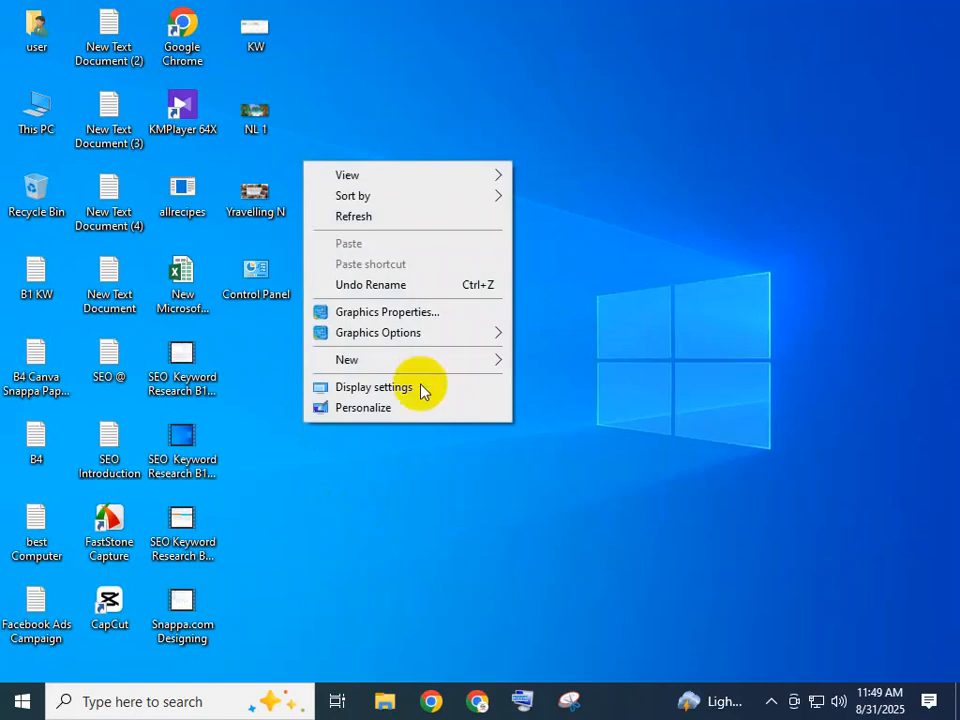
pyautogui.moveTo(420, 360)
pyautogui.click(575, 512)
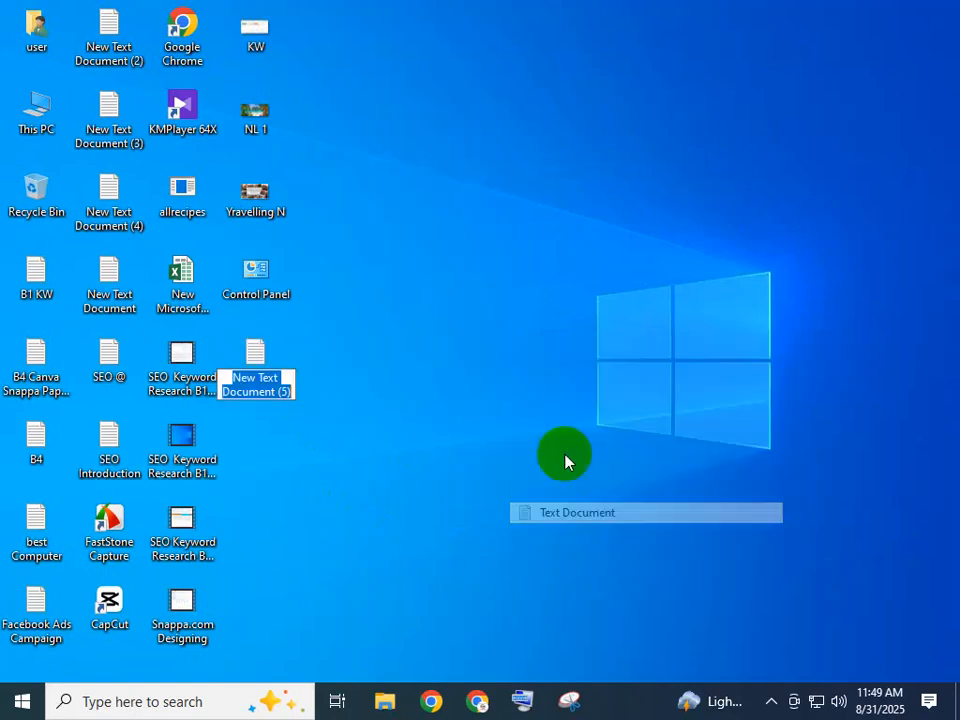
pyautogui.write('SEO')
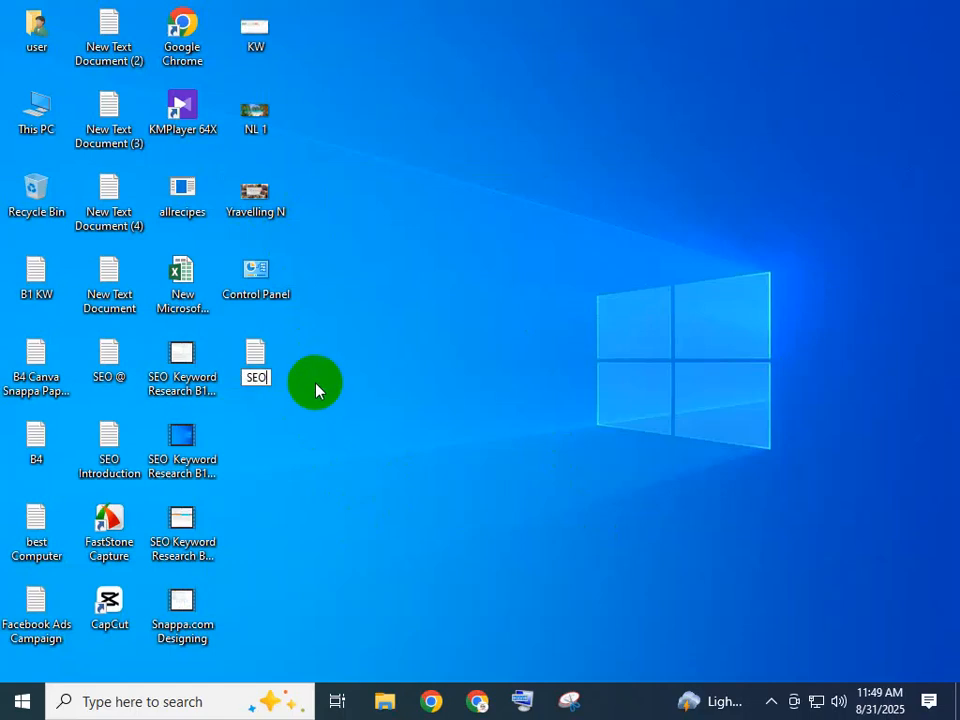
pyautogui.write(' - ')
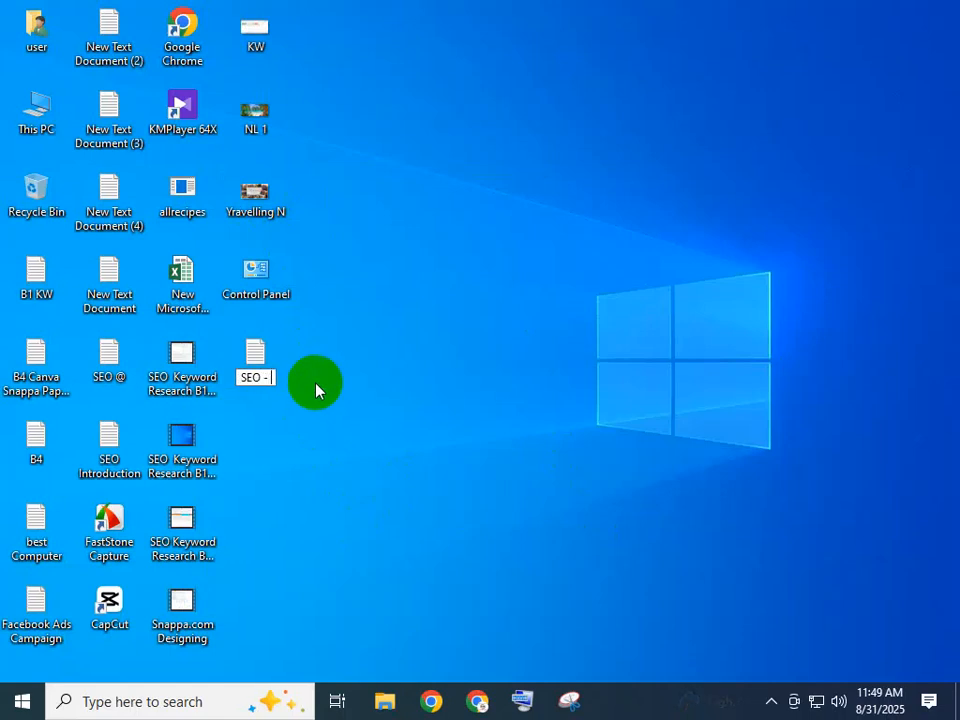
pyautogui.write('Backlink')
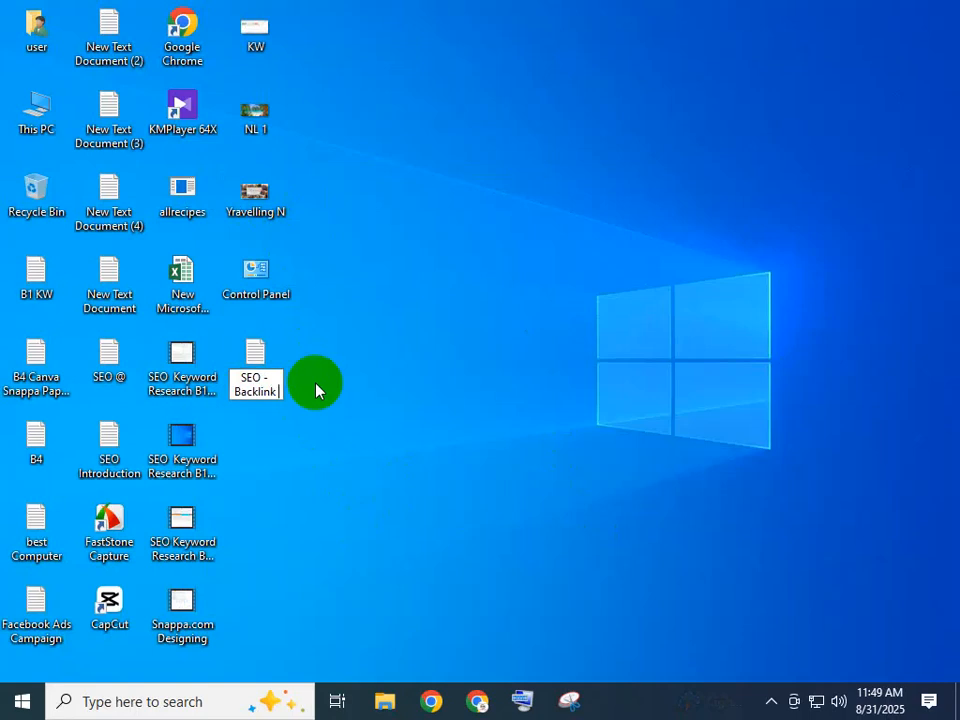
pyautogui.press('Return')
pyautogui.press('Return')
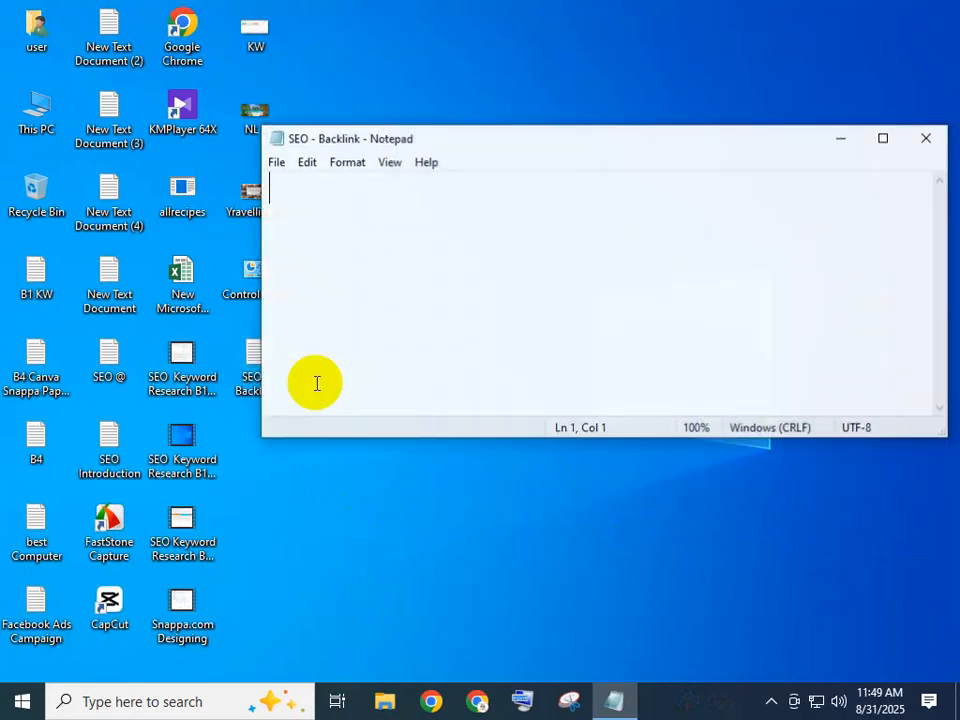
# Maximize the empty note and enter the heading "# Backlink - " on its first line.
pyautogui.click(883, 137)
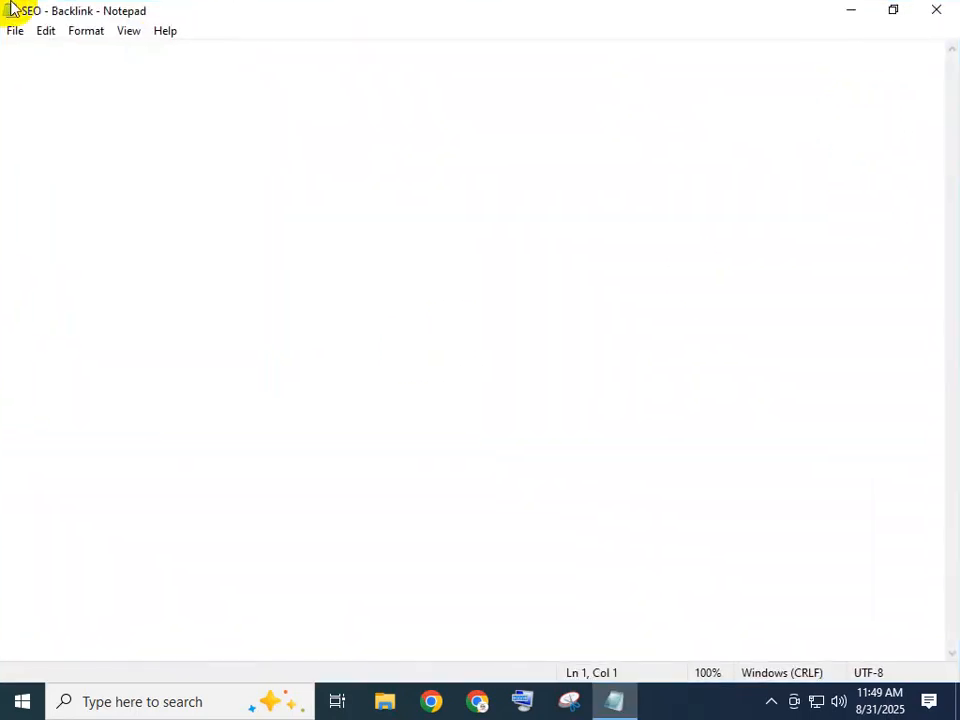
pyautogui.write('#')
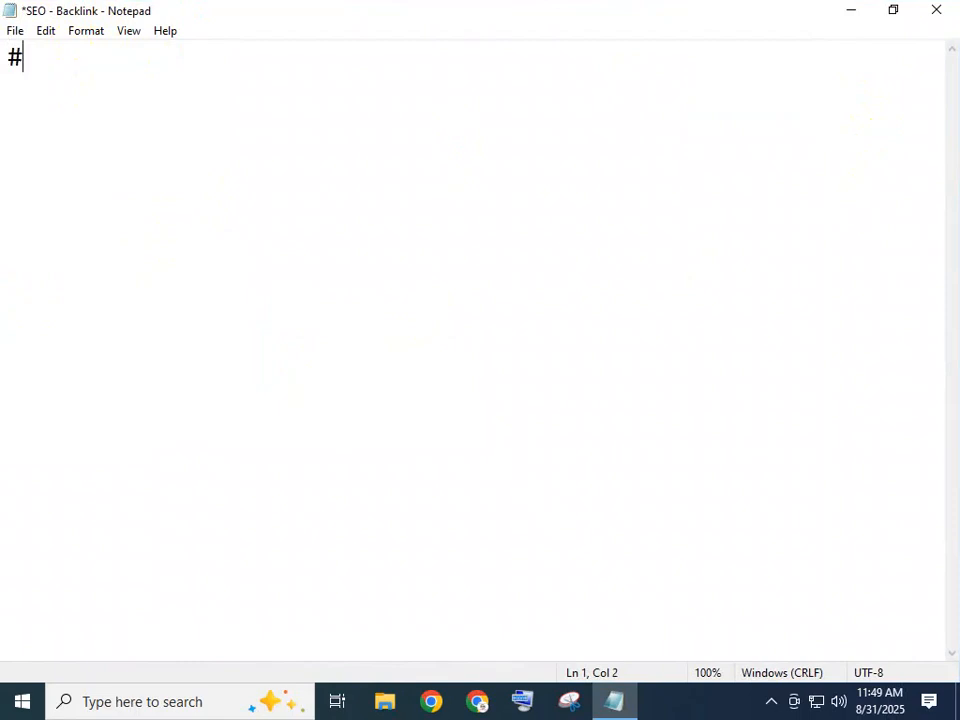
pyautogui.write(' Backlic')
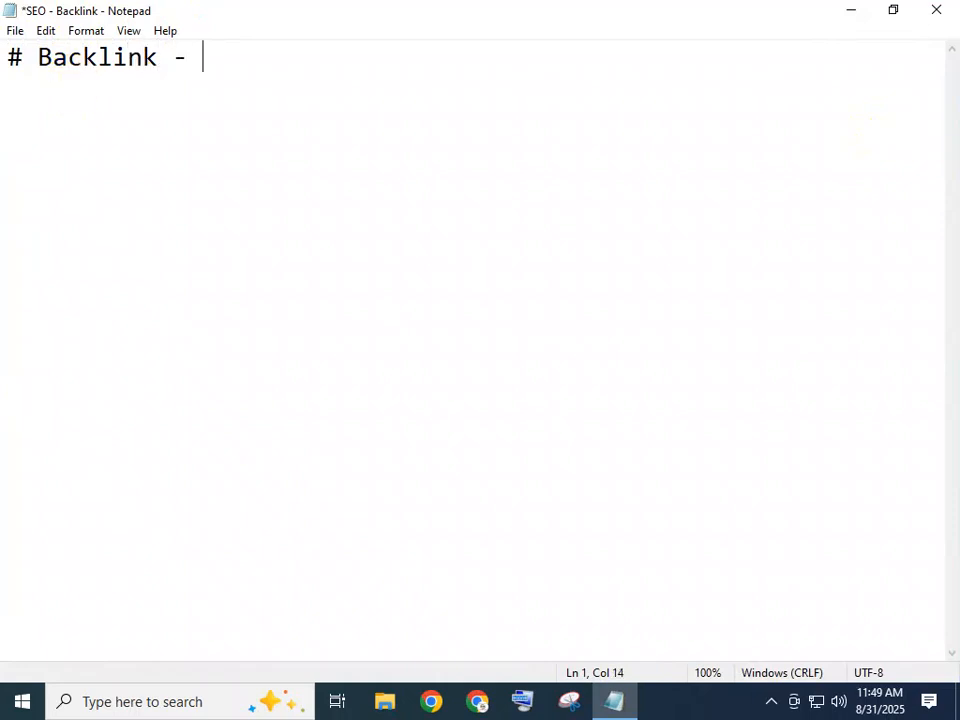
# Restore the note window to its smaller size and move it clear of the desktop icons.
pyautogui.click(895, 9)
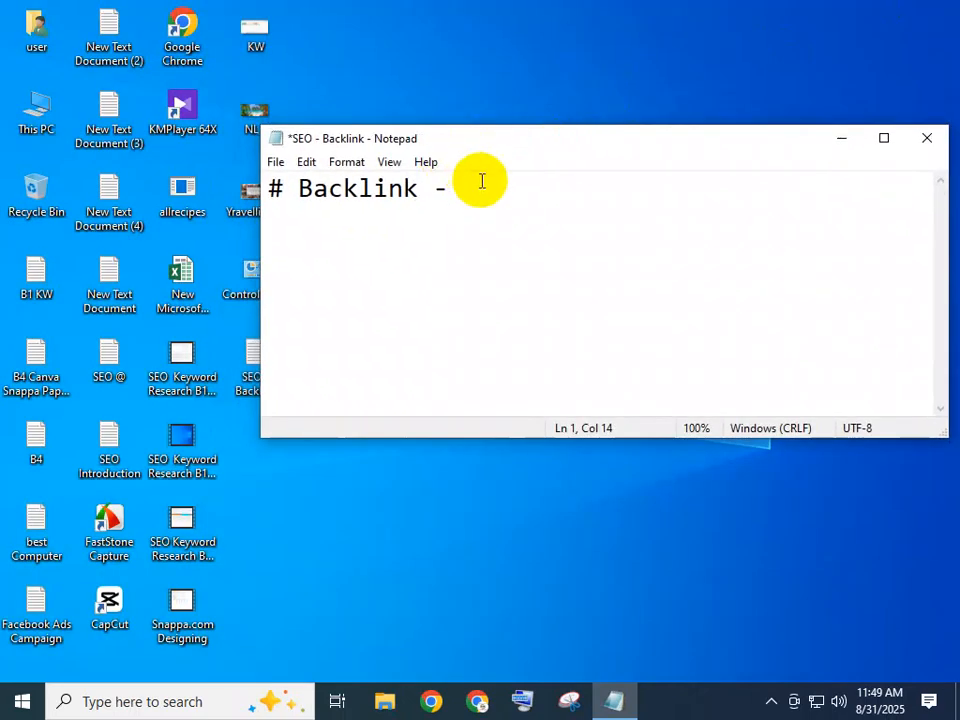
pyautogui.moveTo(531, 143); pyautogui.dragTo(625, 105)
pyautogui.click(361, 637)
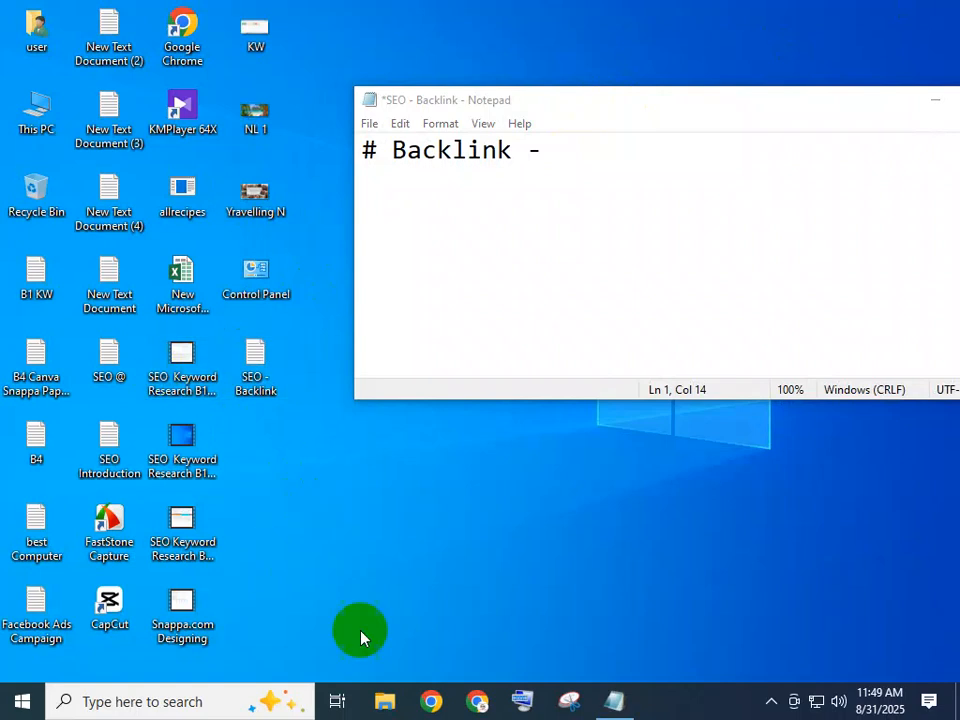
# Switch to Google Chrome and go to the Google Drive sign-in page from the Google apps.
pyautogui.click(478, 700)
pyautogui.click(273, 19)
pyautogui.click(205, 10)
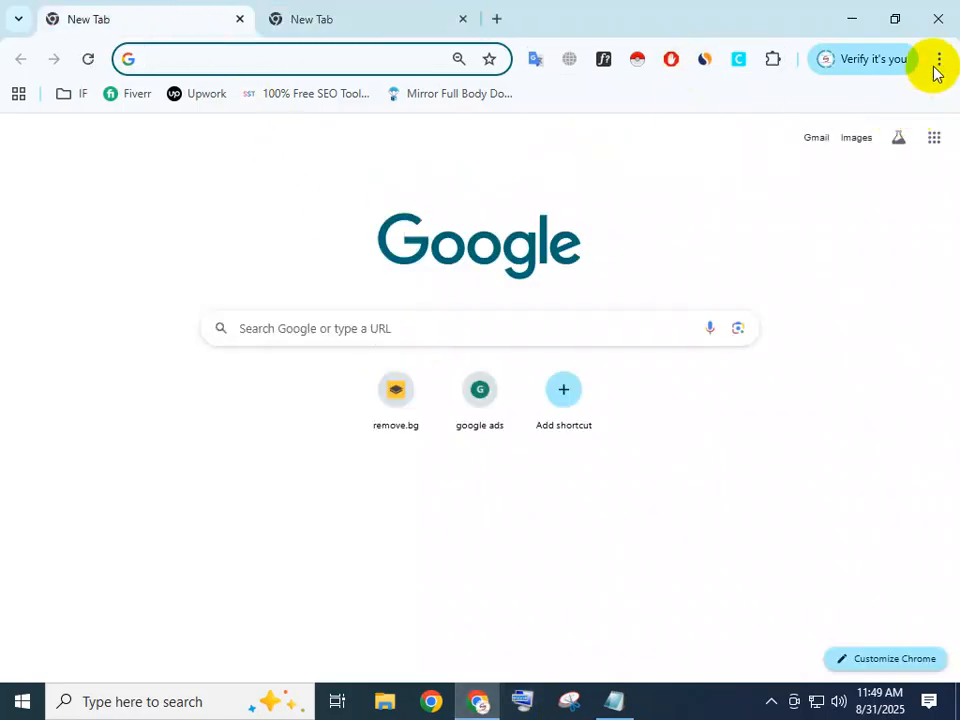
pyautogui.click(933, 139)
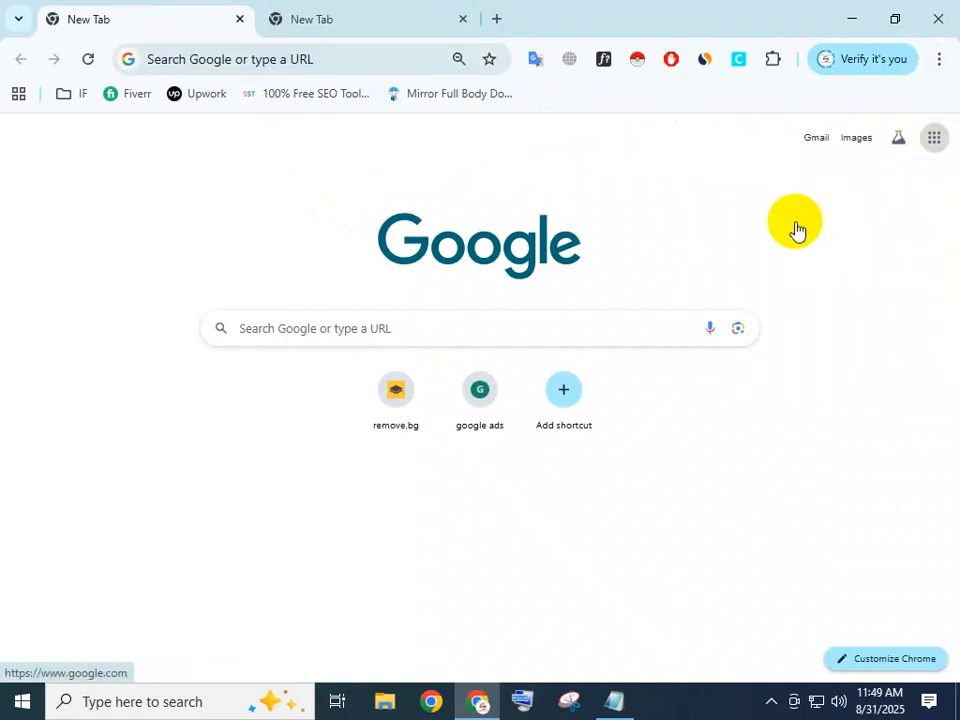
pyautogui.click(887, 358)
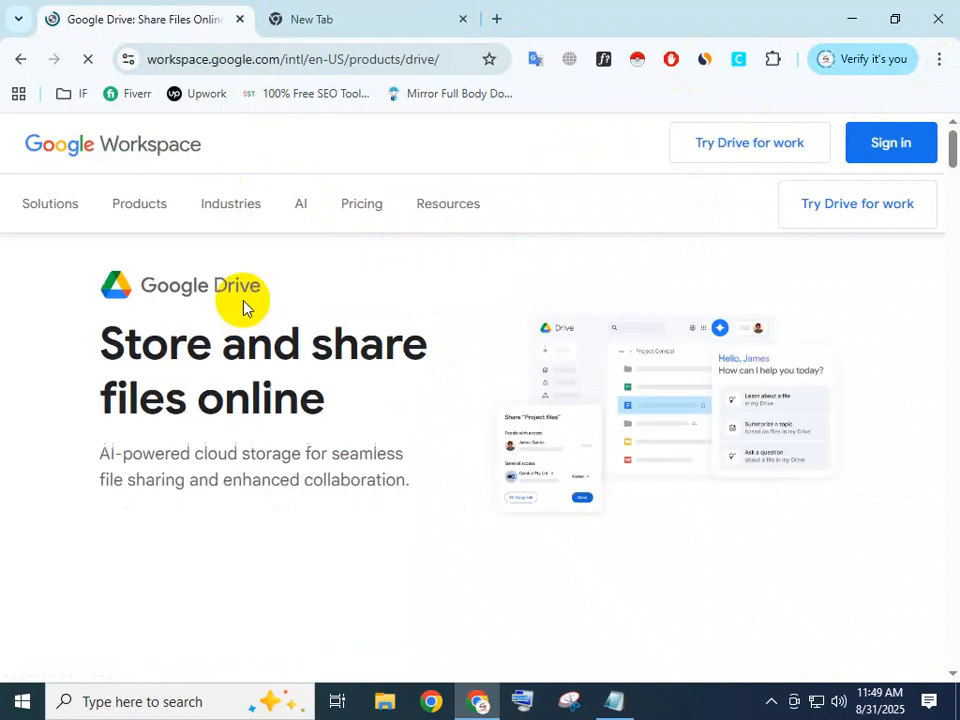
pyautogui.click(877, 160)
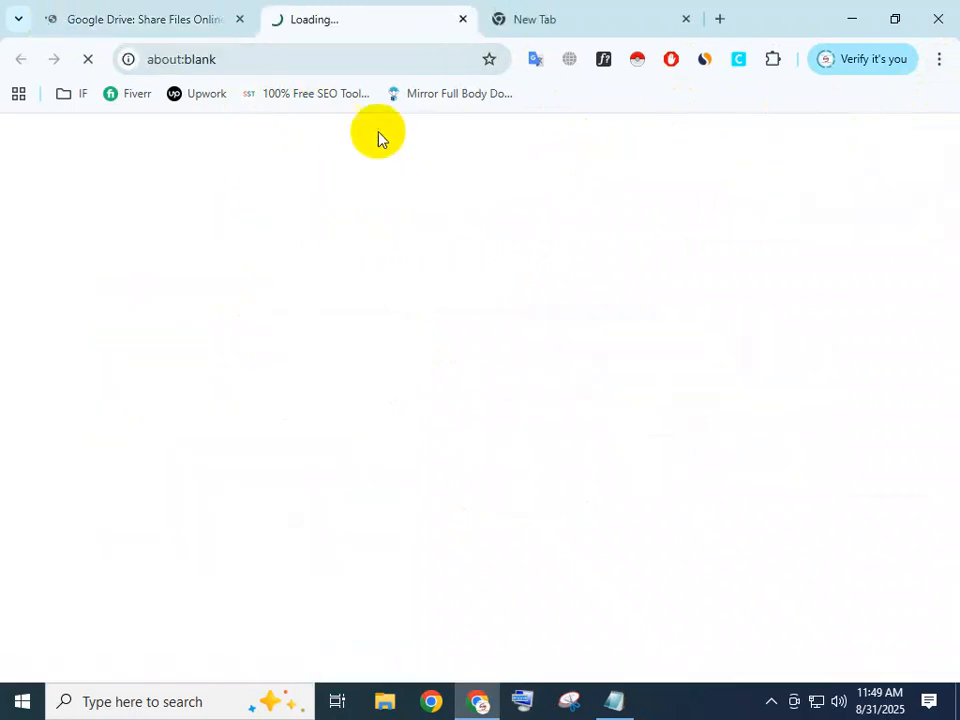
# Sign in to Google Drive with the account's saved e-mail and the account password.
pyautogui.click(601, 307)
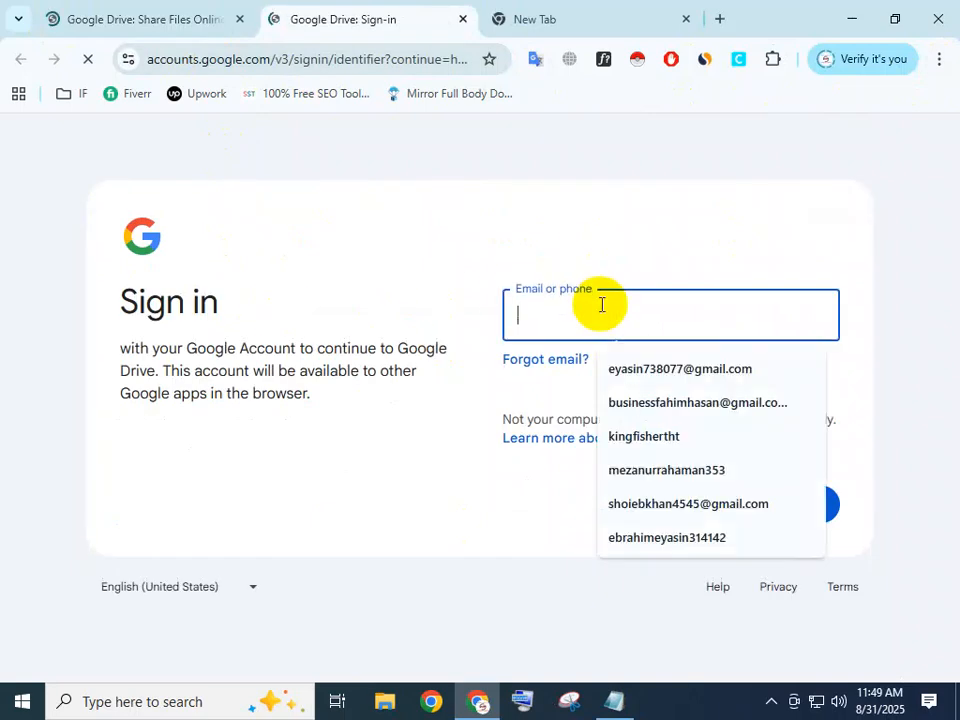
pyautogui.click(680, 442)
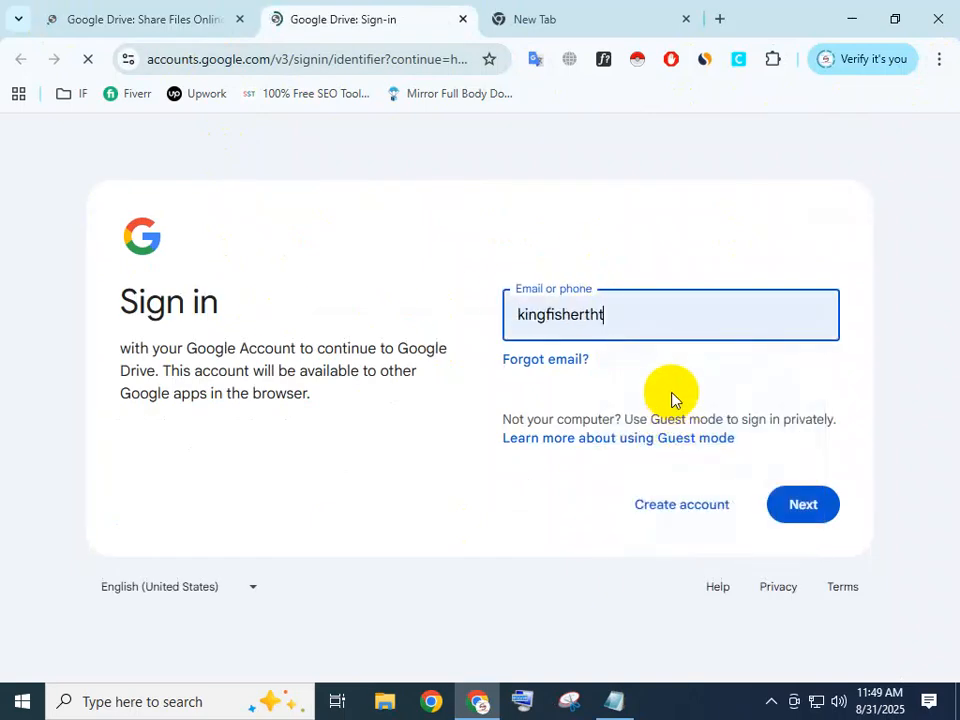
pyautogui.click(799, 503)
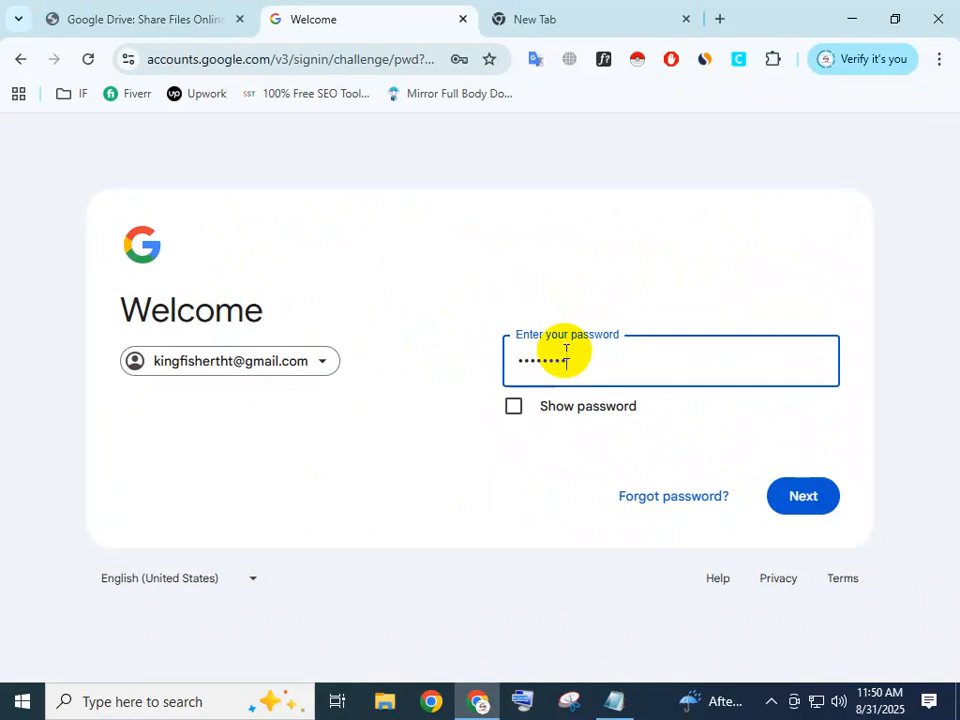
pyautogui.press('Return')
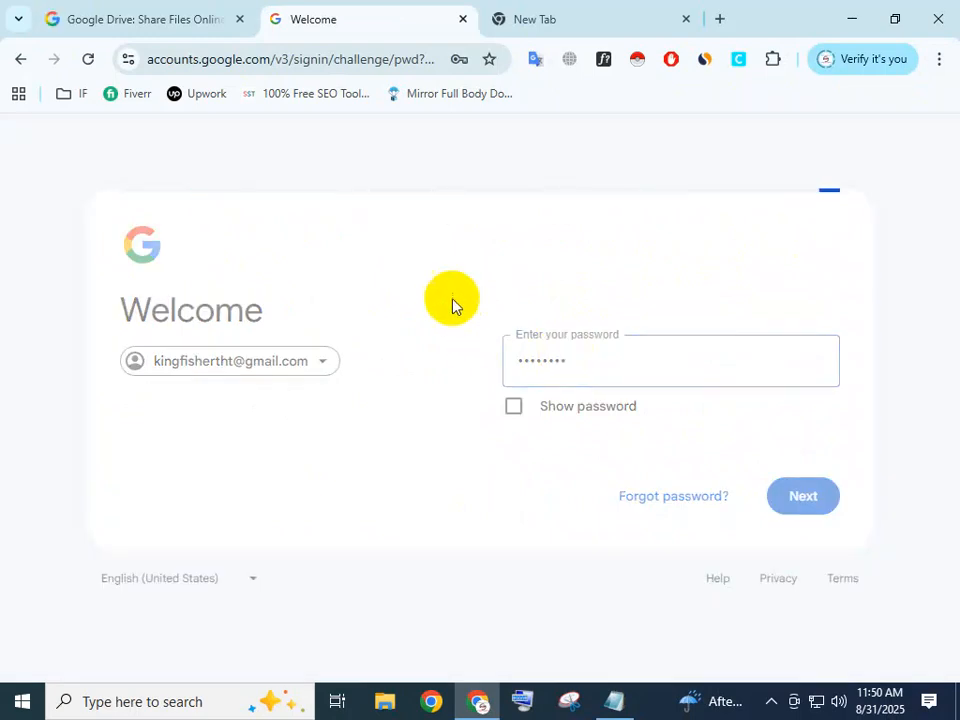
# Open the "KW Deep Research" spreadsheet from the suggested files in Drive.
pyautogui.scroll(-1, 722, 588)
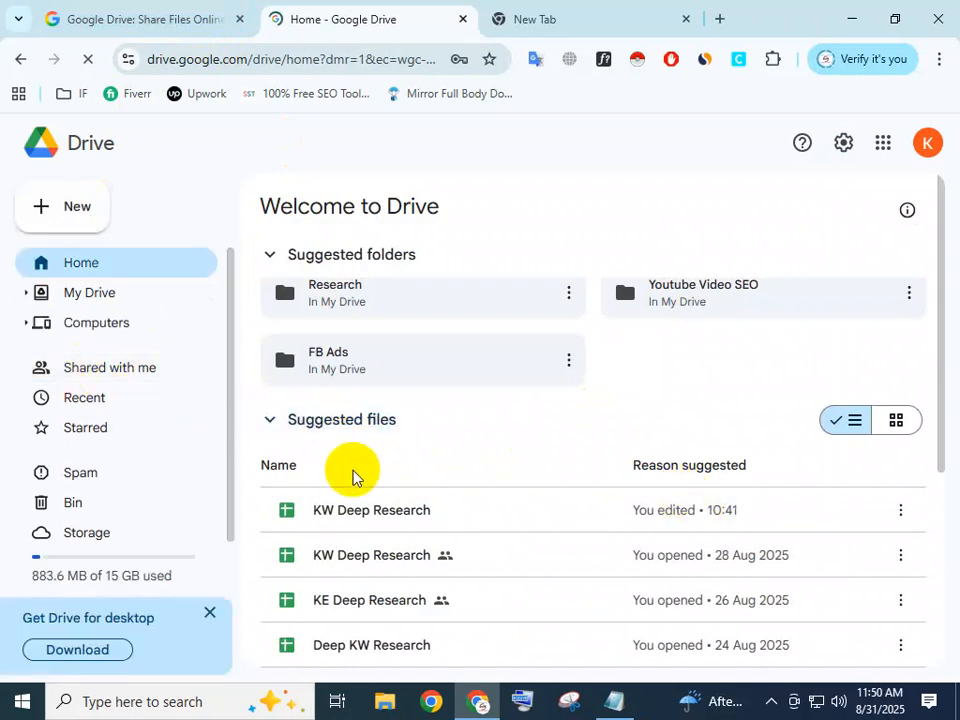
pyautogui.click(404, 435)
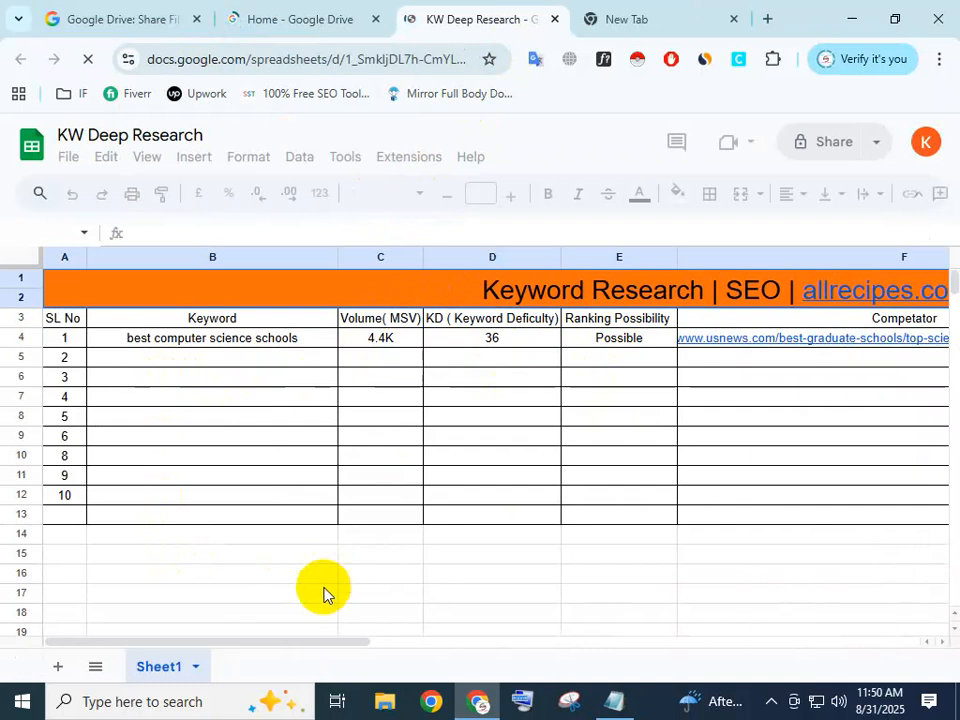
# Examine the sheet's competitor, authority, ranking system and backlink columns, and return to the Keyword column.
pyautogui.moveTo(306, 639); pyautogui.dragTo(573, 611)
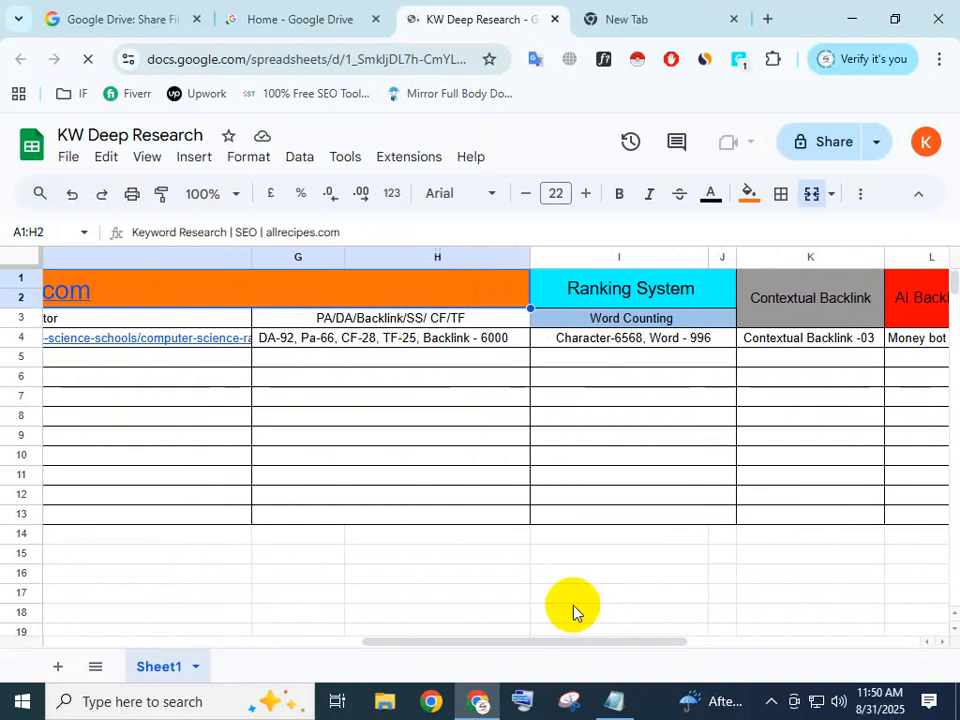
pyautogui.click(641, 538)
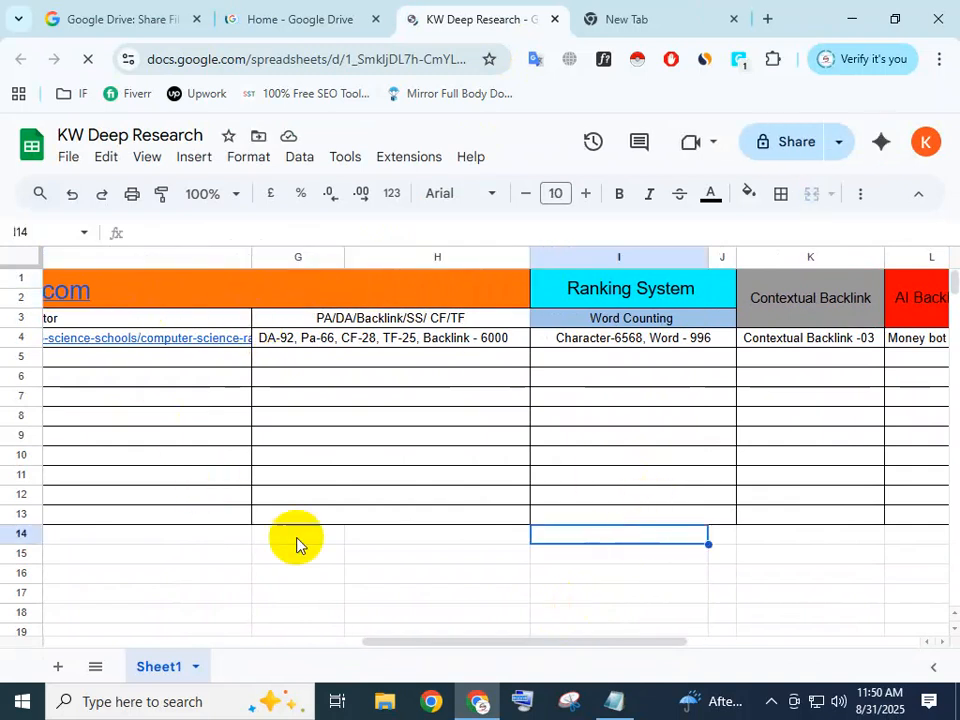
pyautogui.moveTo(474, 642); pyautogui.dragTo(386, 666)
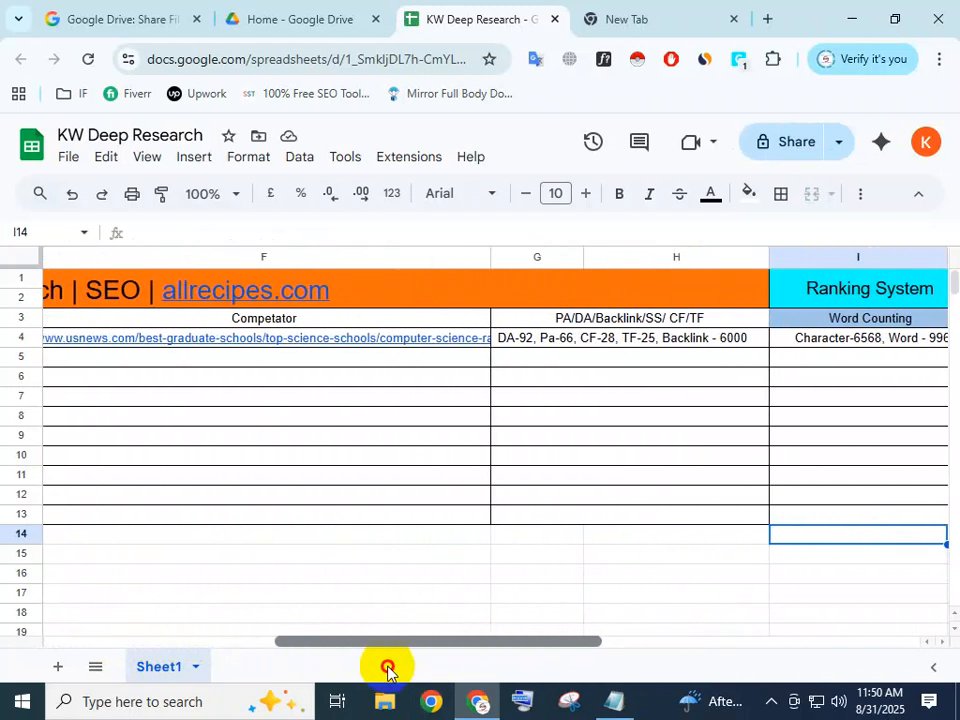
pyautogui.click(272, 497)
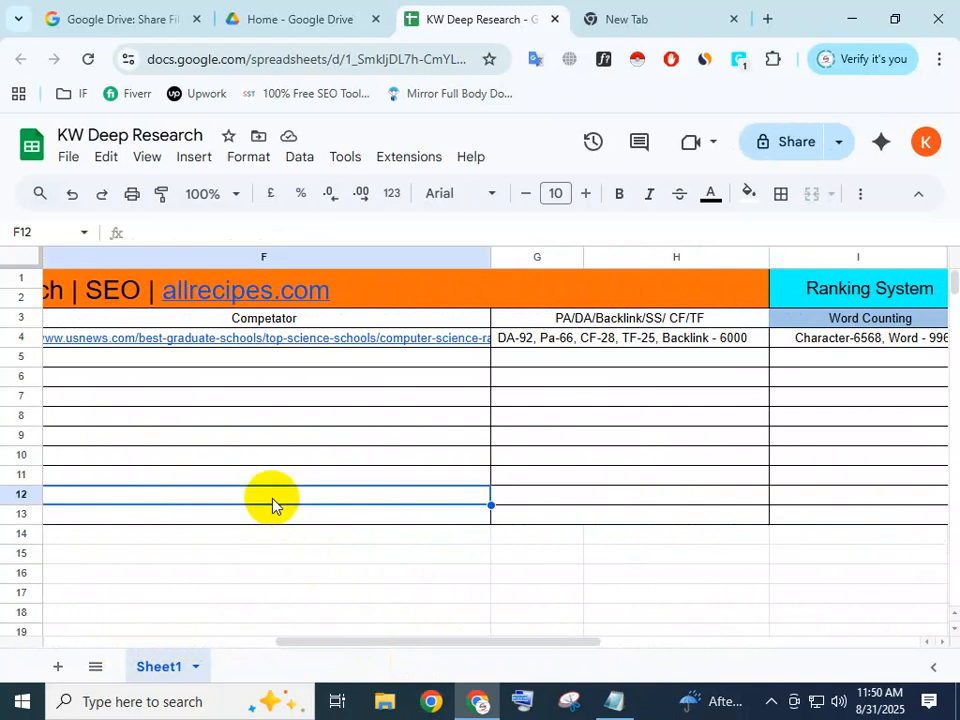
pyautogui.click(307, 454)
pyautogui.moveTo(443, 640); pyautogui.dragTo(3, 627)
pyautogui.click(206, 360)
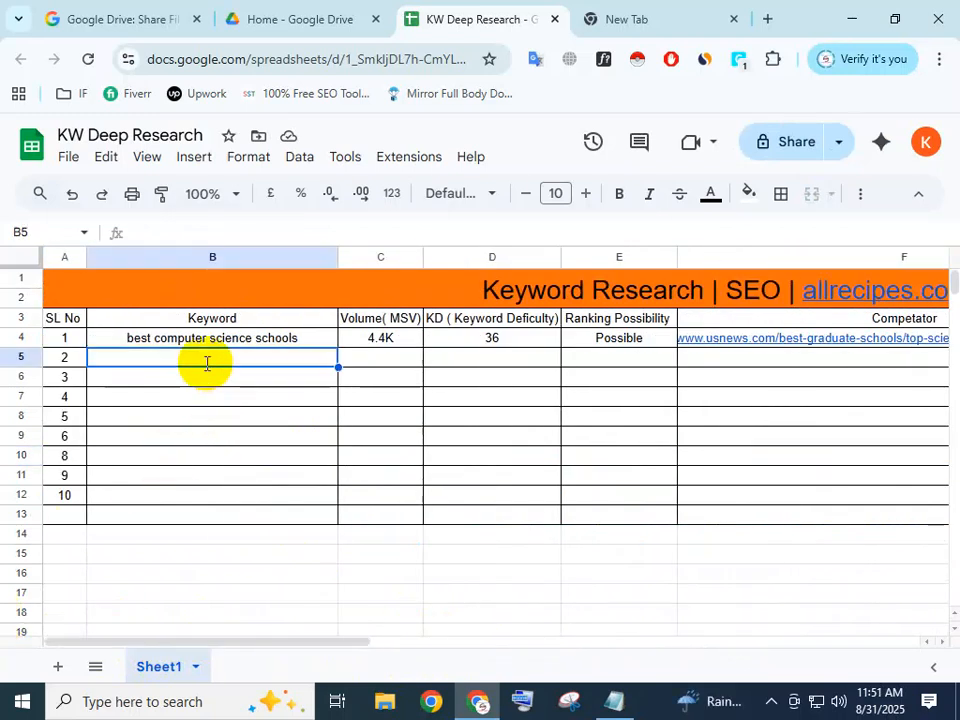
pyautogui.doubleClick(207, 363)
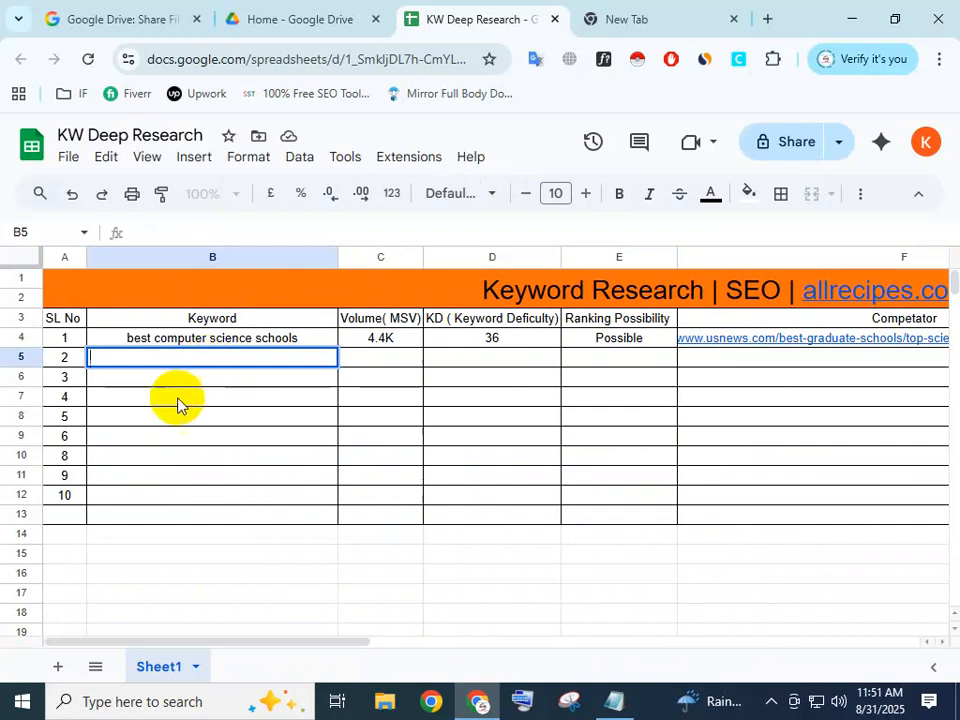
pyautogui.click(214, 420)
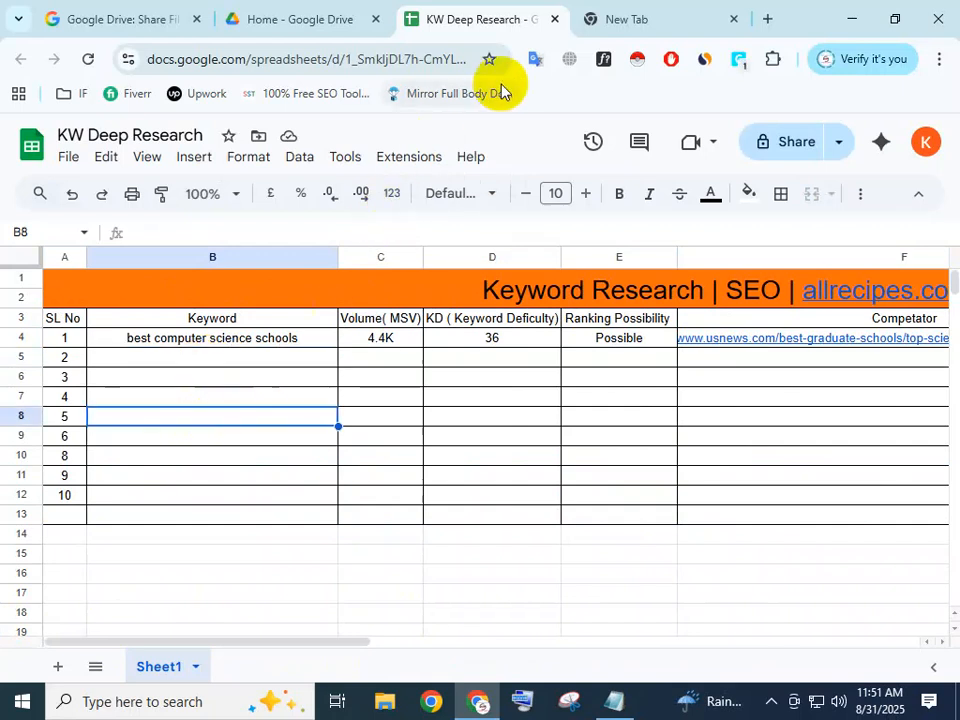
# Examine the words "best computer" in the first keyword, and look across to the Competator column.
pyautogui.click(683, 30)
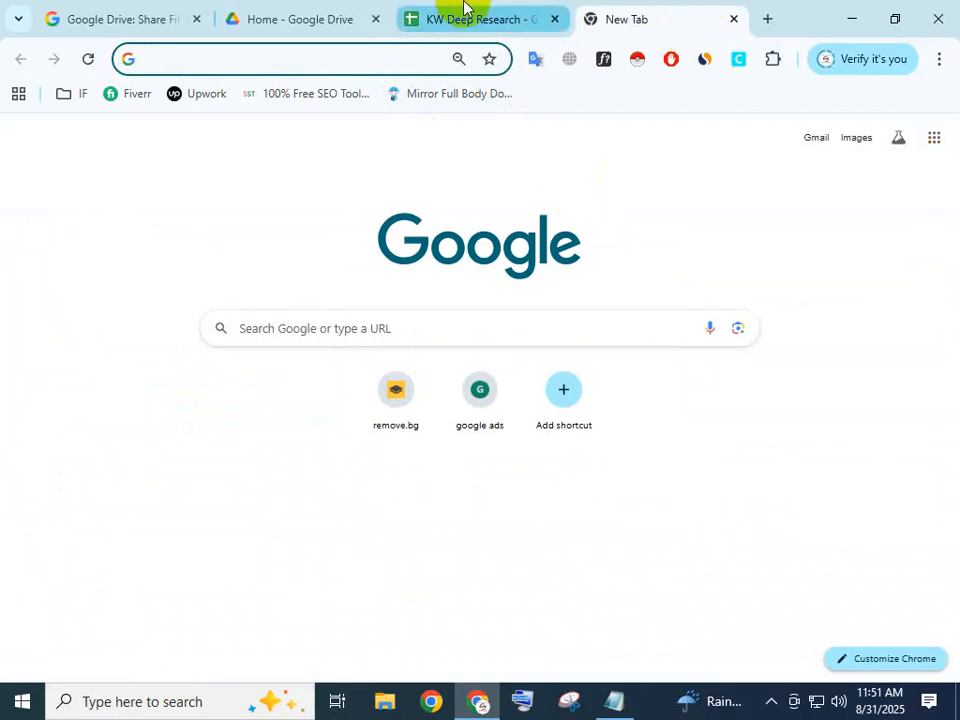
pyautogui.click(476, 30)
pyautogui.click(213, 360)
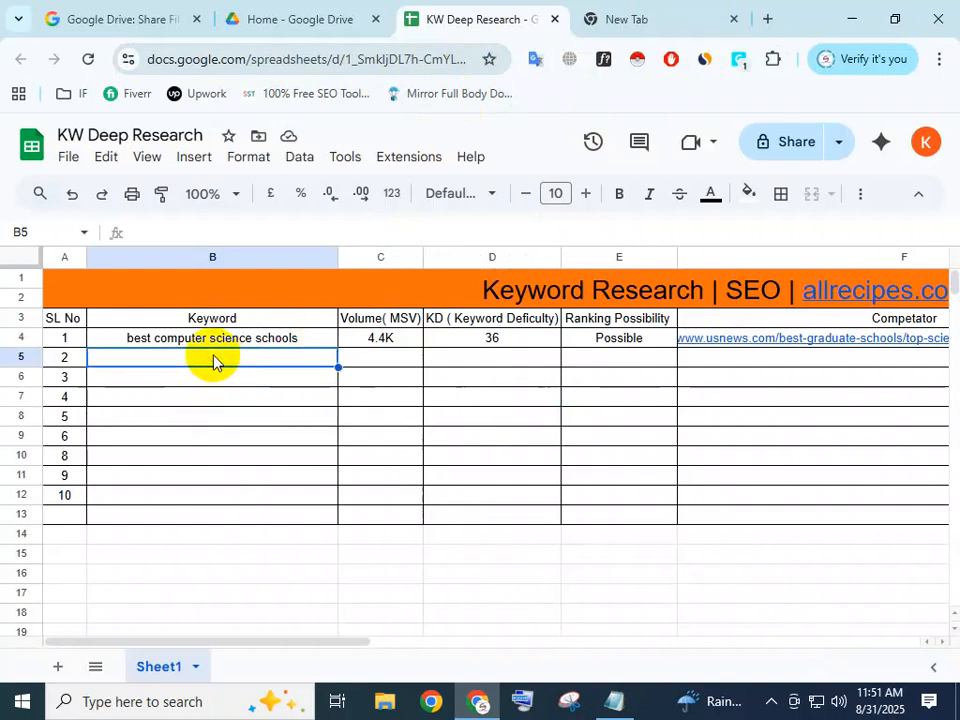
pyautogui.doubleClick(208, 340)
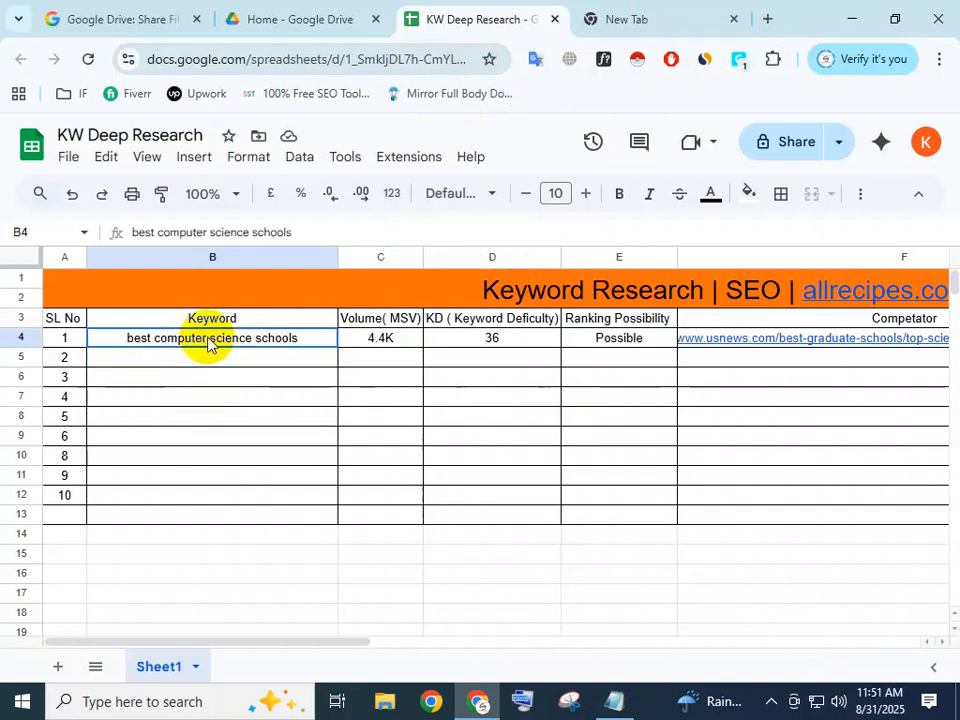
pyautogui.moveTo(206, 338); pyautogui.dragTo(122, 334)
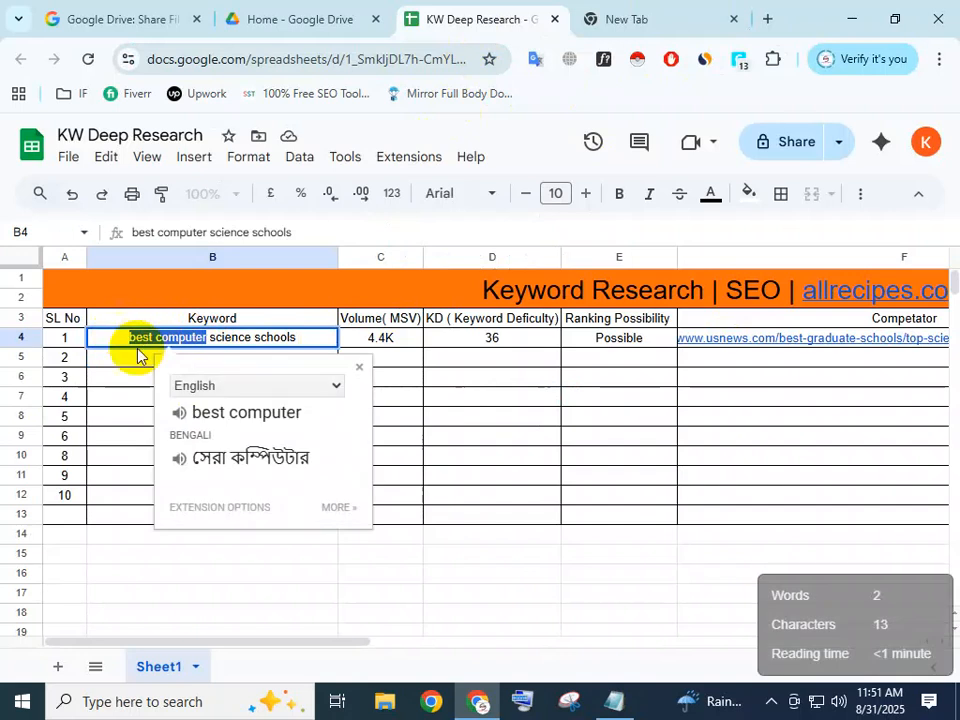
pyautogui.click(598, 380)
pyautogui.moveTo(250, 645); pyautogui.dragTo(352, 615)
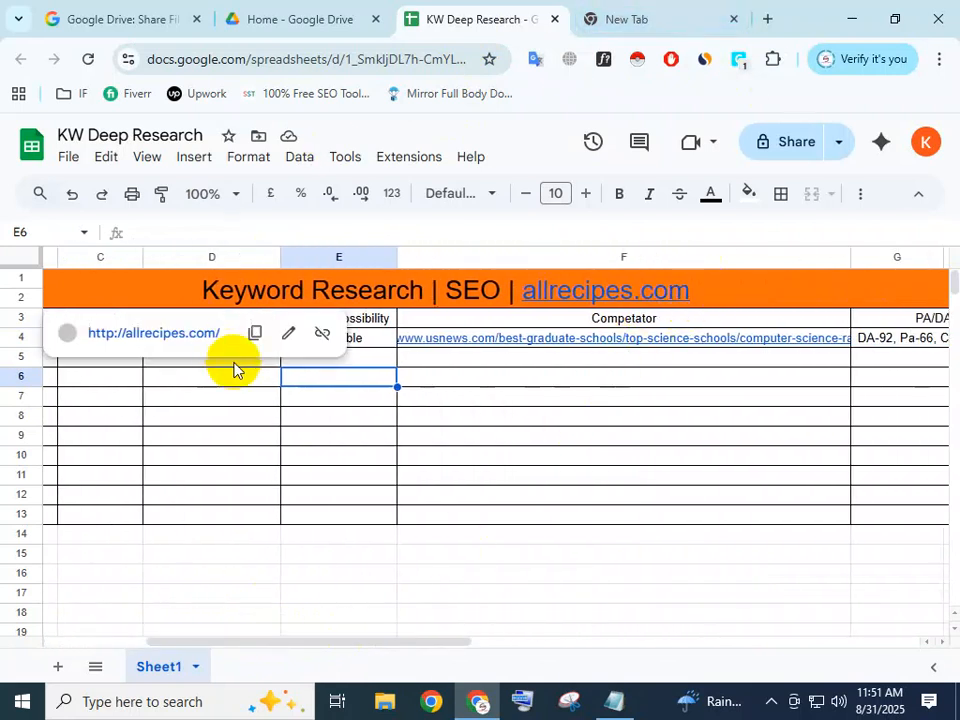
# Copy the first keyword from the sheet and search Google for "best computer science schools in usa".
pyautogui.moveTo(281, 645); pyautogui.dragTo(113, 588)
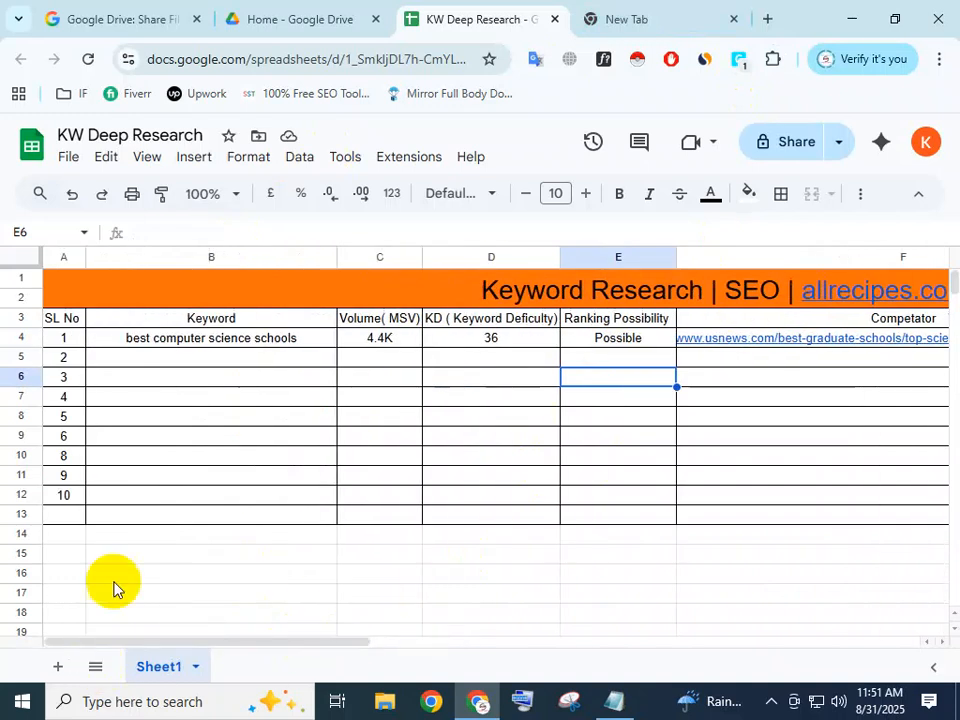
pyautogui.doubleClick(307, 340)
pyautogui.moveTo(311, 336); pyautogui.dragTo(38, 326)
pyautogui.hotkey('ctrl', 'c')
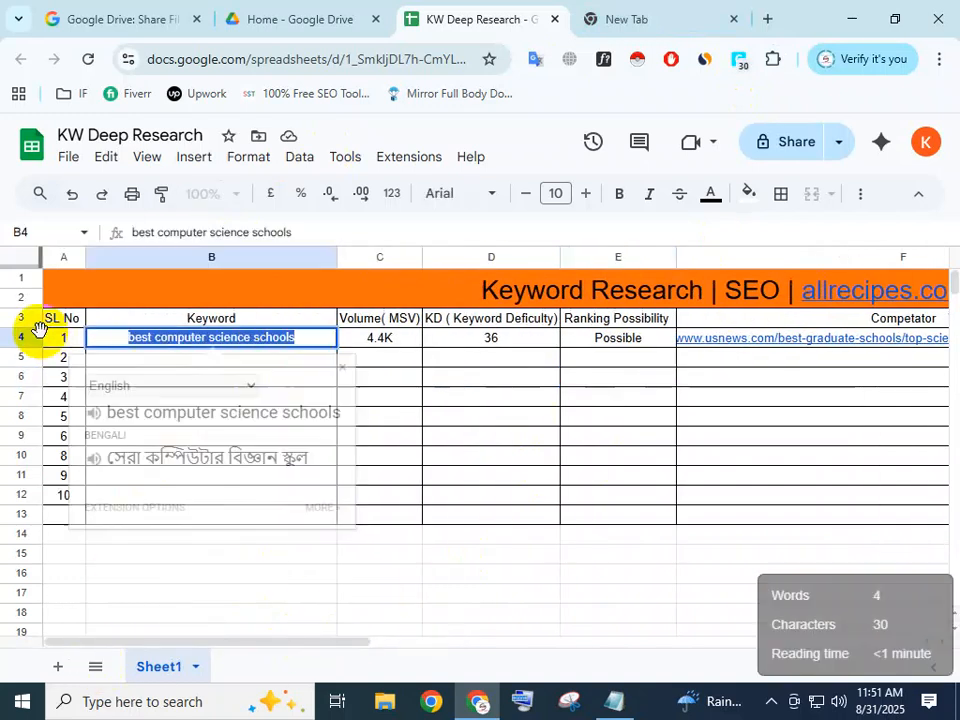
pyautogui.click(619, 22)
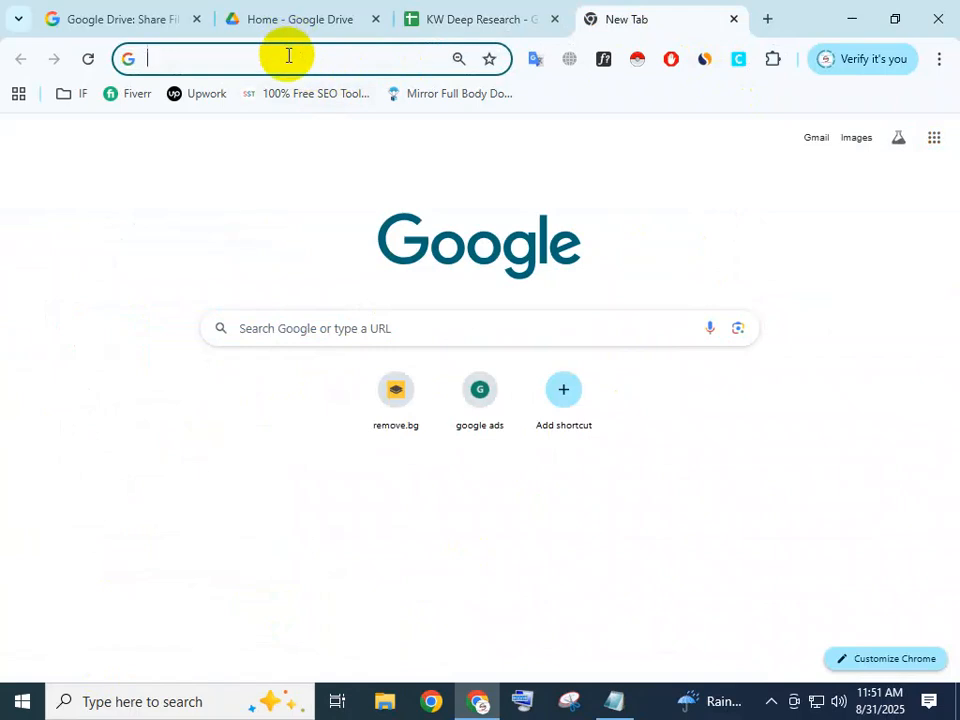
pyautogui.click(306, 326)
pyautogui.hotkey('ctrl', 'v')
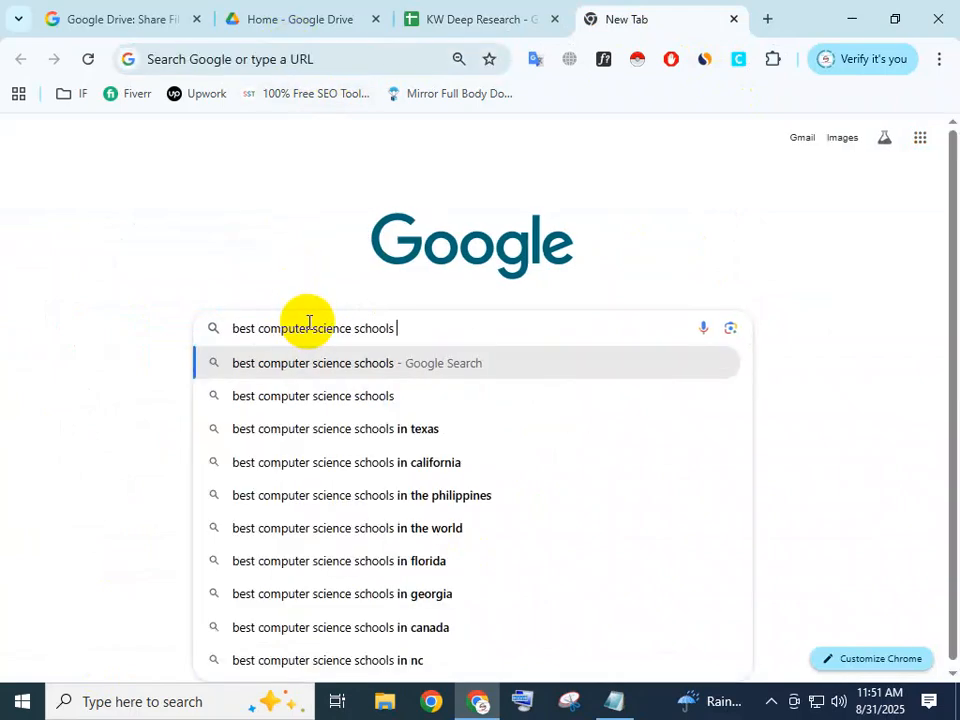
pyautogui.write('in usa')
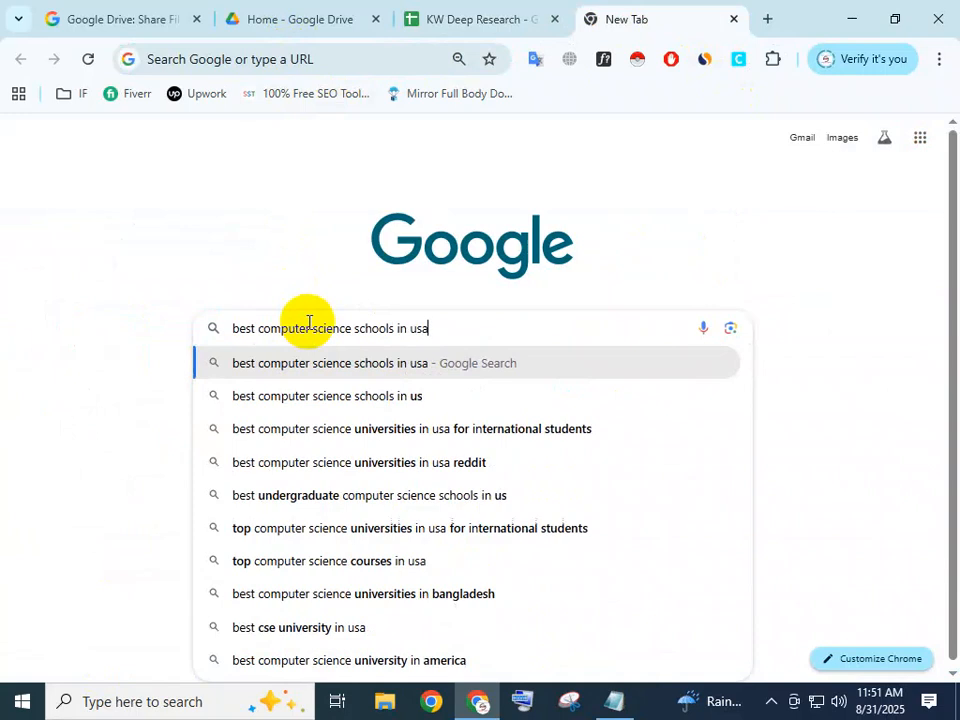
pyautogui.press('Return')
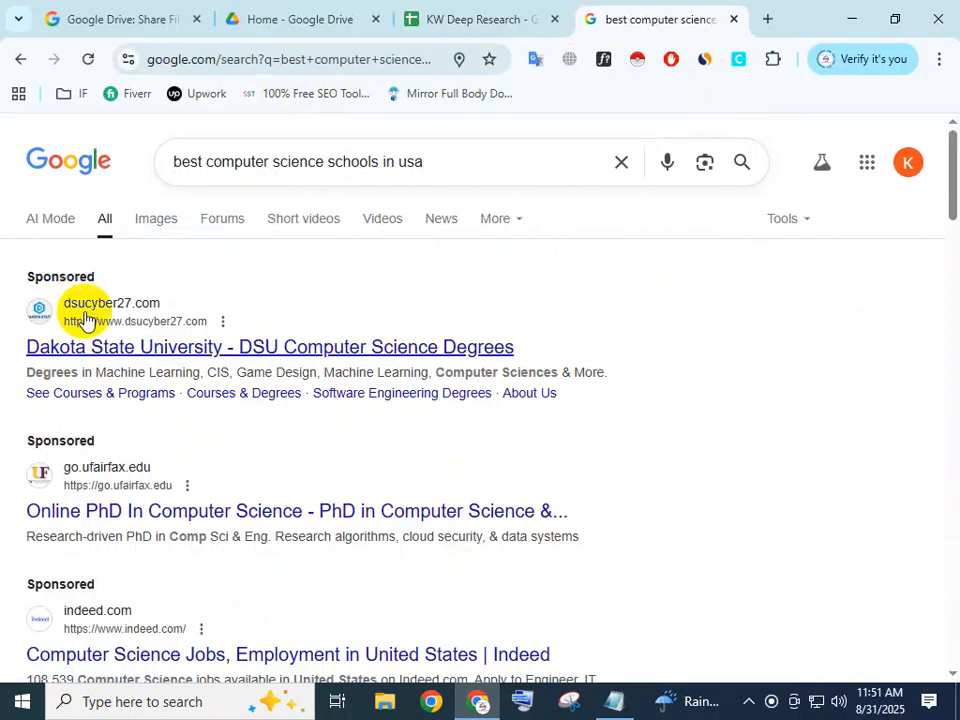
# Examine the first page of search results, comparing the U.S. News, Top Universities and other organic listings with the query.
pyautogui.scroll(-2, 100, 358)
pyautogui.scroll(-4, 98, 378)
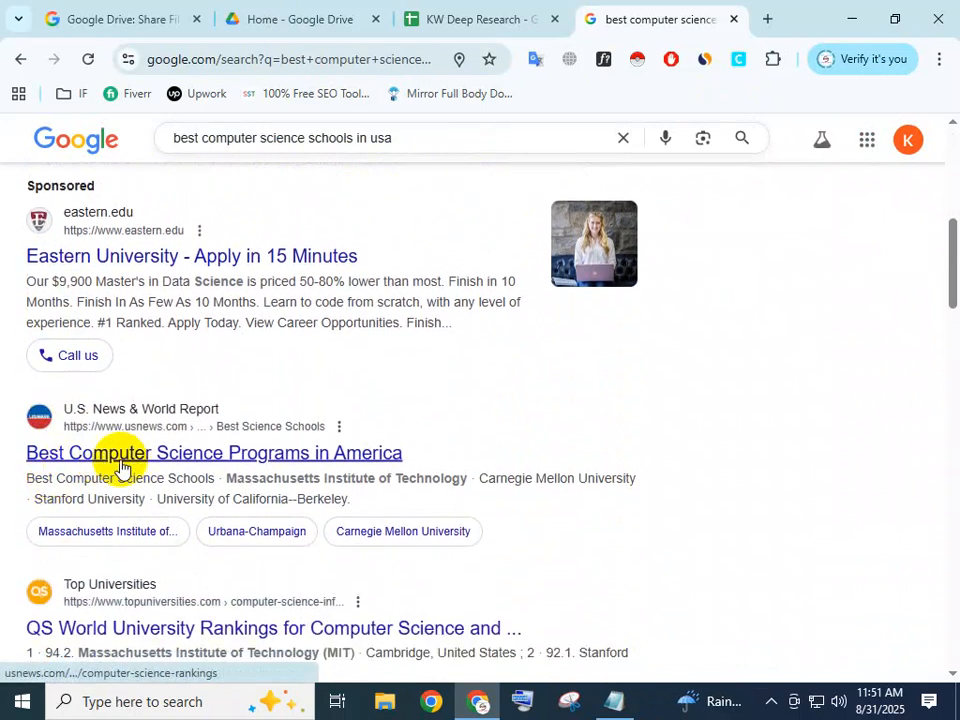
pyautogui.rightClick(178, 455)
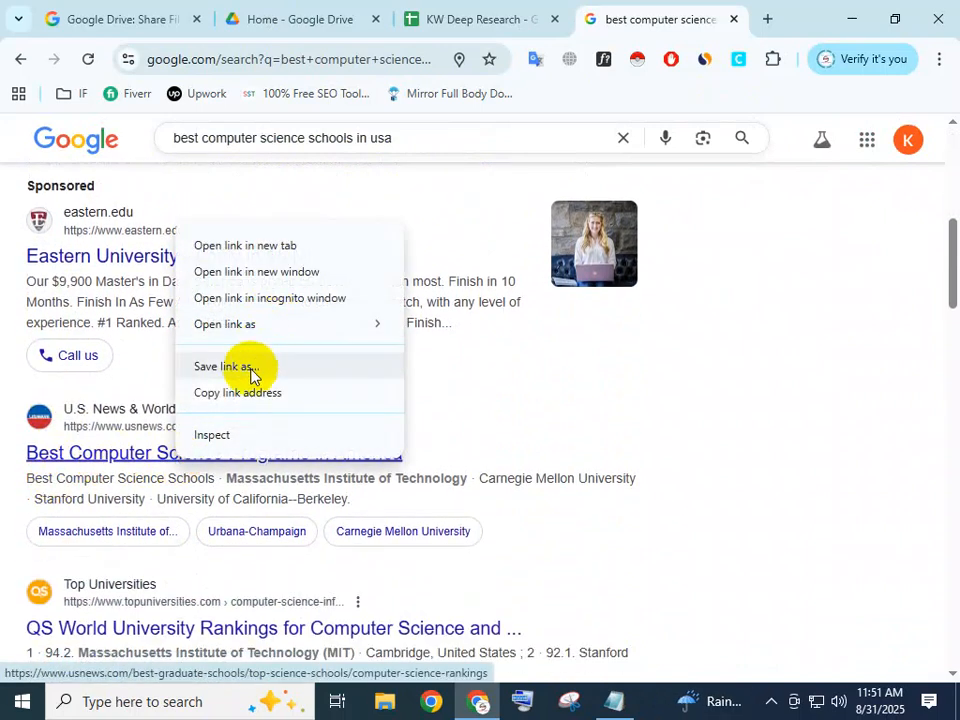
pyautogui.click(895, 390)
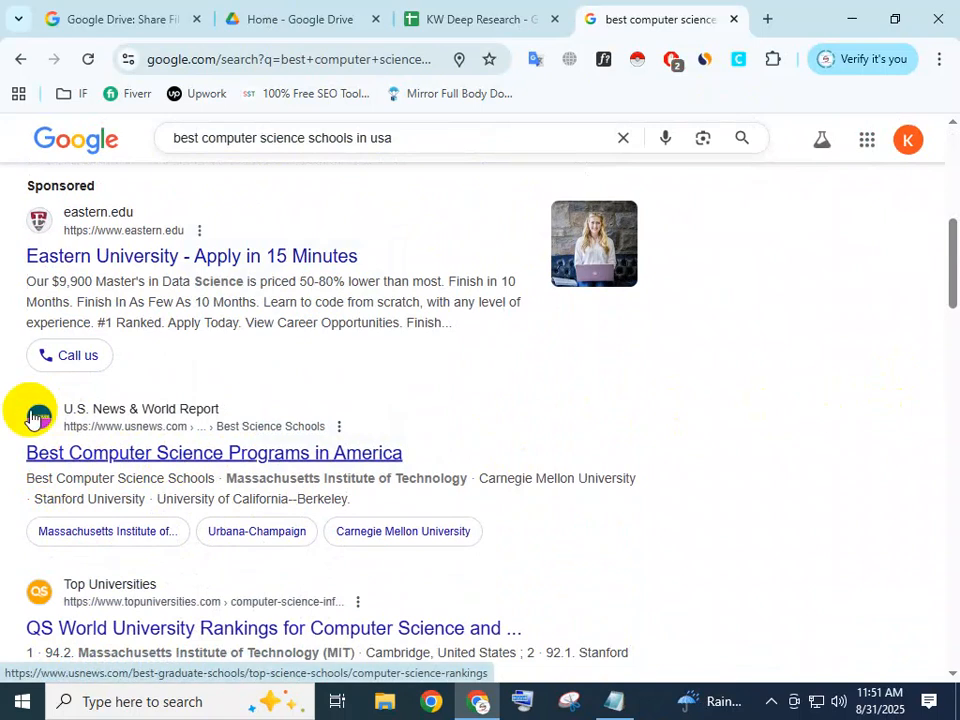
pyautogui.moveTo(410, 140); pyautogui.dragTo(133, 154)
pyautogui.click(784, 347)
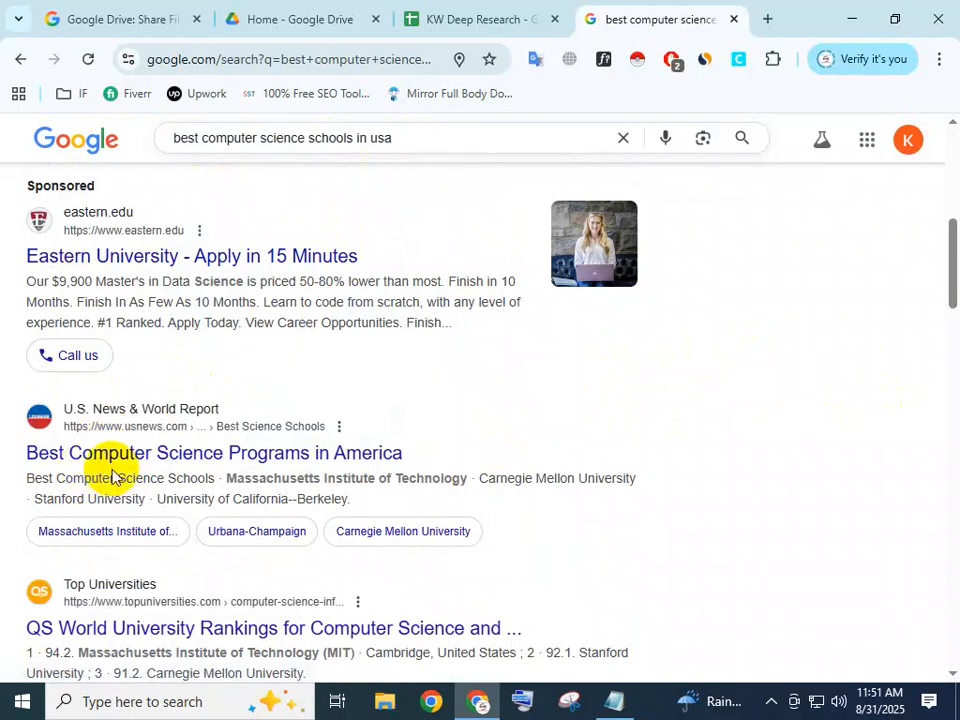
pyautogui.scroll(-1, 143, 467)
pyautogui.scroll(-1, 143, 467)
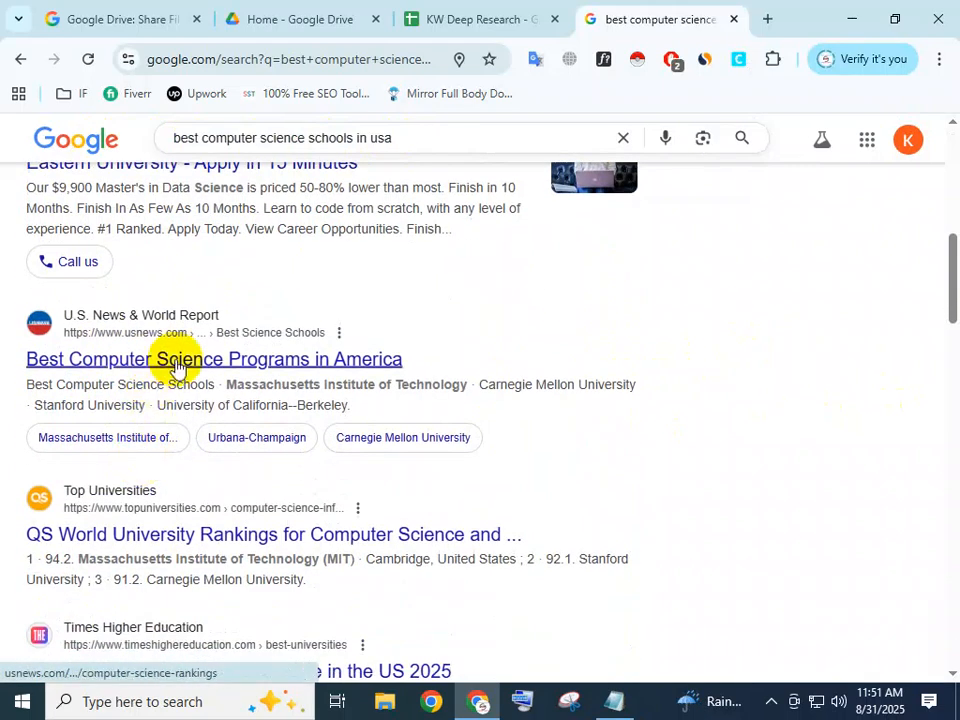
pyautogui.scroll(-2, 199, 400)
pyautogui.scroll(1, 140, 320)
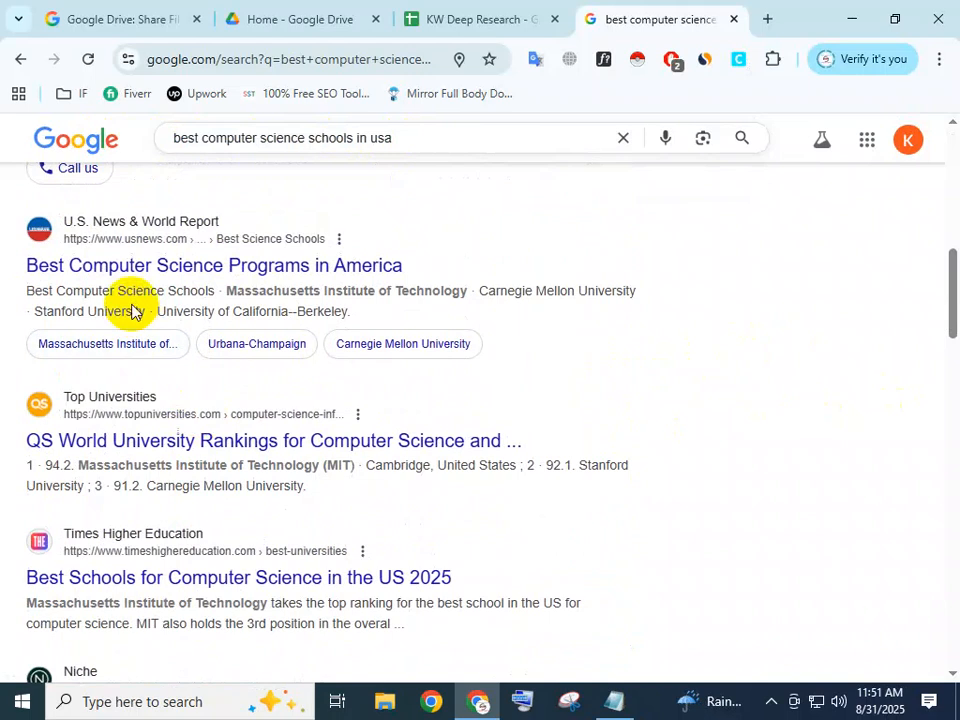
pyautogui.scroll(-5, 510, 373)
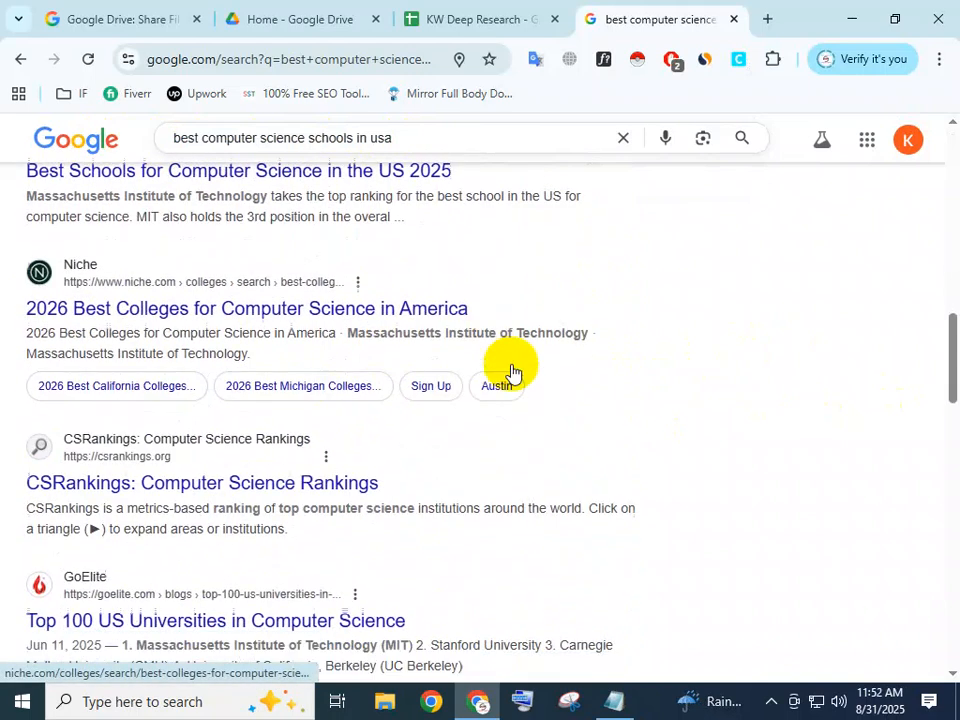
# Go to the fourth page of search results and copy the link address of the ITCareerFinder result.
pyautogui.moveTo(948, 376); pyautogui.dragTo(951, 632)
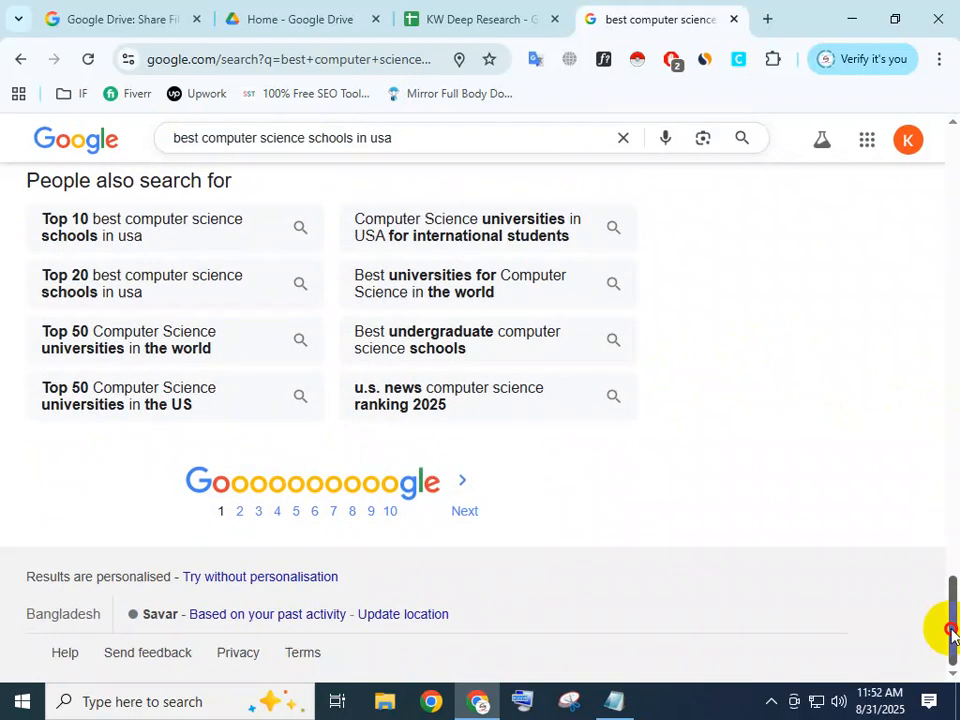
pyautogui.click(279, 511)
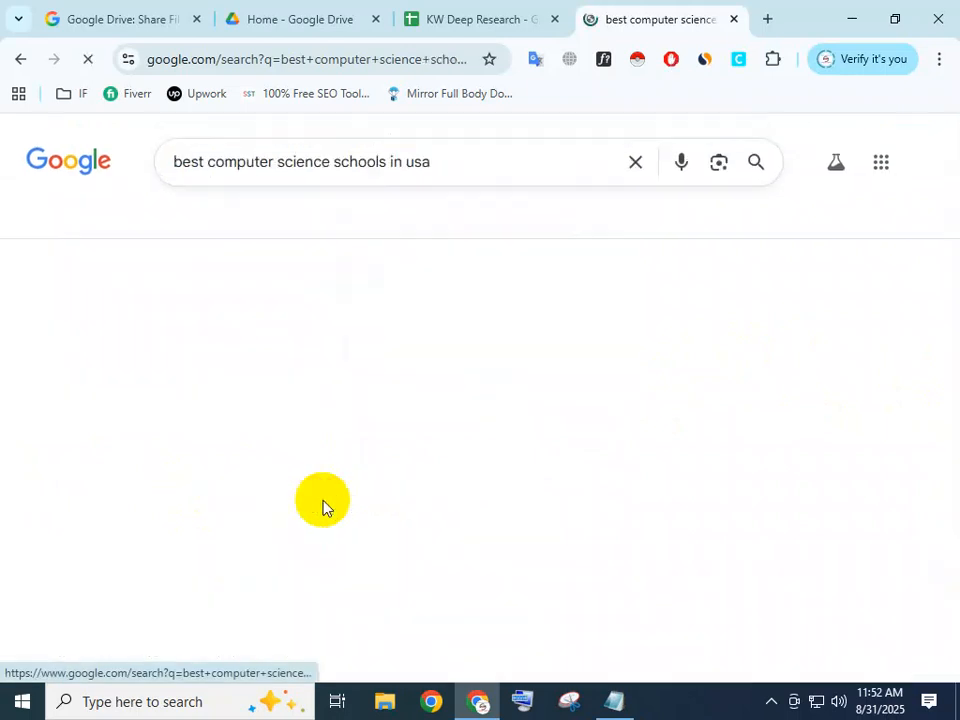
pyautogui.scroll(-2, 64, 420)
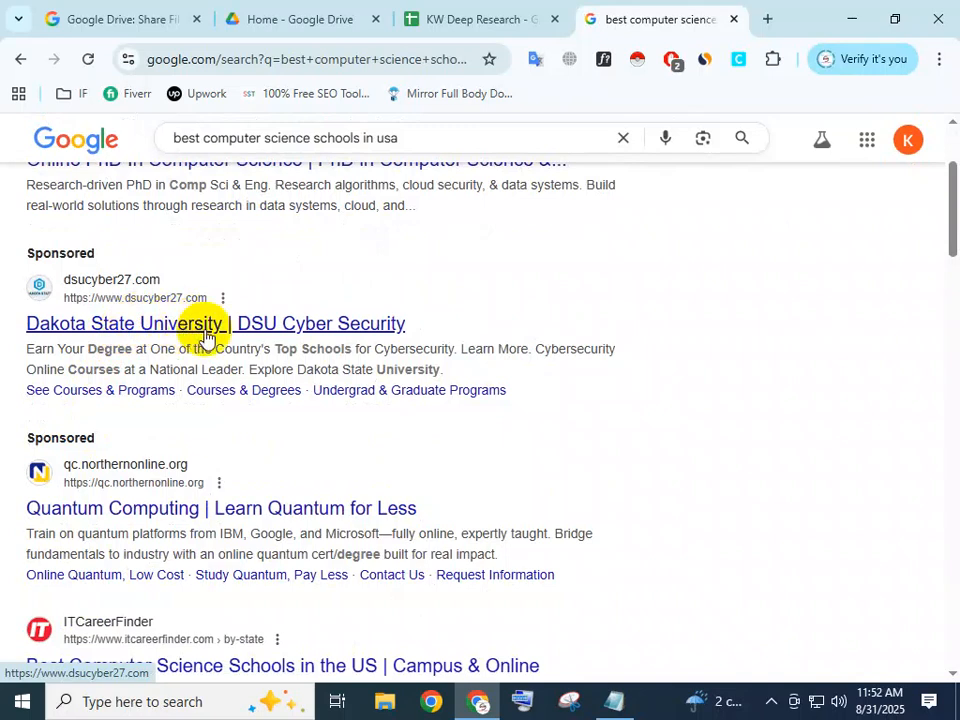
pyautogui.scroll(-1, 212, 340)
pyautogui.scroll(-1, 125, 470)
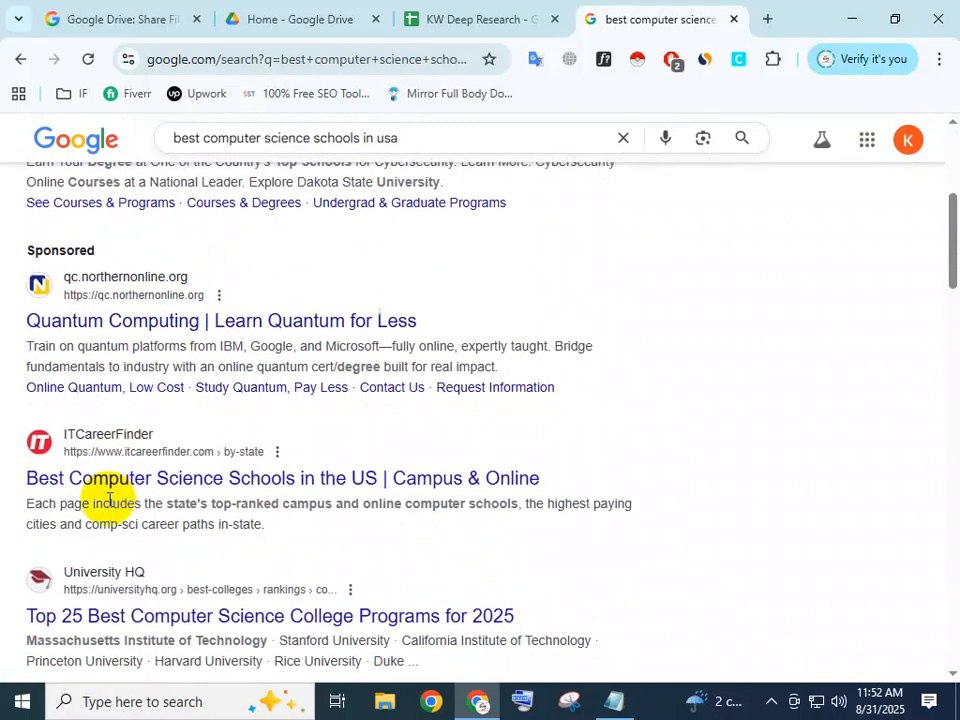
pyautogui.scroll(-1, 109, 500)
pyautogui.rightClick(104, 396)
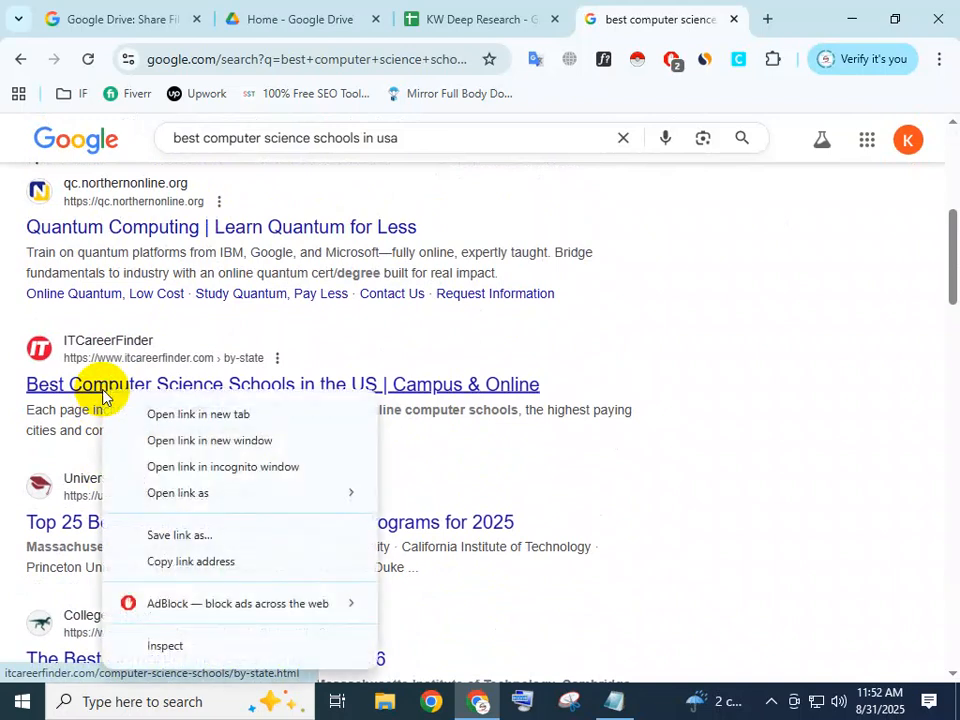
pyautogui.click(186, 562)
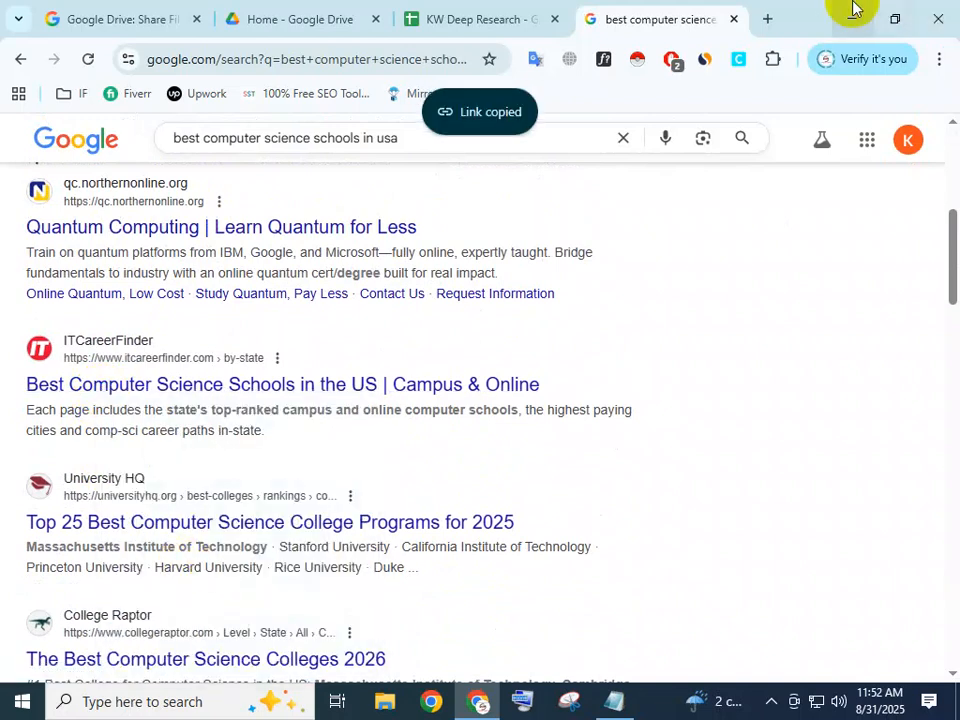
# Return from the fourth page to the first page of search results.
pyautogui.scroll(-1, 914, 295)
pyautogui.moveTo(945, 285); pyautogui.dragTo(934, 636)
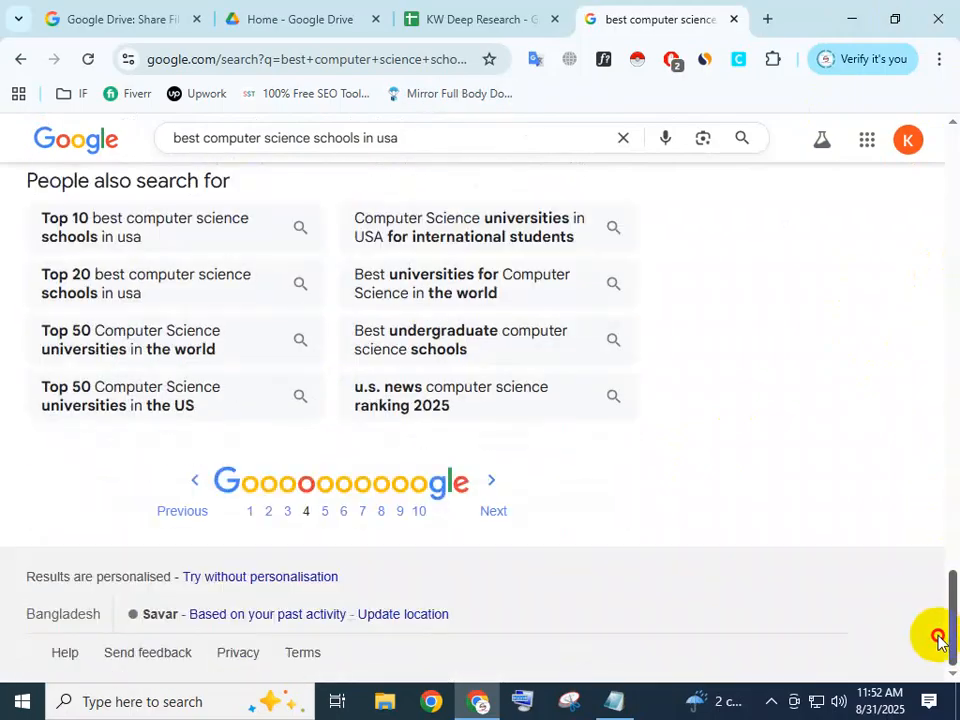
pyautogui.click(251, 511)
# Switch to the SEO - Backlink note in Notepad and insert two blank lines above the "# Backlink -" heading.
pyautogui.click(848, 18)
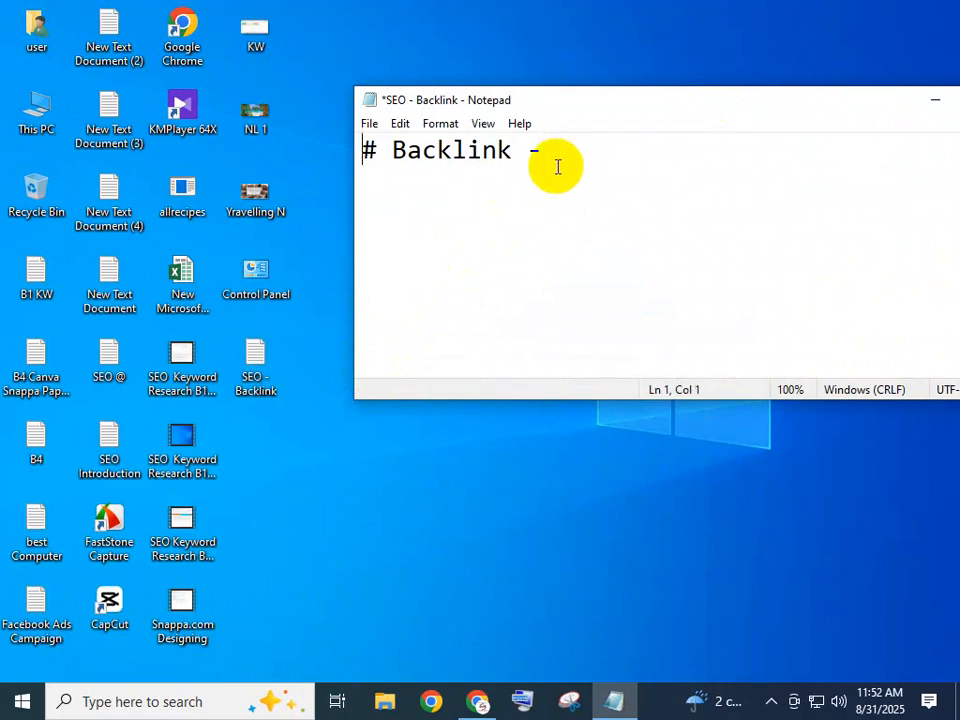
pyautogui.press('Return')
pyautogui.press('Return')
pyautogui.press('Up')
pyautogui.press('Up')
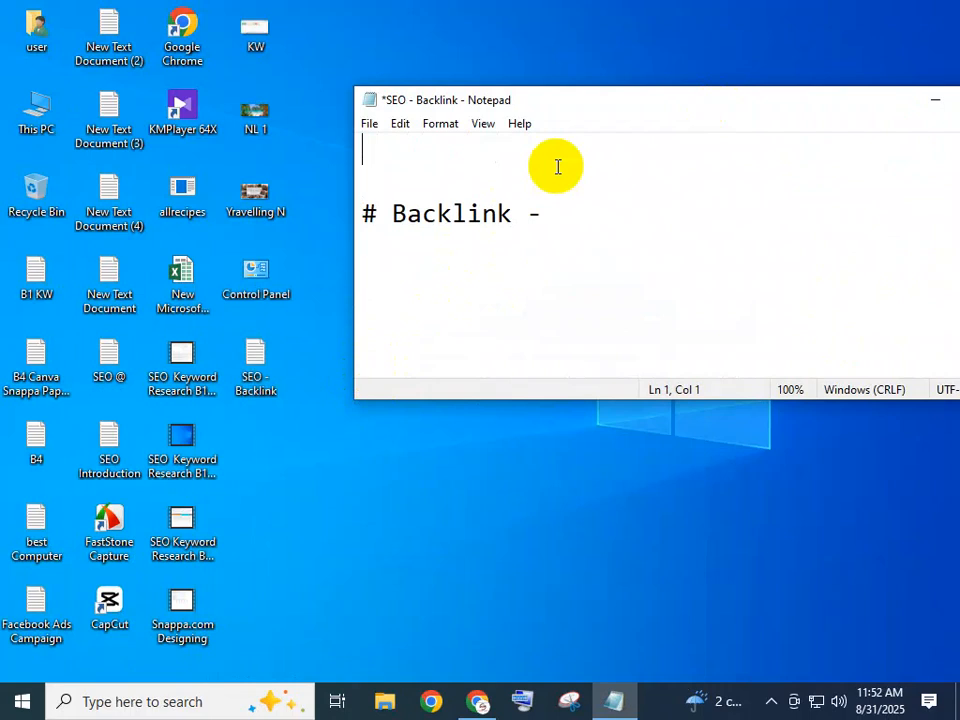
pyautogui.press('super+b')
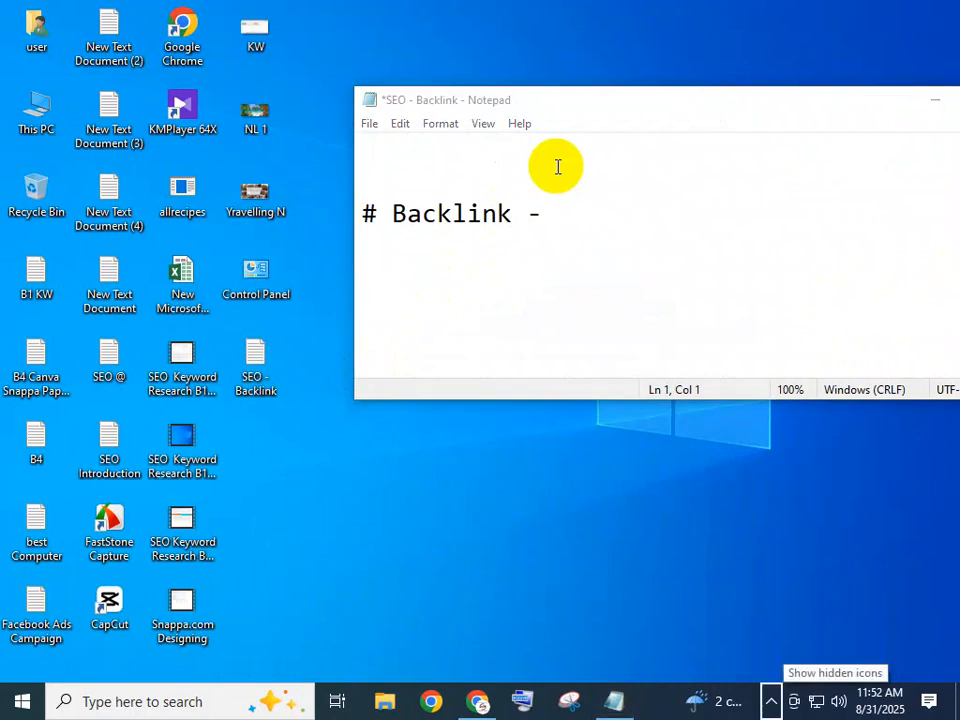
pyautogui.click(556, 172)
pyautogui.click(413, 143)
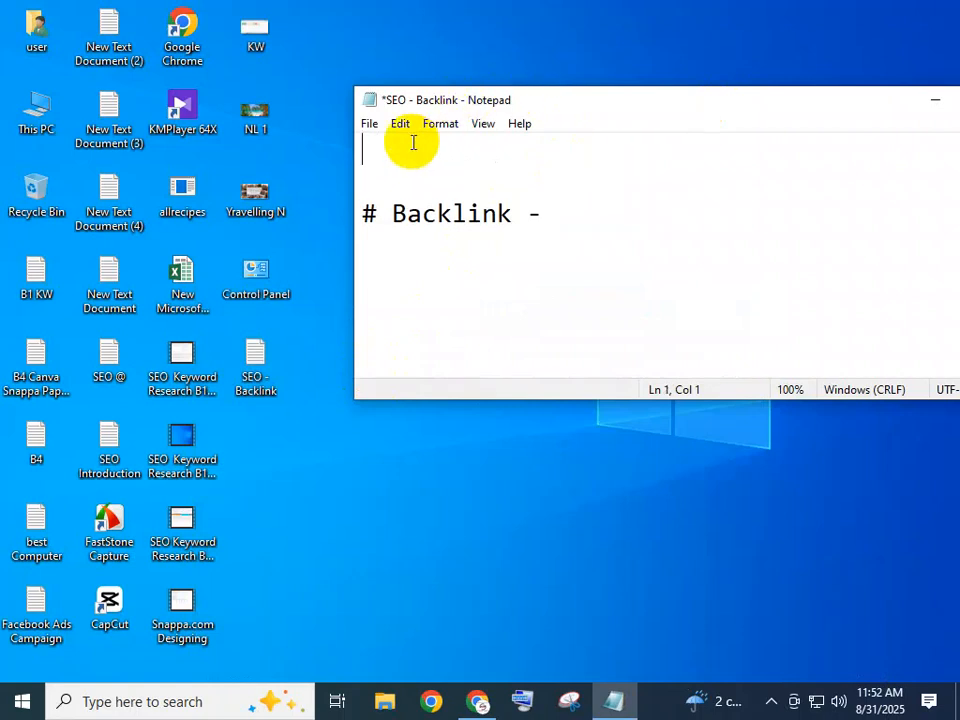
pyautogui.hotkey('ctrl', 'v')
pyautogui.moveTo(795, 184); pyautogui.dragTo(822, 150)
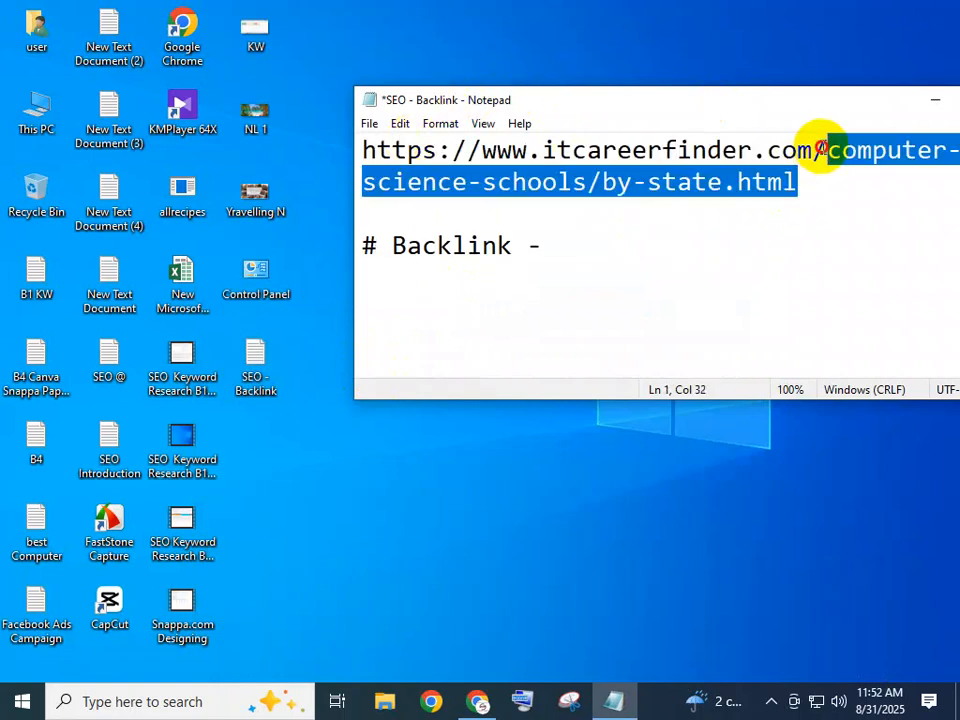
pyautogui.press('BackSpace')
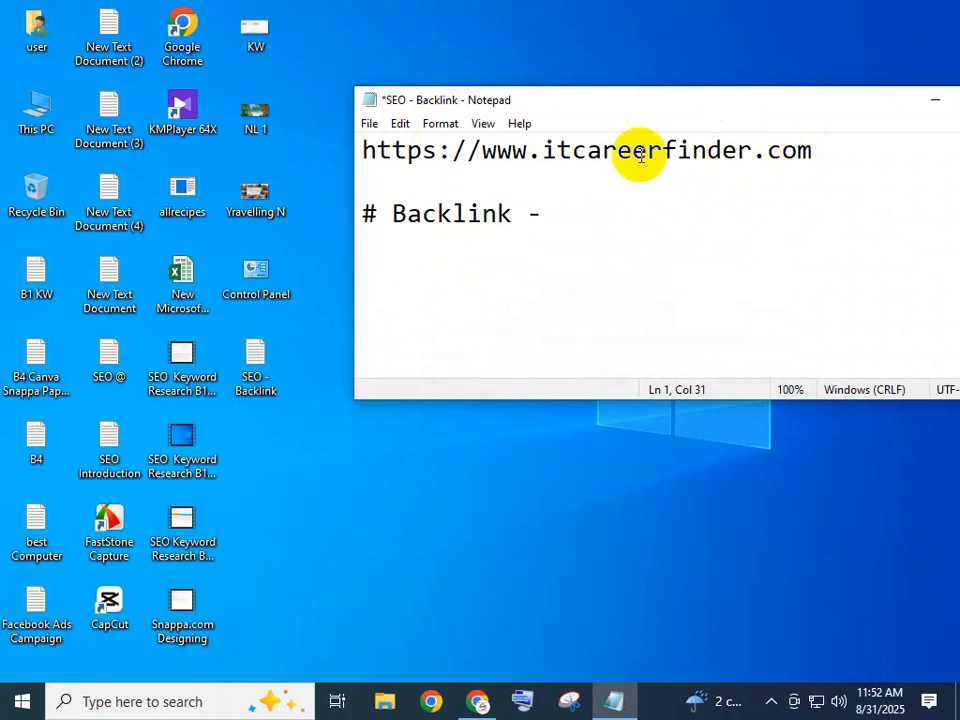
pyautogui.click(538, 218)
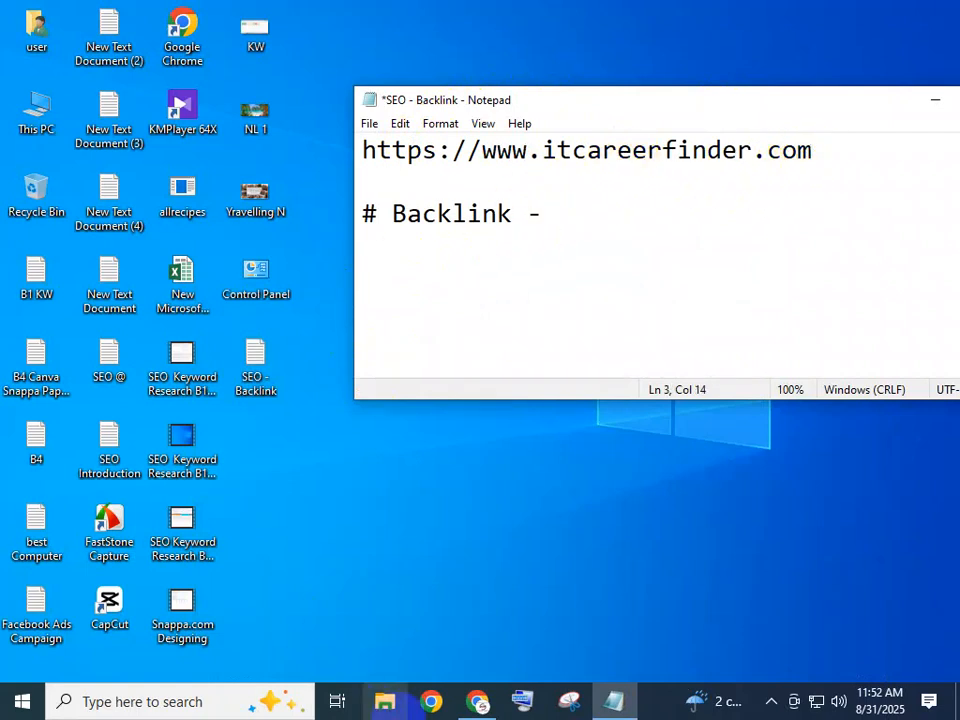
pyautogui.moveTo(814, 150); pyautogui.dragTo(508, 154)
pyautogui.click(628, 182)
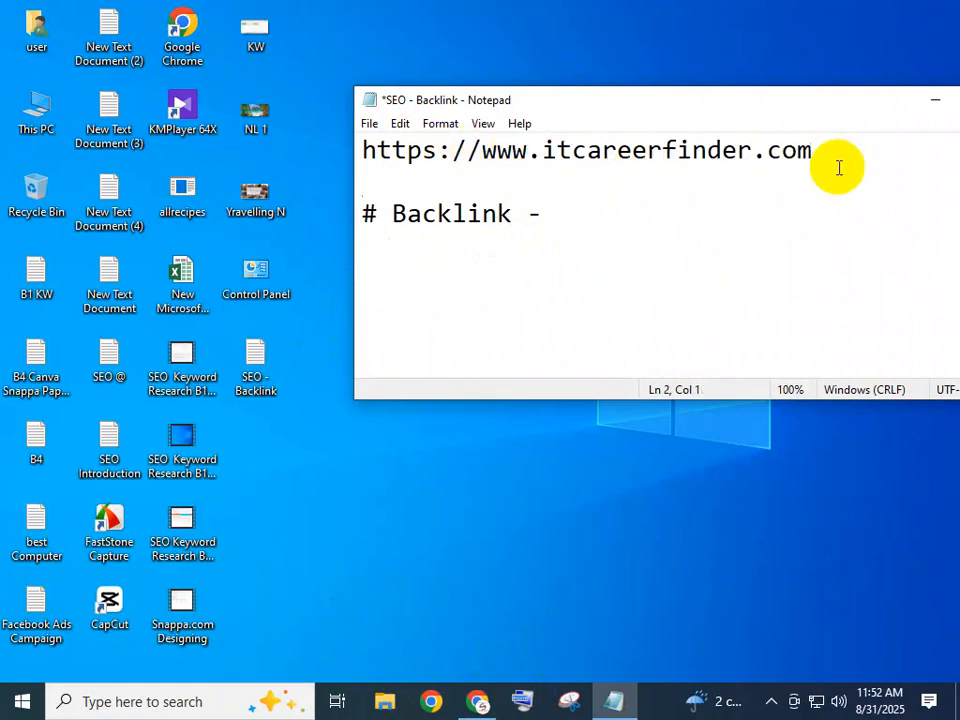
pyautogui.moveTo(676, 170); pyautogui.dragTo(490, 151)
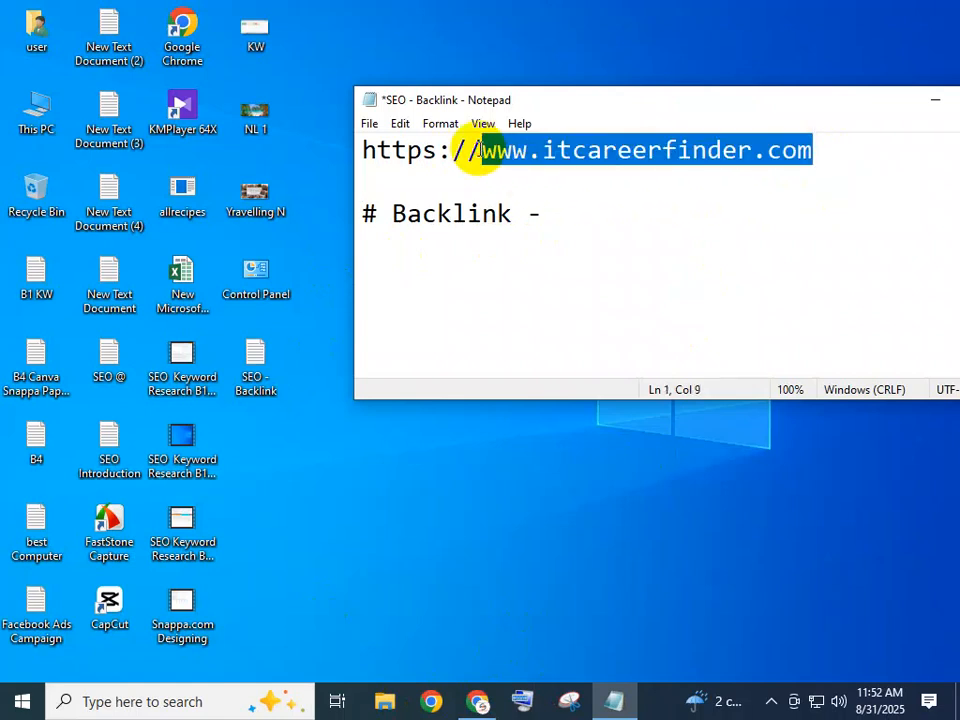
pyautogui.click(478, 701)
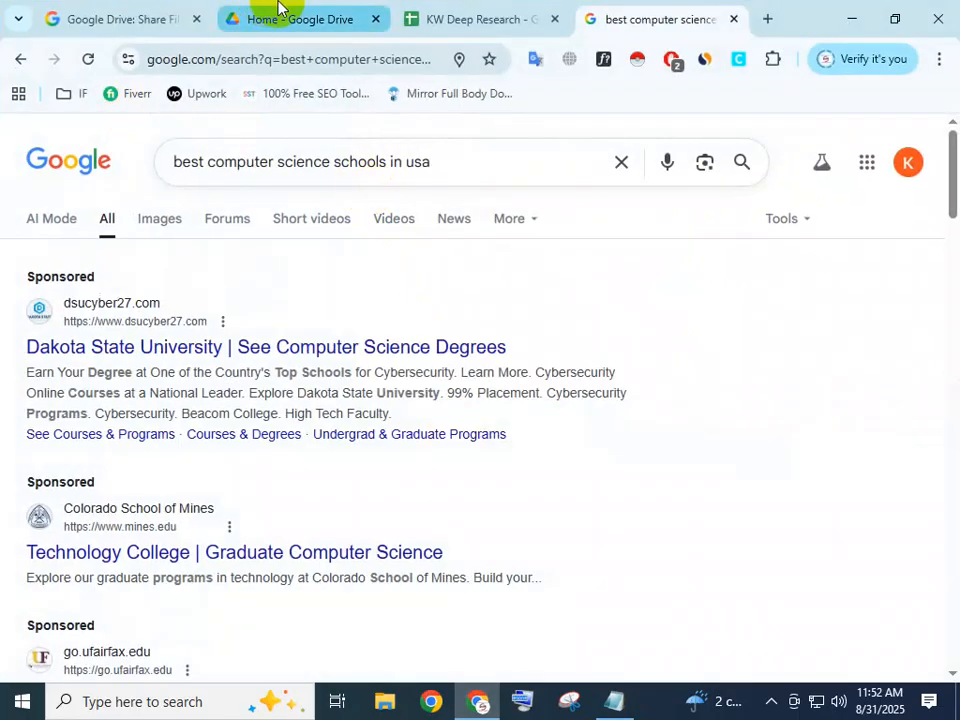
pyautogui.click(470, 19)
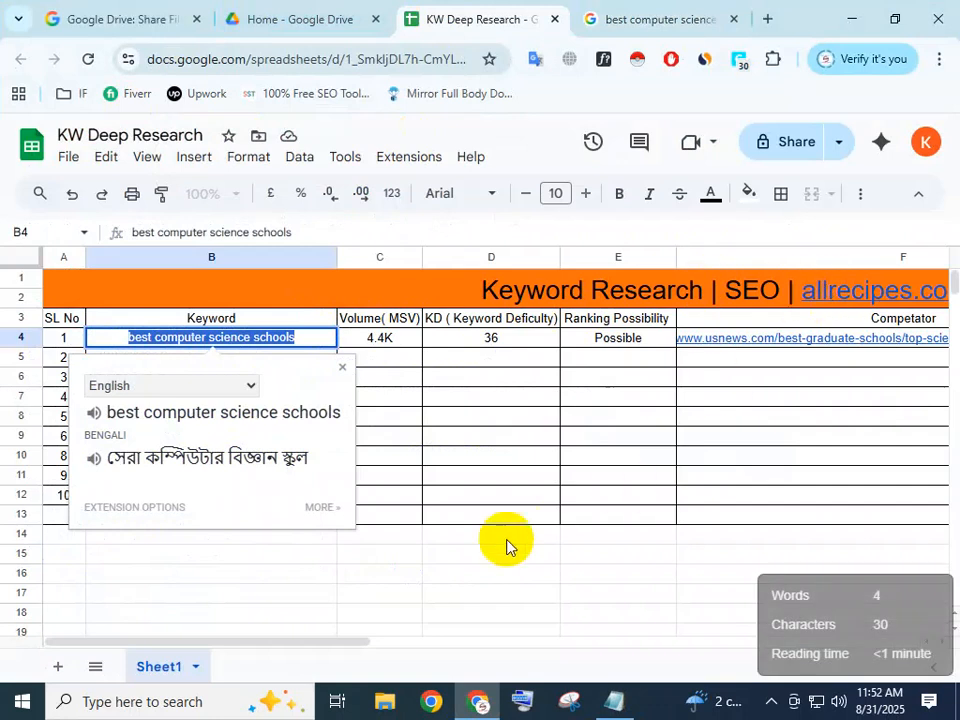
pyautogui.click(340, 632)
pyautogui.moveTo(343, 642); pyautogui.dragTo(470, 652)
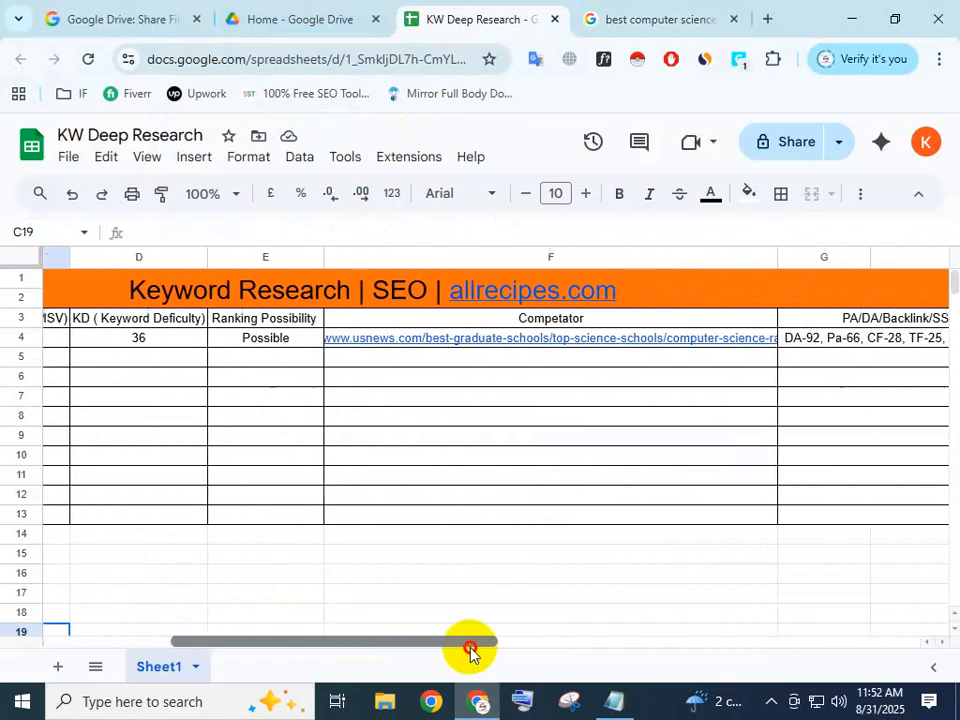
pyautogui.click(617, 285)
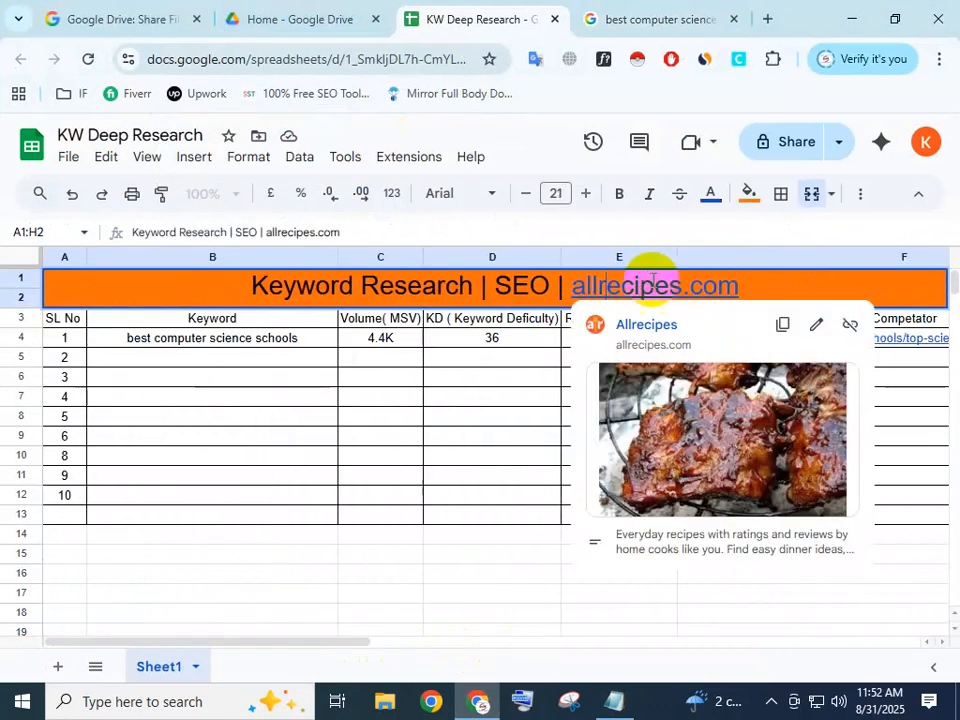
pyautogui.moveTo(771, 285); pyautogui.dragTo(573, 280)
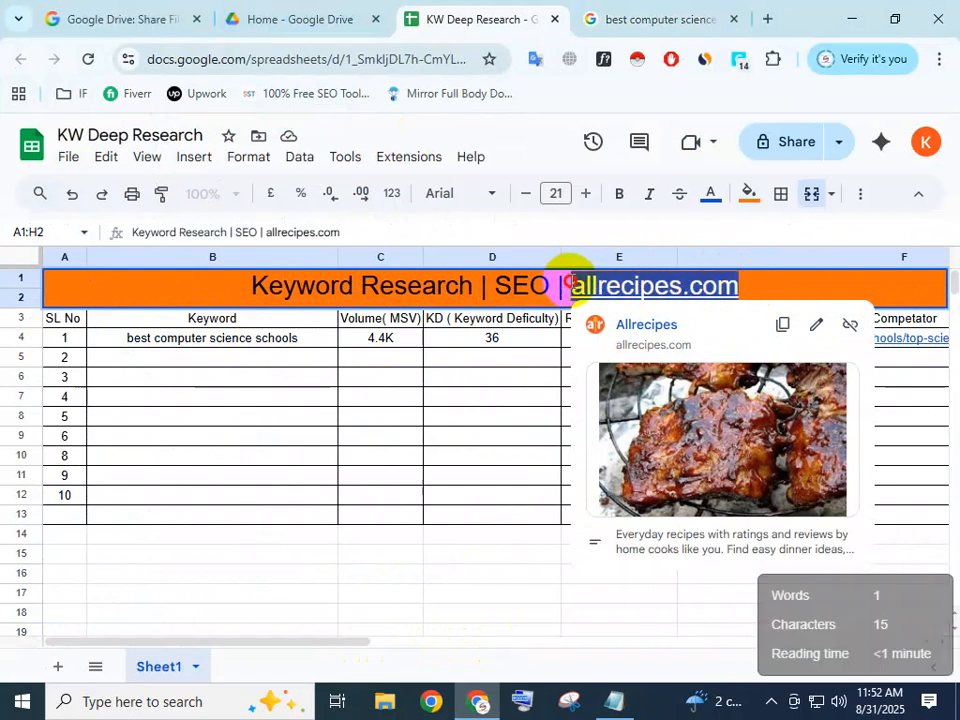
pyautogui.hotkey('ctrl', 'v')
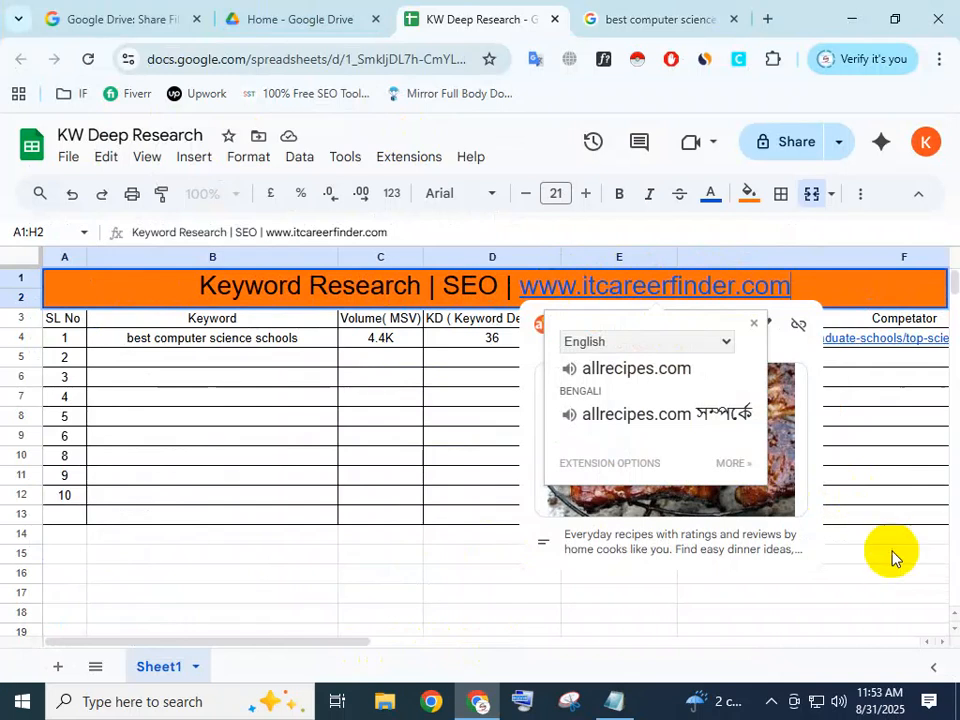
pyautogui.click(893, 557)
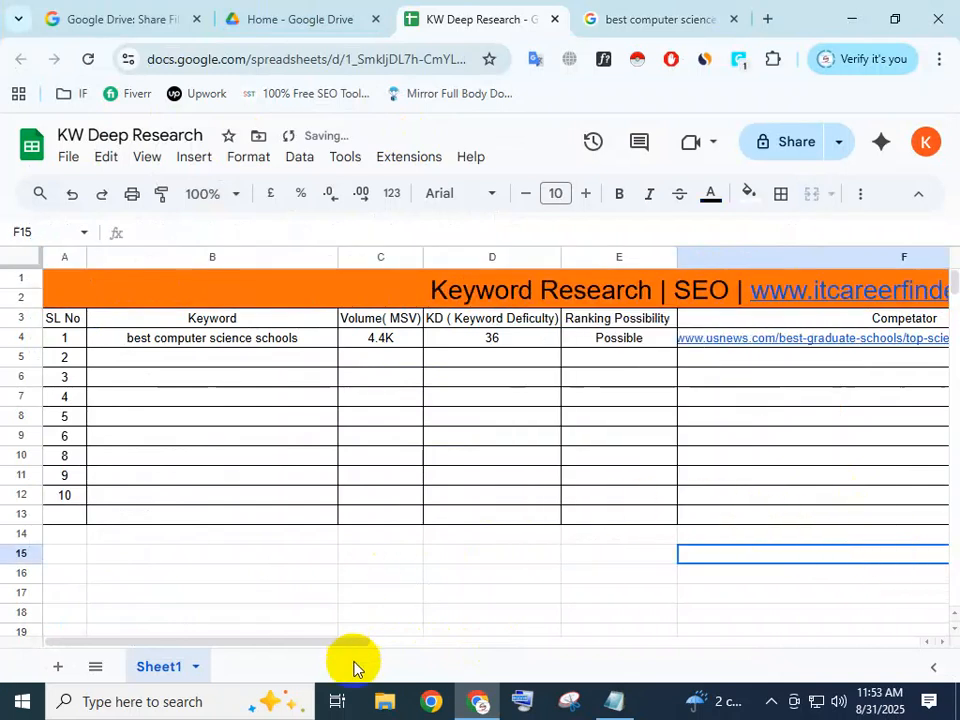
pyautogui.moveTo(850, 290)
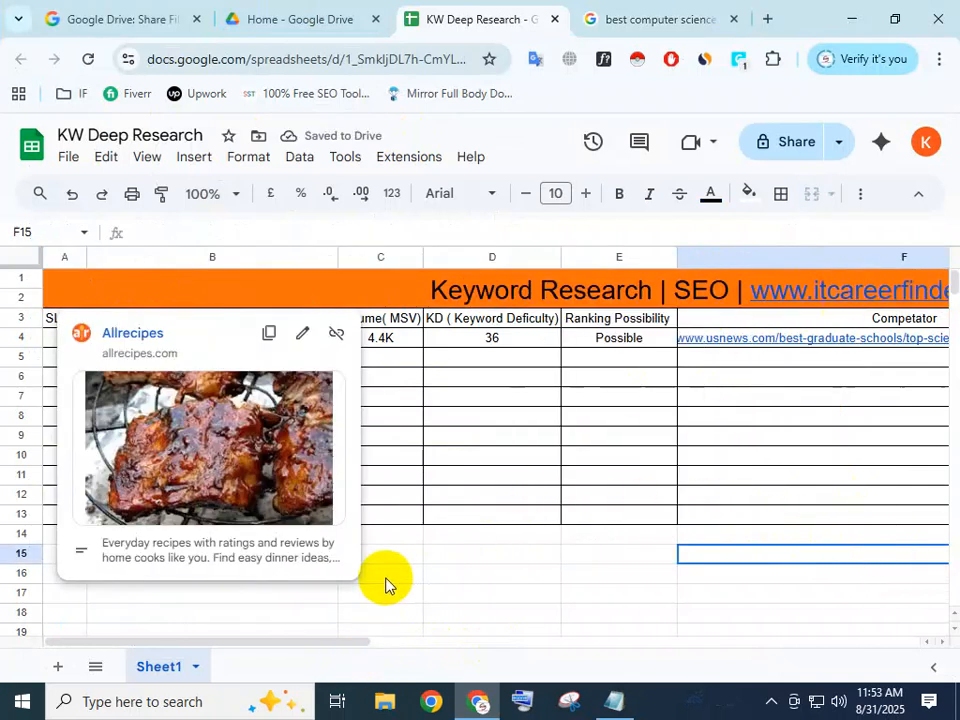
pyautogui.hotkey('ctrl', '-')
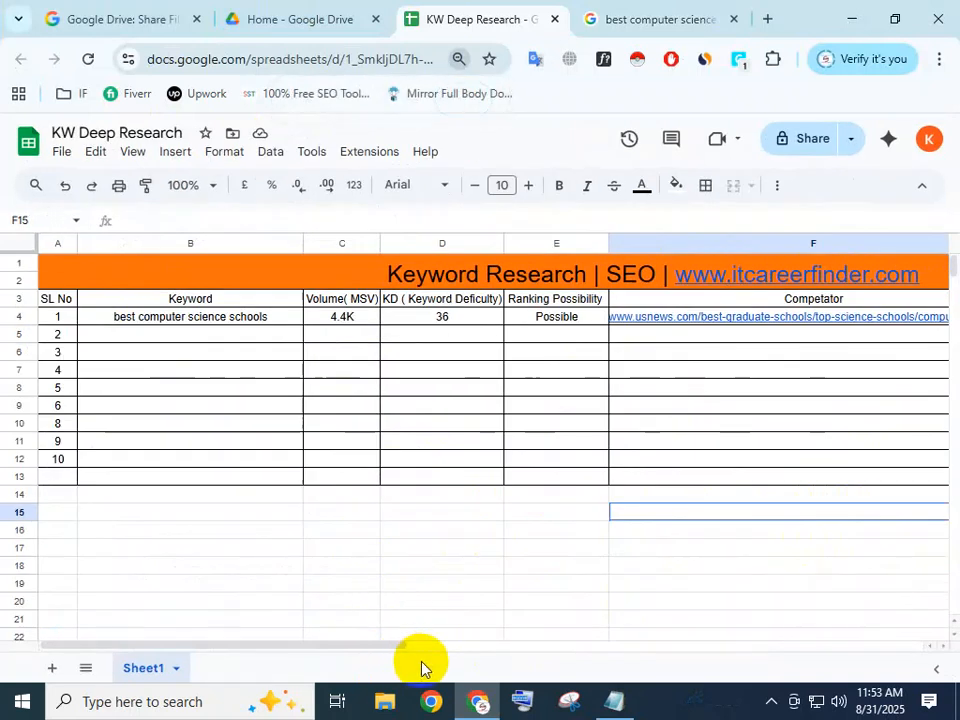
pyautogui.moveTo(386, 648); pyautogui.dragTo(434, 651)
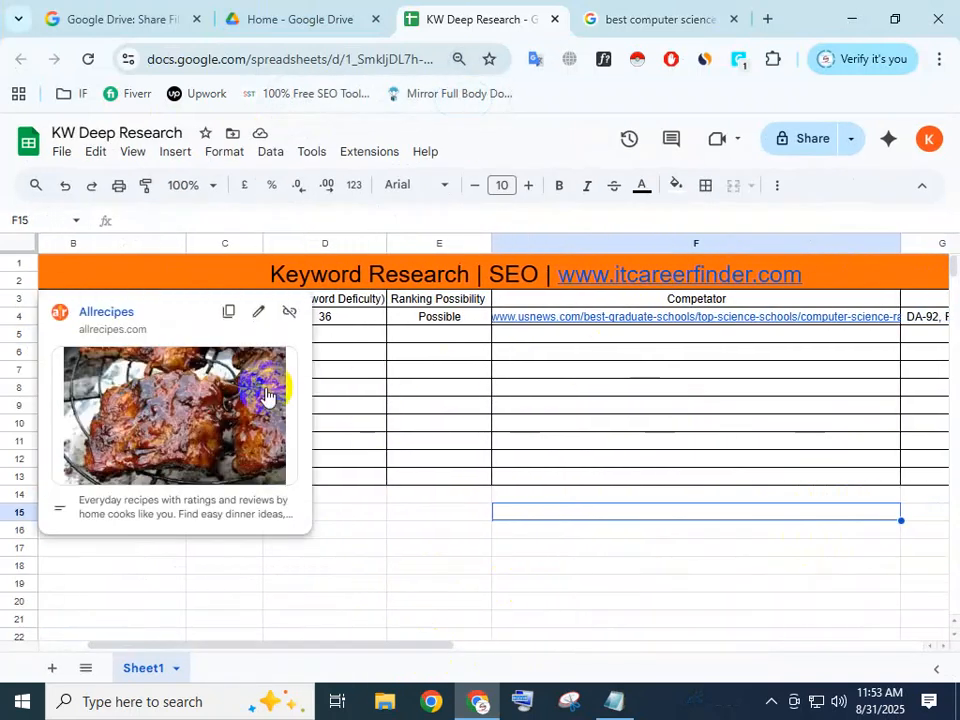
pyautogui.moveTo(266, 637); pyautogui.dragTo(264, 648)
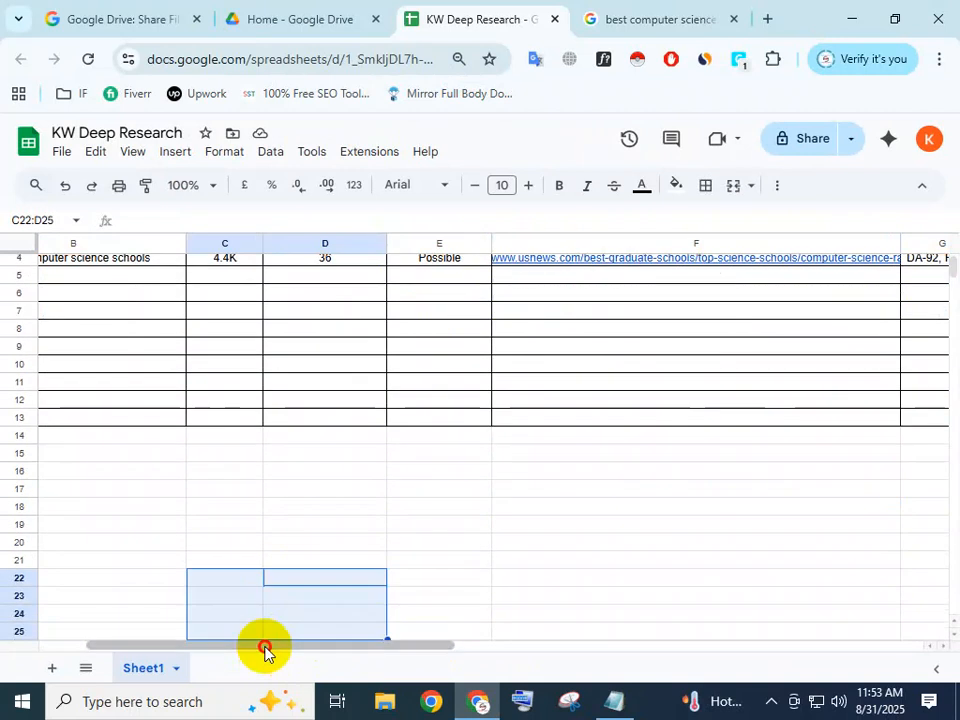
pyautogui.click(439, 472)
pyautogui.scroll(2, 675, 272)
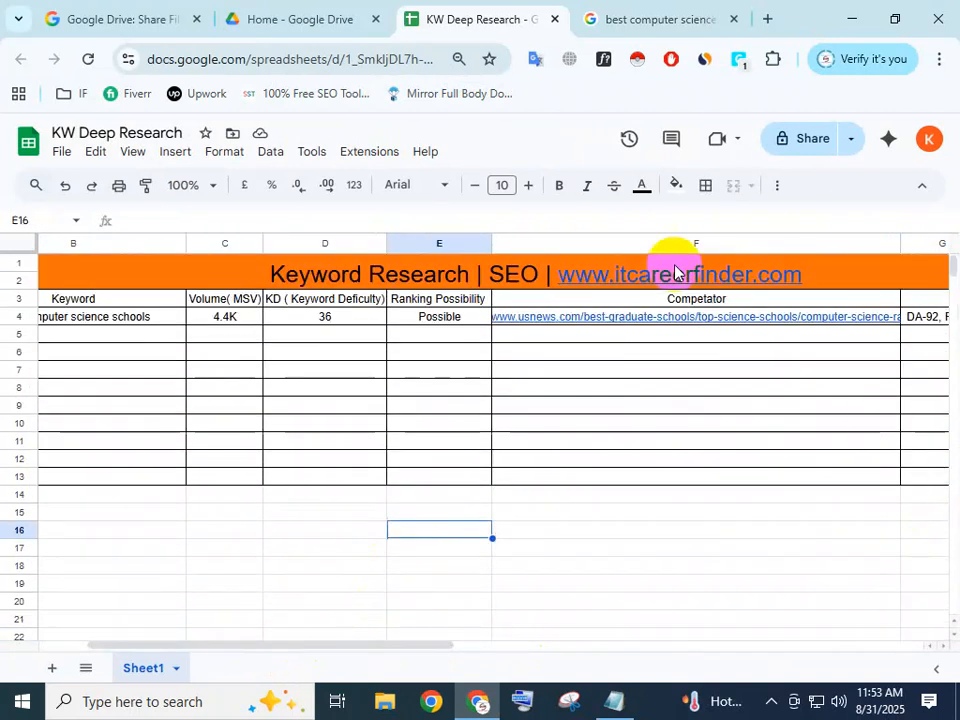
pyautogui.moveTo(692, 283)
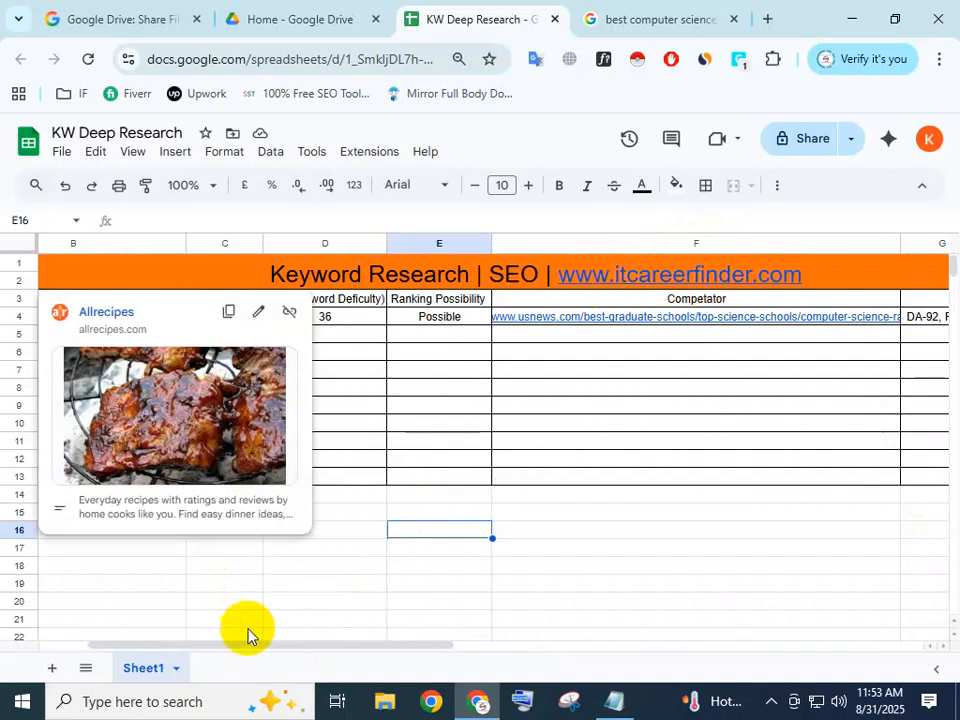
pyautogui.moveTo(254, 648); pyautogui.dragTo(200, 648)
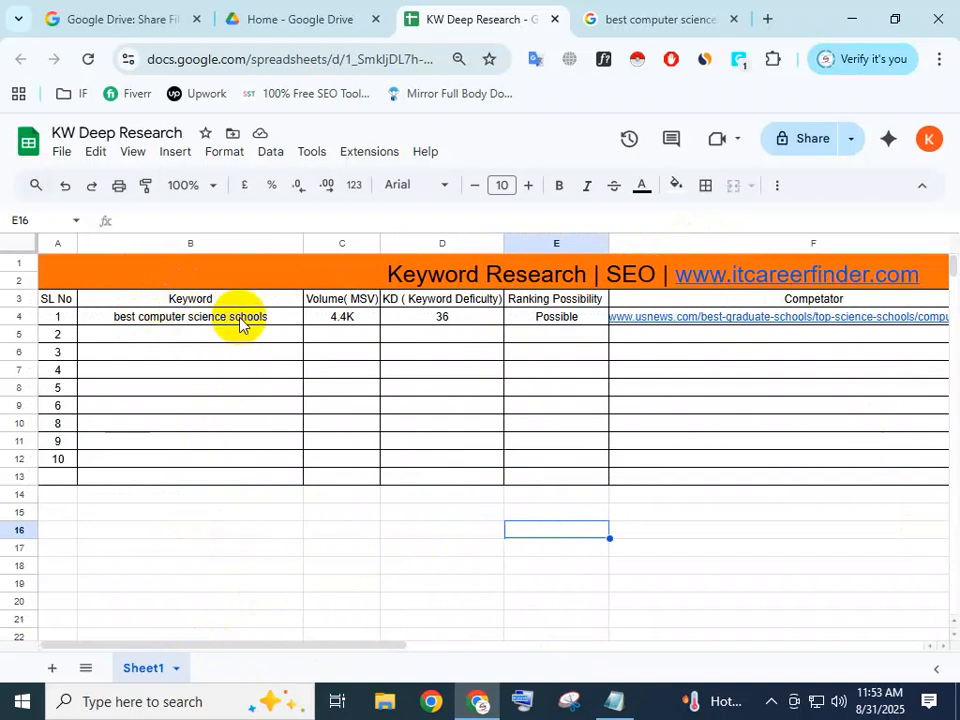
# Look over the Google results for "best computer science schools in usa" and return to the KW Deep Research sheet.
pyautogui.click(708, 8)
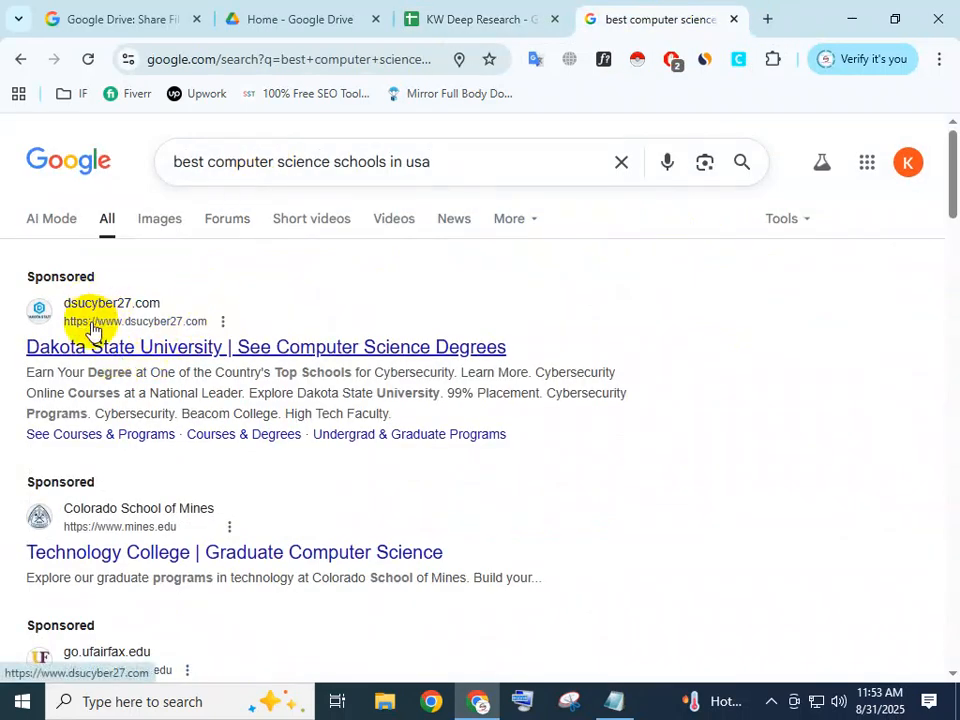
pyautogui.scroll(-1, 147, 336)
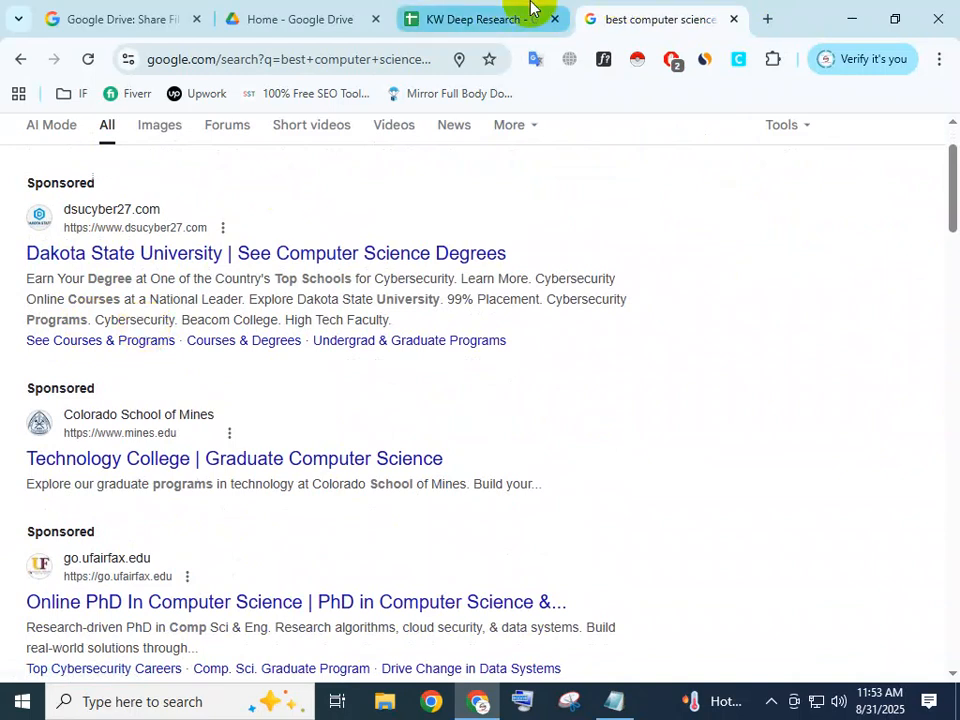
pyautogui.click(490, 19)
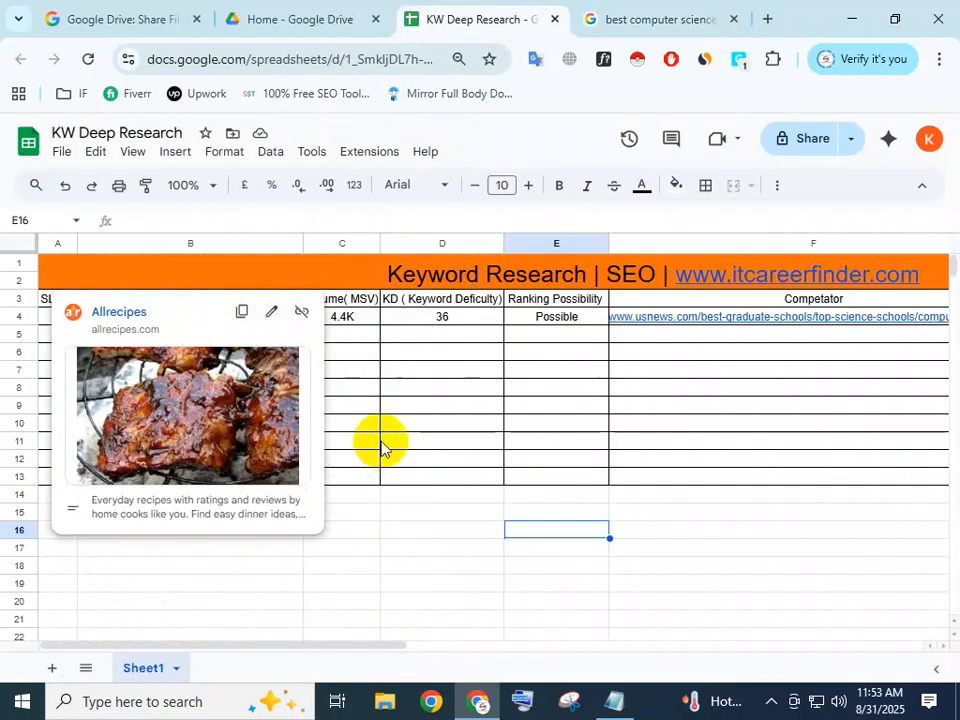
pyautogui.click(378, 517)
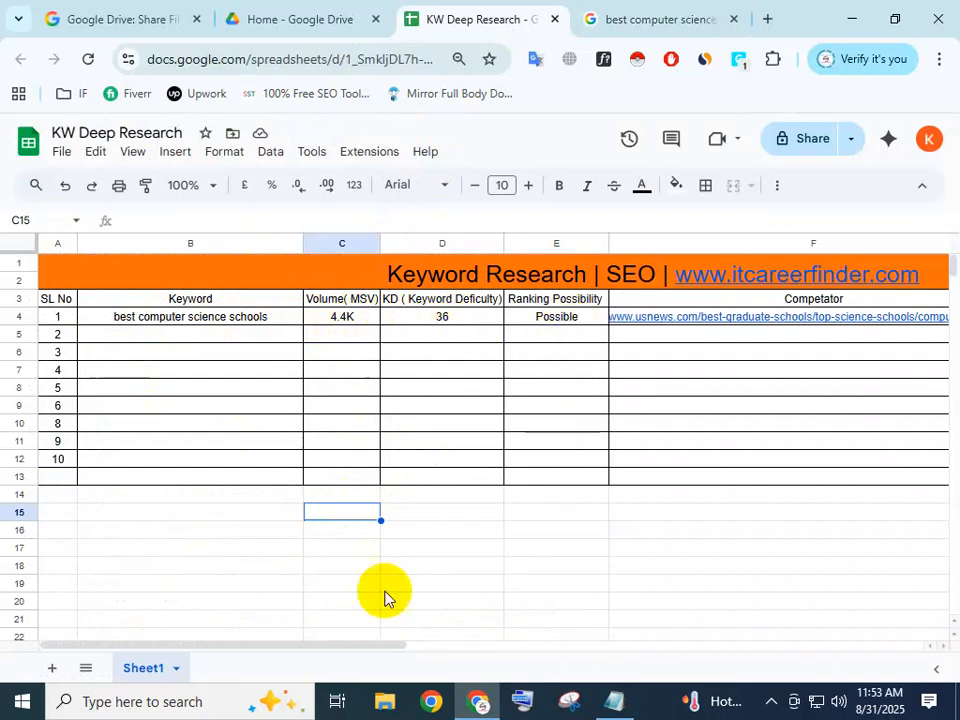
# Review the first keyword's competitor link, authority metrics, word count and contextual backlink columns in row 4.
pyautogui.moveTo(345, 642); pyautogui.dragTo(532, 655)
pyautogui.moveTo(264, 321)
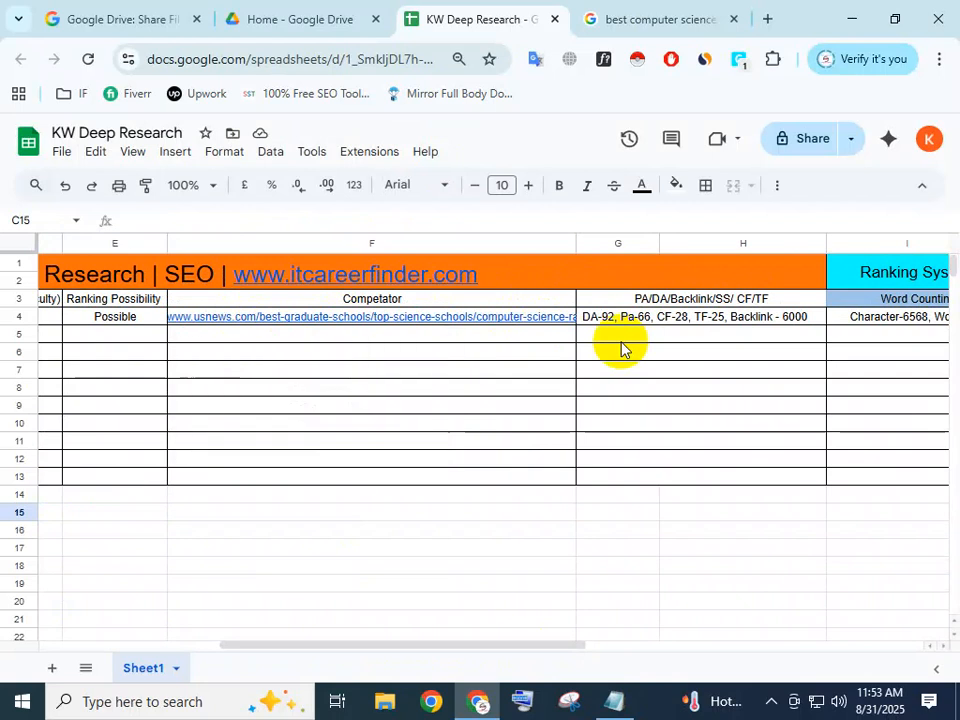
pyautogui.moveTo(461, 649); pyautogui.dragTo(518, 655)
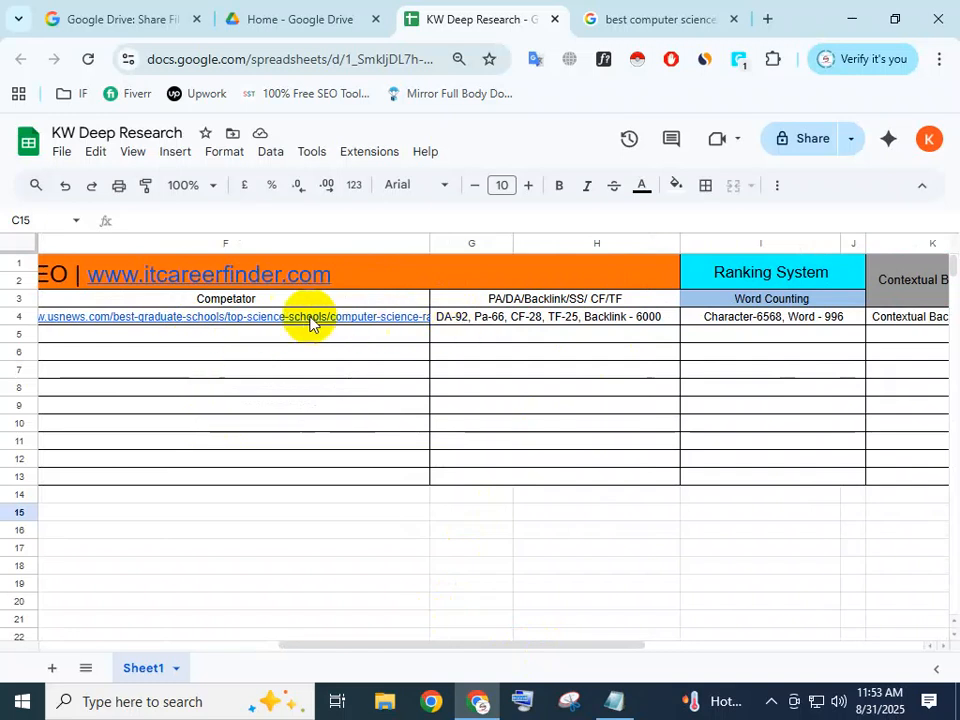
pyautogui.moveTo(289, 327)
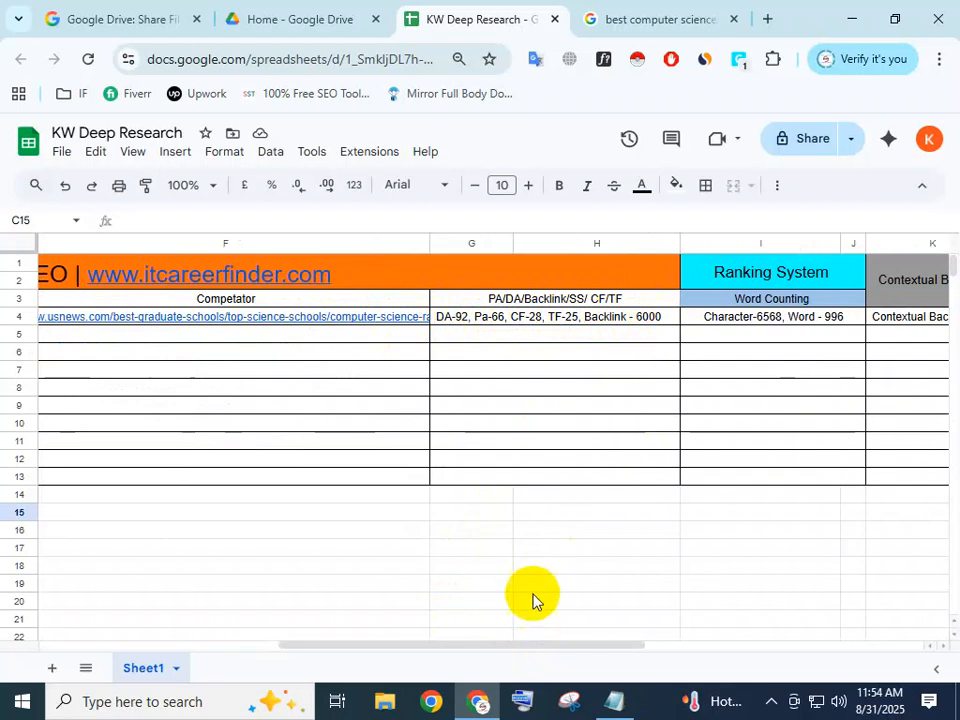
pyautogui.moveTo(528, 643)
pyautogui.mouseDown()
pyautogui.moveTo(574, 643)
pyautogui.moveTo(590, 655)
pyautogui.mouseUp()
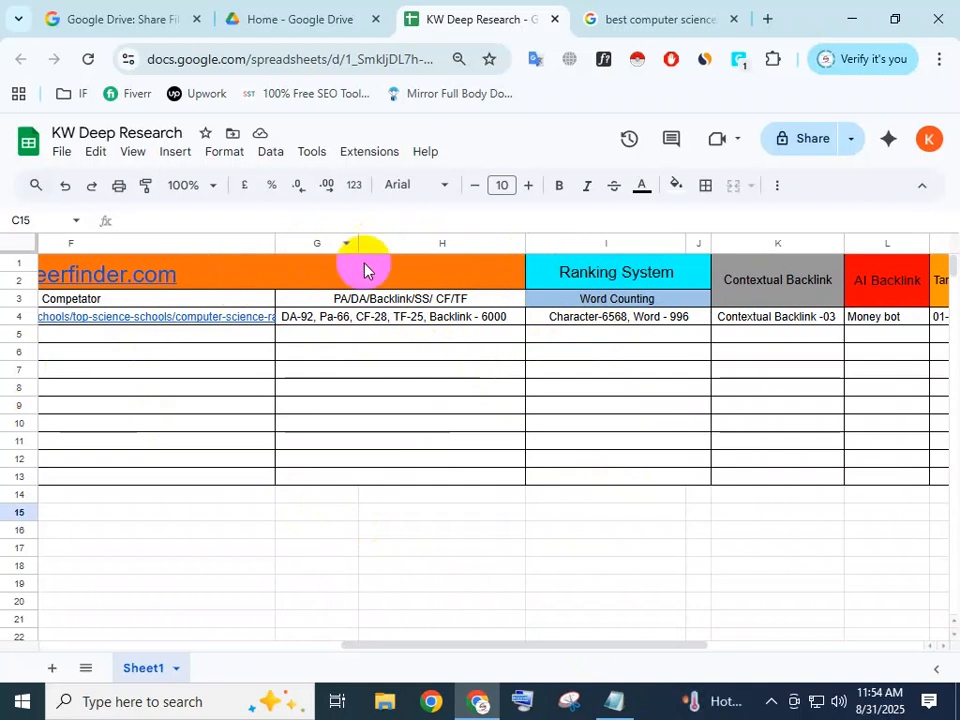
# Examine the competitor's DA, PA, CF and TF metrics in merged cell G4:H4.
pyautogui.doubleClick(432, 318)
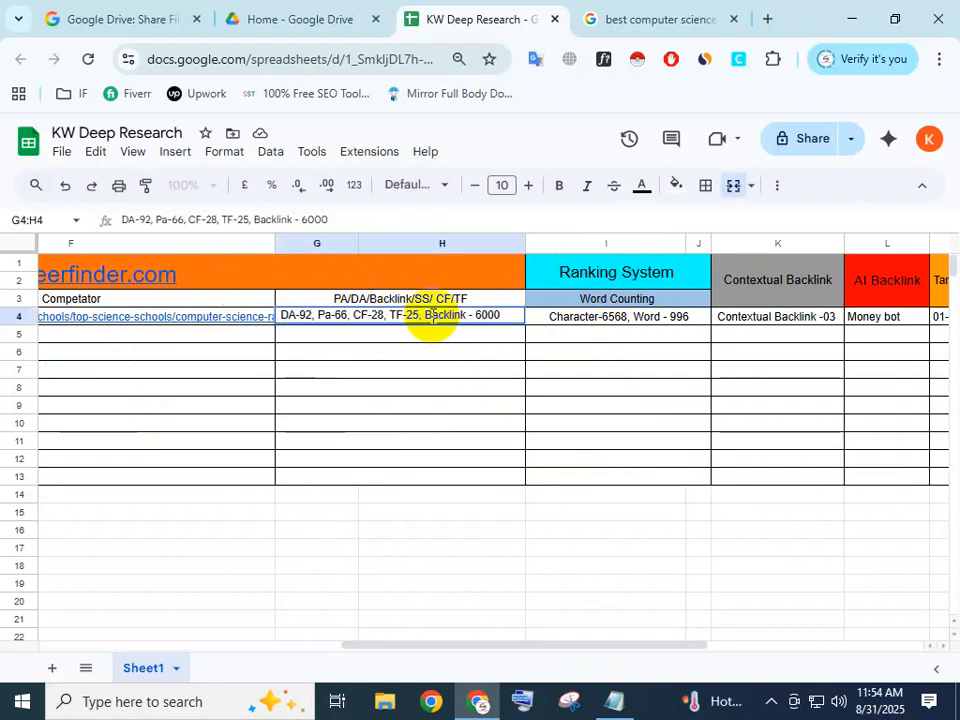
pyautogui.moveTo(427, 318); pyautogui.dragTo(470, 328)
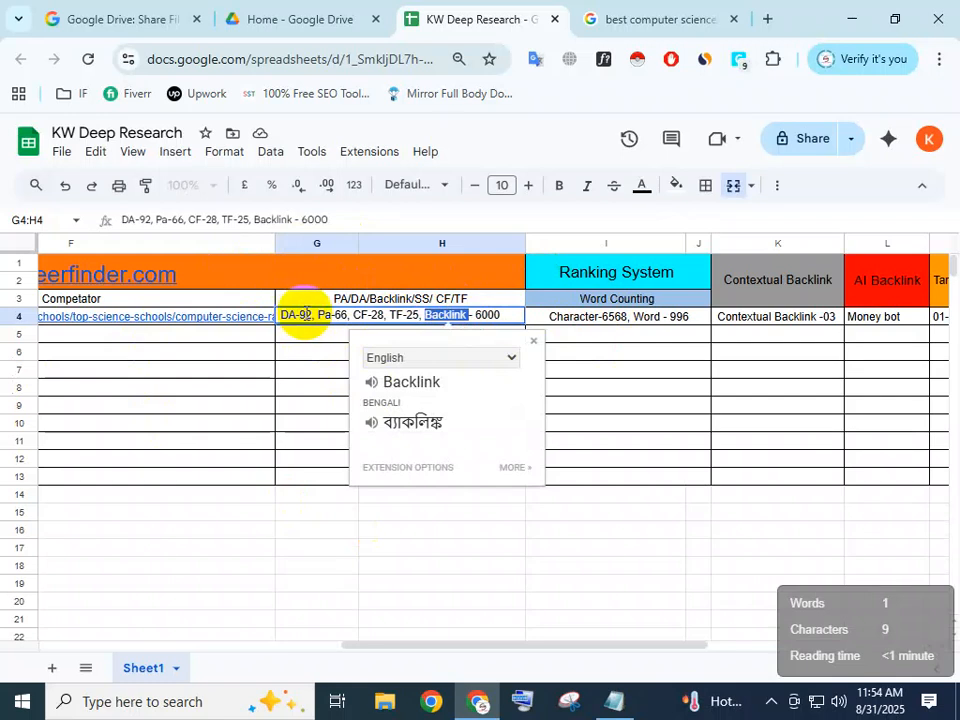
pyautogui.doubleClick(328, 316)
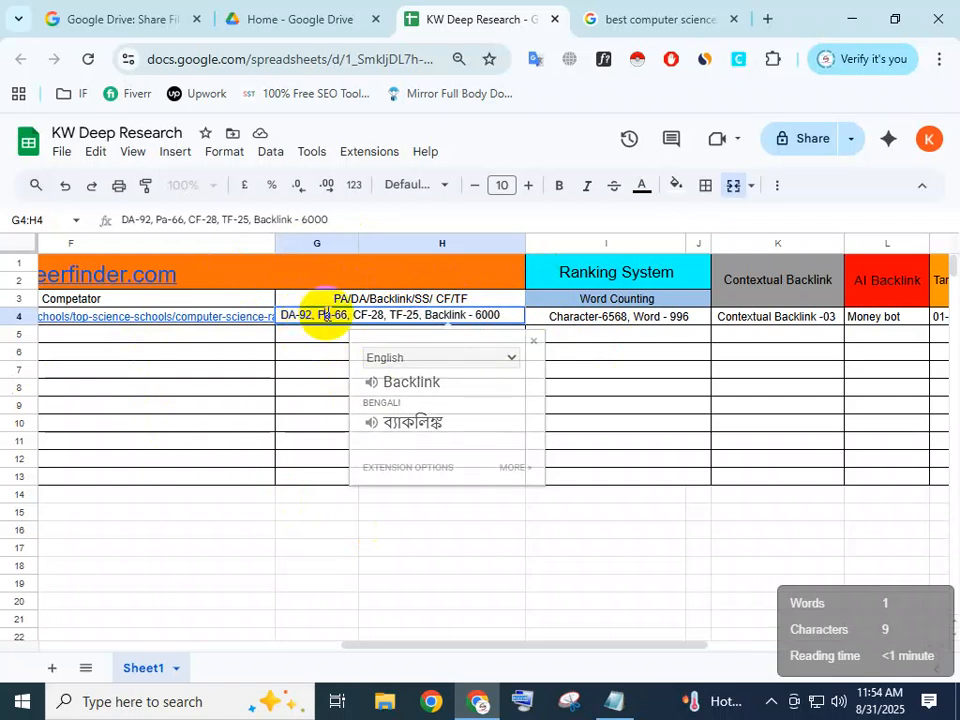
pyautogui.doubleClick(363, 317)
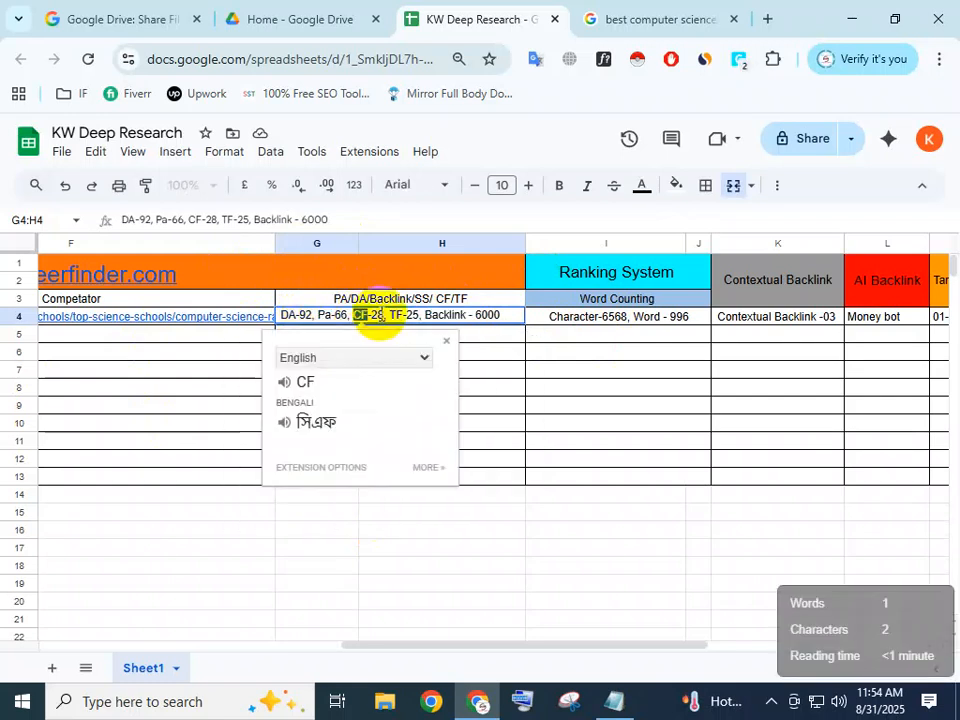
pyautogui.doubleClick(398, 316)
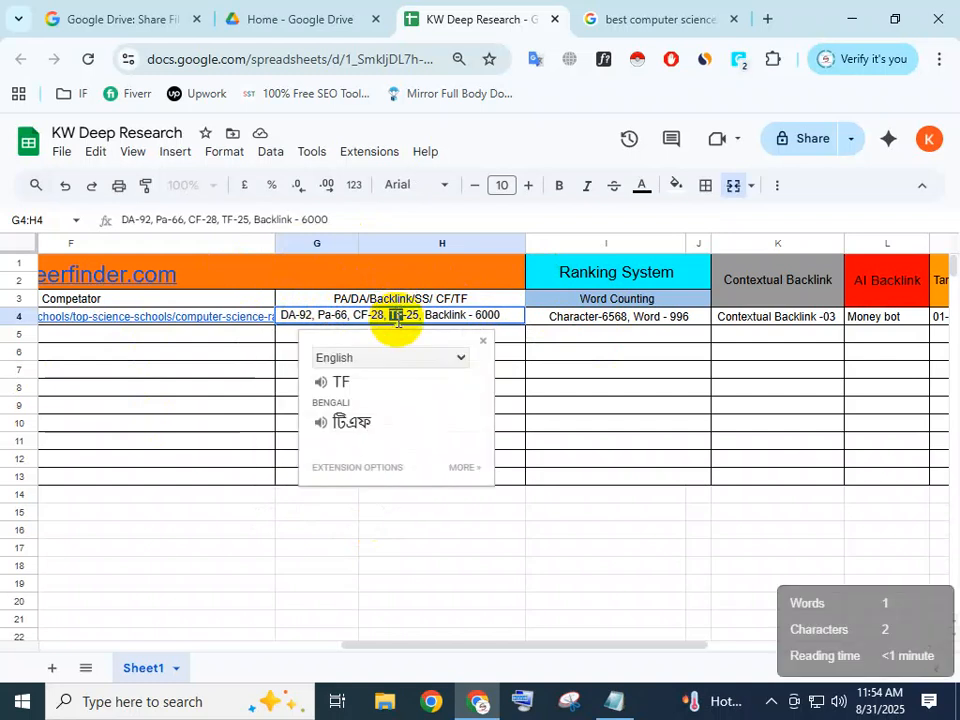
pyautogui.moveTo(290, 316); pyautogui.dragTo(416, 316)
pyautogui.click(426, 314)
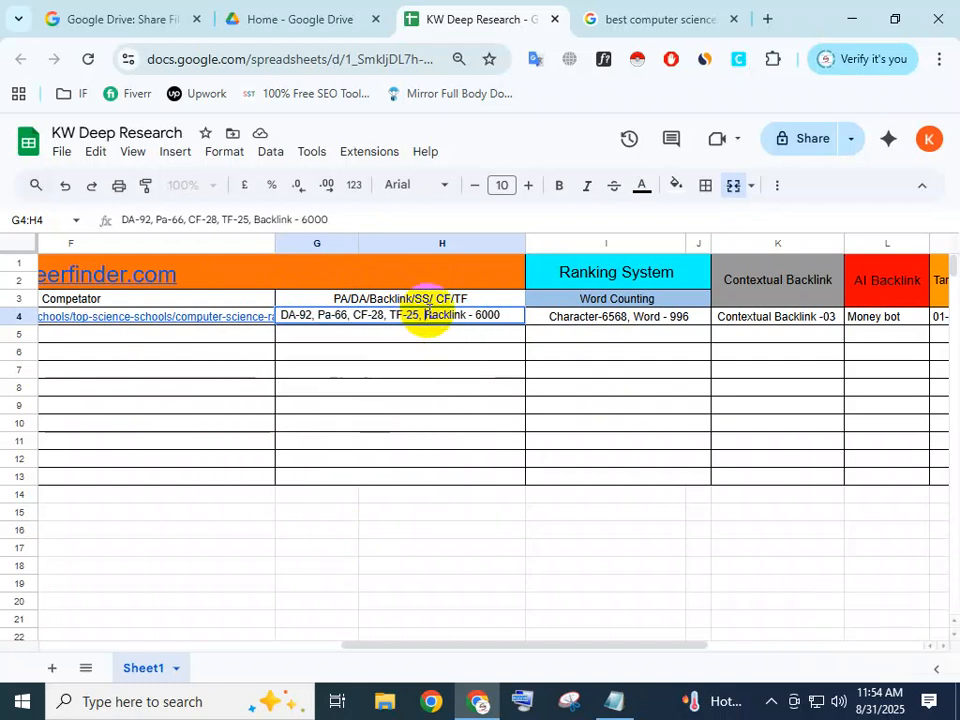
# Examine the competitor's backlink figure at the end of merged cell G4:H4.
pyautogui.moveTo(426, 316); pyautogui.dragTo(514, 315)
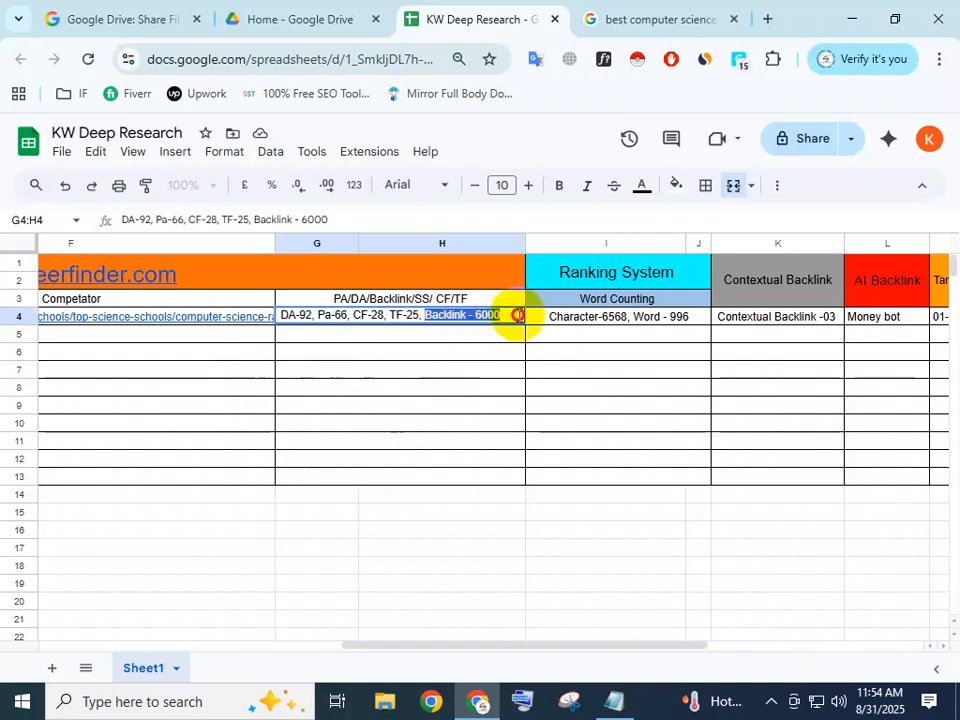
pyautogui.click(508, 315)
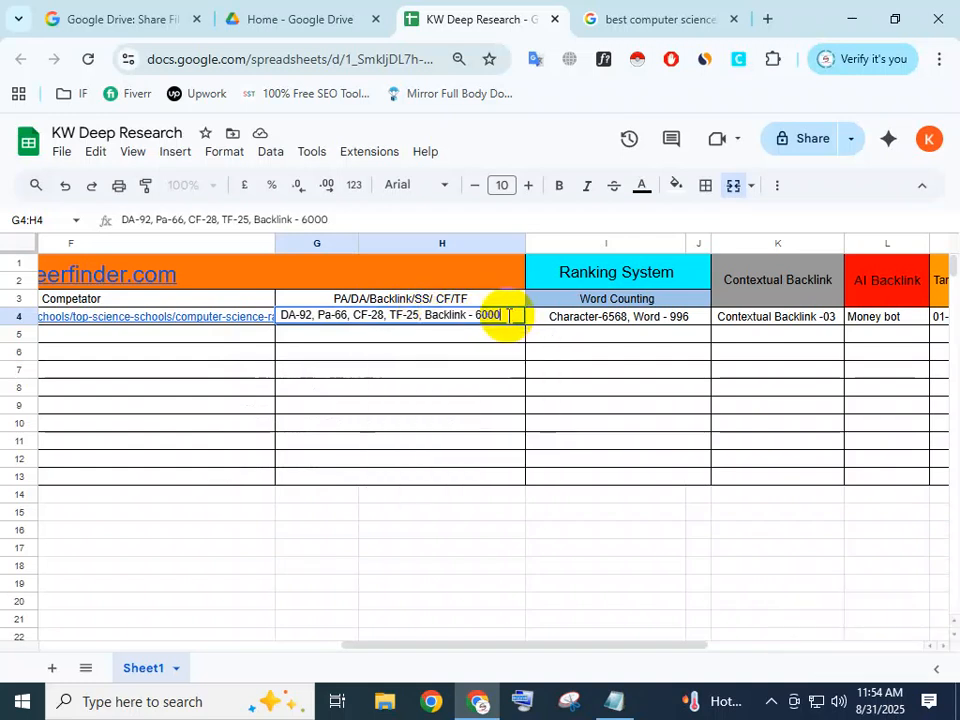
pyautogui.click(481, 308)
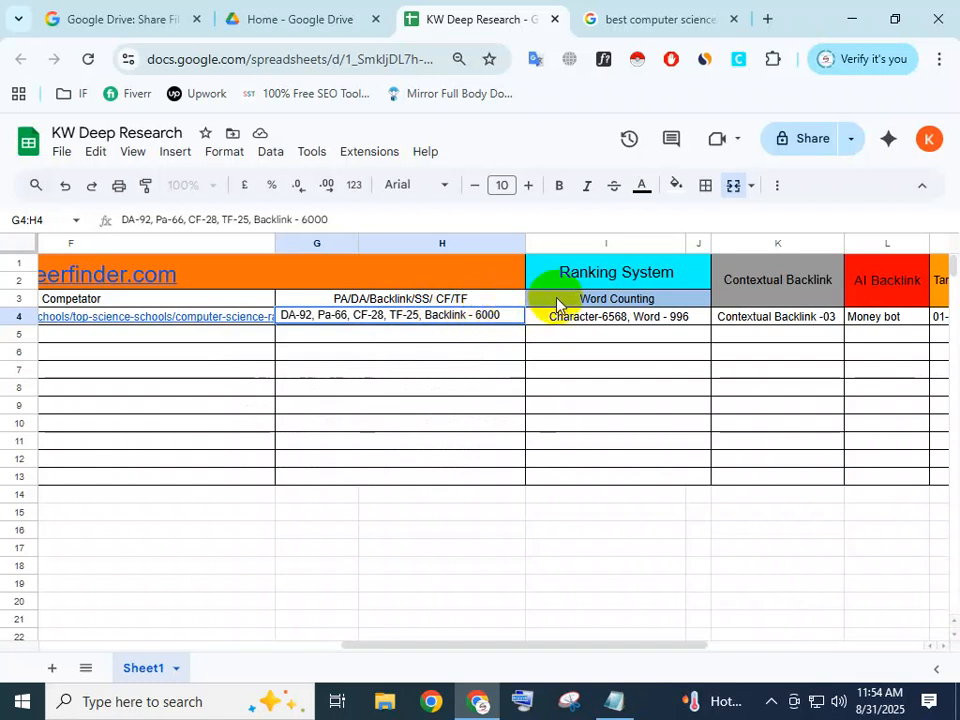
pyautogui.click(497, 313)
pyautogui.doubleClick(487, 314)
pyautogui.click(502, 318)
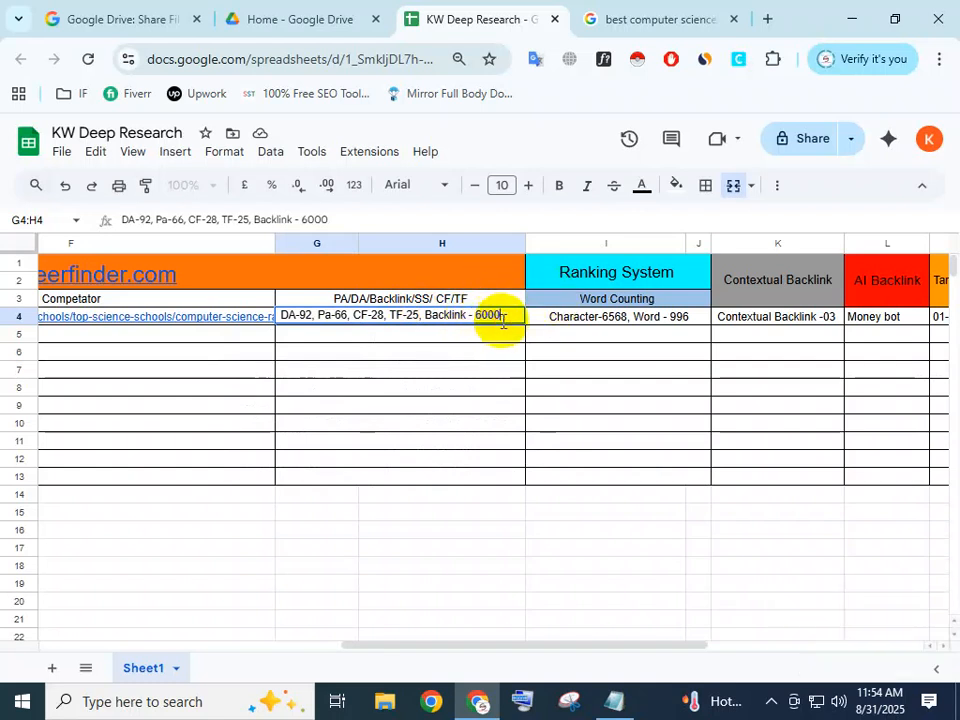
pyautogui.moveTo(502, 318); pyautogui.dragTo(427, 319)
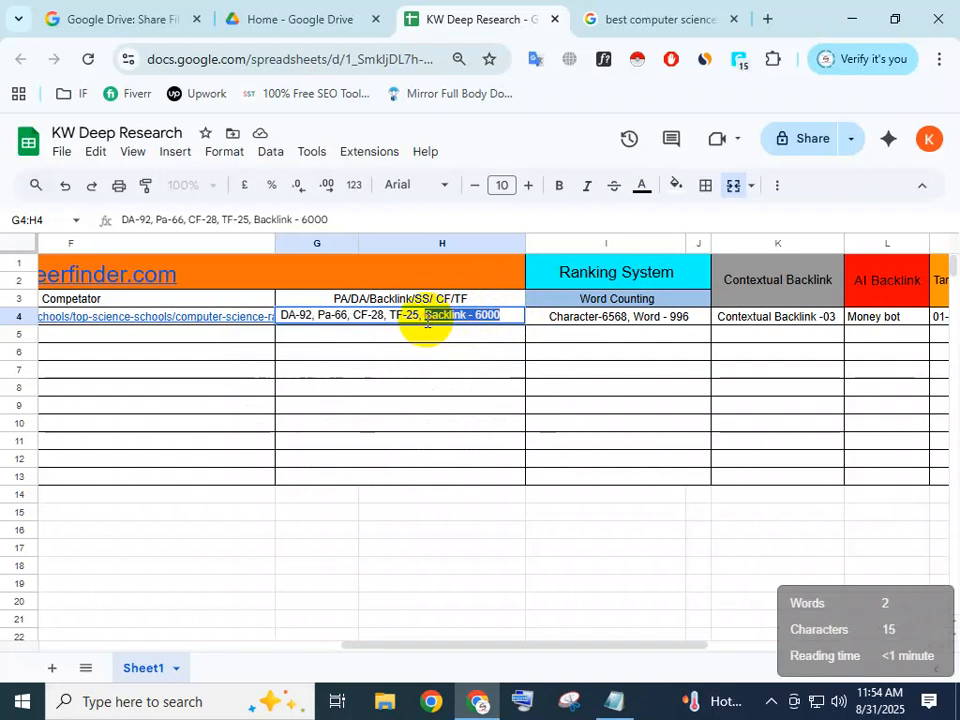
pyautogui.click(493, 315)
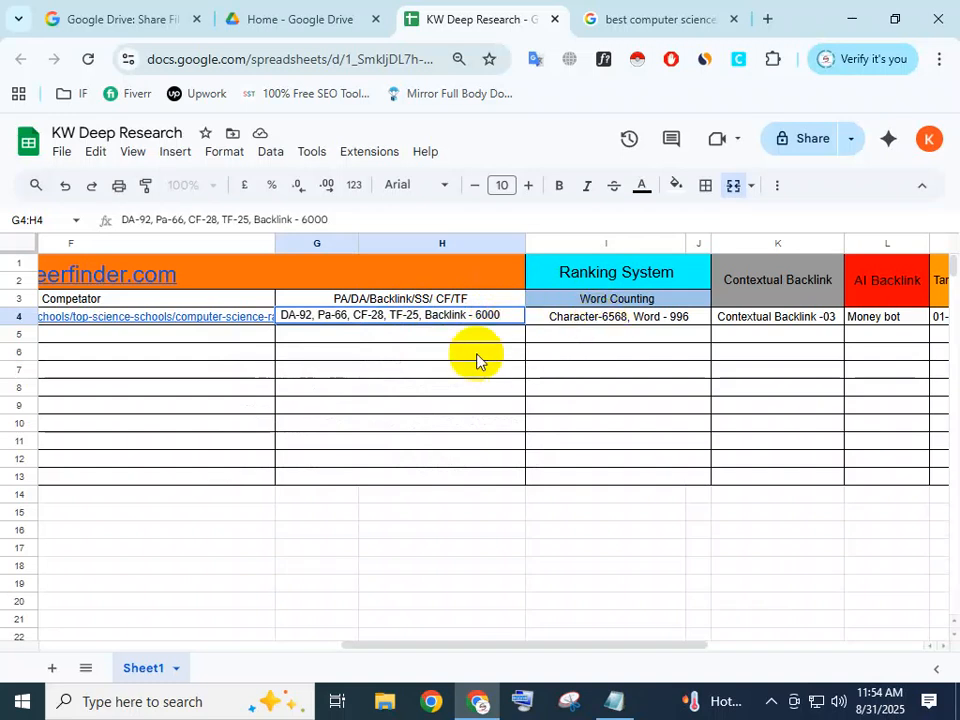
# Check the "# Backlink -" heading in the SEO - Backlink Notepad note and return to the KW Deep Research sheet in Chrome.
pyautogui.click(682, 18)
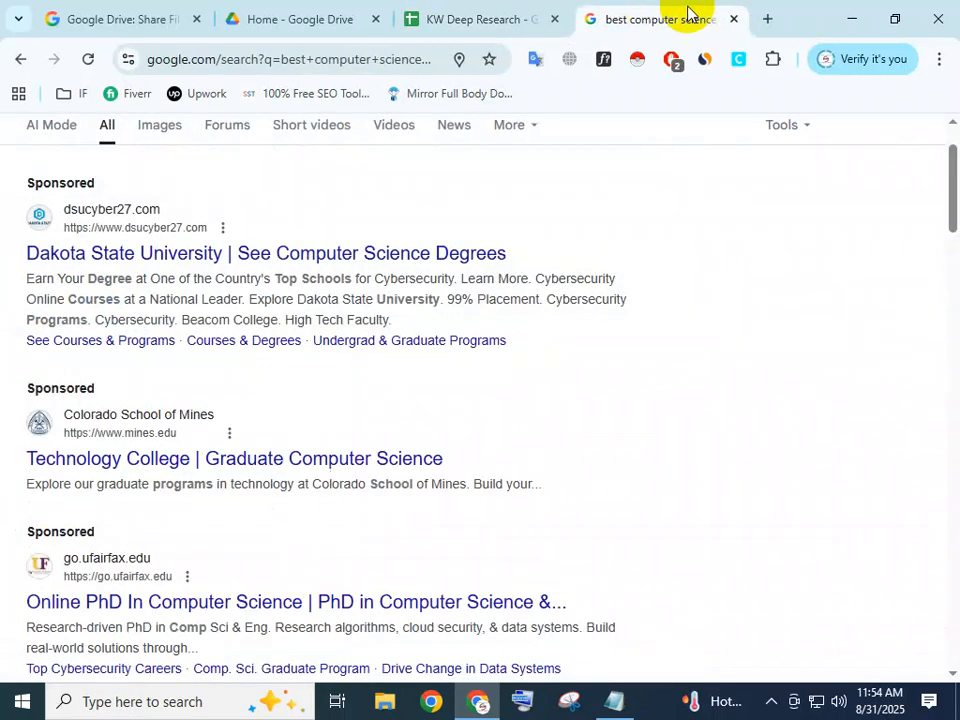
pyautogui.click(851, 18)
pyautogui.click(565, 232)
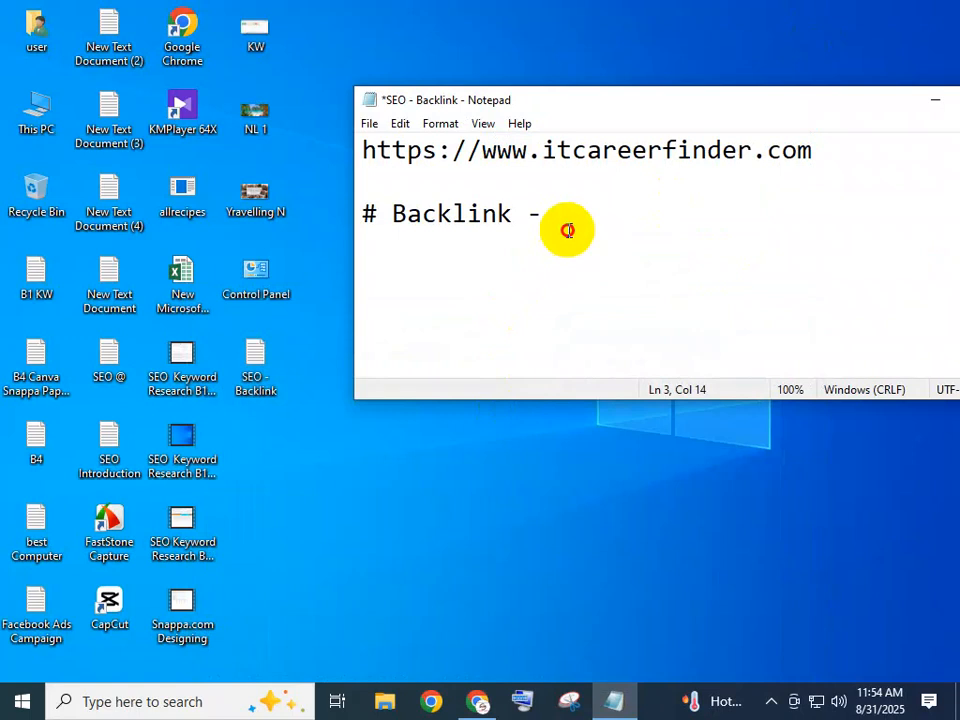
pyautogui.click(477, 703)
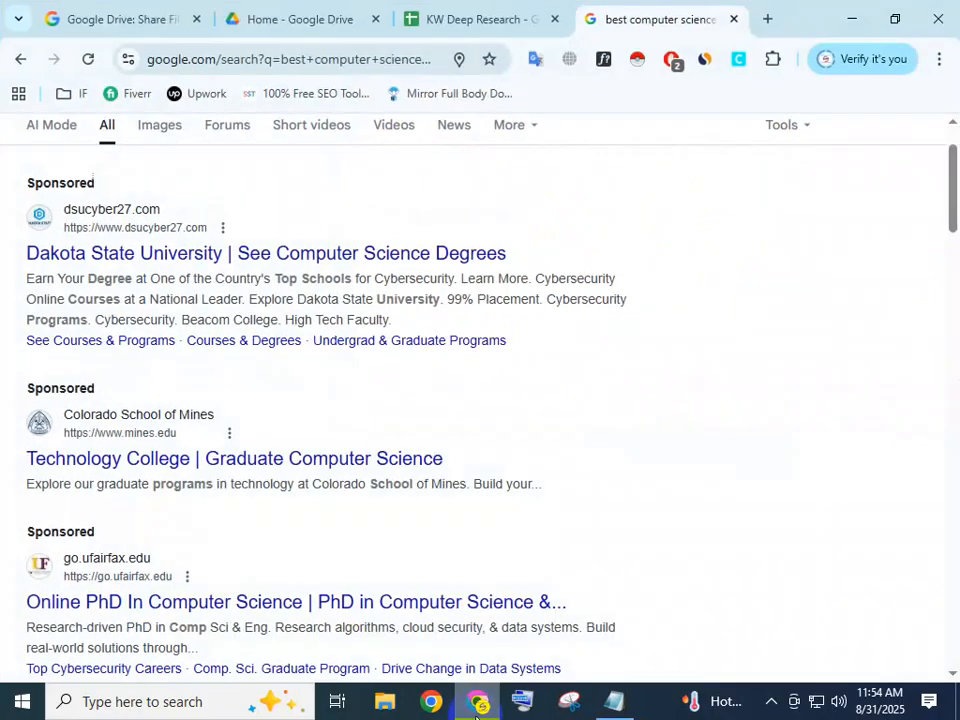
pyautogui.click(477, 705)
pyautogui.click(477, 705)
pyautogui.click(467, 15)
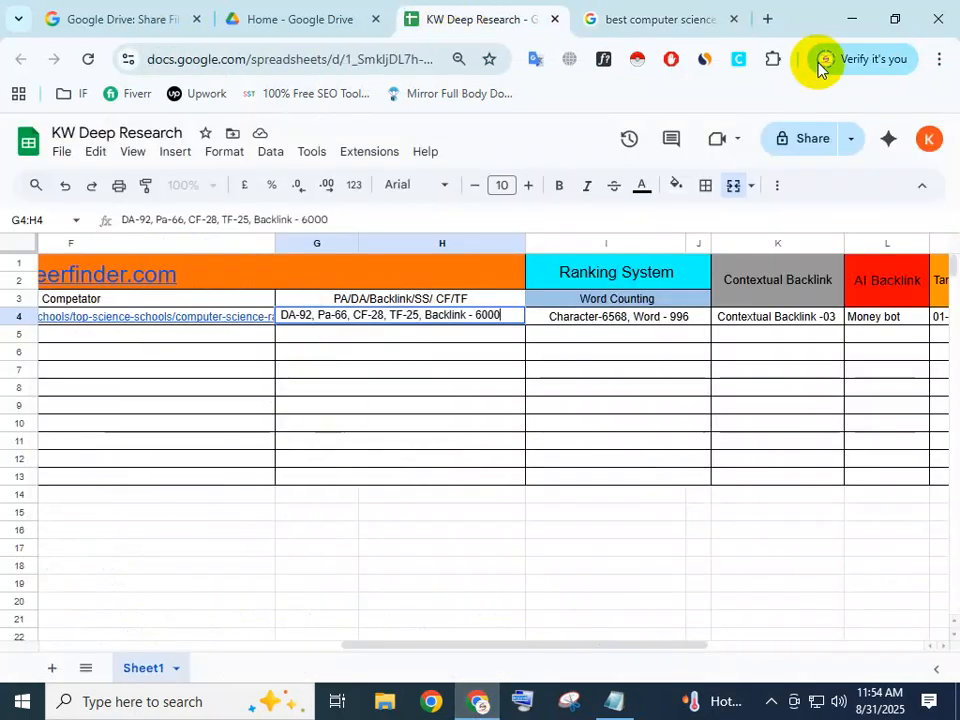
# Check the signed-in Google account from a new browser tab and return to the KW Deep Research sheet.
pyautogui.click(767, 19)
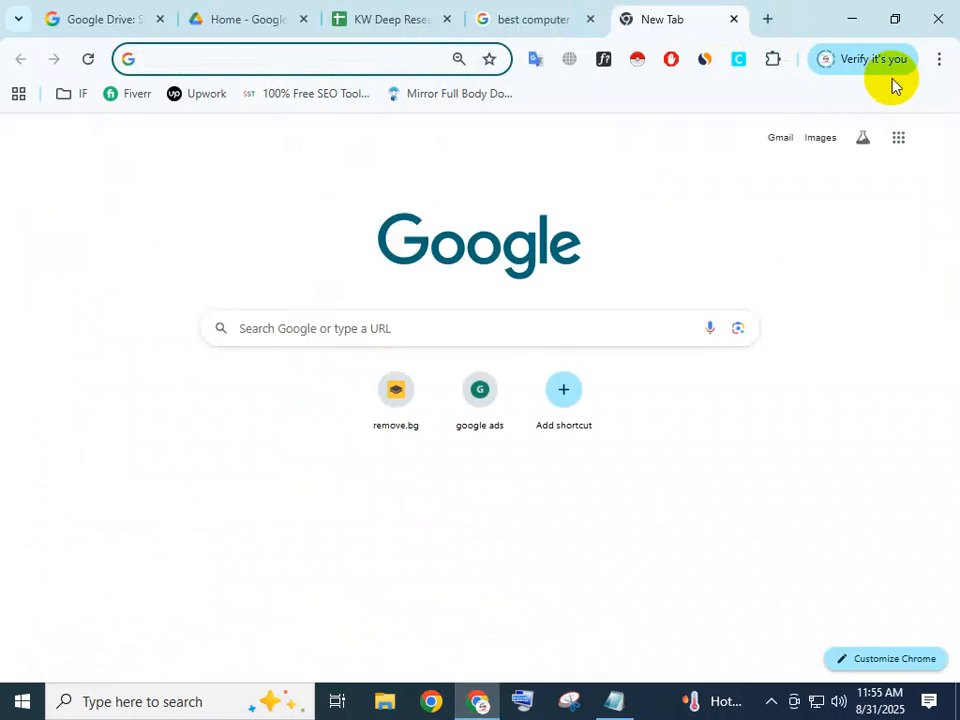
pyautogui.click(934, 141)
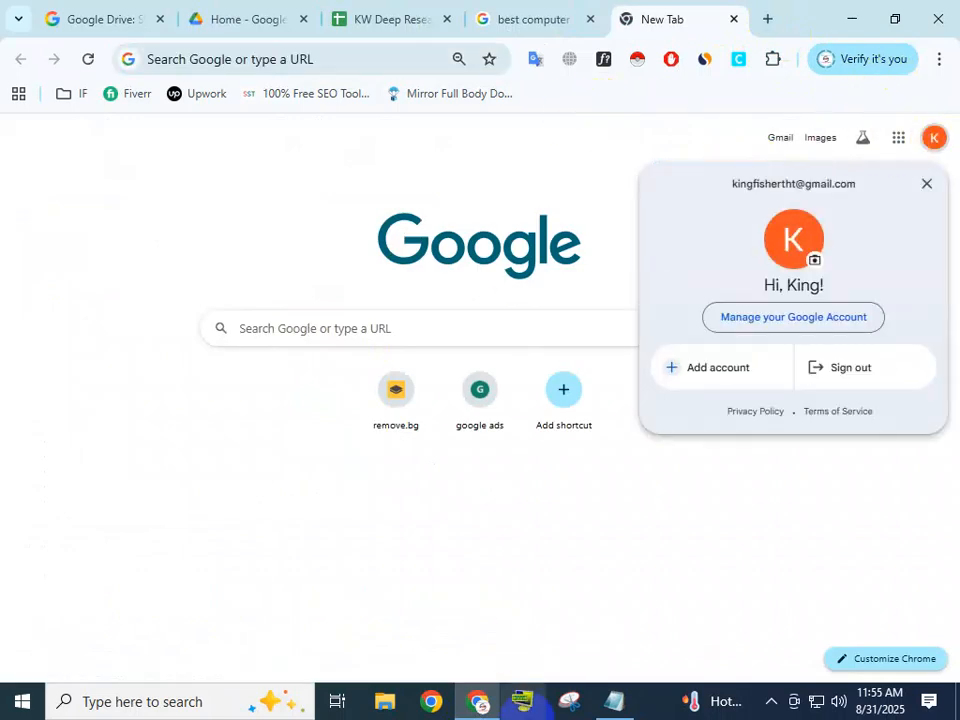
pyautogui.click(362, 14)
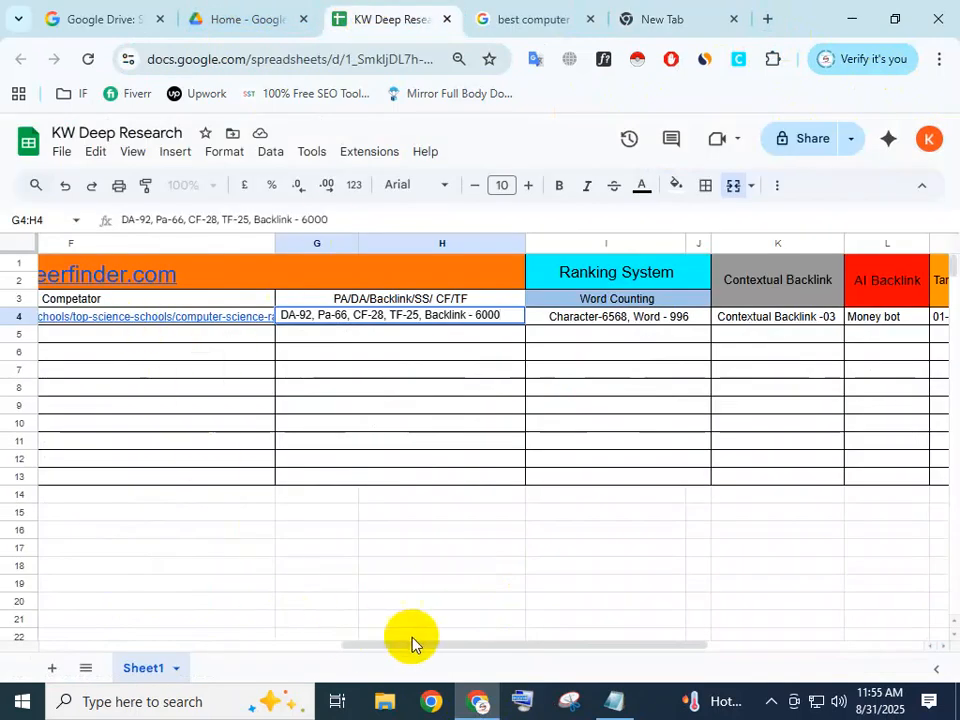
pyautogui.moveTo(413, 645); pyautogui.dragTo(165, 645)
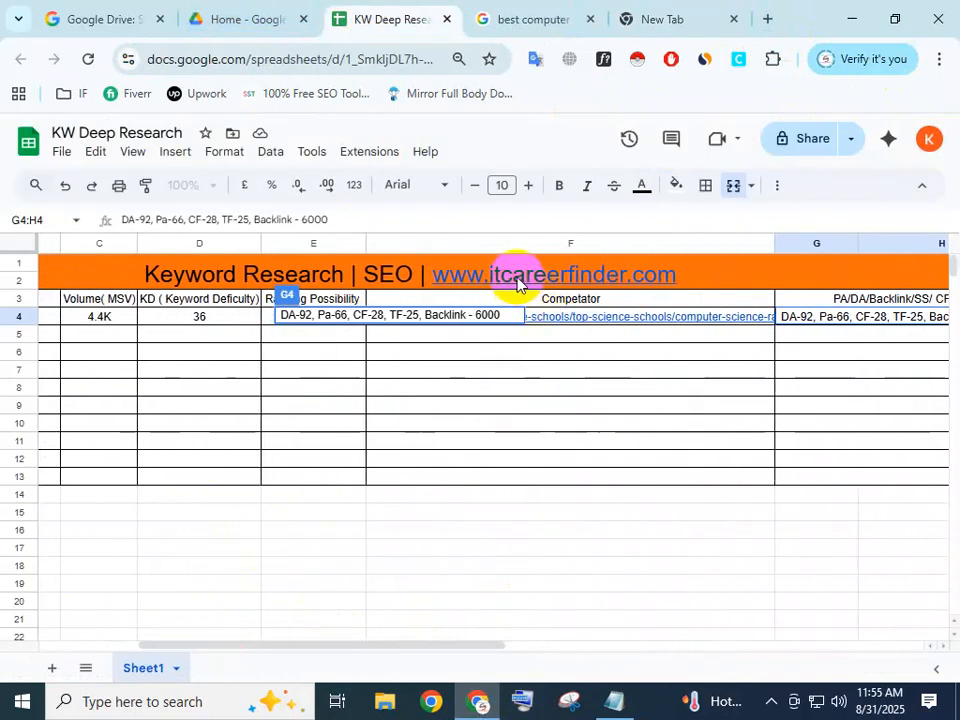
pyautogui.moveTo(618, 281)
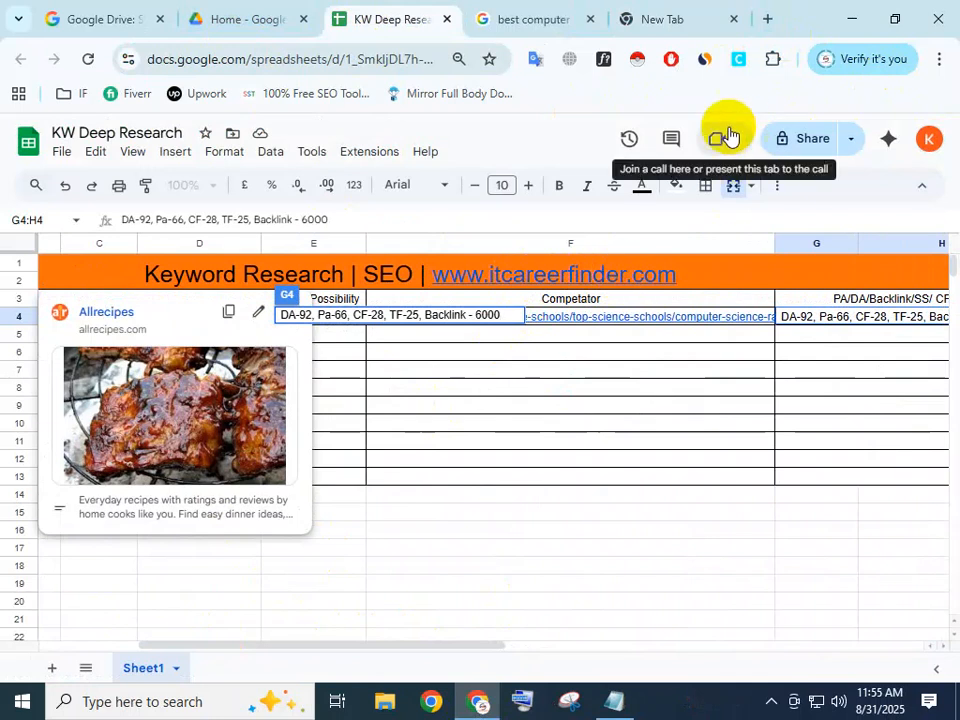
pyautogui.click(327, 390)
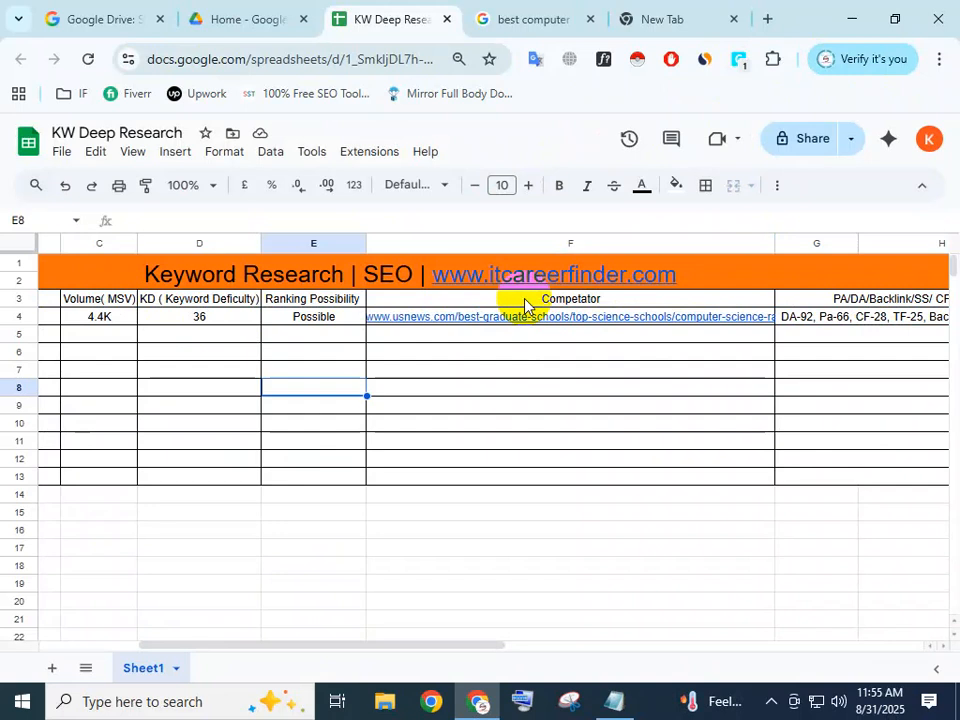
# Switch to the blank New Tab page and start entering a web address.
pyautogui.click(692, 13)
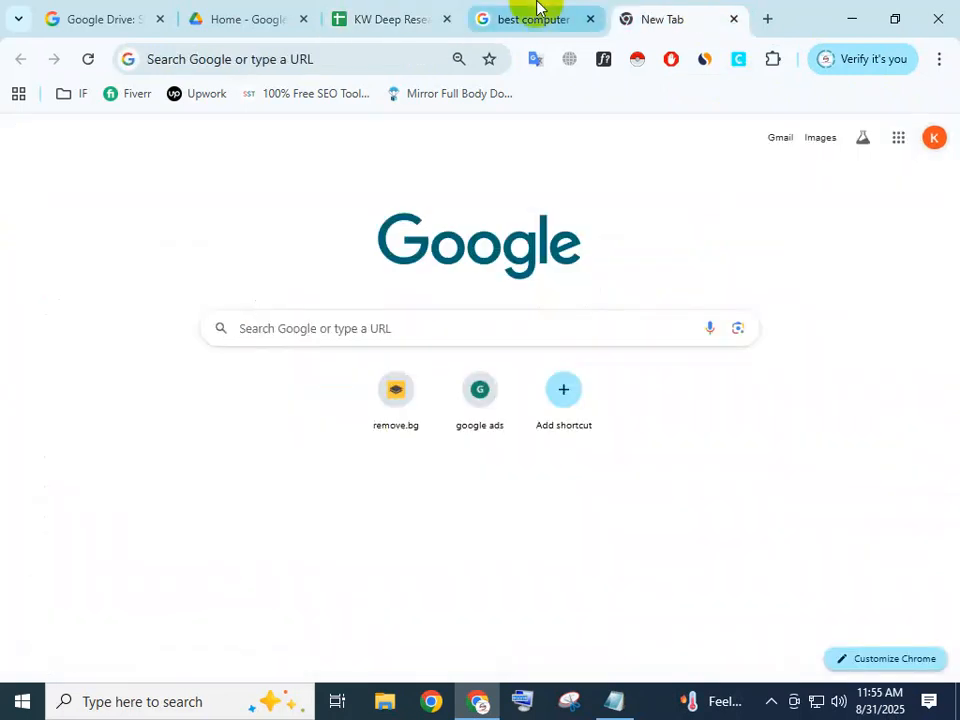
pyautogui.click(304, 60)
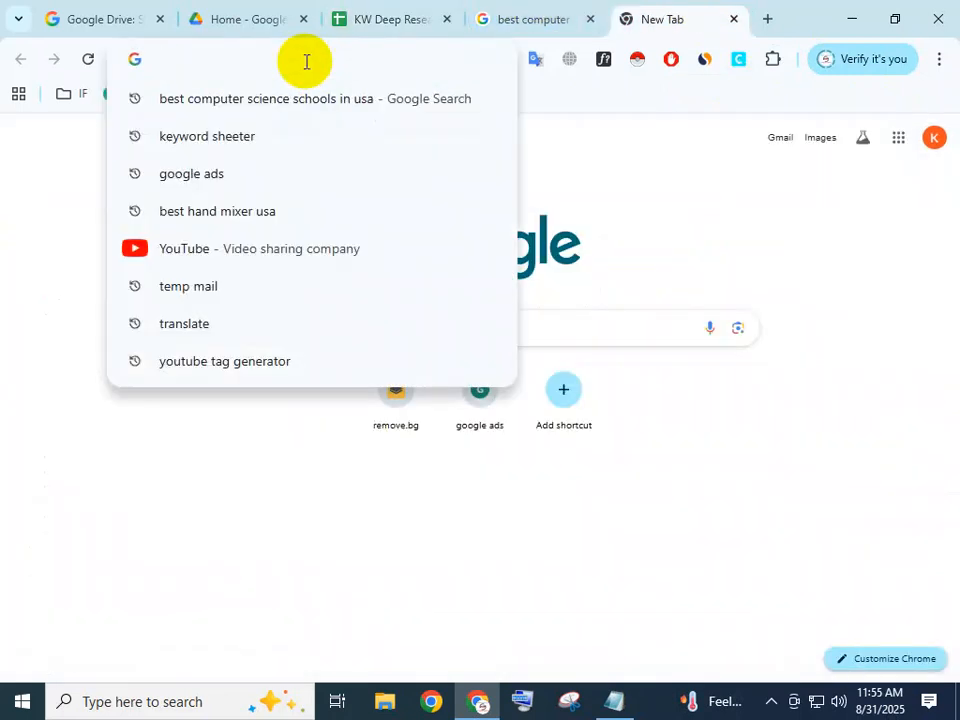
pyautogui.write('U')
pyautogui.press('BackSpace')
pyautogui.write('i')
pyautogui.press('BackSpace')
pyautogui.write('up')
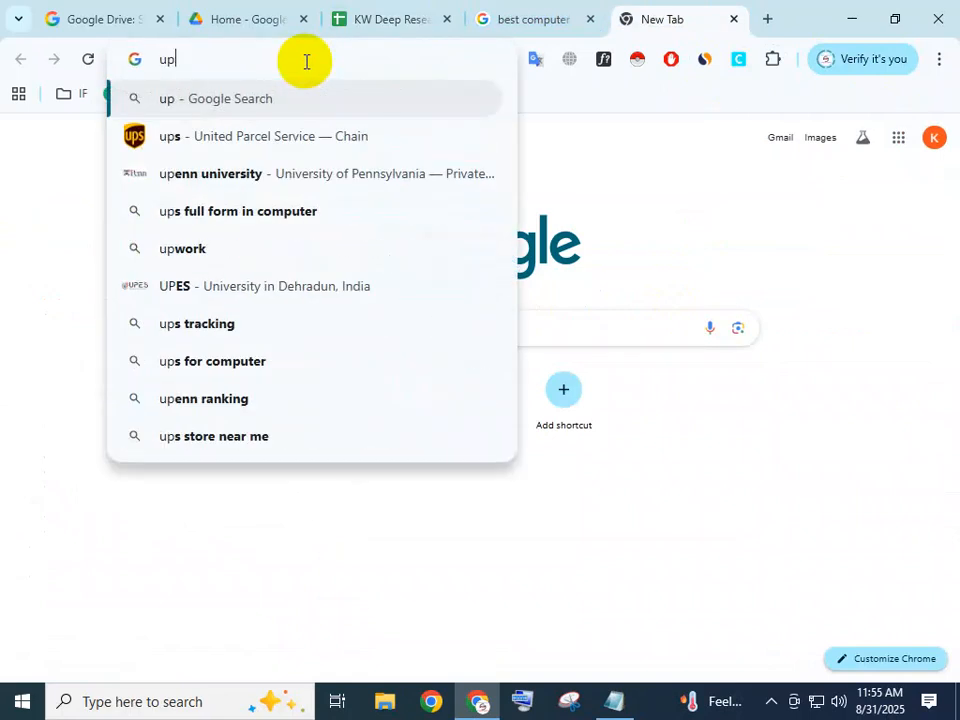
pyautogui.write('wor')
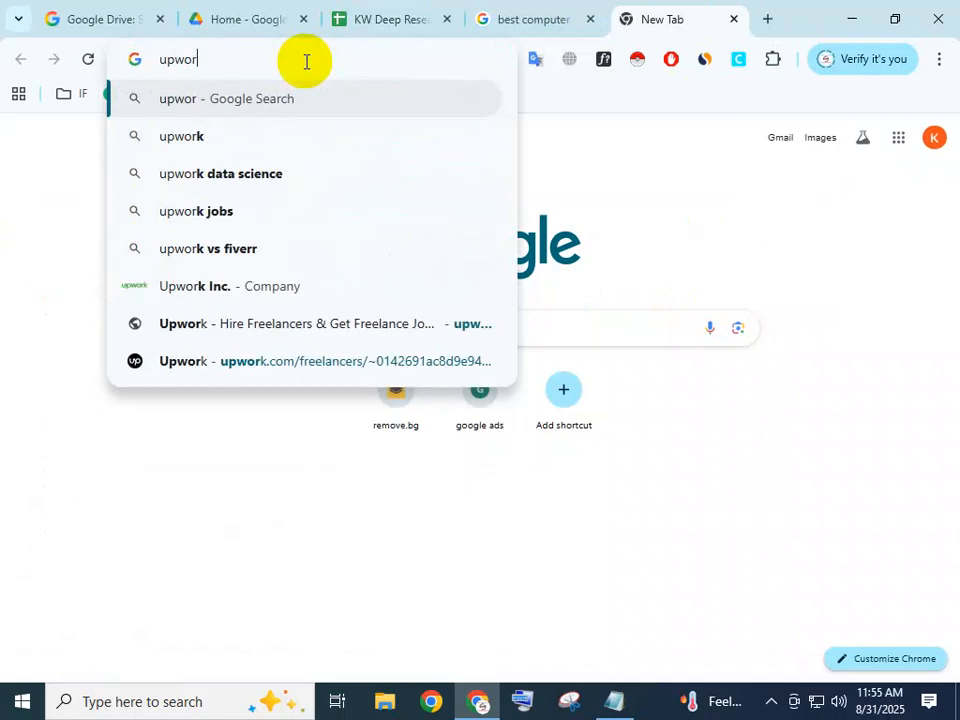
pyautogui.press('BackSpace')
pyautogui.press('BackSpace')
pyautogui.press('BackSpace')
pyautogui.press('BackSpace')
pyautogui.press('BackSpace')
# Load the Fiverr website in the blank browser tab.
pyautogui.write('fi')
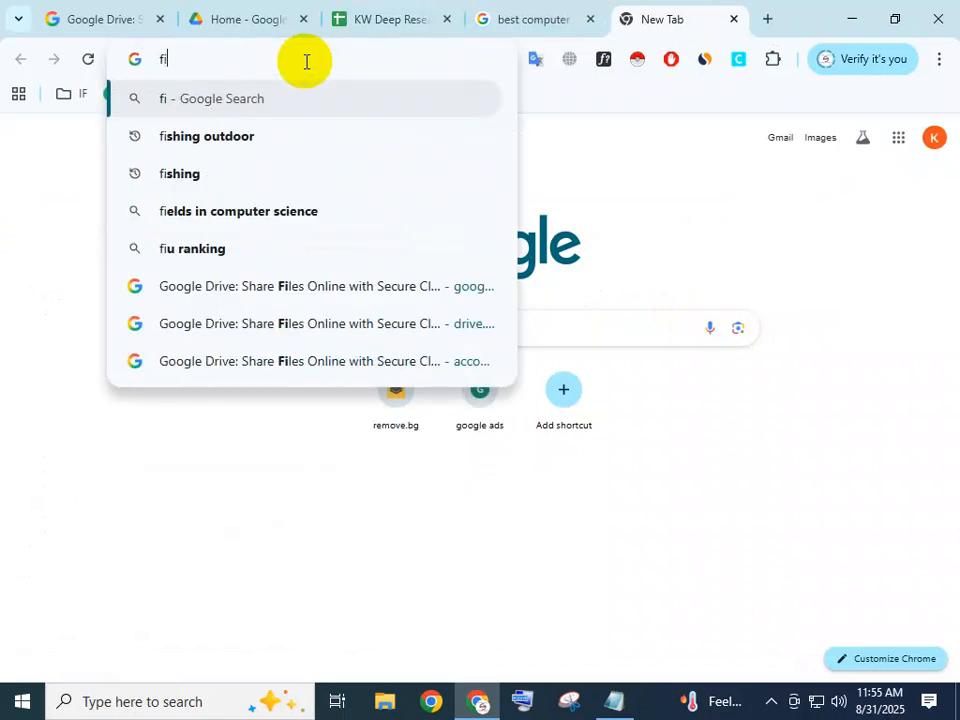
pyautogui.write('verr')
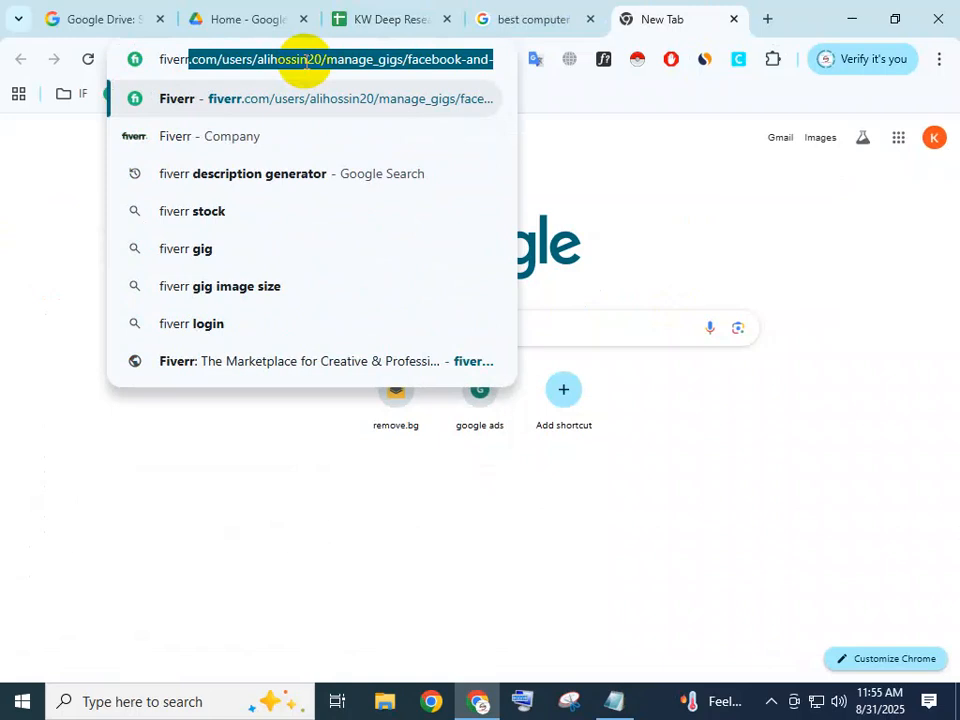
pyautogui.press('Return')
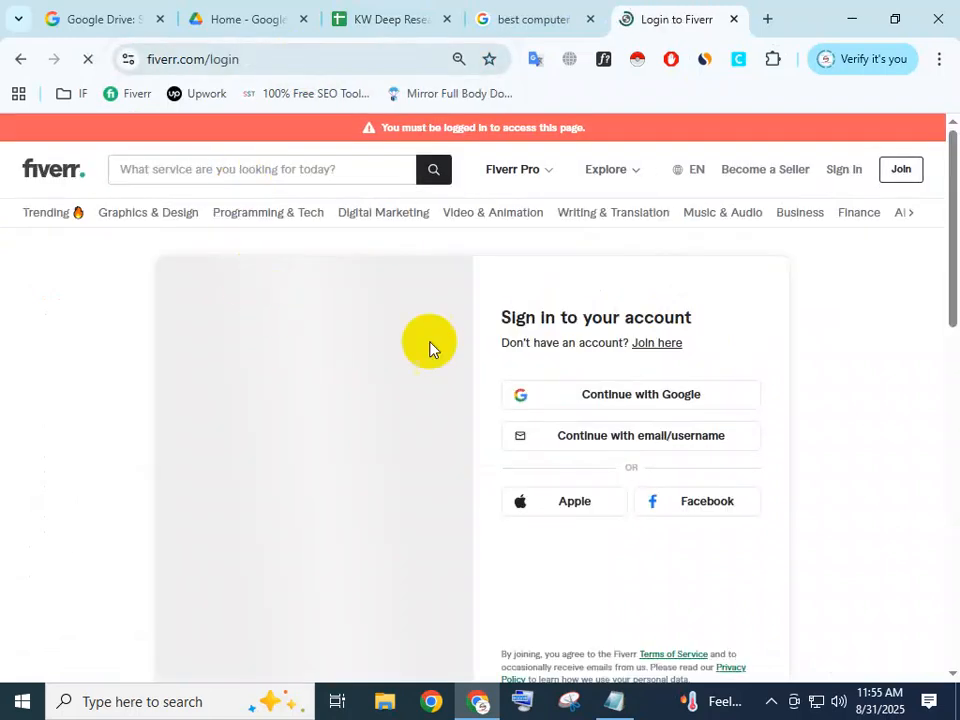
# Dismiss the Google sign-in prompt and search Fiverr for "high quality backlink".
pyautogui.click(321, 170)
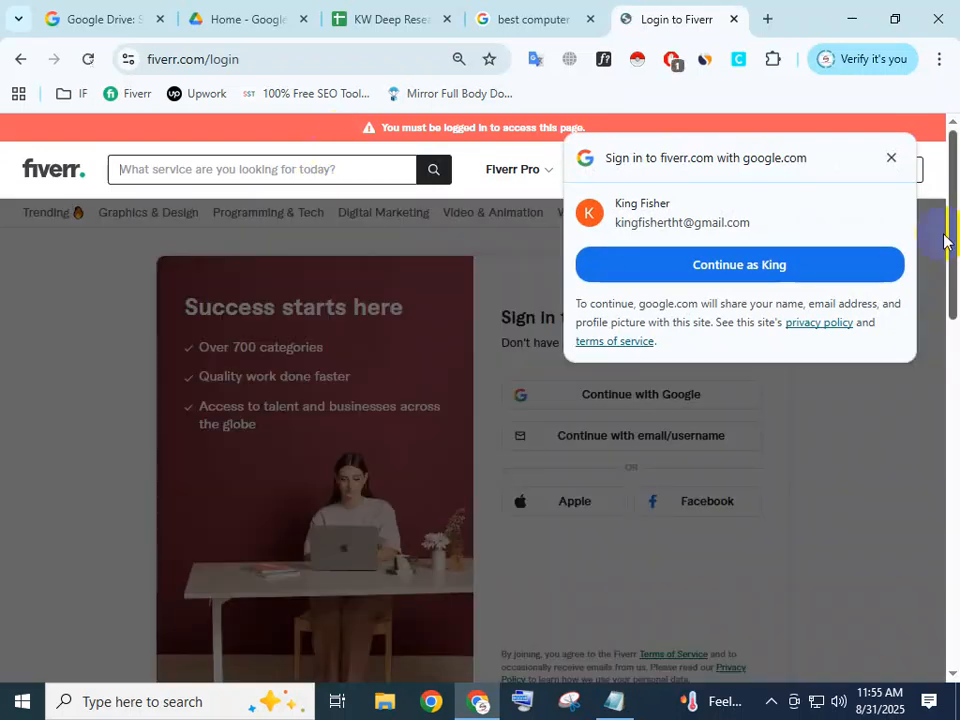
pyautogui.click(890, 158)
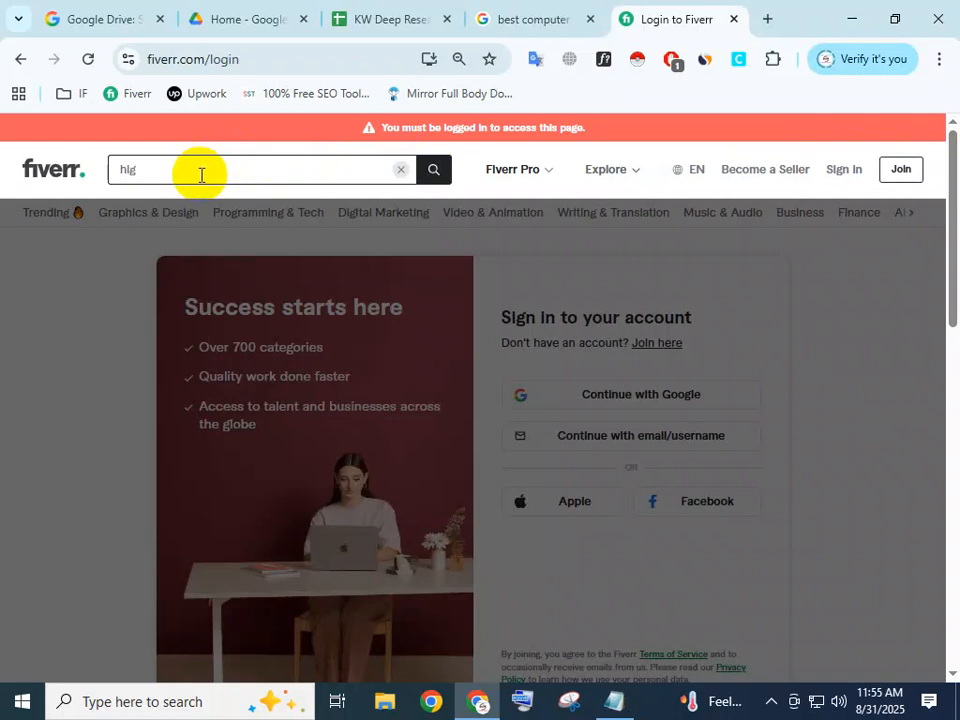
pyautogui.write('h quali')
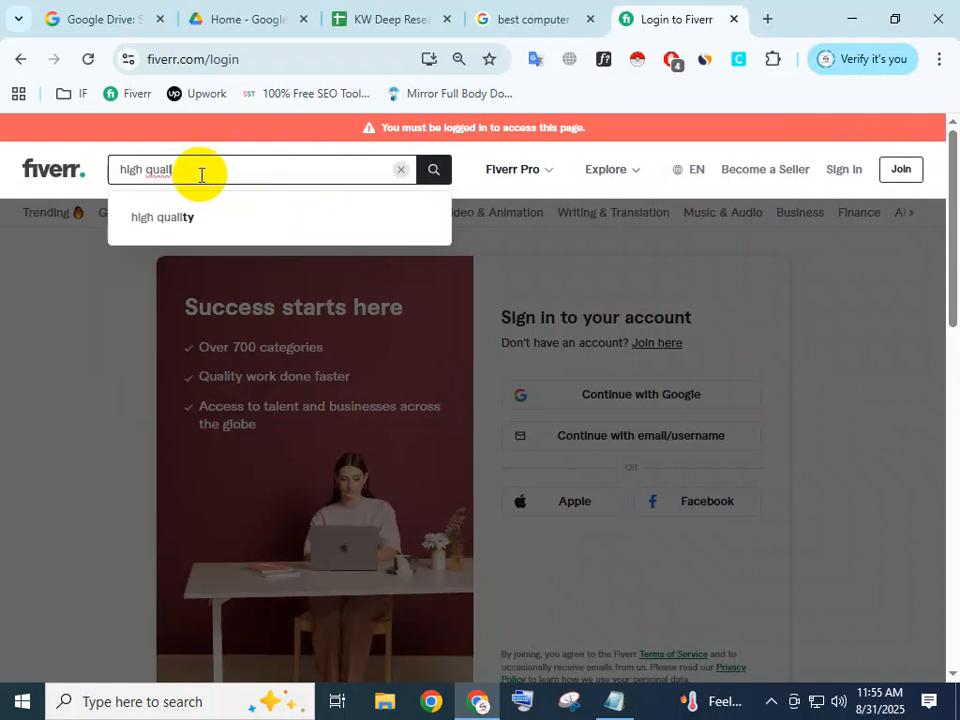
pyautogui.click(186, 216)
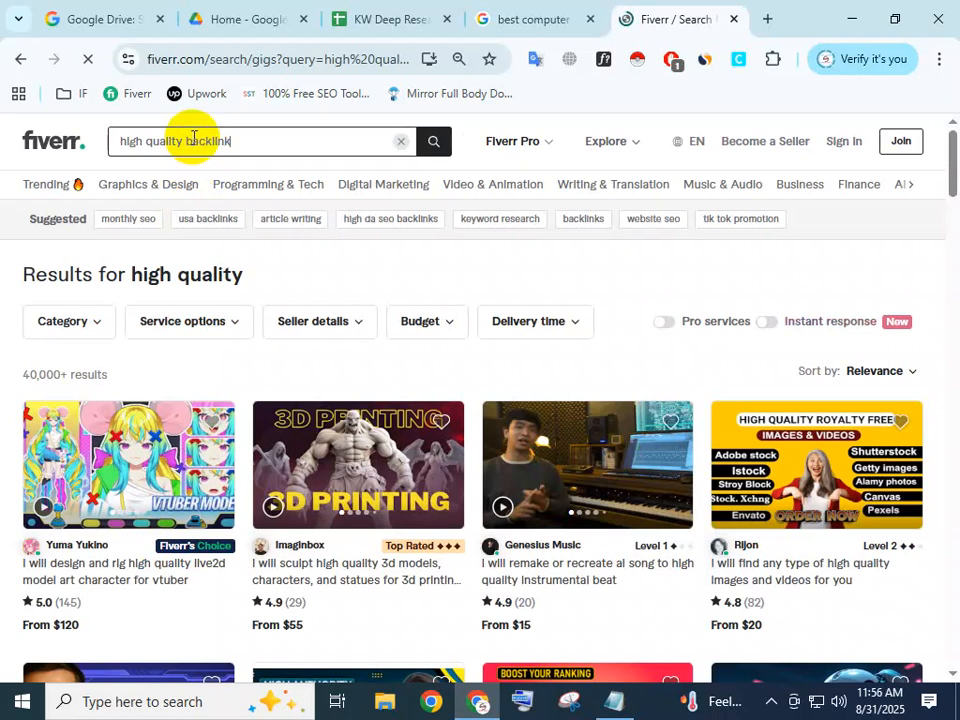
pyautogui.press('Return')
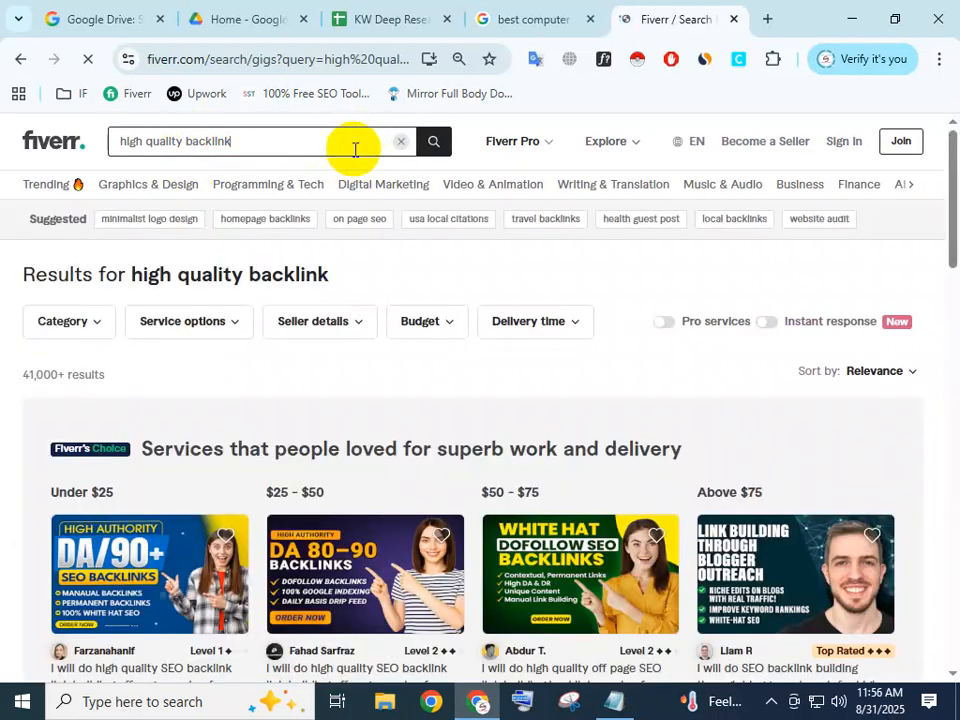
# Browse the Fiverr backlink gigs and their starting prices.
pyautogui.scroll(-3, 222, 482)
pyautogui.scroll(-3, 377, 454)
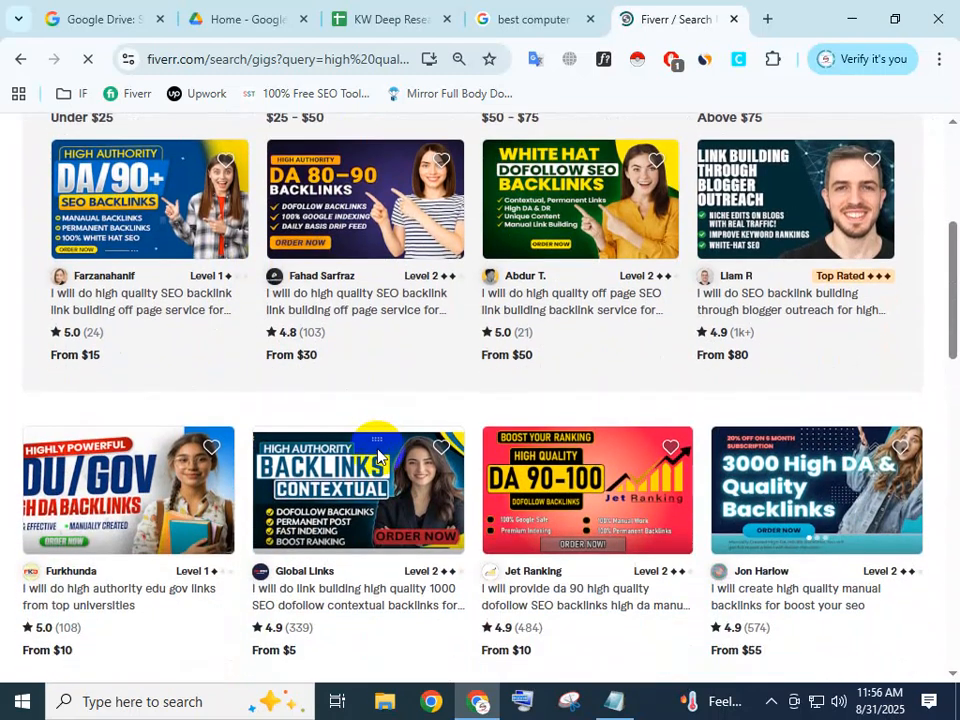
pyautogui.scroll(-3, 263, 403)
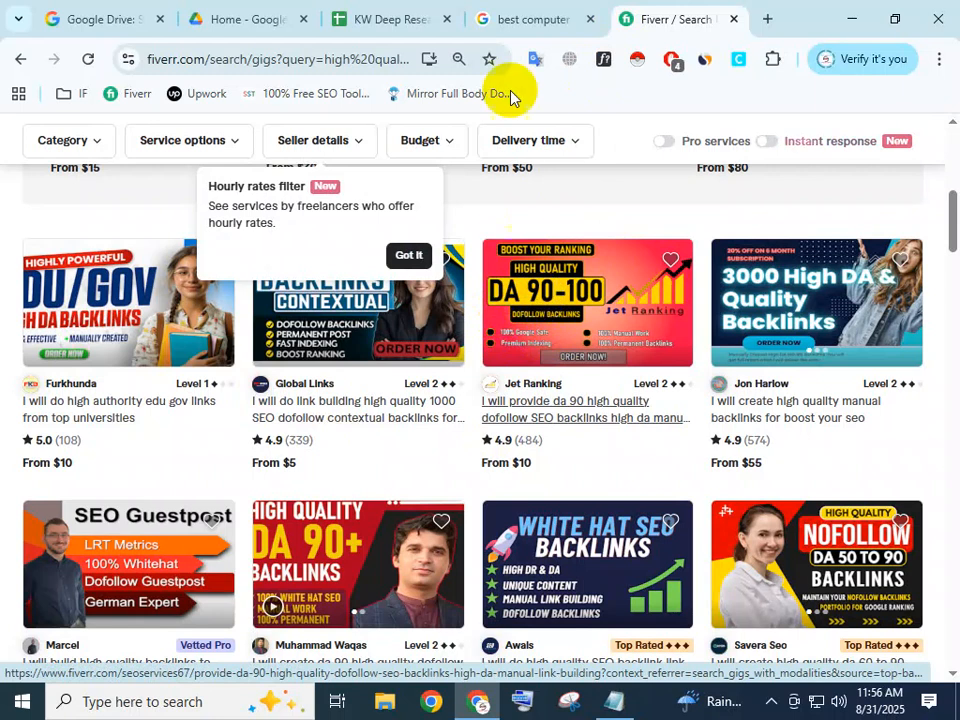
# Switch to Google Drive, check the signed-in account and look through the suggested files on the home page.
pyautogui.click(531, 17)
pyautogui.click(258, 8)
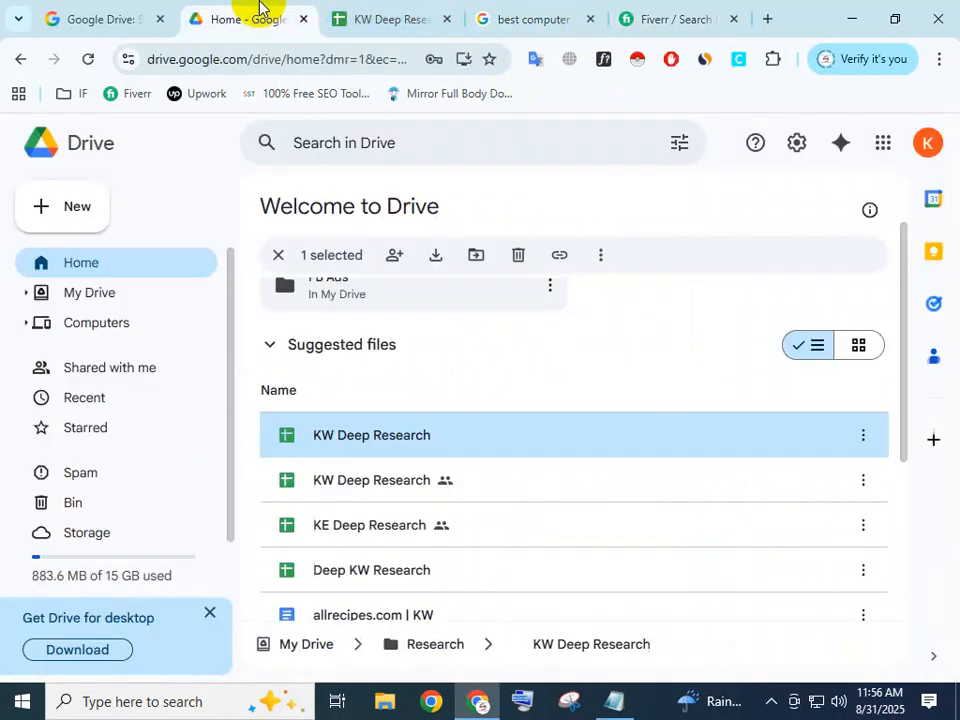
pyautogui.click(927, 143)
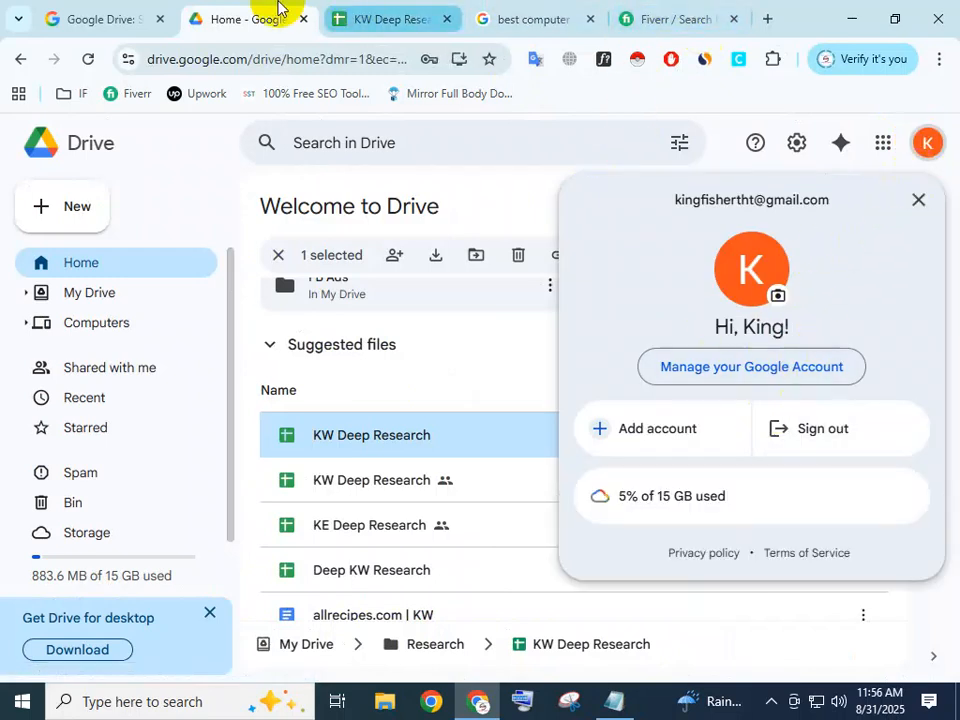
pyautogui.click(432, 182)
pyautogui.scroll(-3, 418, 439)
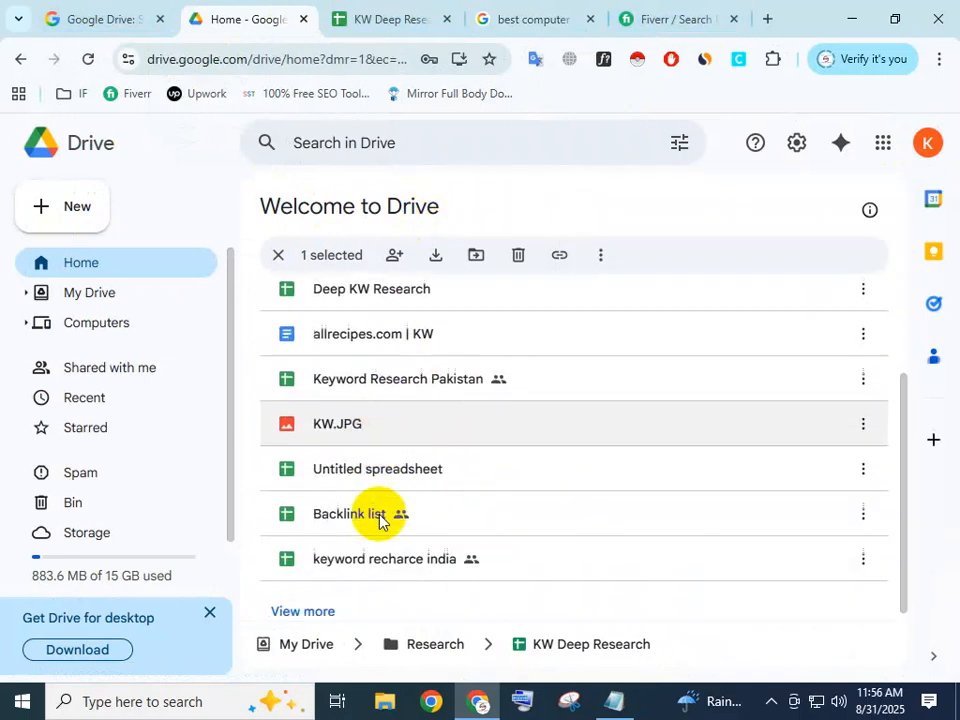
pyautogui.scroll(5, 398, 534)
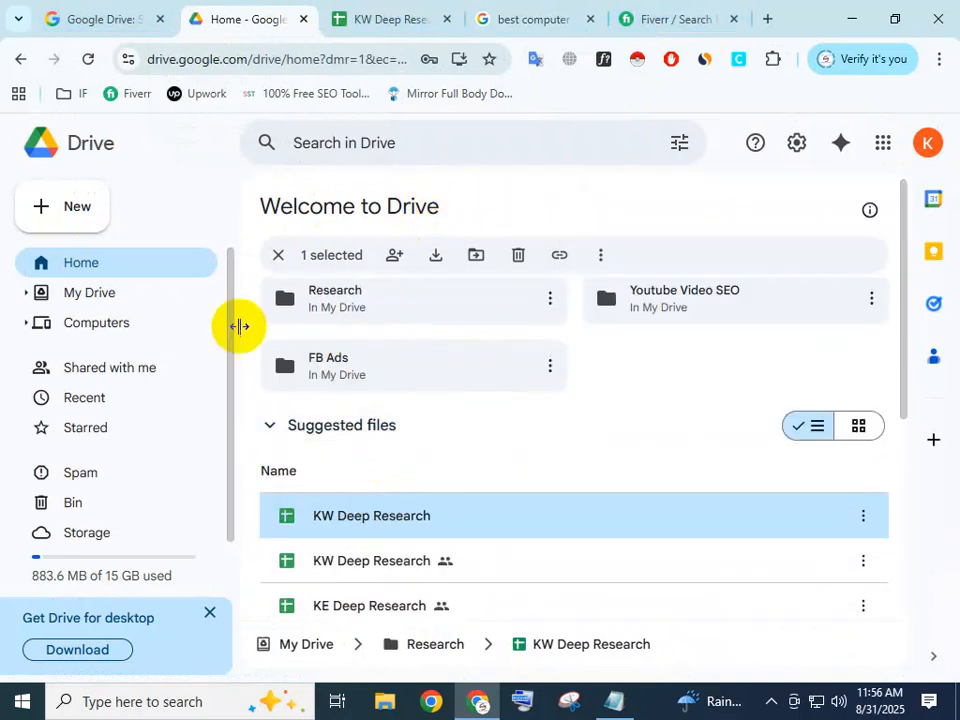
# Open the High Quality Backlink site spreadsheet from the Research folder in My Drive.
pyautogui.click(111, 295)
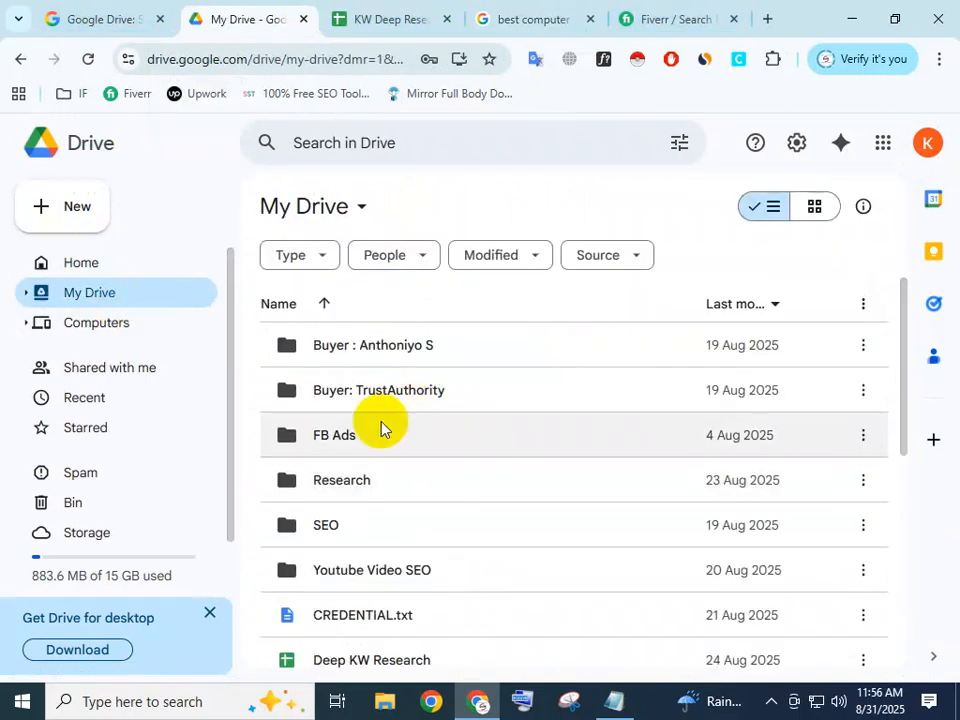
pyautogui.doubleClick(364, 536)
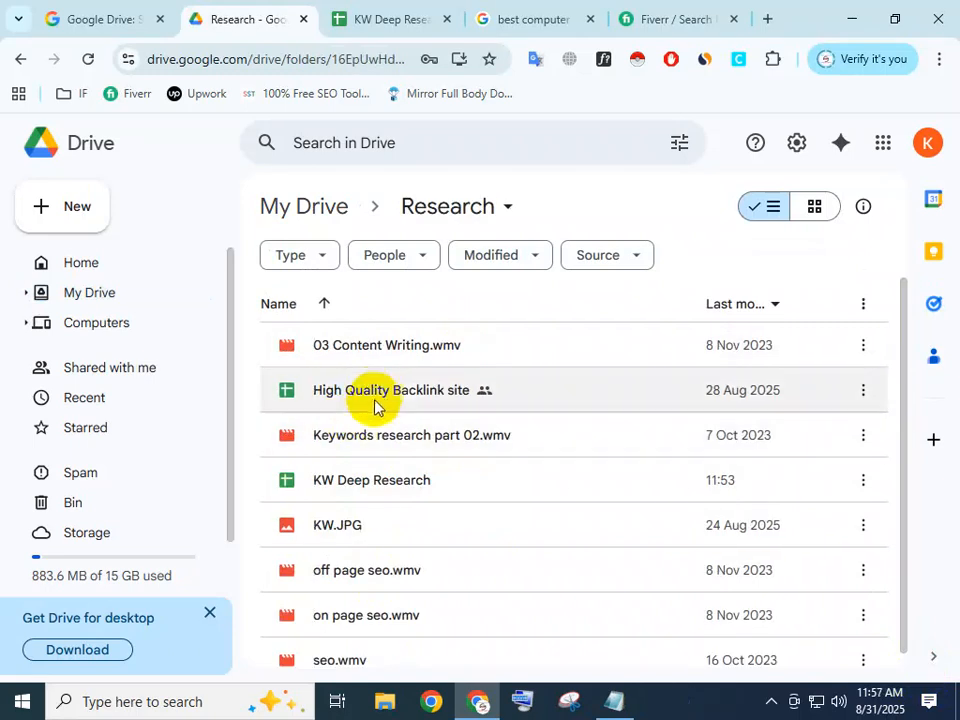
pyautogui.doubleClick(377, 393)
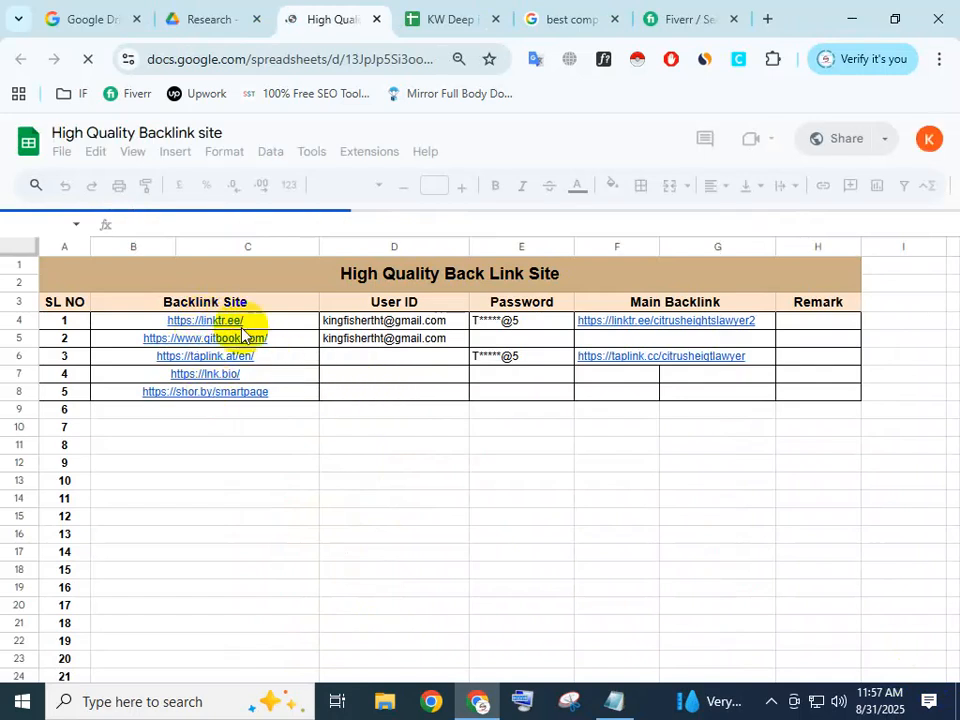
# Look through the files in Google Drive's Research folder while the backlink spreadsheet loads.
pyautogui.click(210, 15)
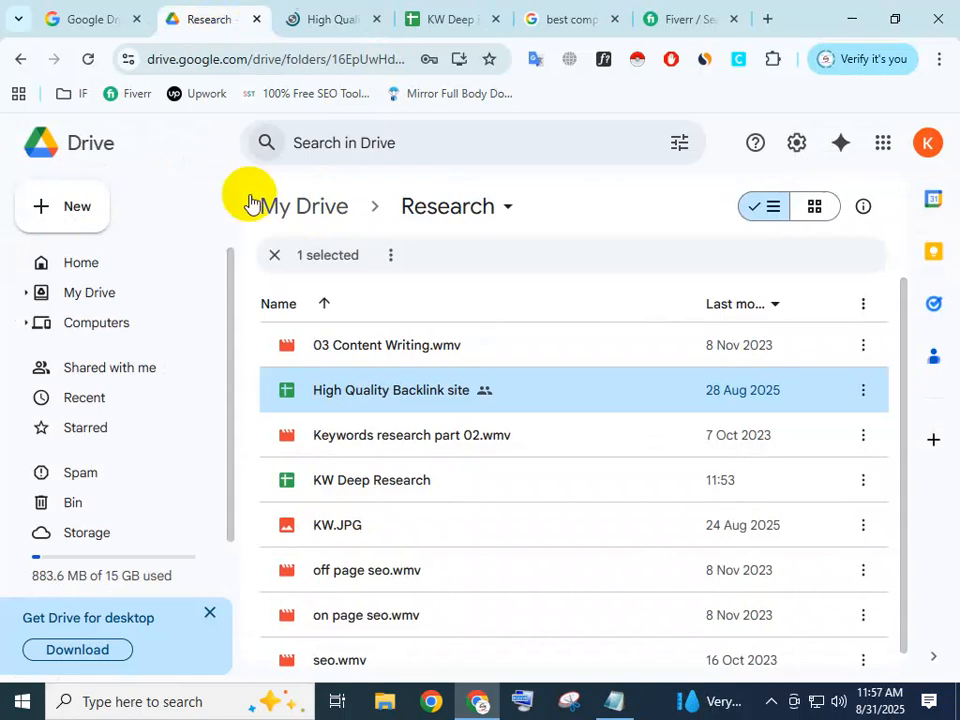
pyautogui.scroll(-2, 381, 570)
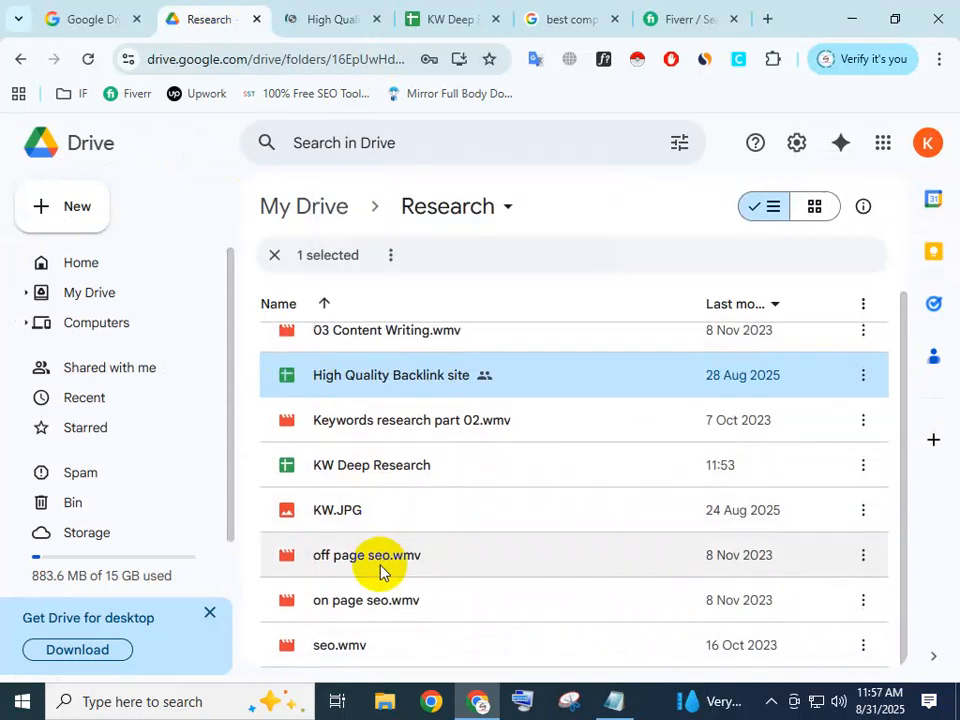
pyautogui.scroll(1, 413, 476)
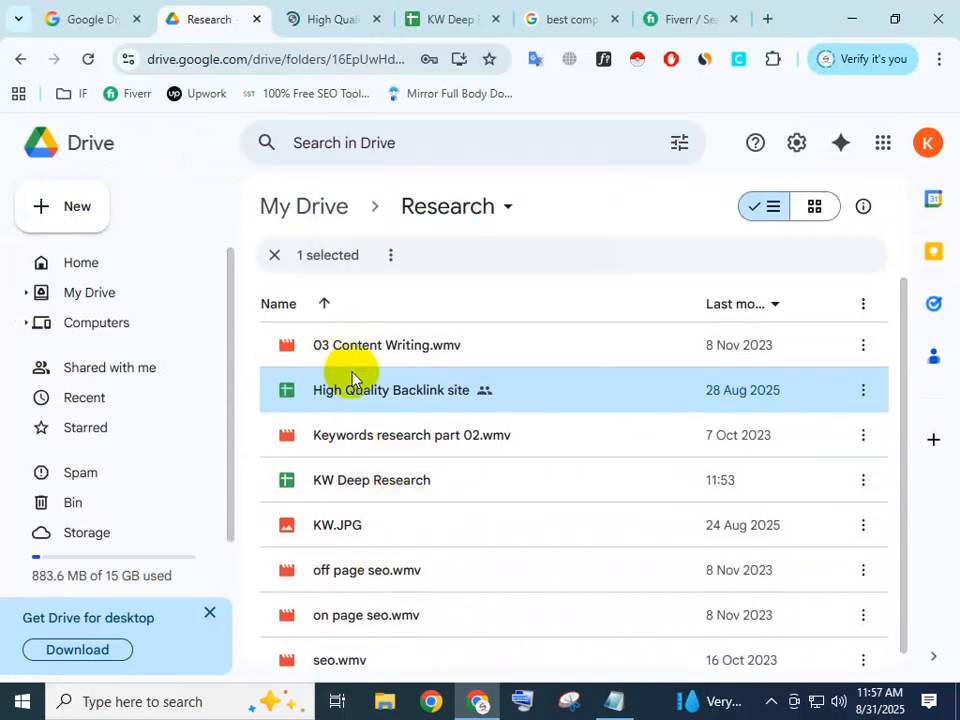
pyautogui.scroll(-1, 333, 560)
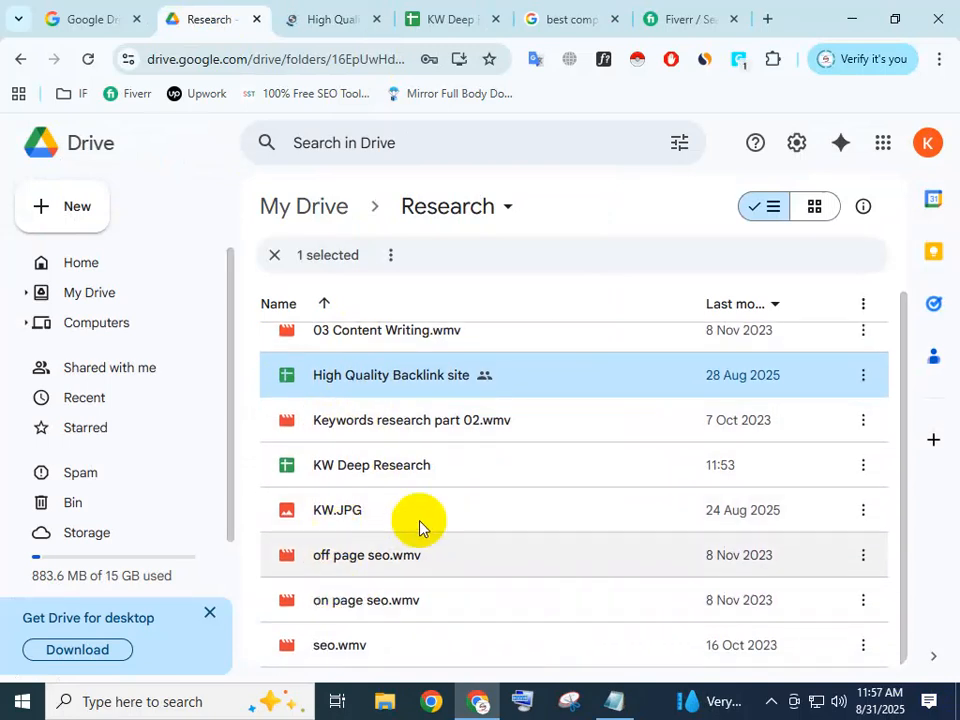
pyautogui.scroll(1, 314, 388)
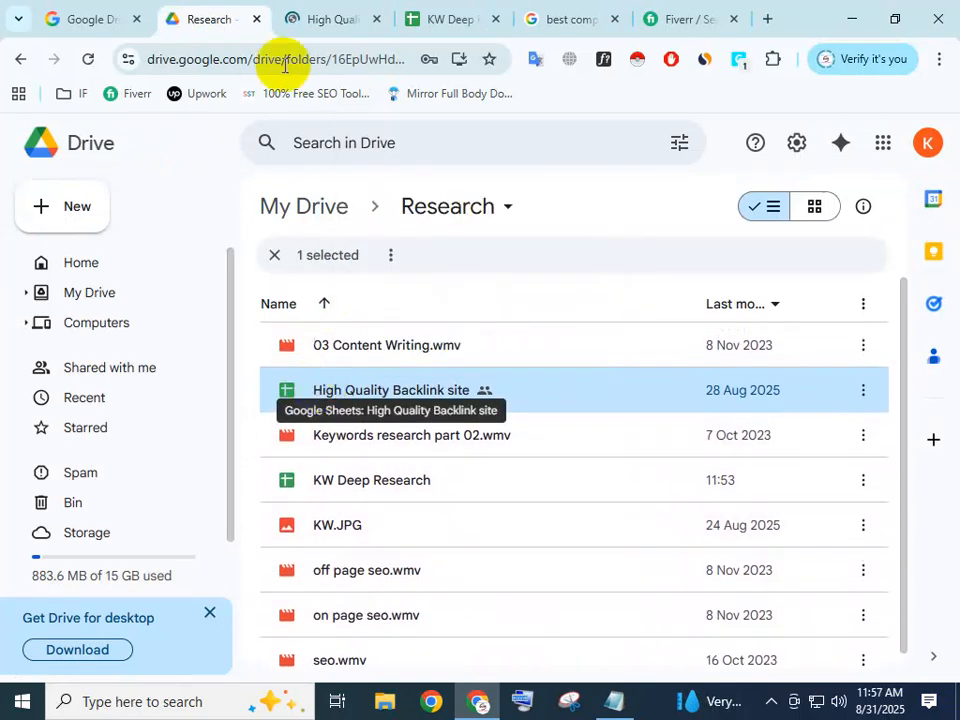
# Examine the Backlink Site links and account columns in the High Quality Backlink site spreadsheet.
pyautogui.click(310, 19)
pyautogui.moveTo(258, 350)
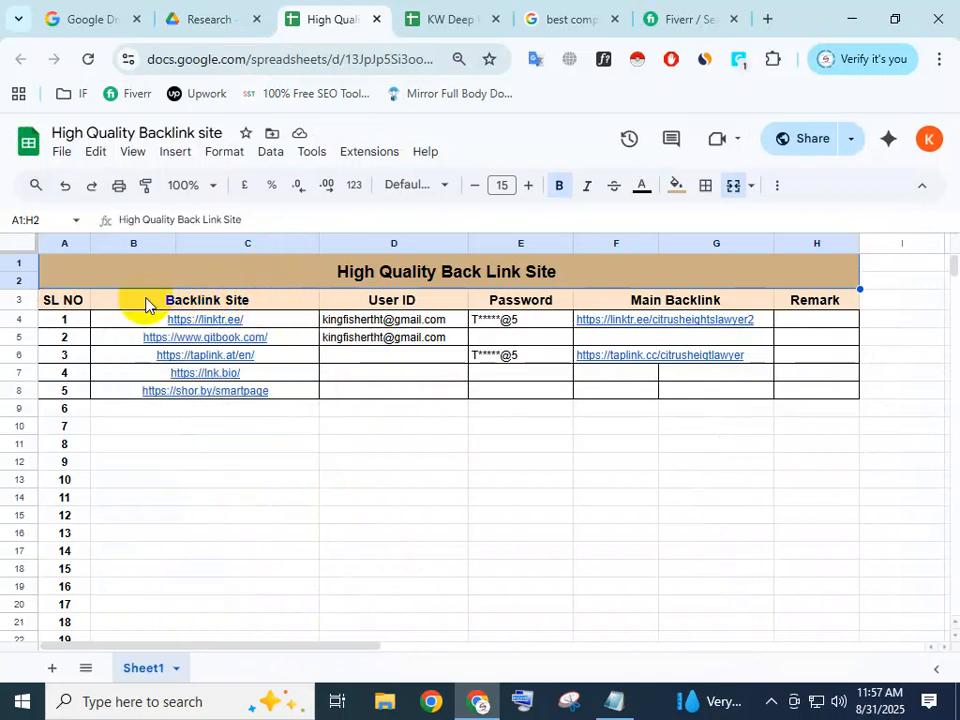
pyautogui.moveTo(196, 395)
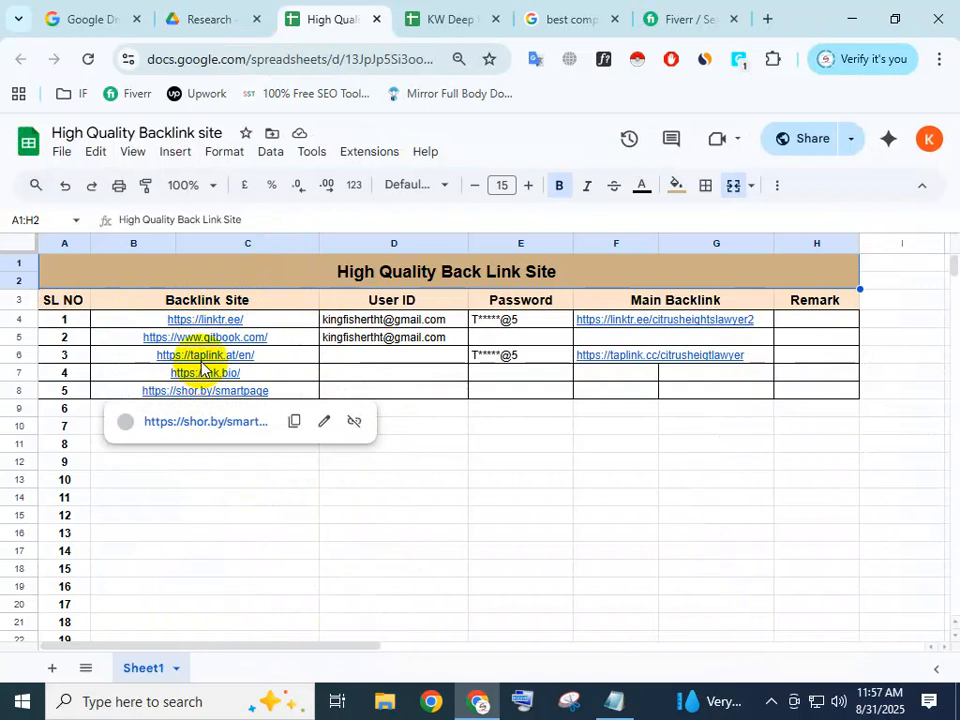
pyautogui.moveTo(210, 327)
pyautogui.click(466, 440)
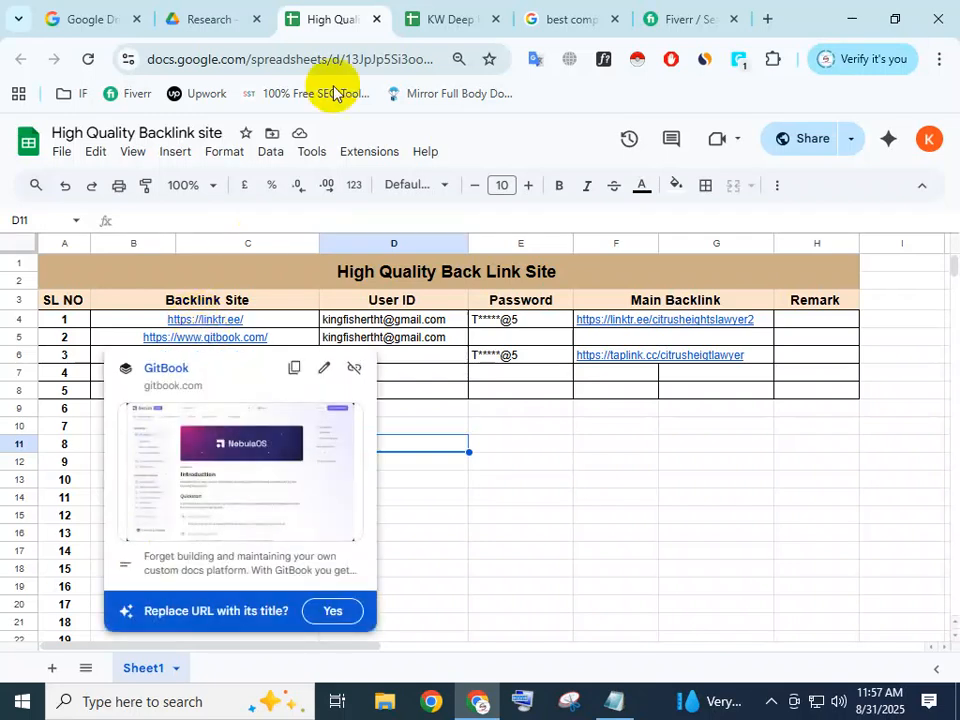
# Recheck the files in Google Drive's Research folder and go to the Drive home page.
pyautogui.click(228, 22)
pyautogui.scroll(-1, 381, 572)
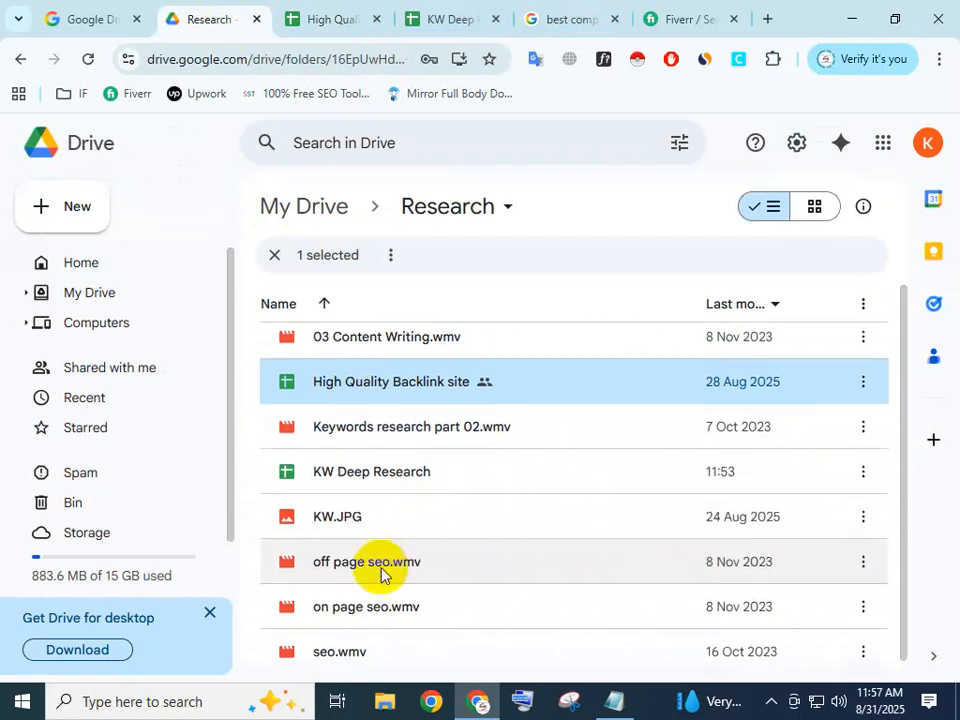
pyautogui.scroll(1, 284, 432)
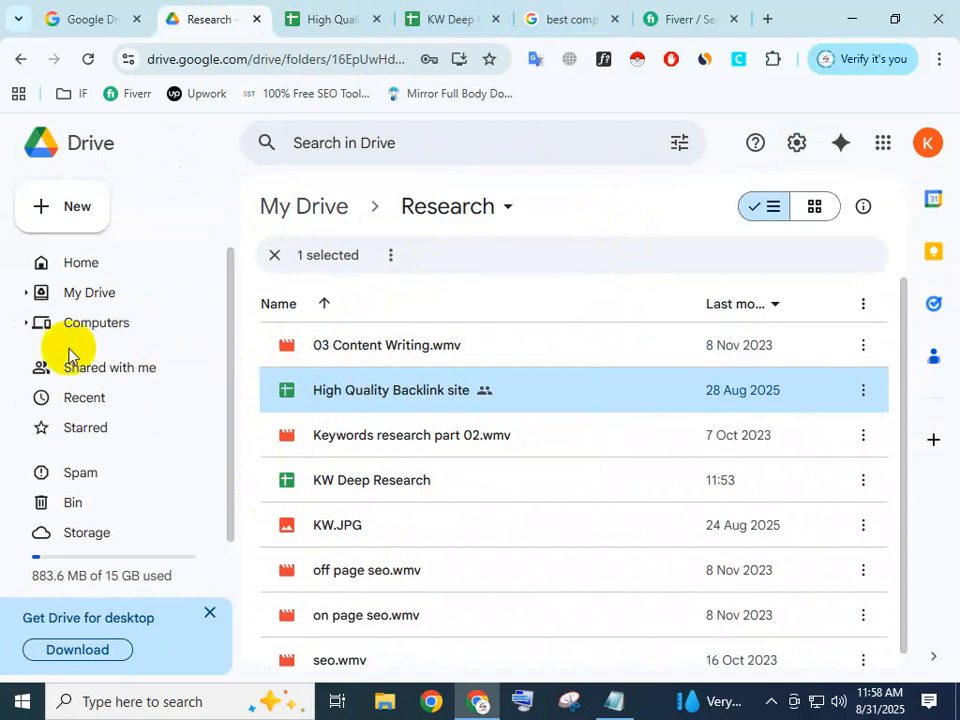
pyautogui.click(66, 259)
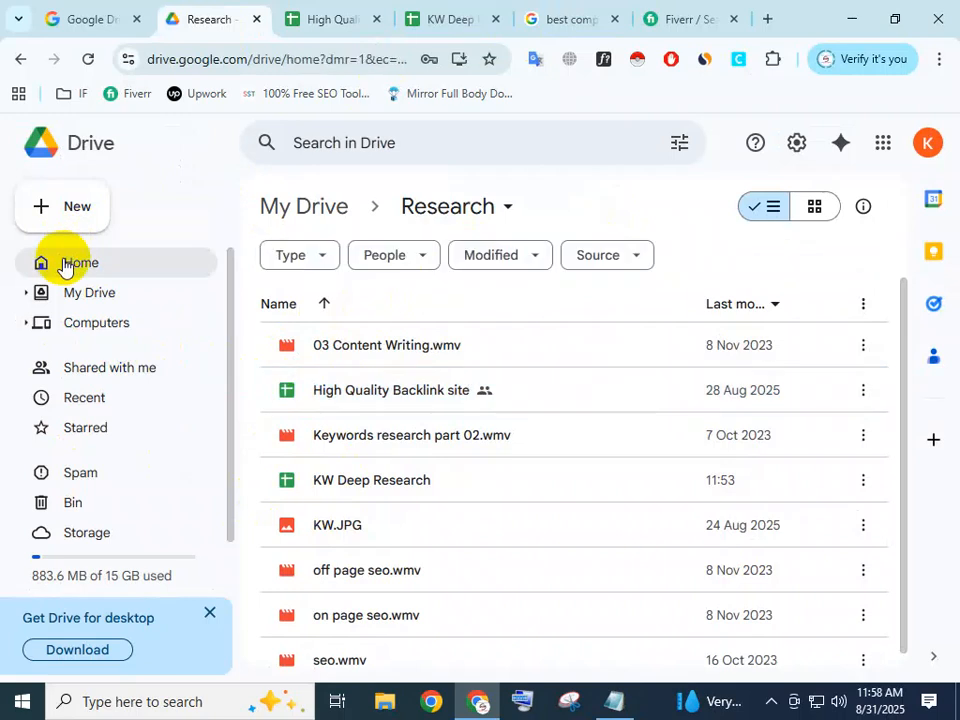
# Open Gmail in a new tab and open the inbox email titled DOC-20250827-WA0001.
pyautogui.scroll(-1, 579, 480)
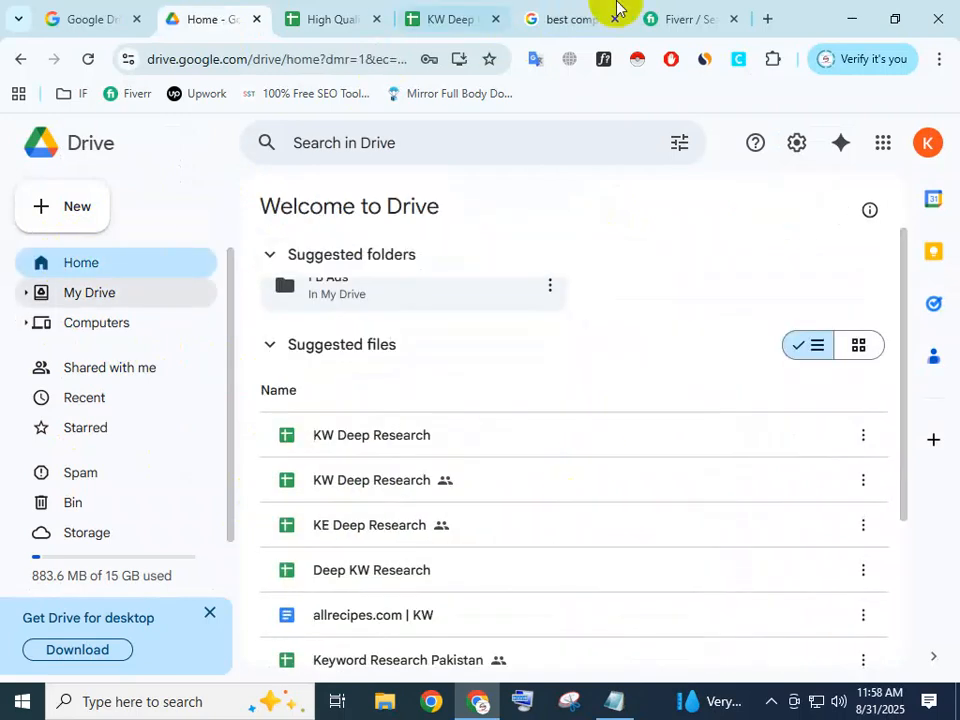
pyautogui.click(765, 18)
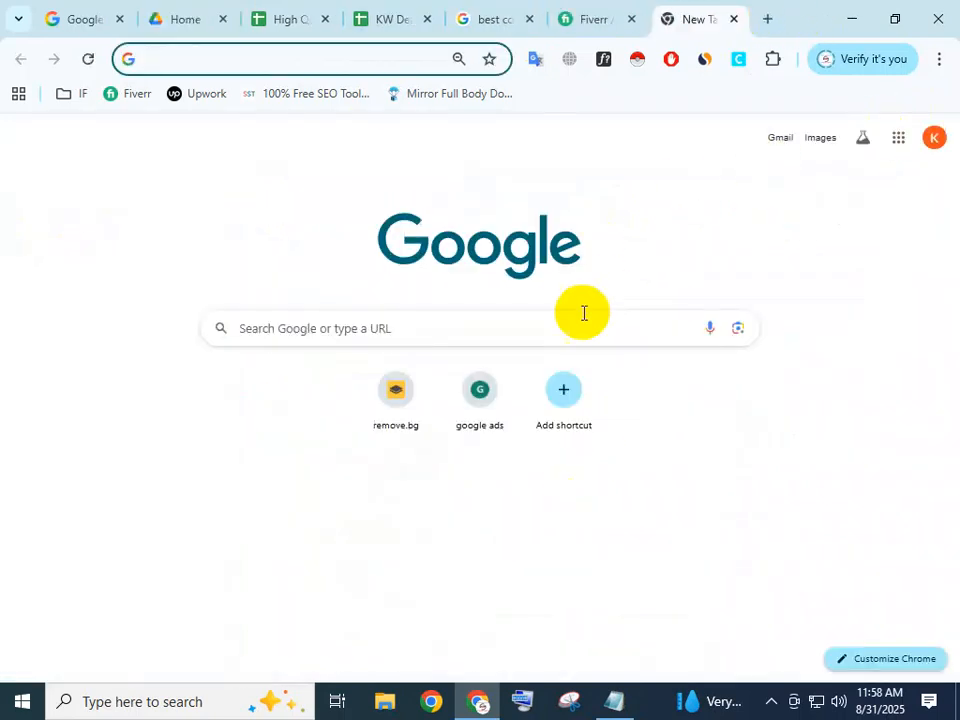
pyautogui.click(782, 142)
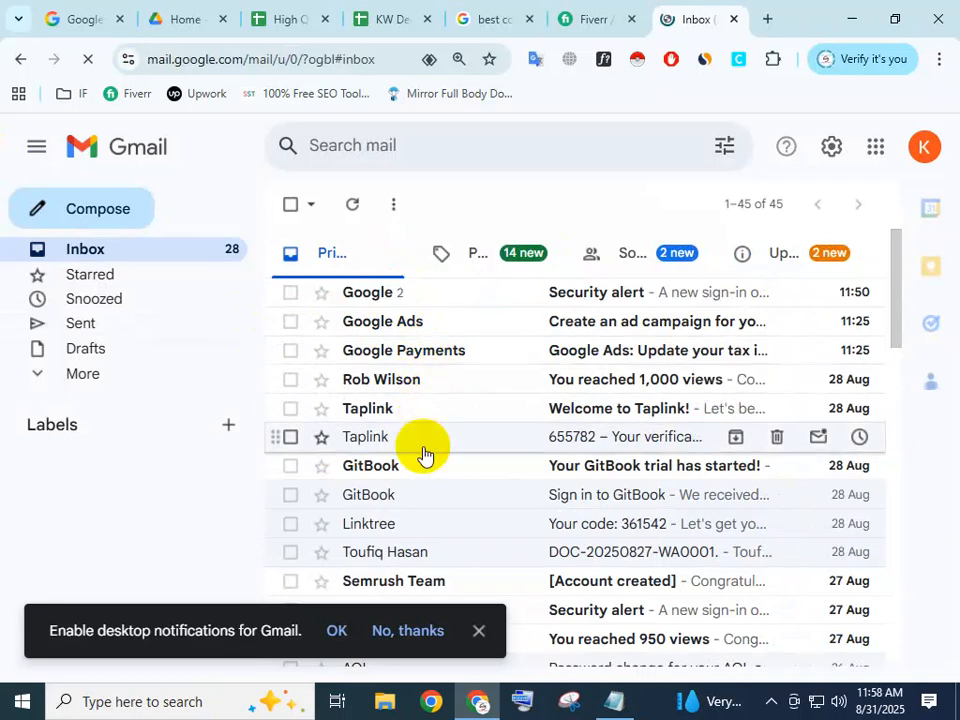
pyautogui.click(460, 553)
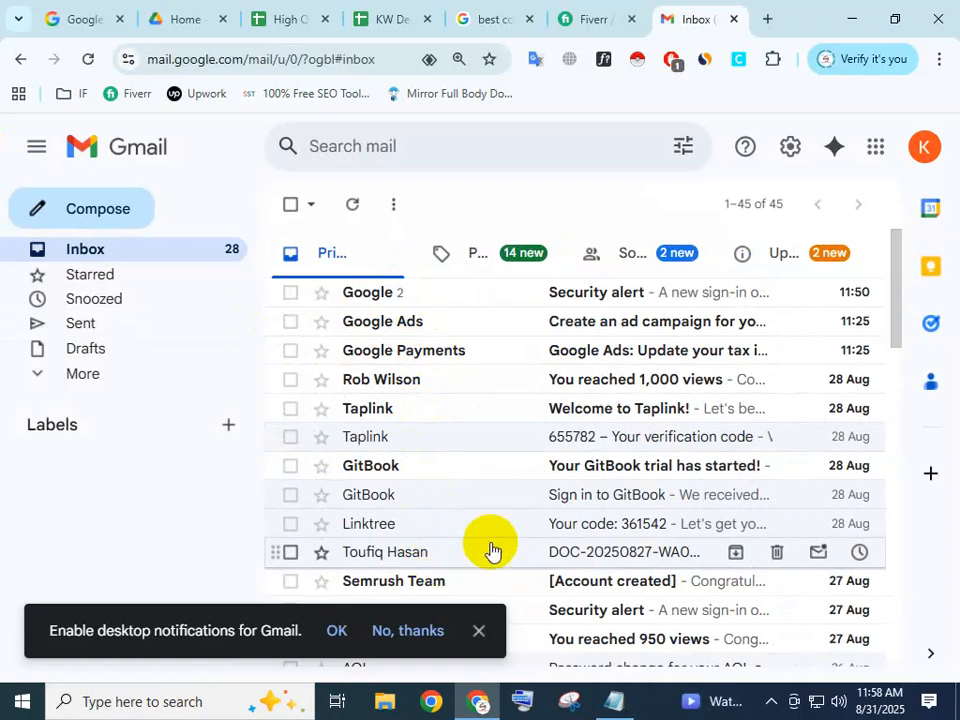
pyautogui.click(507, 556)
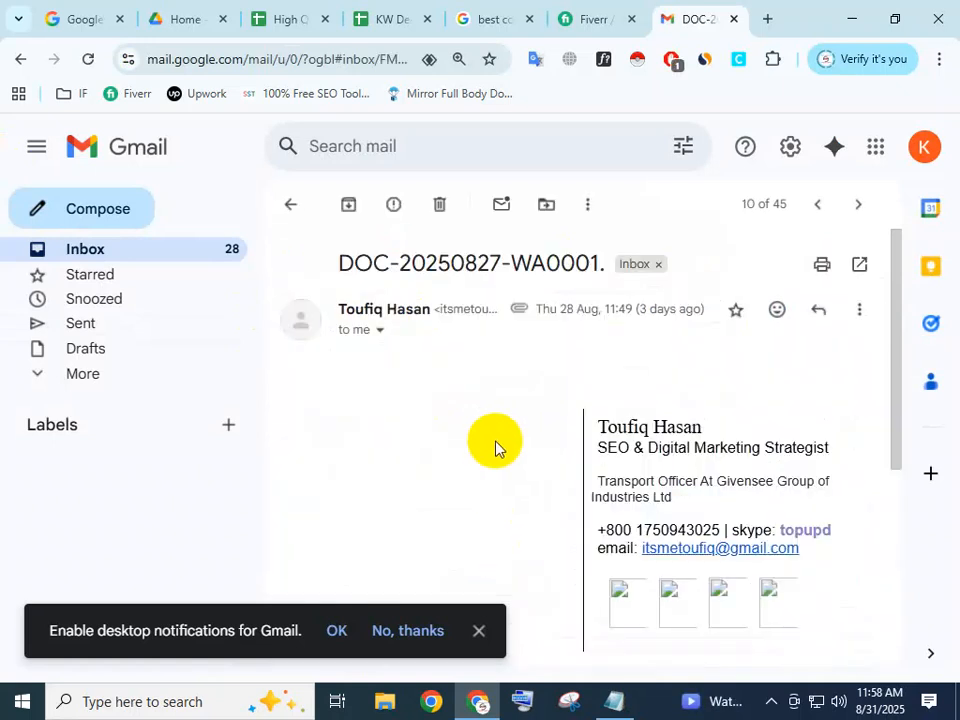
# Download the email's DOC-20250827-WA0001 PDF attachment and show it in the Downloads folder.
pyautogui.scroll(-3, 510, 519)
pyautogui.scroll(-2, 510, 519)
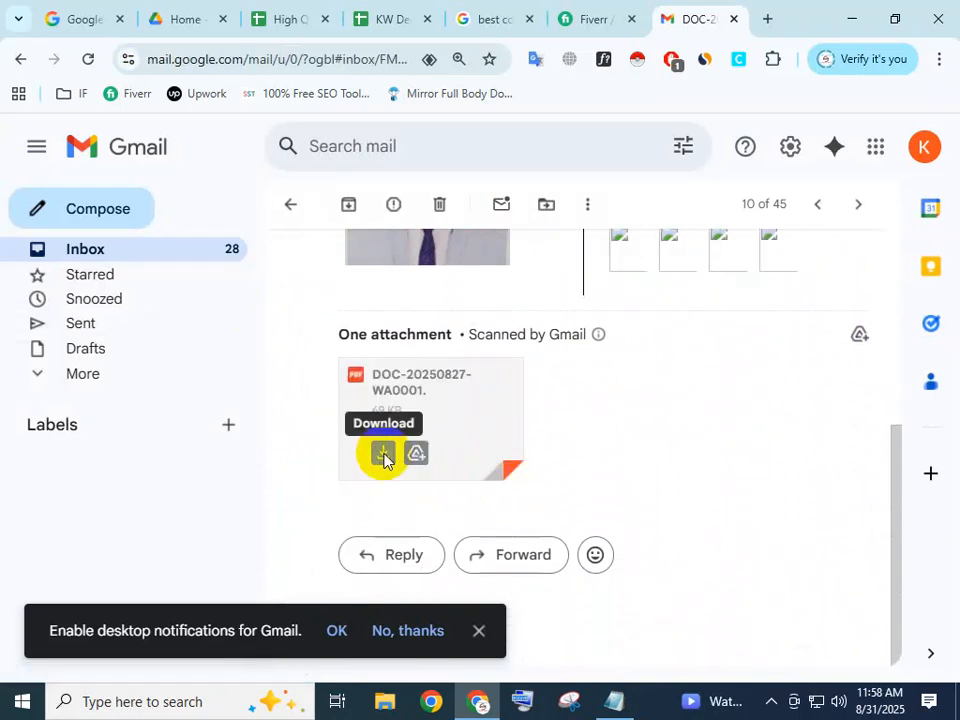
pyautogui.click(384, 456)
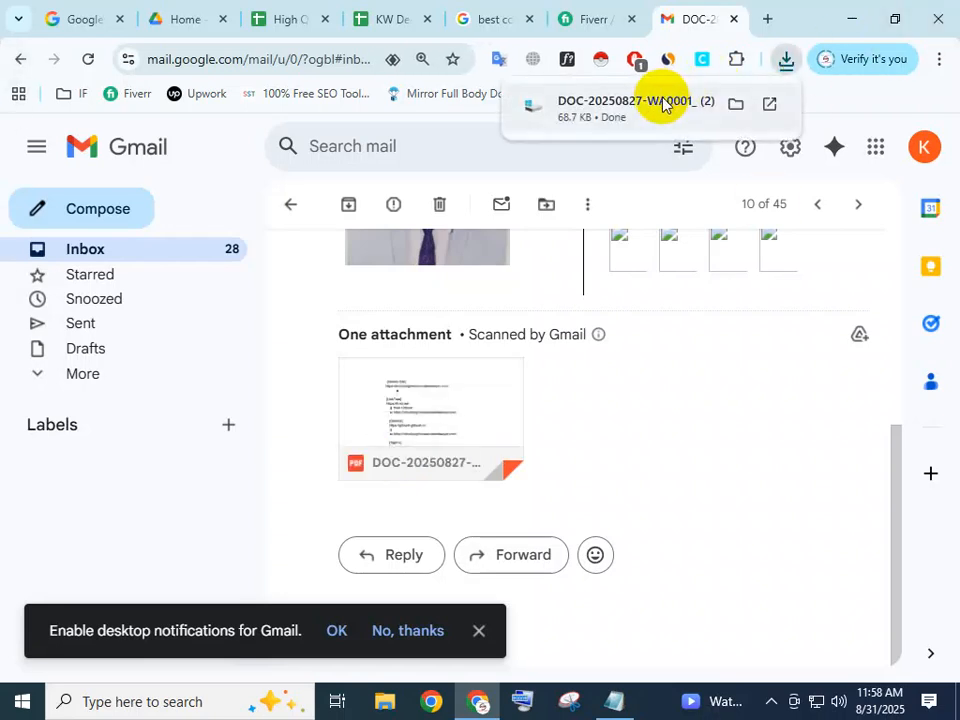
pyautogui.click(739, 108)
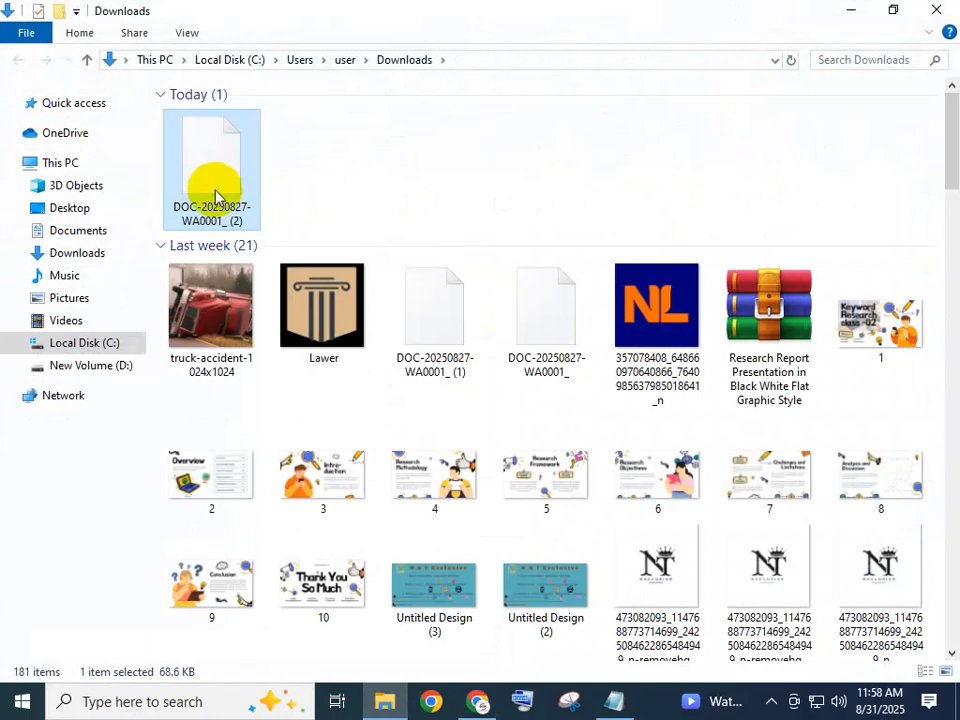
# Try to open the downloaded DOC-20250827-WA0001_ (2) file in Word 2016 with Chinese Simplified (GB2312) encoding, and close Word.
pyautogui.rightClick(215, 195)
pyautogui.click(282, 205)
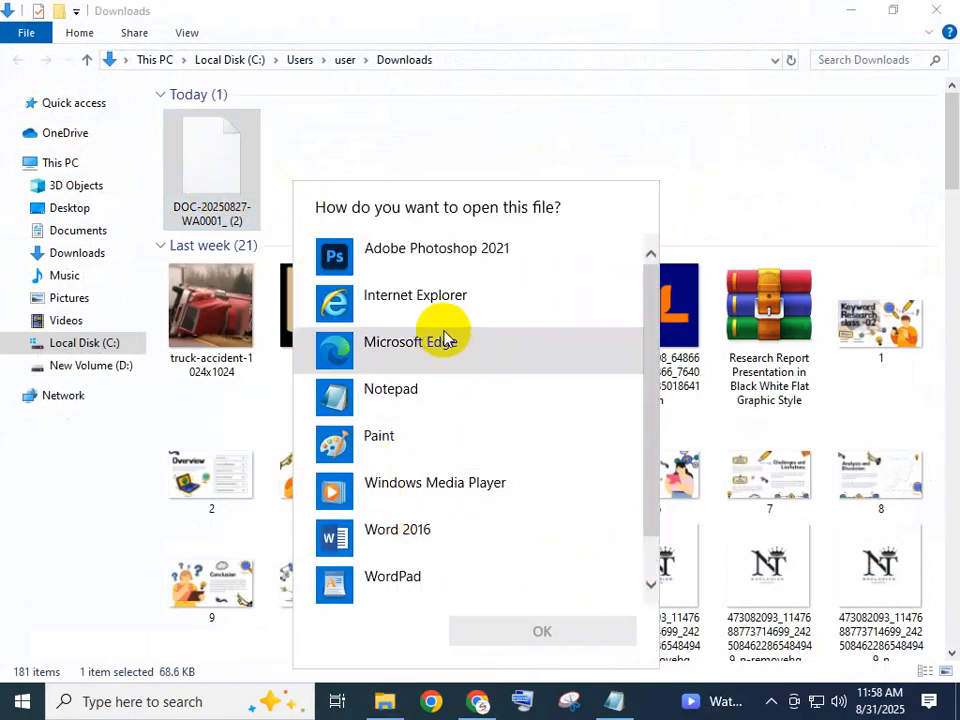
pyautogui.click(400, 546)
pyautogui.click(521, 631)
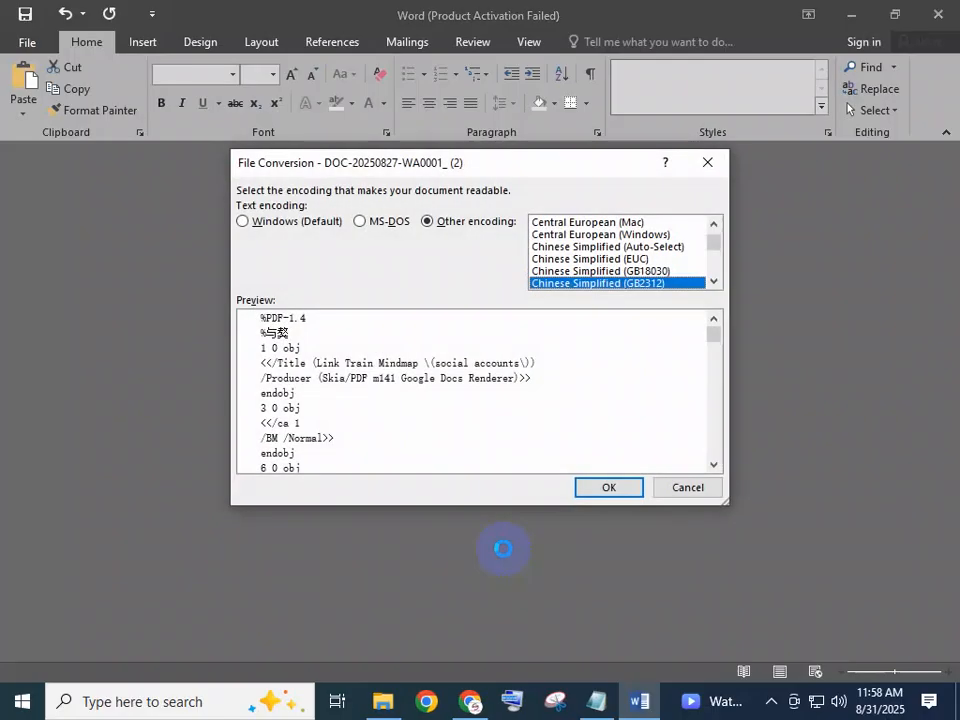
pyautogui.click(609, 488)
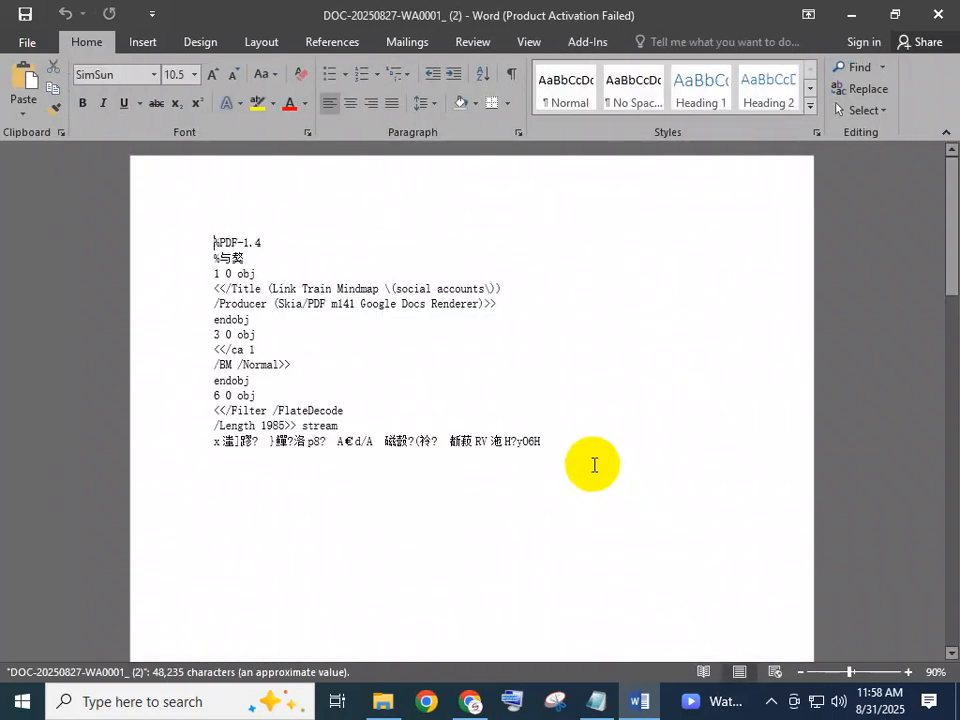
pyautogui.click(666, 533)
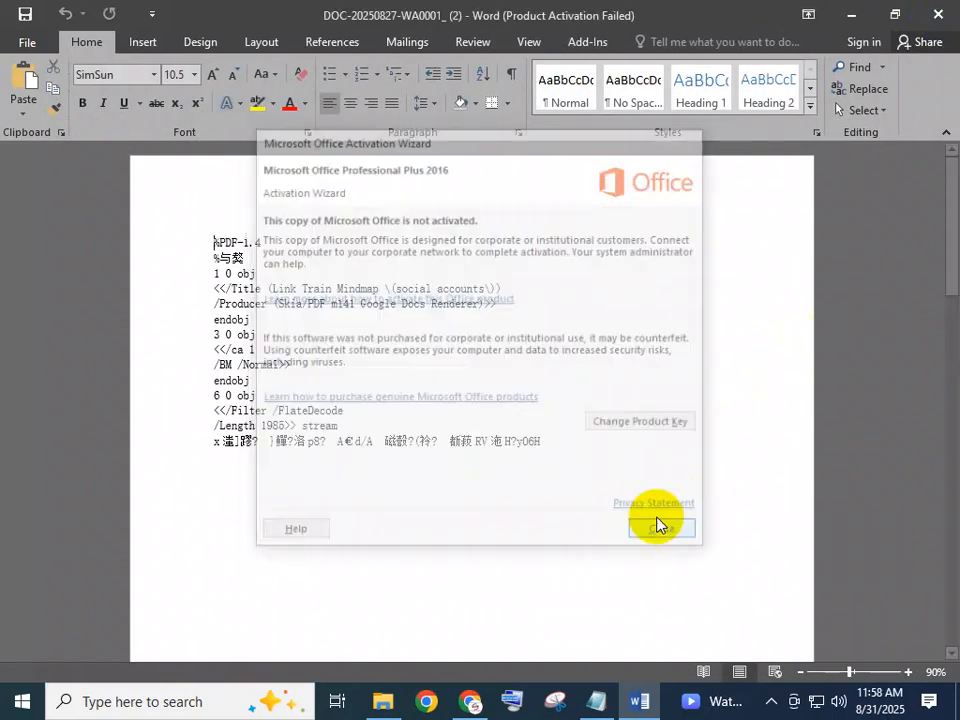
pyautogui.click(938, 14)
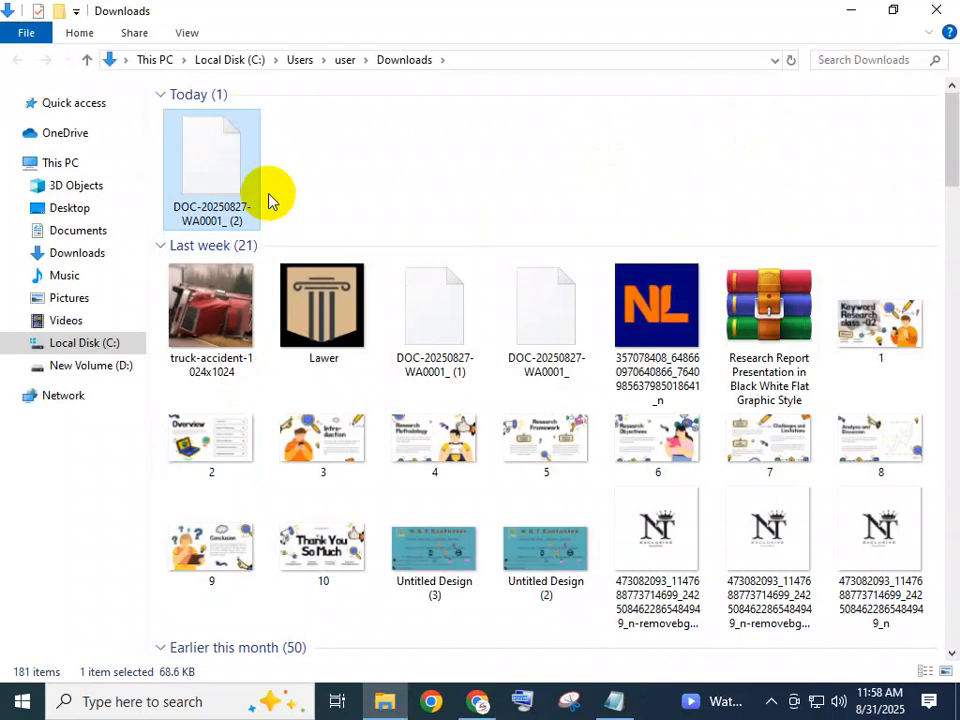
pyautogui.click(224, 190)
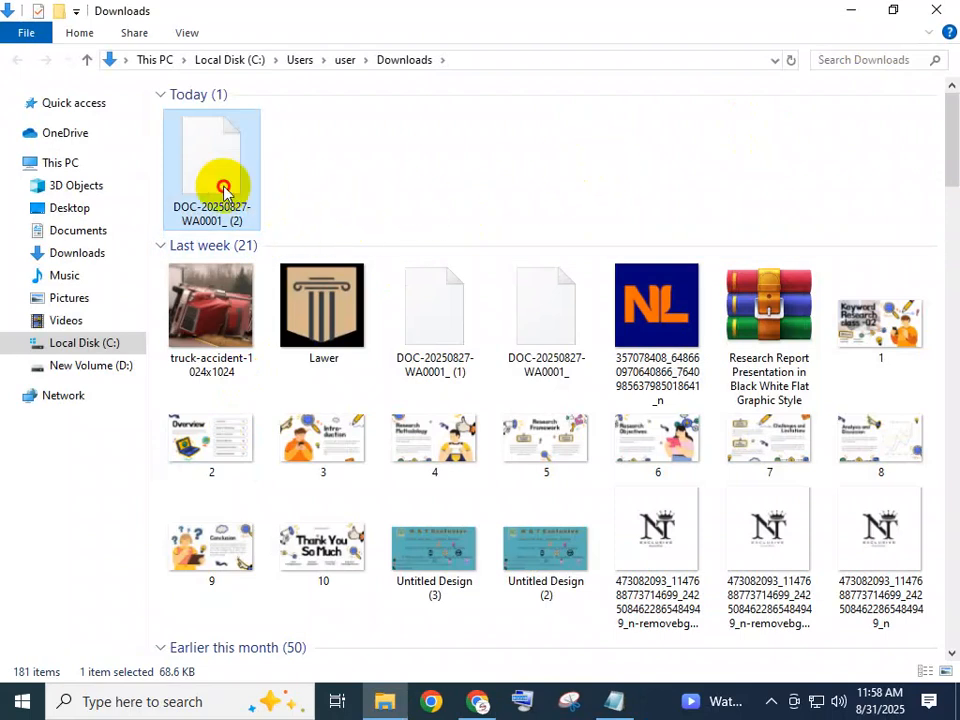
pyautogui.doubleClick(224, 190)
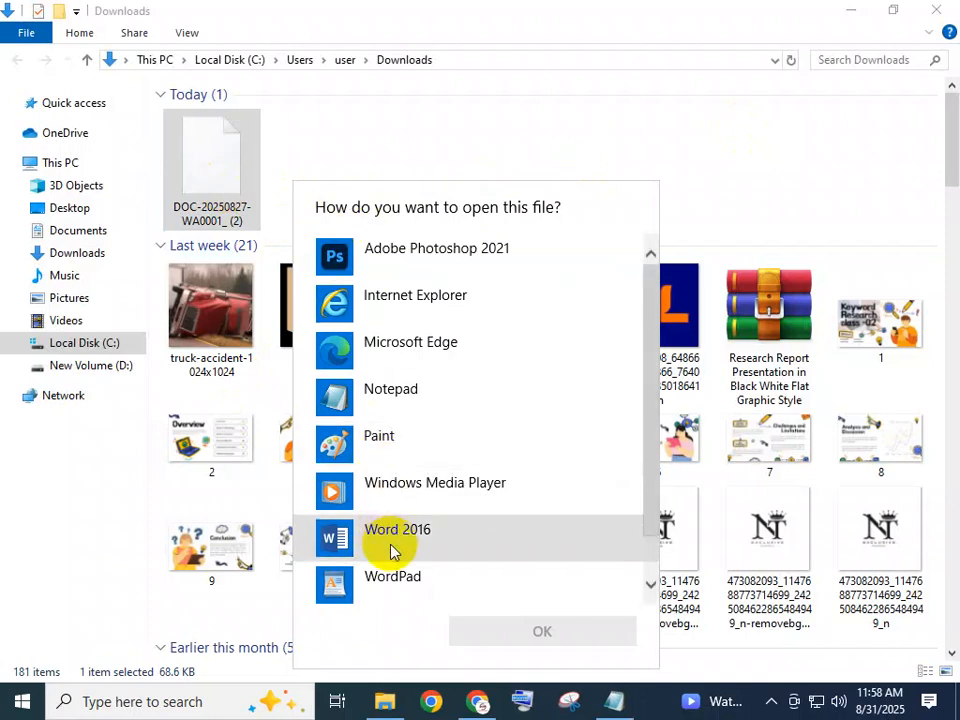
pyautogui.scroll(-1, 390, 553)
pyautogui.click(392, 575)
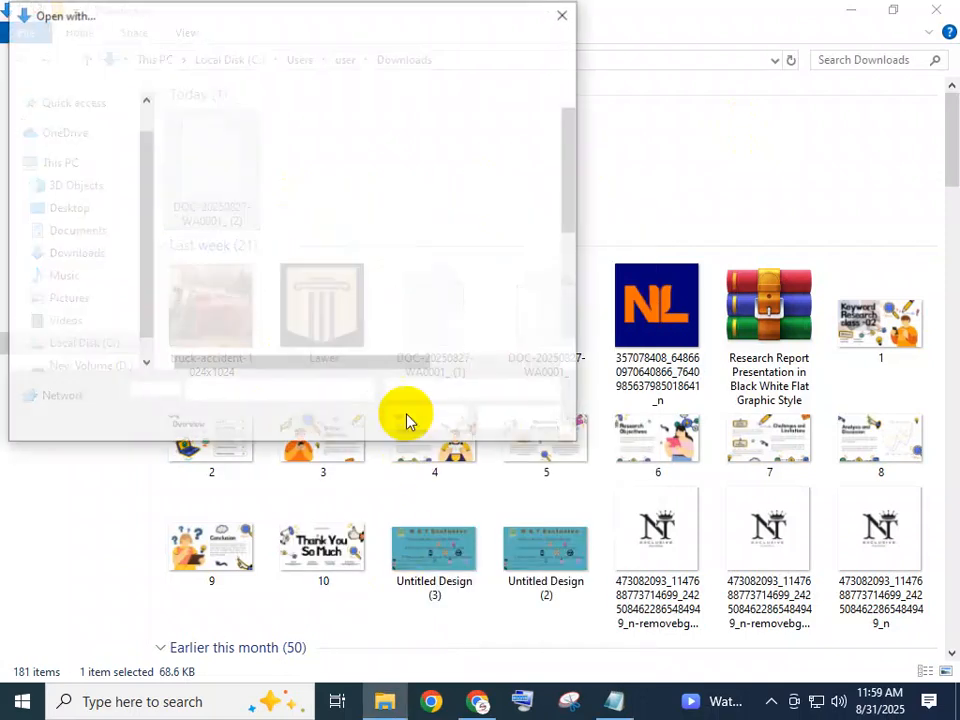
pyautogui.scroll(-3, 313, 262)
pyautogui.click(568, 15)
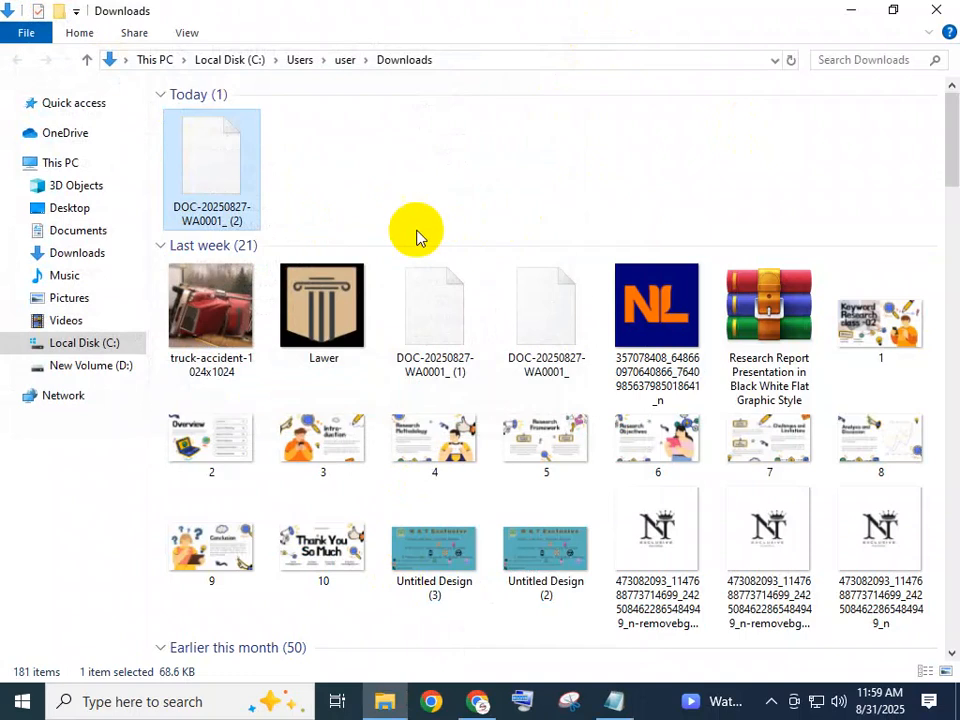
pyautogui.click(938, 8)
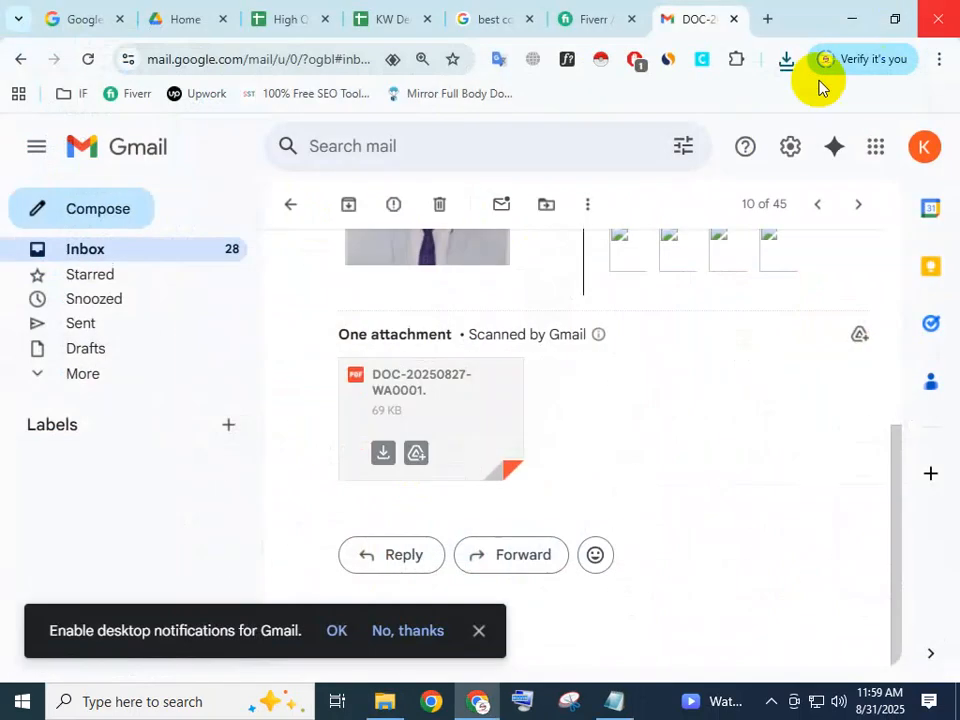
# Preview the DOC-20250827-WA0001 attachment in Gmail and look through its link chain from the Money Site to the profile sites.
pyautogui.click(421, 402)
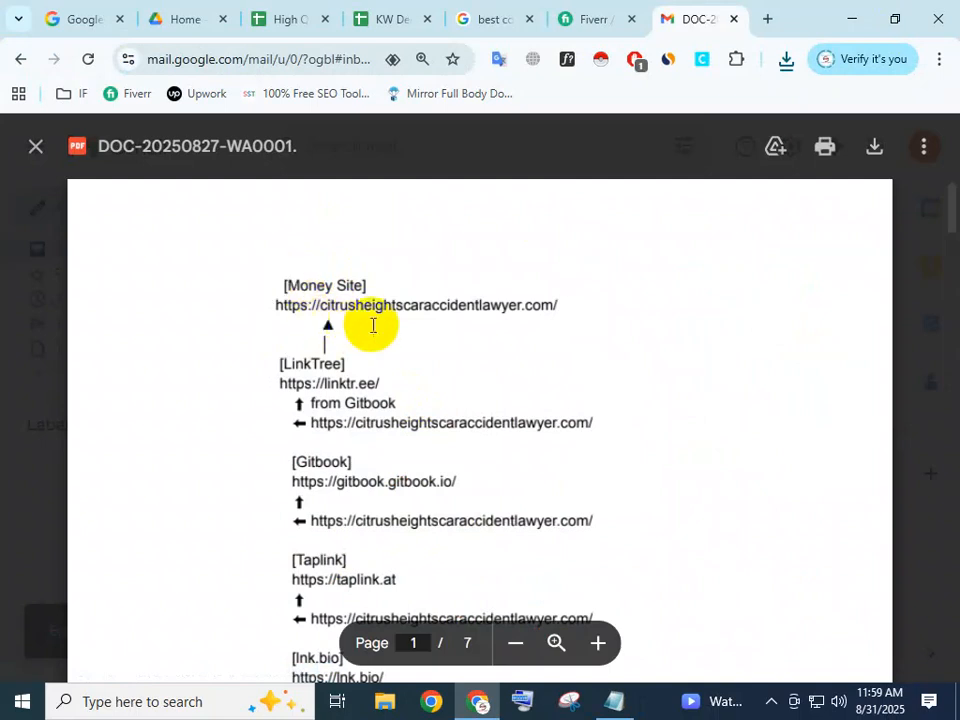
pyautogui.scroll(-1, 300, 308)
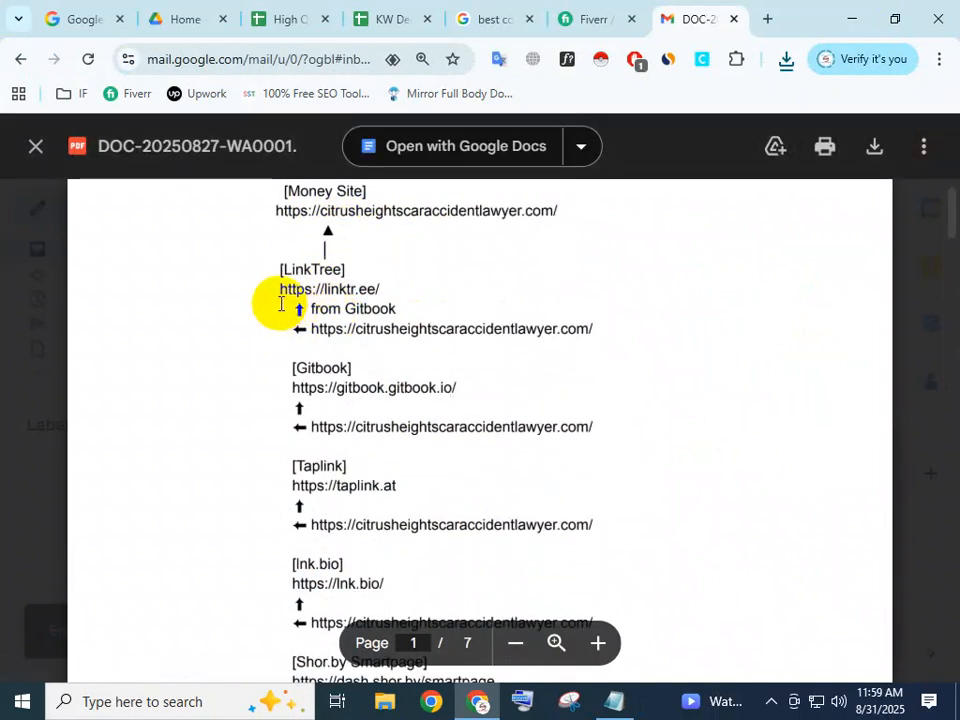
pyautogui.scroll(-4, 310, 374)
pyautogui.scroll(-5, 375, 446)
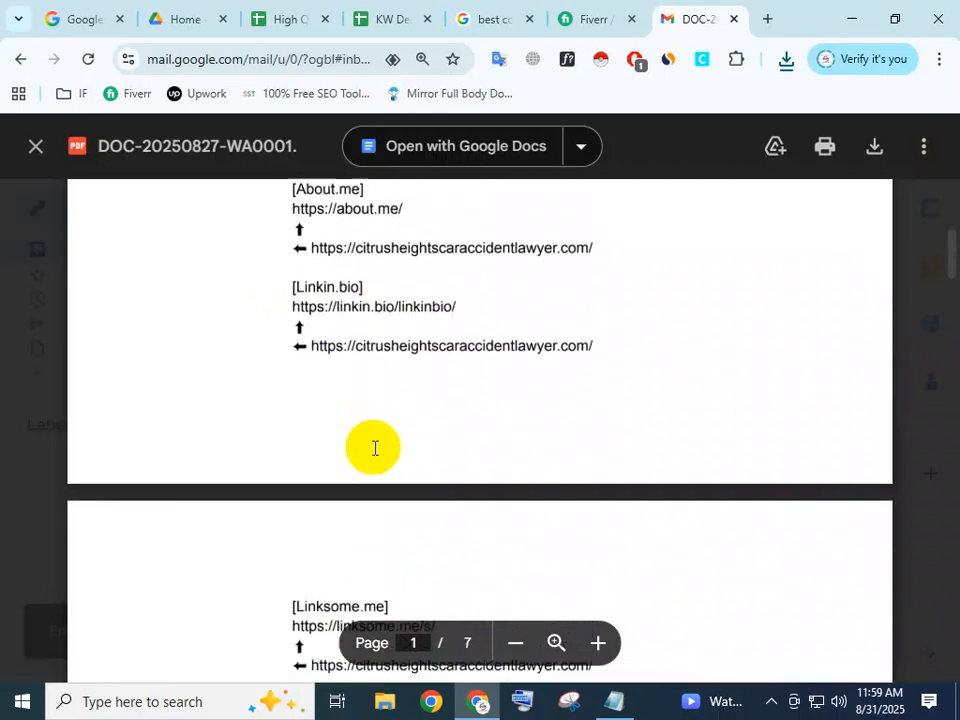
pyautogui.moveTo(950, 285); pyautogui.dragTo(950, 210)
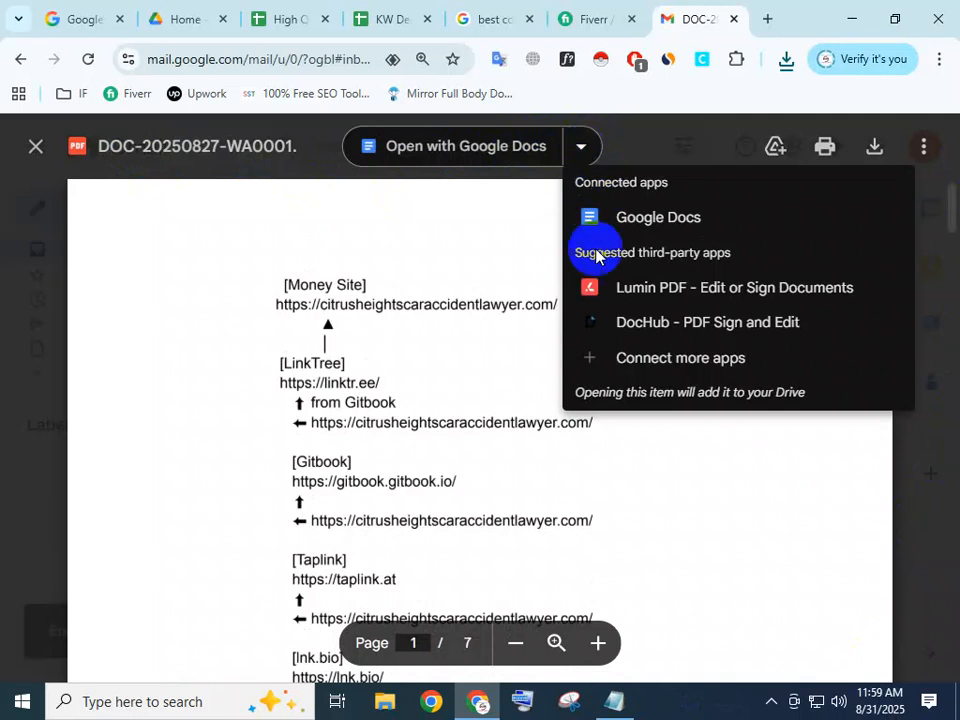
pyautogui.click(640, 474)
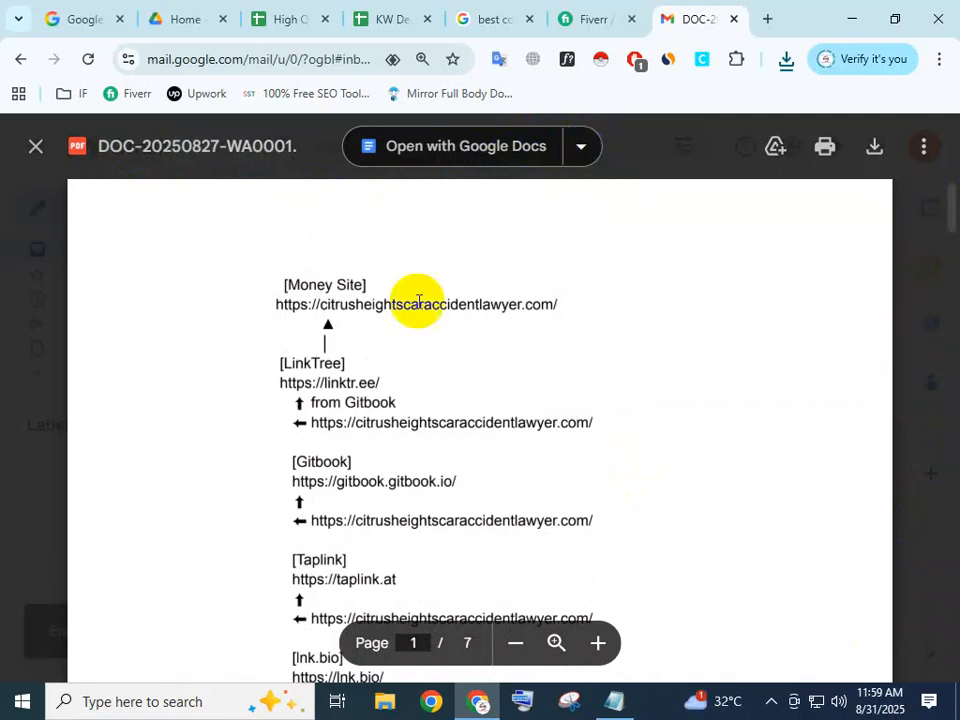
# Close the Fiverr gig results and the Google search results tabs.
pyautogui.click(604, 17)
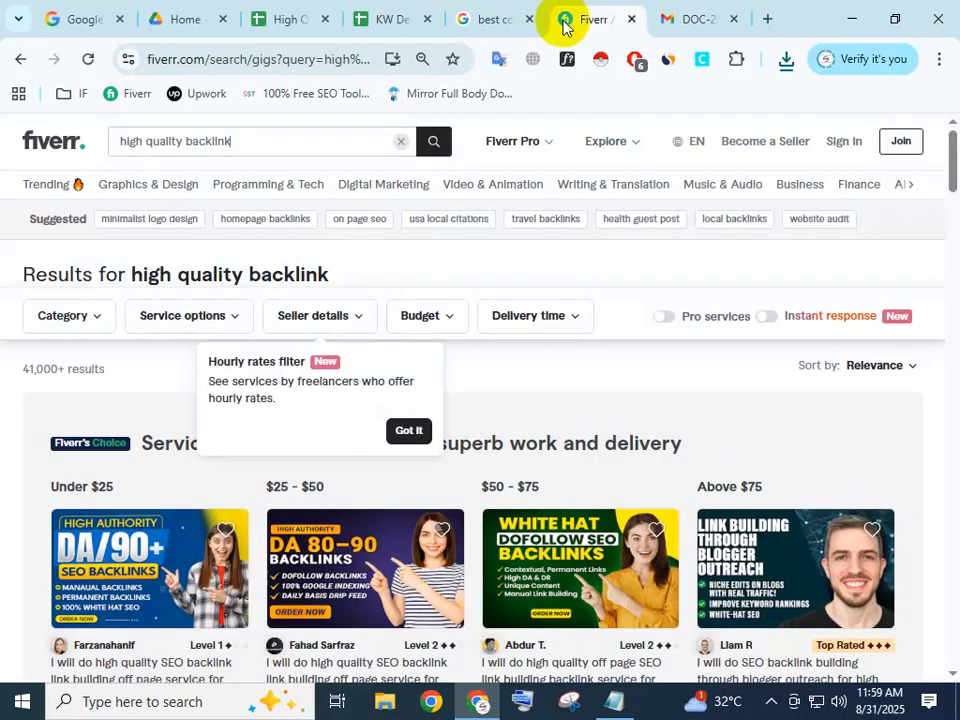
pyautogui.click(631, 19)
pyautogui.click(515, 17)
pyautogui.click(529, 19)
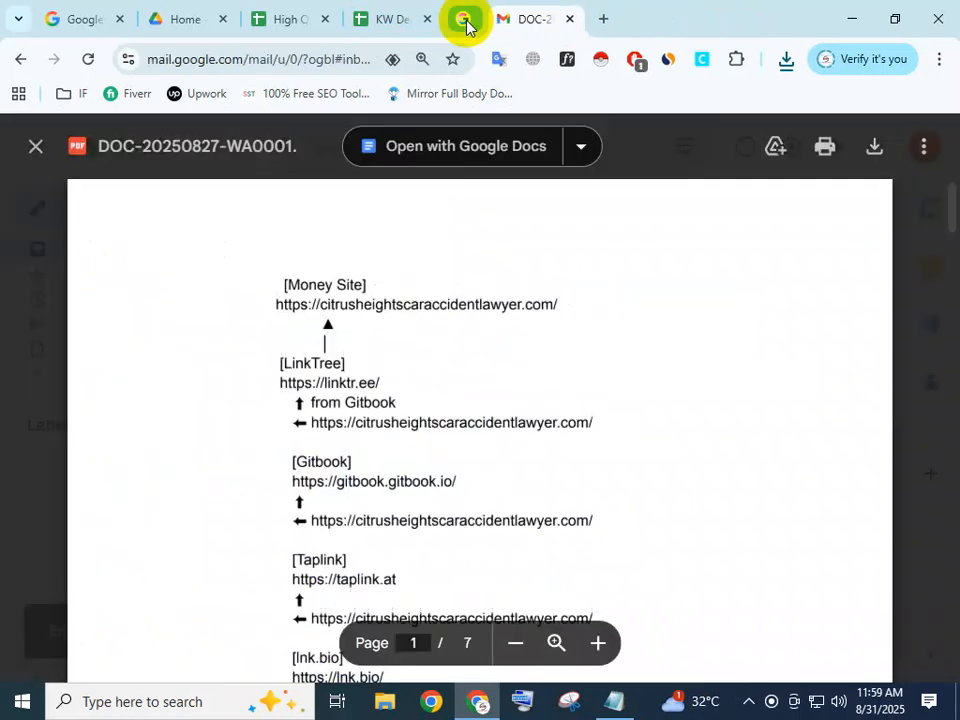
# Return to the High Quality Backlink site spreadsheet and review the filled backlink rows and their column headings.
pyautogui.click(300, 17)
pyautogui.scroll(-2, 358, 497)
pyautogui.scroll(2, 300, 450)
pyautogui.click(174, 442)
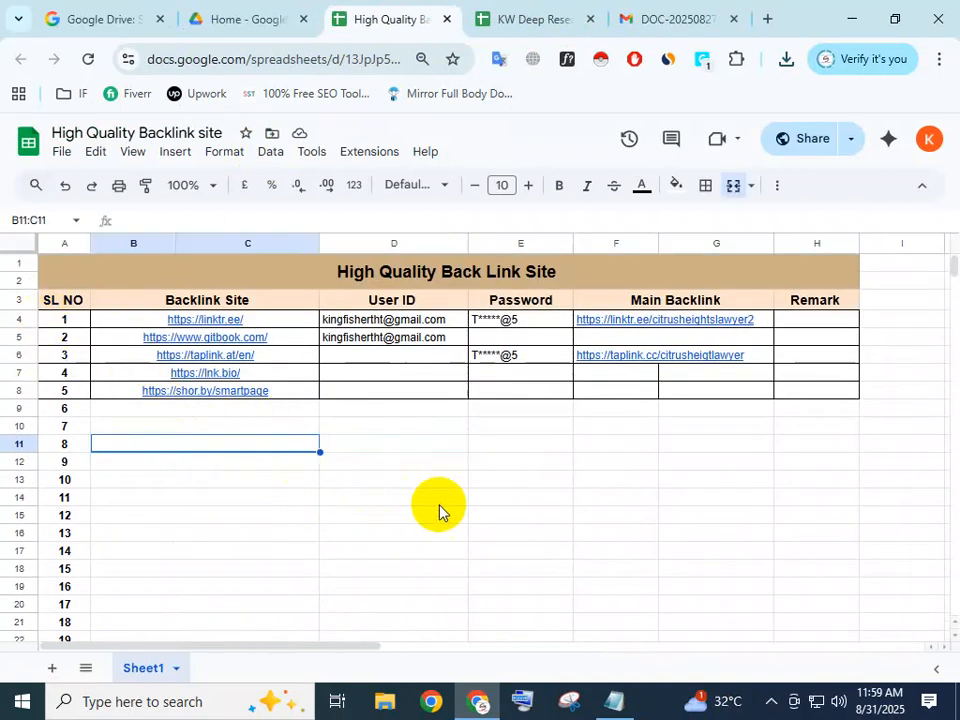
pyautogui.moveTo(826, 462); pyautogui.dragTo(171, 304)
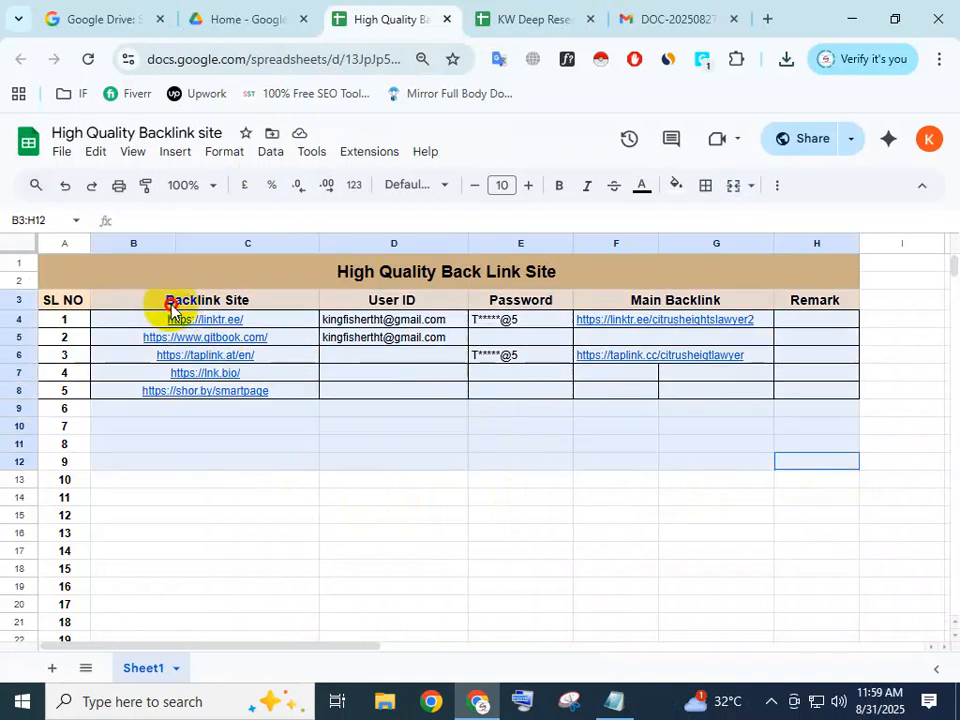
pyautogui.click(529, 498)
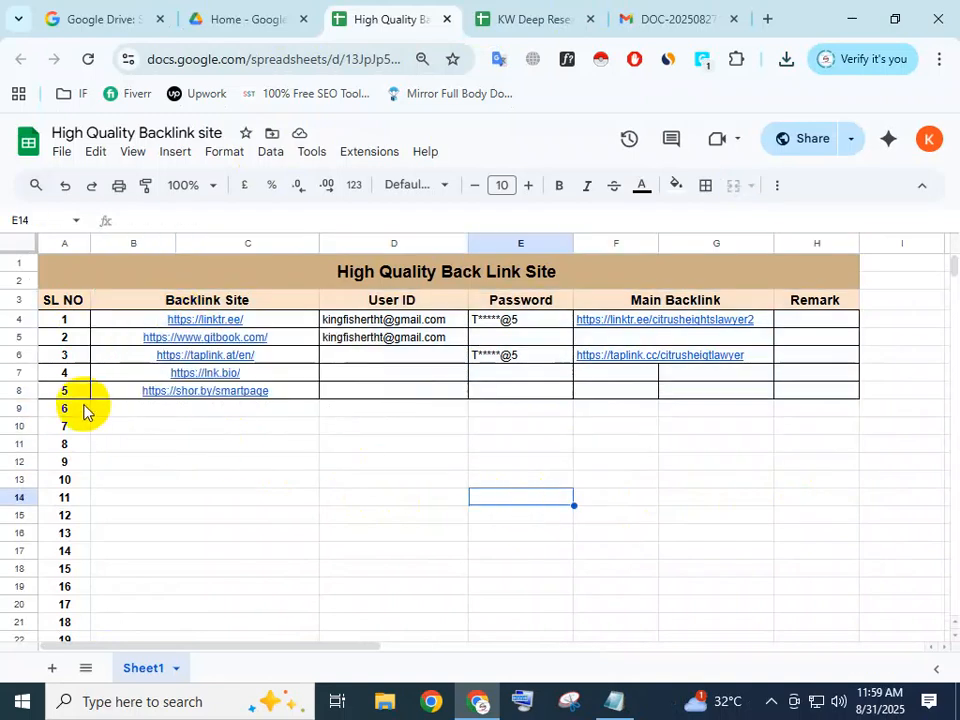
# Apply all borders to the empty table rows for serial numbers 6 to 15 (A9:H18).
pyautogui.moveTo(69, 409); pyautogui.dragTo(798, 571)
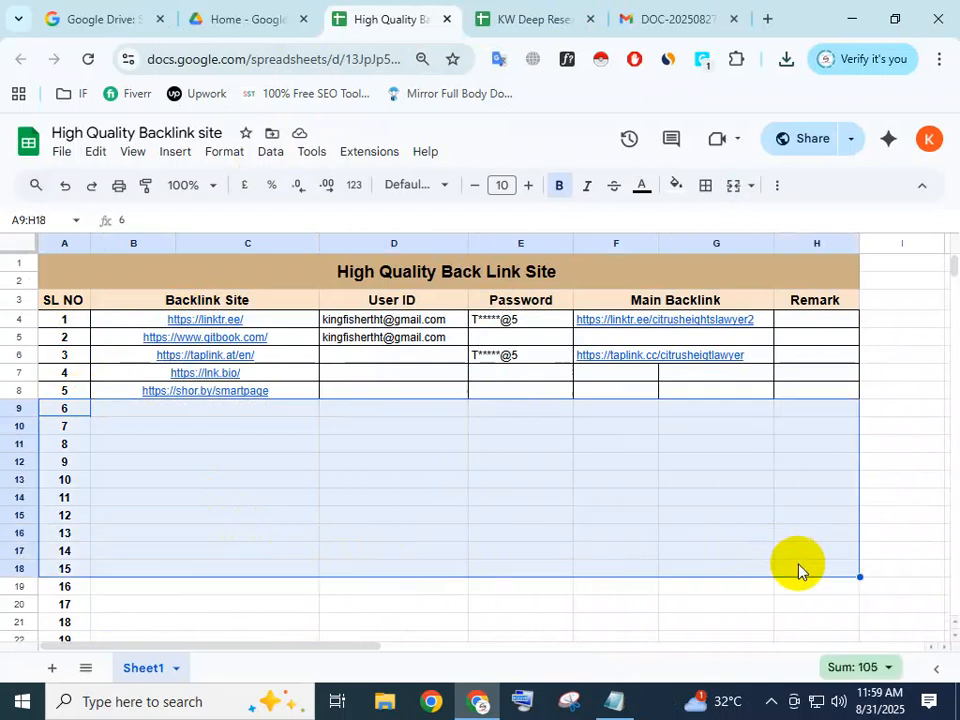
pyautogui.click(705, 186)
pyautogui.click(711, 221)
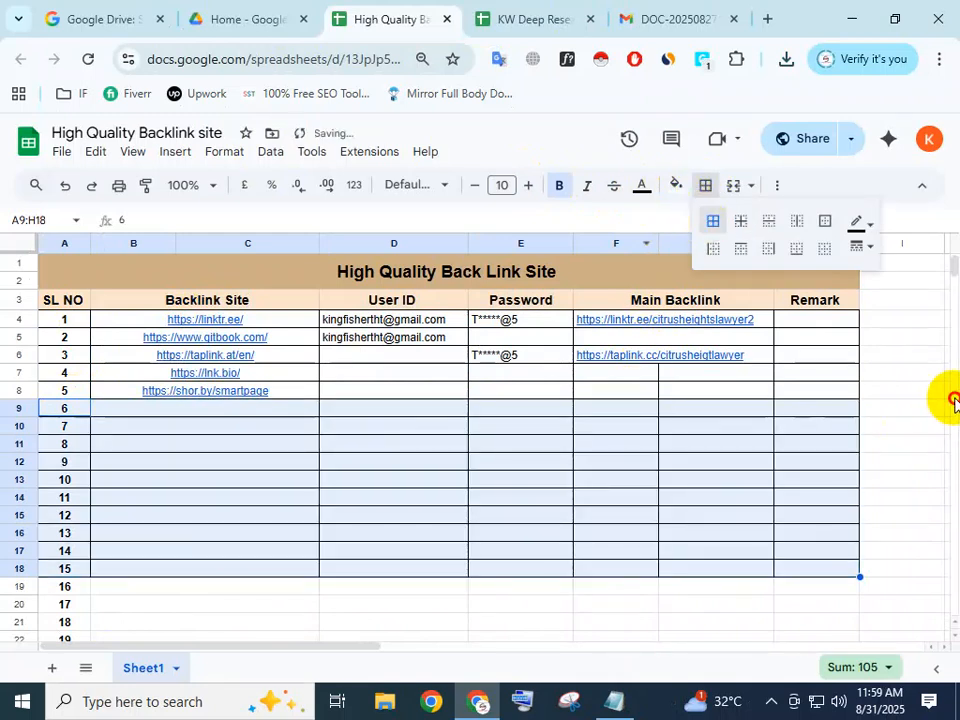
pyautogui.scroll(-5, 920, 395)
pyautogui.scroll(5, 842, 396)
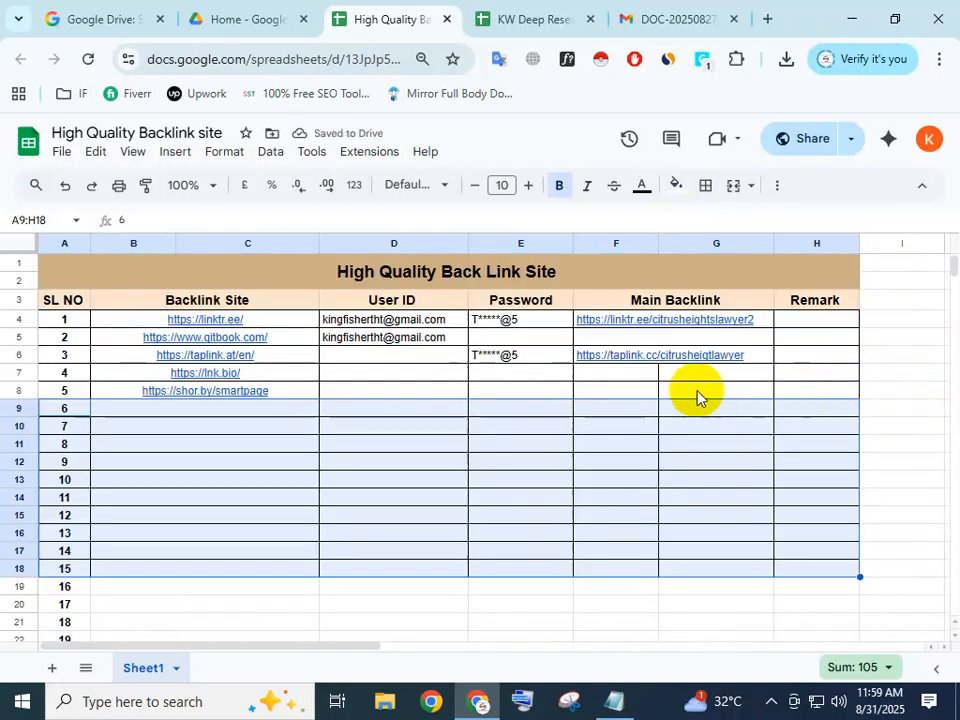
# Merge cells F7:G7 under Main Backlink and extend the merge down the column to row 17.
pyautogui.moveTo(681, 326)
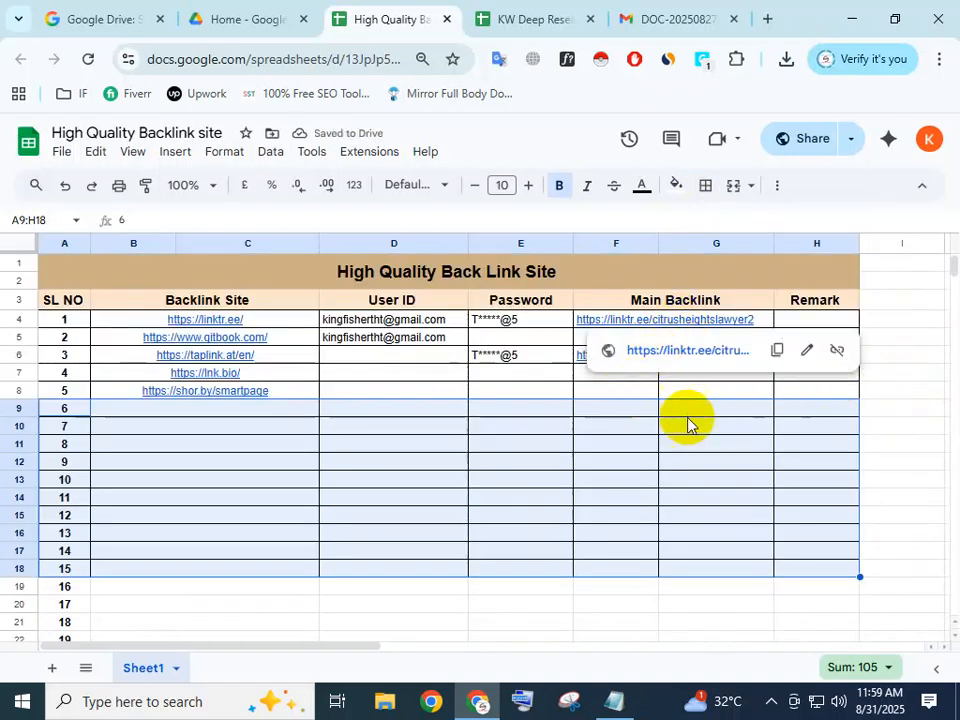
pyautogui.click(725, 425)
pyautogui.moveTo(645, 383); pyautogui.dragTo(686, 377)
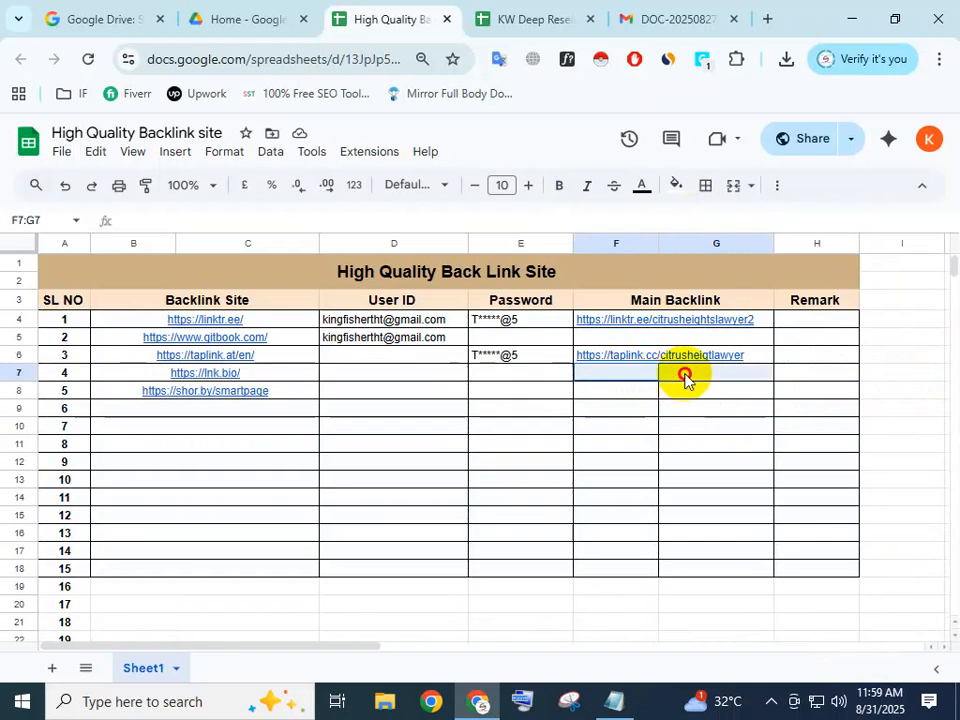
pyautogui.click(733, 190)
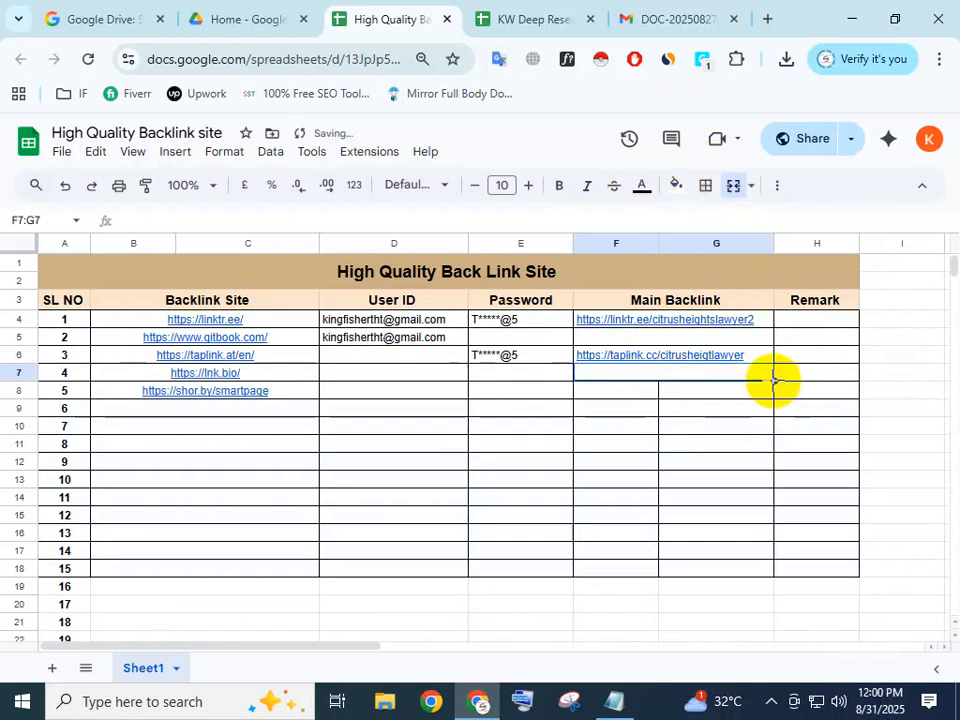
pyautogui.moveTo(775, 387); pyautogui.dragTo(752, 556)
pyautogui.click(889, 433)
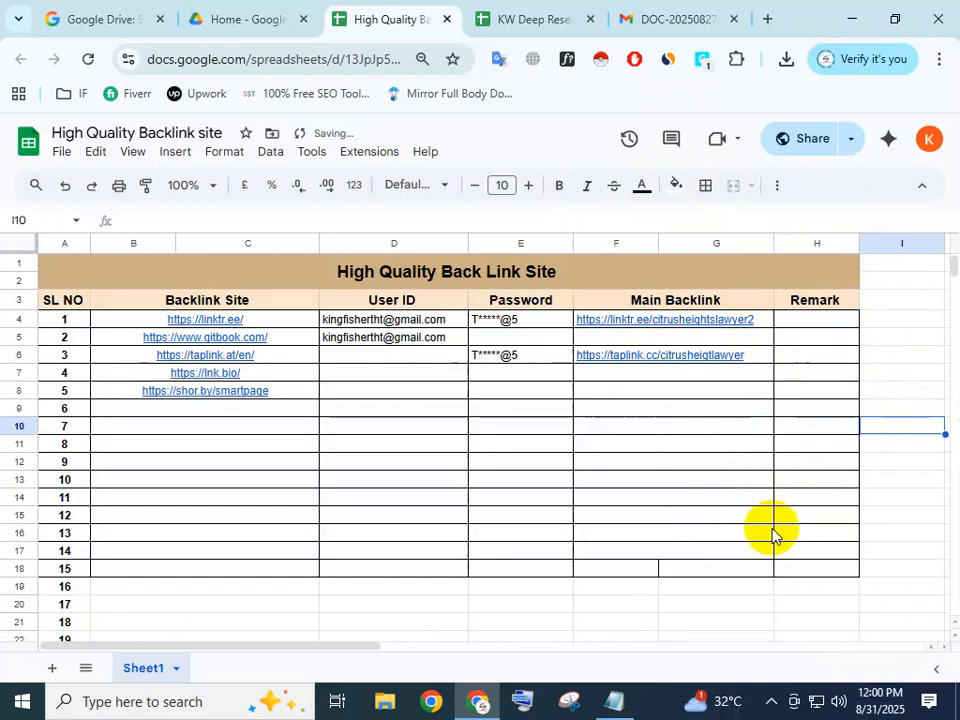
# Extend the merged Main Backlink cells down to row 18, merging F18:G18.
pyautogui.click(745, 551)
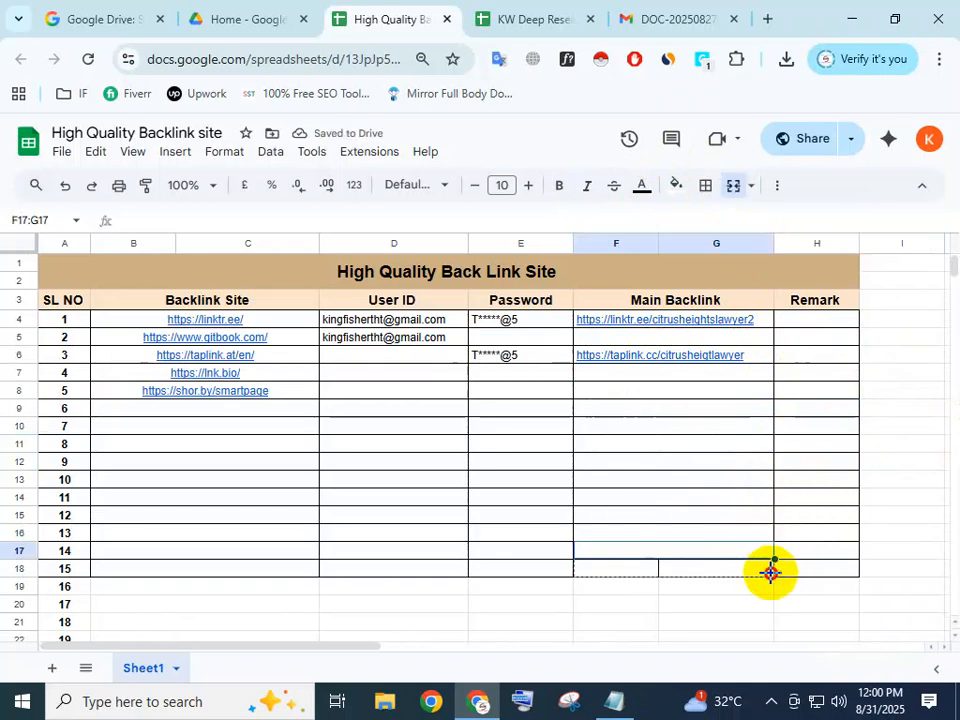
pyautogui.moveTo(770, 572); pyautogui.dragTo(772, 572)
pyautogui.click(860, 497)
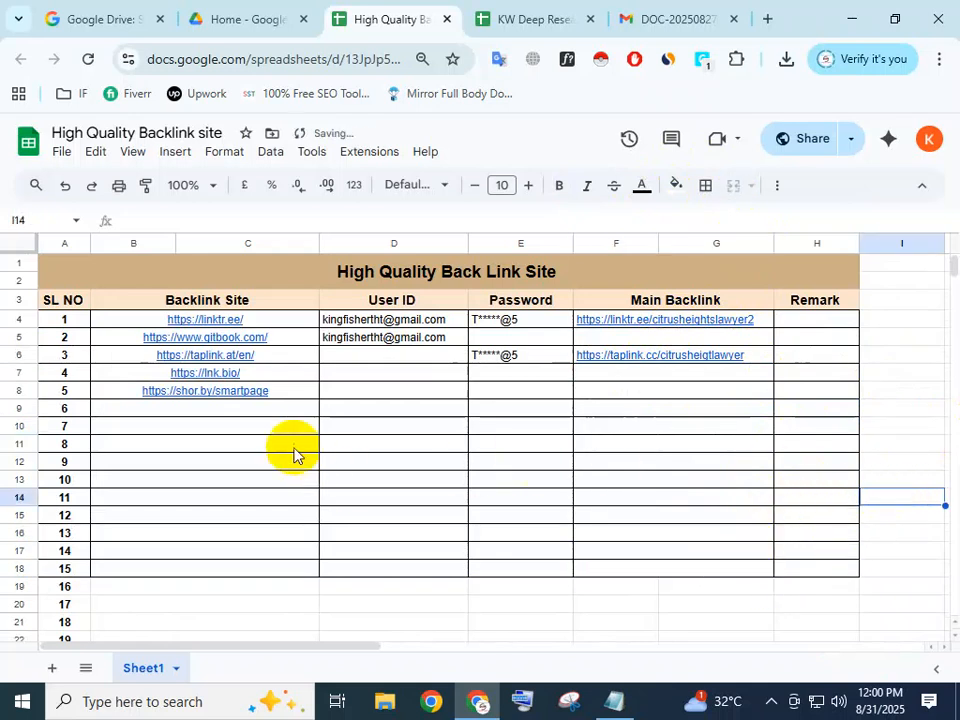
# Open the Backlink Site cell for serial number 6 for editing.
pyautogui.click(257, 428)
pyautogui.doubleClick(213, 411)
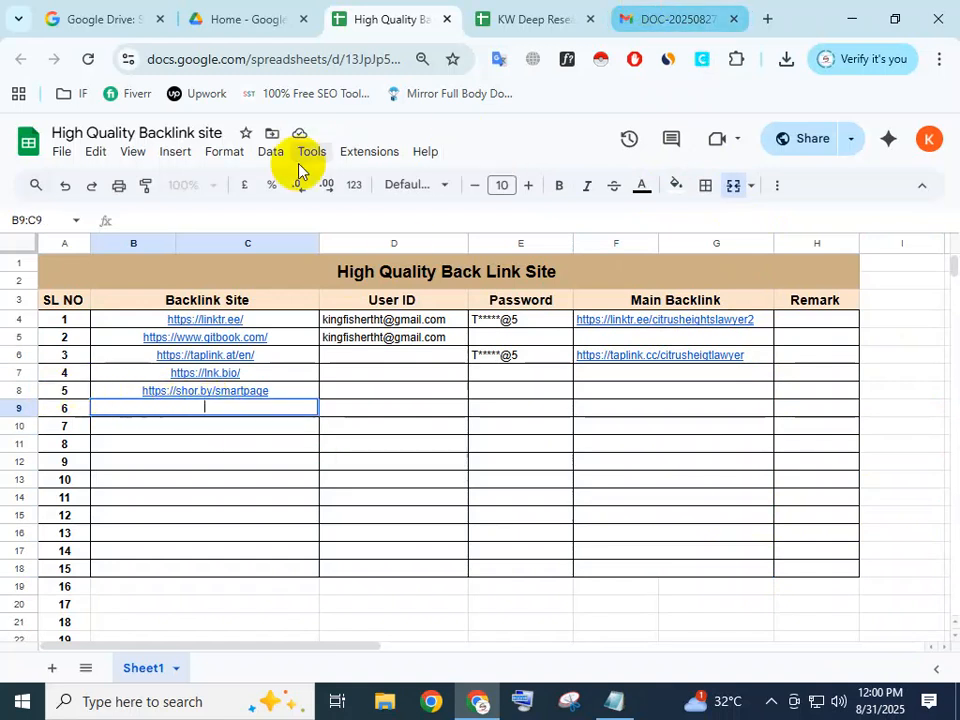
pyautogui.write('https://linktr.ee/')
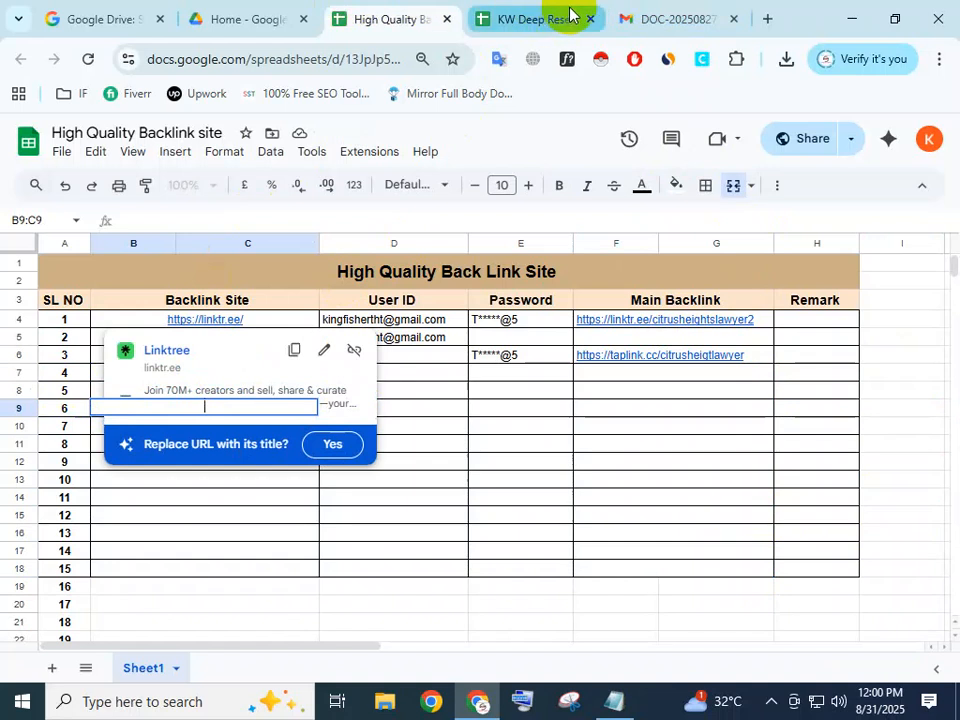
# Switch to the emailed link-chain PDF and examine the backlink sites listed on its first two pages.
pyautogui.click(671, 15)
pyautogui.scroll(-4, 410, 327)
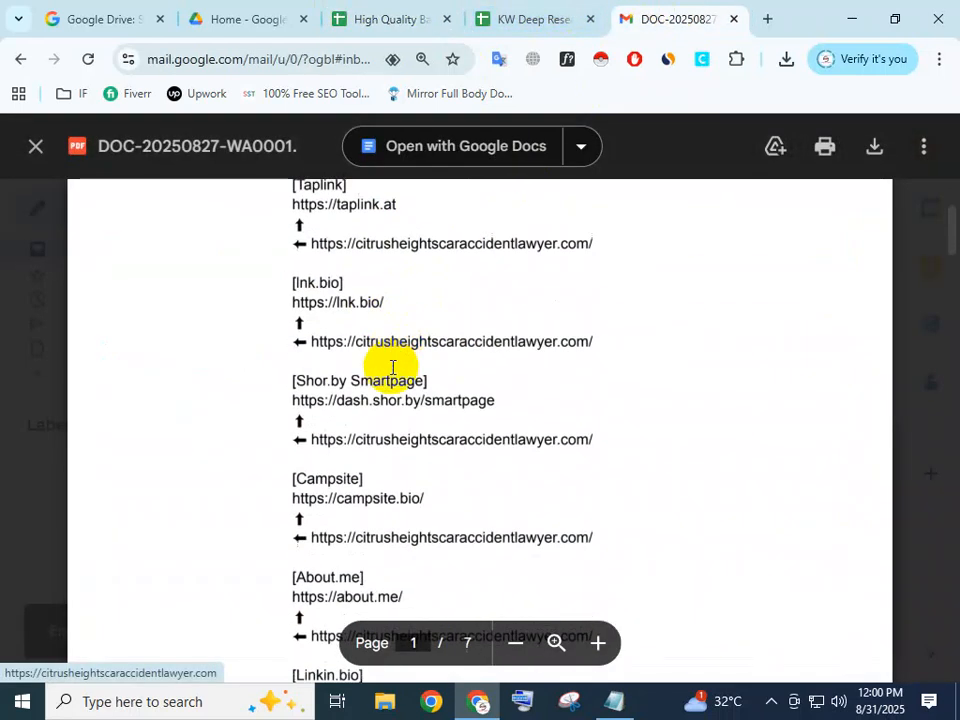
pyautogui.scroll(-1, 364, 448)
pyautogui.scroll(-5, 345, 515)
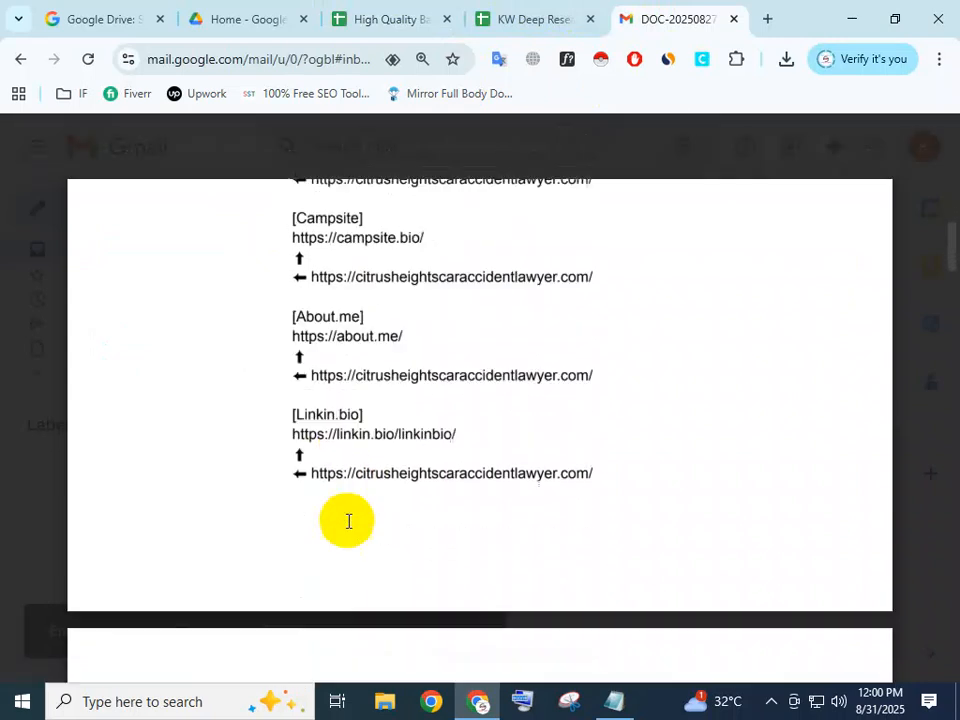
pyautogui.scroll(-1, 347, 521)
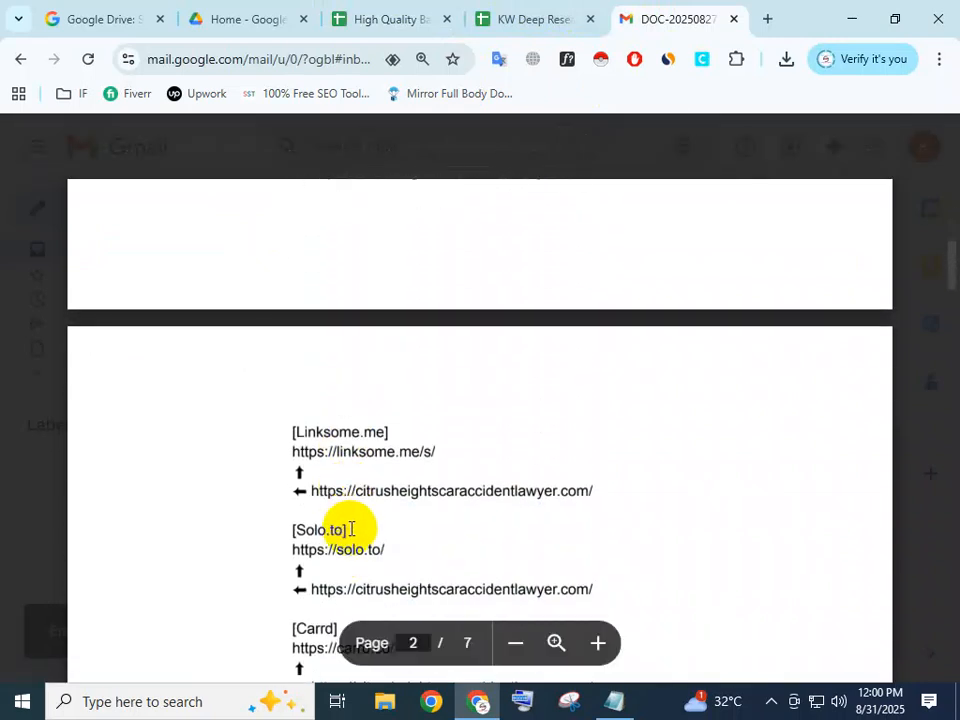
pyautogui.scroll(3, 360, 523)
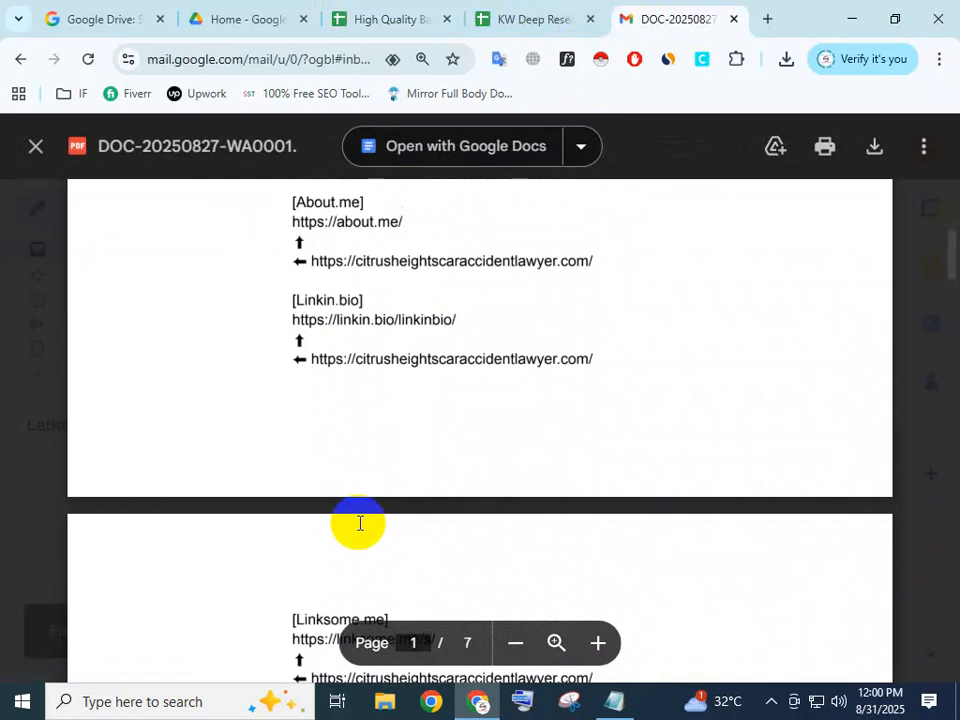
pyautogui.scroll(3, 360, 523)
pyautogui.scroll(-10, 360, 523)
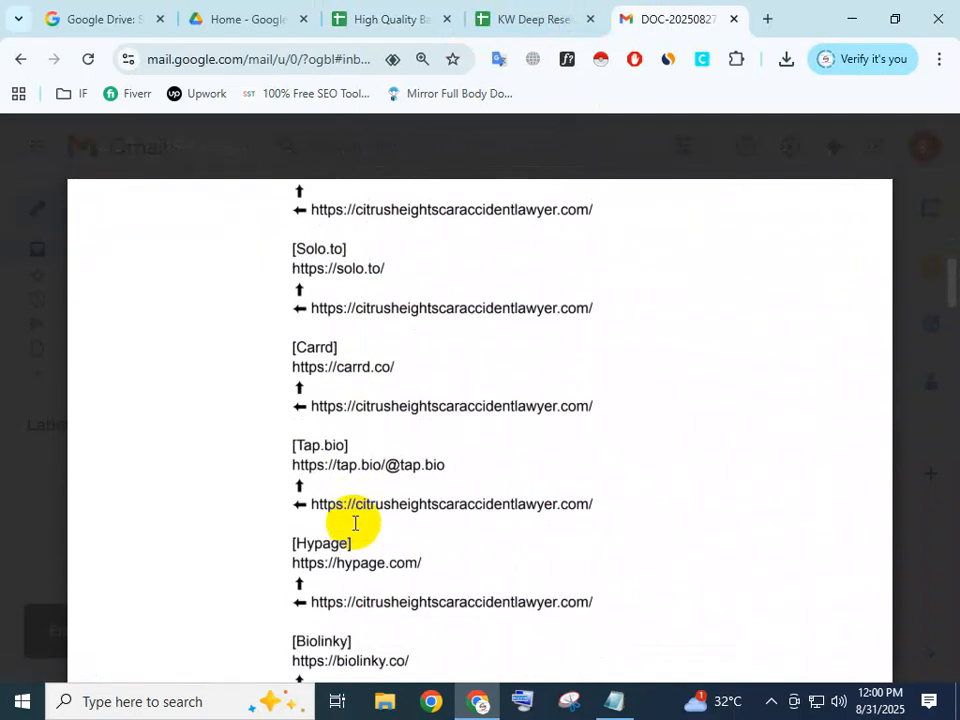
pyautogui.scroll(-2, 355, 523)
pyautogui.scroll(-2, 358, 518)
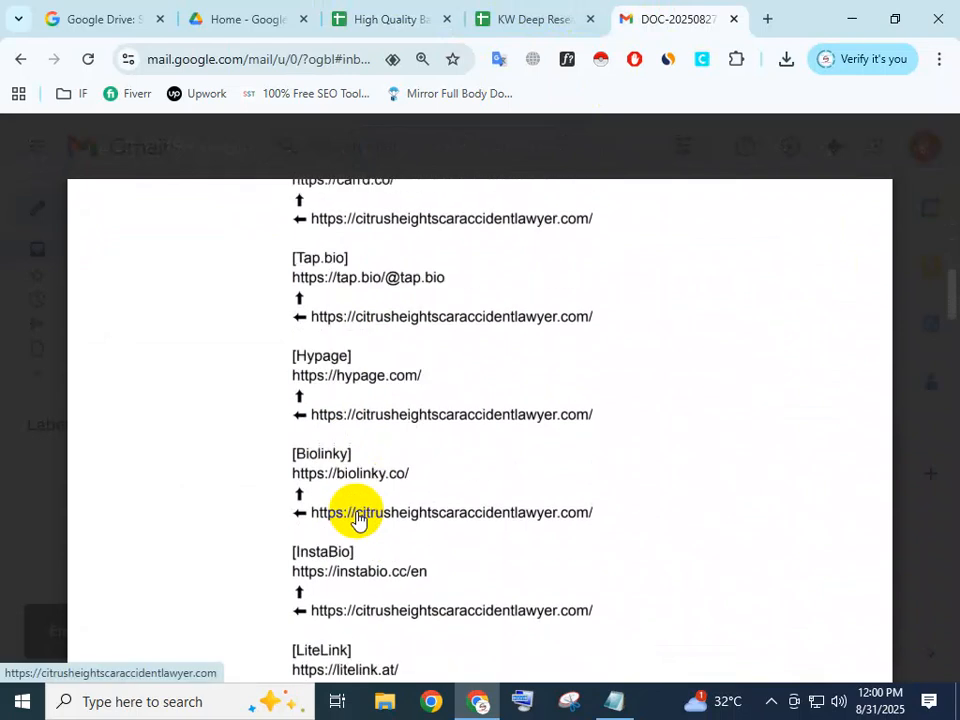
pyautogui.scroll(6, 428, 575)
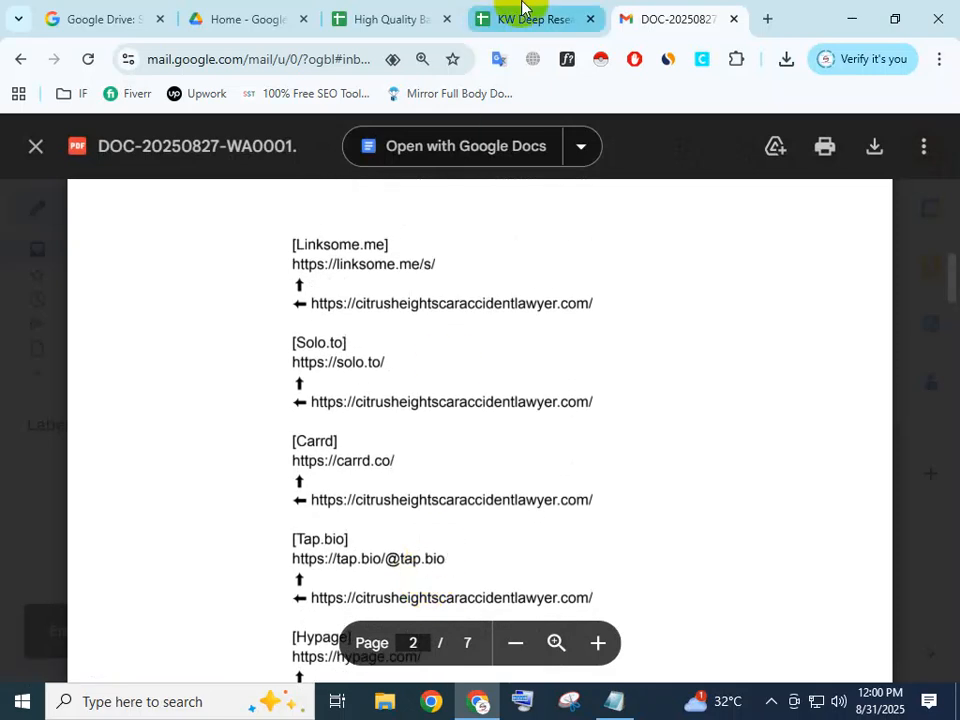
# Close the KW Deep Research spreadsheet and return to the High Quality Backlink site spreadsheet.
pyautogui.click(522, 8)
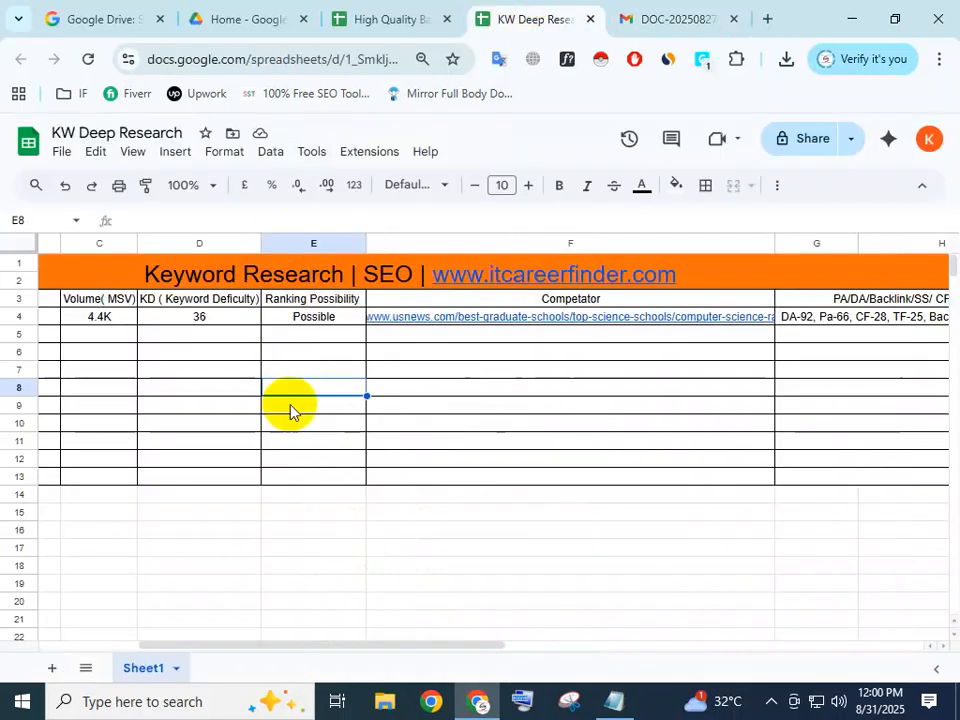
pyautogui.click(590, 20)
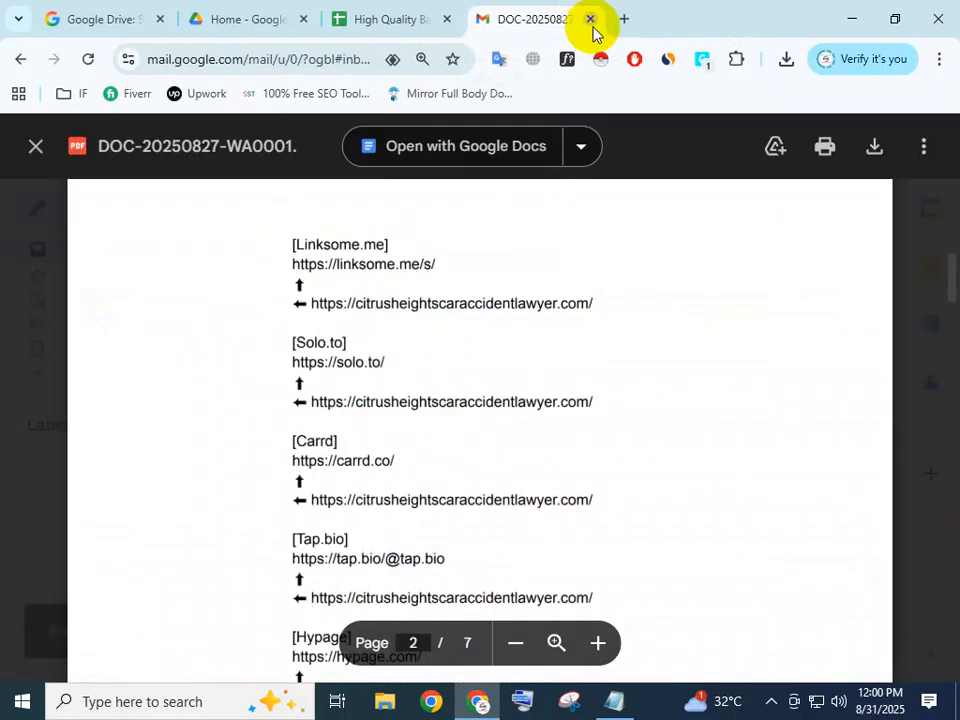
pyautogui.click(378, 8)
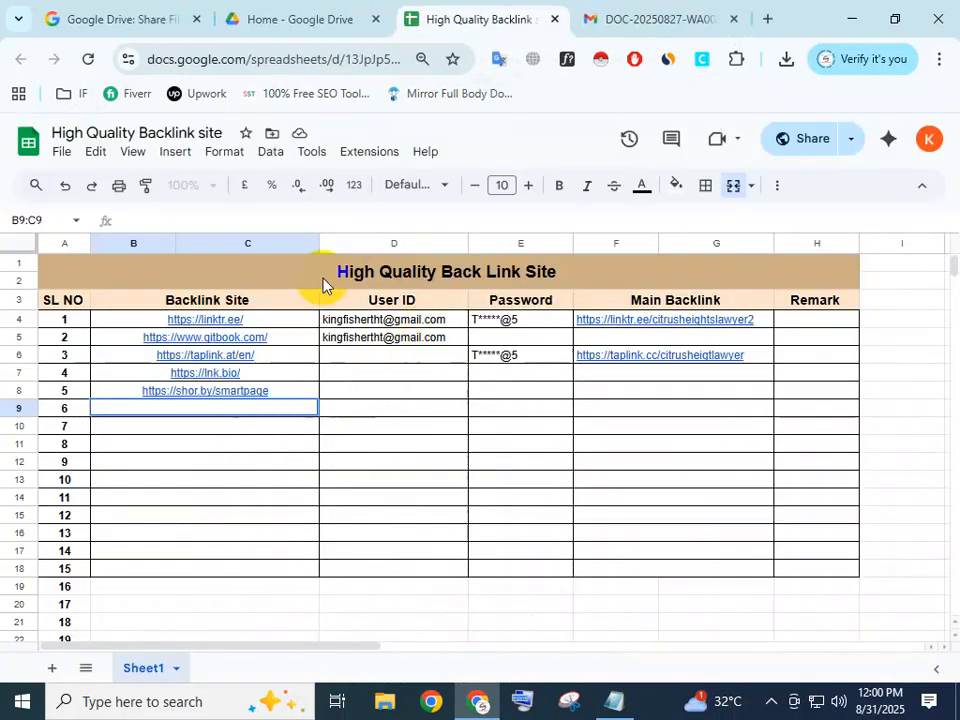
# Go back to the PDF and review its site entries from Campsite through Heylink for the next backlink sites.
pyautogui.click(596, 18)
pyautogui.scroll(-3, 289, 437)
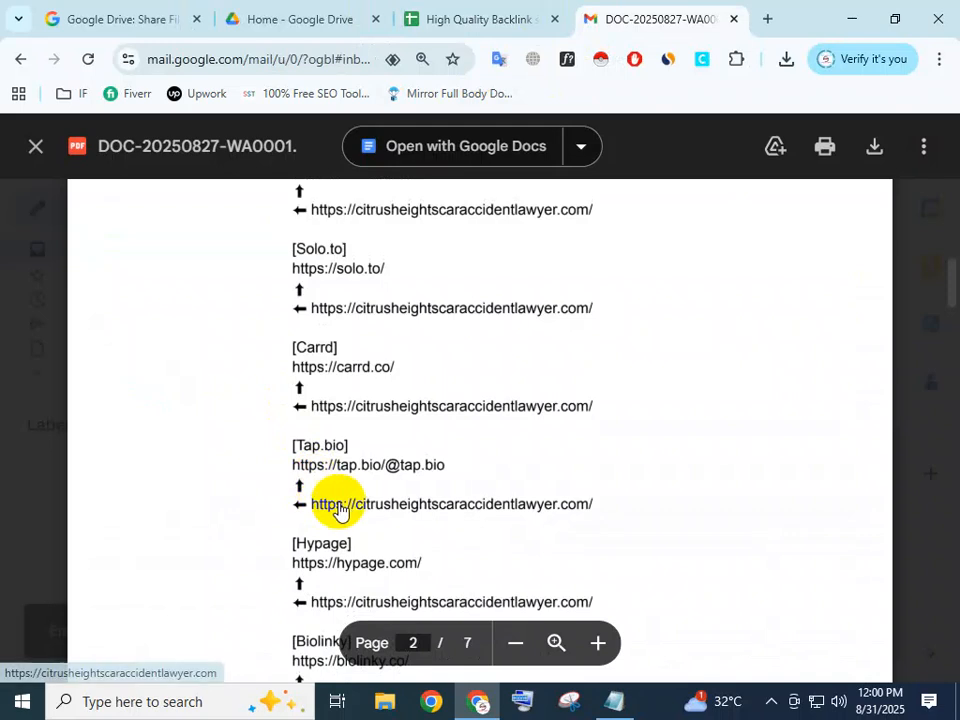
pyautogui.scroll(-1, 369, 528)
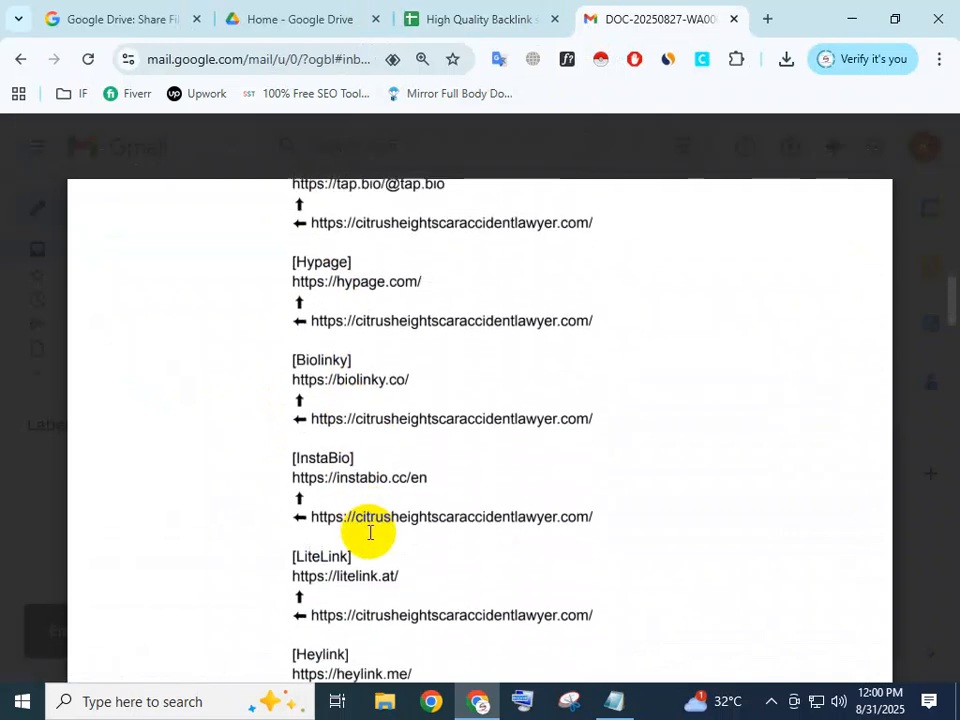
pyautogui.scroll(-1, 370, 533)
pyautogui.scroll(-1, 370, 540)
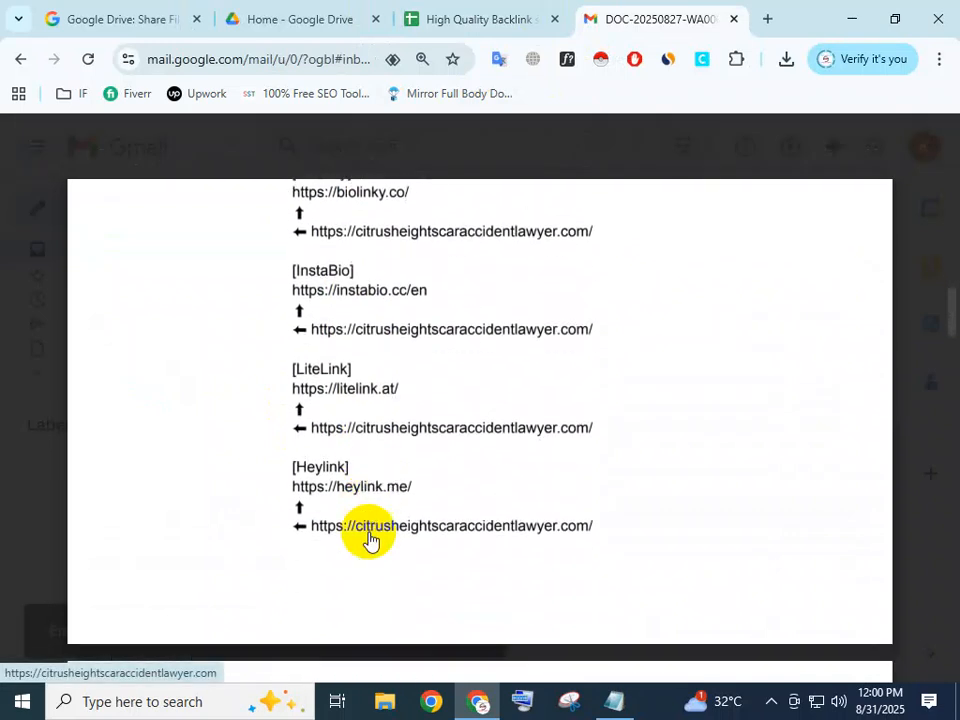
pyautogui.scroll(3, 369, 540)
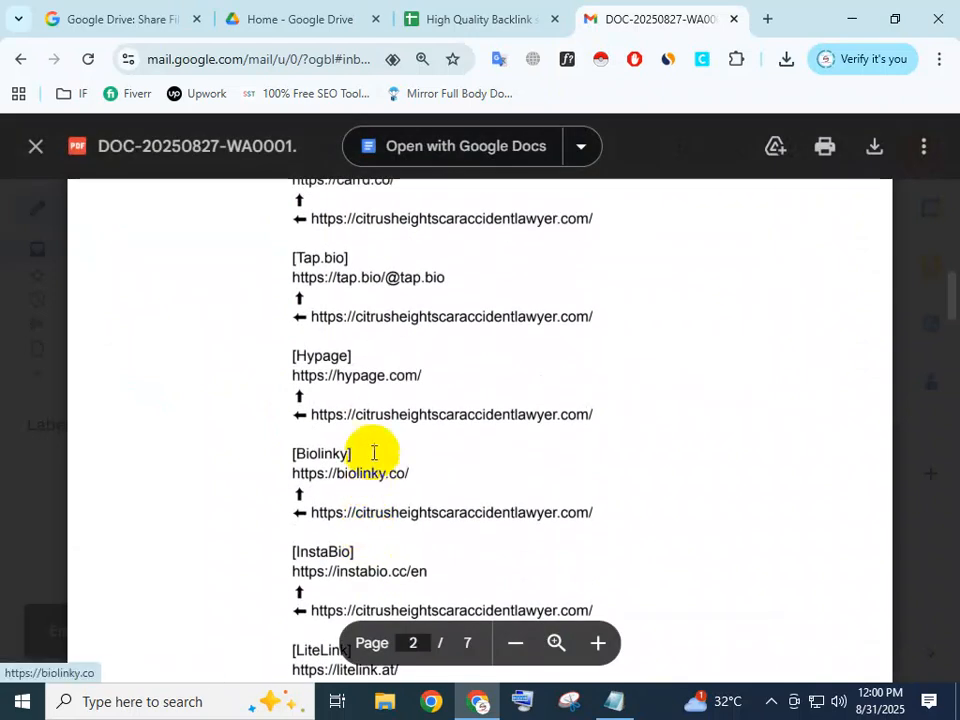
pyautogui.scroll(5, 375, 399)
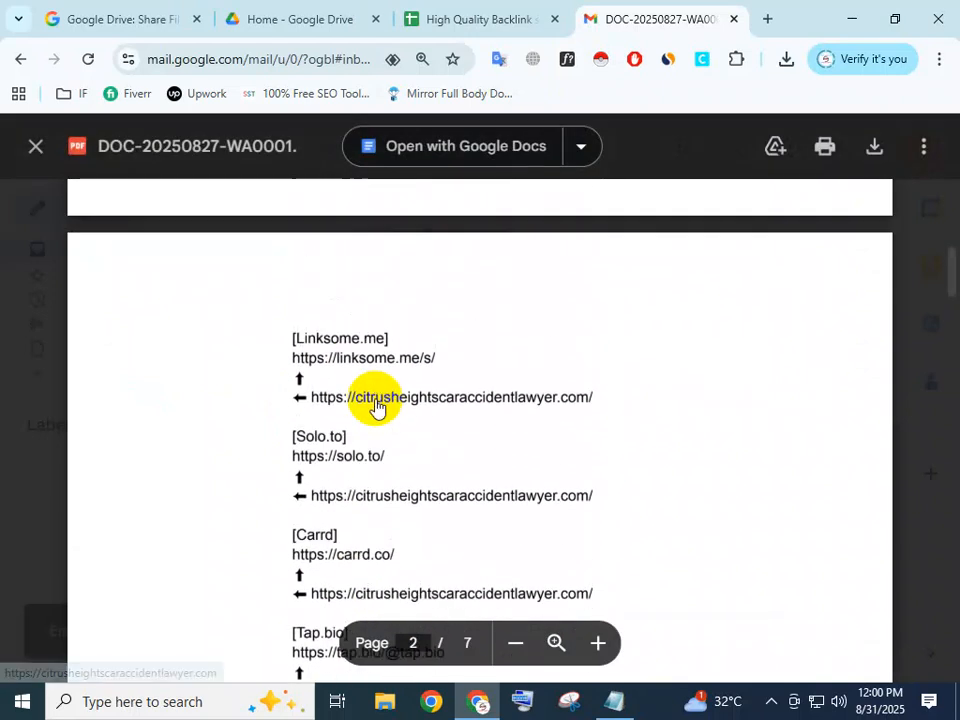
pyautogui.scroll(4, 375, 405)
pyautogui.scroll(-3, 375, 422)
pyautogui.scroll(-1, 375, 420)
pyautogui.scroll(3, 375, 420)
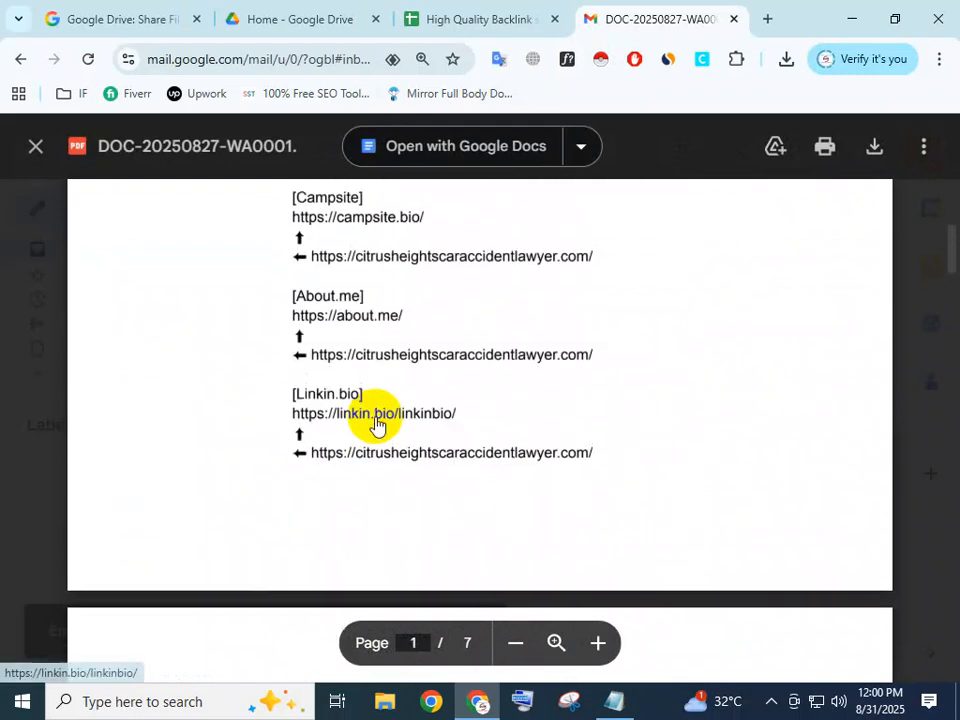
pyautogui.scroll(-2, 388, 429)
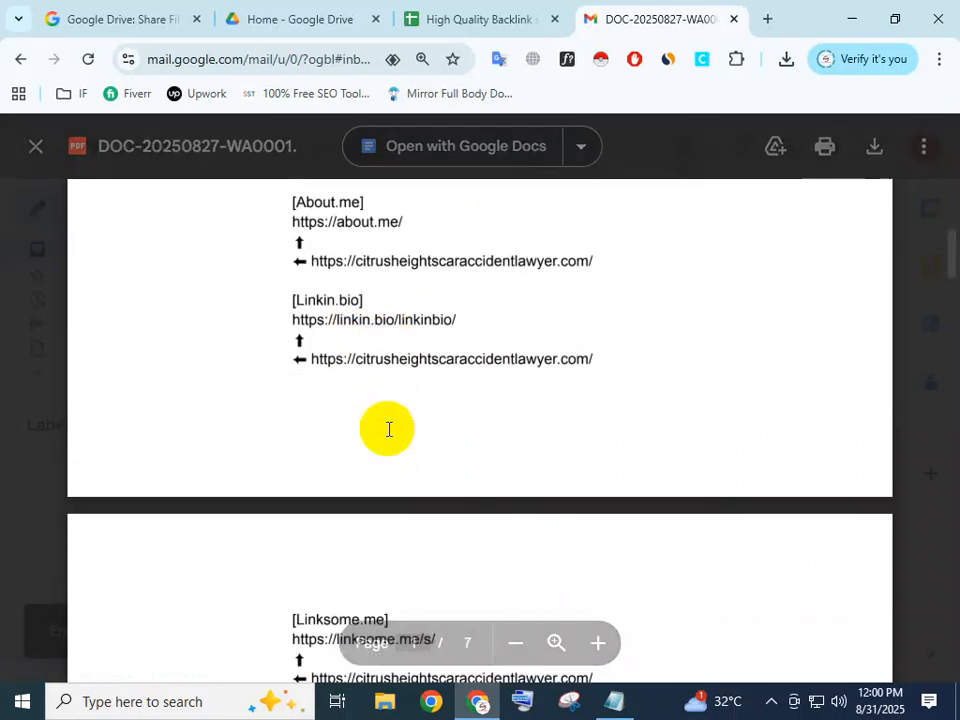
pyautogui.scroll(-2, 355, 317)
pyautogui.scroll(-2, 355, 317)
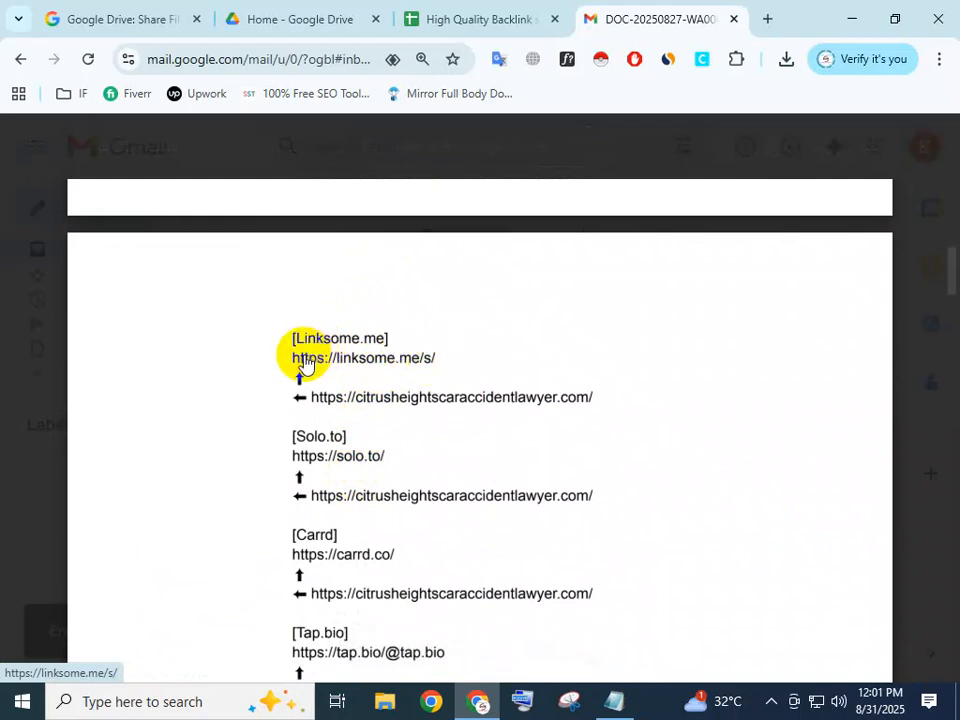
pyautogui.moveTo(289, 357); pyautogui.dragTo(427, 367)
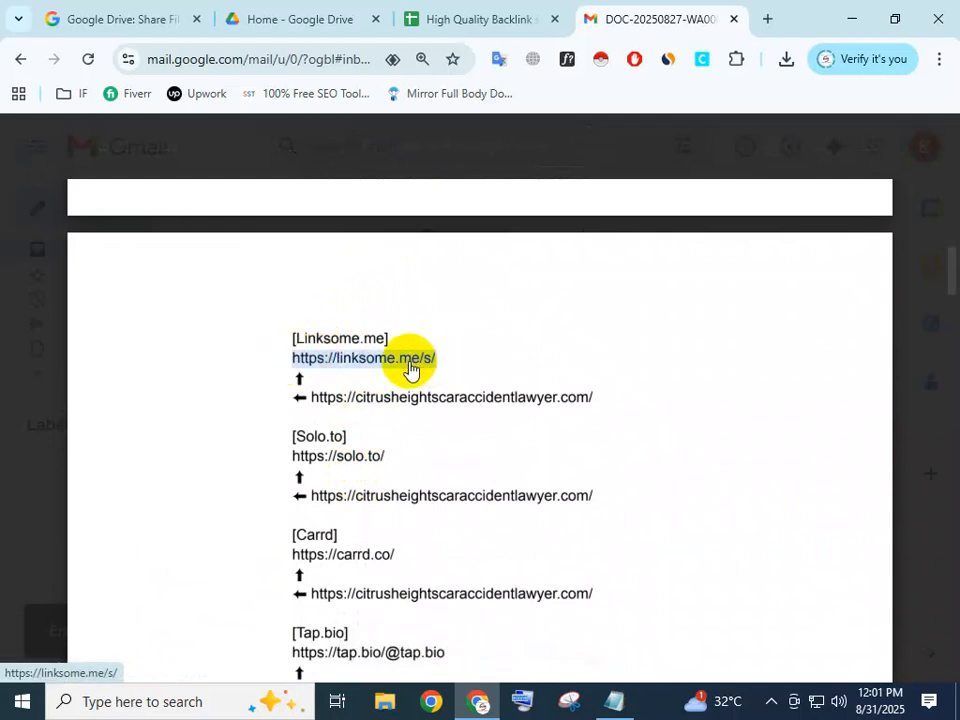
pyautogui.rightClick(410, 370)
pyautogui.click(432, 383)
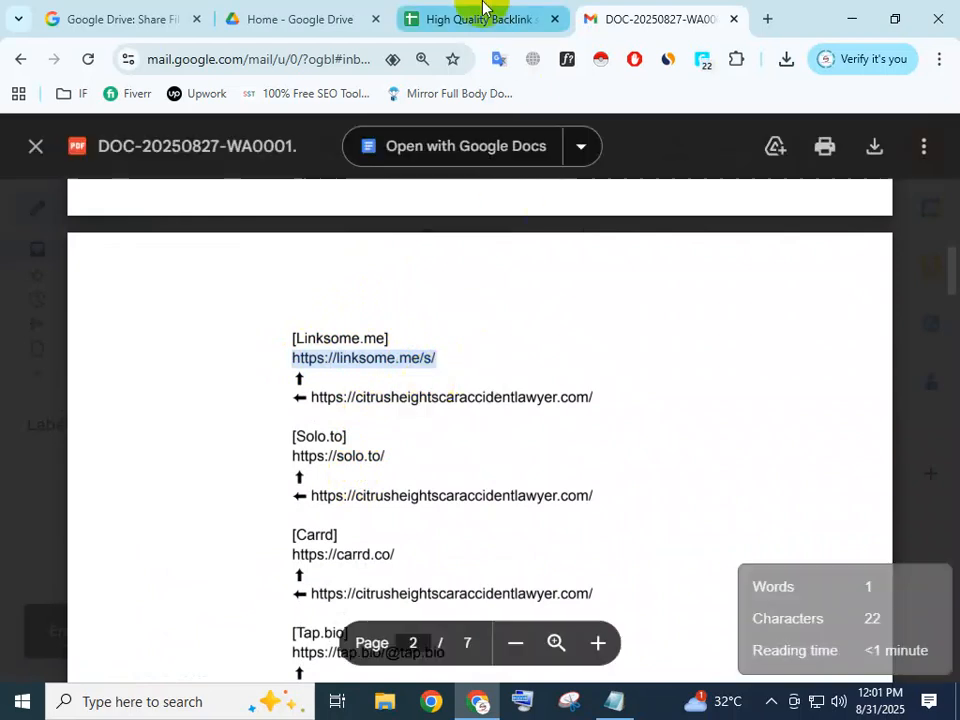
pyautogui.click(482, 8)
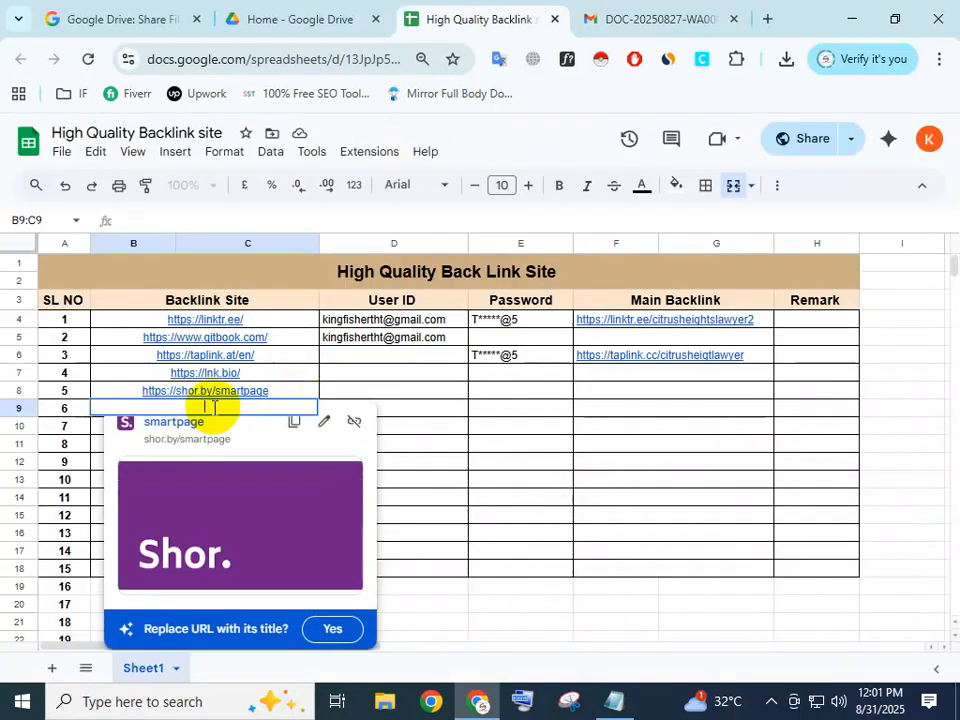
pyautogui.hotkey('ctrl', 'v')
pyautogui.click(413, 411)
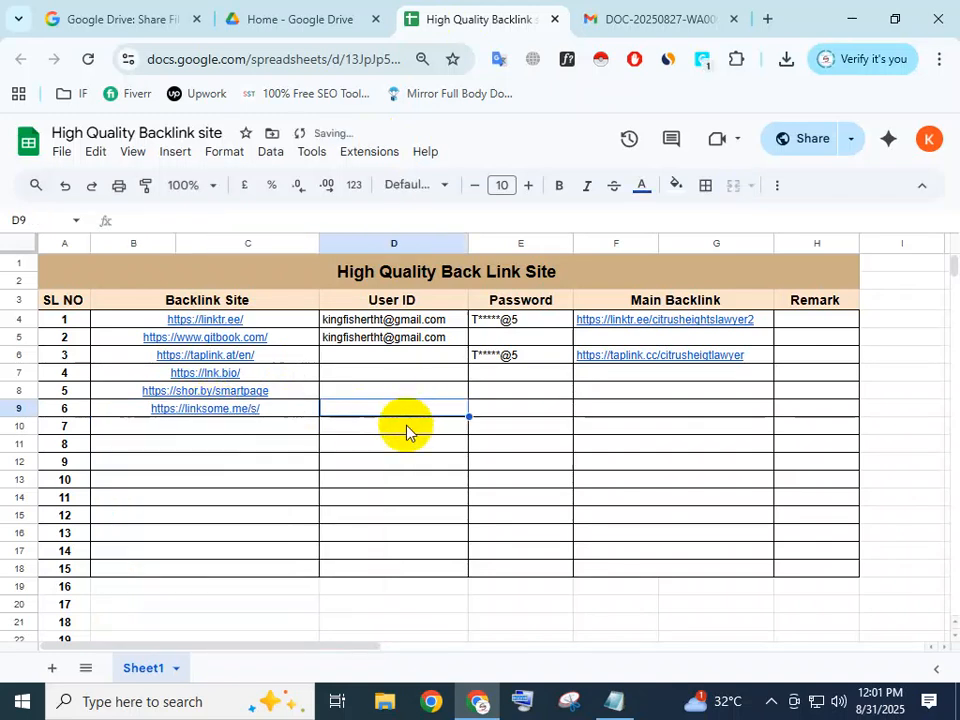
pyautogui.click(583, 18)
pyautogui.scroll(-1, 302, 450)
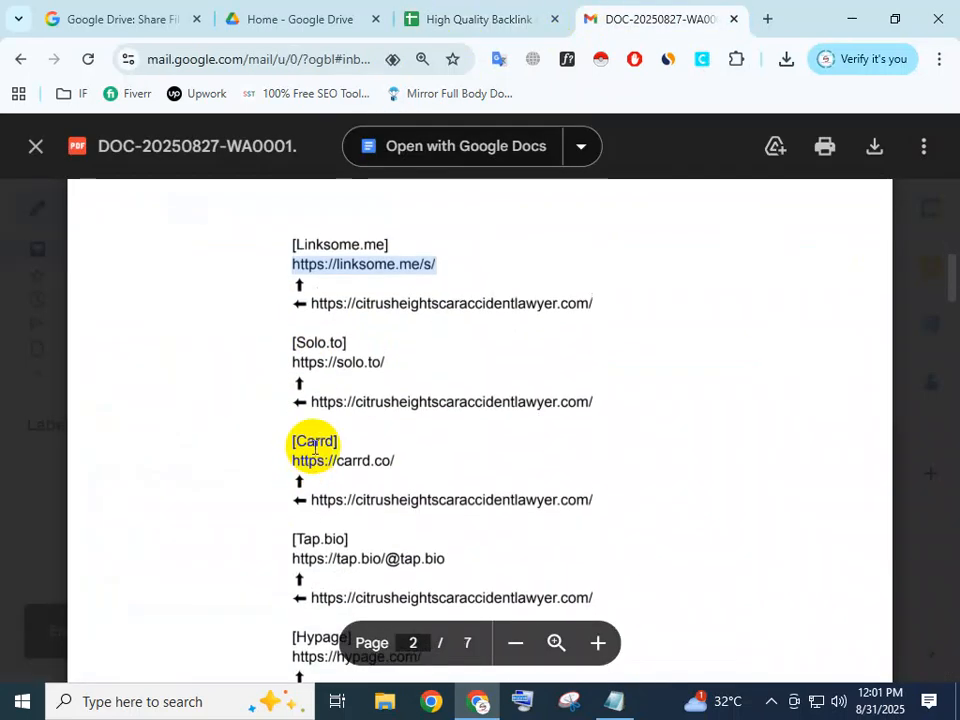
pyautogui.click(348, 369)
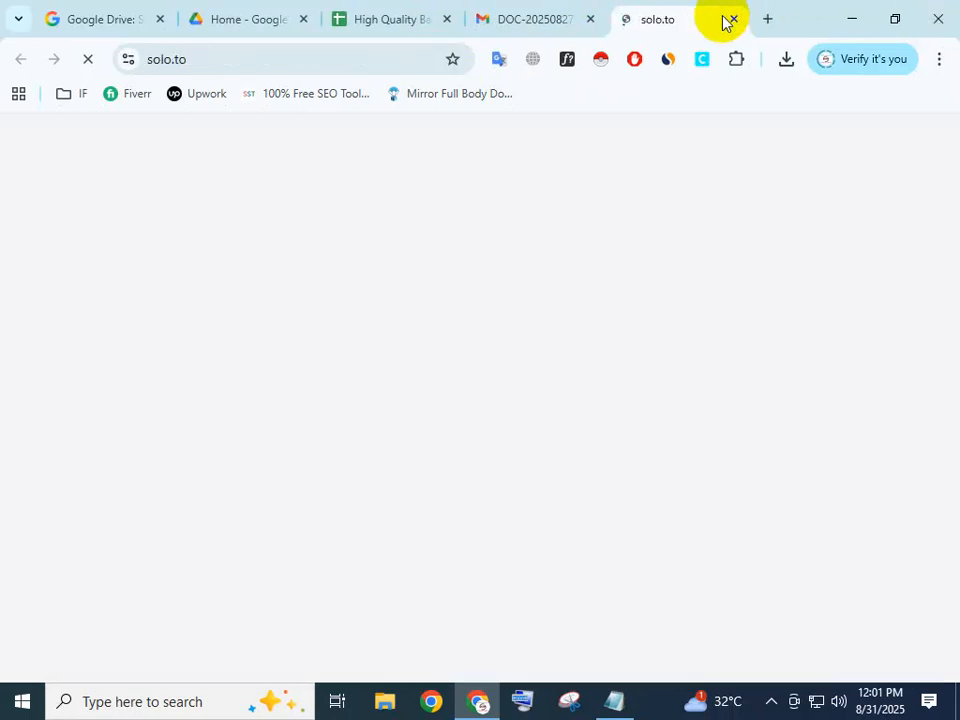
pyautogui.click(733, 20)
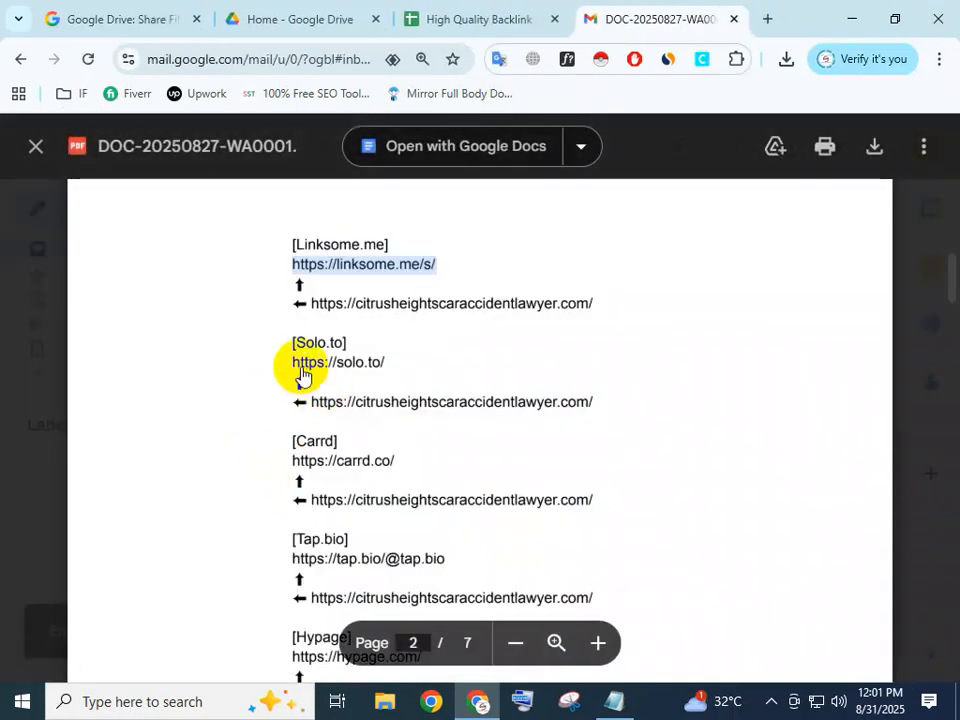
pyautogui.tripleClick(291, 362)
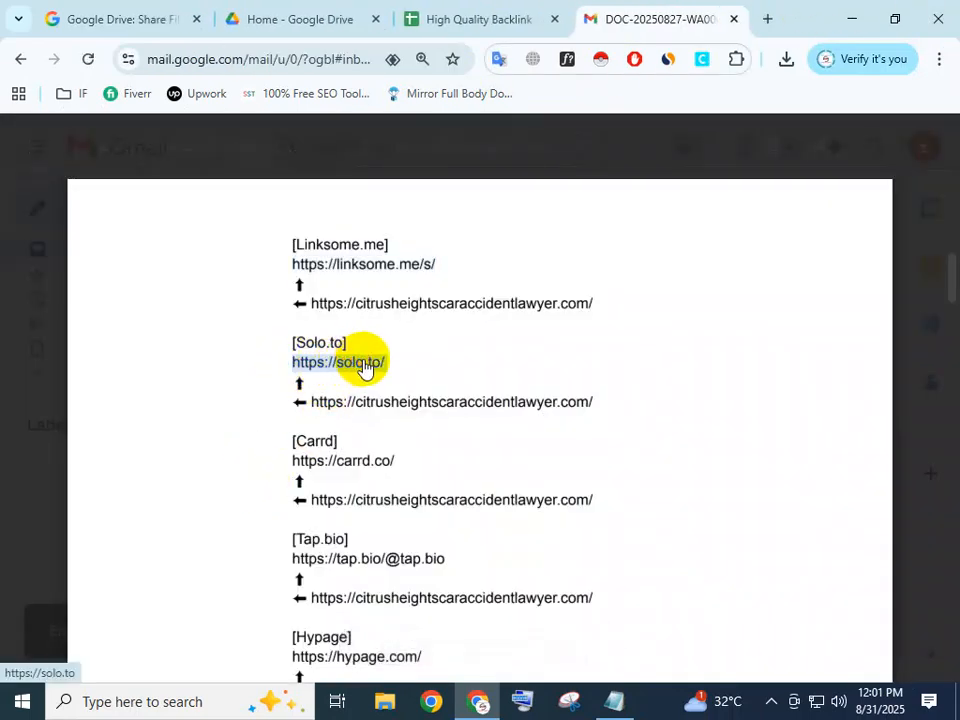
pyautogui.click(435, 18)
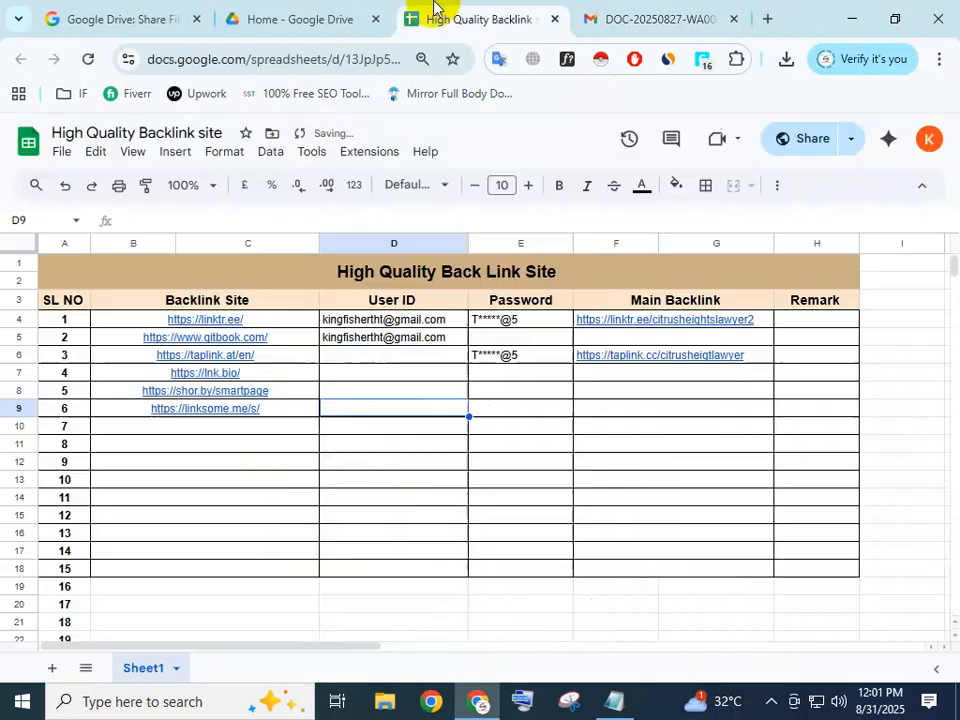
pyautogui.doubleClick(237, 426)
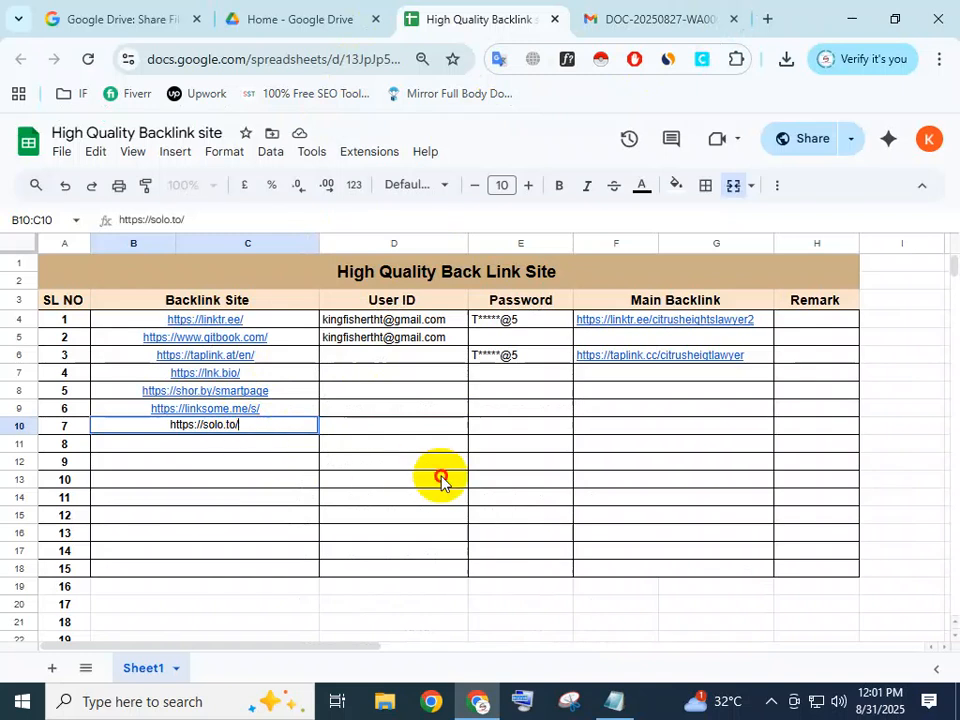
pyautogui.click(441, 481)
pyautogui.click(621, 18)
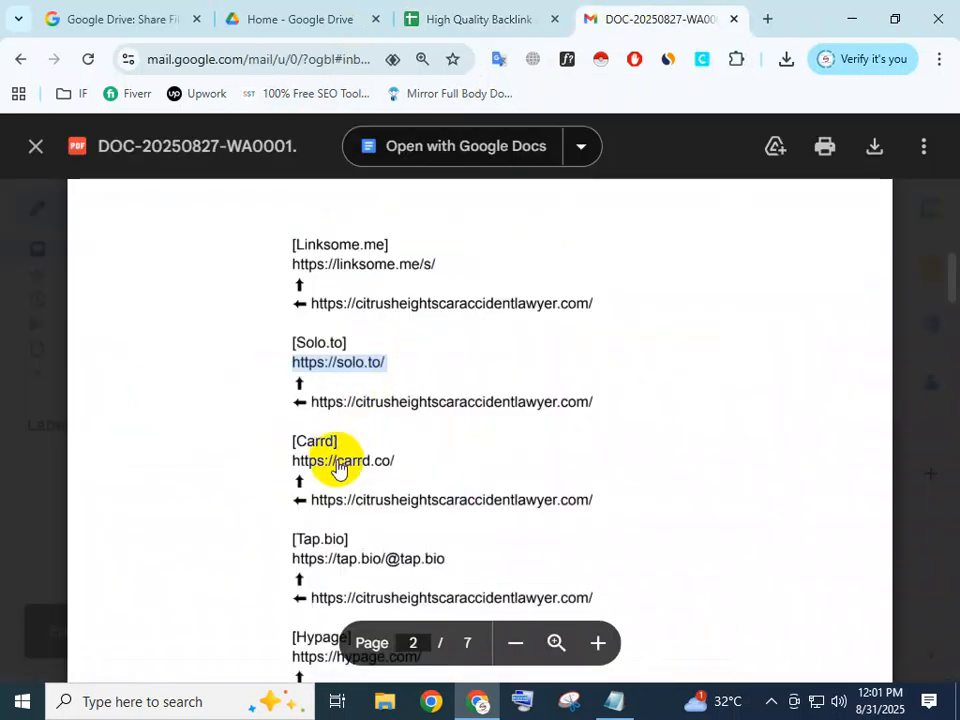
pyautogui.moveTo(290, 461); pyautogui.dragTo(380, 468)
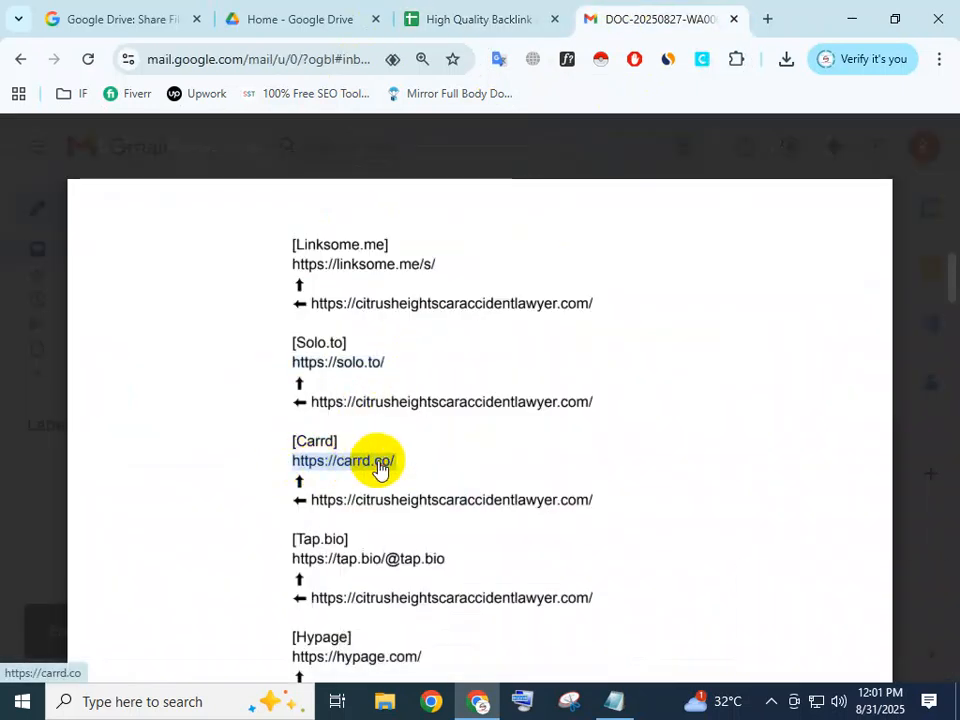
pyautogui.click(454, 48)
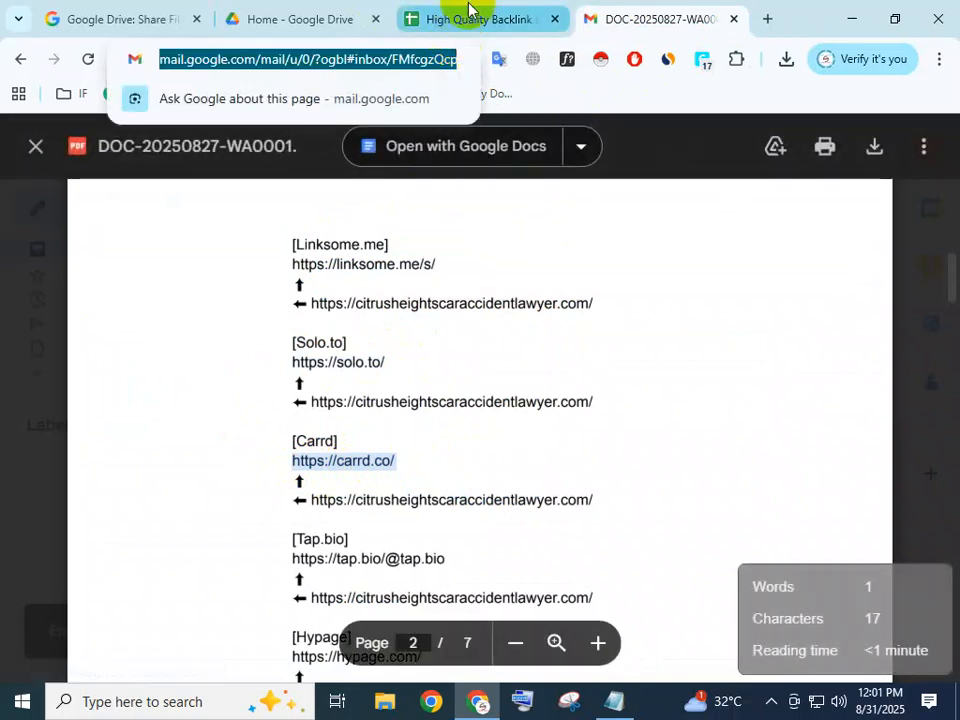
pyautogui.hotkey('ctrl', 'shift', 'Tab')
pyautogui.click(234, 446)
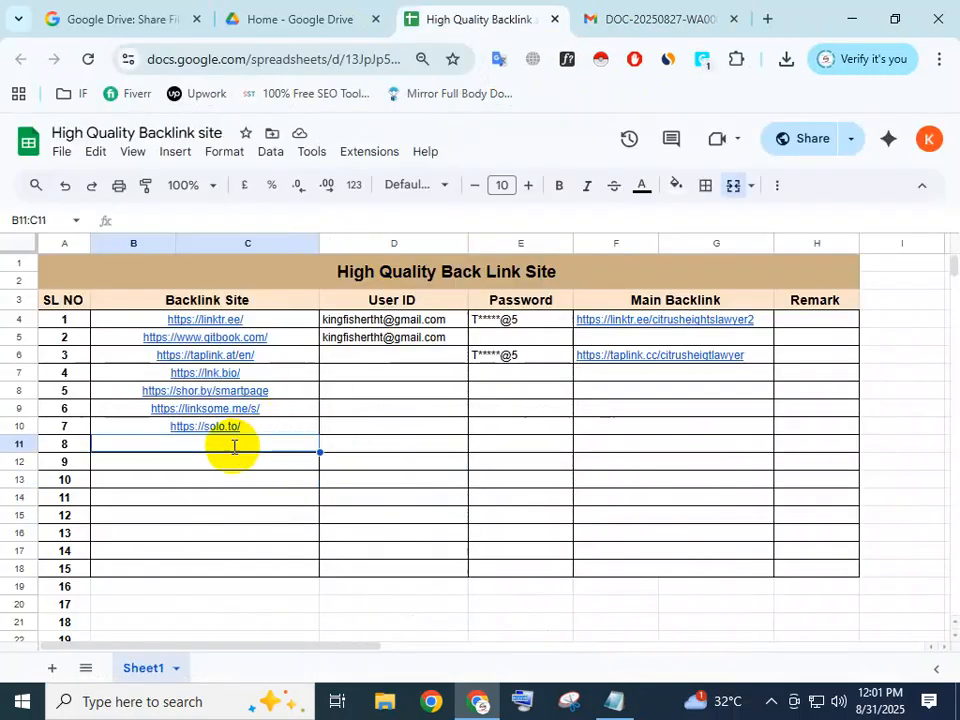
pyautogui.hotkey('ctrl', 'v')
pyautogui.click(617, 17)
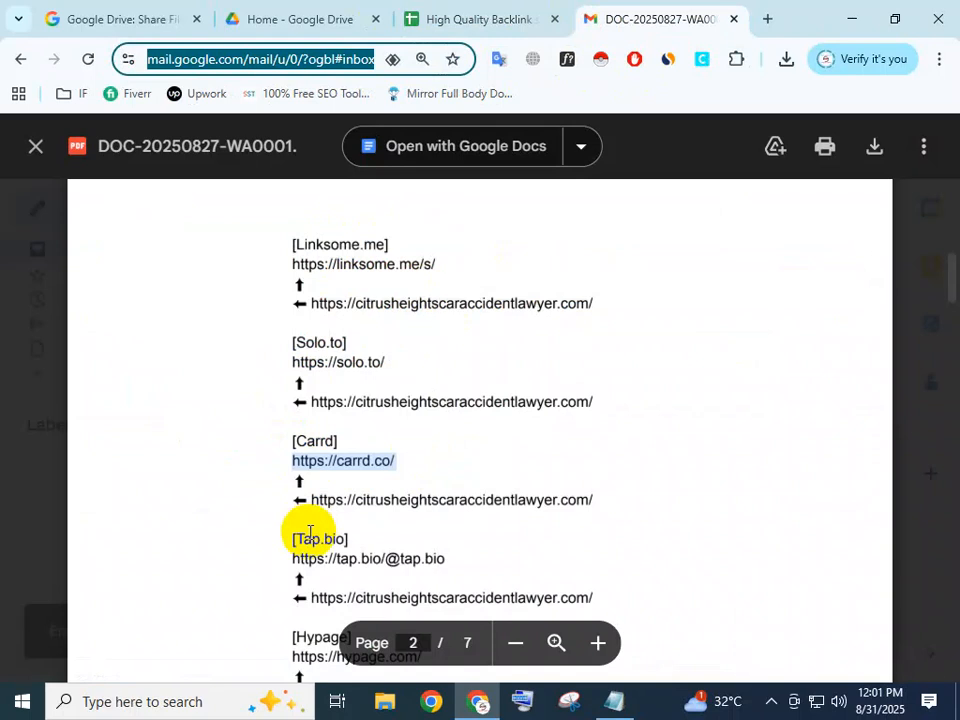
pyautogui.scroll(-1, 308, 530)
pyautogui.moveTo(295, 478); pyautogui.dragTo(448, 464)
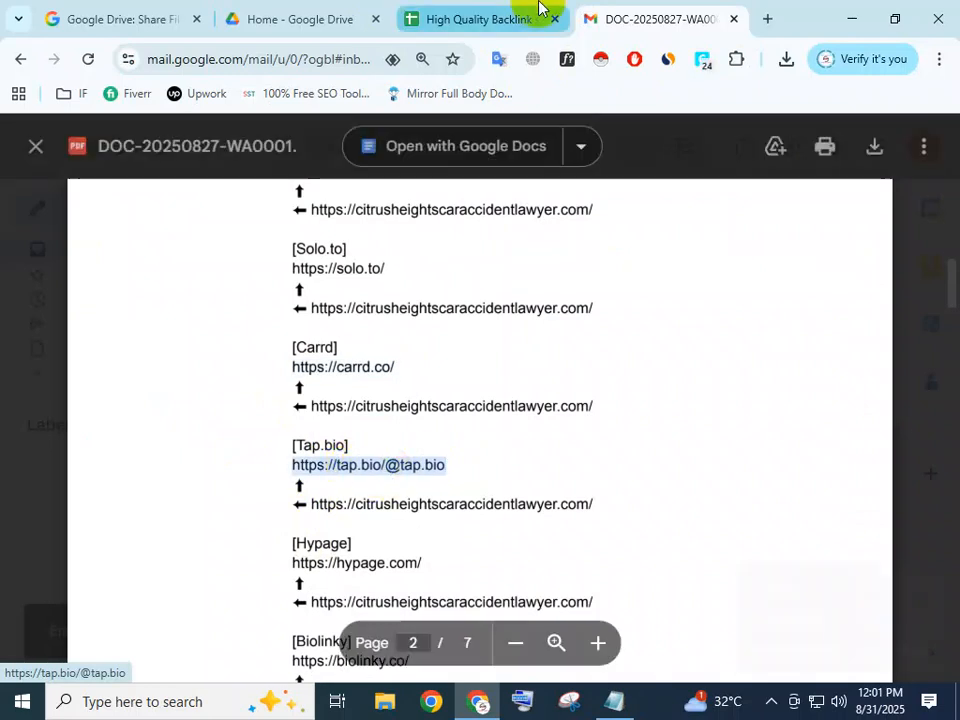
pyautogui.click(510, 22)
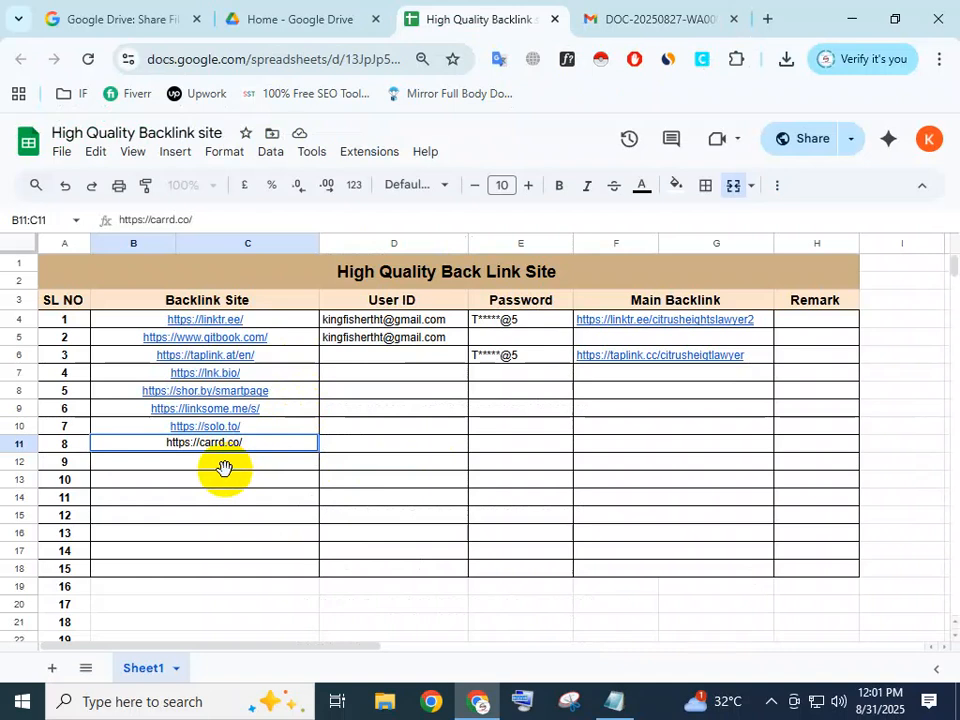
pyautogui.press('Return')
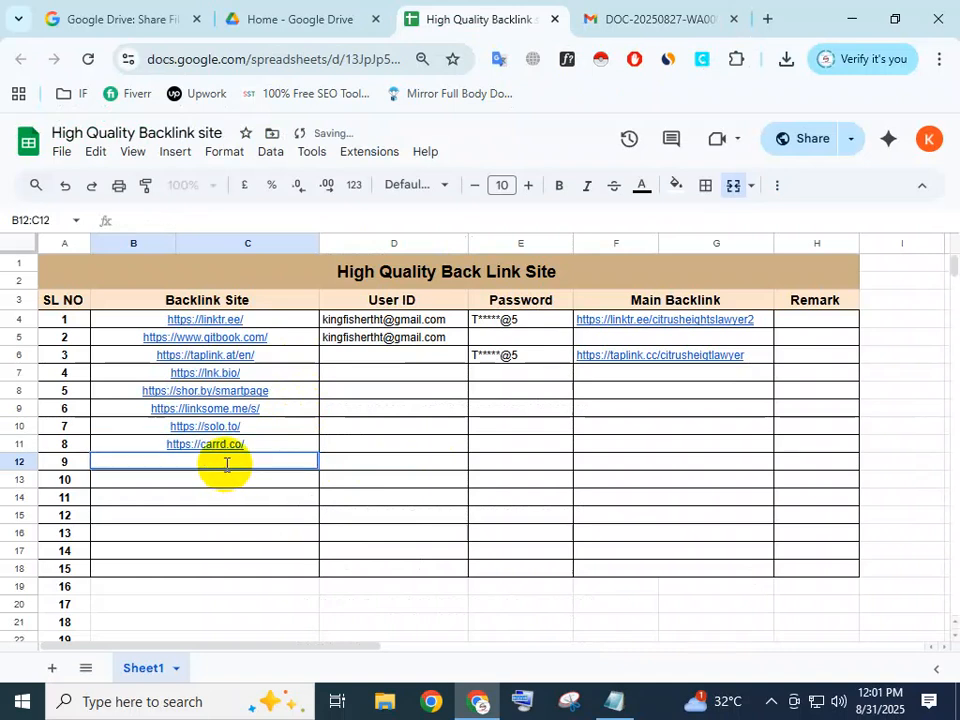
pyautogui.click(396, 466)
pyautogui.click(655, 19)
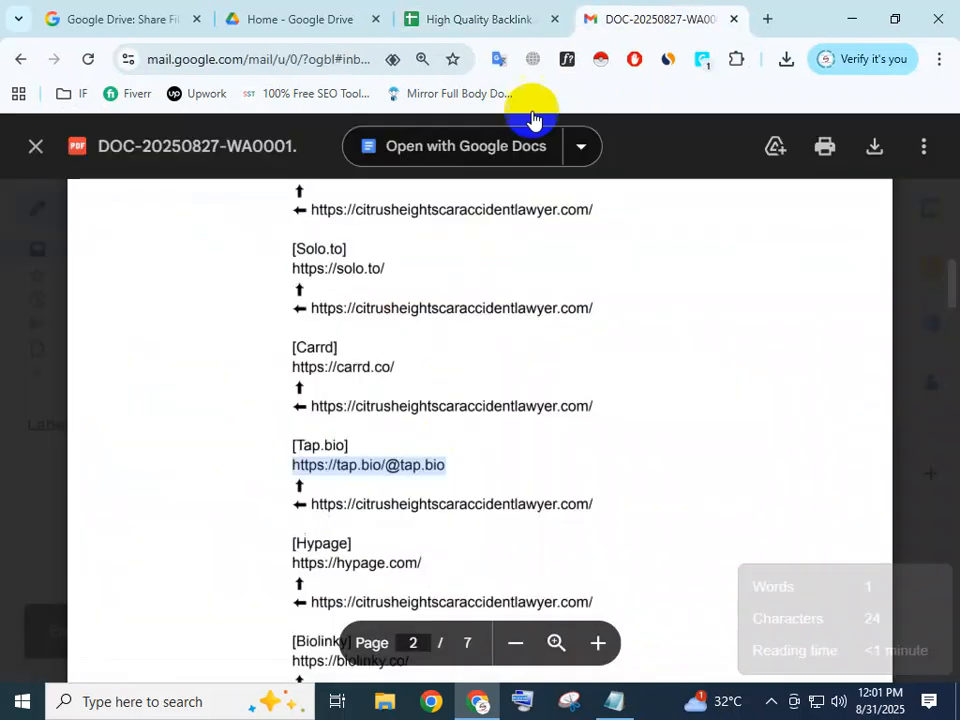
pyautogui.scroll(-2, 314, 389)
pyautogui.moveTo(294, 387); pyautogui.dragTo(382, 375)
pyautogui.hotkey('ctrl', 'c')
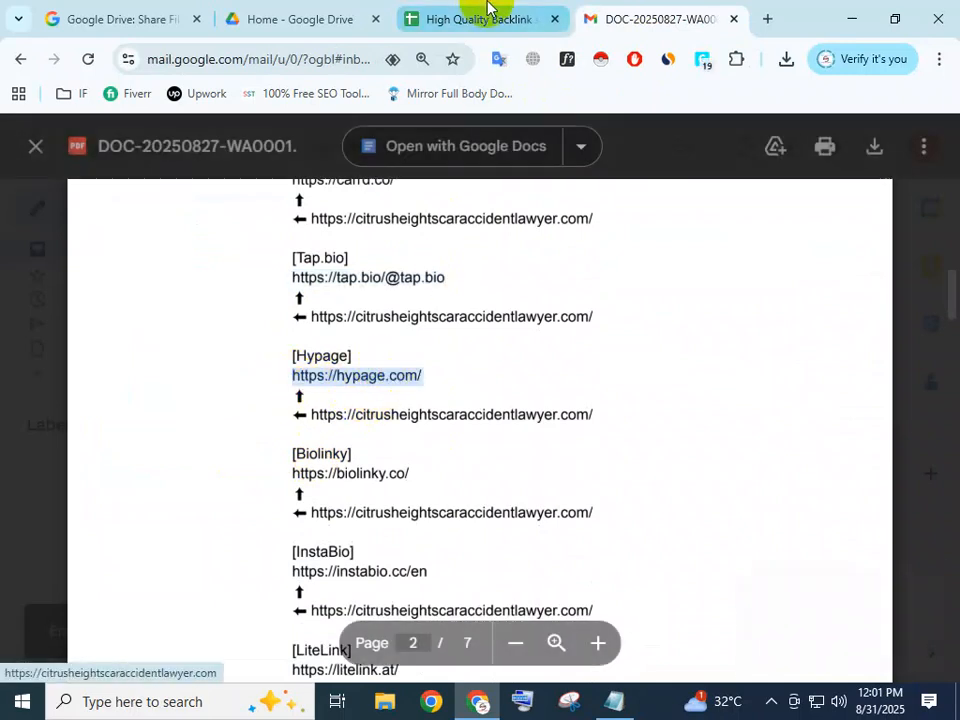
pyautogui.click(489, 9)
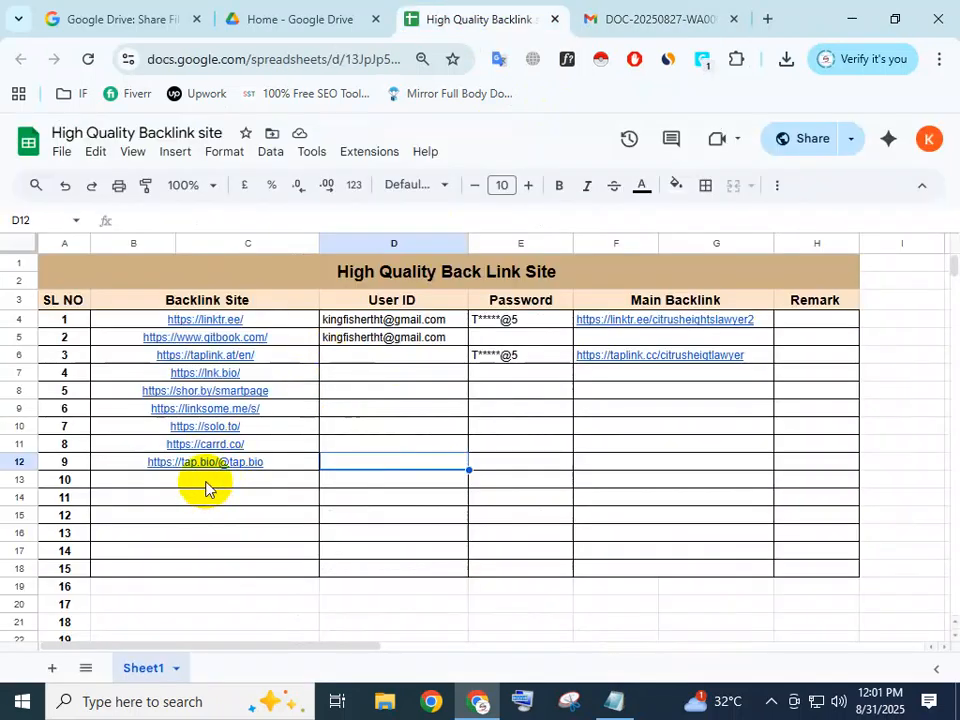
pyautogui.click(205, 483)
pyautogui.hotkey('ctrl', 'v')
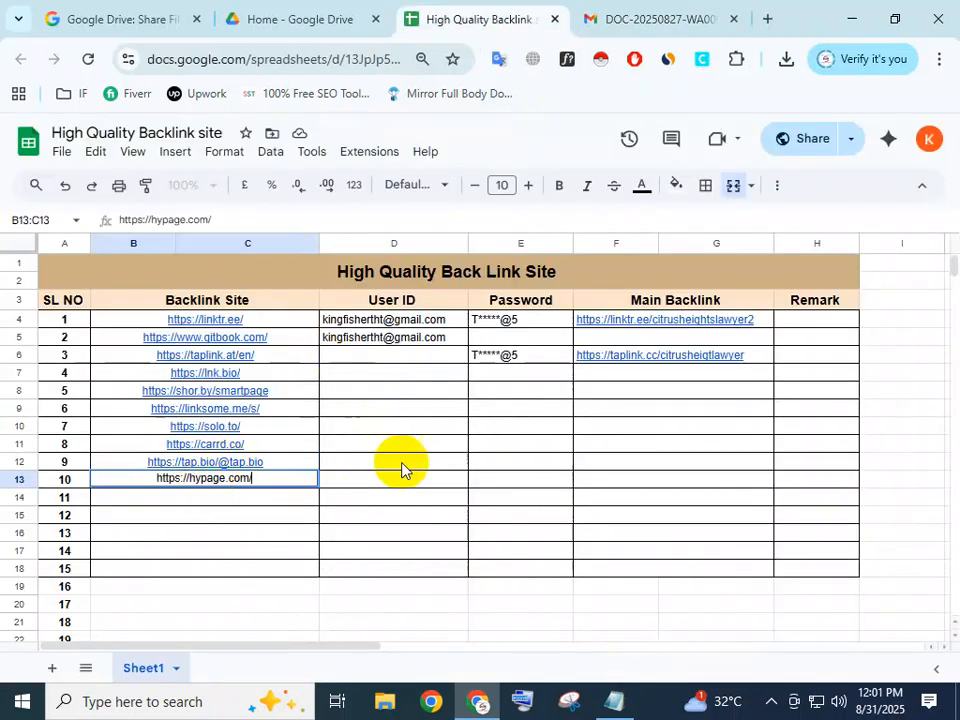
pyautogui.press('Return')
pyautogui.click(615, 19)
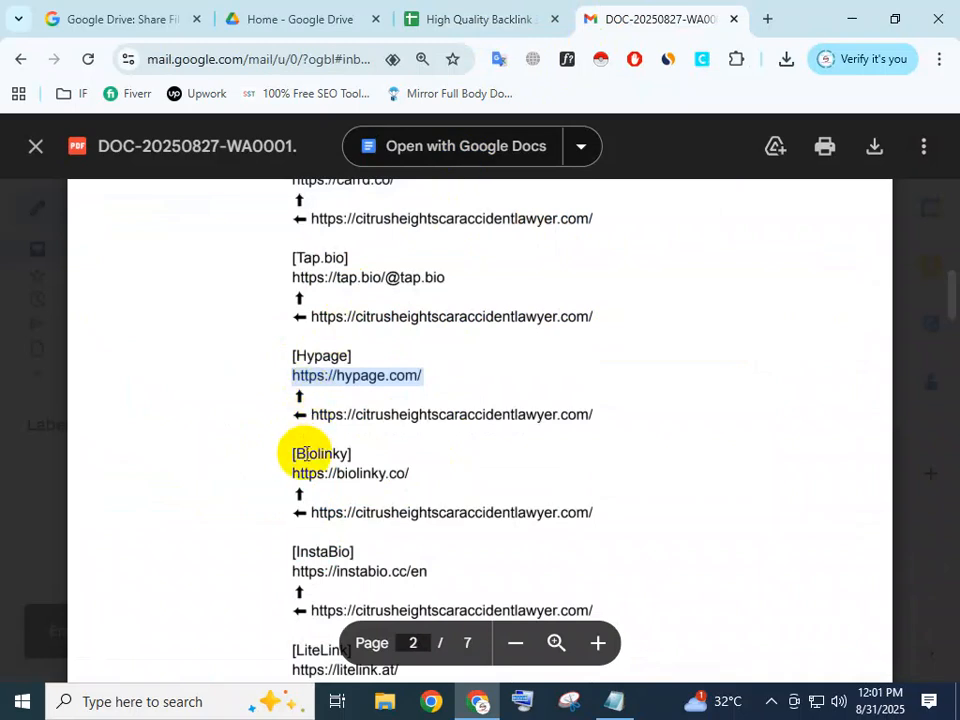
pyautogui.moveTo(290, 480); pyautogui.dragTo(396, 488)
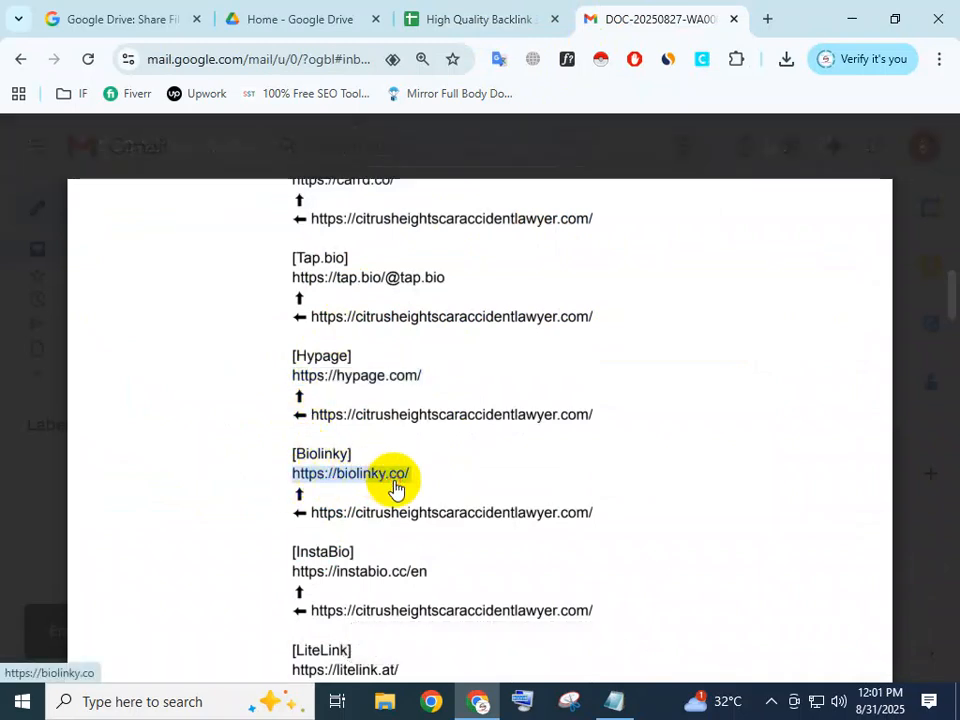
pyautogui.click(430, 14)
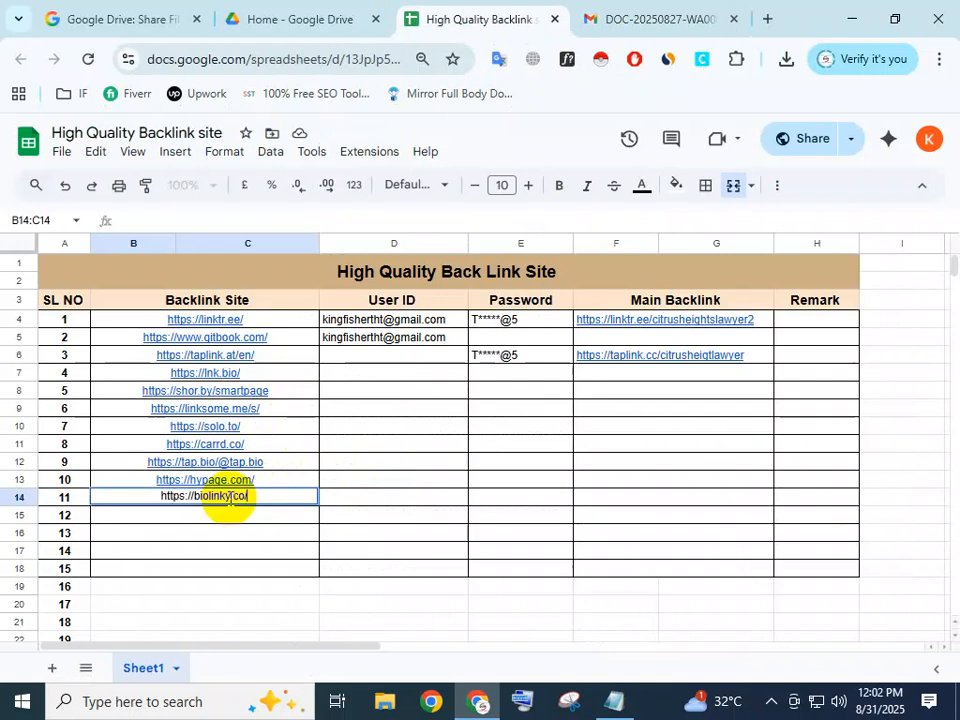
pyautogui.click(640, 16)
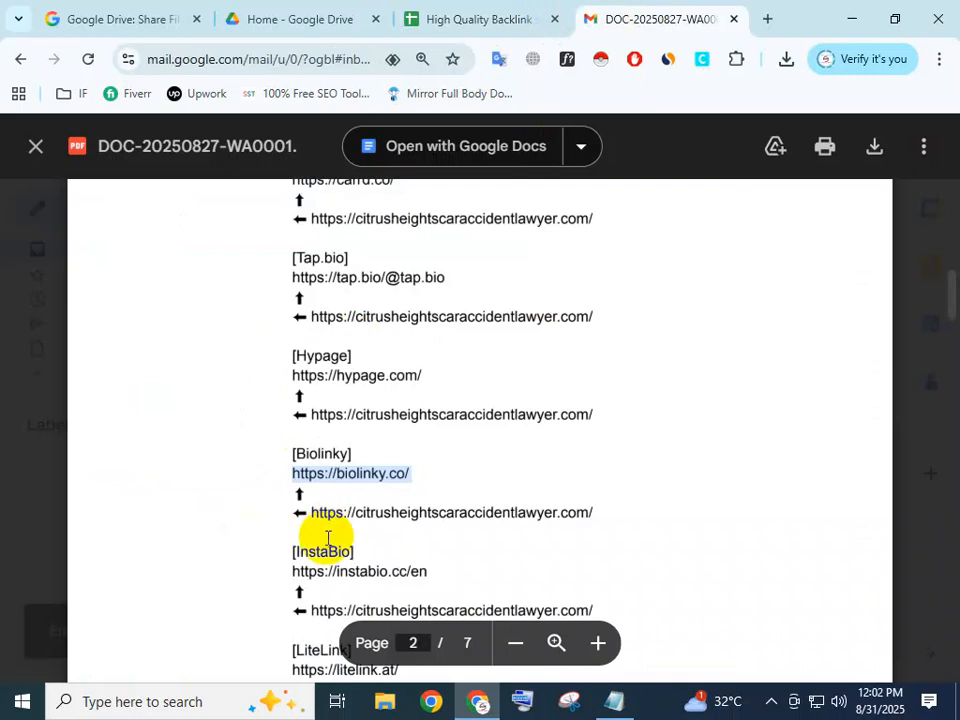
pyautogui.scroll(-3, 305, 562)
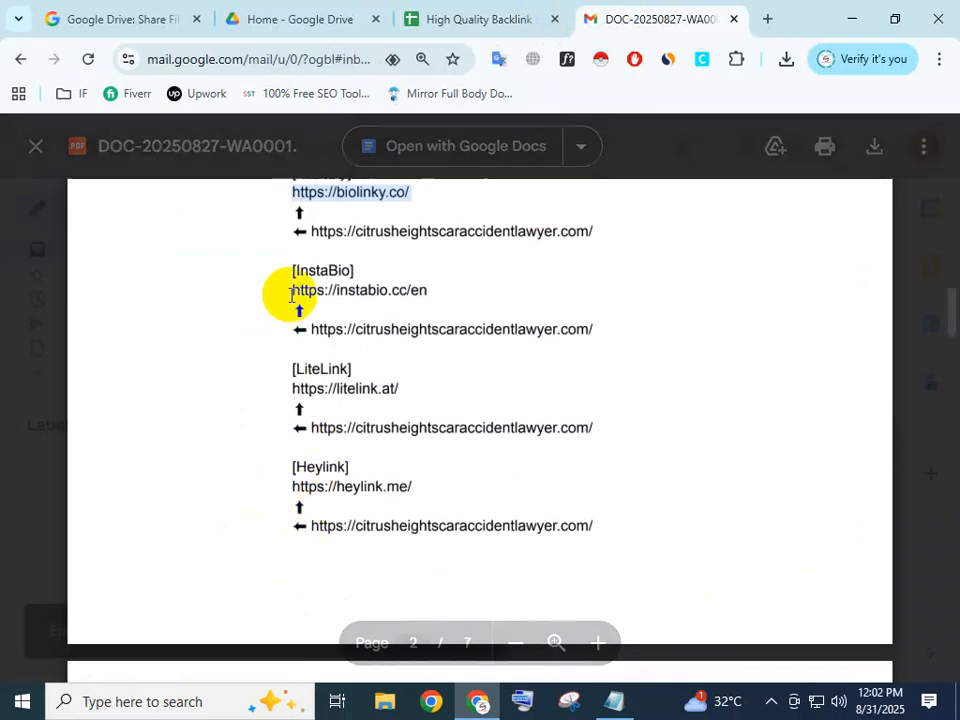
pyautogui.moveTo(293, 291); pyautogui.dragTo(427, 292)
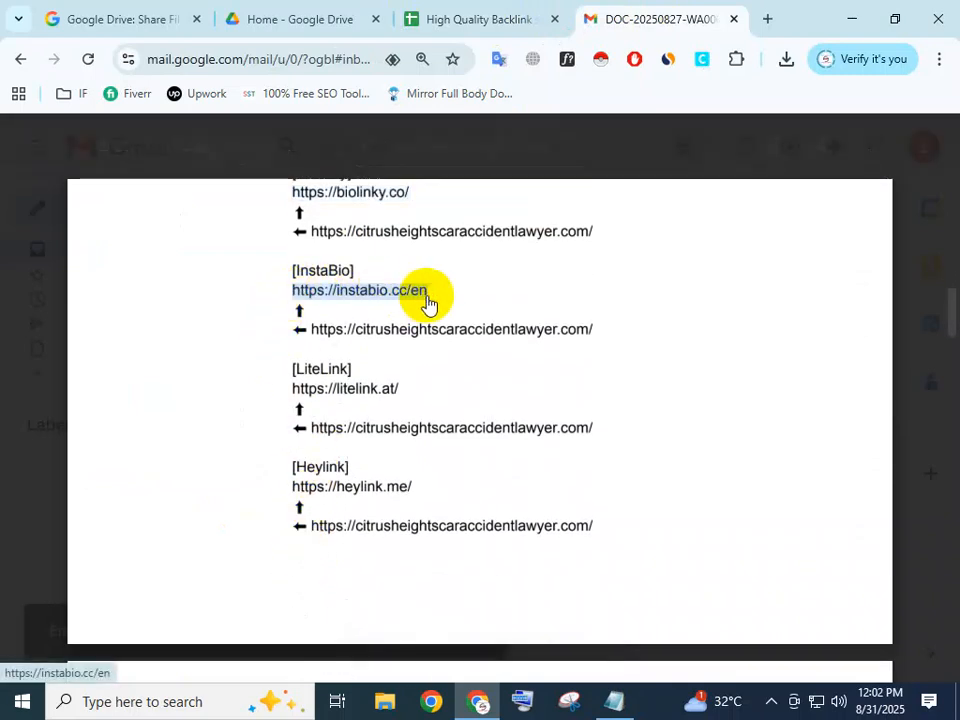
pyautogui.click(431, 5)
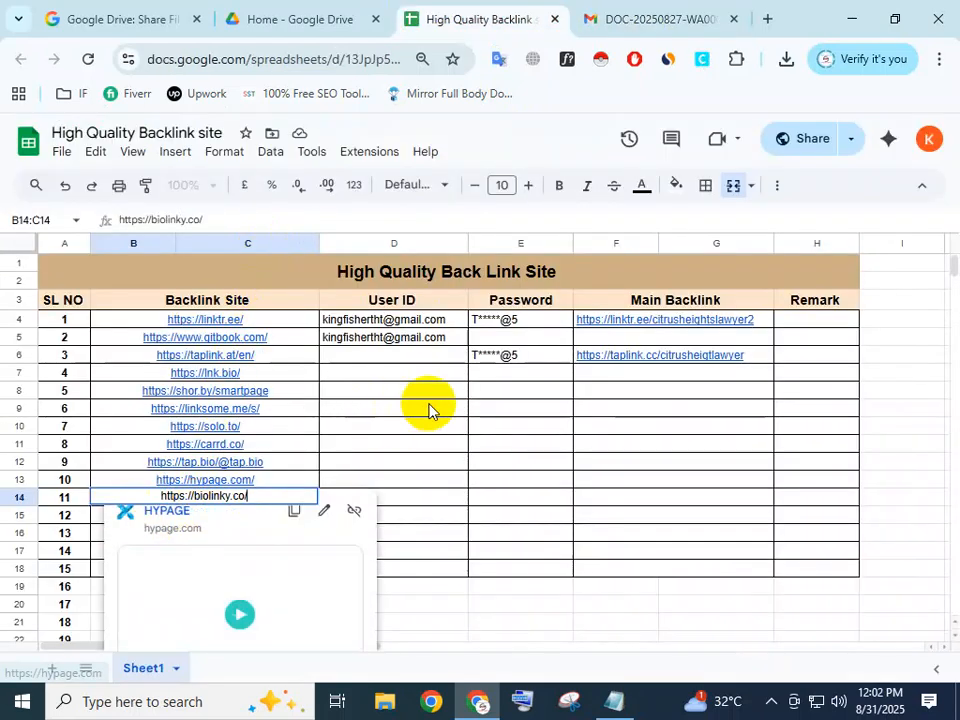
pyautogui.click(428, 408)
pyautogui.click(207, 515)
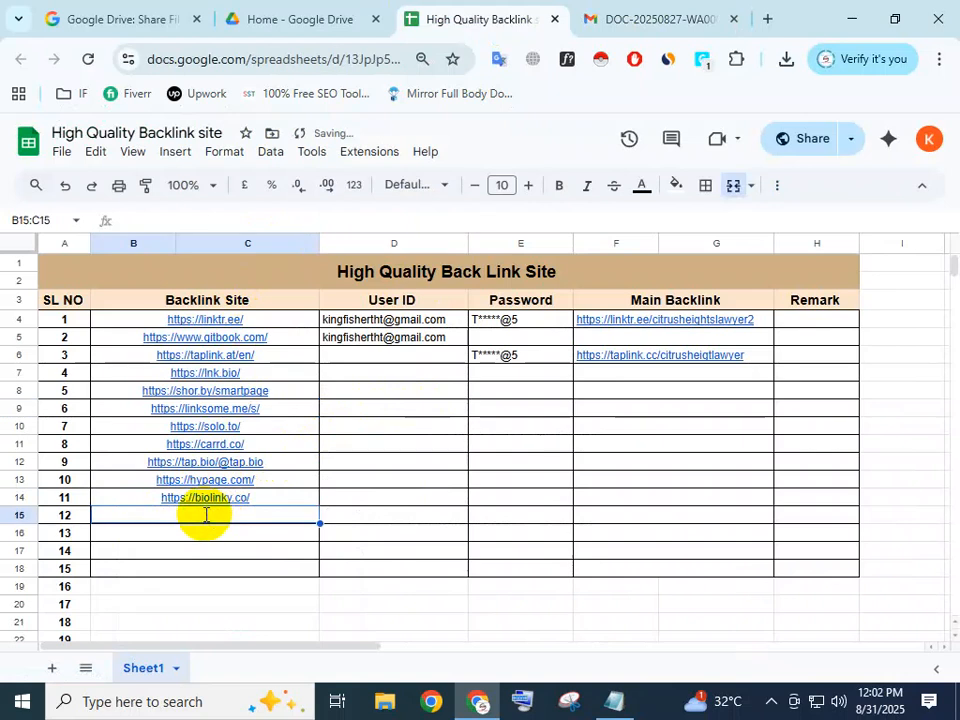
pyautogui.click(621, 18)
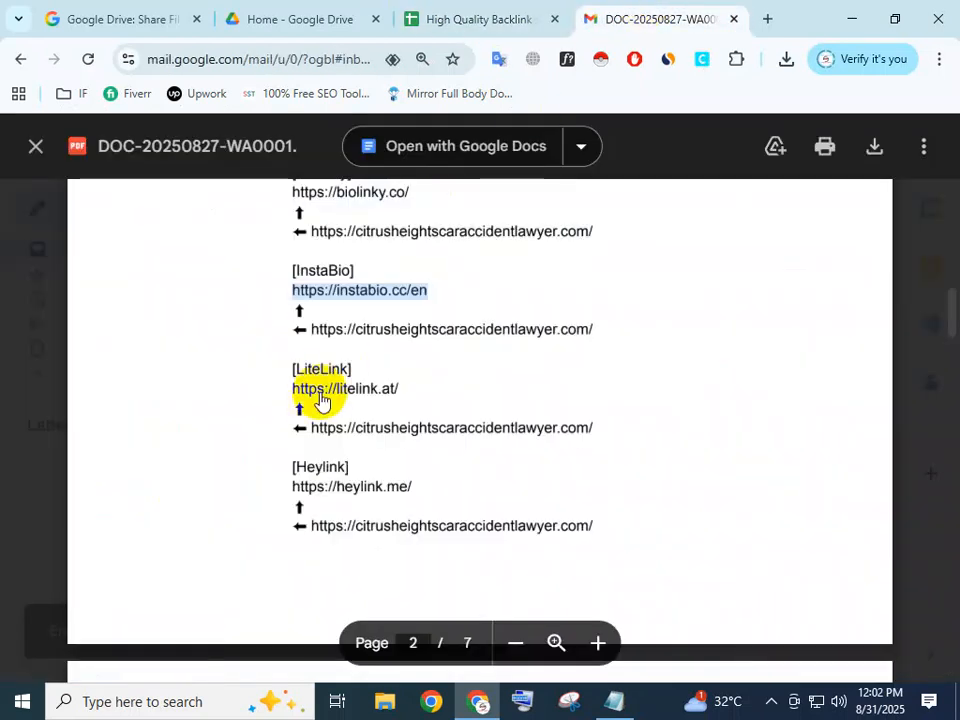
pyautogui.moveTo(290, 390); pyautogui.dragTo(407, 386)
pyautogui.click(452, 20)
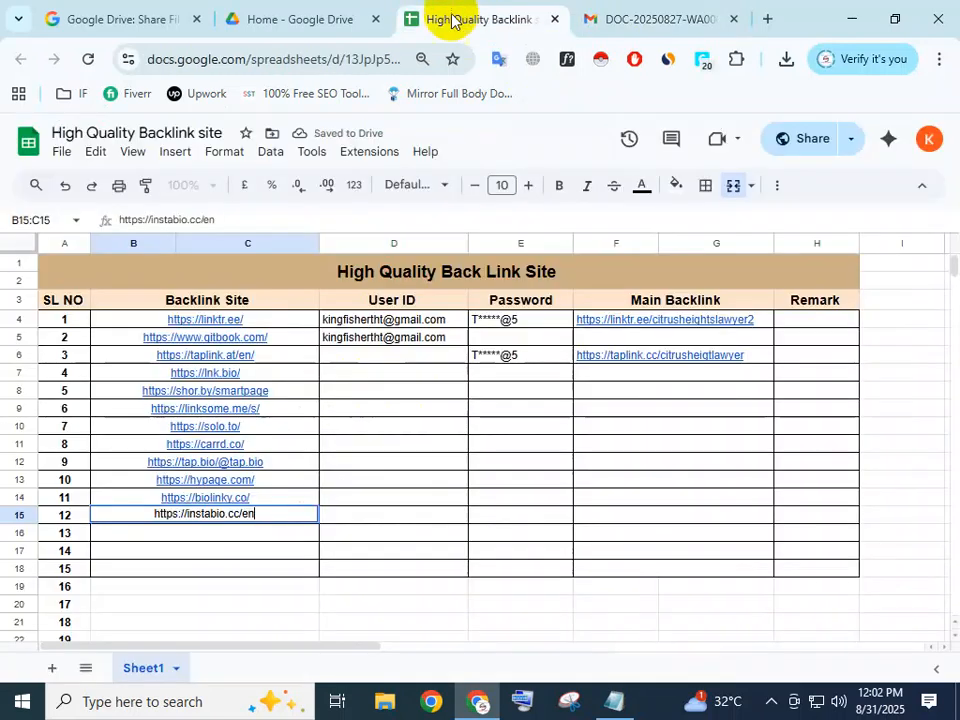
pyautogui.click(197, 533)
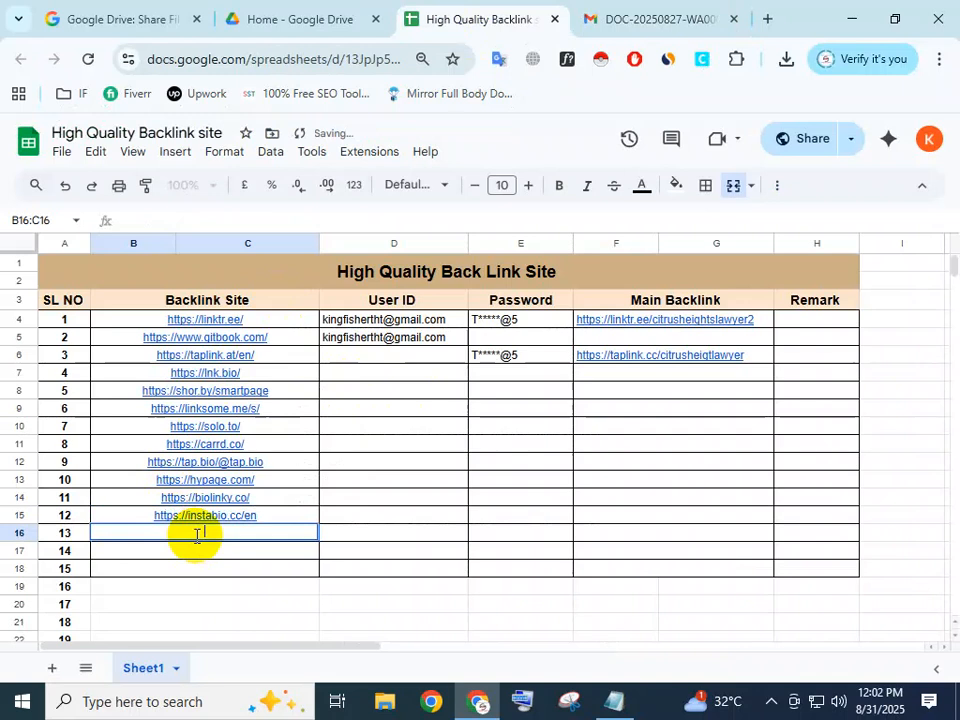
pyautogui.press('Return')
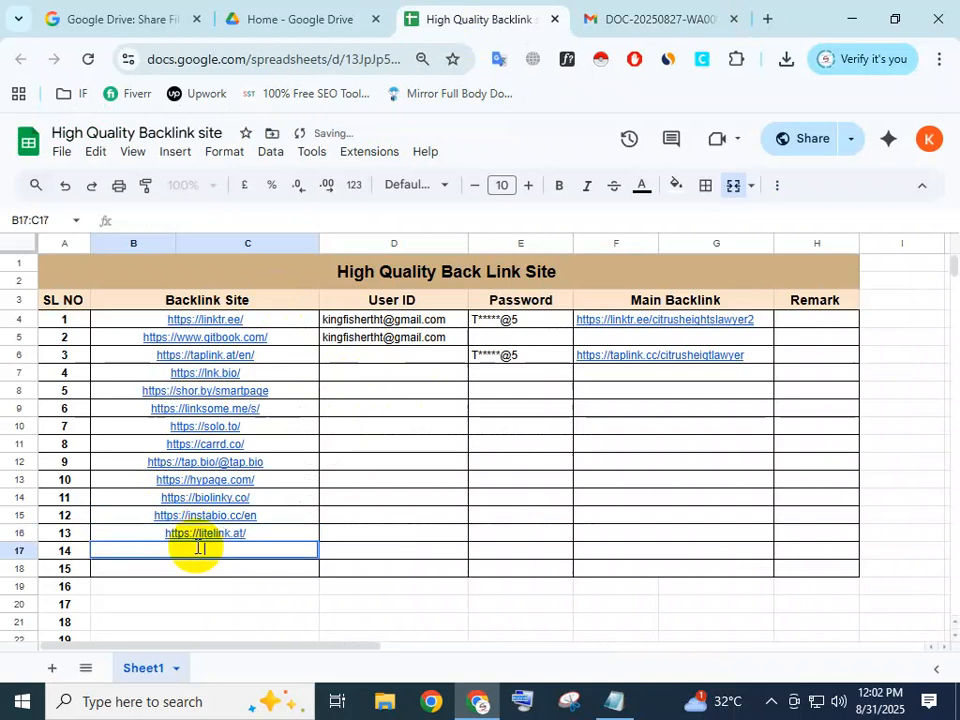
pyautogui.click(660, 18)
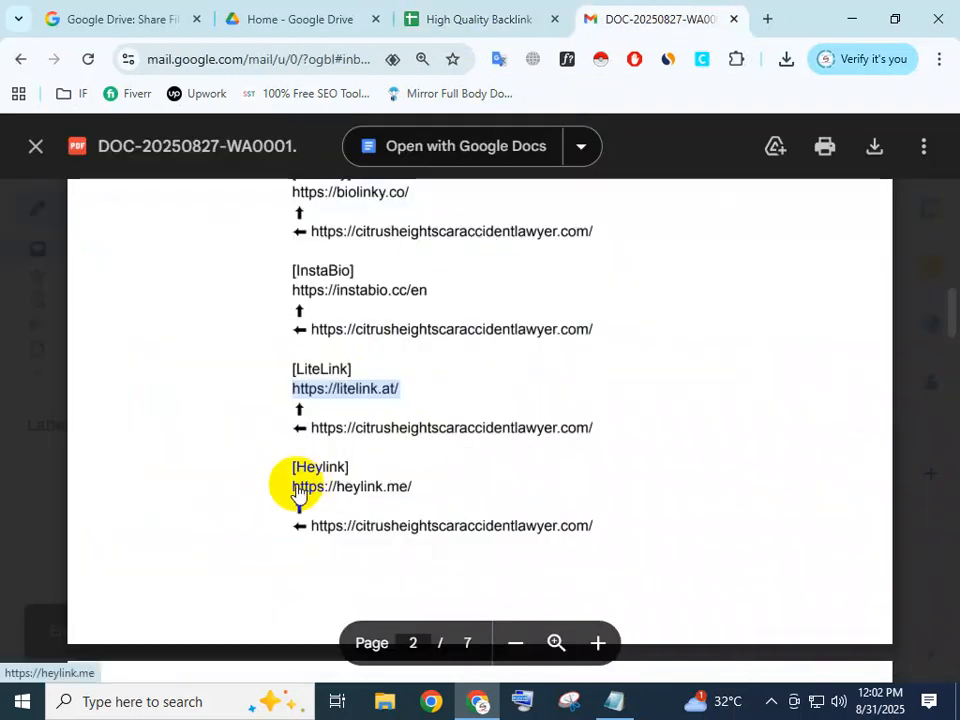
pyautogui.moveTo(287, 483); pyautogui.dragTo(420, 488)
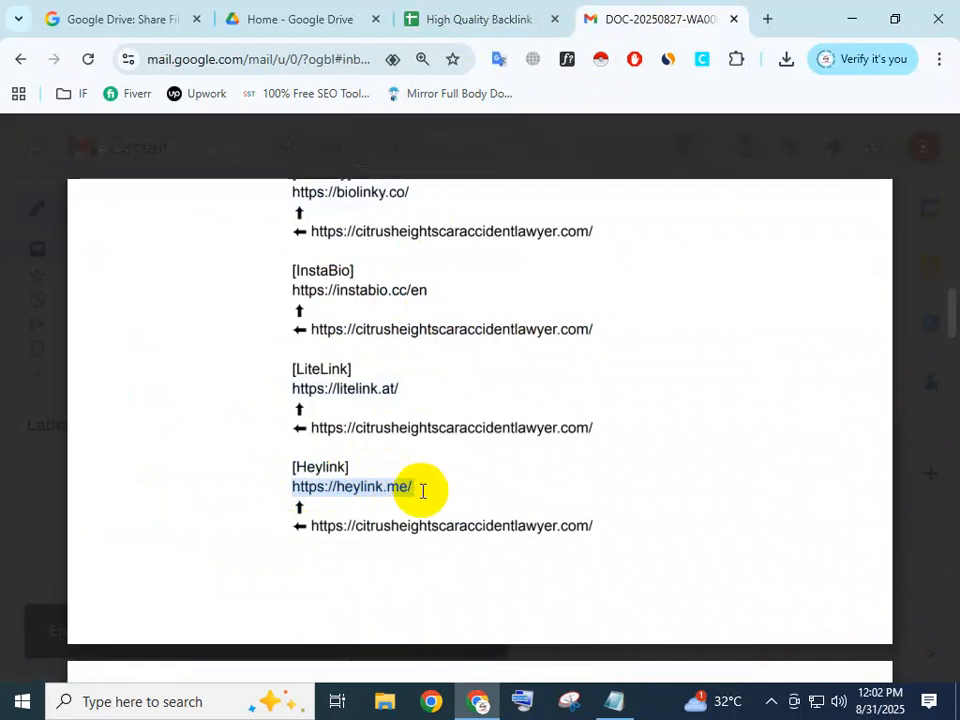
pyautogui.click(440, 14)
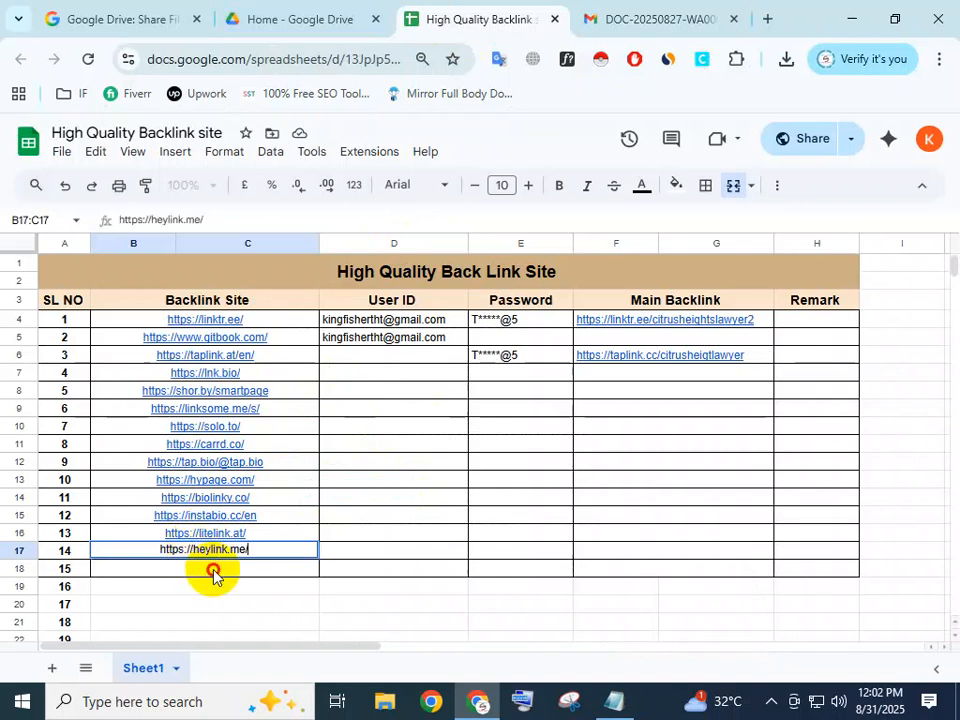
pyautogui.press('Return')
pyautogui.click(591, 17)
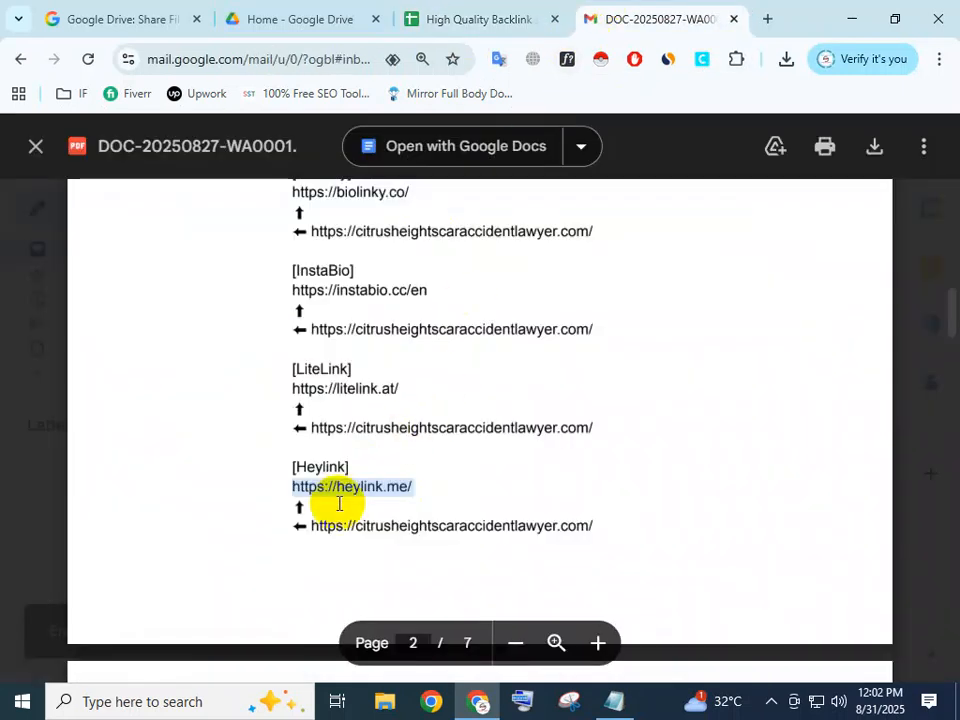
pyautogui.scroll(-5, 336, 497)
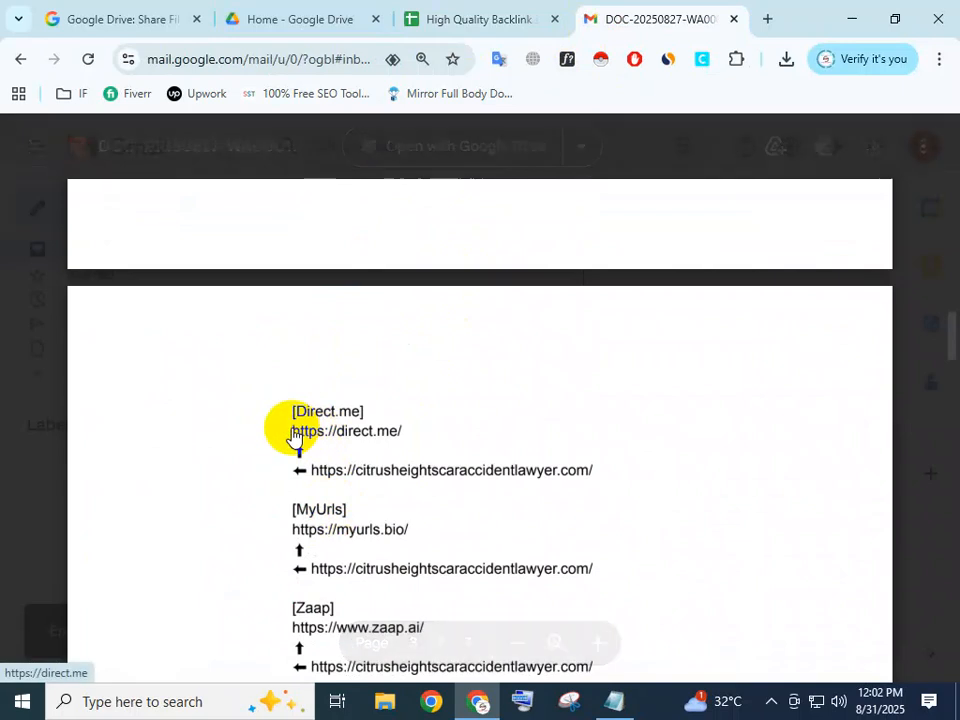
pyautogui.moveTo(294, 431); pyautogui.dragTo(424, 427)
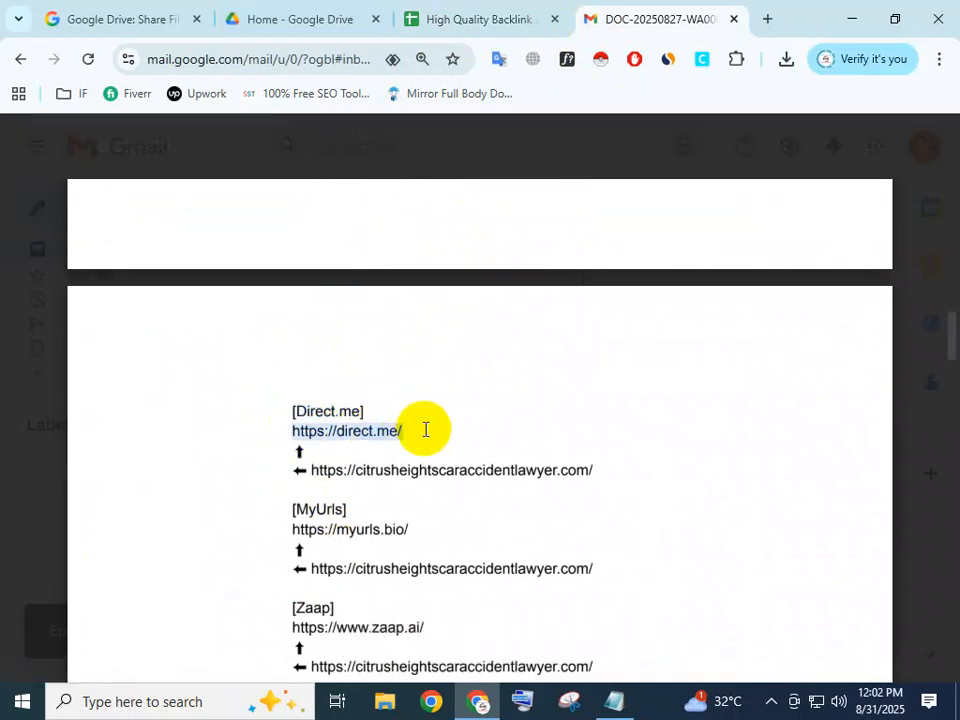
pyautogui.click(480, 19)
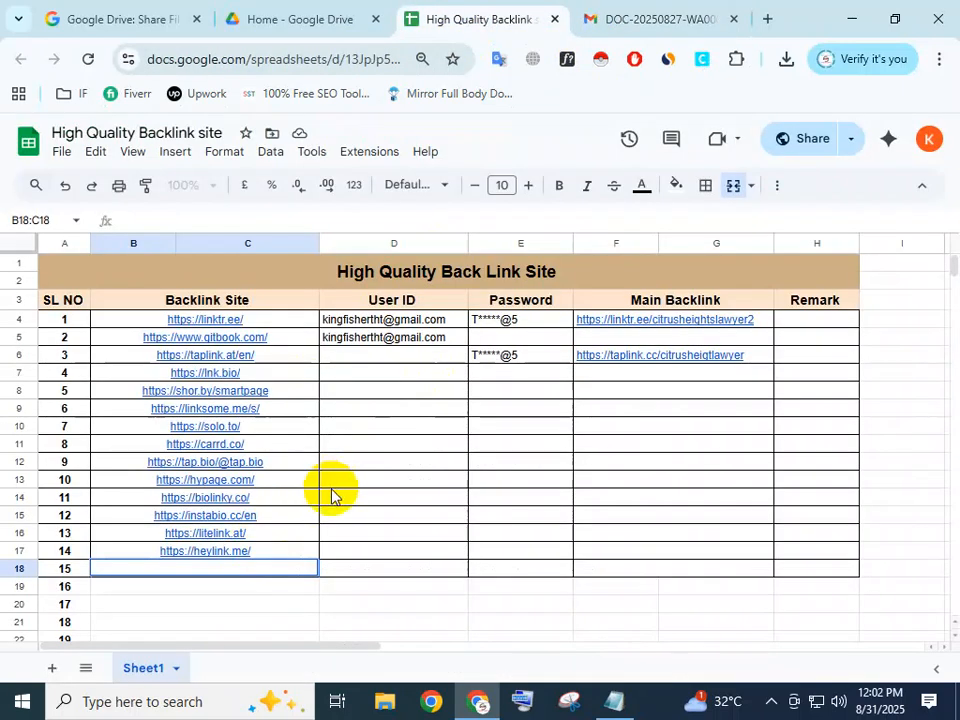
pyautogui.doubleClick(270, 564)
pyautogui.scroll(-1, 270, 564)
pyautogui.click(338, 403)
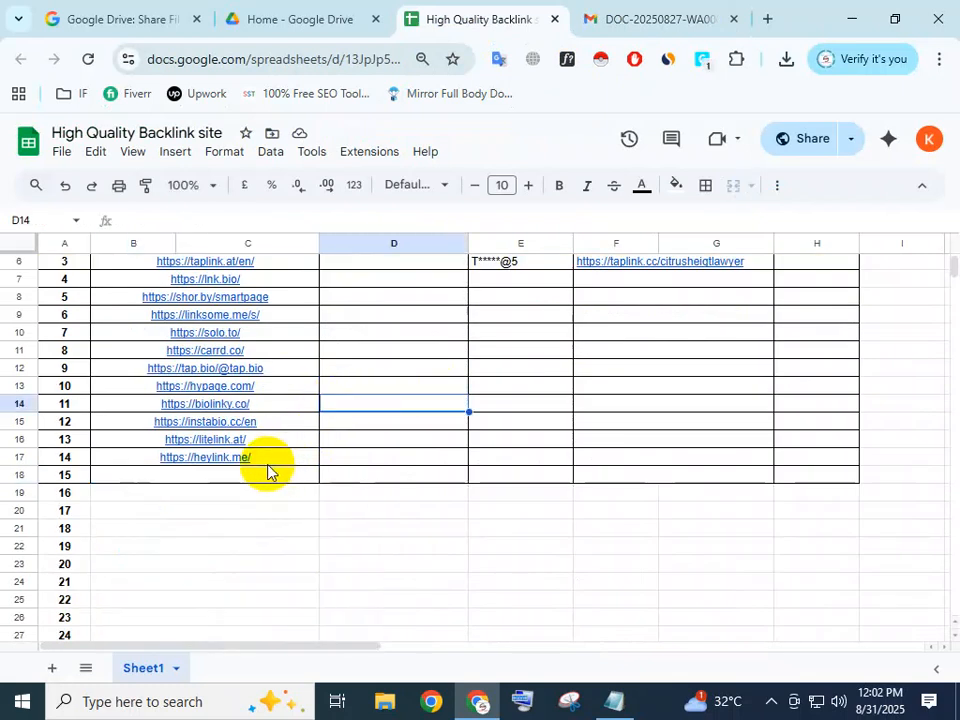
pyautogui.click(215, 471)
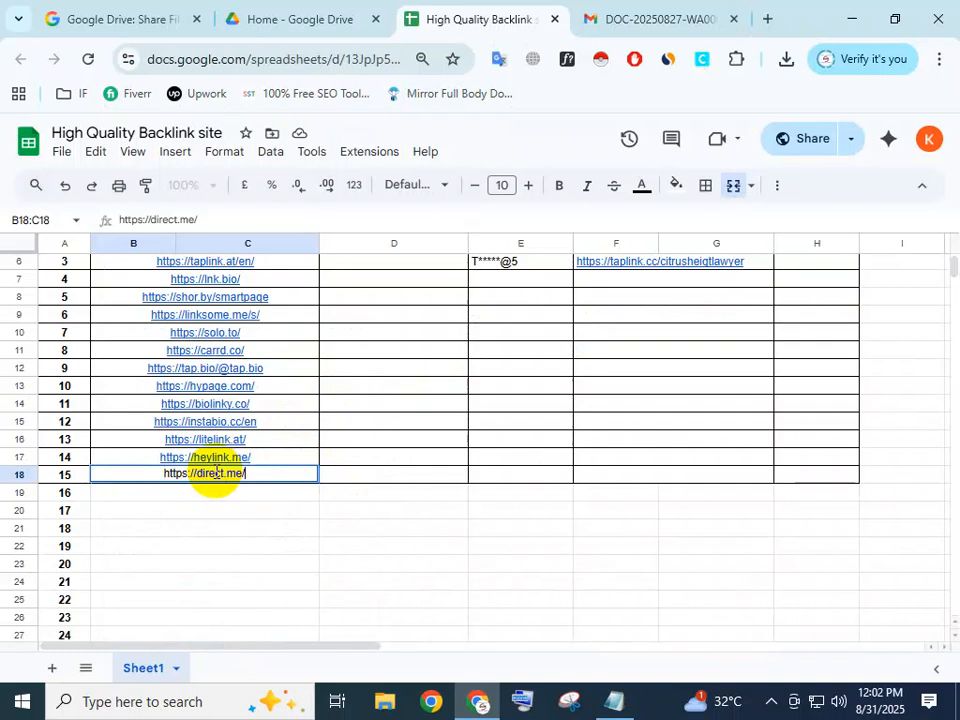
pyautogui.click(377, 499)
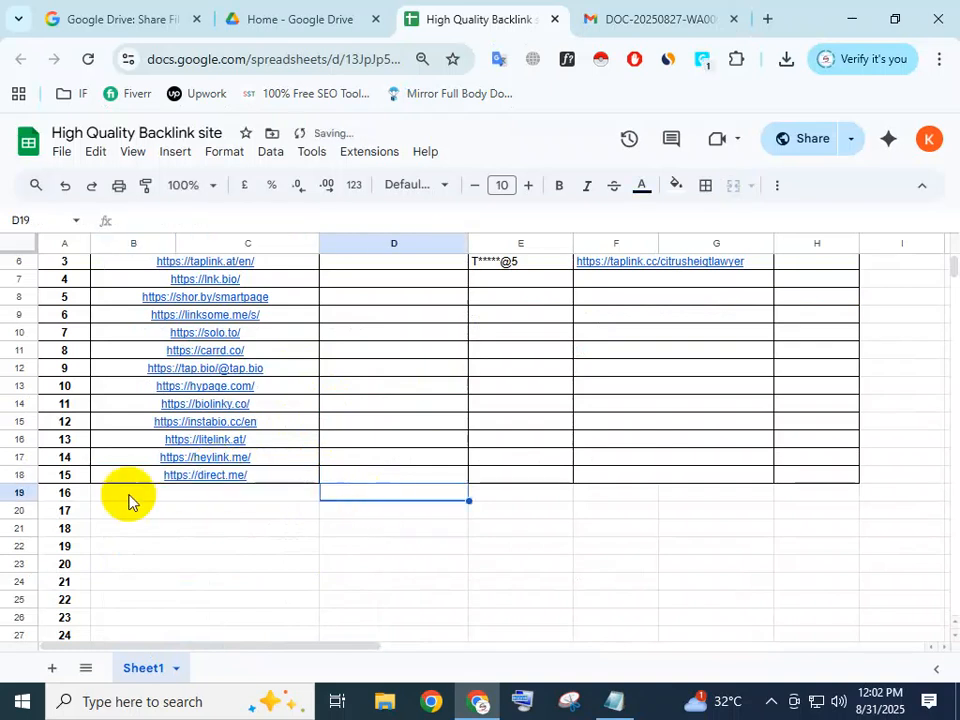
pyautogui.scroll(2, 249, 400)
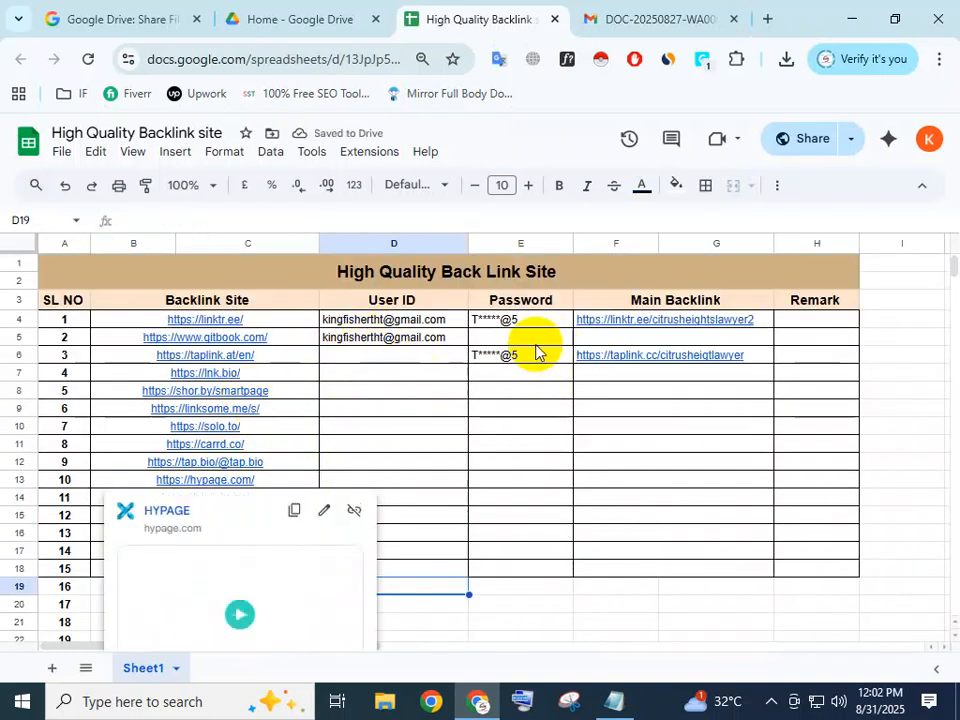
# Clear the Password cell for serial number 3.
pyautogui.click(507, 340)
pyautogui.click(351, 337)
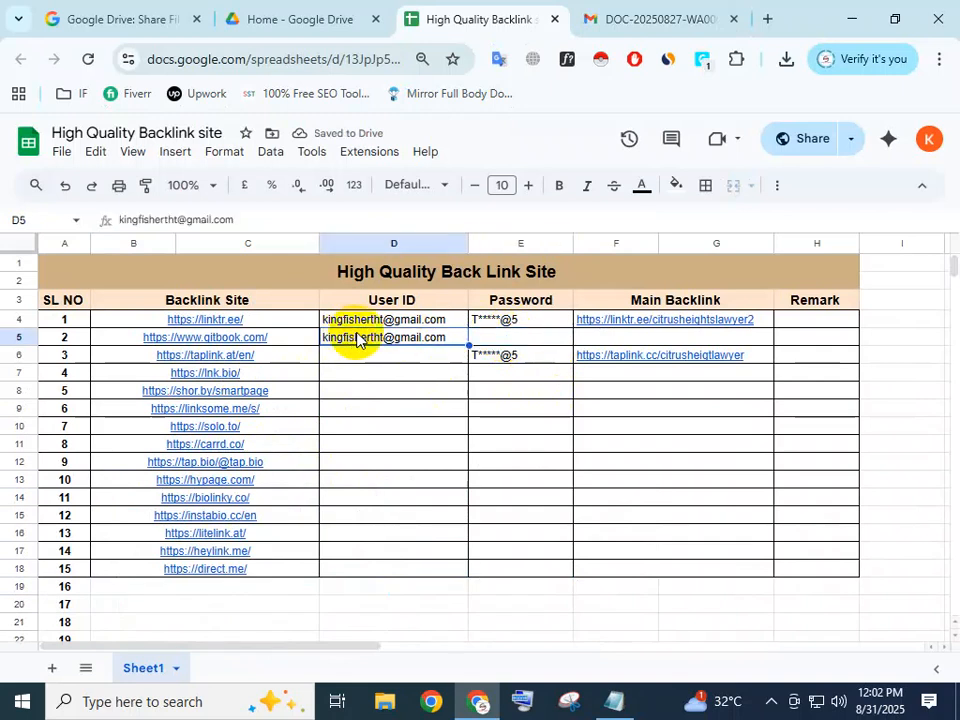
pyautogui.click(550, 342)
pyautogui.click(523, 358)
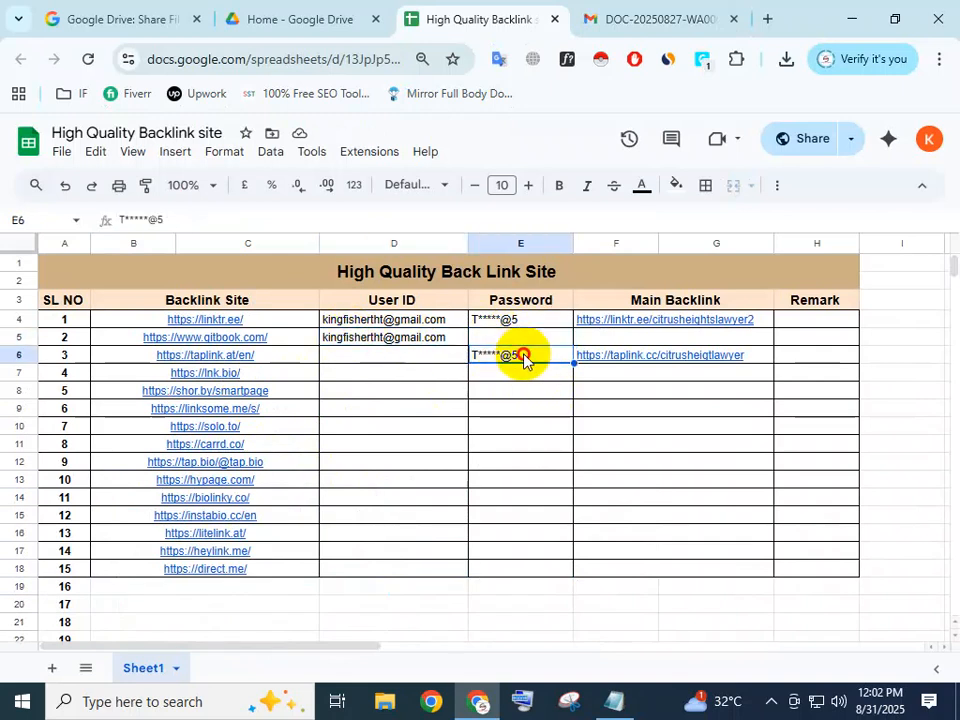
pyautogui.moveTo(525, 355); pyautogui.dragTo(428, 362)
pyautogui.press('BackSpace')
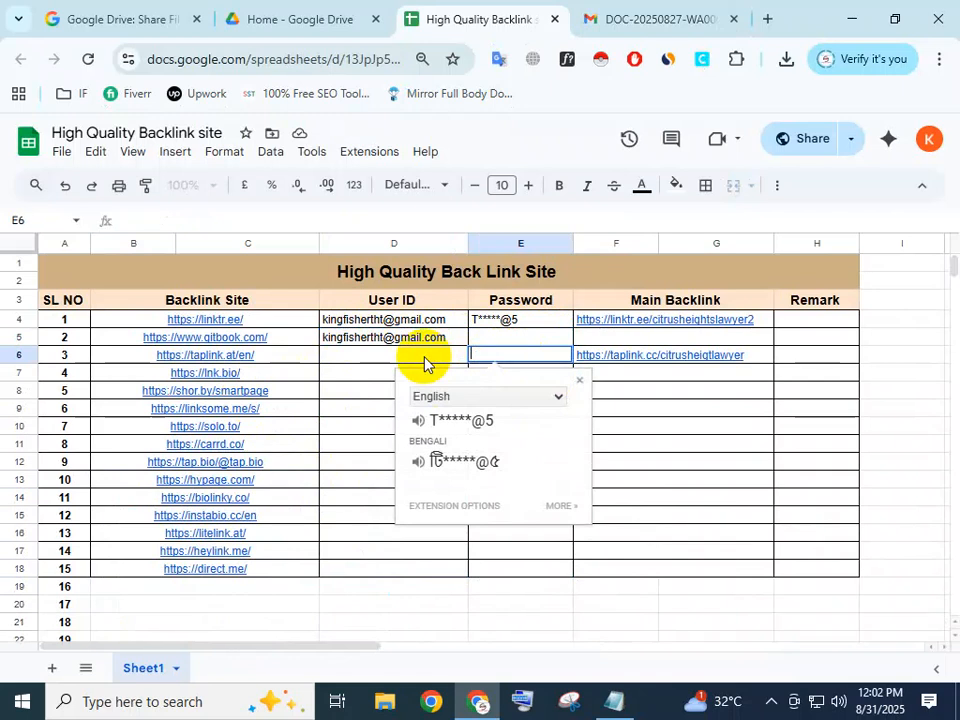
pyautogui.click(544, 342)
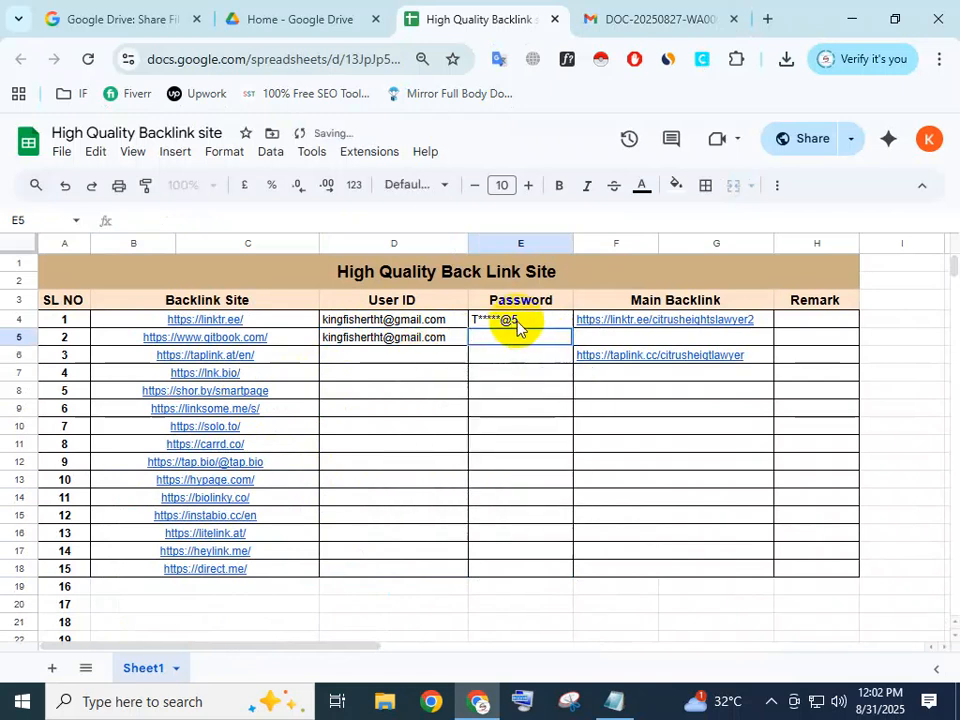
# Fill the password entry of serial number 1 down into the Password cell for serial number 2.
pyautogui.click(568, 325)
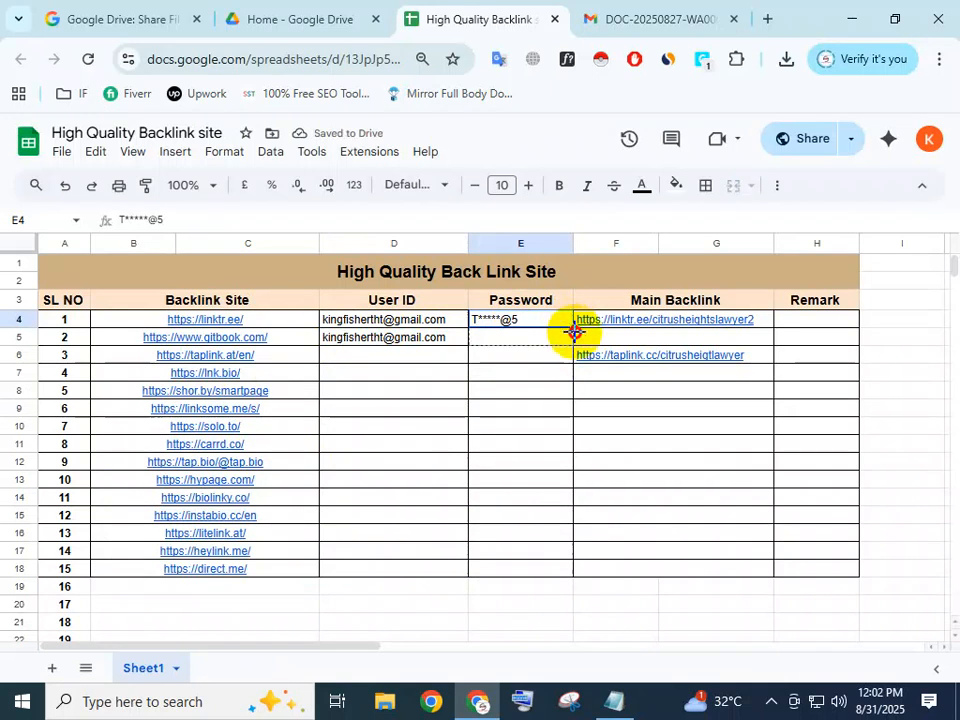
pyautogui.moveTo(573, 343); pyautogui.dragTo(574, 344)
pyautogui.click(604, 410)
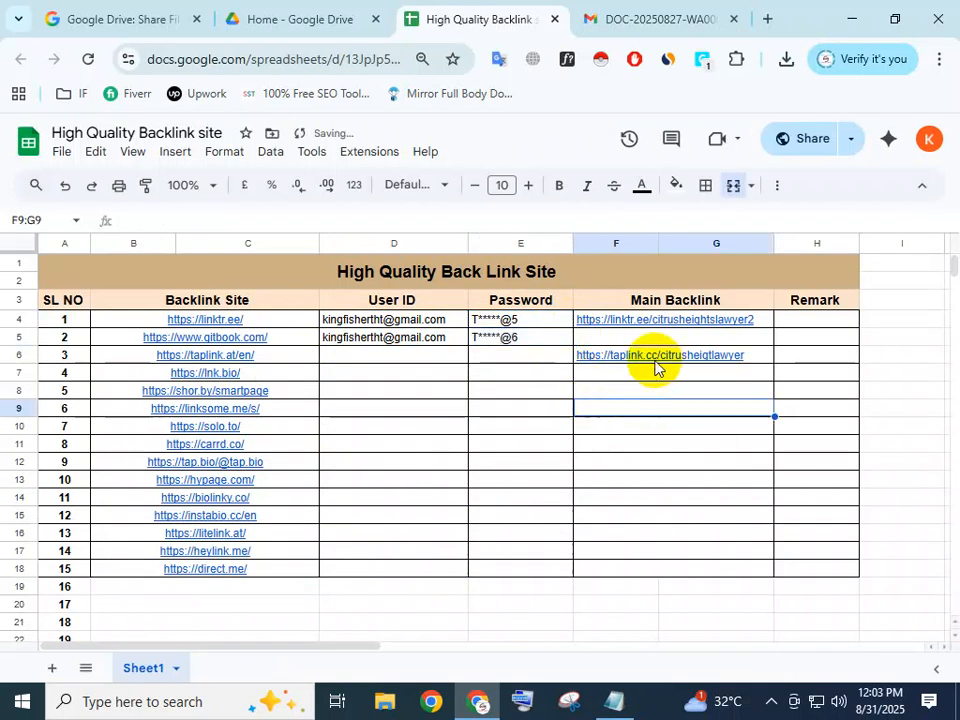
pyautogui.doubleClick(526, 340)
pyautogui.moveTo(525, 338); pyautogui.dragTo(476, 340)
pyautogui.click(538, 383)
pyautogui.click(649, 439)
pyautogui.click(649, 439)
# Fill the password entry of serial number 2 down to serial number 3, and clear the Password cell for serial number 2.
pyautogui.click(569, 342)
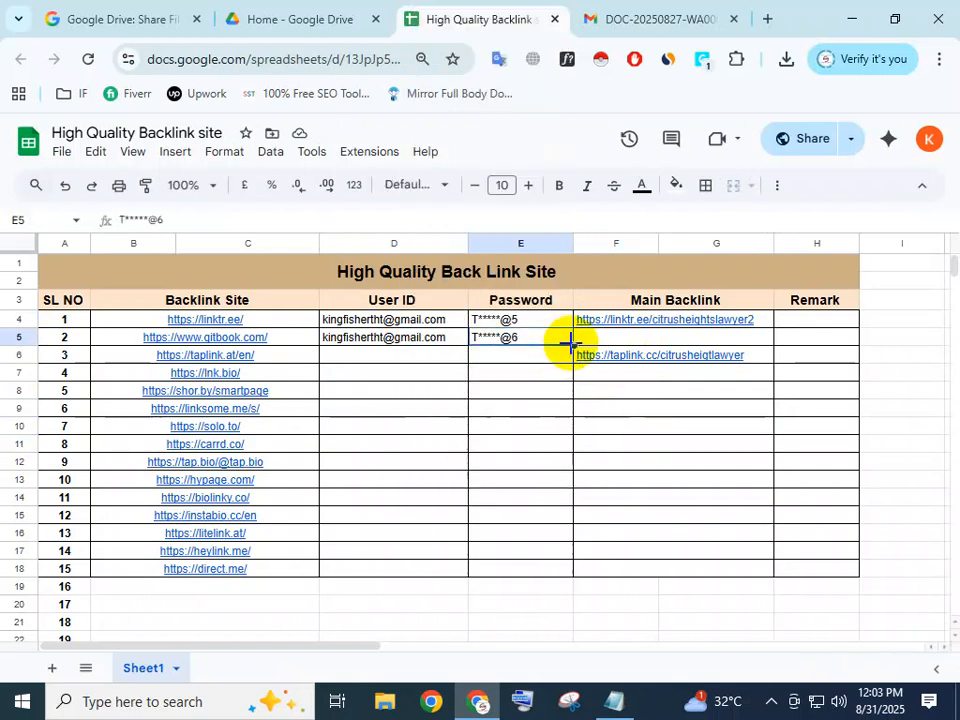
pyautogui.moveTo(574, 345); pyautogui.dragTo(574, 362)
pyautogui.click(624, 413)
pyautogui.click(547, 343)
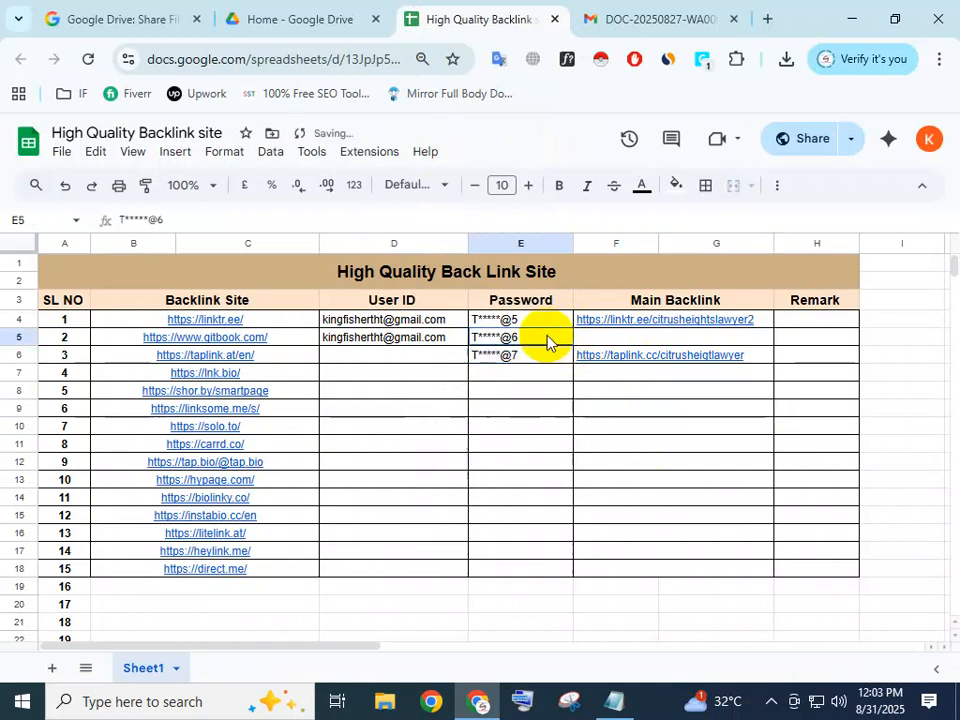
pyautogui.press('Delete')
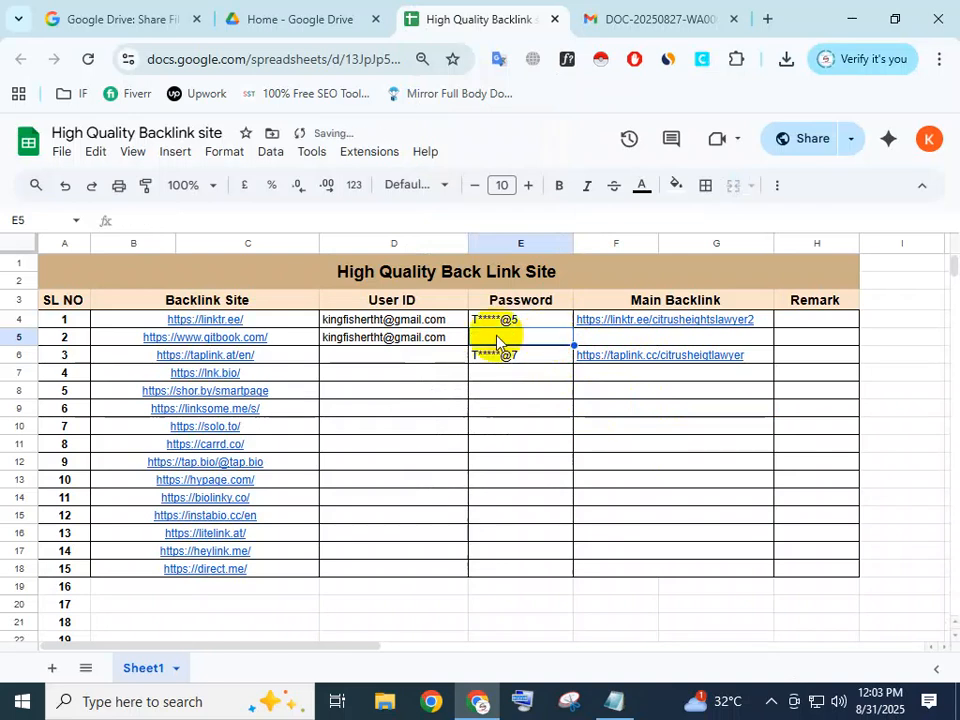
# Fill the User ID of serial number 2 down to serial number 3, and clear the User ID cell for serial number 2.
pyautogui.click(437, 328)
pyautogui.click(440, 338)
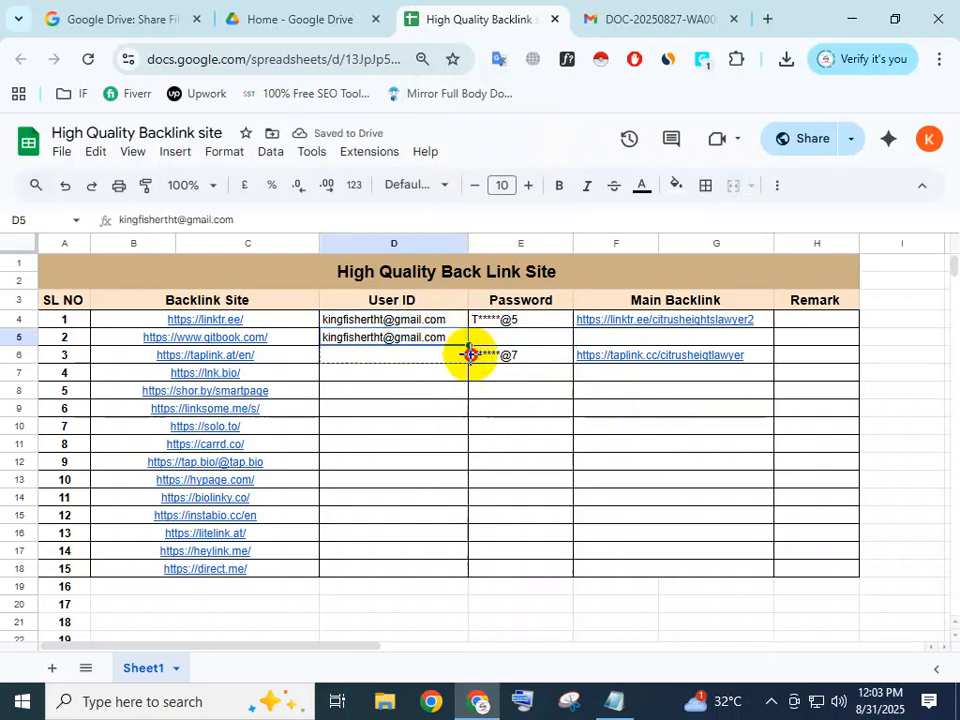
pyautogui.moveTo(472, 360); pyautogui.dragTo(472, 362)
pyautogui.click(559, 414)
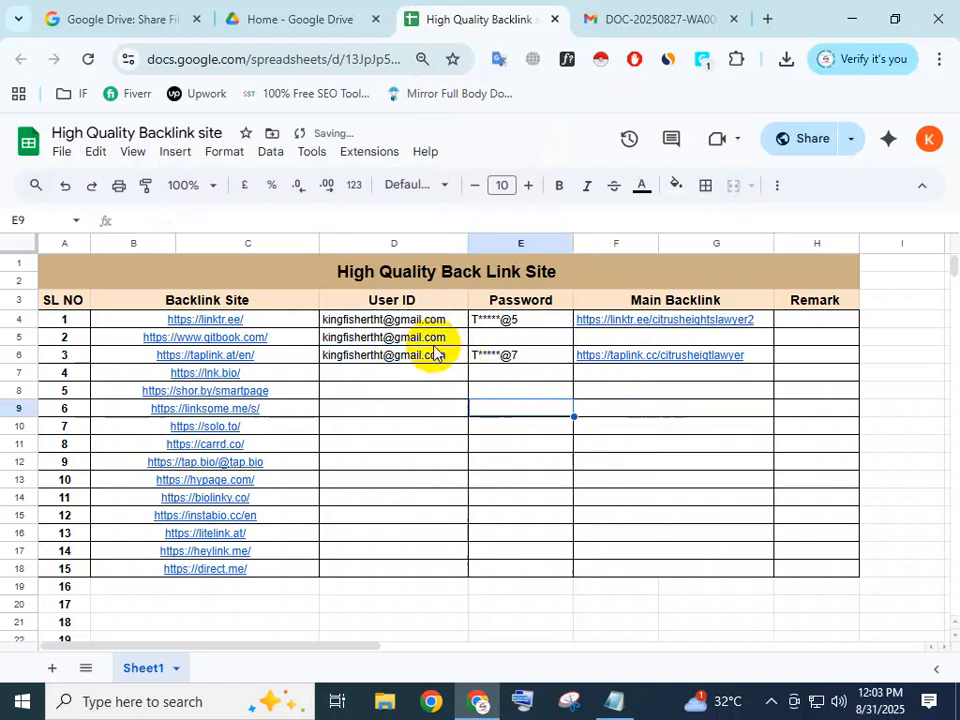
pyautogui.click(433, 341)
pyautogui.press('Delete')
pyautogui.click(525, 406)
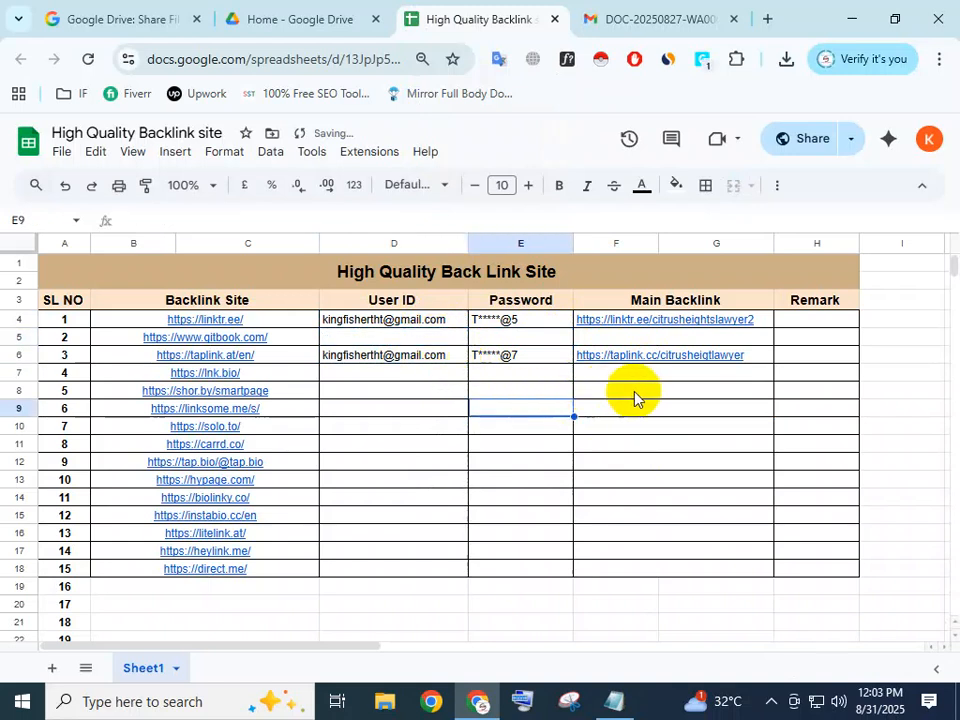
pyautogui.click(634, 392)
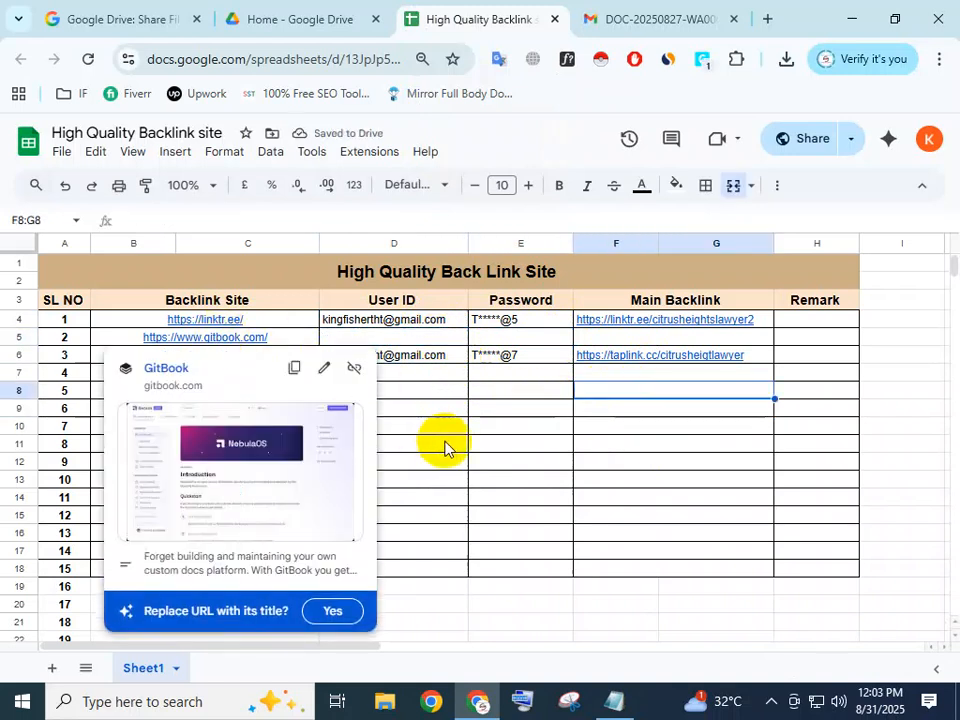
pyautogui.click(445, 449)
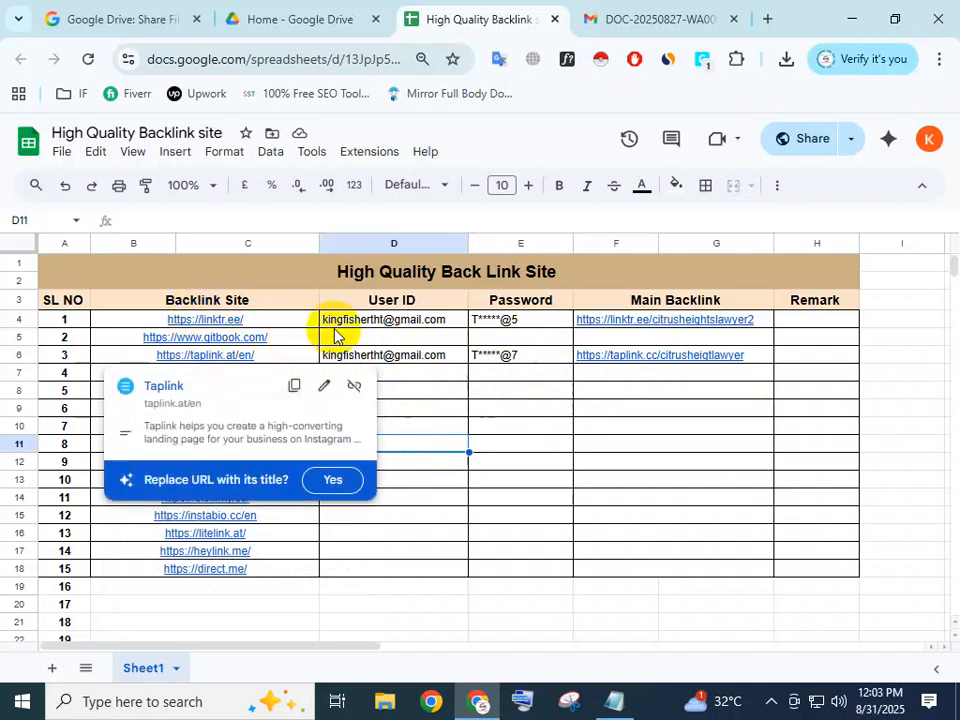
pyautogui.click(288, 341)
pyautogui.click(461, 447)
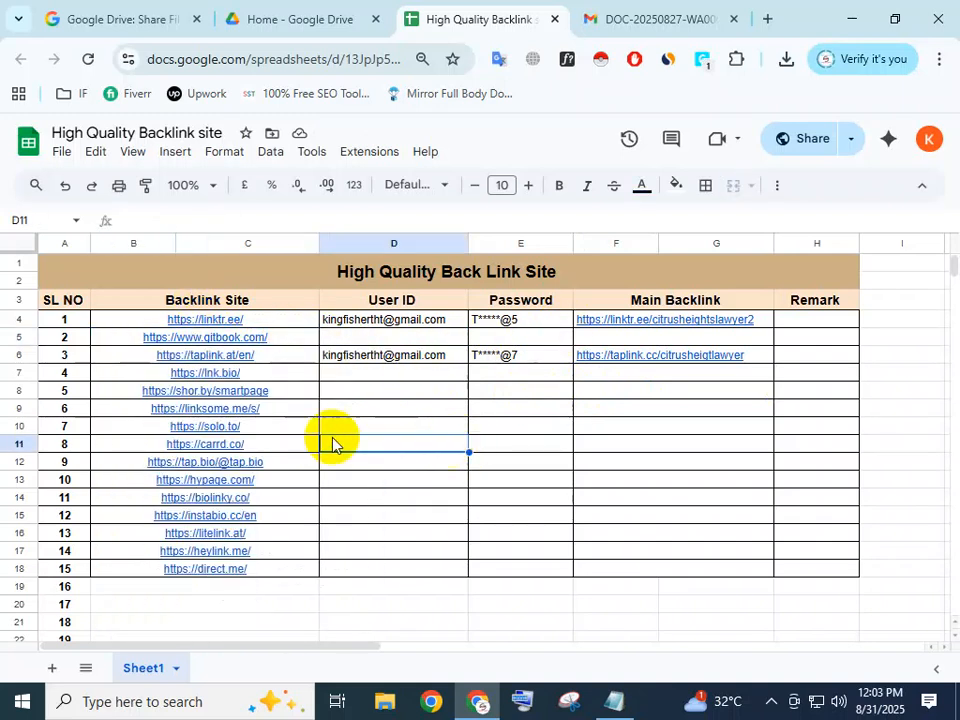
pyautogui.moveTo(245, 380)
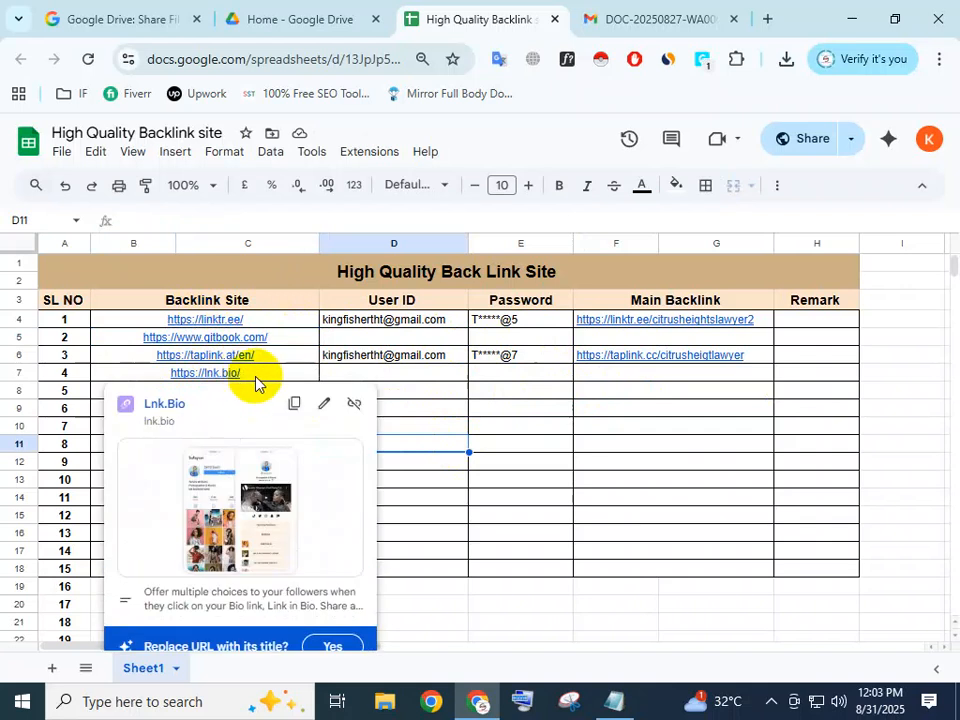
pyautogui.doubleClick(255, 378)
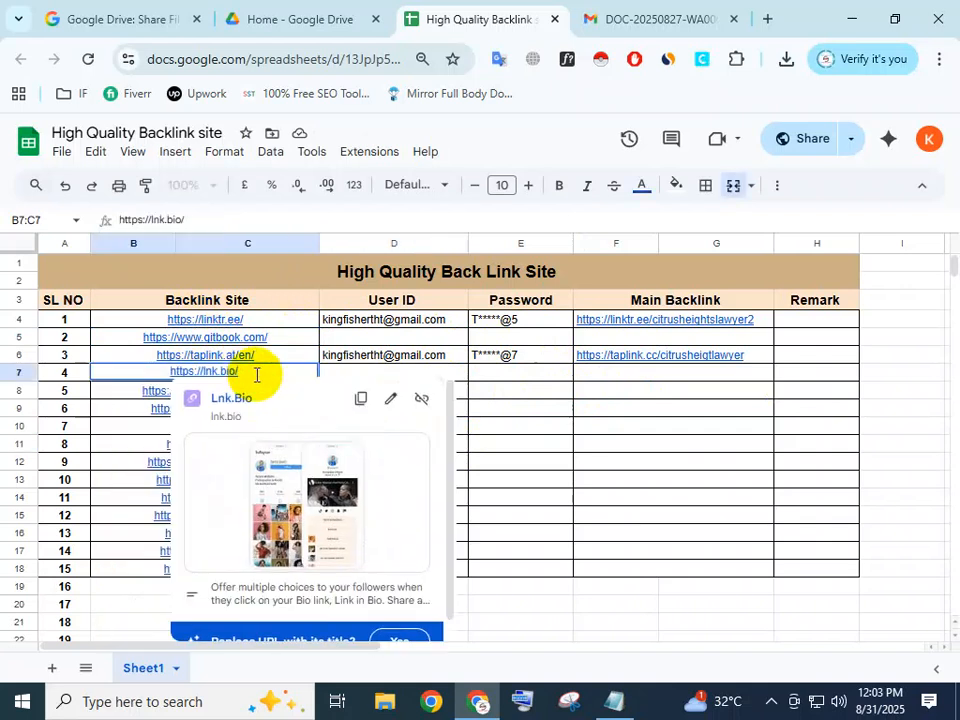
pyautogui.moveTo(256, 374); pyautogui.dragTo(150, 371)
pyautogui.hotkey('ctrl', 'c')
pyautogui.rightClick(205, 372)
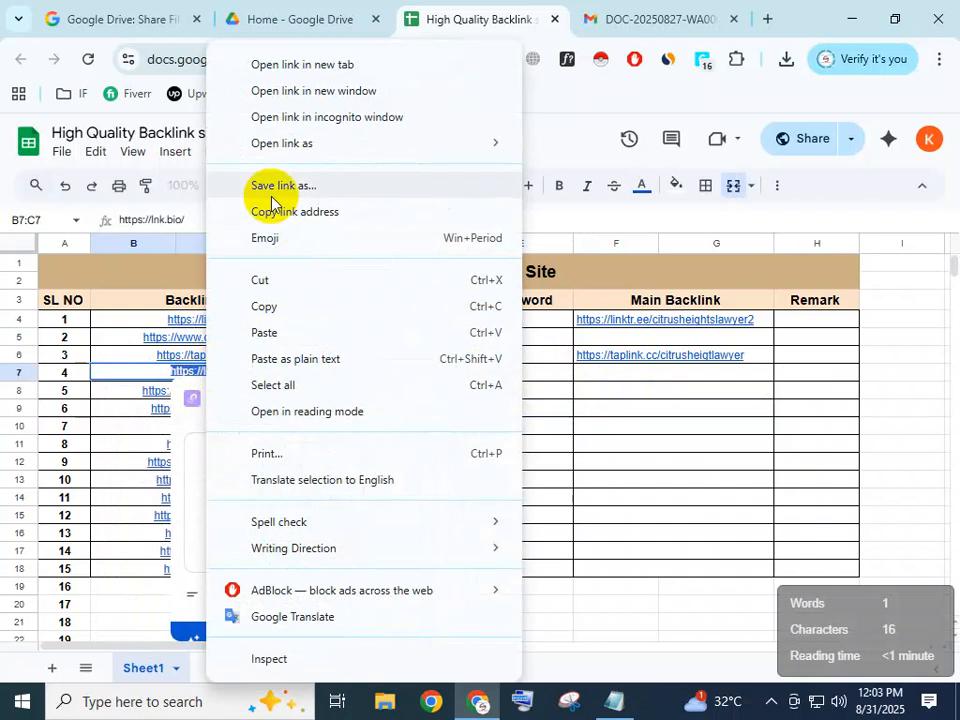
pyautogui.click(273, 306)
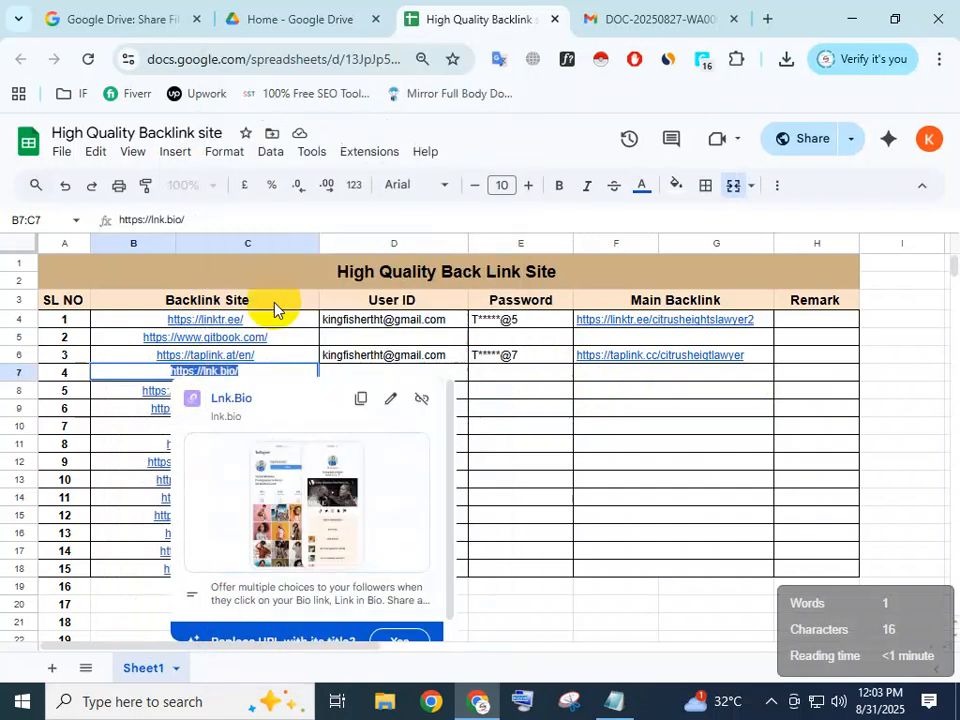
pyautogui.click(768, 19)
pyautogui.click(205, 55)
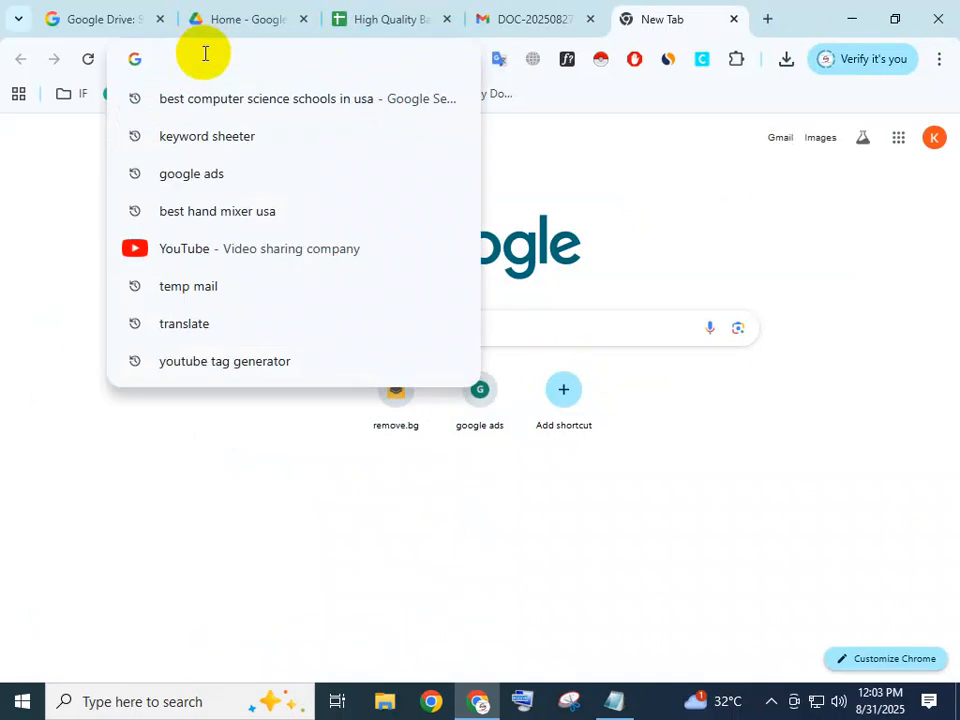
pyautogui.hotkey('ctrl', 'v')
pyautogui.press('Return')
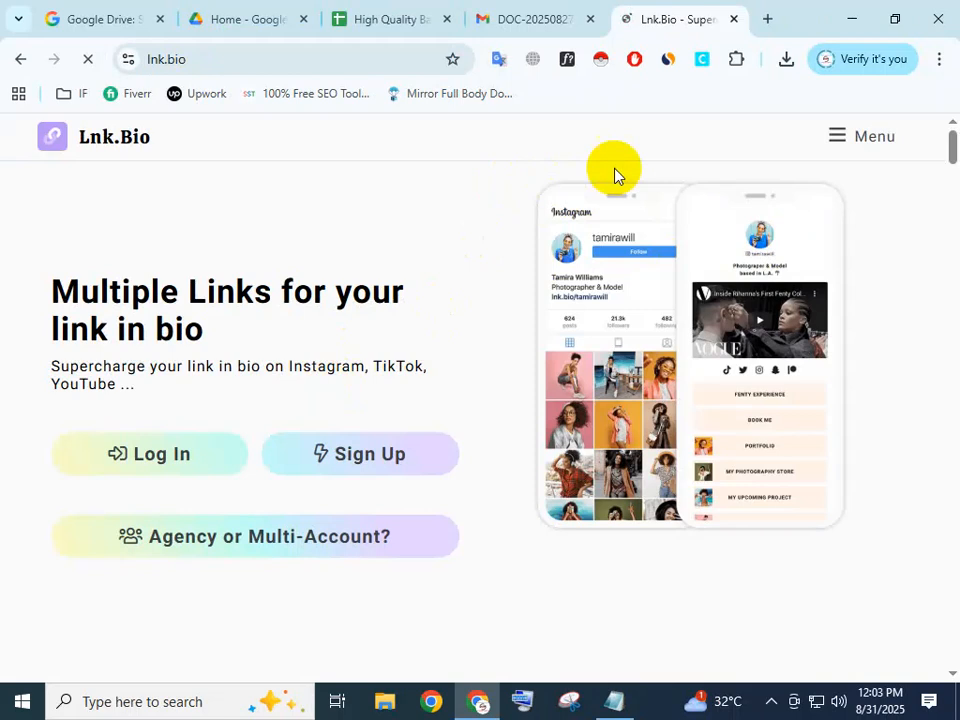
# Open the Lnk.Bio signup page and try to sign up with Google.
pyautogui.scroll(-1, 367, 360)
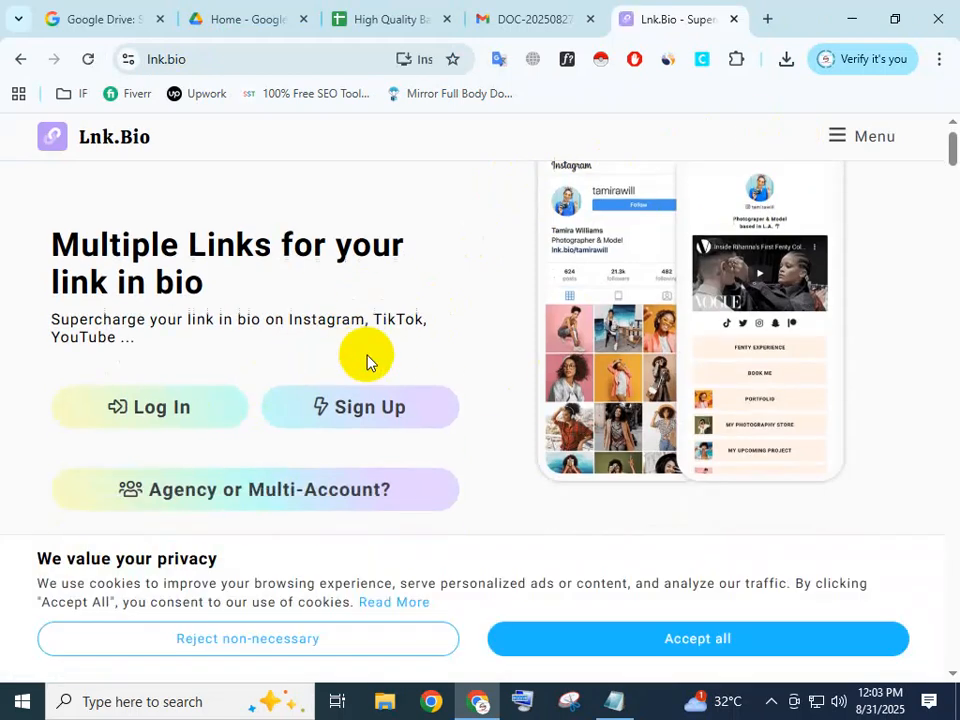
pyautogui.scroll(-3, 340, 440)
pyautogui.scroll(2, 300, 369)
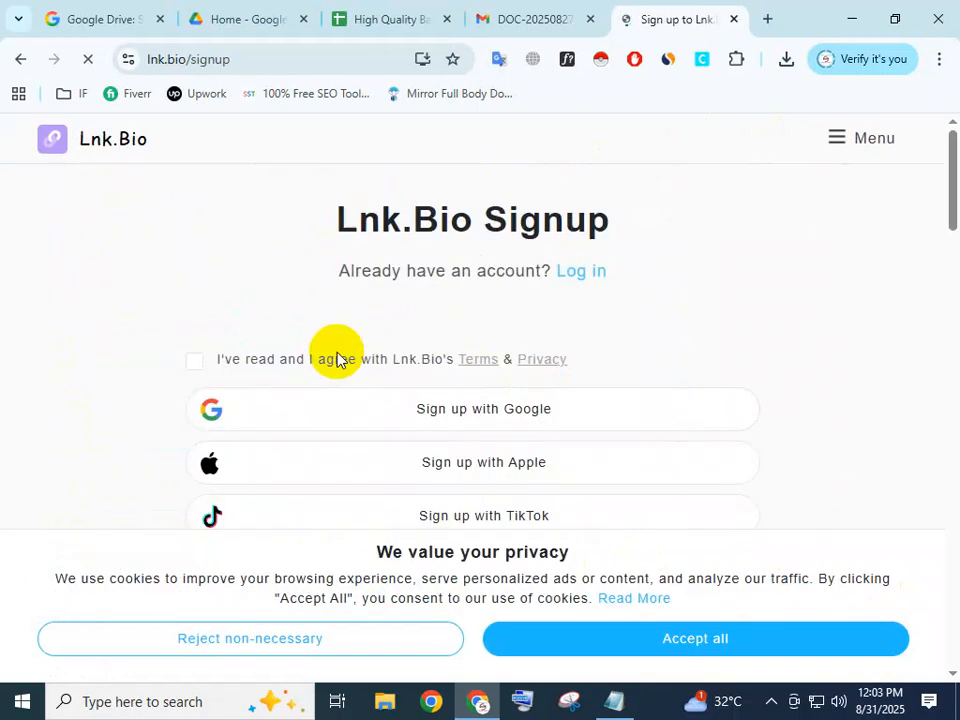
pyautogui.click(479, 408)
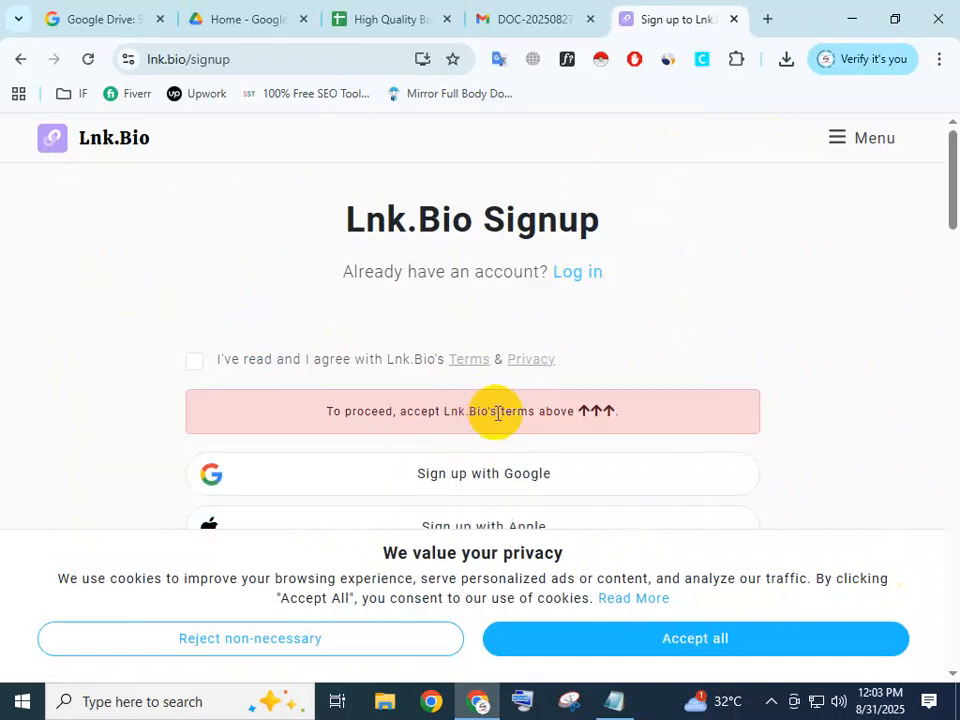
pyautogui.scroll(-2, 505, 420)
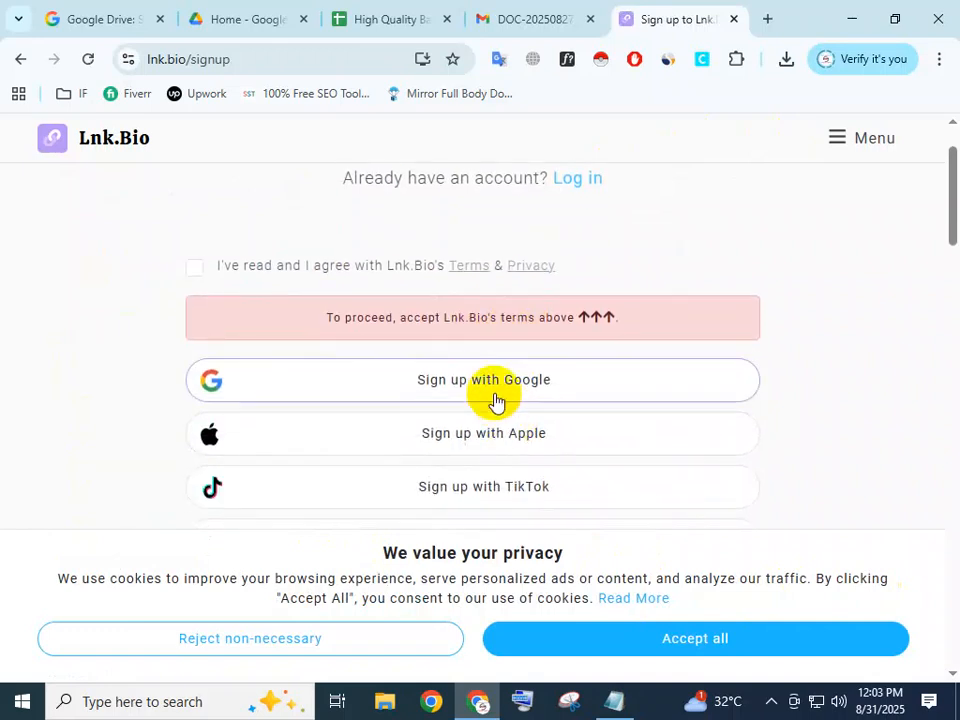
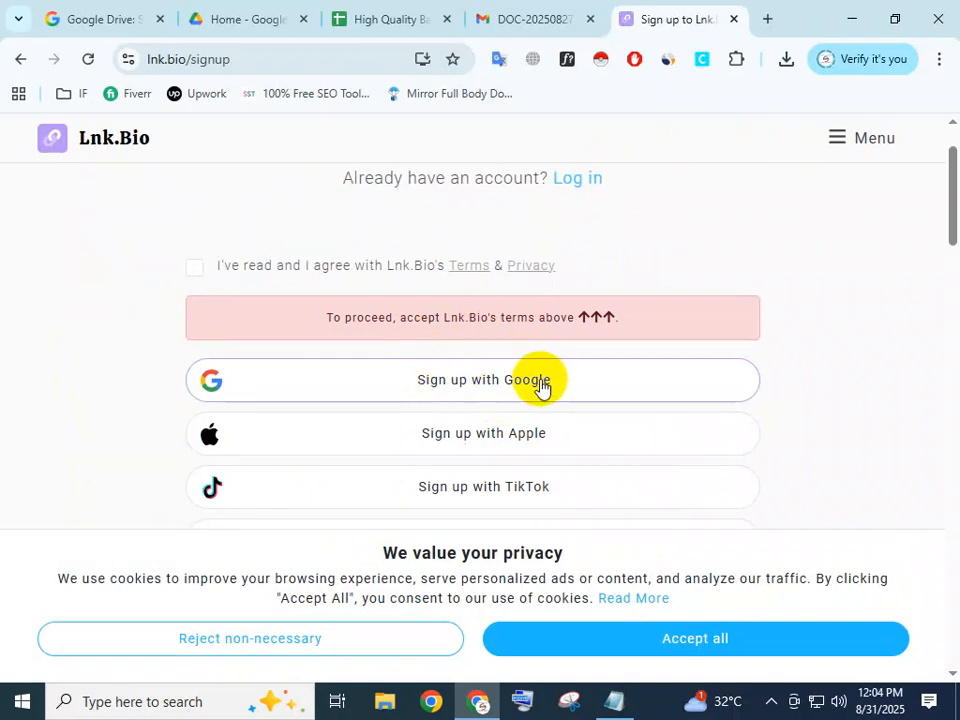
# Fill in the account email and the account password in the email signup form.
pyautogui.scroll(-3, 476, 461)
pyautogui.scroll(1, 469, 469)
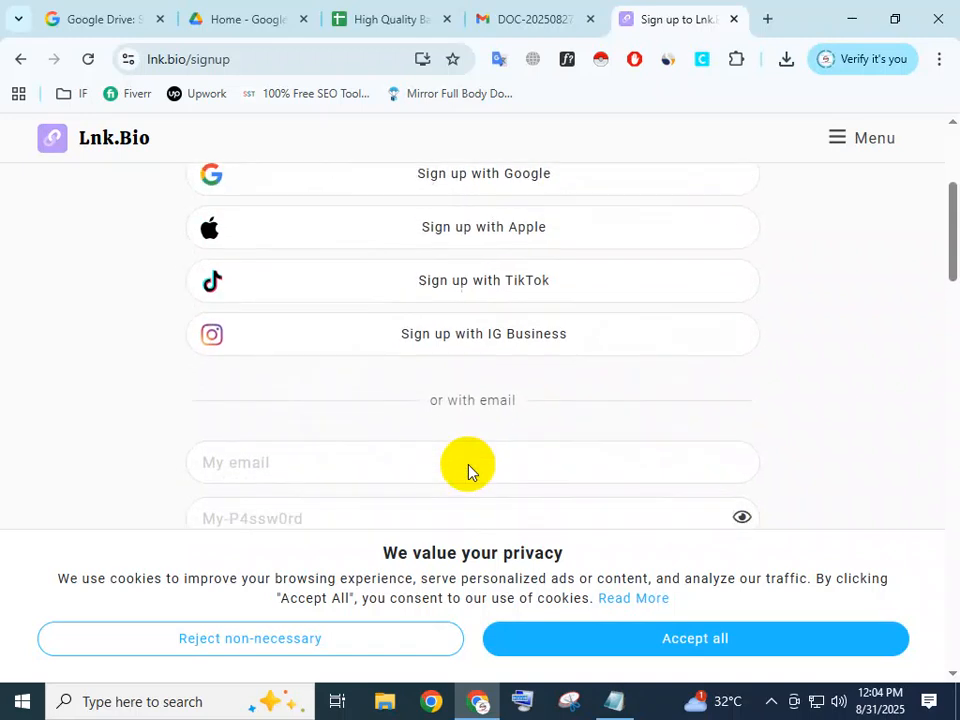
pyautogui.scroll(-2, 469, 469)
pyautogui.click(290, 283)
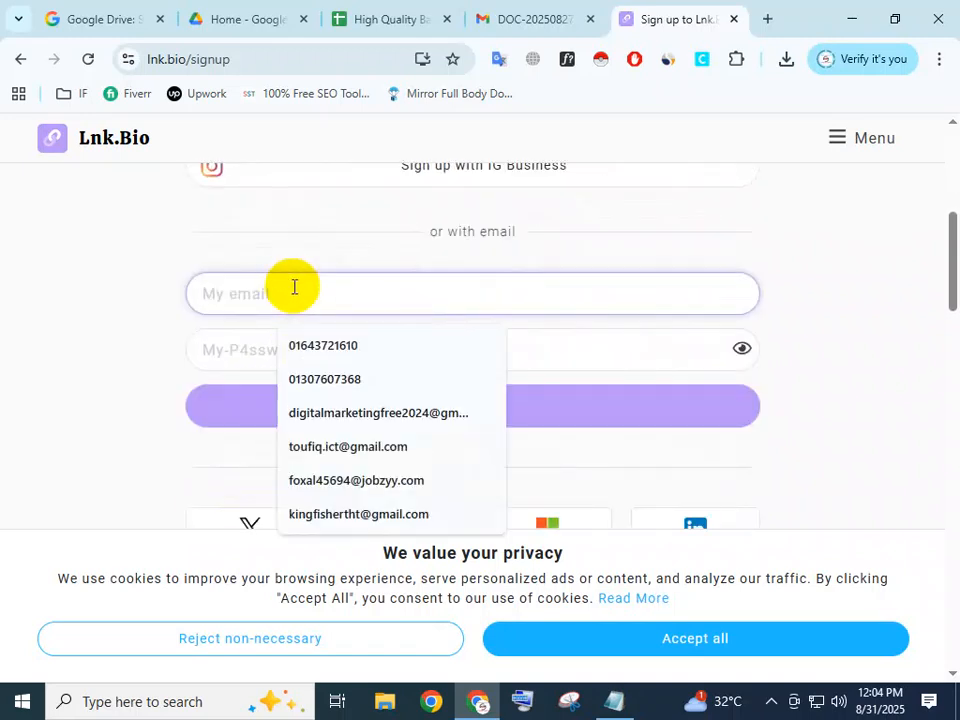
pyautogui.click(321, 514)
pyautogui.click(311, 347)
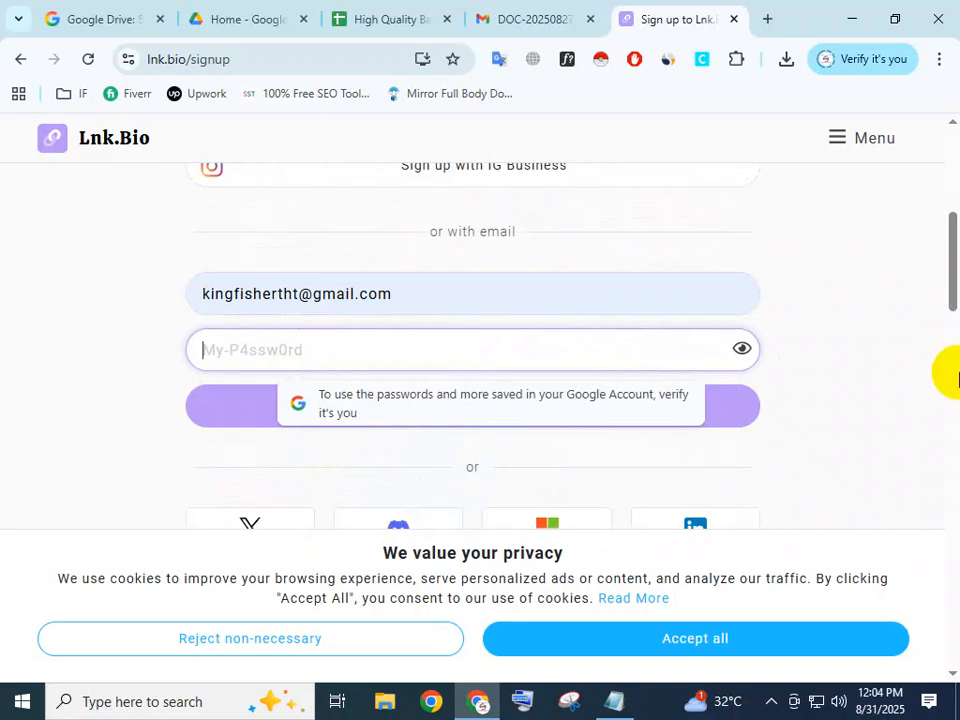
pyautogui.write('*******')
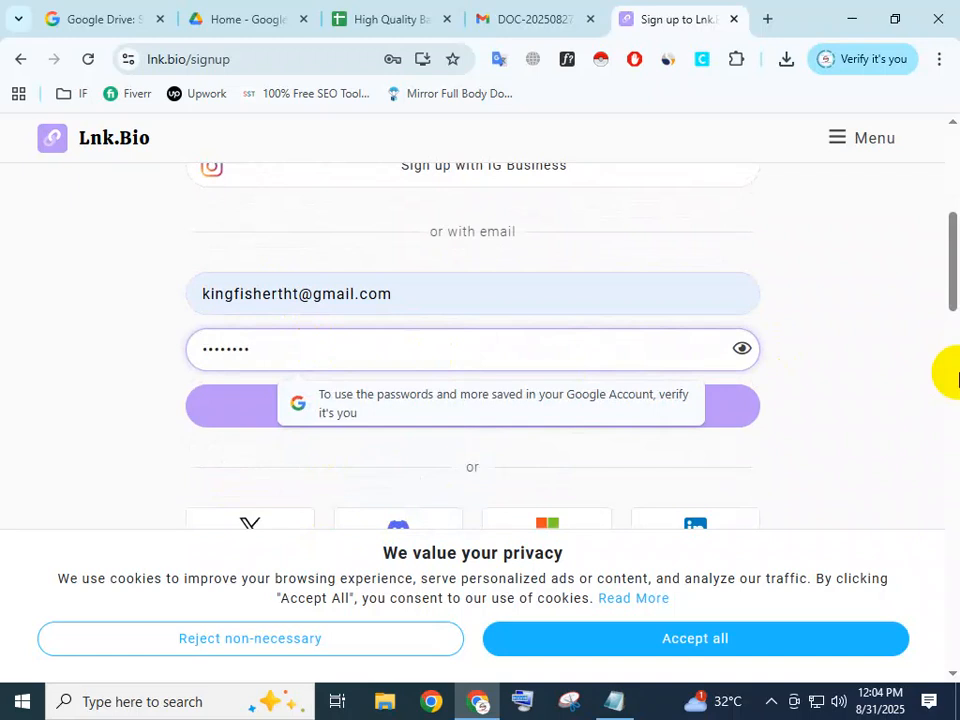
pyautogui.click(841, 383)
# Agree to Lnk.Bio's Terms & Privacy and submit the email signup form.
pyautogui.scroll(-3, 841, 381)
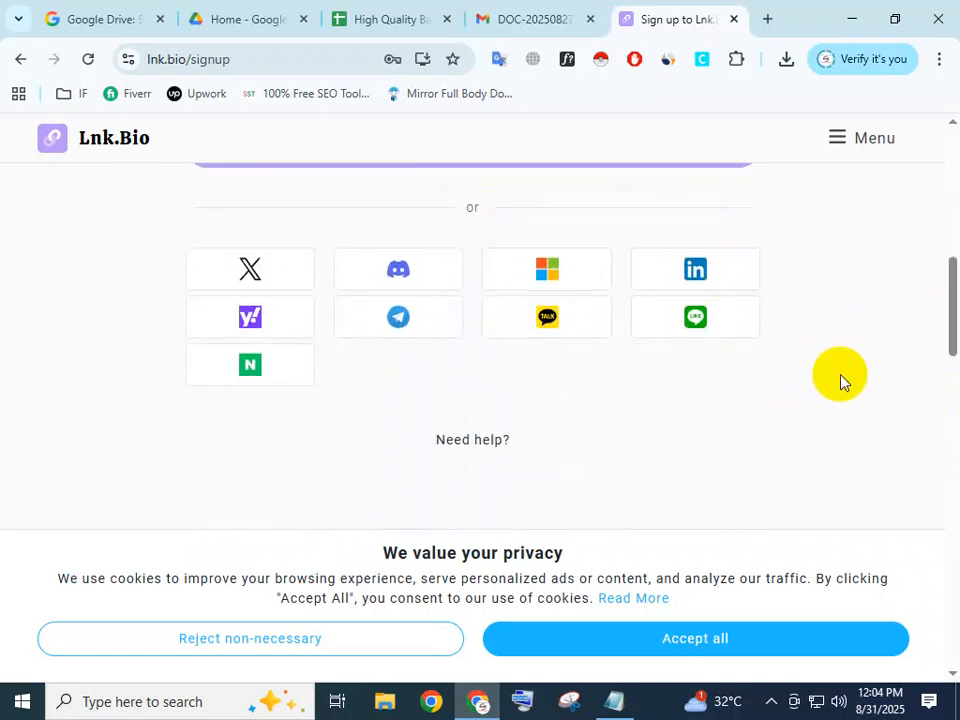
pyautogui.scroll(2, 517, 388)
pyautogui.click(480, 326)
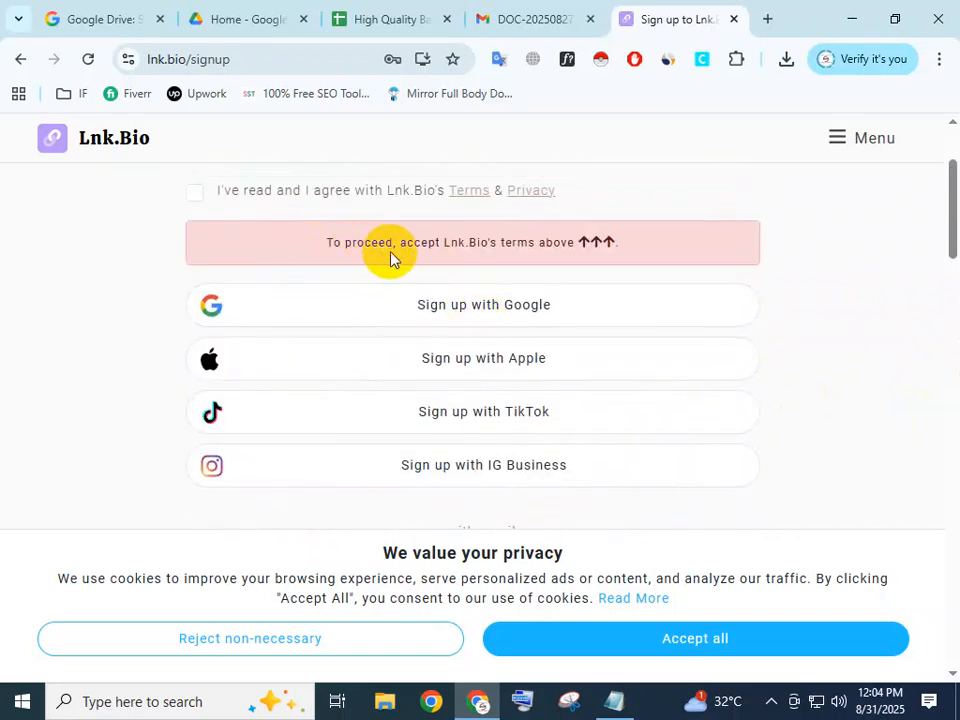
pyautogui.click(195, 193)
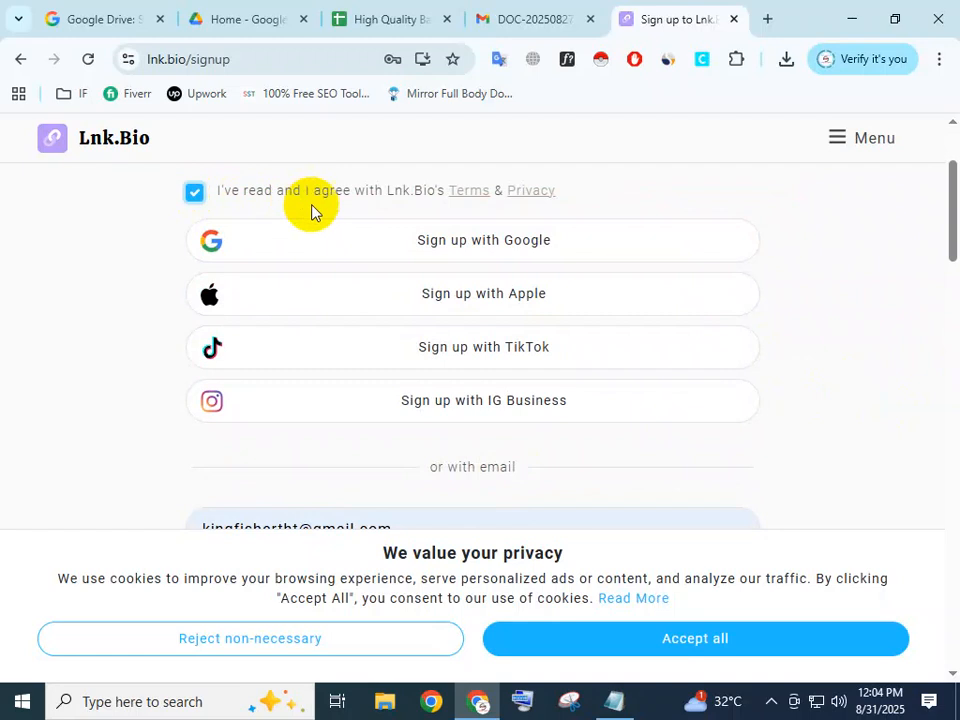
pyautogui.scroll(-2, 527, 350)
pyautogui.click(474, 450)
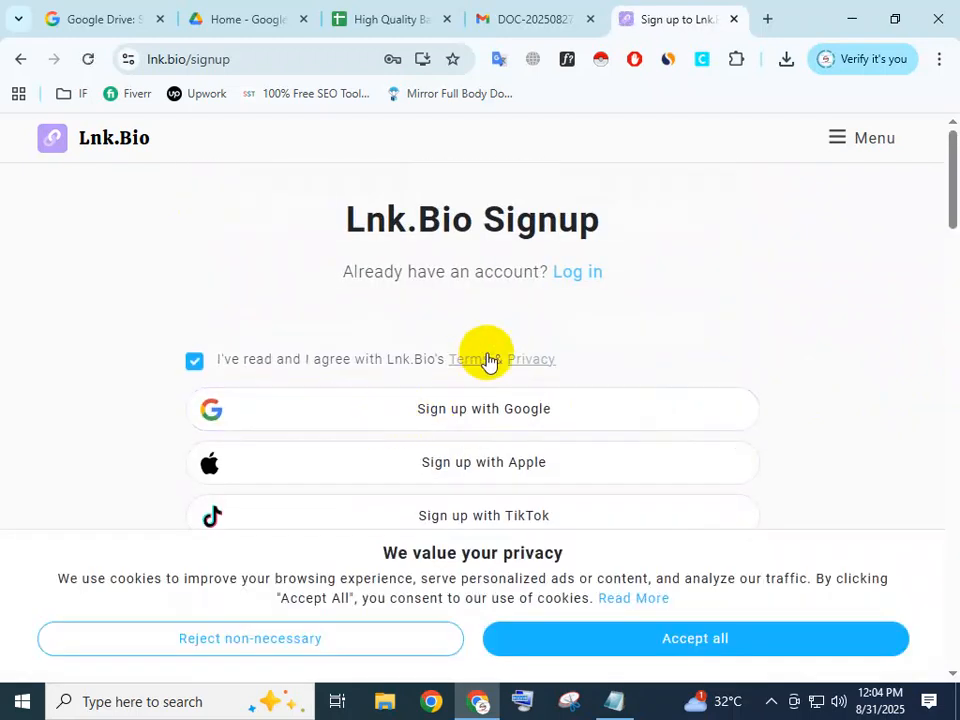
# Re-enter the account password in the email signup form.
pyautogui.scroll(-4, 499, 347)
pyautogui.scroll(-3, 495, 358)
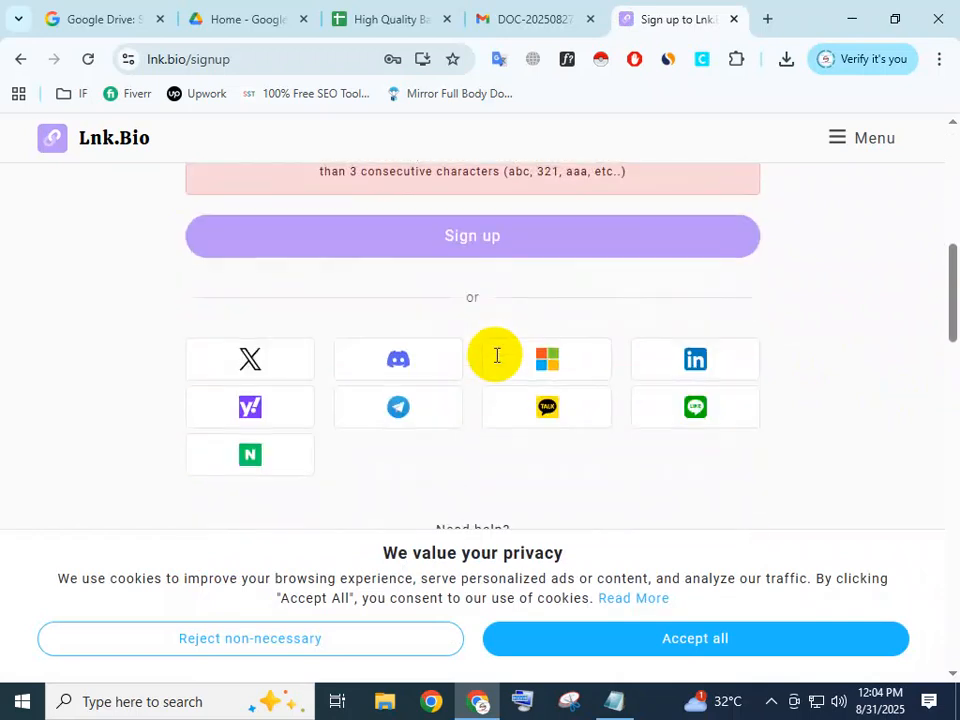
pyautogui.scroll(2, 495, 360)
pyautogui.click(303, 288)
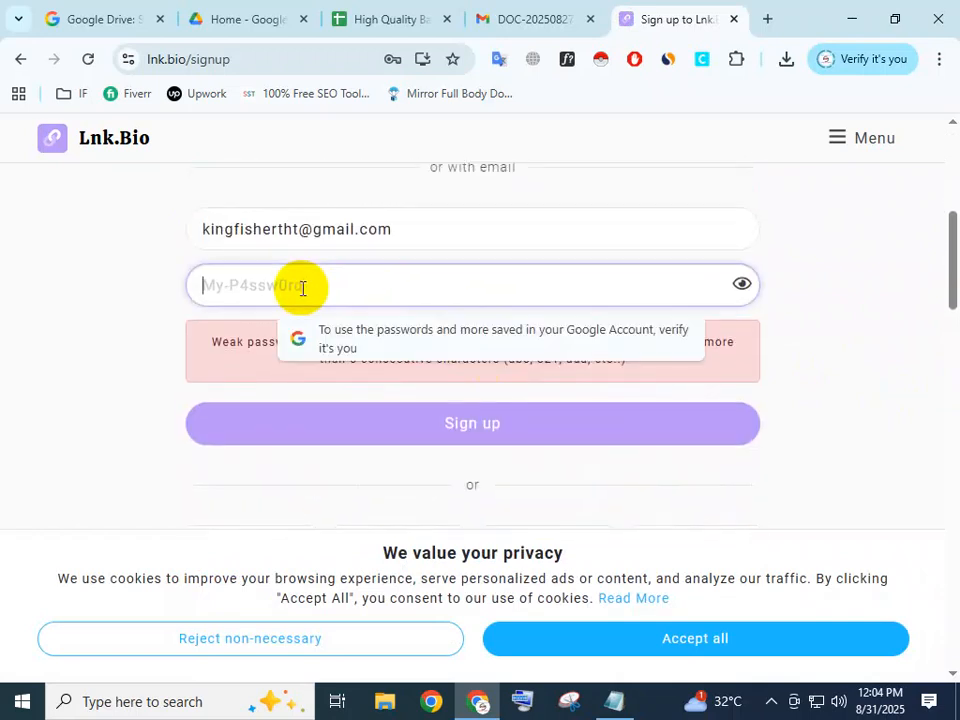
pyautogui.write('*****')
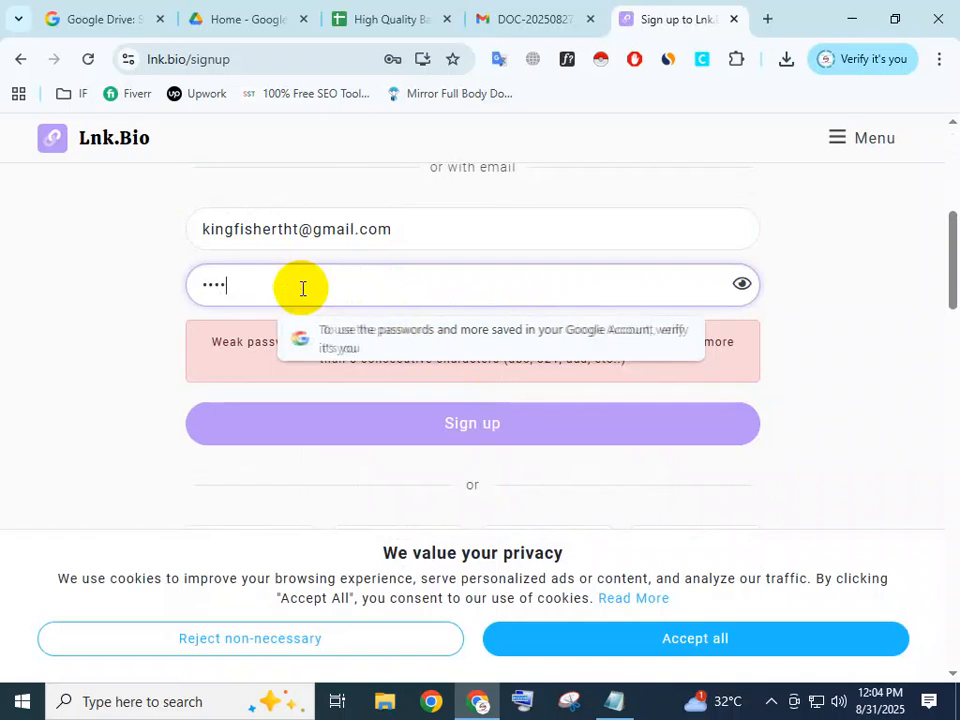
pyautogui.write('***')
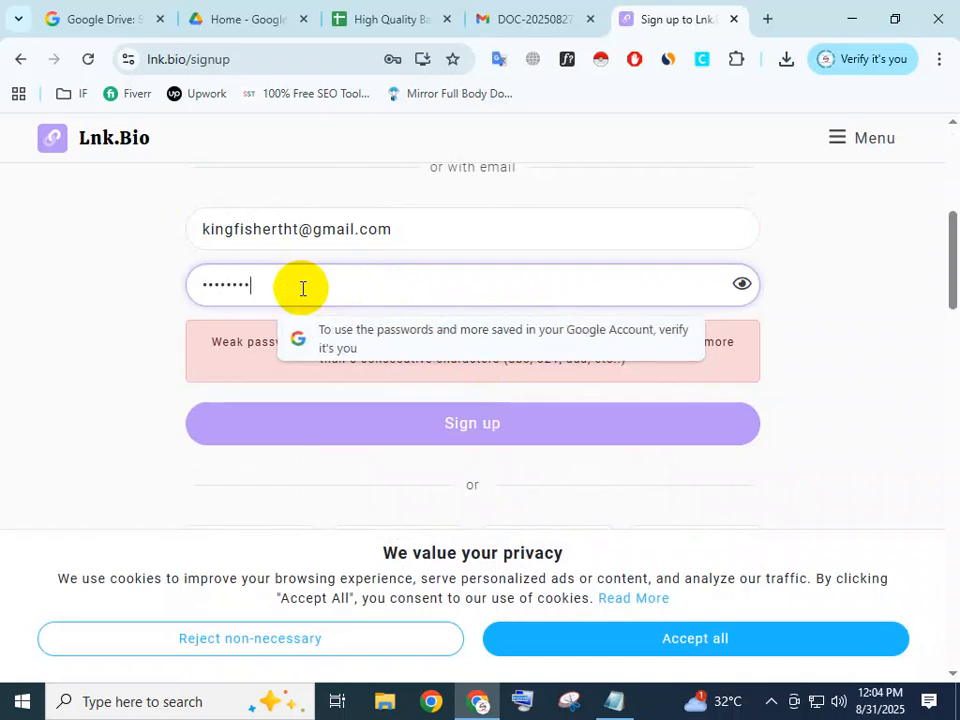
pyautogui.click(924, 375)
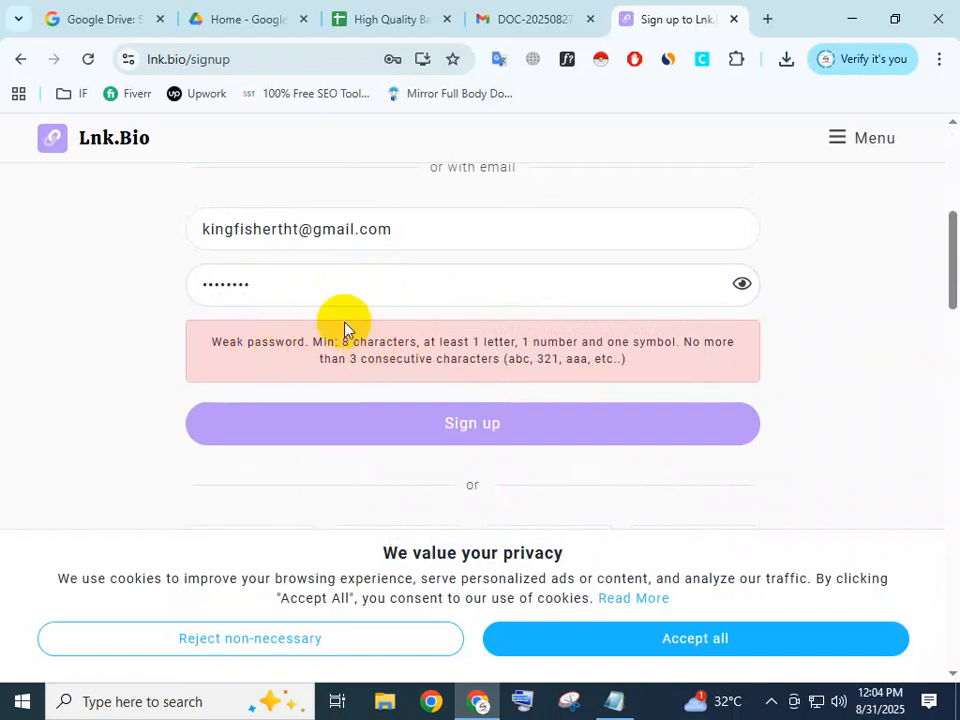
# Replace the account password with one meeting the strength rules and submit the signup, declining to save the password in the browser.
pyautogui.doubleClick(190, 285)
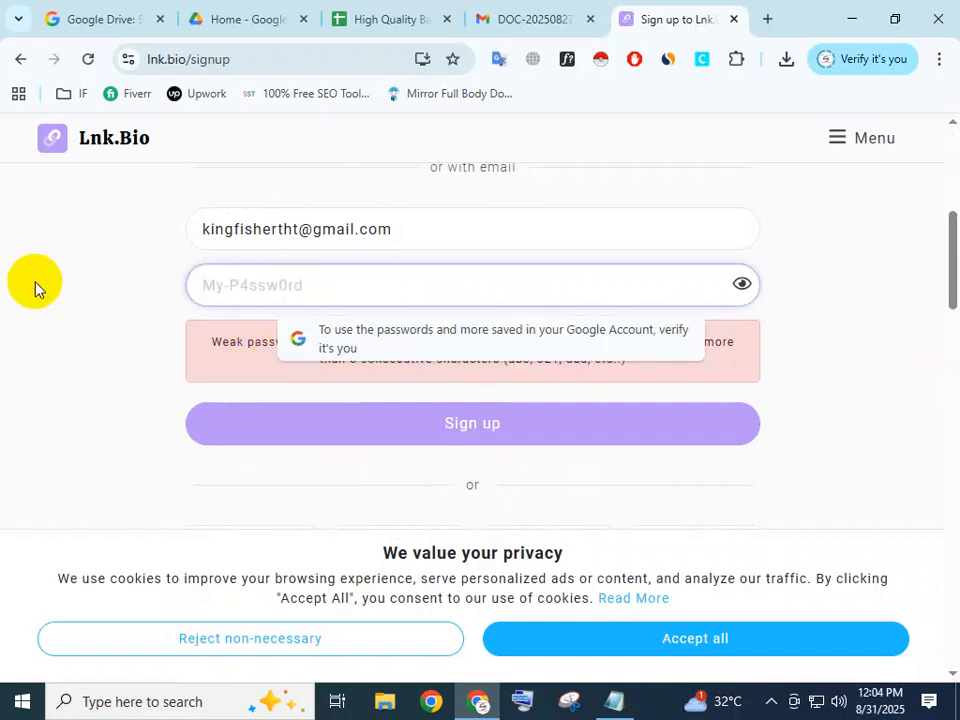
pyautogui.write('••••••')
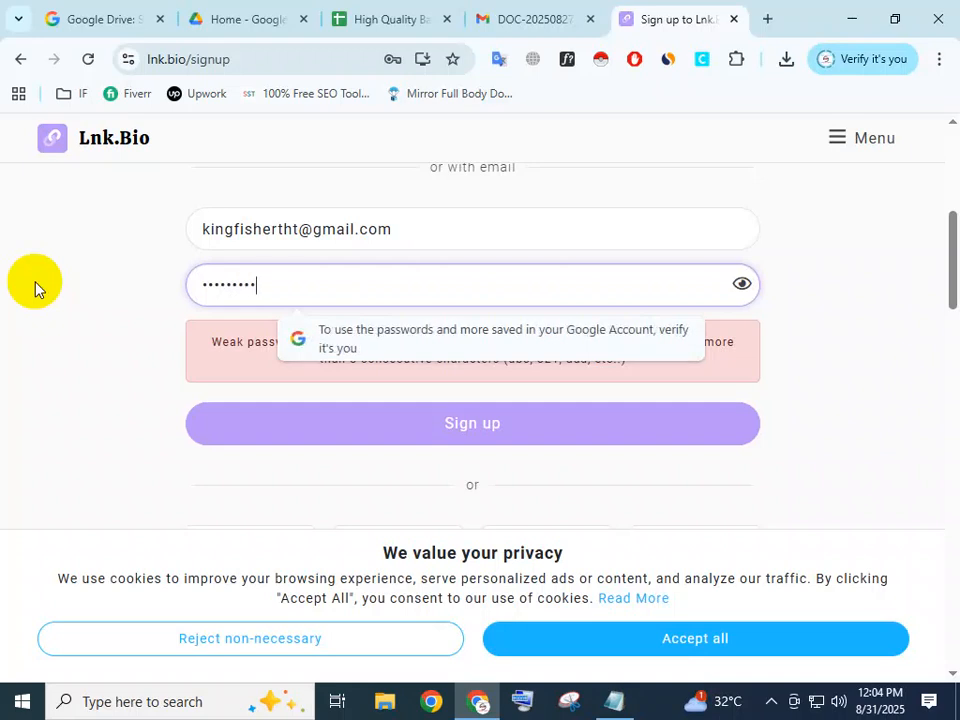
pyautogui.click(814, 308)
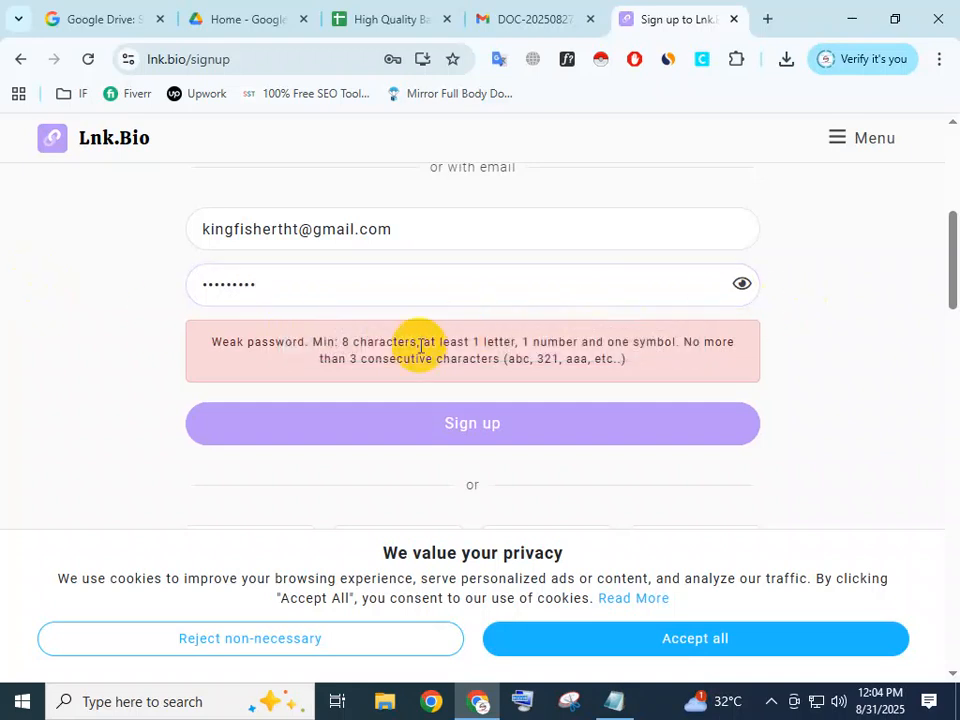
pyautogui.scroll(5, 420, 345)
pyautogui.scroll(-4, 420, 413)
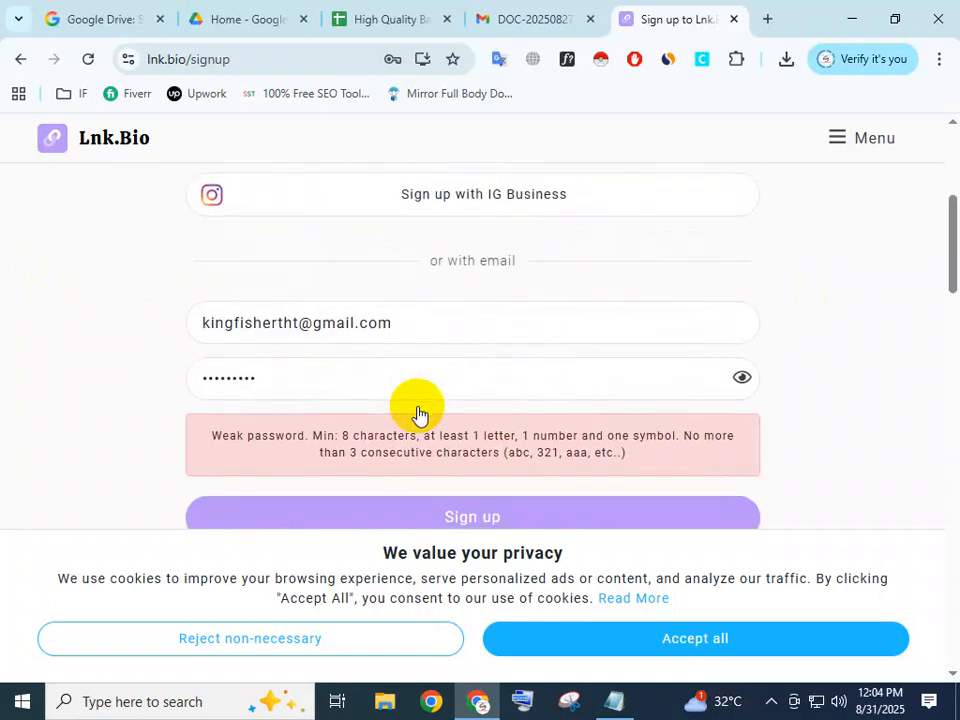
pyautogui.click(420, 516)
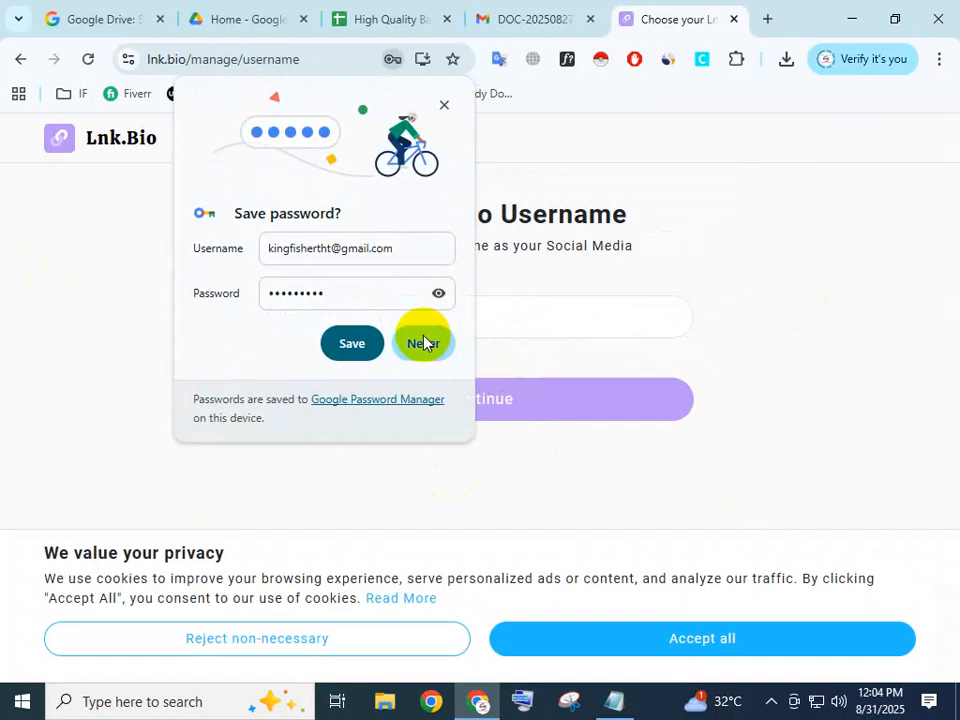
pyautogui.click(423, 343)
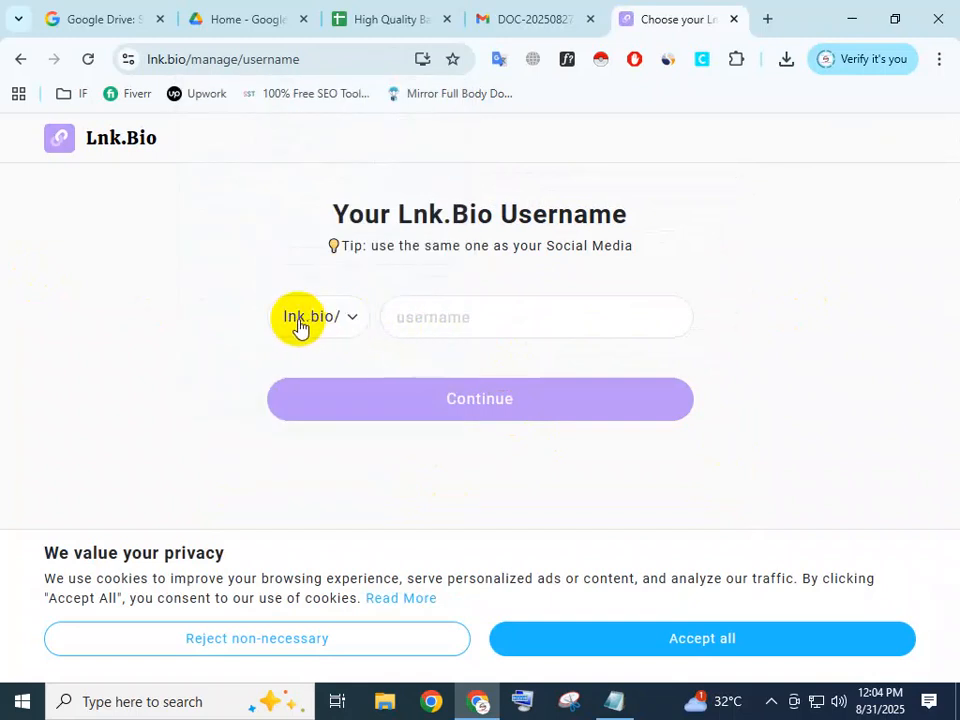
# Switch to the desktop and look through the B4 and New Text Document notes for the website's details.
pyautogui.click(443, 318)
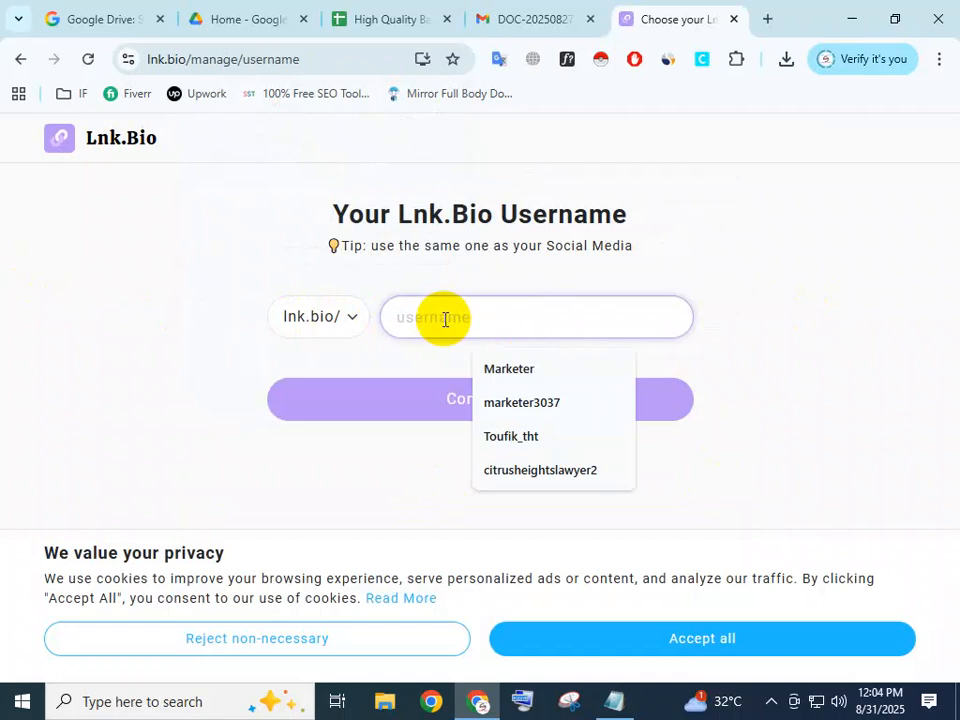
pyautogui.click(812, 226)
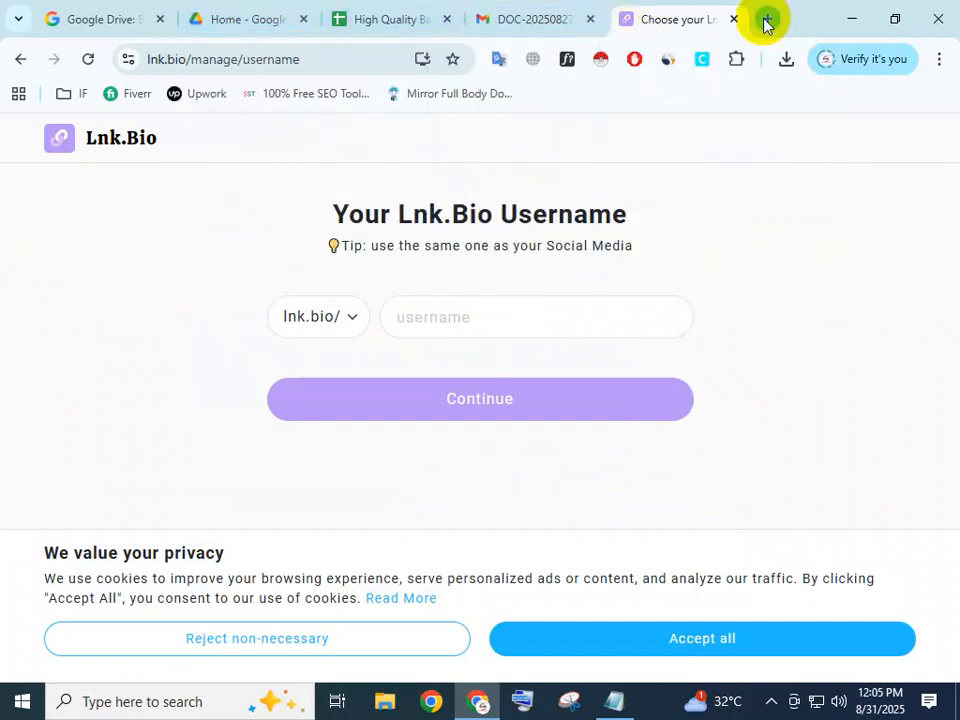
pyautogui.click(842, 10)
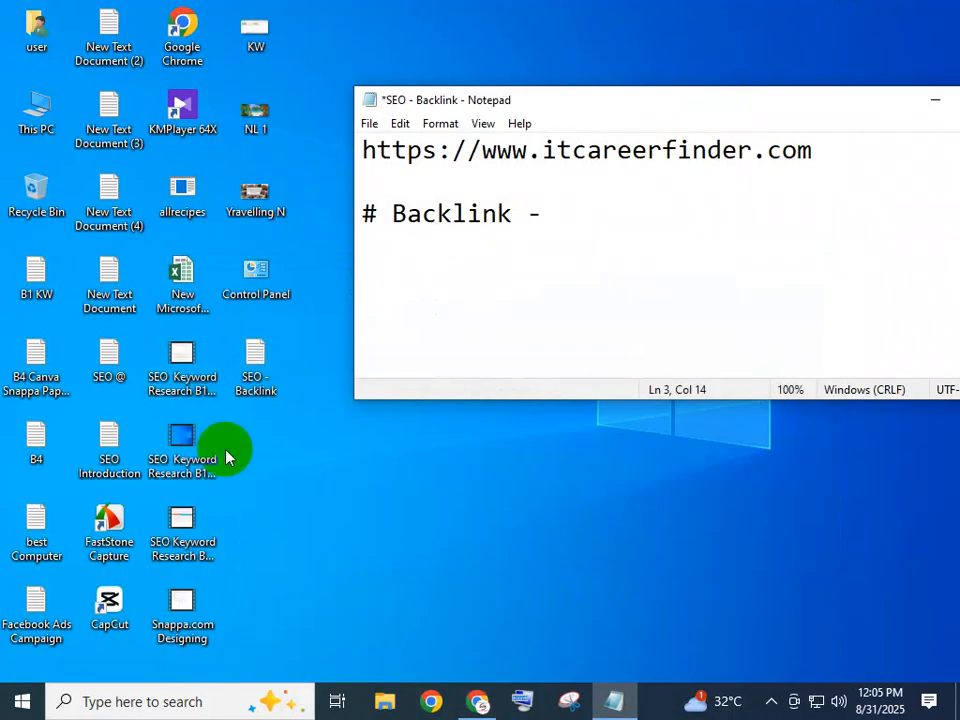
pyautogui.click(253, 362)
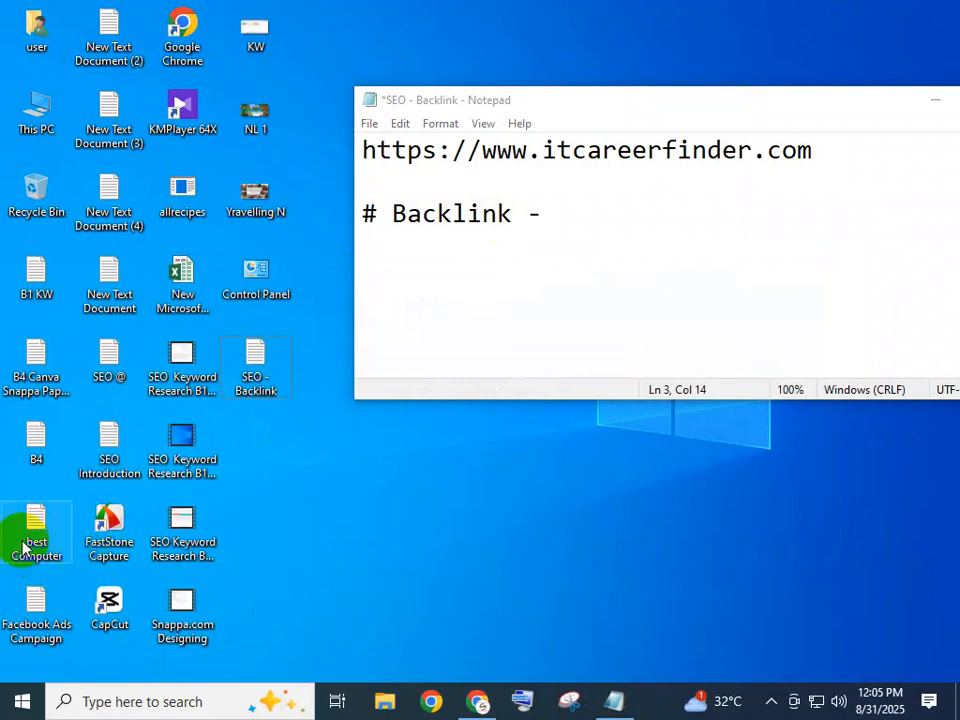
pyautogui.click(37, 443)
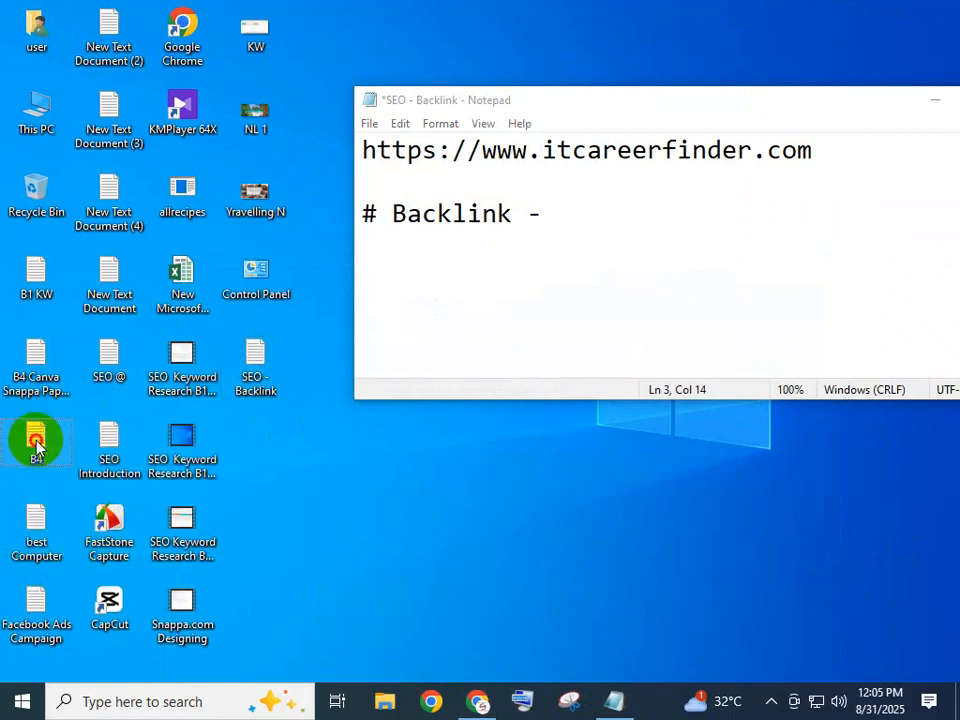
pyautogui.doubleClick(37, 443)
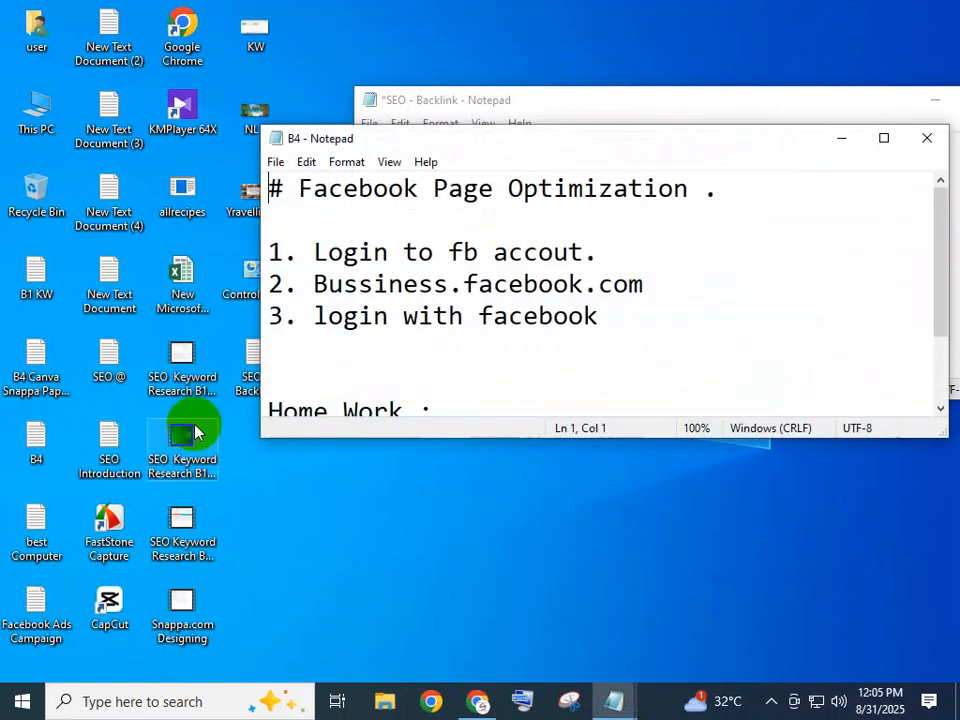
pyautogui.click(934, 141)
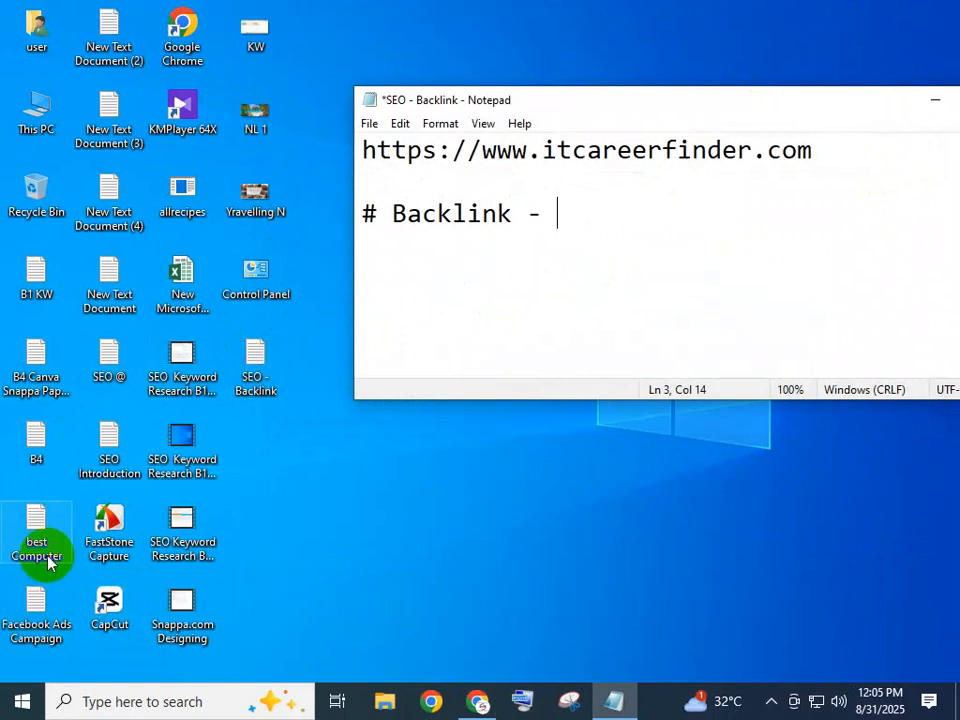
pyautogui.doubleClick(116, 292)
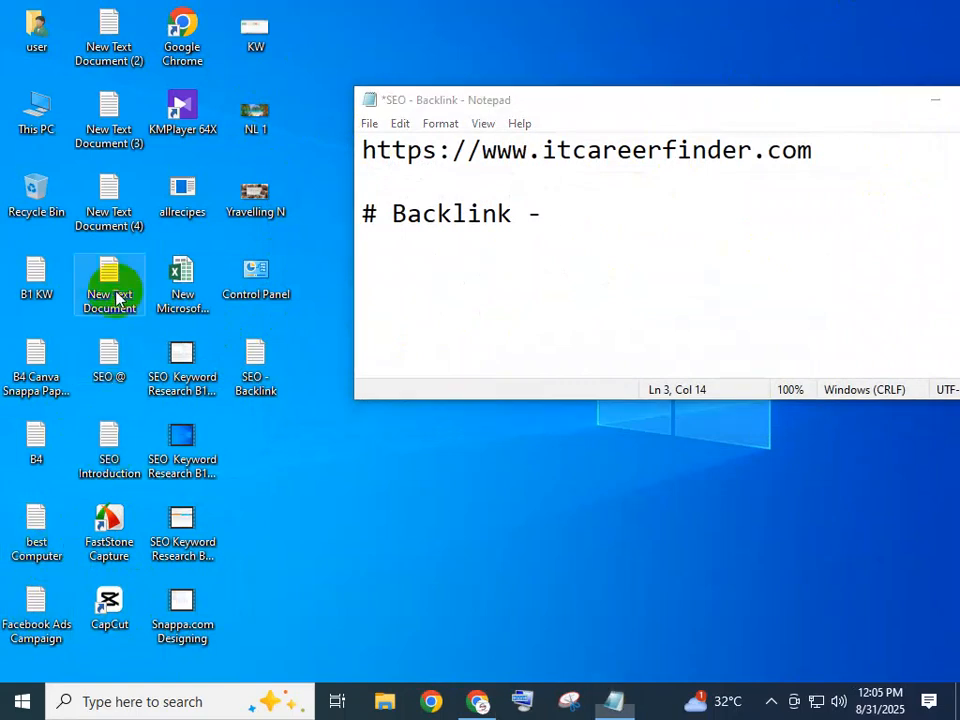
pyautogui.click(925, 139)
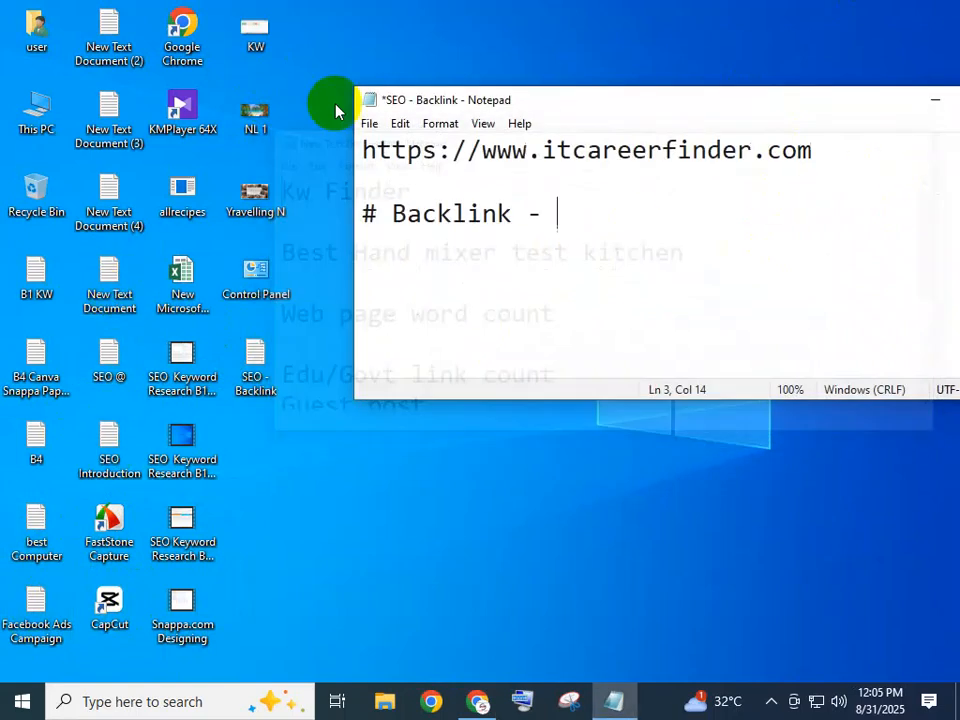
# Open the New Text Document (4) note full screen and examine its website URL and the description paragraph.
pyautogui.doubleClick(95, 213)
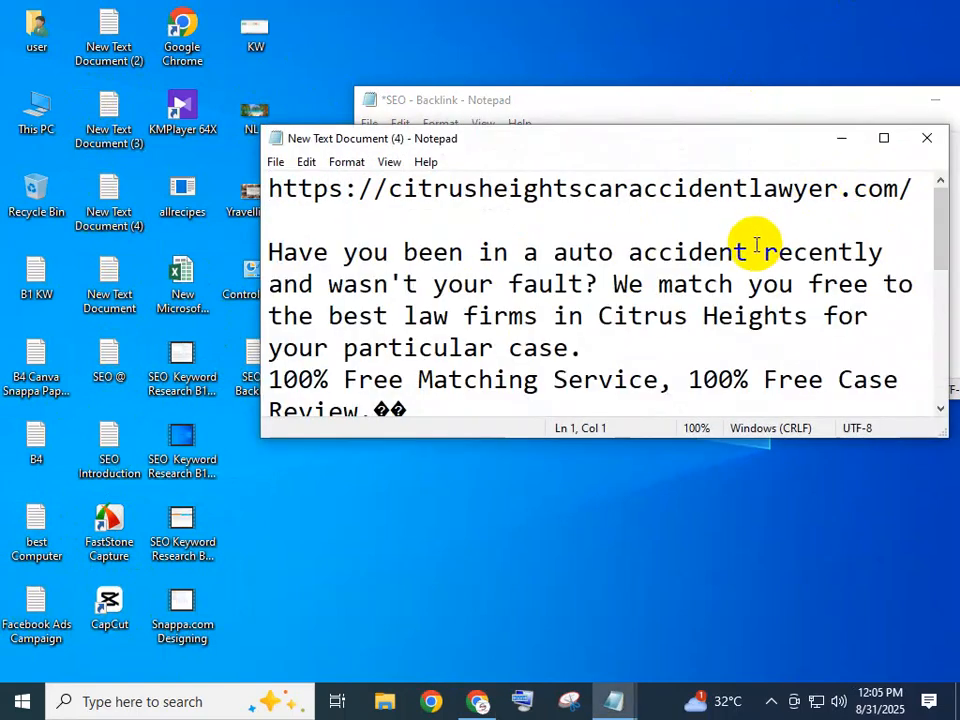
pyautogui.click(881, 140)
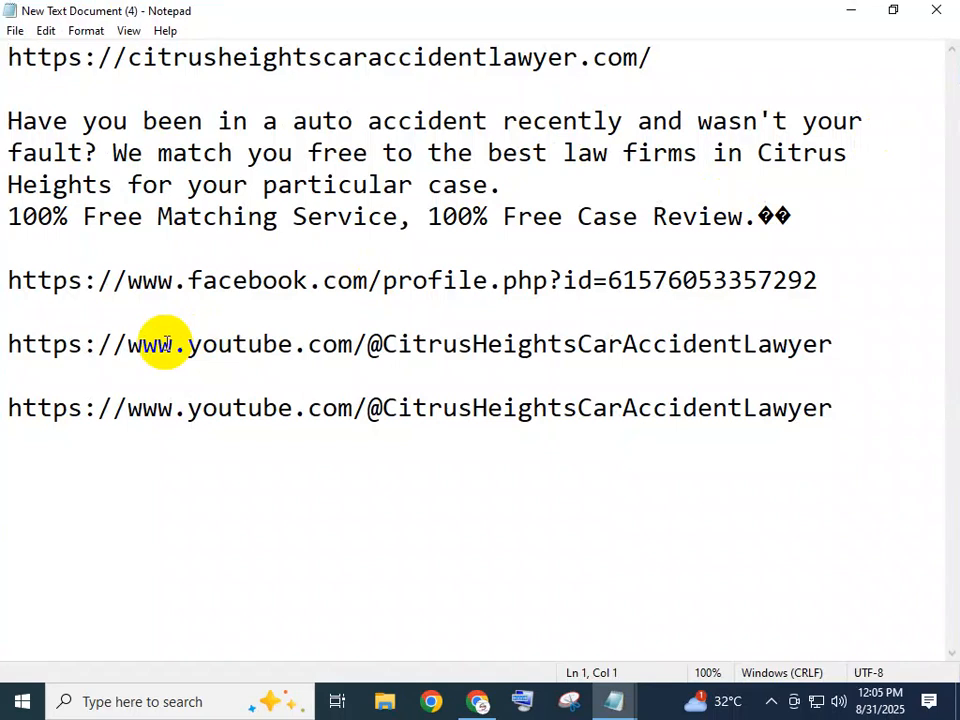
pyautogui.moveTo(692, 54); pyautogui.dragTo(2, 27)
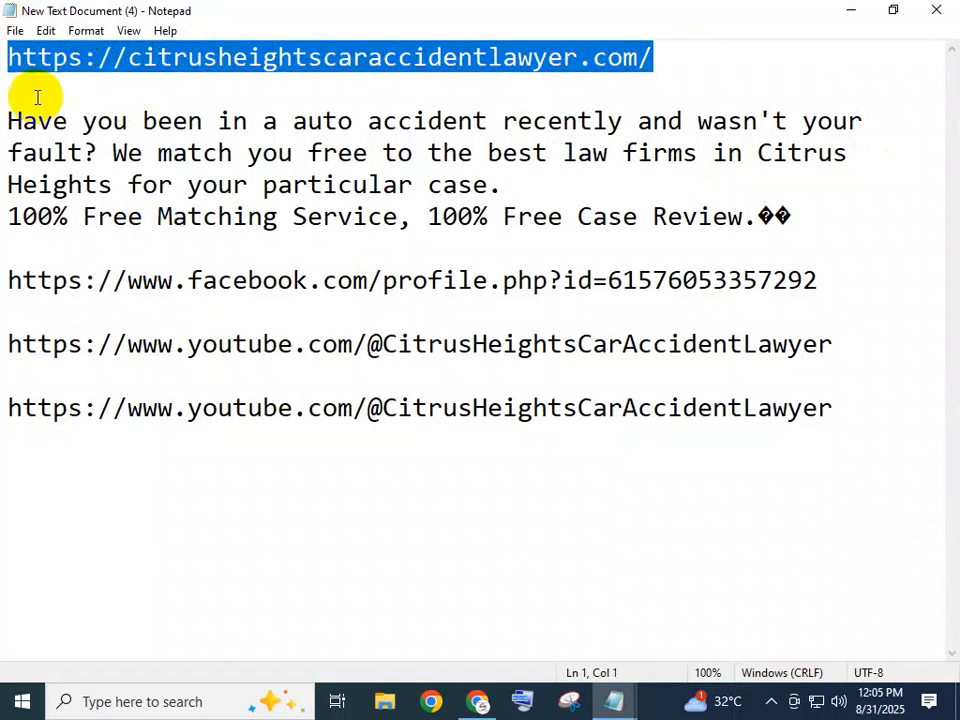
pyautogui.click(443, 57)
pyautogui.moveTo(503, 186); pyautogui.dragTo(6, 86)
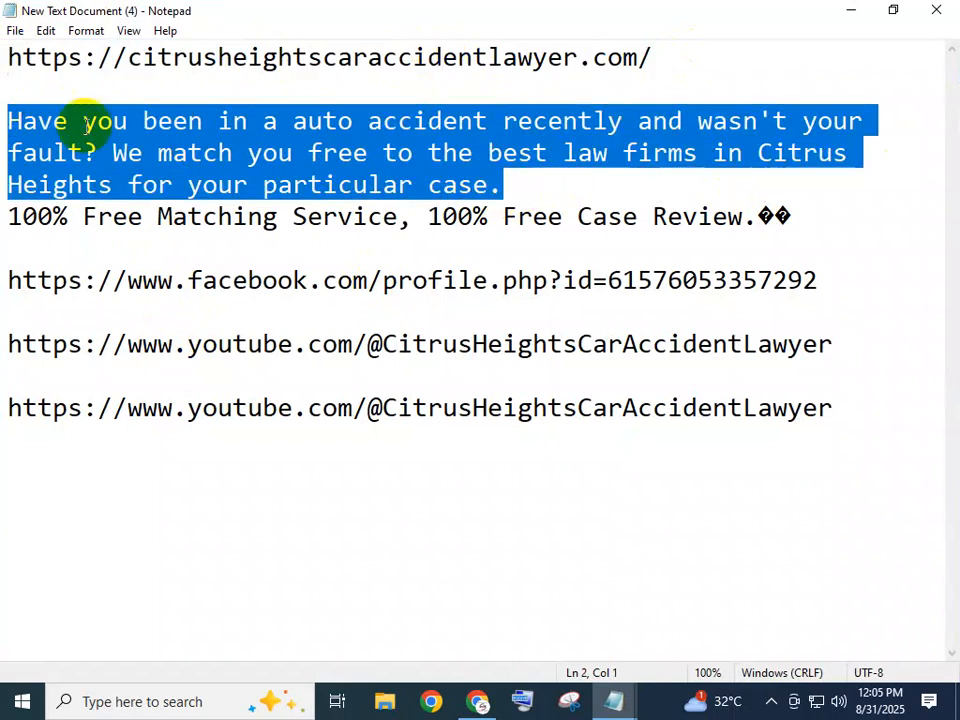
# Insert a blank line between the description paragraph and the "100% Free Matching Service, 100% Free Case Review." line.
pyautogui.click(519, 194)
pyautogui.press('Return')
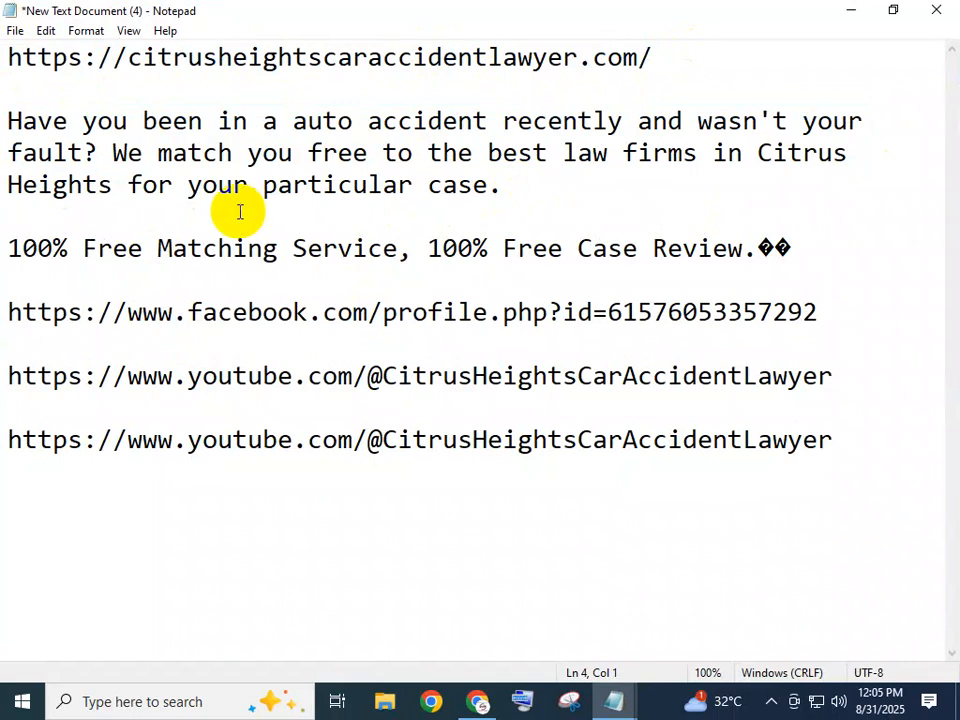
pyautogui.moveTo(13, 240); pyautogui.dragTo(808, 272)
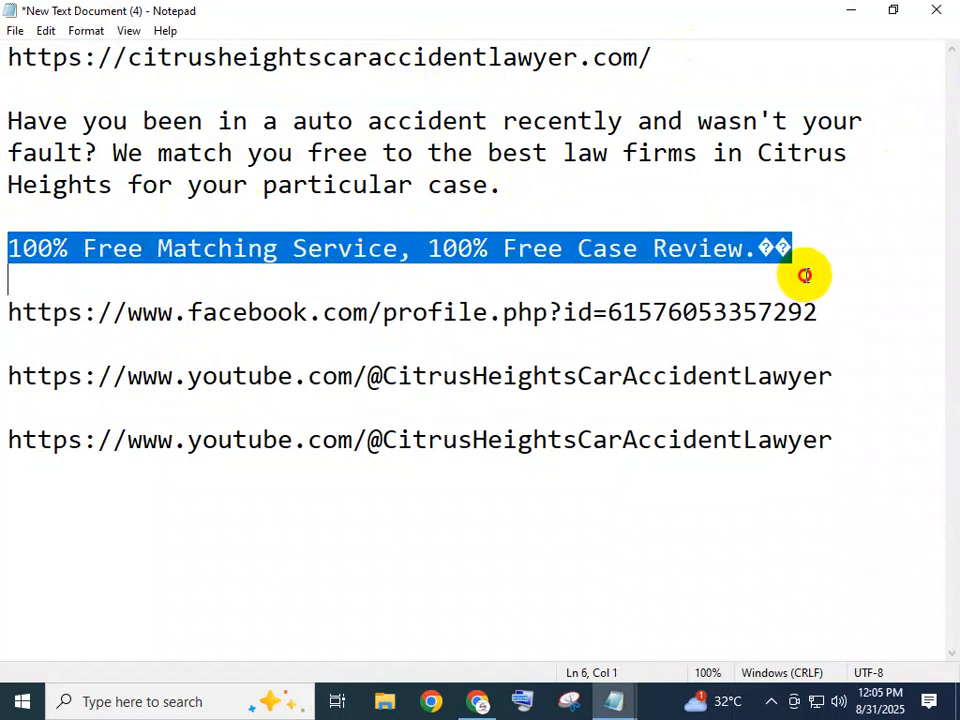
pyautogui.click(816, 268)
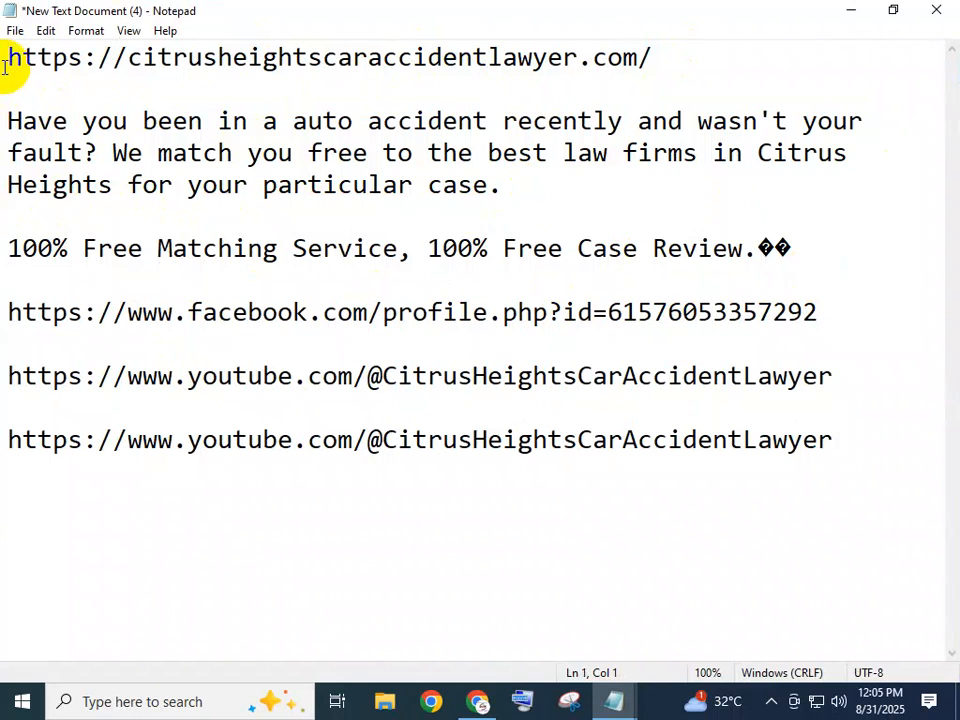
# Label the site URL on the note's first line with "Website :".
pyautogui.hotkey('ctrl', 'a')
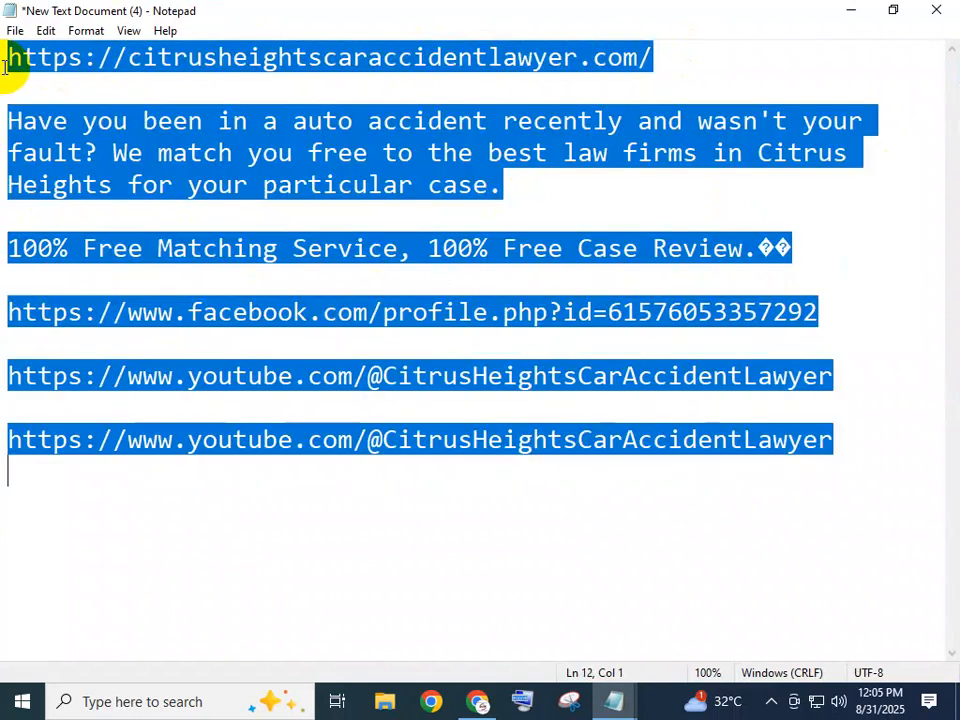
pyautogui.hotkey('ctrl', '-')
pyautogui.hotkey('ctrl', '-')
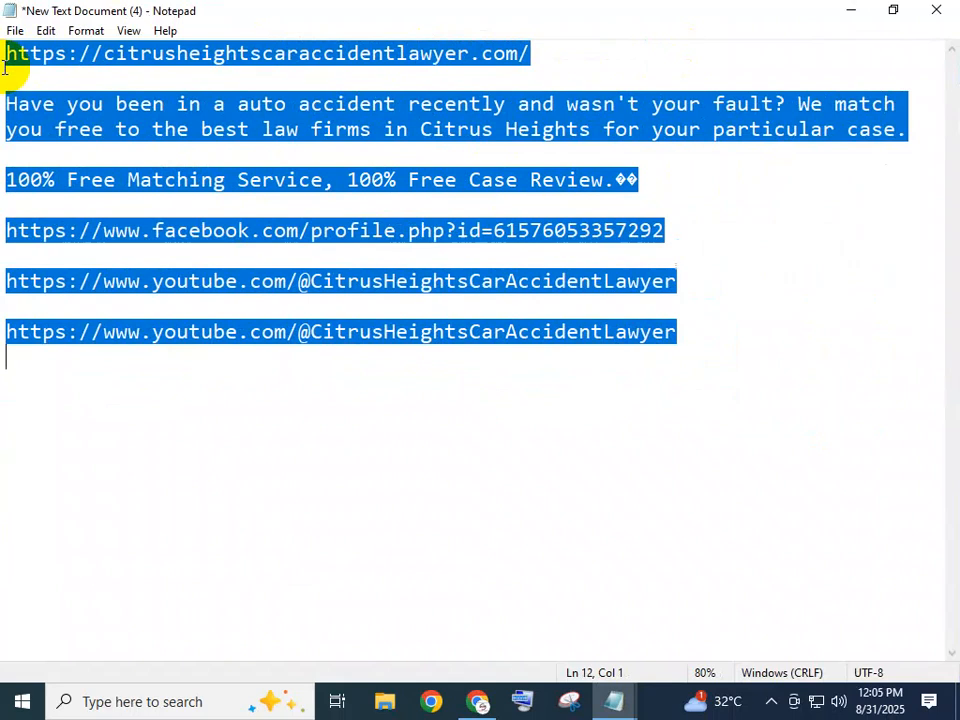
pyautogui.click(5, 66)
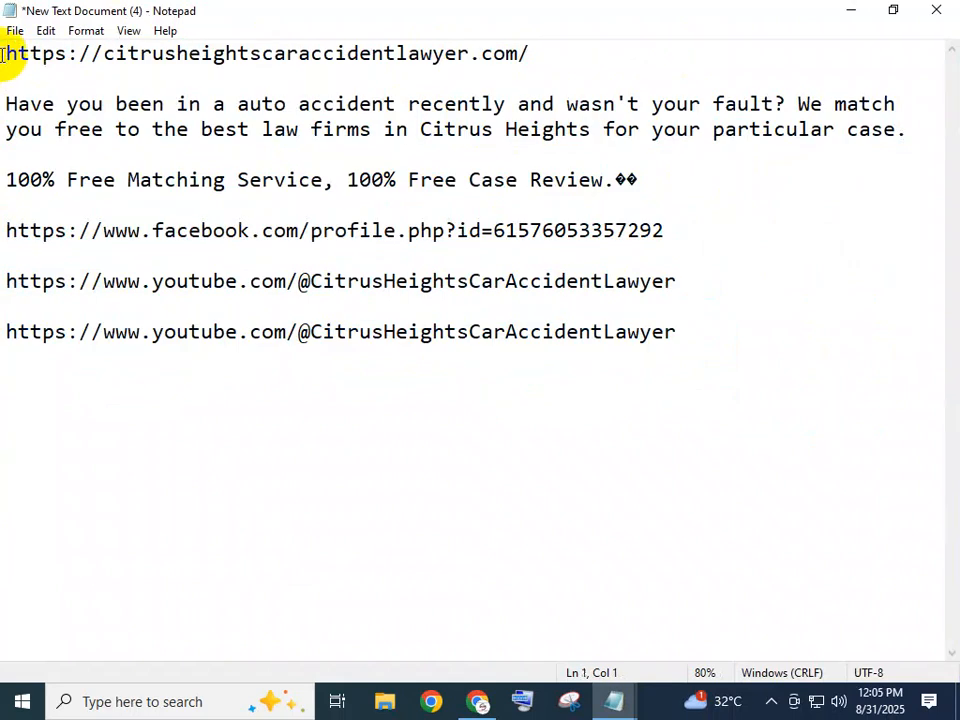
pyautogui.write('Web')
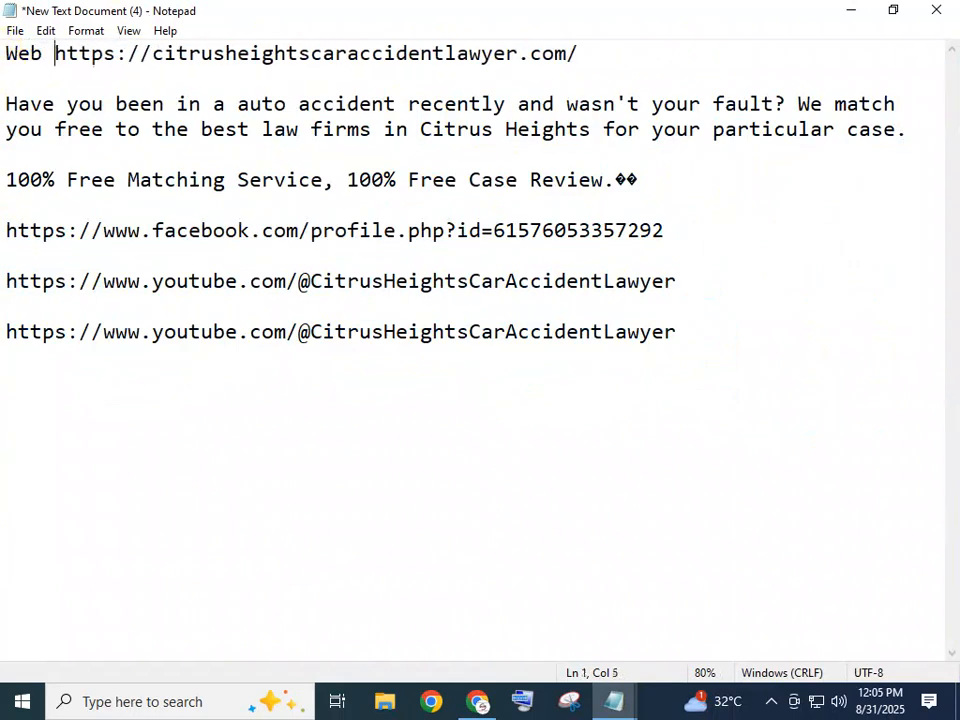
pyautogui.press('BackSpace')
pyautogui.write('site ')
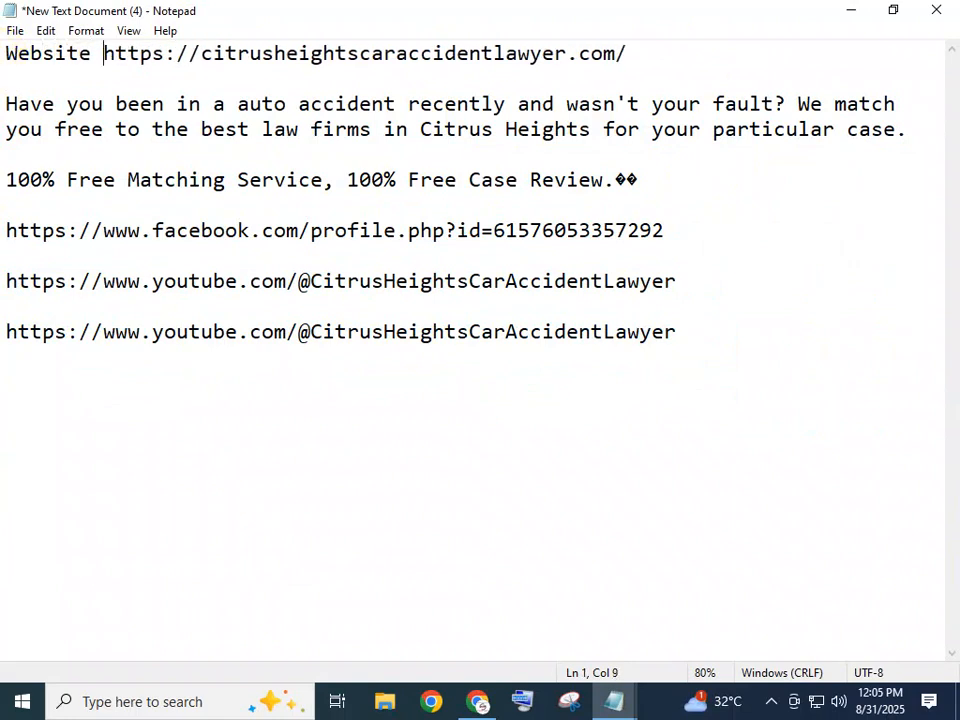
pyautogui.write(':')
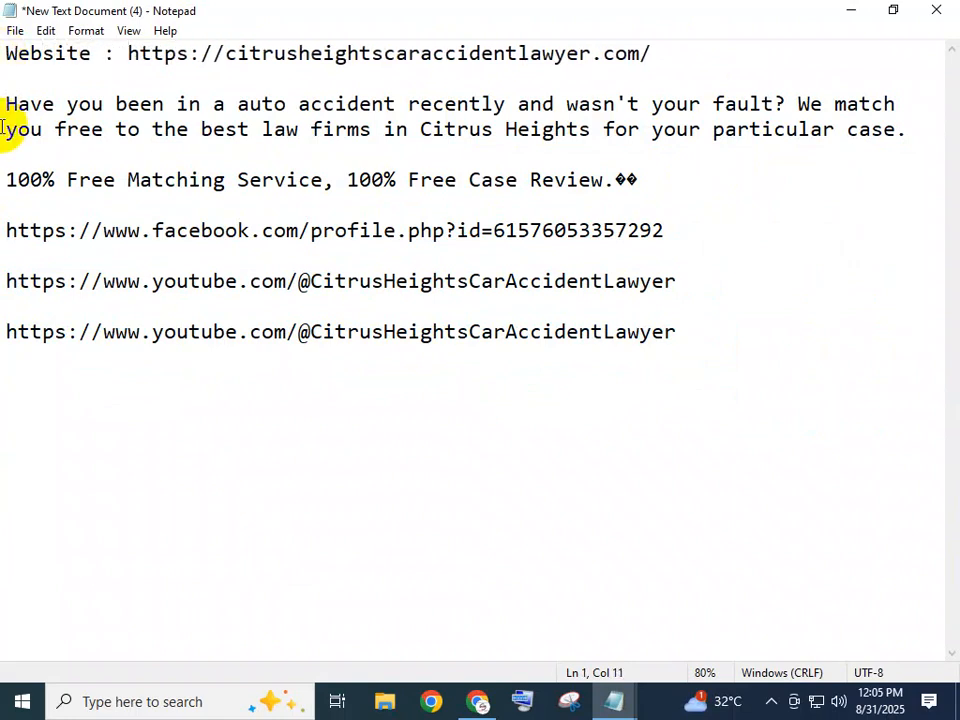
# Add the label "Description :" in front of the paragraph beginning "Have you been in a auto accident".
pyautogui.click(6, 103)
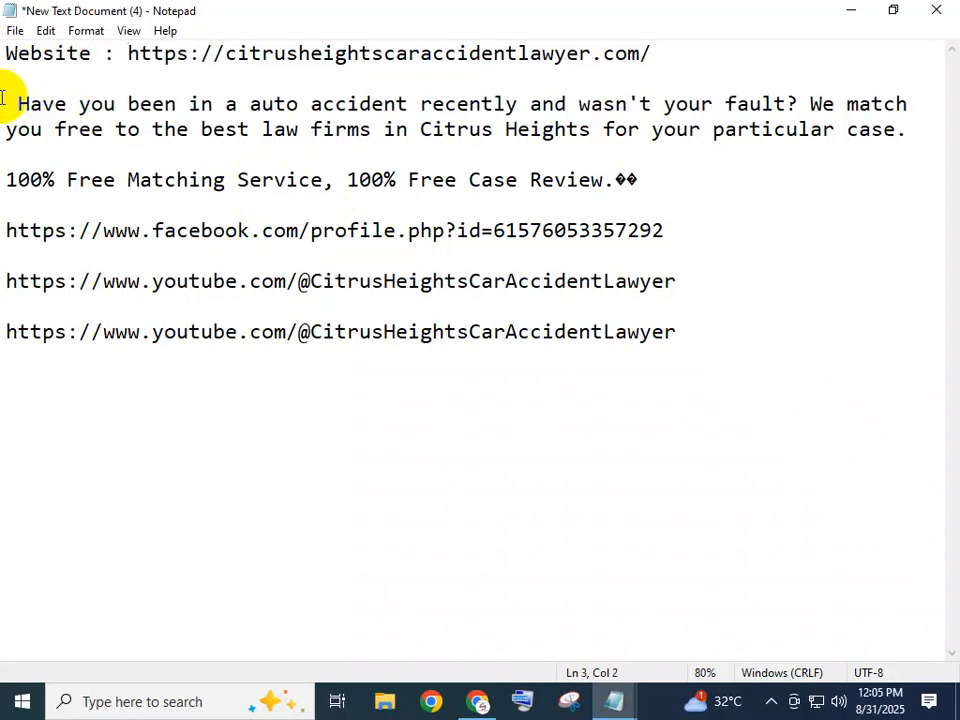
pyautogui.write('Des ')
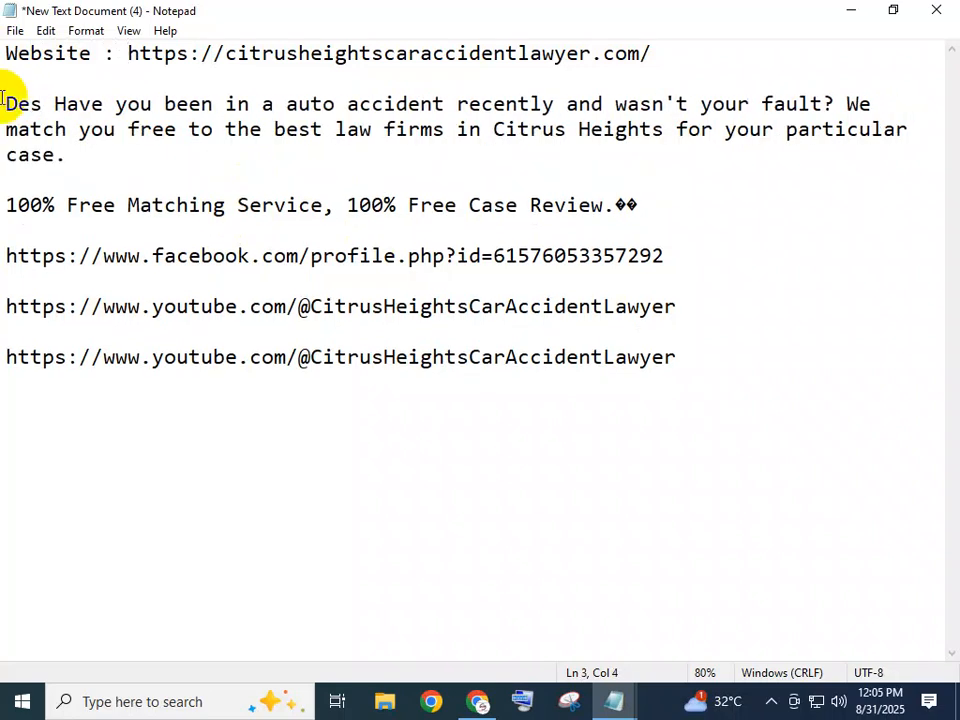
pyautogui.write('c')
pyautogui.write('riptio')
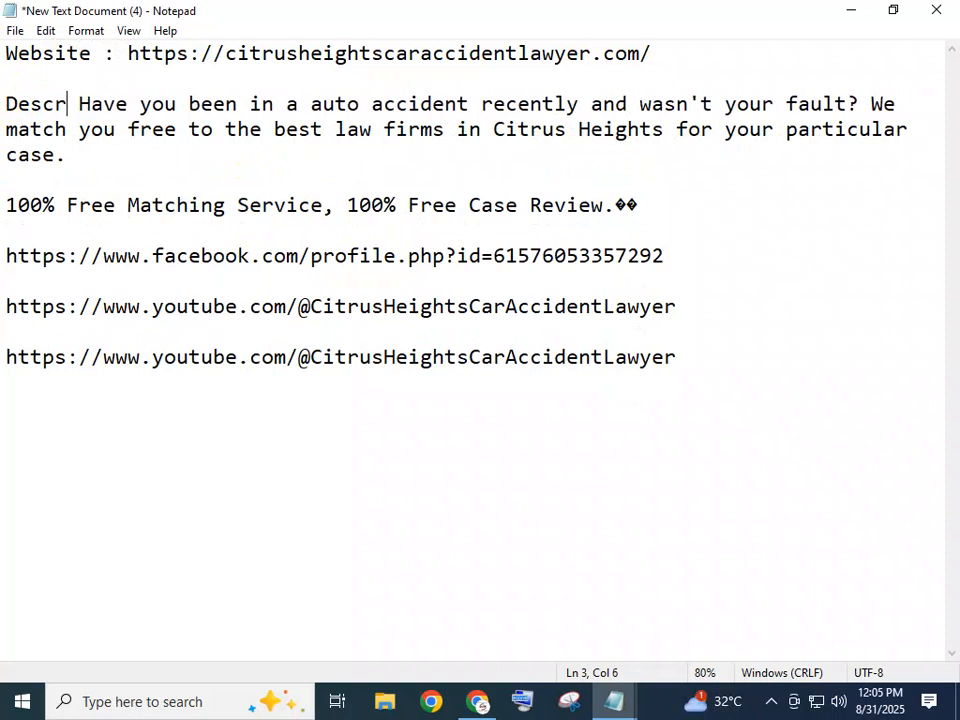
pyautogui.write('n :')
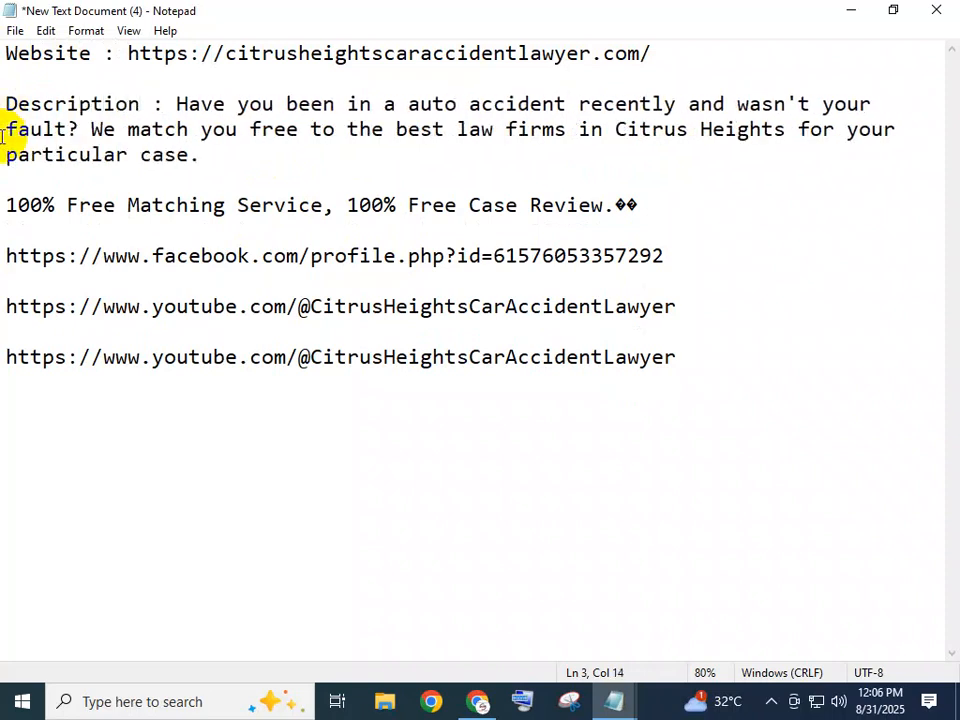
pyautogui.write('T')
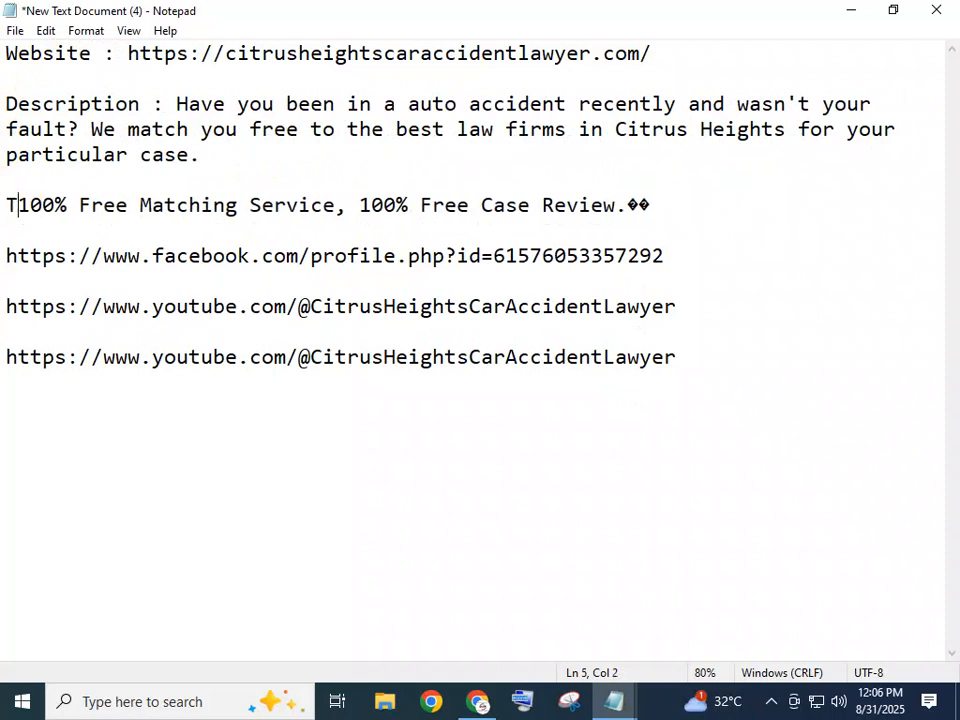
pyautogui.write('itl')
# Add the label "Title :" before the "100% Free Matching Service, 100% Free Case Review." line and check the description and title texts.
pyautogui.write('e :')
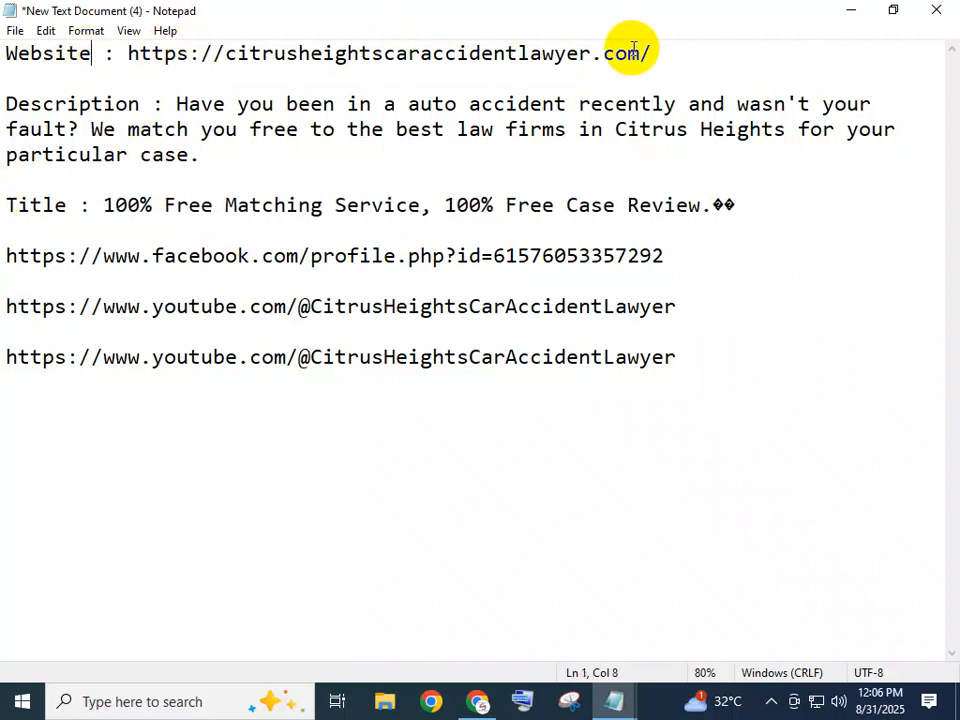
pyautogui.moveTo(176, 103); pyautogui.dragTo(229, 148)
pyautogui.click(196, 158)
pyautogui.moveTo(103, 205); pyautogui.dragTo(761, 204)
pyautogui.click(761, 205)
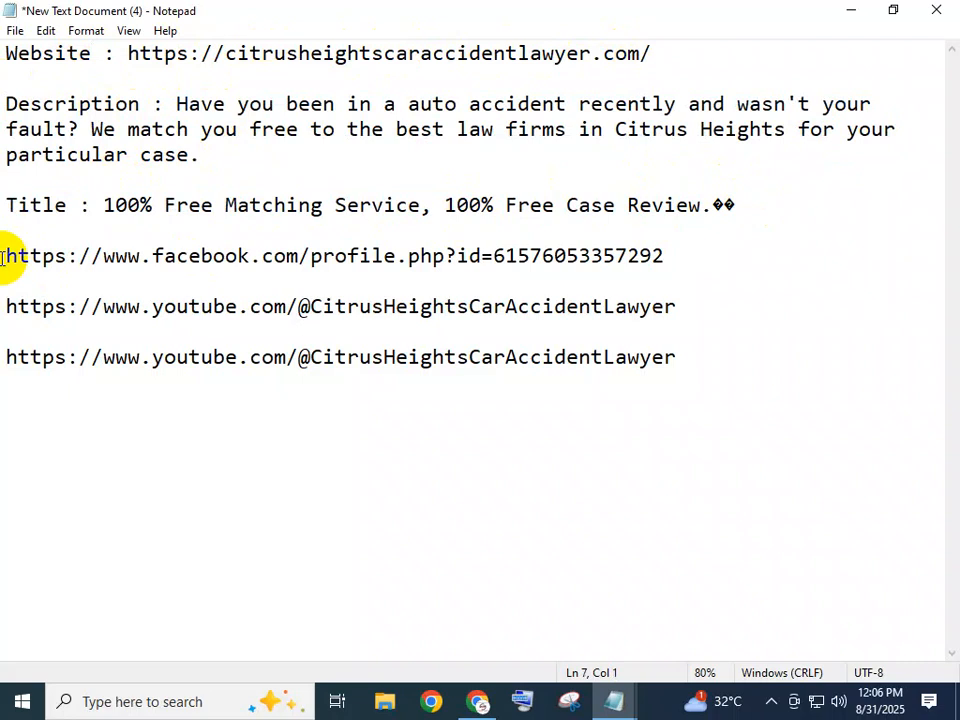
# Label the Facebook profile link in the note with "Facebook :".
pyautogui.click(3, 258)
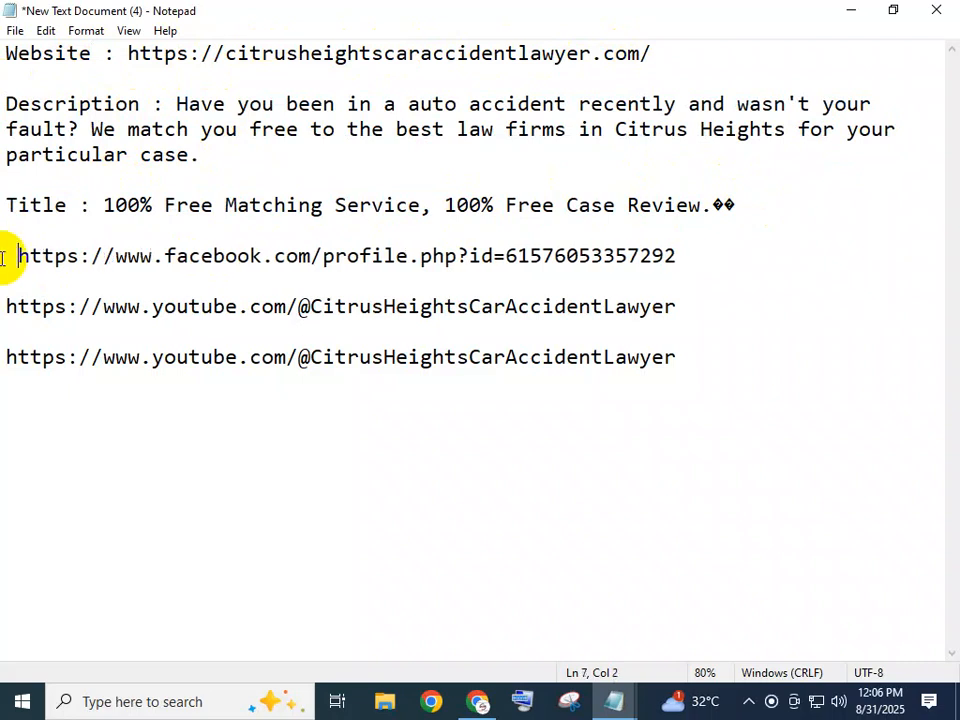
pyautogui.write('Face')
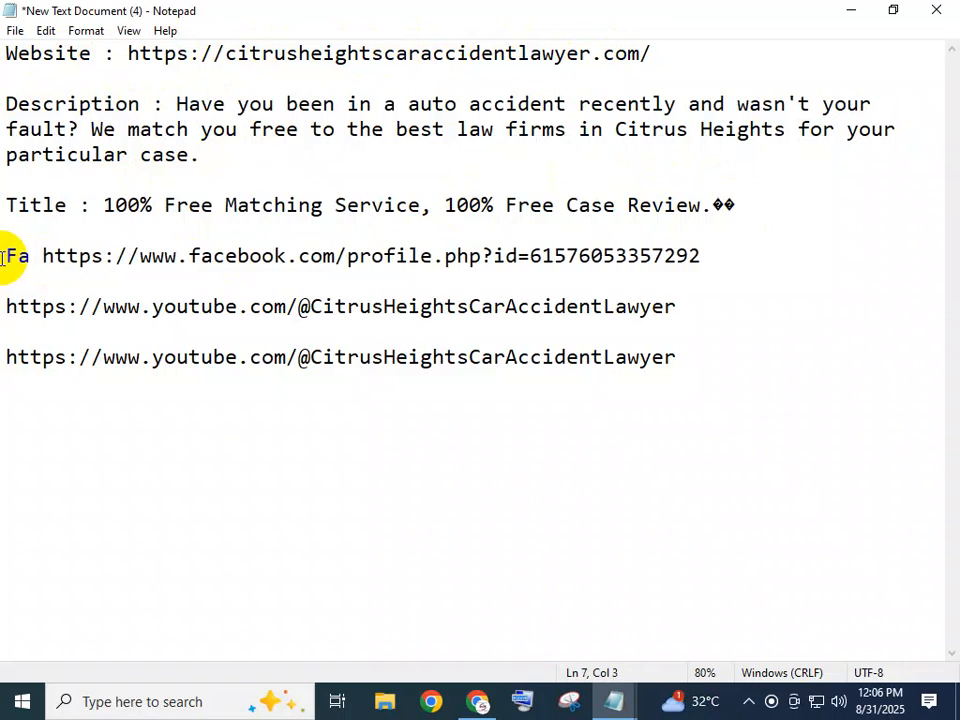
pyautogui.write('b')
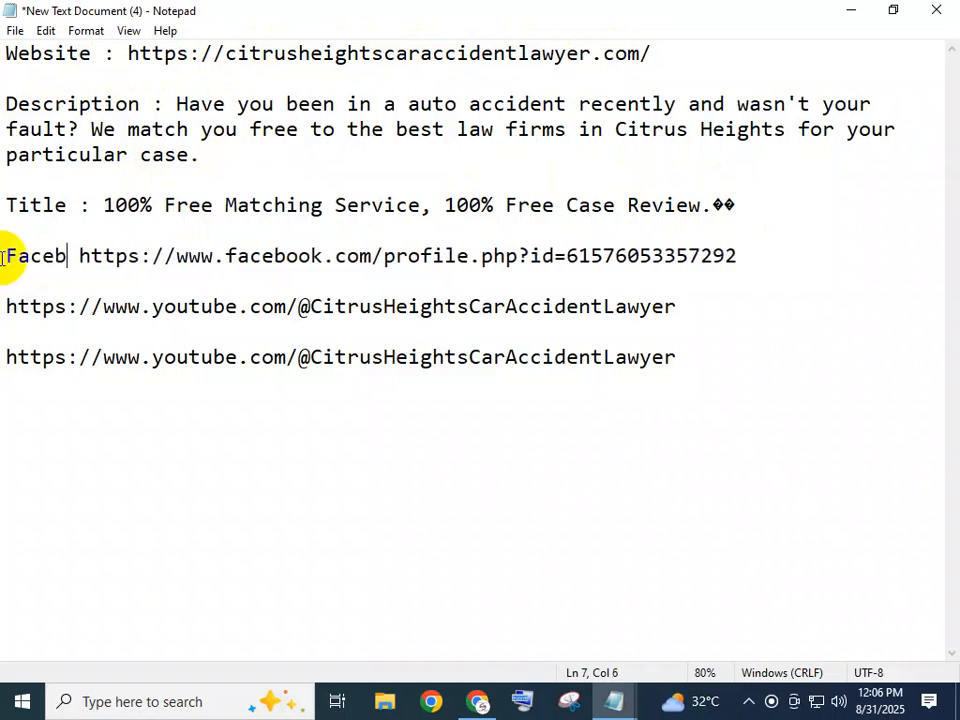
pyautogui.write('ook ')
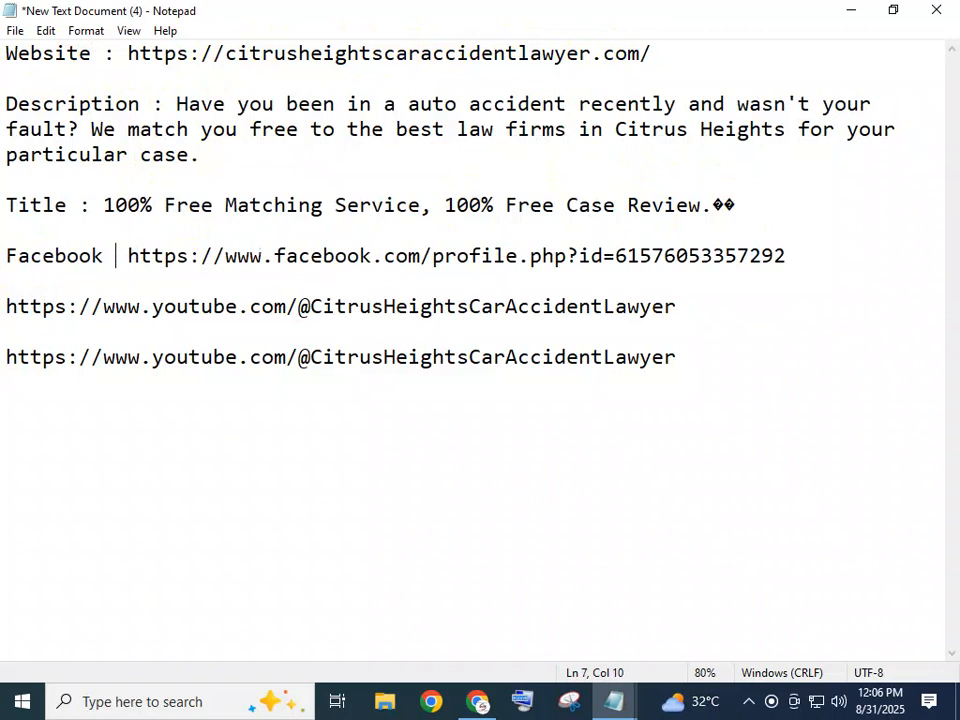
pyautogui.write(':')
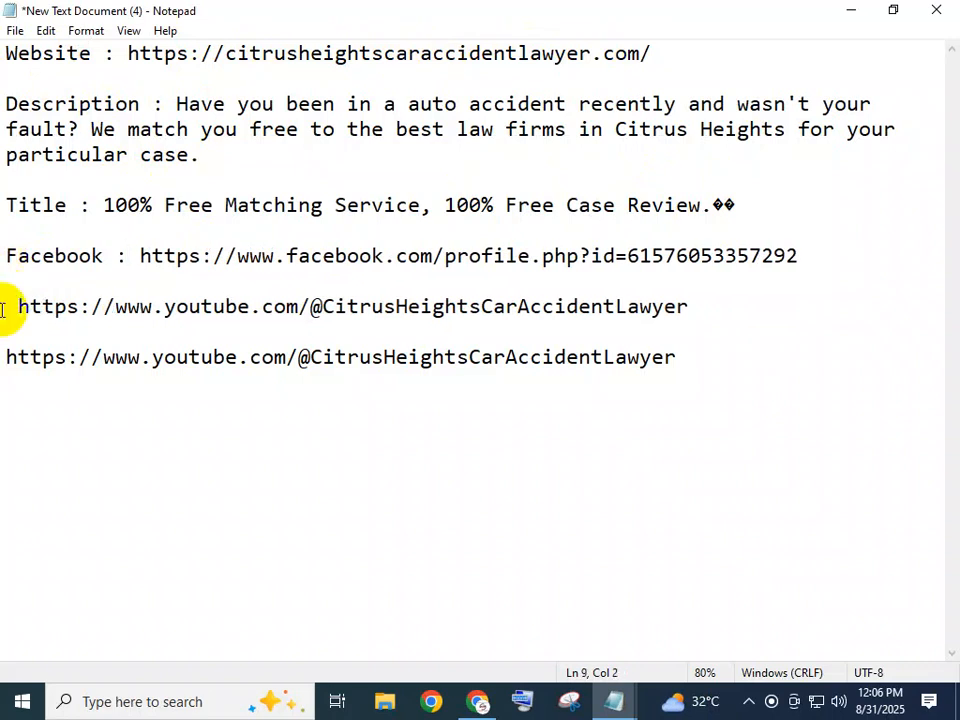
pyautogui.write(' Youtu')
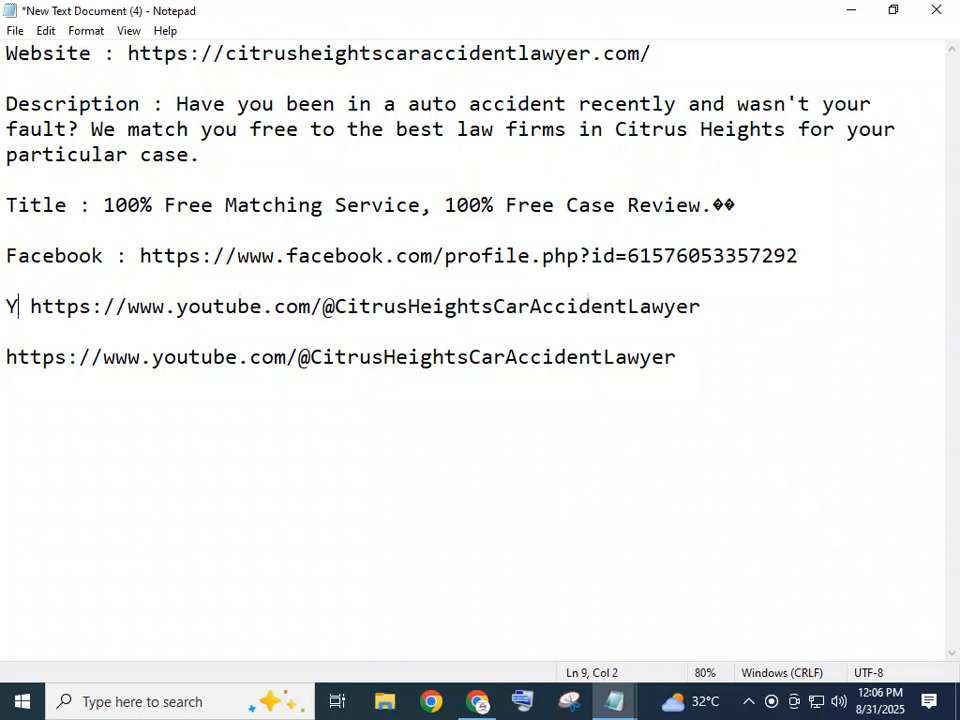
pyautogui.write('be ')
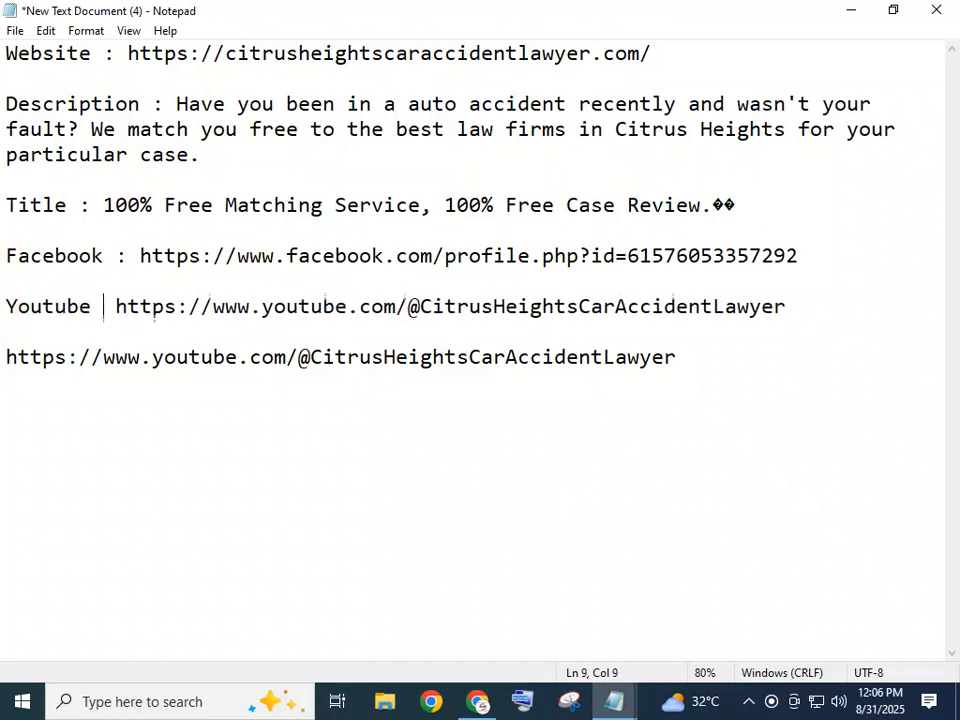
pyautogui.write(':')
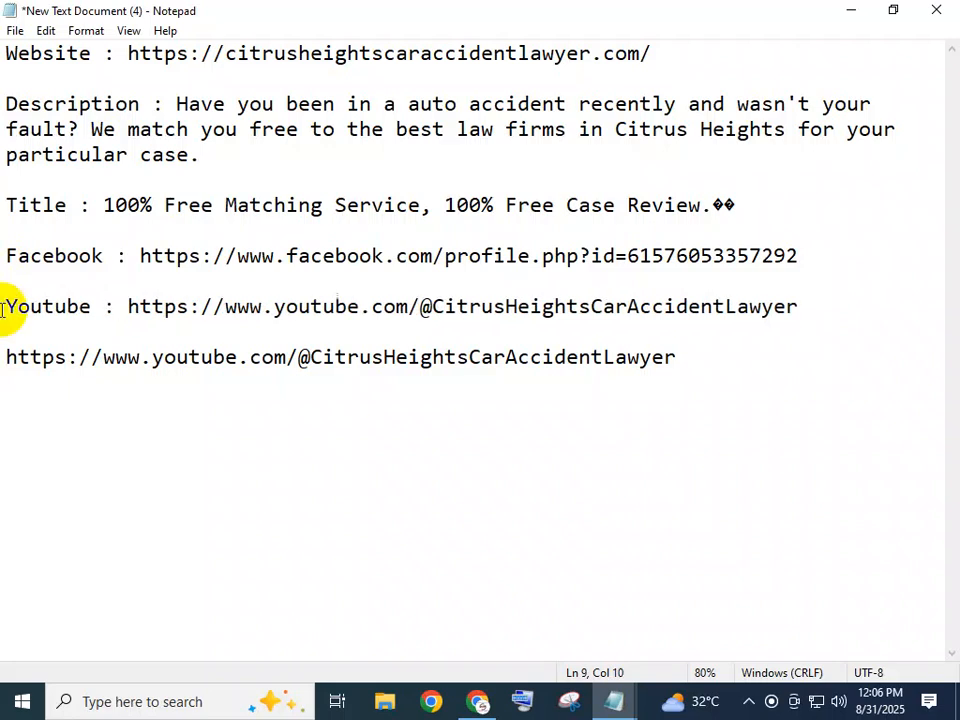
# Delete the duplicate YouTube link on the note's last line and save the note.
pyautogui.click(676, 375)
pyautogui.click(3, 390)
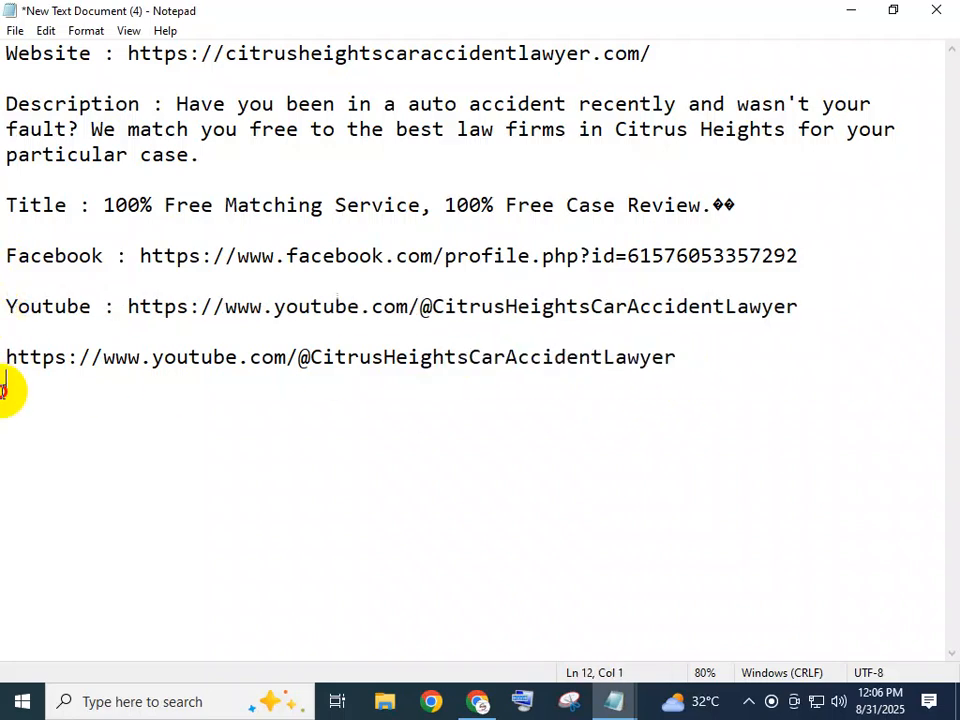
pyautogui.moveTo(3, 375); pyautogui.dragTo(3, 362)
pyautogui.press('Delete')
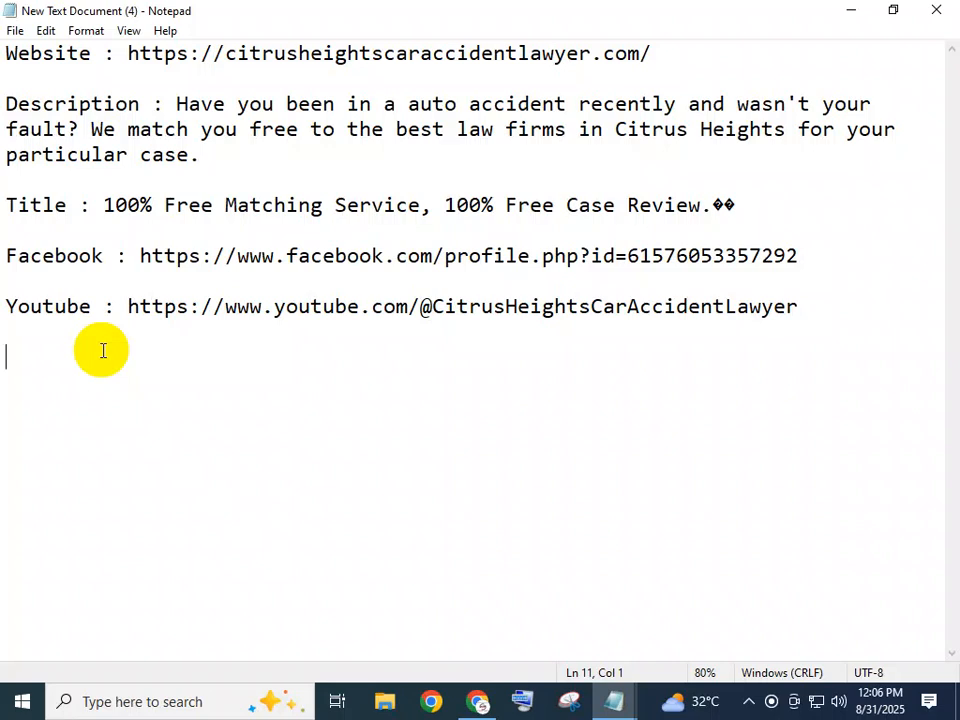
# Minimize the website details note and close the SEO - Backlink note without saving its changes.
pyautogui.click(853, 12)
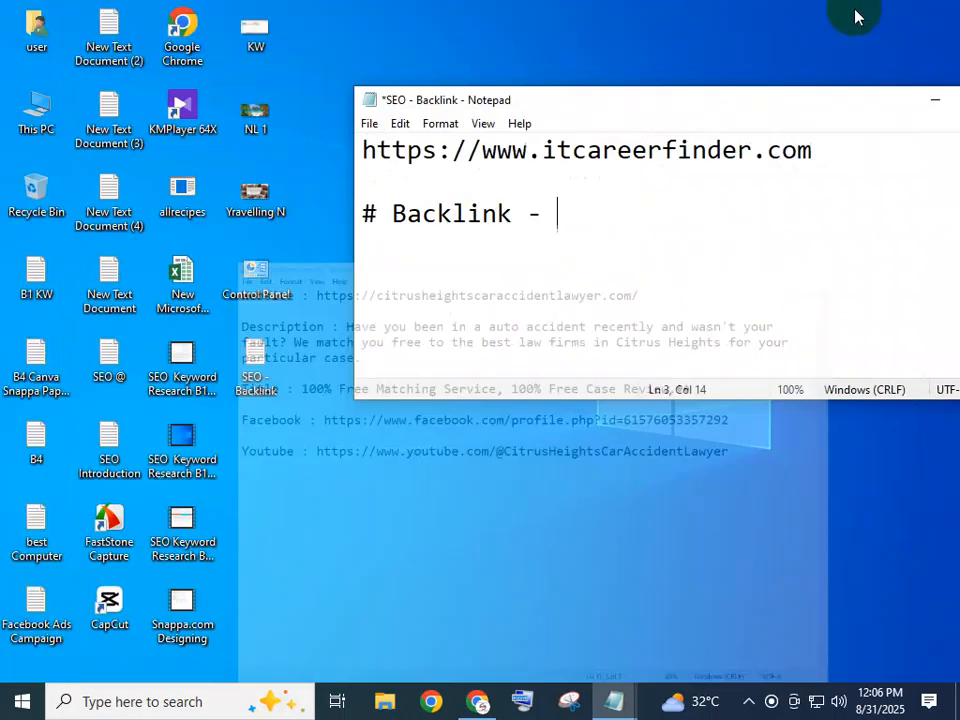
pyautogui.click(576, 227)
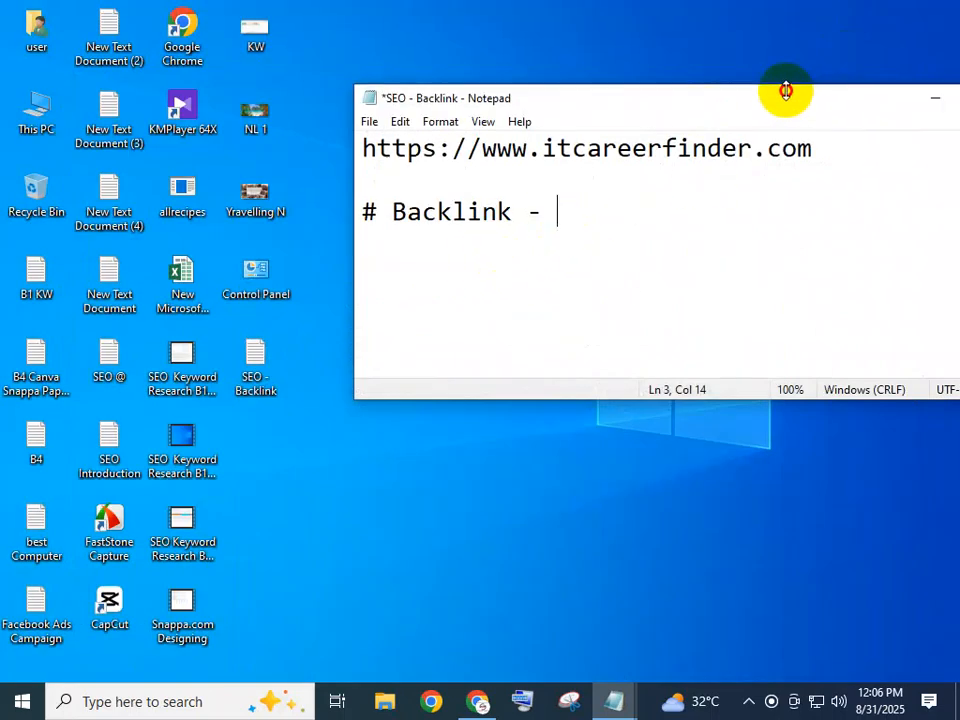
pyautogui.moveTo(928, 104); pyautogui.dragTo(808, 92)
pyautogui.click(903, 84)
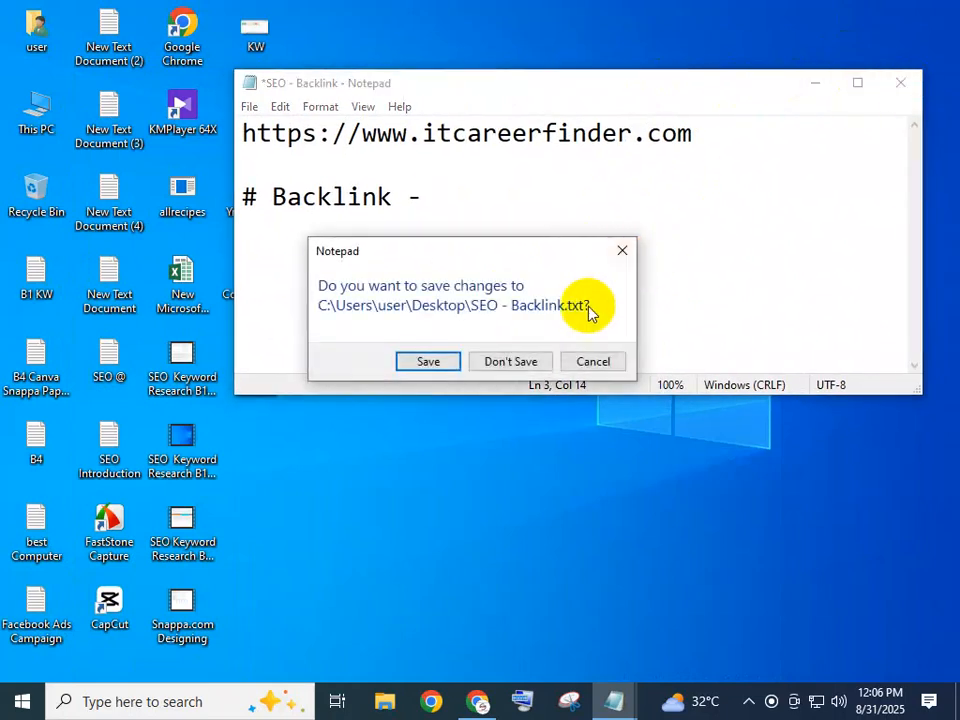
pyautogui.click(508, 364)
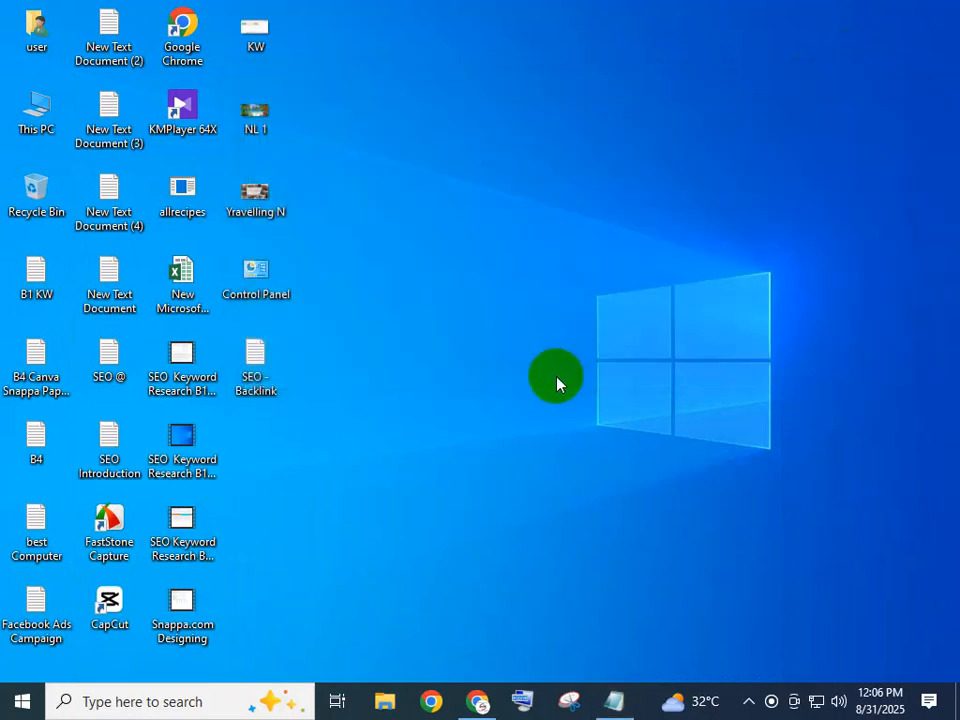
# Open the Downloads folder and look through its files for the website's logo image.
pyautogui.click(486, 706)
pyautogui.click(486, 706)
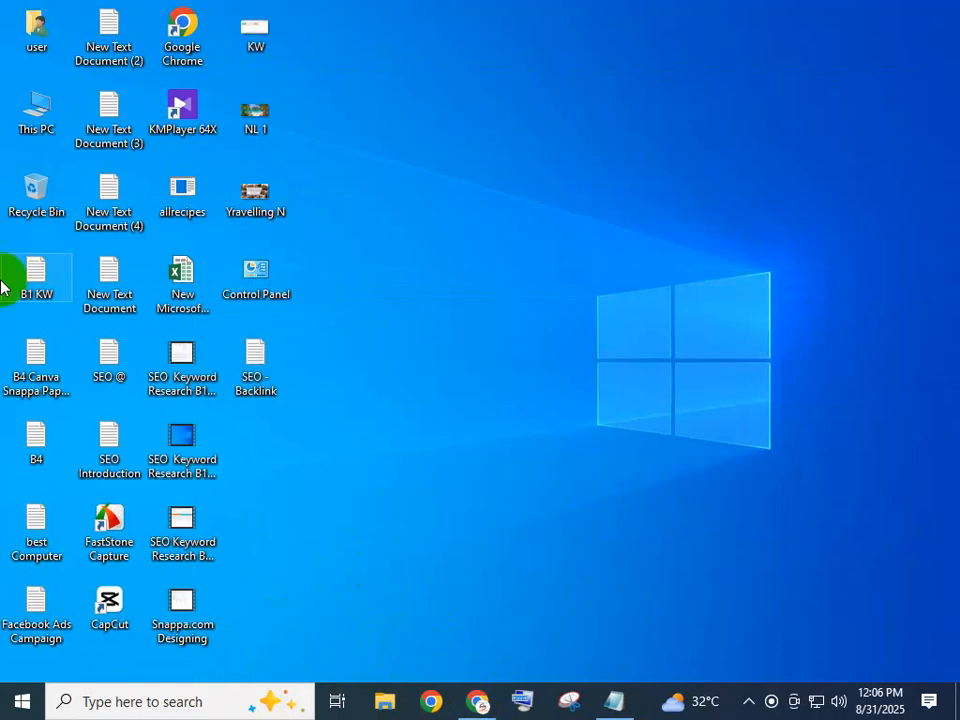
pyautogui.doubleClick(27, 130)
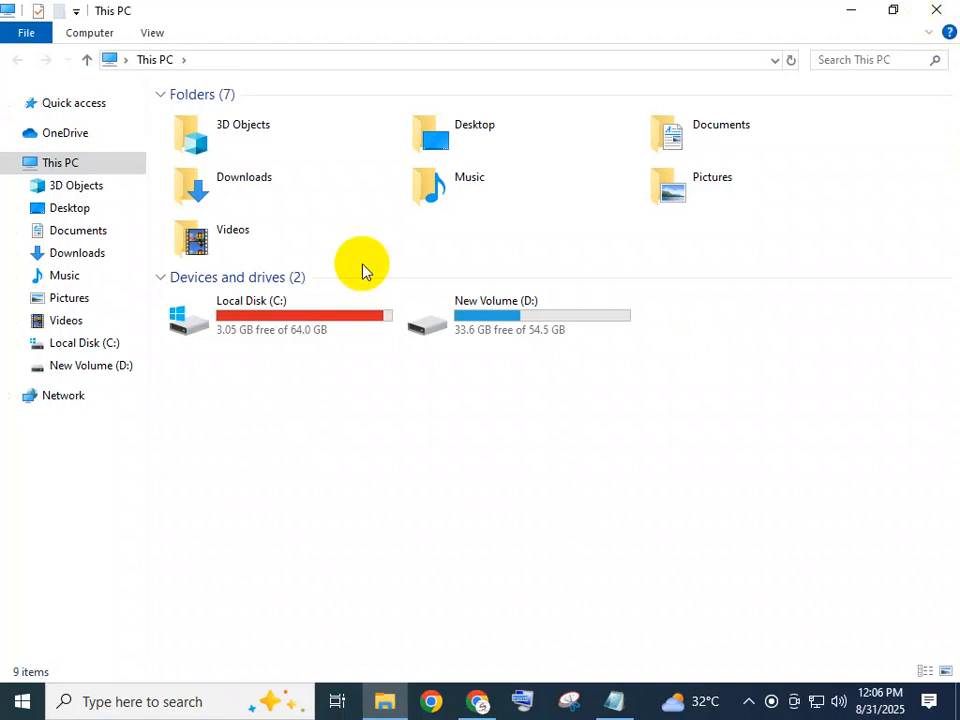
pyautogui.click(72, 252)
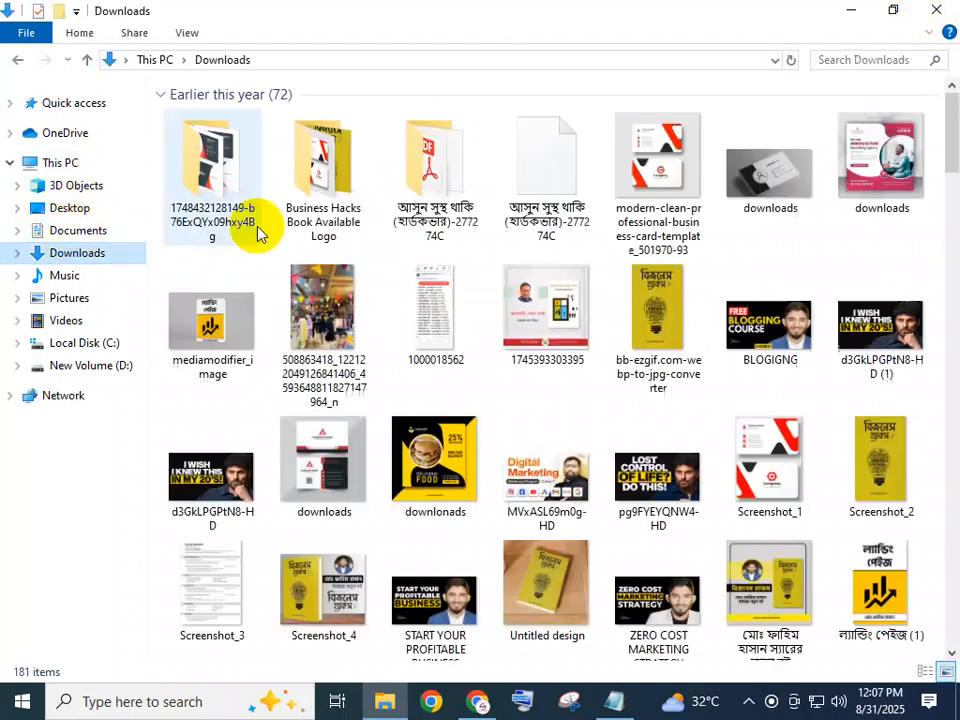
pyautogui.scroll(-5, 615, 445)
pyautogui.scroll(-4, 603, 466)
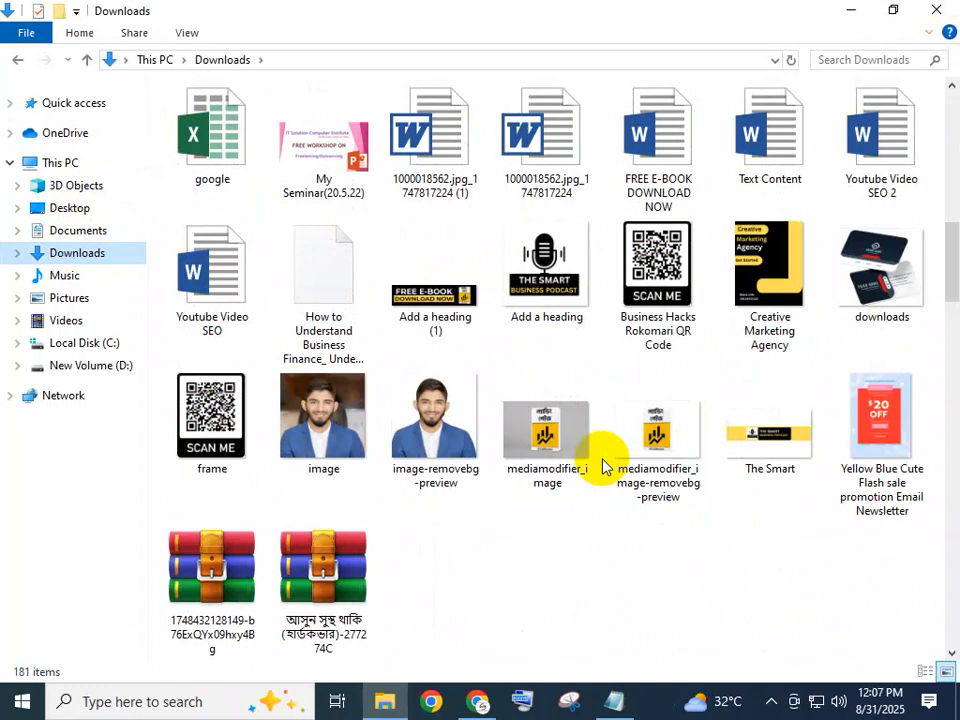
pyautogui.scroll(-4, 590, 460)
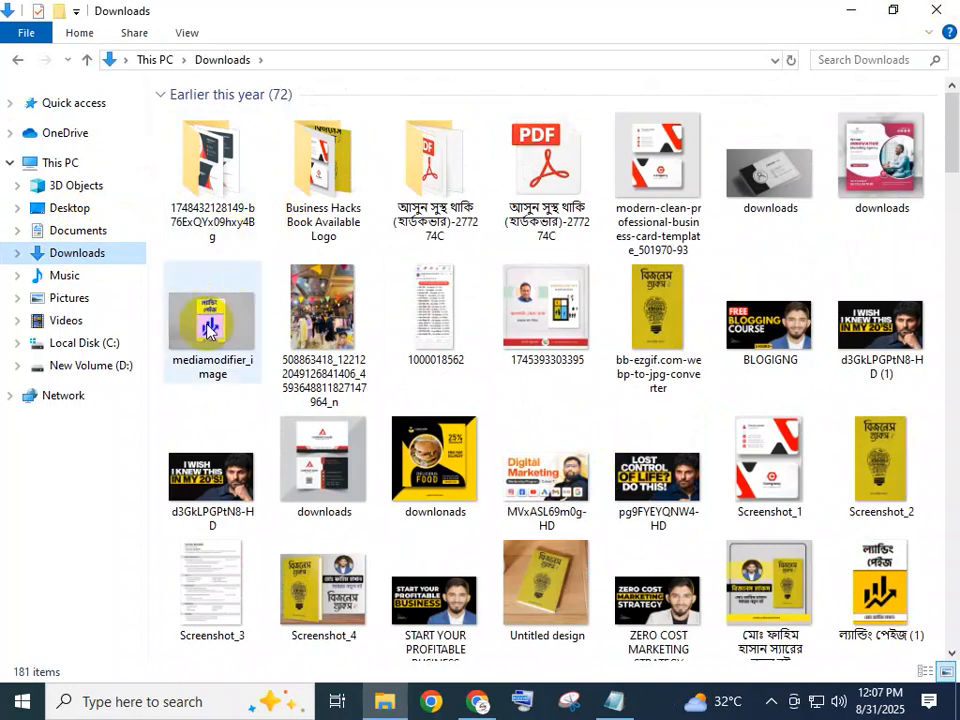
pyautogui.scroll(-3, 553, 429)
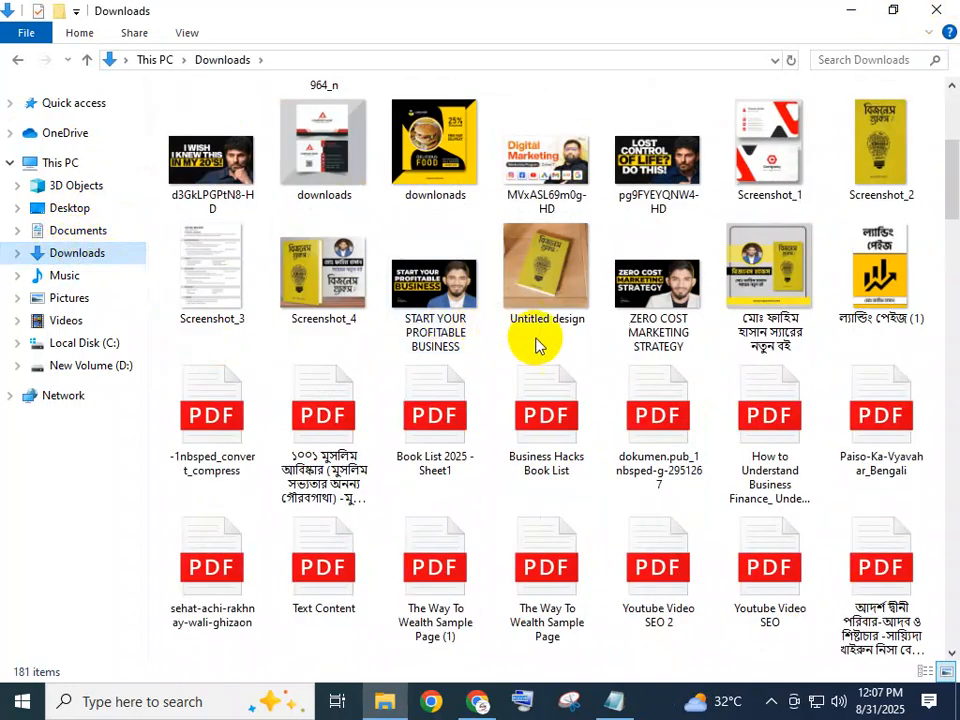
pyautogui.scroll(-10, 780, 390)
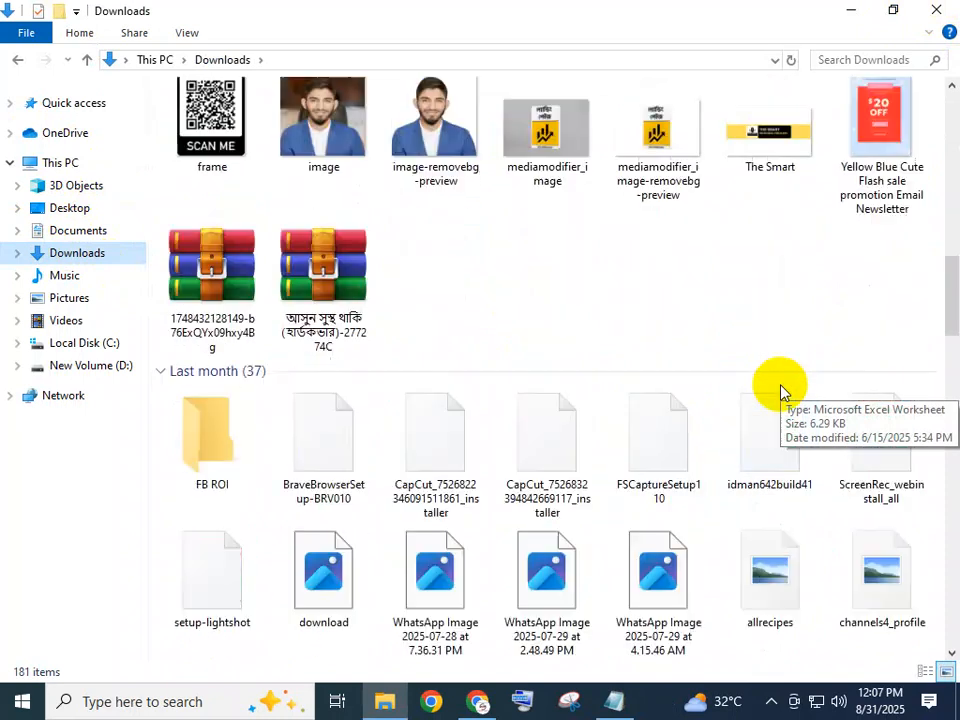
pyautogui.scroll(-5, 780, 390)
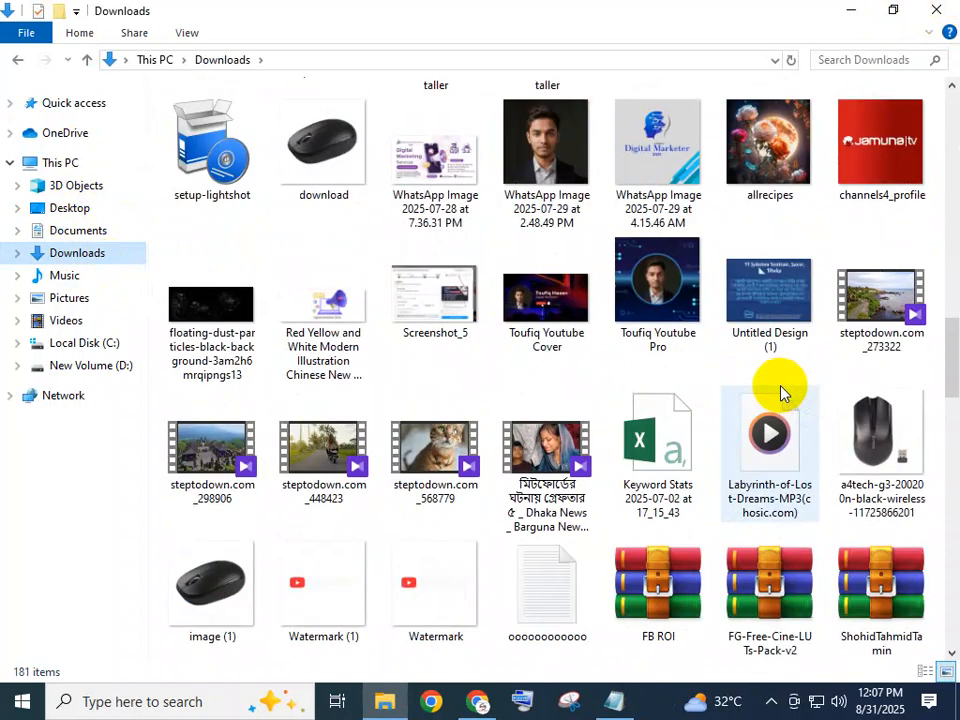
pyautogui.scroll(-7, 780, 390)
pyautogui.scroll(-9, 780, 390)
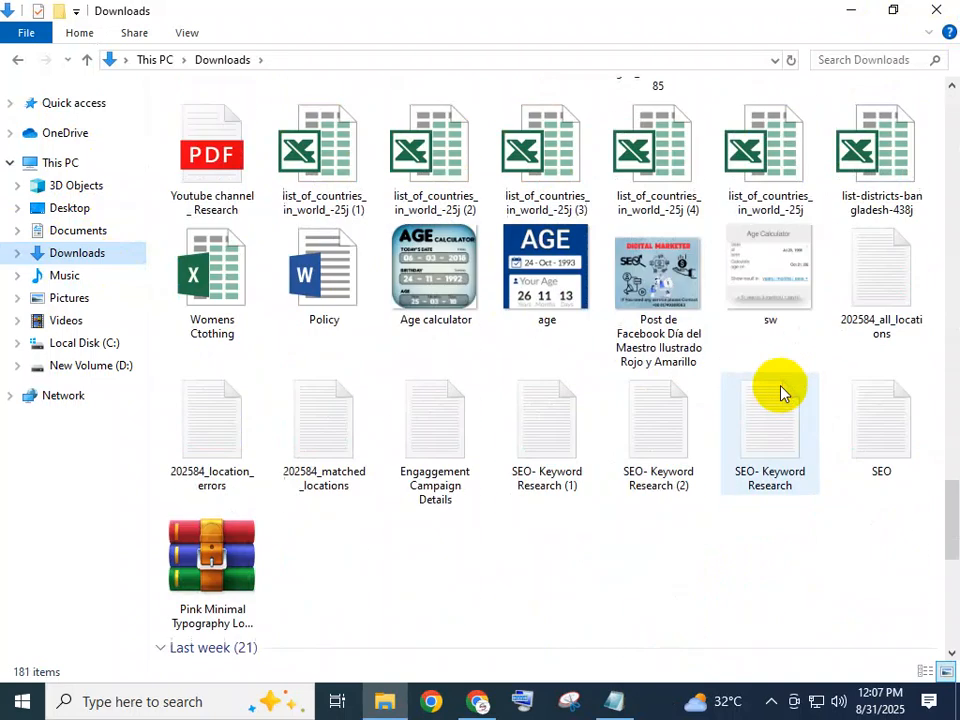
pyautogui.scroll(5, 780, 390)
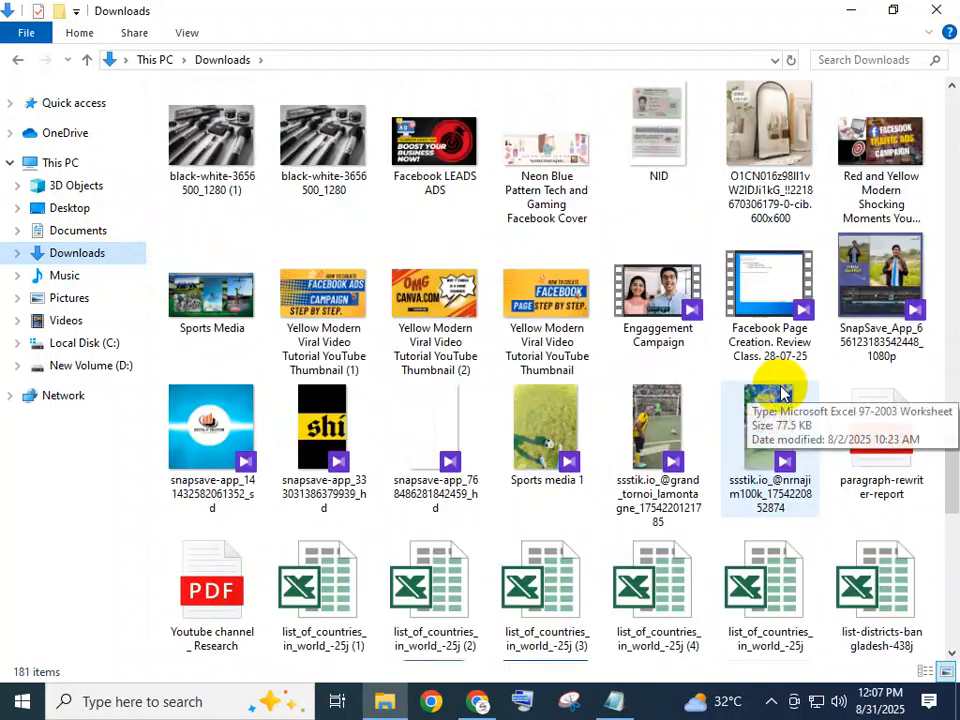
# Locate the Lawer image among last week's files in Downloads and copy it.
pyautogui.click(783, 317)
pyautogui.press('c')
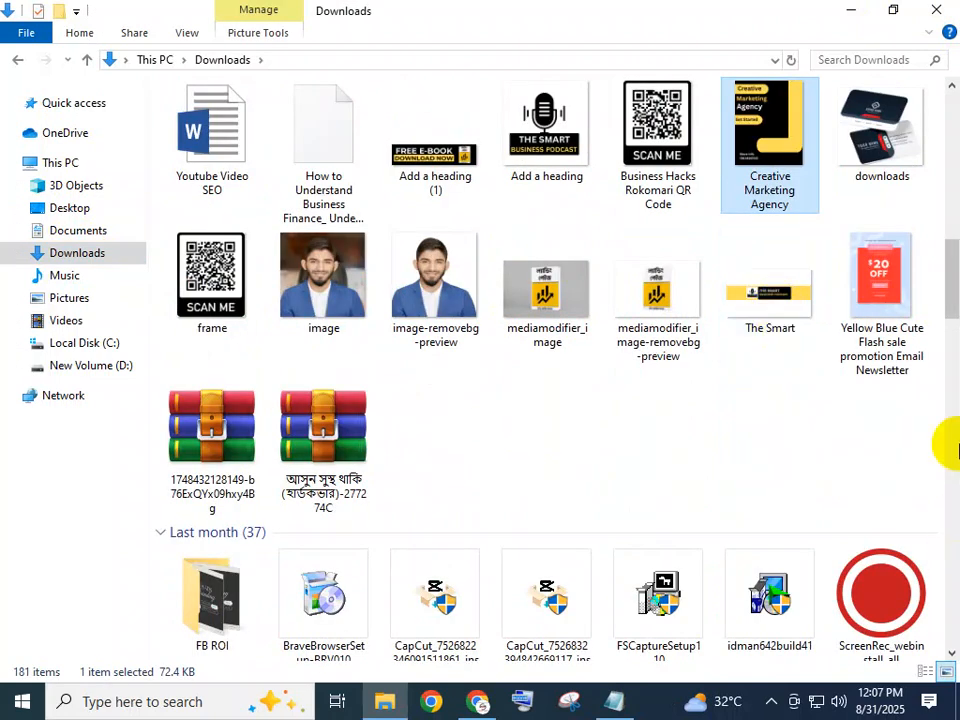
pyautogui.press('c')
pyautogui.press('c')
pyautogui.press('c')
pyautogui.press('c')
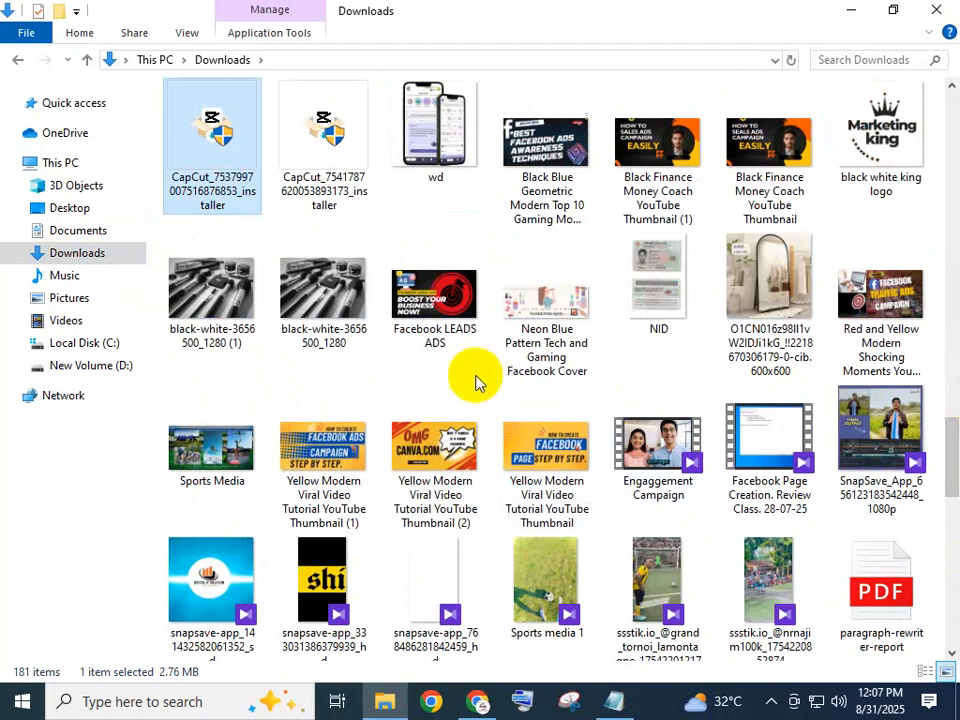
pyautogui.scroll(-3, 398, 418)
pyautogui.scroll(-10, 396, 420)
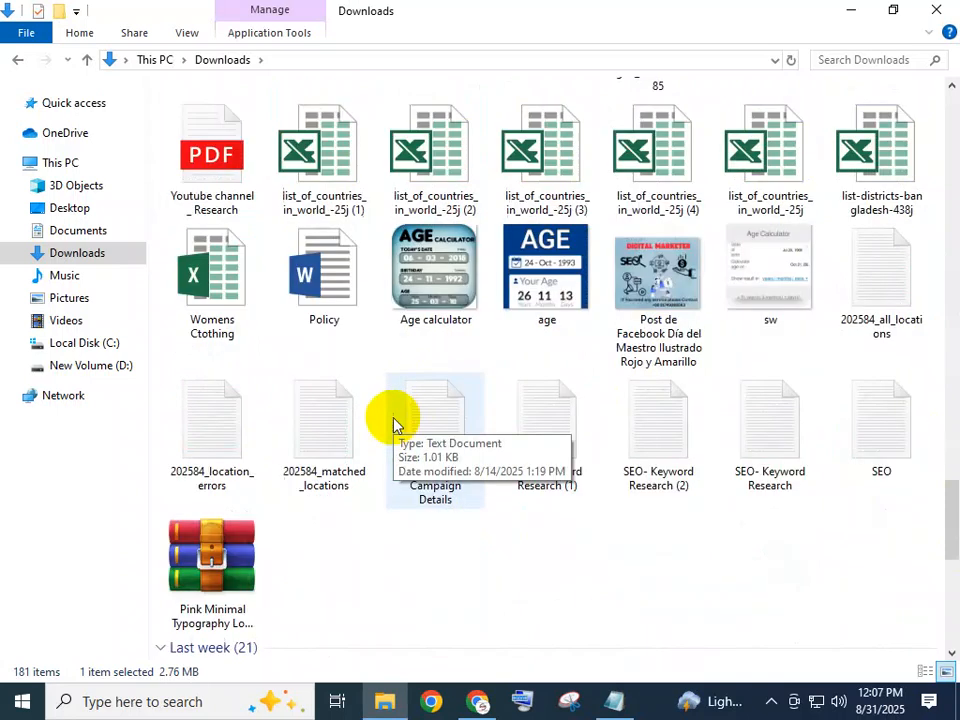
pyautogui.click(209, 357)
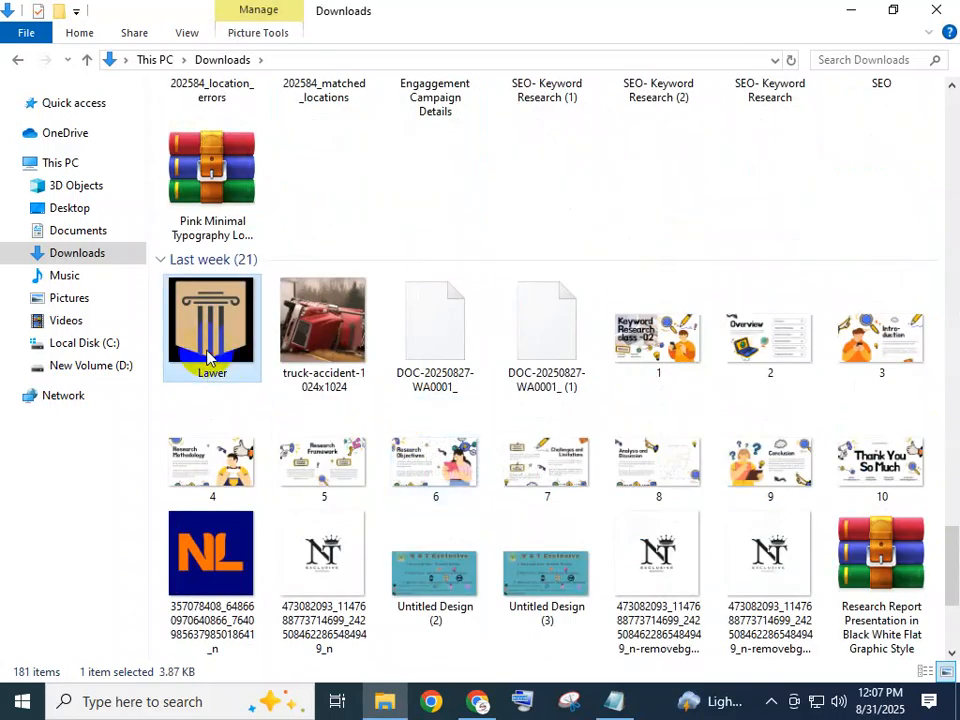
# Minimize the Downloads window, then create a desktop folder named BUyer and open it.
pyautogui.click(851, 10)
pyautogui.click(393, 190)
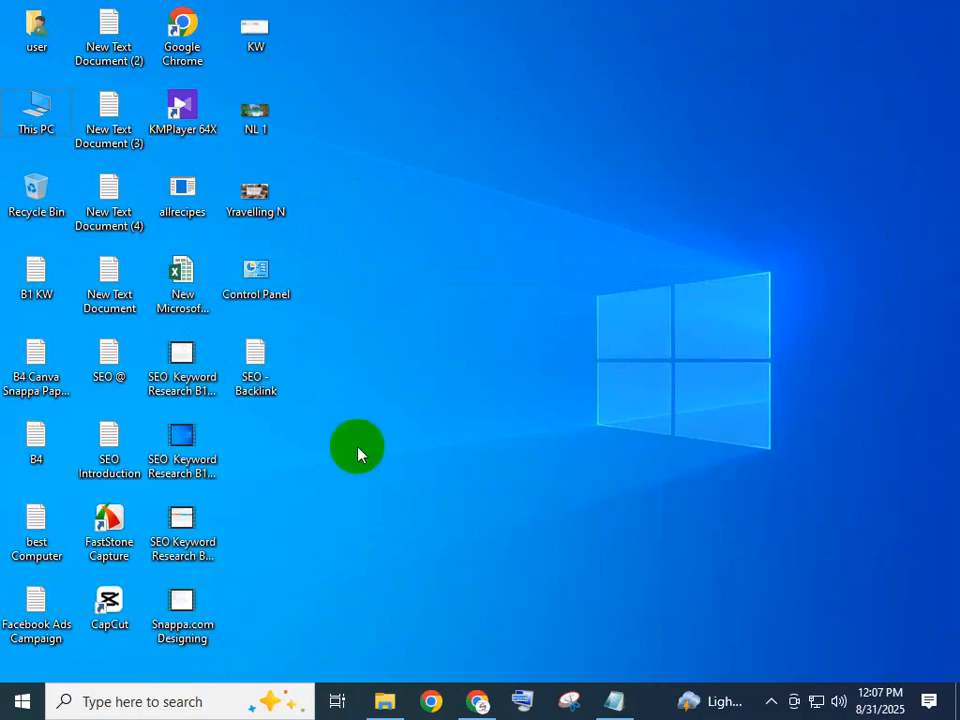
pyautogui.hotkey('ctrl', 'shift', 'n')
pyautogui.write('BU')
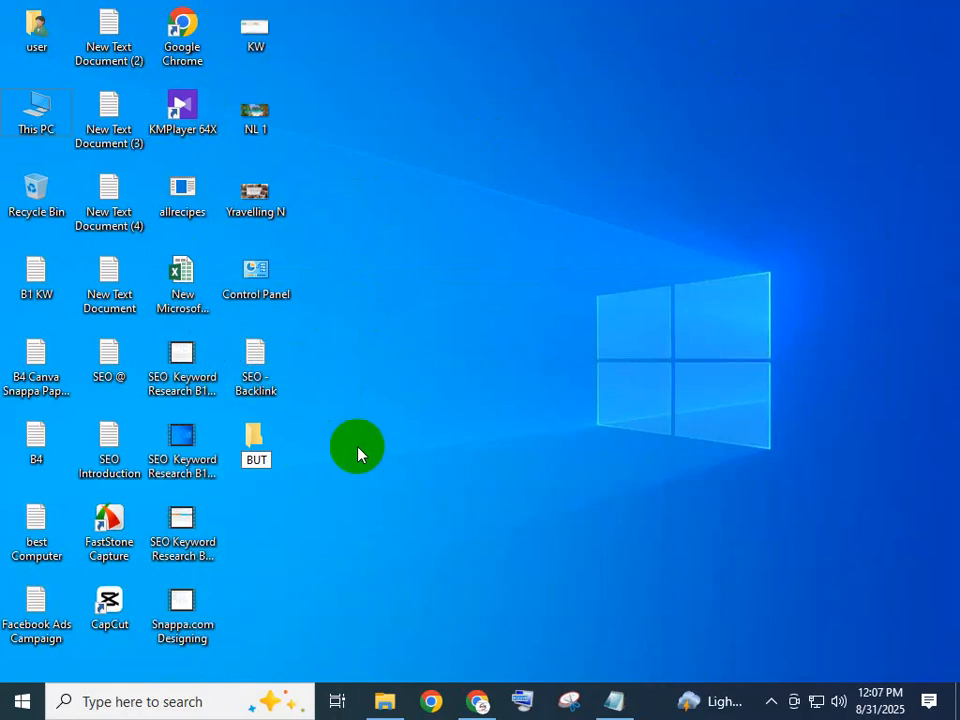
pyautogui.write('yer')
pyautogui.press('Return')
pyautogui.press('Return')
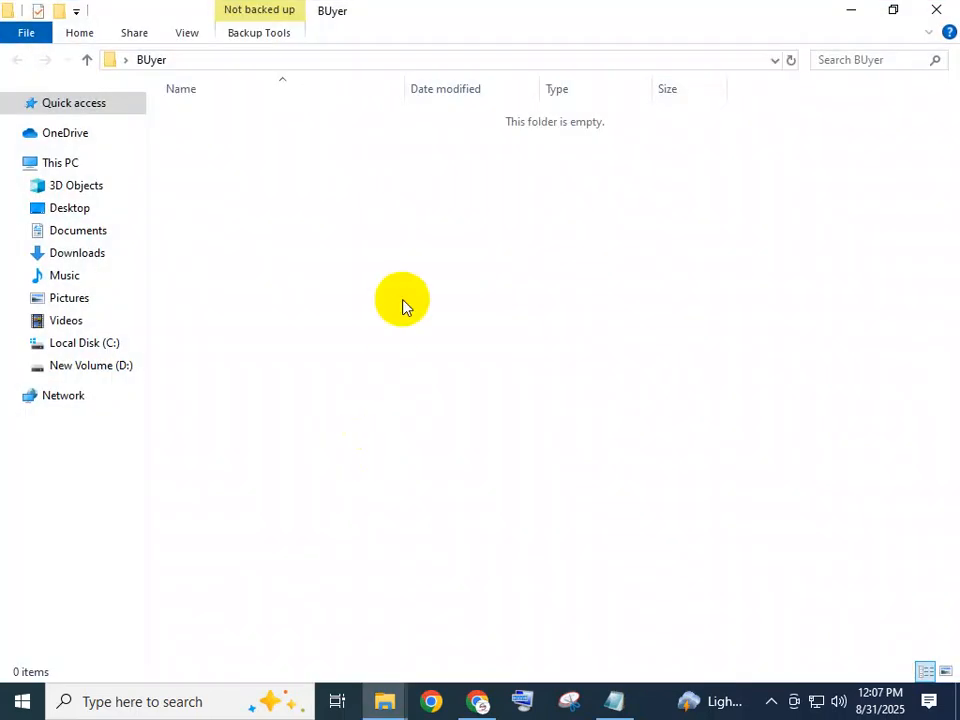
# Paste the Lawer image into the BUyer folder and restore the folder window to a smaller size.
pyautogui.hotkey('ctrl', 'v')
pyautogui.click(285, 209)
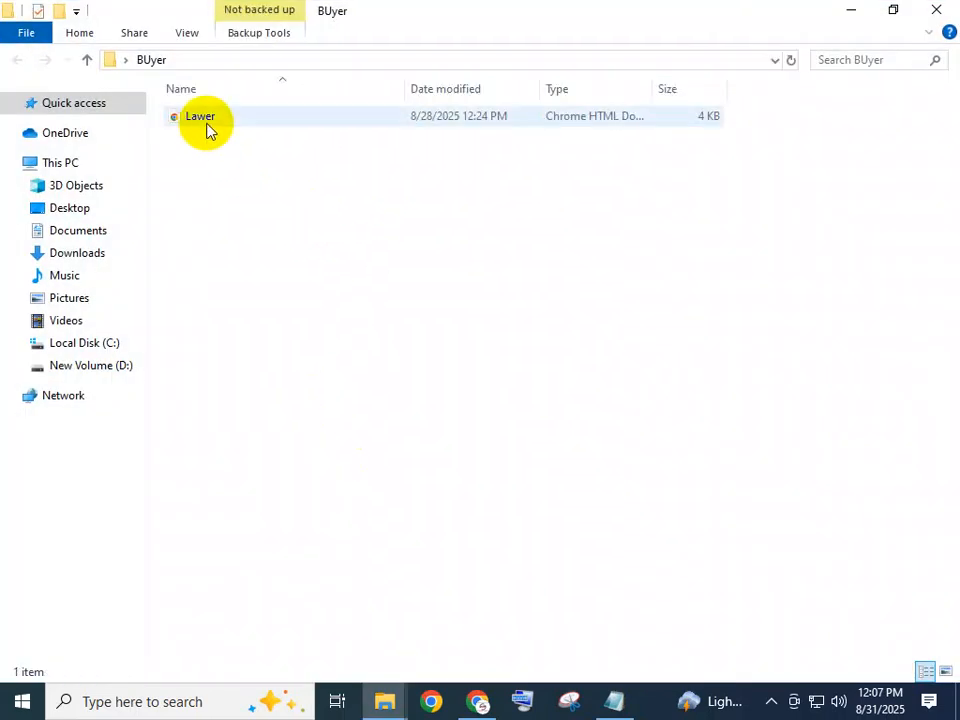
pyautogui.click(895, 10)
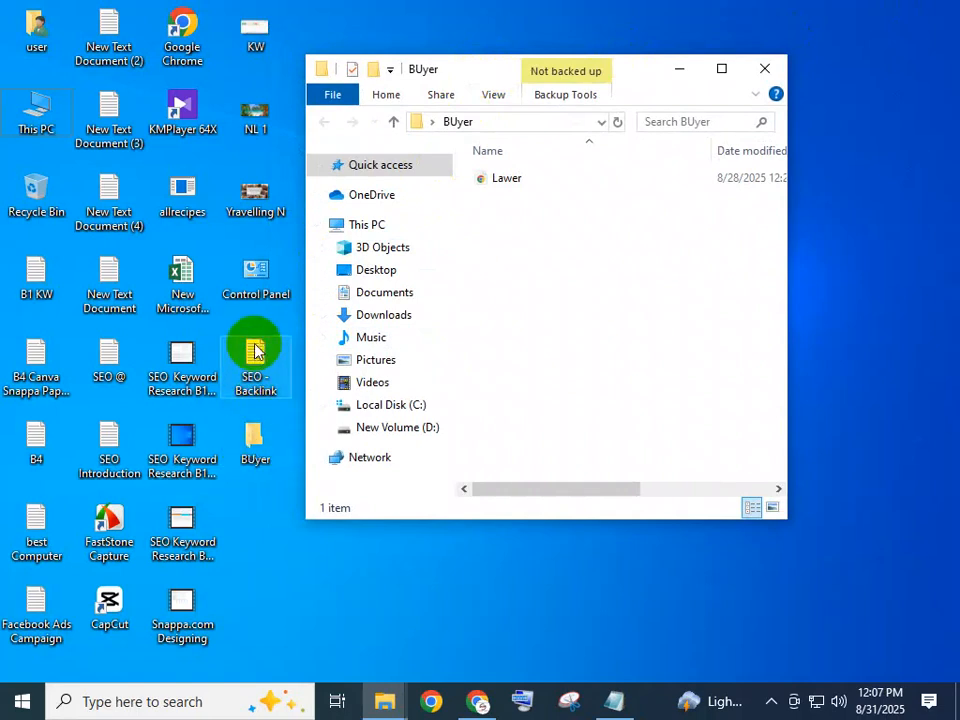
# Check New Text Document and New Text Document (4) on the desktop for the website details, closing each one.
pyautogui.click(107, 302)
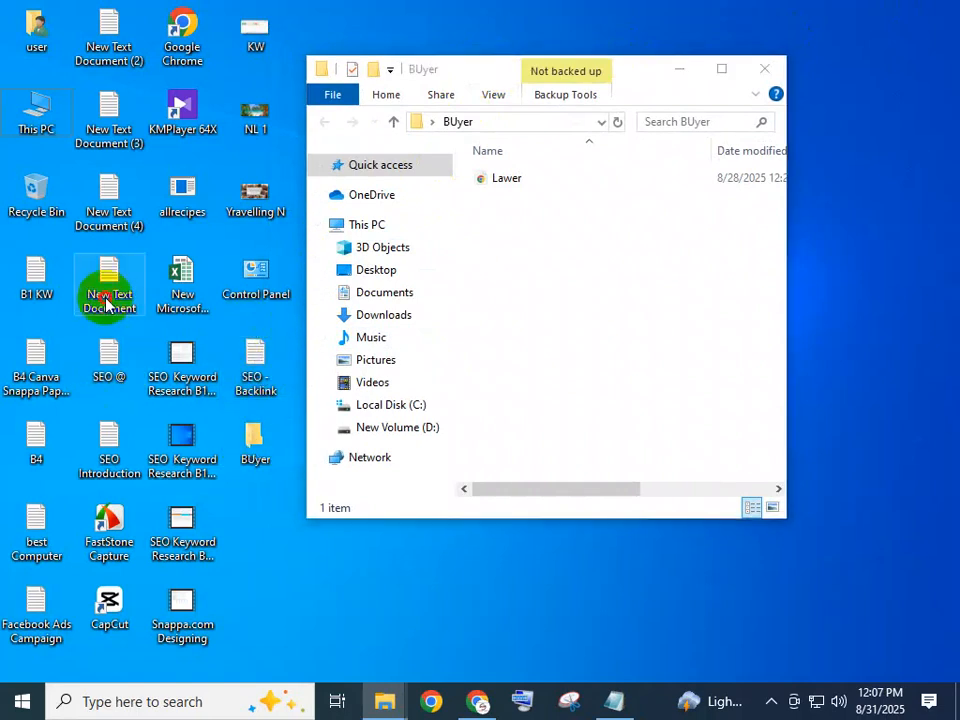
pyautogui.doubleClick(107, 302)
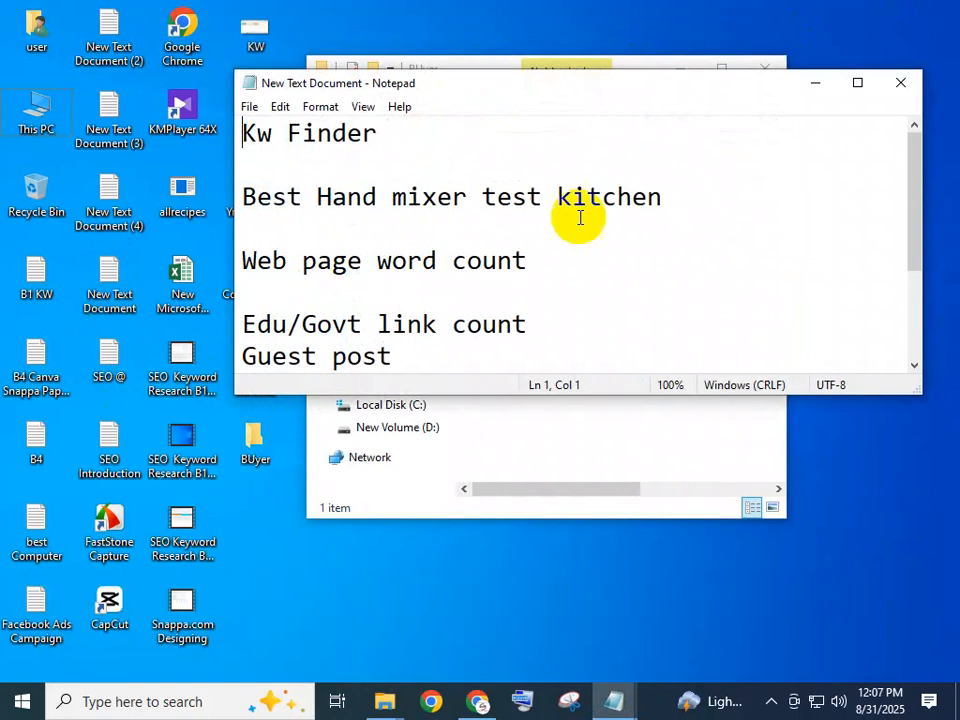
pyautogui.click(905, 97)
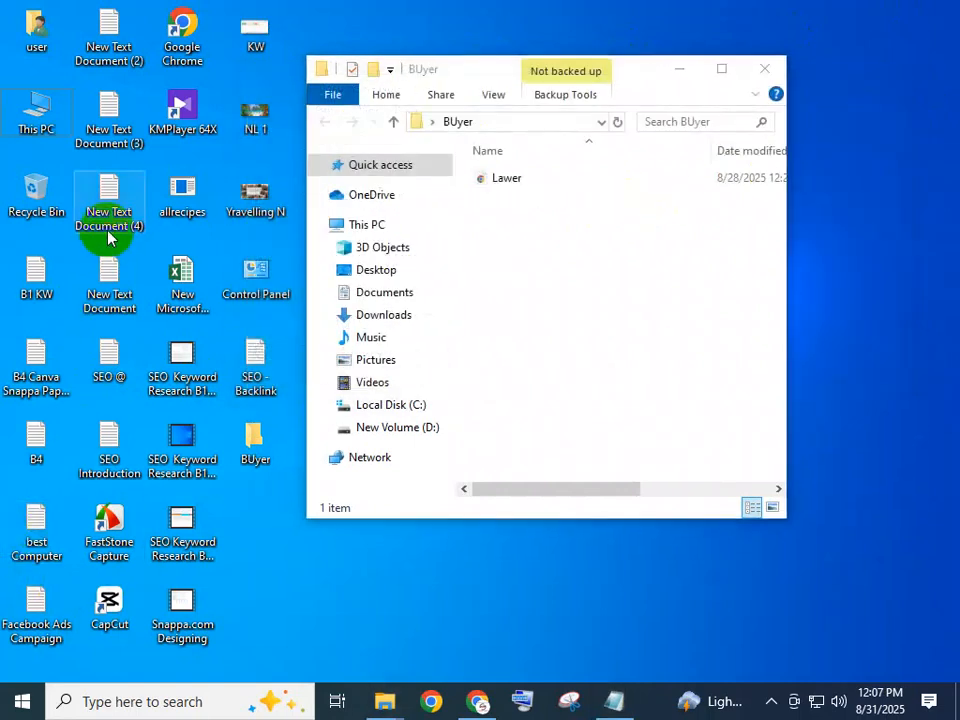
pyautogui.doubleClick(108, 237)
pyautogui.click(903, 82)
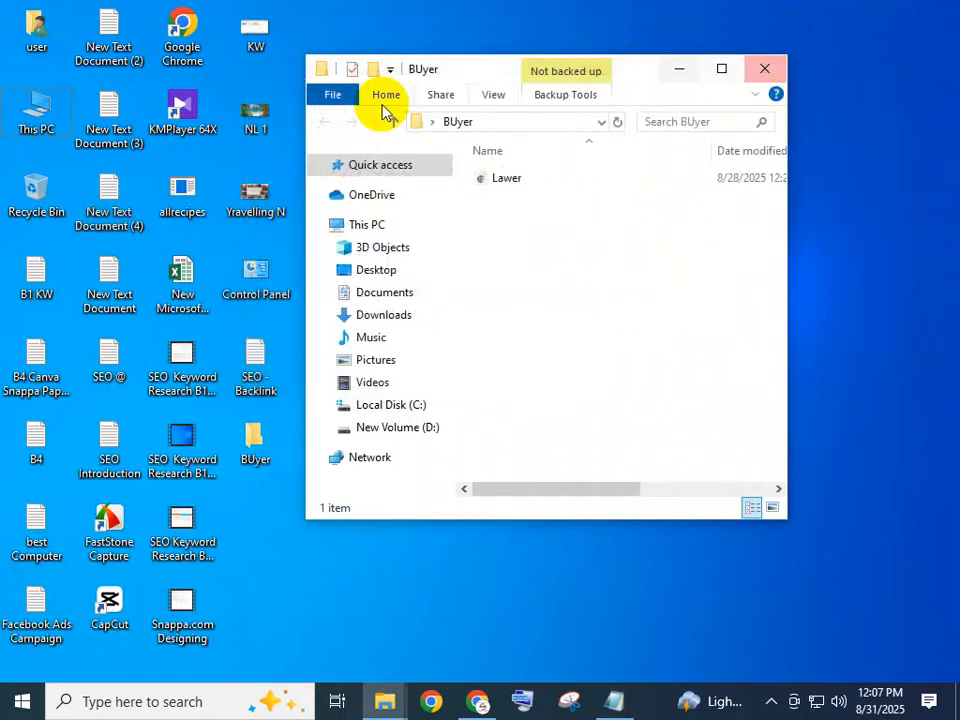
# Move New Text Document (4) from the desktop into the BUyer folder and close the folder window.
pyautogui.click(275, 538)
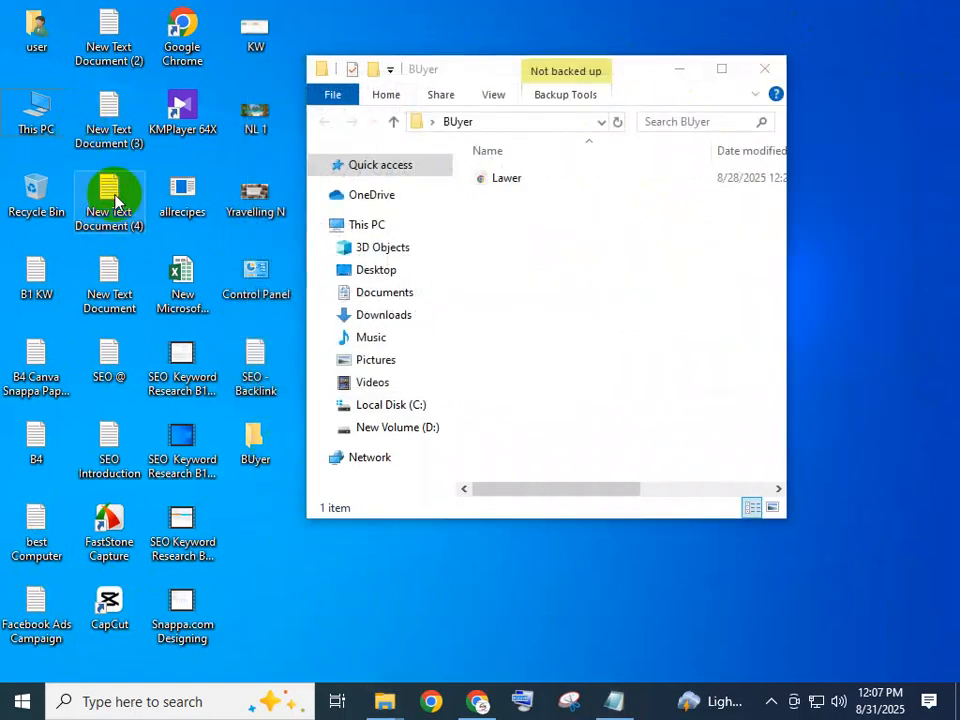
pyautogui.click(580, 254)
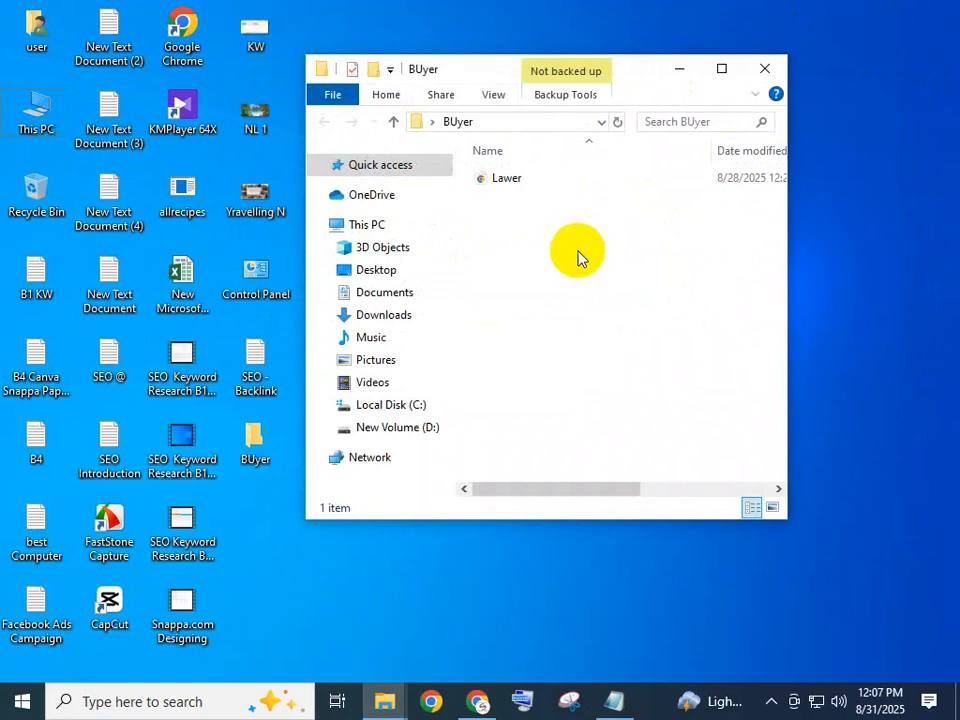
pyautogui.hotkey('ctrl', 'v')
pyautogui.click(578, 253)
pyautogui.click(510, 185)
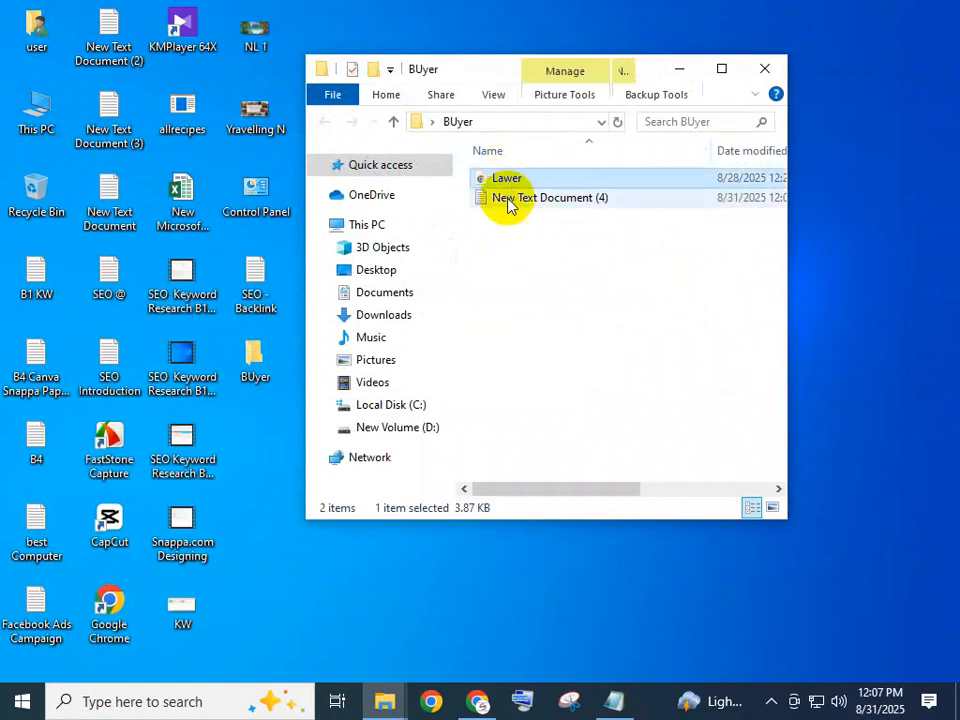
pyautogui.click(521, 251)
pyautogui.click(538, 199)
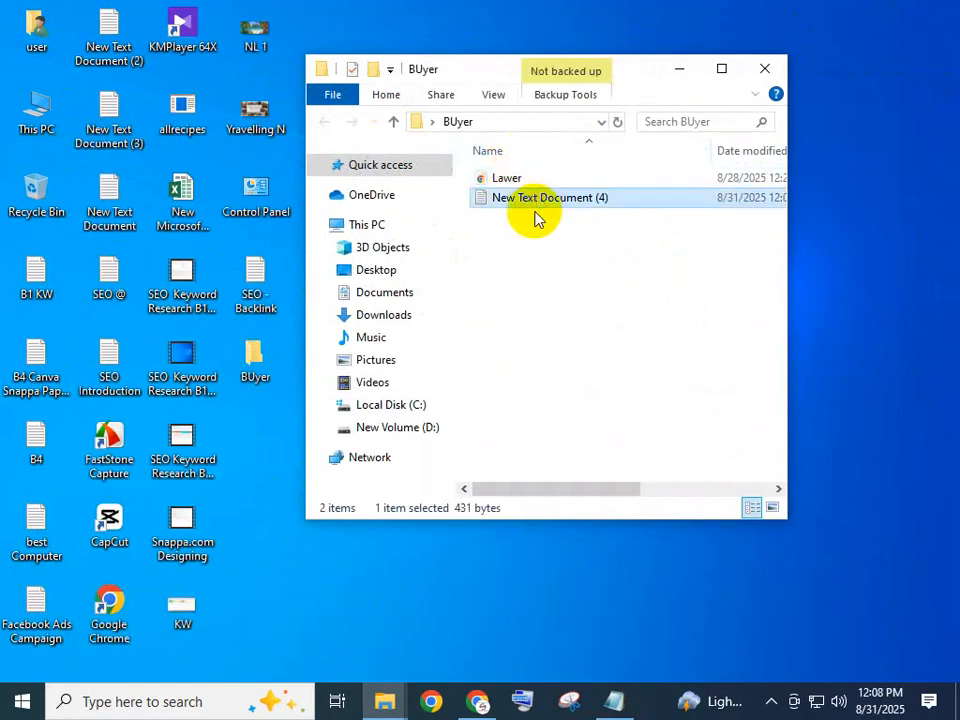
pyautogui.click(765, 68)
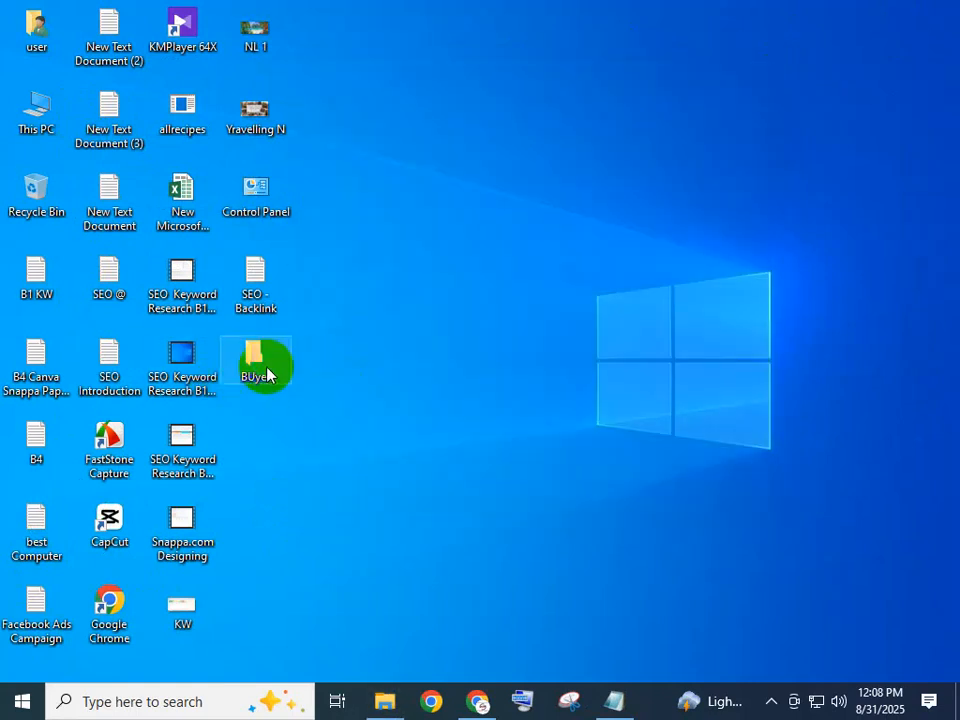
# Close the open website details note and switch to Chrome, activating the empty Lnk.Bio username field.
pyautogui.click(612, 705)
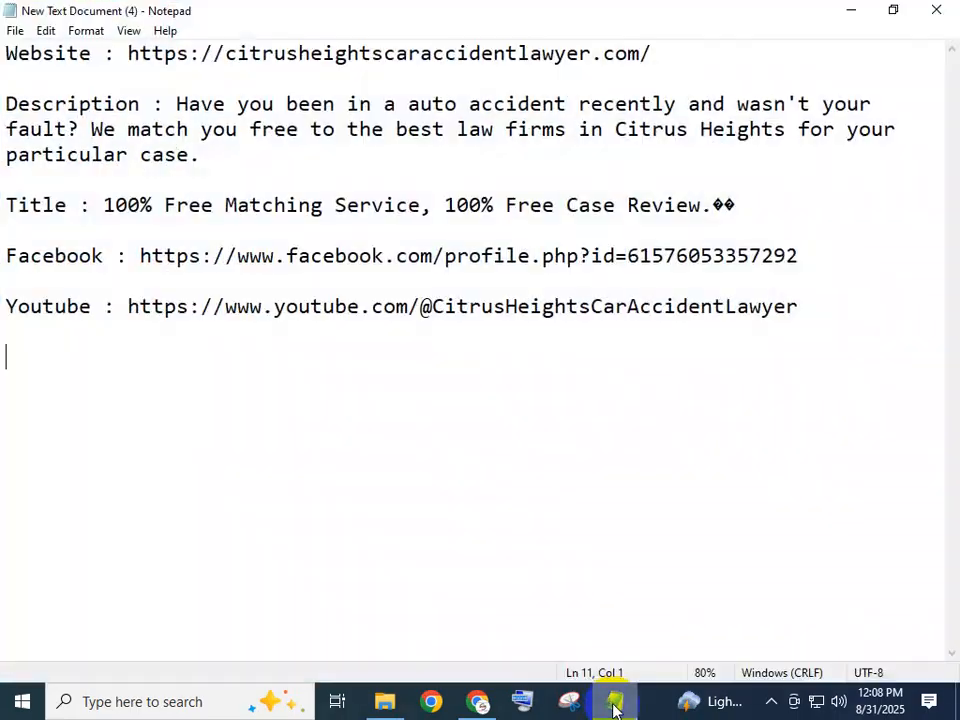
pyautogui.click(936, 8)
pyautogui.click(460, 546)
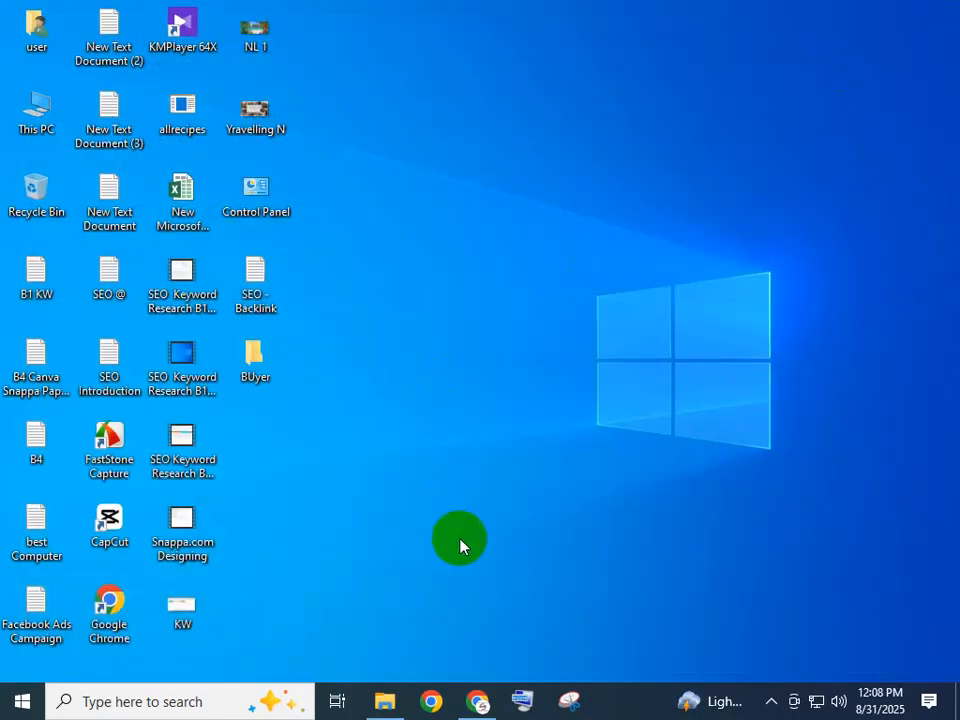
pyautogui.click(477, 701)
pyautogui.click(439, 319)
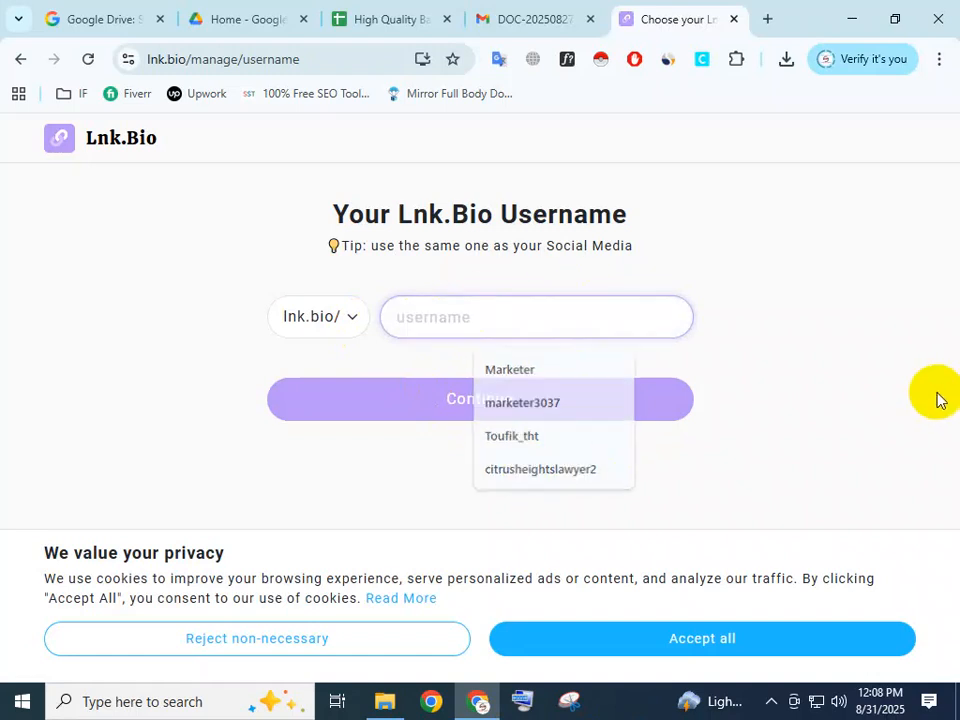
# Open New Text Document (4) from the BUyer desktop folder and copy citrusheightscaraccidentlawyer from the website address.
pyautogui.click(857, 14)
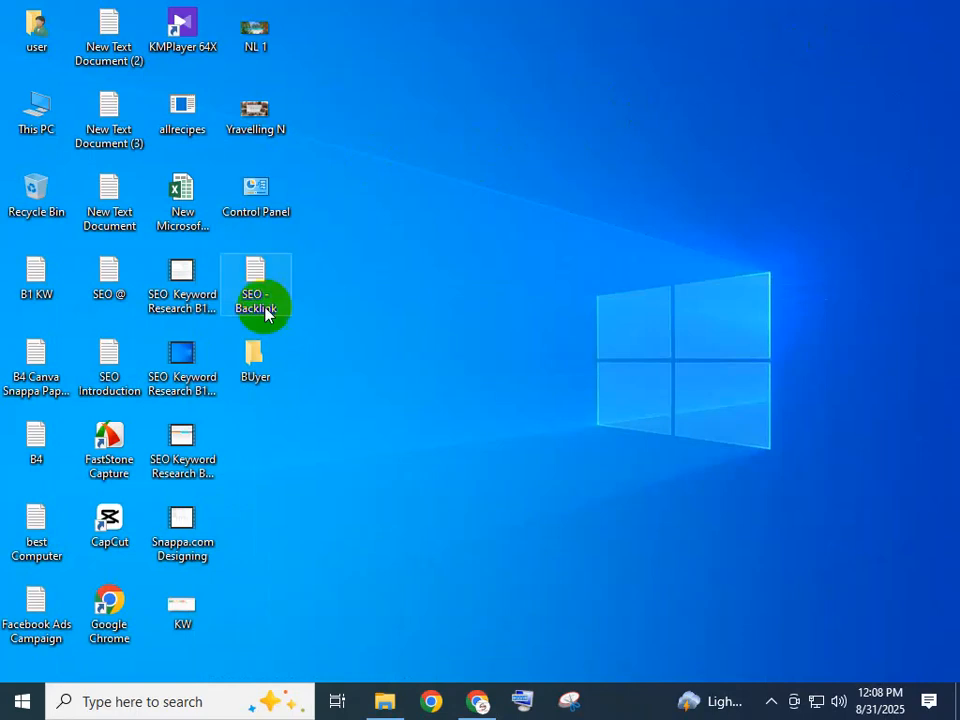
pyautogui.doubleClick(249, 372)
pyautogui.doubleClick(621, 231)
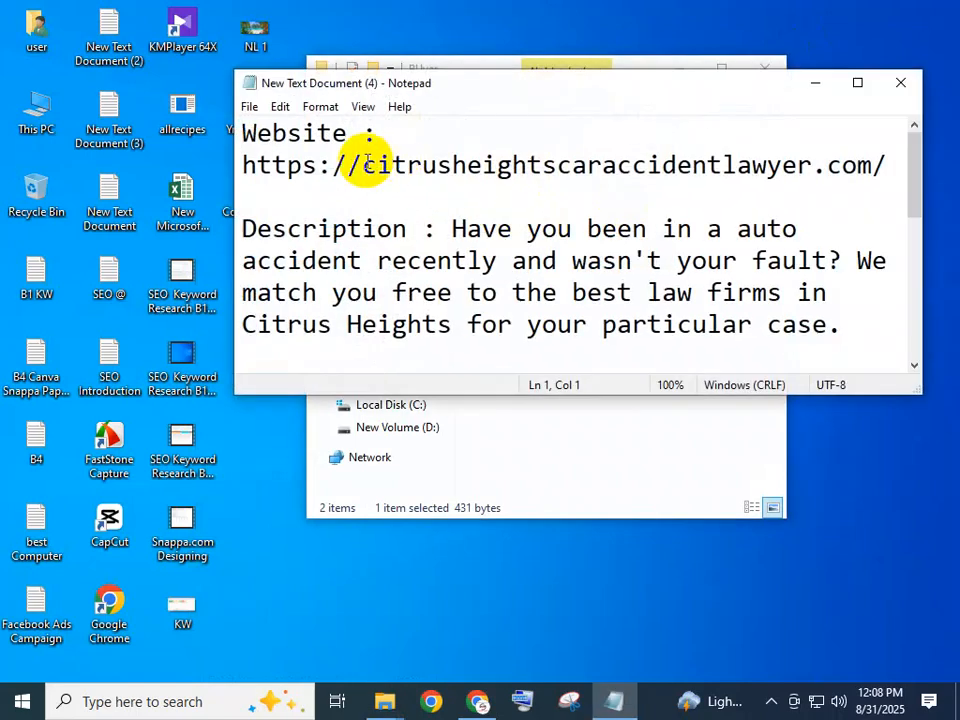
pyautogui.moveTo(362, 165); pyautogui.dragTo(813, 165)
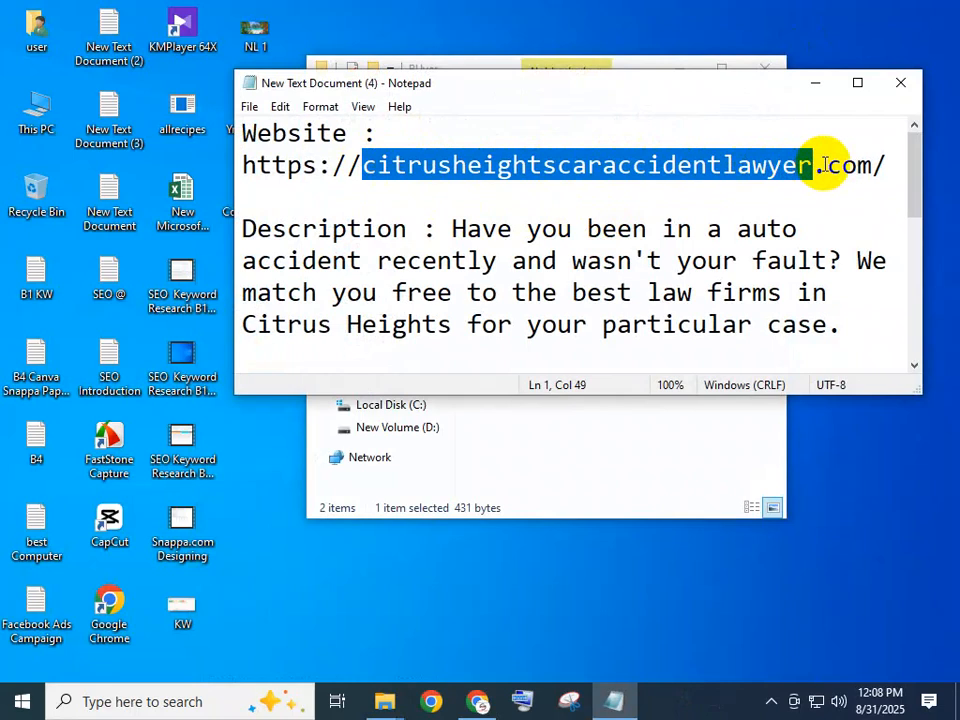
pyautogui.click(400, 168)
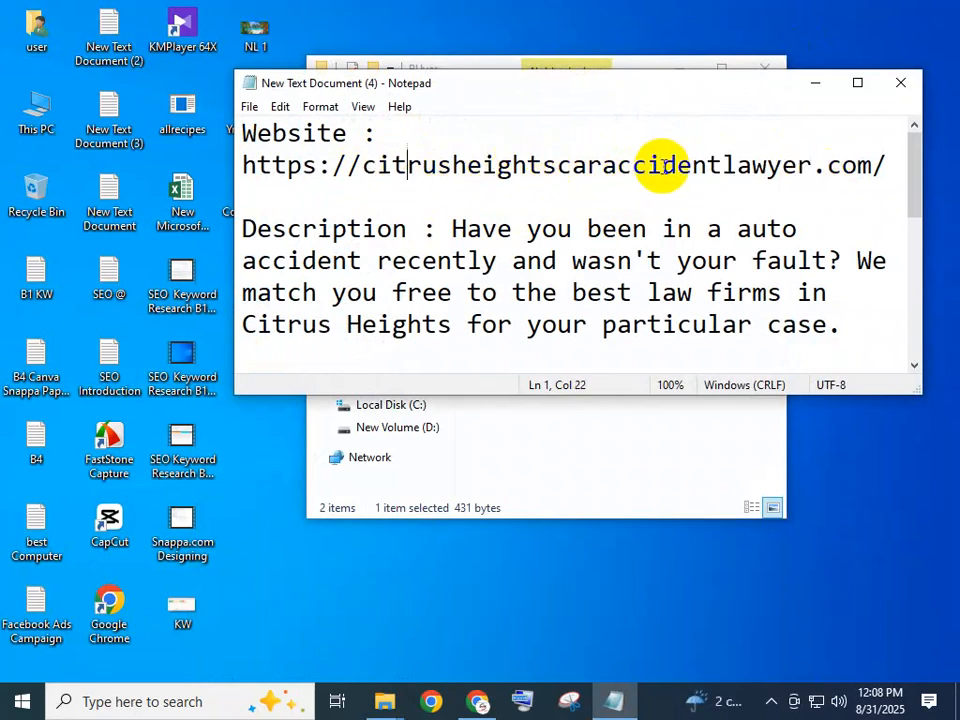
pyautogui.moveTo(812, 163); pyautogui.dragTo(364, 165)
pyautogui.rightClick(400, 166)
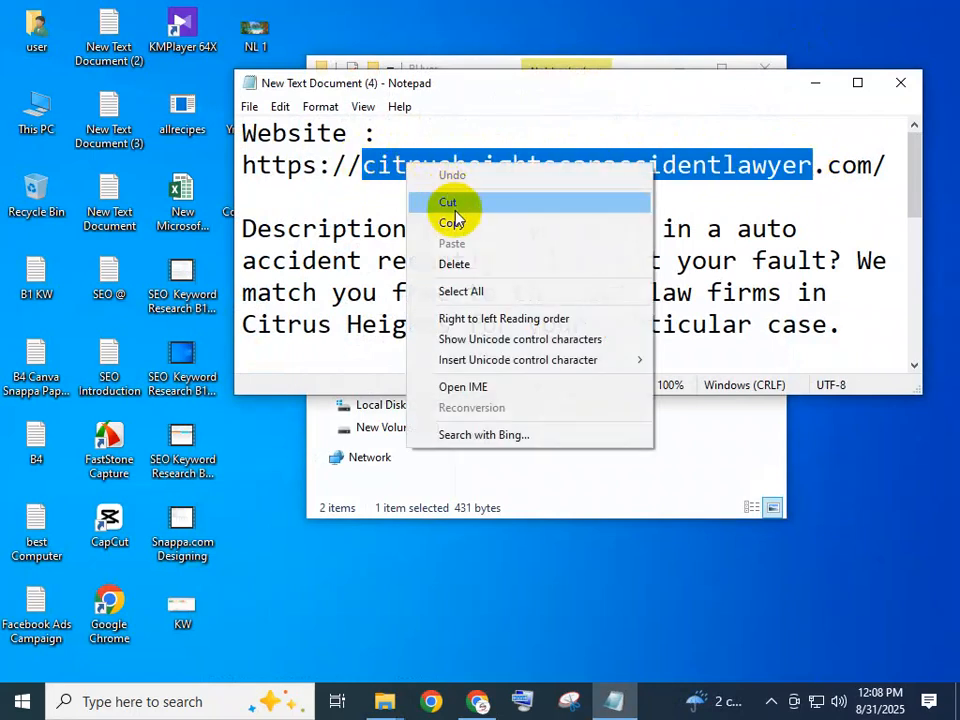
pyautogui.click(456, 220)
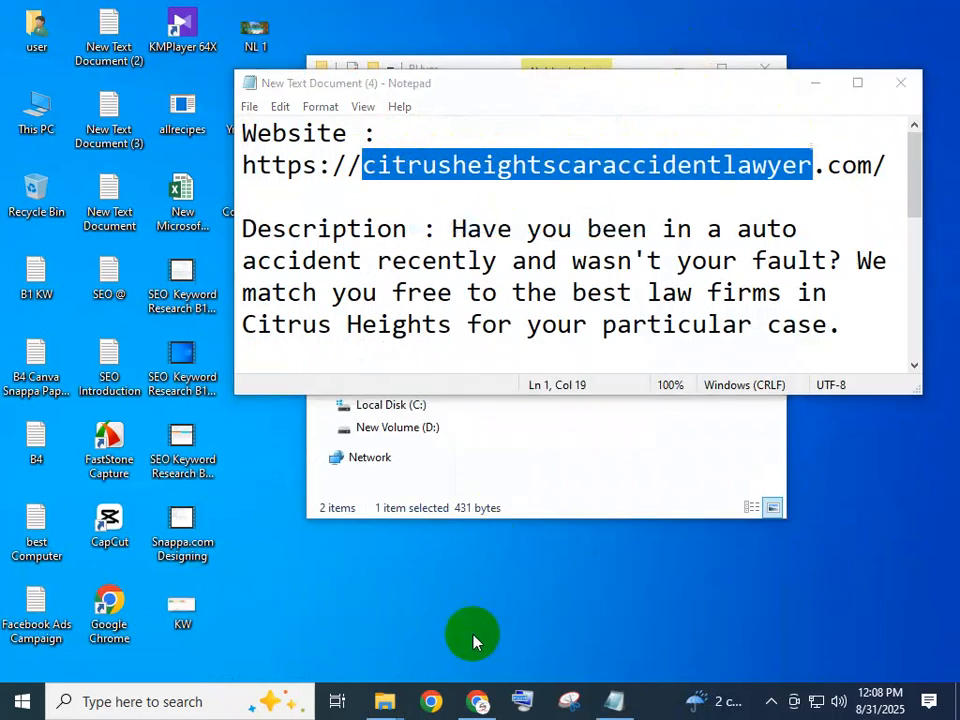
# Switch to Chrome and submit citrusheightscaraccidentlawyer as the Lnk.Bio username, resubmitting it as citrusheightscaraccidentlawyer11.
pyautogui.click(479, 701)
pyautogui.click(427, 313)
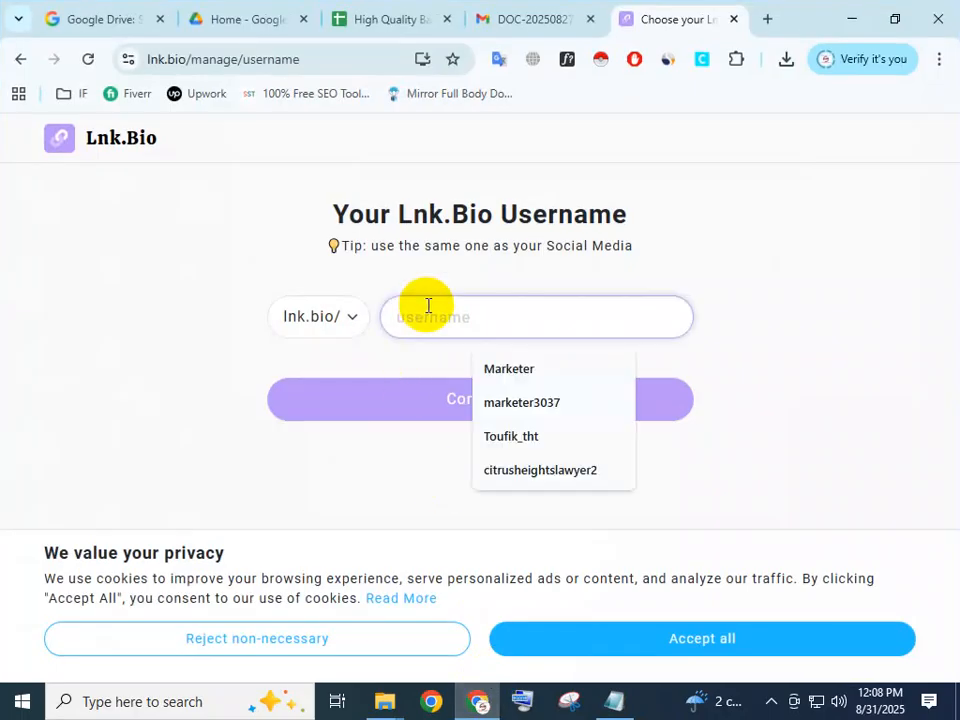
pyautogui.hotkey('ctrl', 'v')
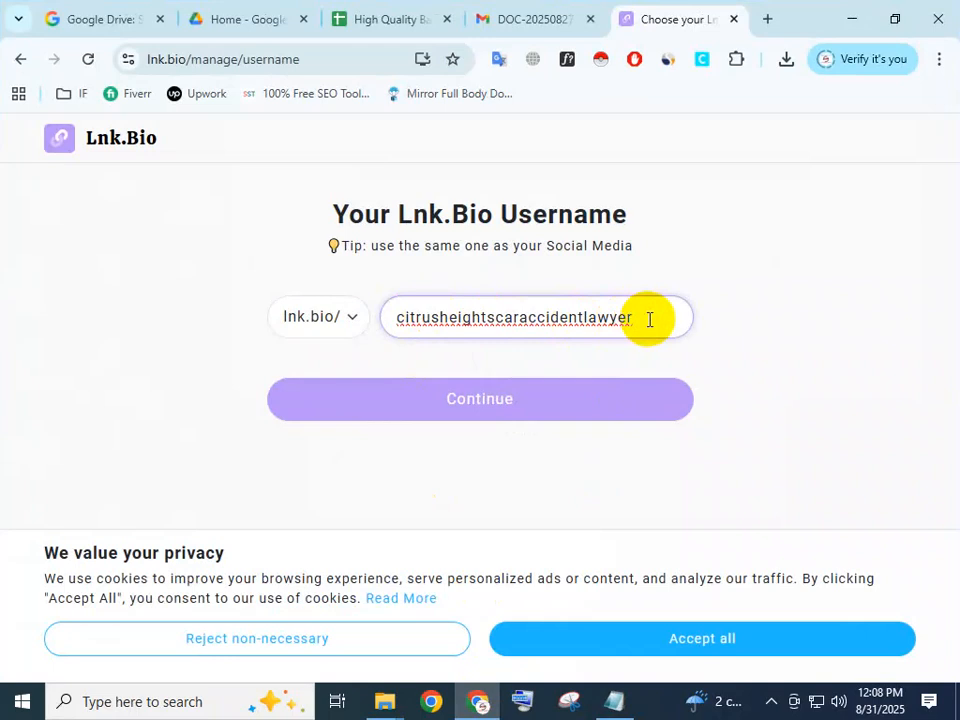
pyautogui.click(826, 325)
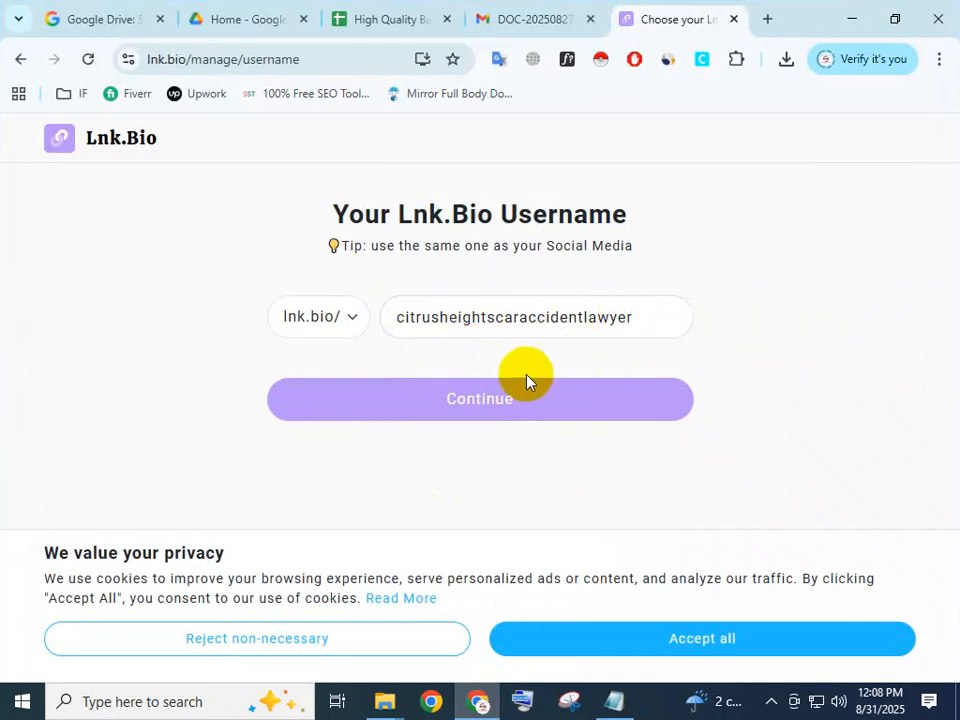
pyautogui.click(488, 410)
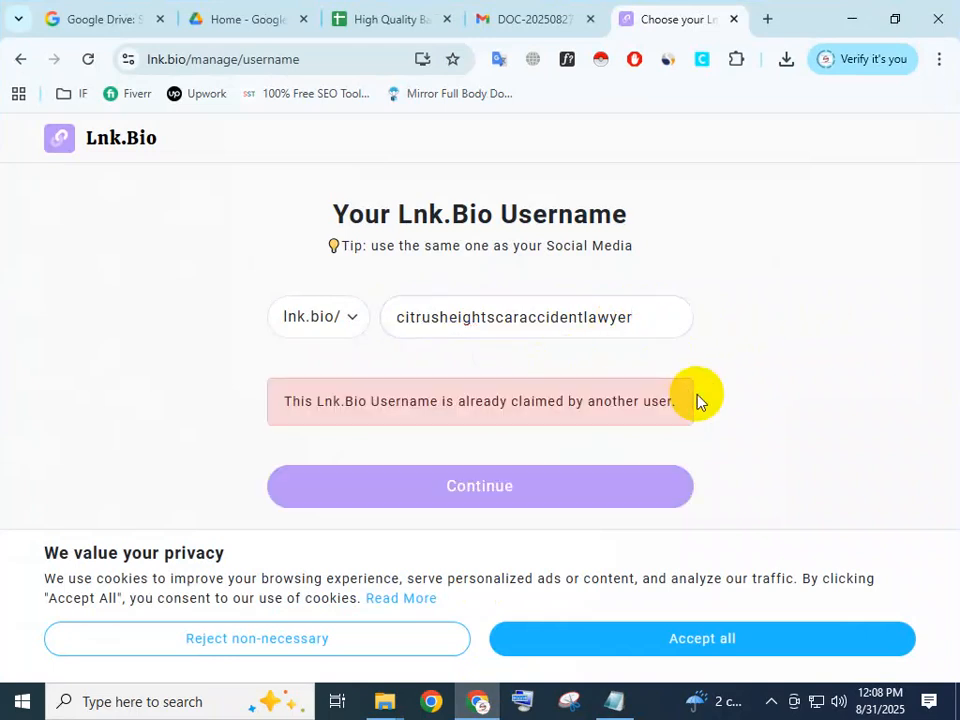
pyautogui.click(551, 466)
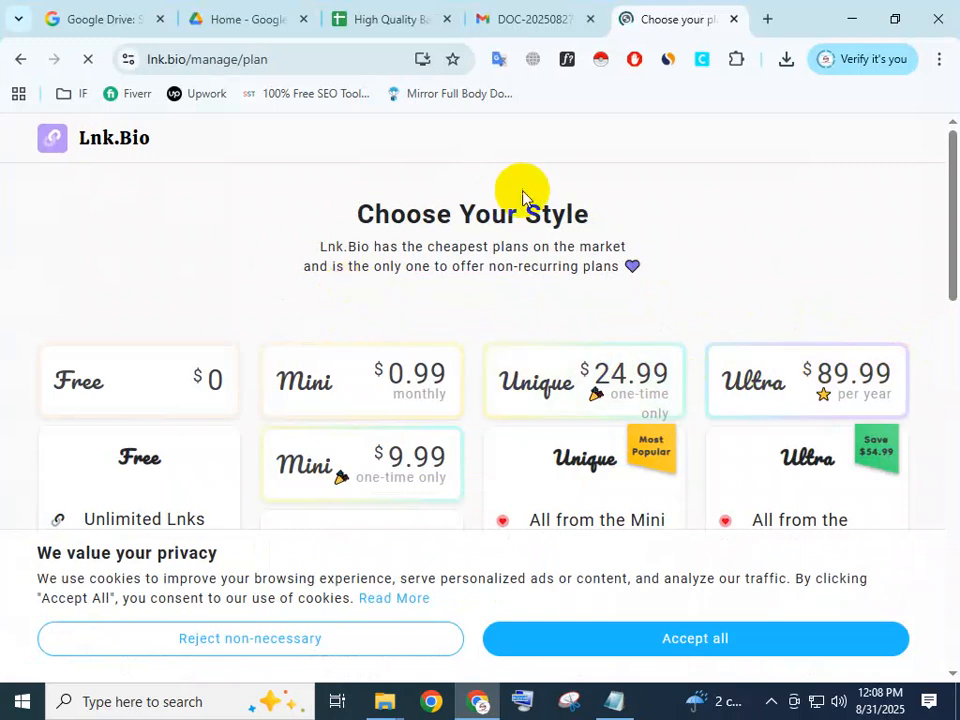
# Accept all cookies and choose the Free $0 plan for the Lnk.Bio page.
pyautogui.scroll(-2, 499, 300)
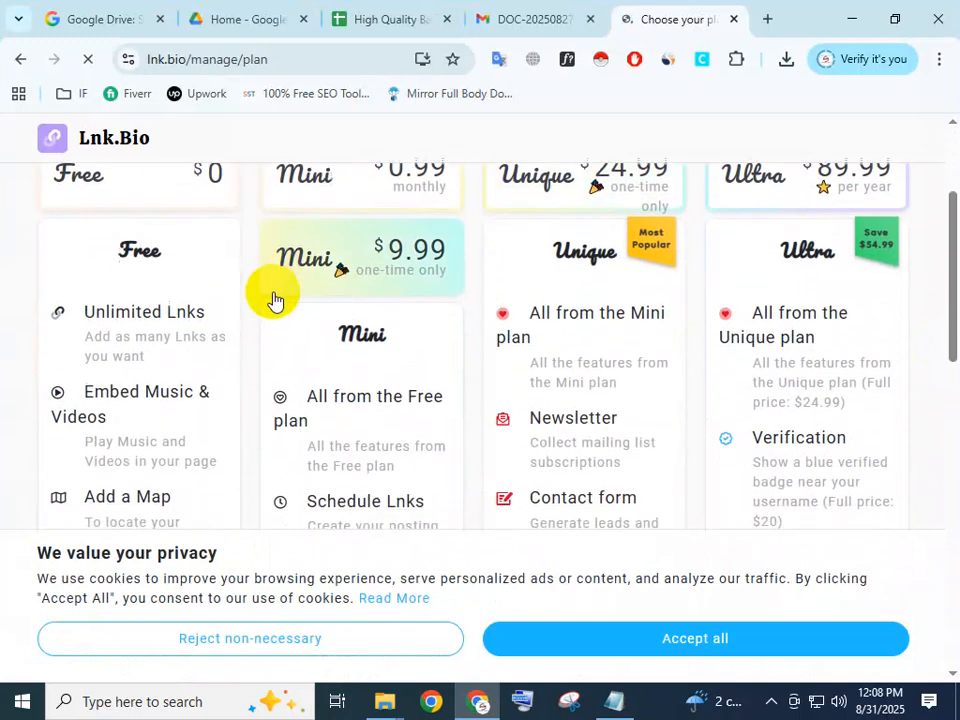
pyautogui.scroll(2, 493, 279)
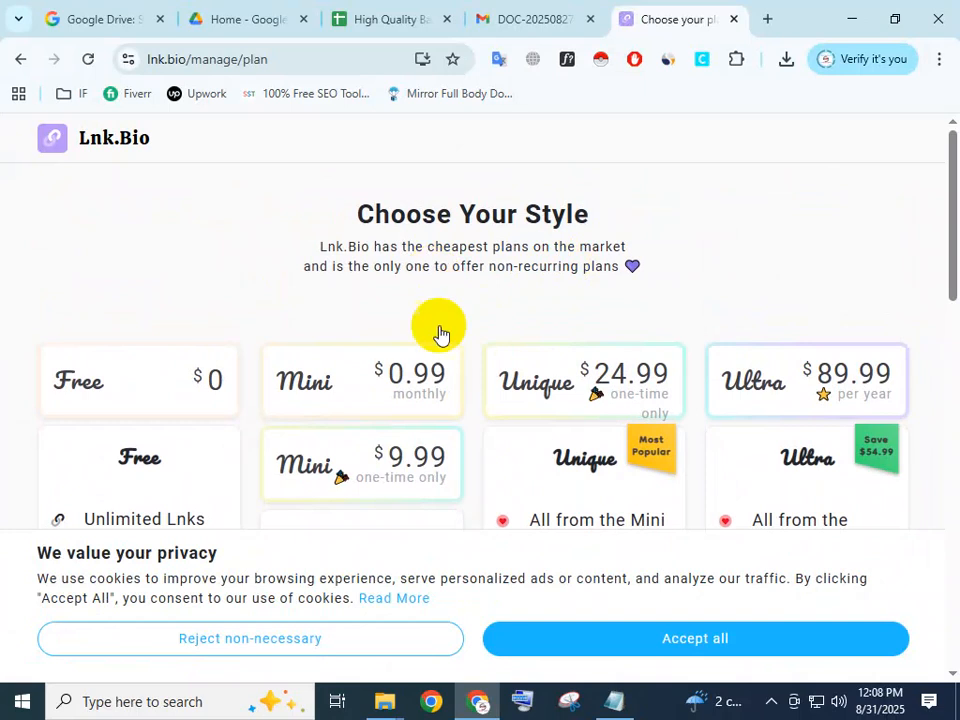
pyautogui.click(649, 640)
pyautogui.scroll(-1, 210, 347)
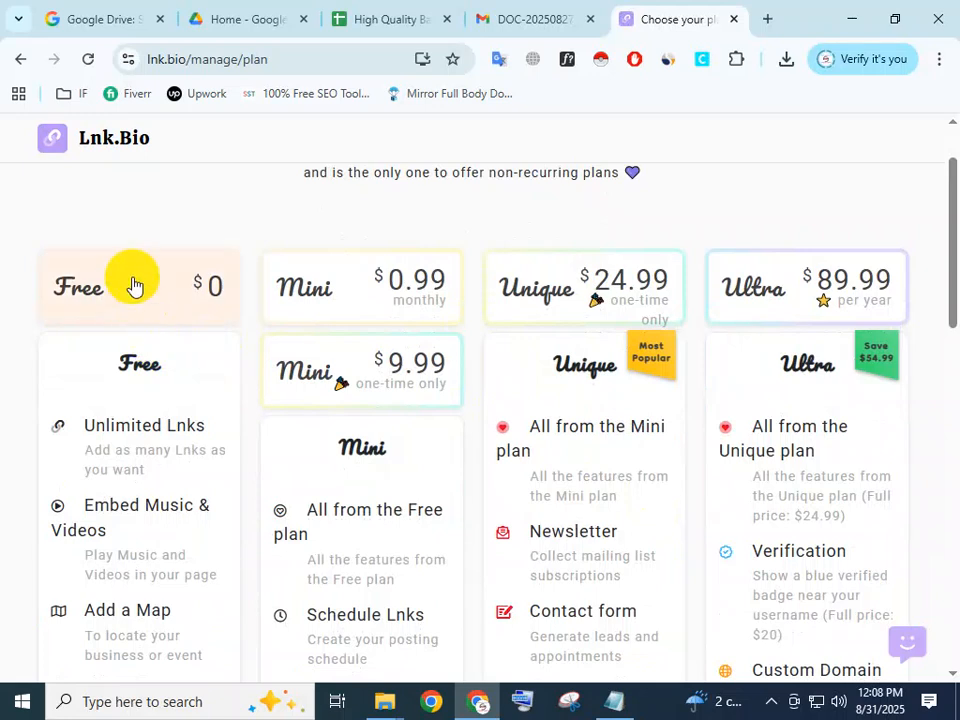
pyautogui.scroll(-5, 146, 435)
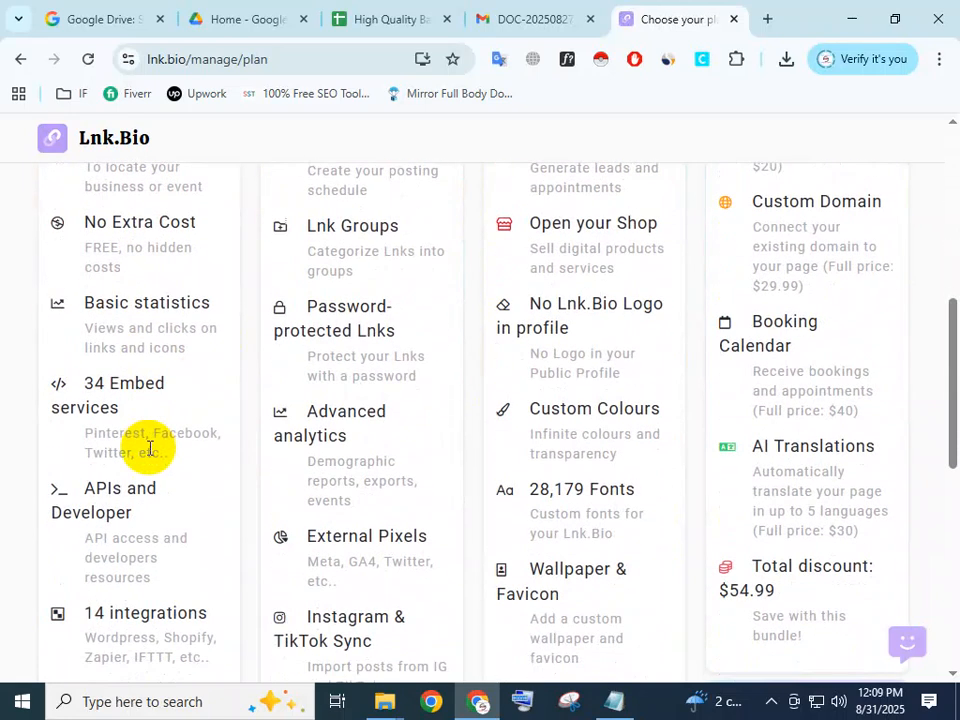
pyautogui.scroll(-5, 150, 446)
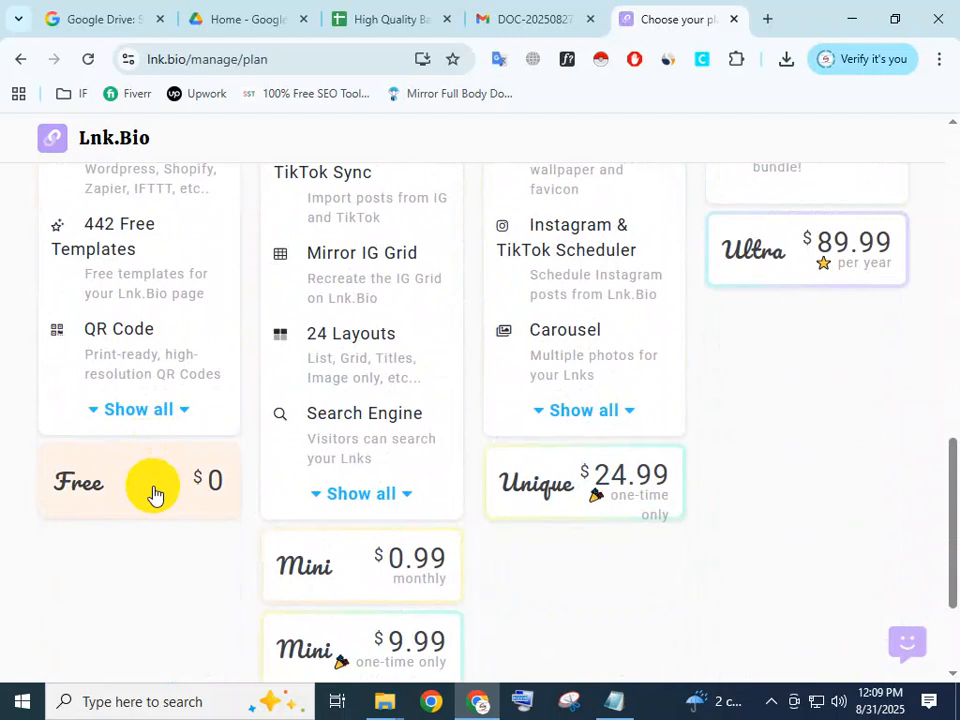
pyautogui.click(153, 492)
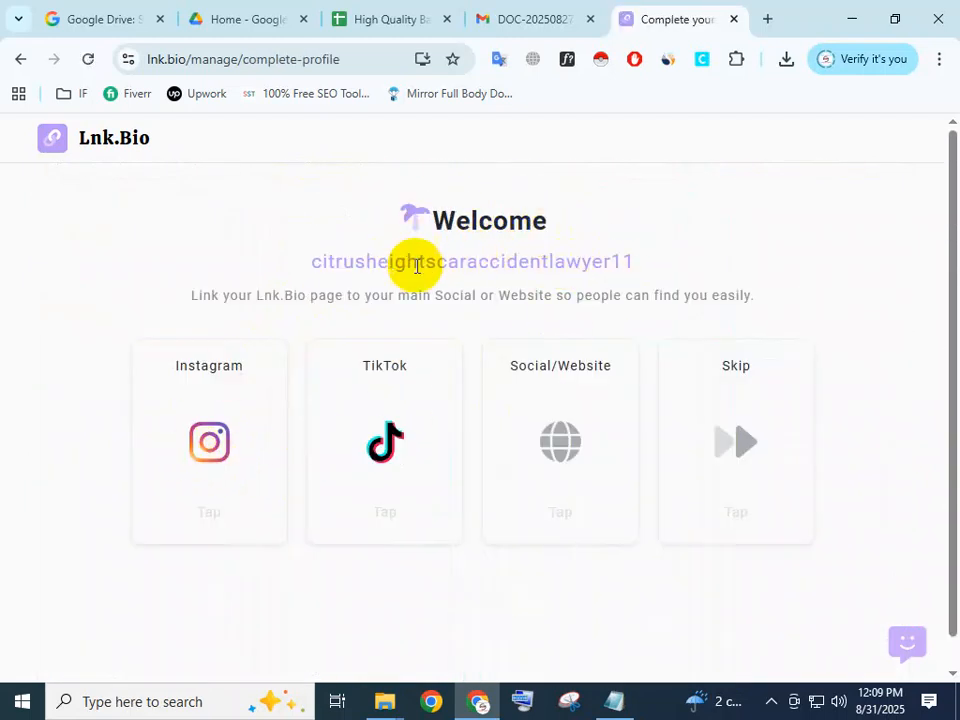
# Choose Social/Website as the main link for the new profile and activate the website link field.
pyautogui.moveTo(628, 260); pyautogui.dragTo(315, 255)
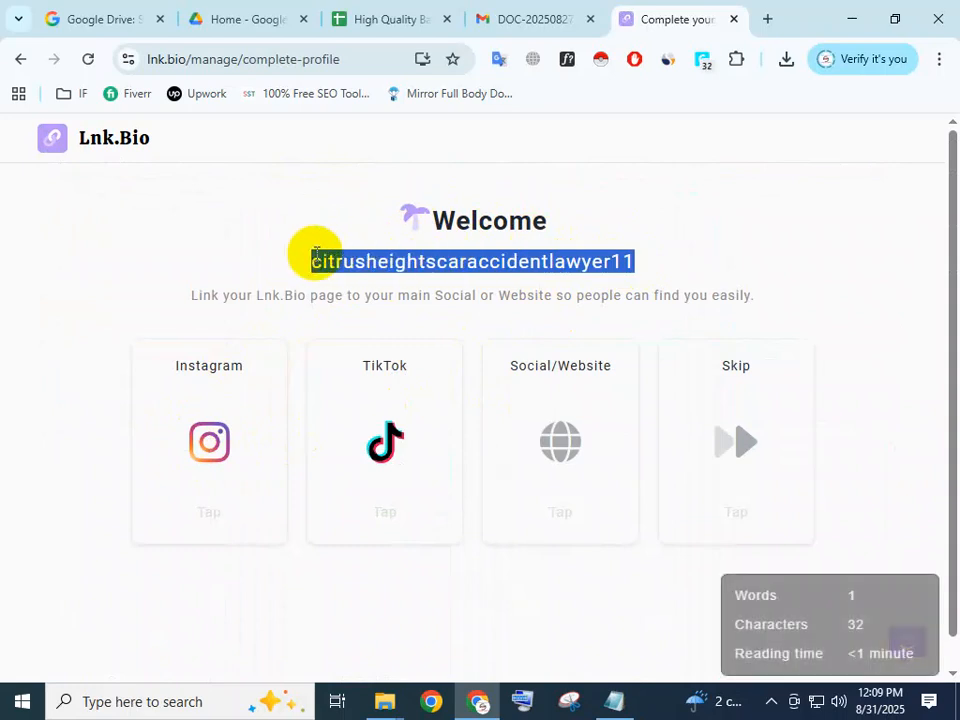
pyautogui.click(606, 326)
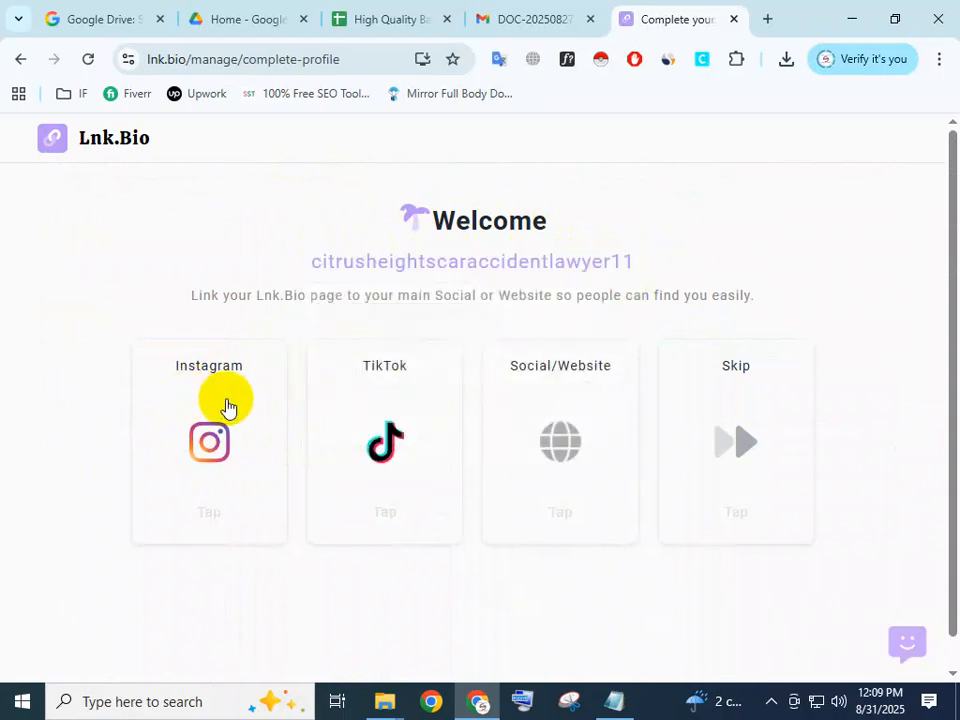
pyautogui.click(566, 452)
pyautogui.click(456, 443)
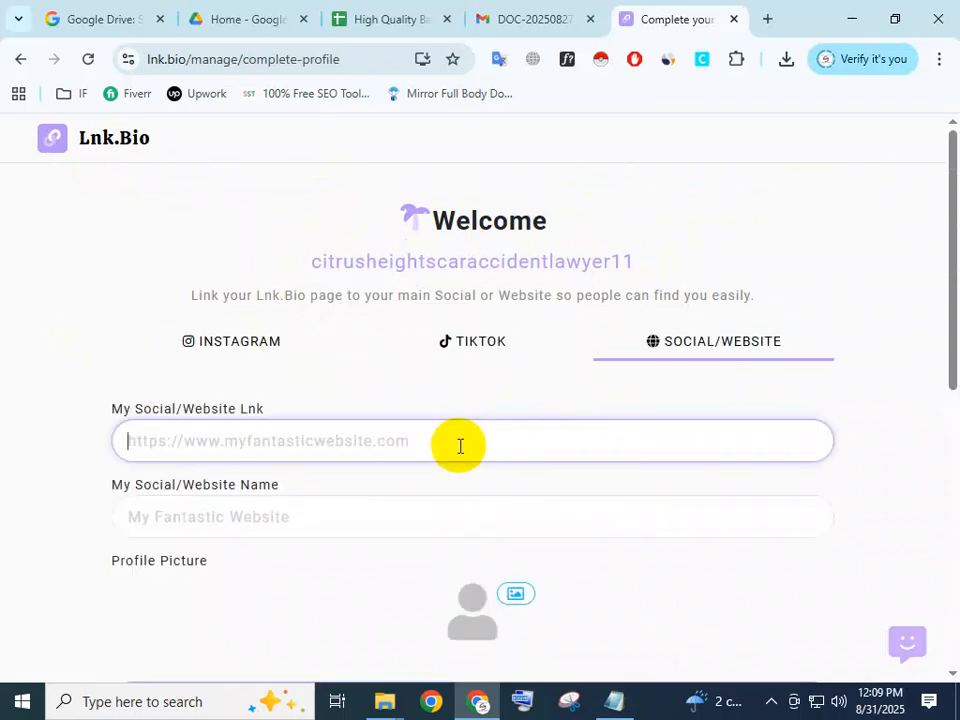
pyautogui.click(606, 704)
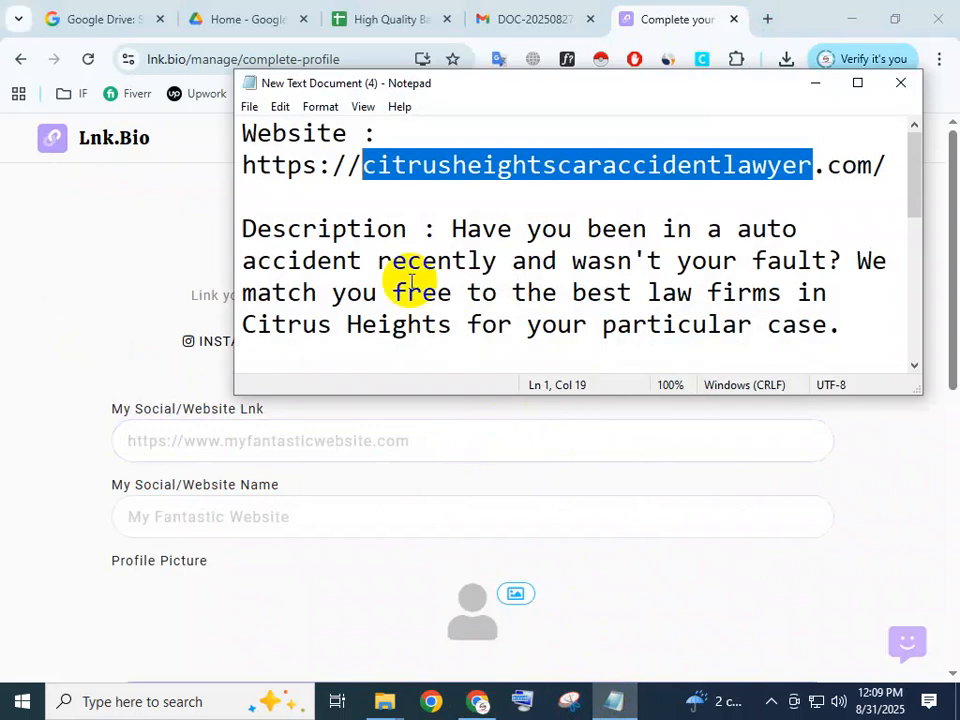
pyautogui.click(270, 180)
pyautogui.moveTo(241, 168); pyautogui.dragTo(915, 158)
pyautogui.hotkey('ctrl', 'c')
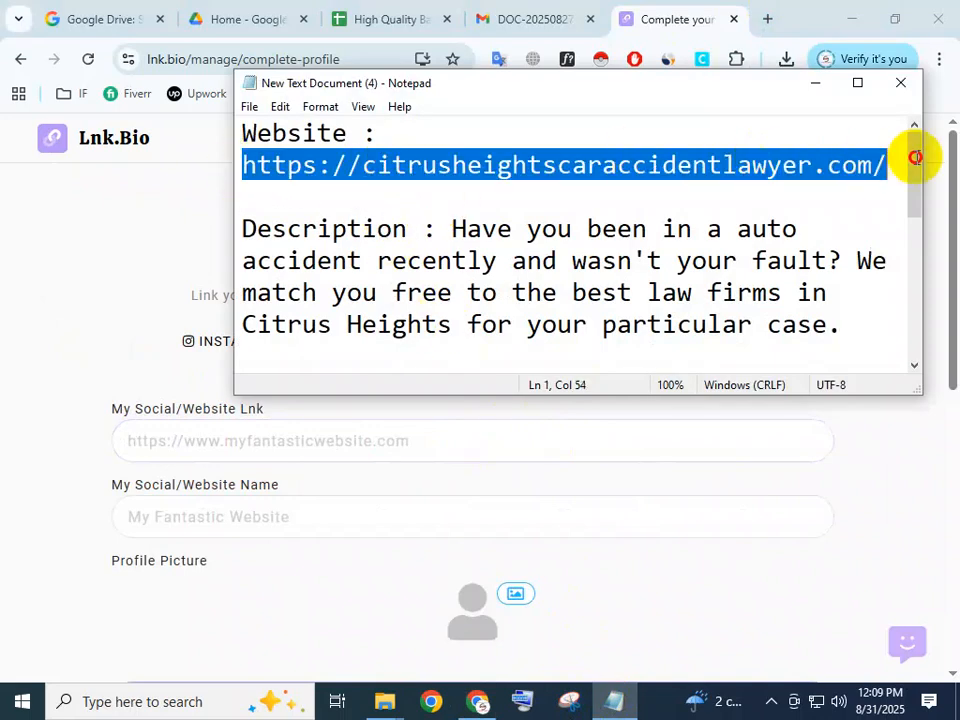
pyautogui.click(242, 438)
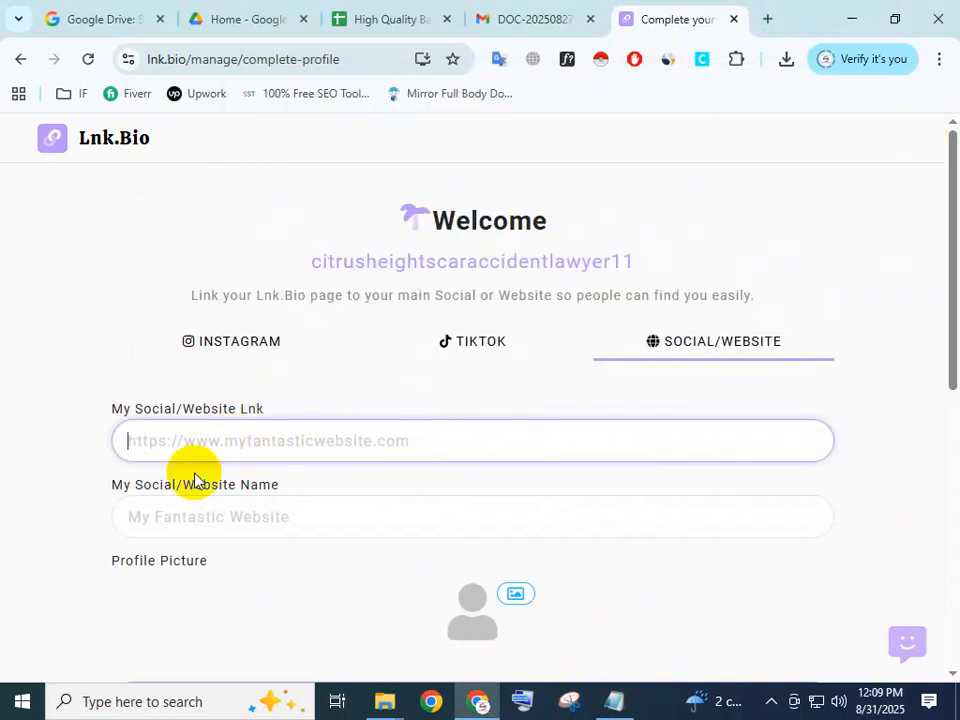
# Examine the Instagram, TikTok and Social/Website forms, ending on the Social/Website one.
pyautogui.click(168, 517)
pyautogui.click(161, 347)
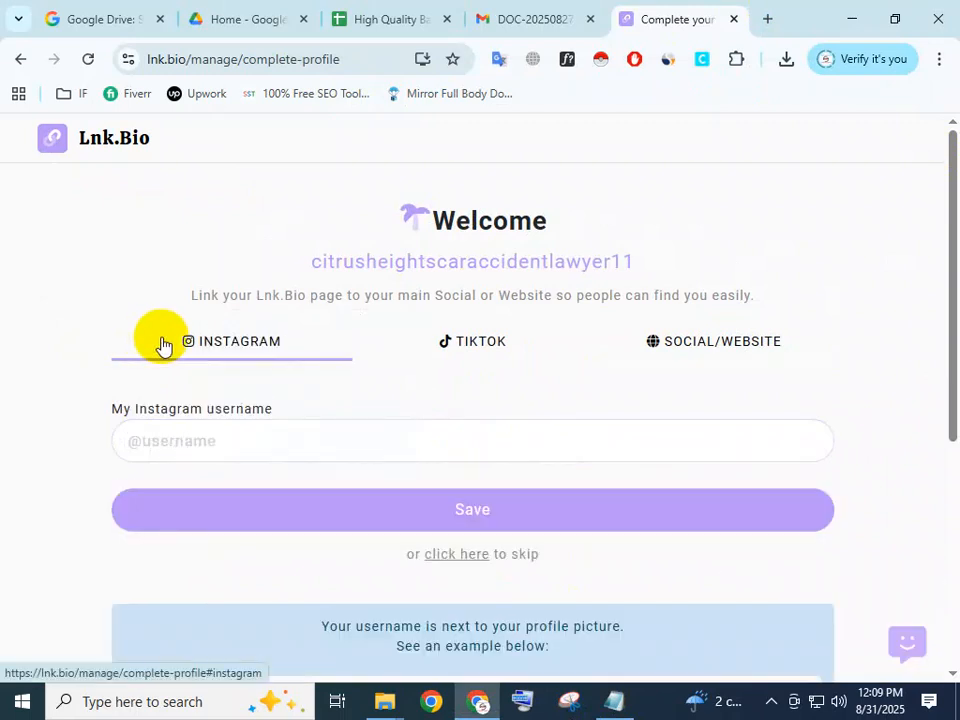
pyautogui.click(446, 357)
pyautogui.click(692, 353)
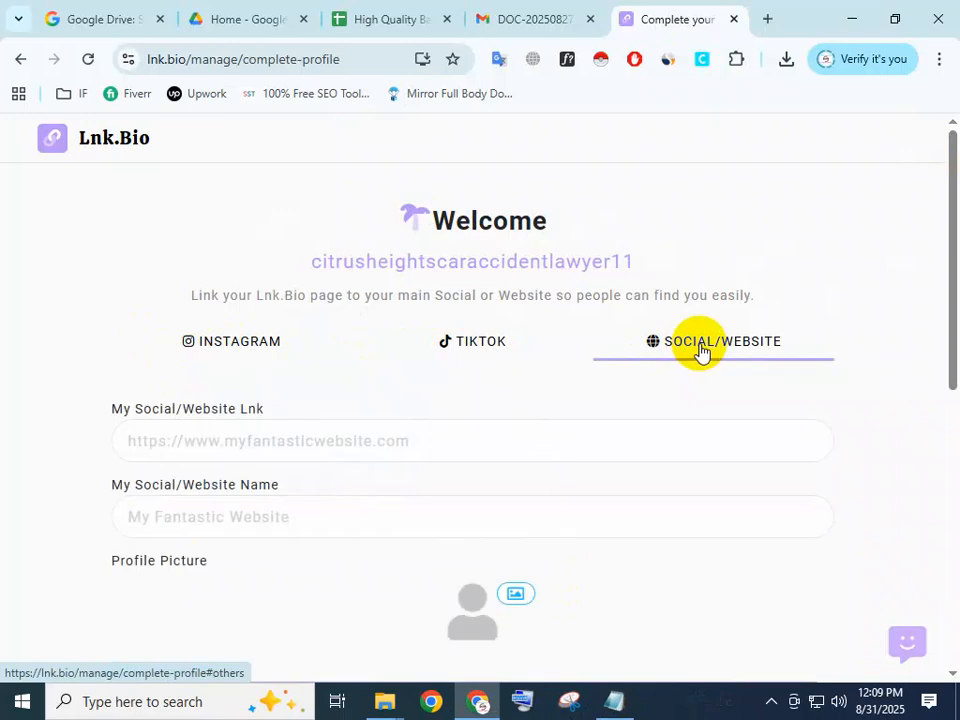
pyautogui.click(499, 350)
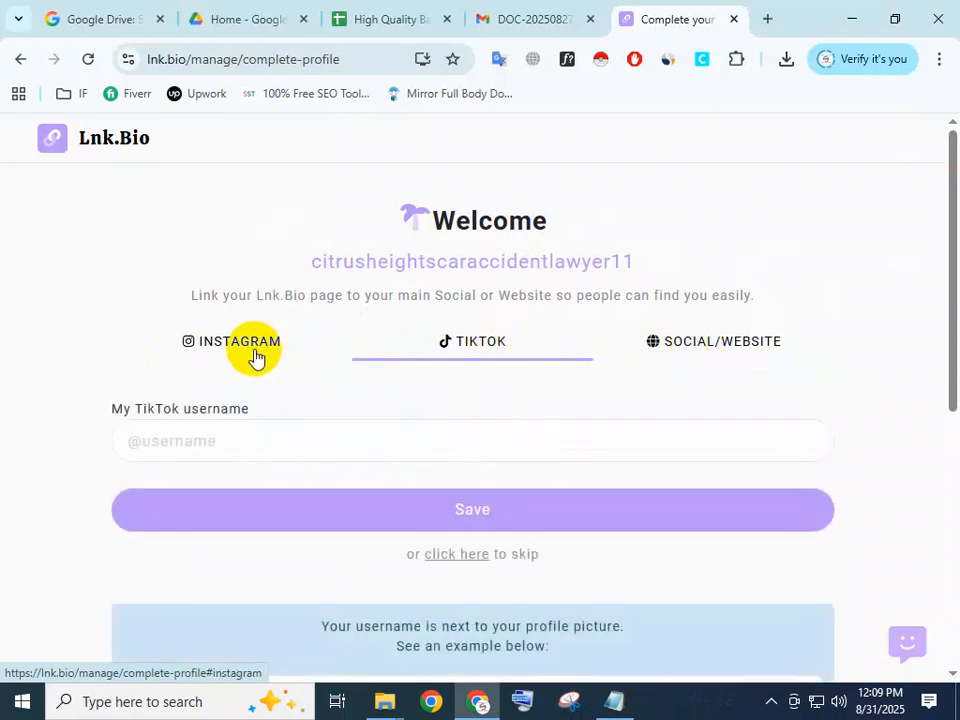
pyautogui.click(249, 353)
pyautogui.click(695, 352)
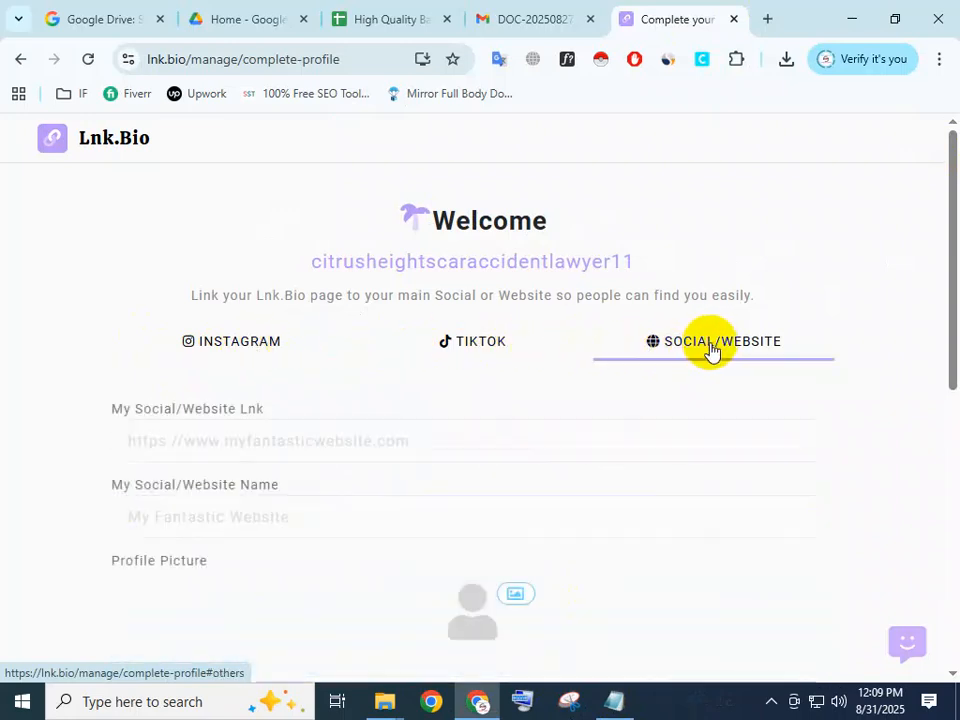
pyautogui.scroll(-1, 193, 435)
pyautogui.click(214, 349)
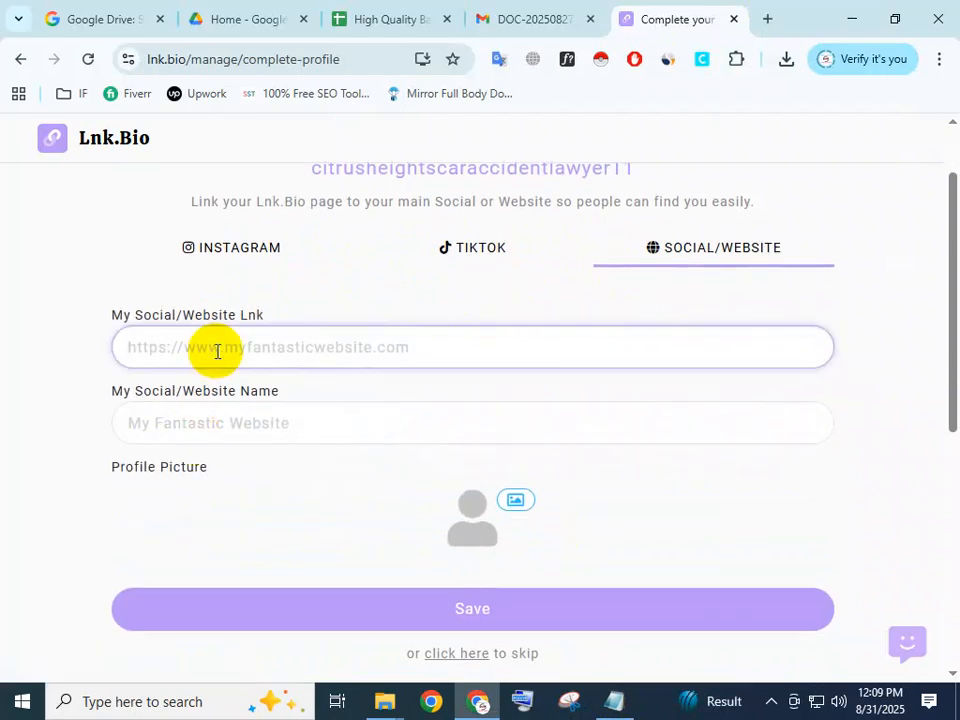
pyautogui.hotkey('ctrl', 'v')
pyautogui.click(275, 421)
pyautogui.hotkey('ctrl', 'v')
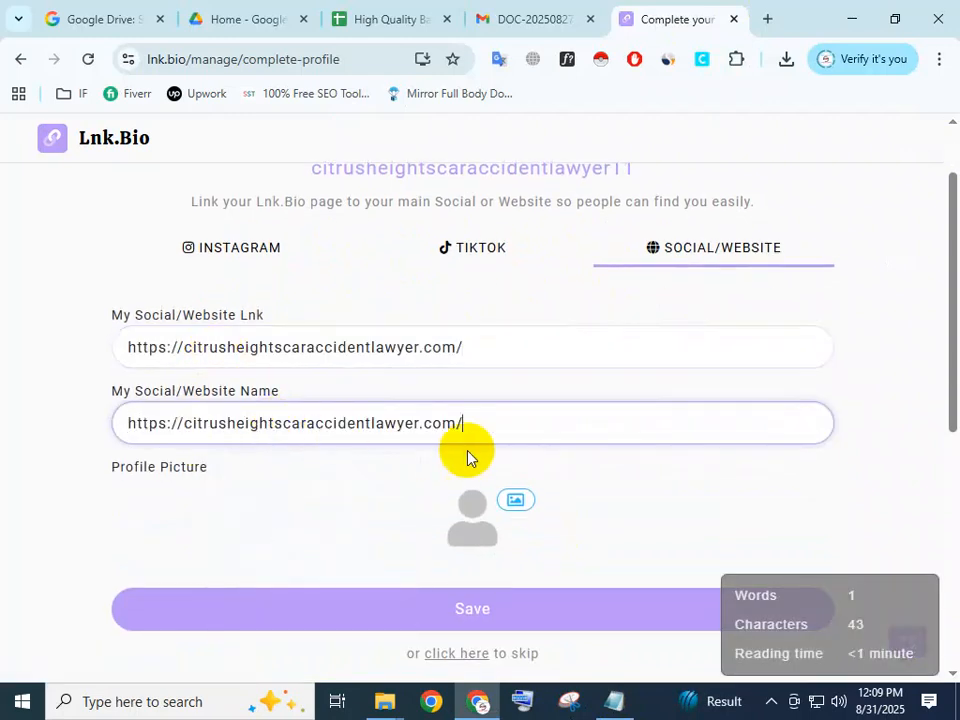
# Upload the logo image from the BUyer folder on the desktop as the profile picture.
pyautogui.click(521, 503)
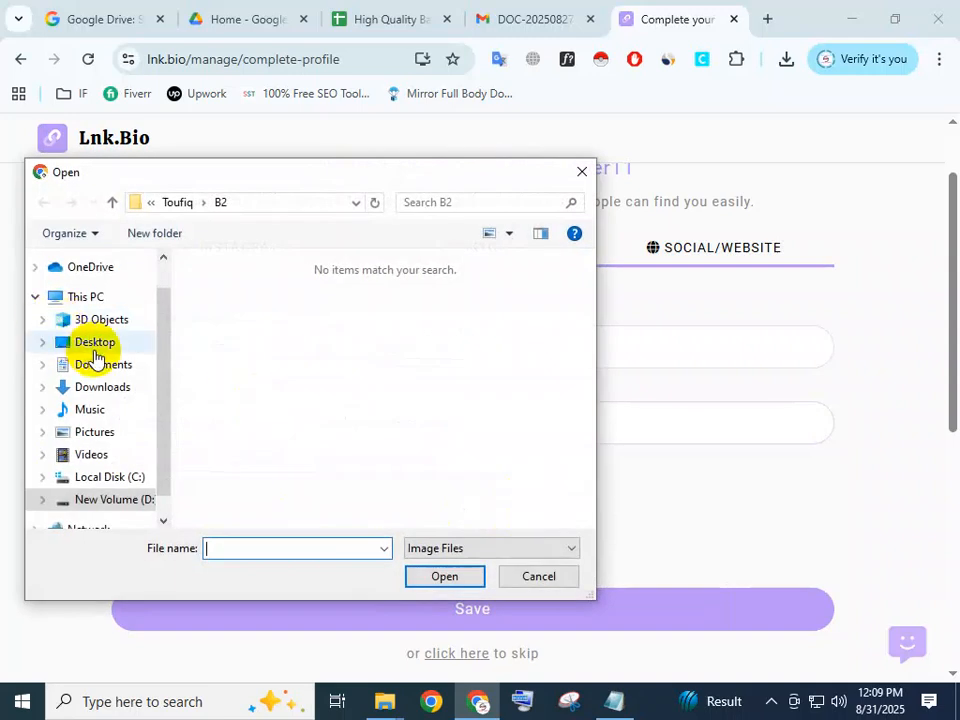
pyautogui.click(96, 348)
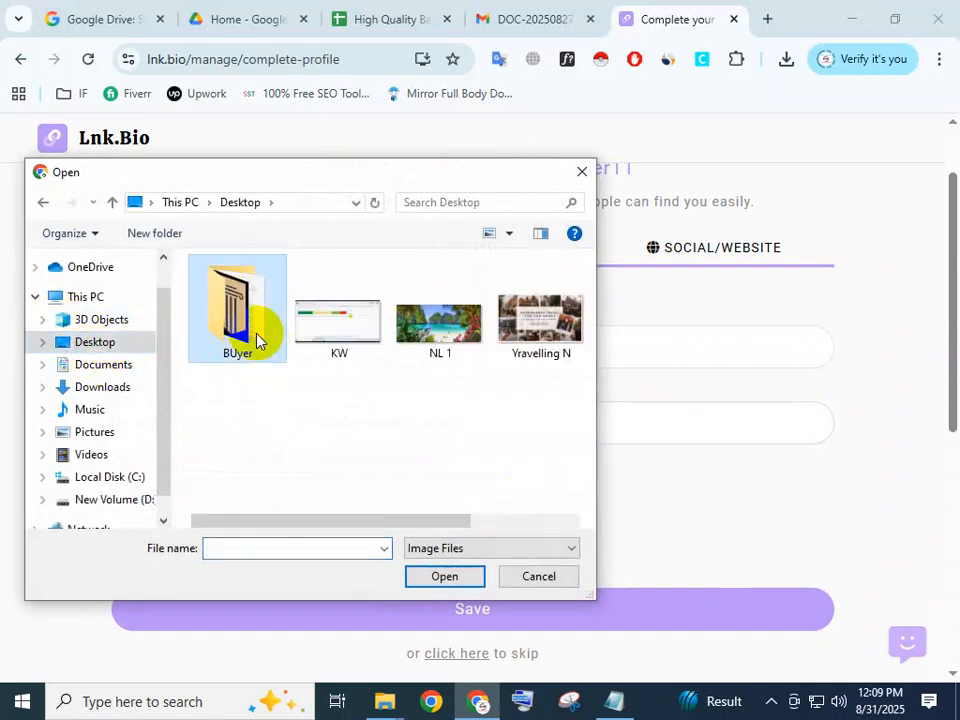
pyautogui.doubleClick(240, 315)
pyautogui.click(425, 573)
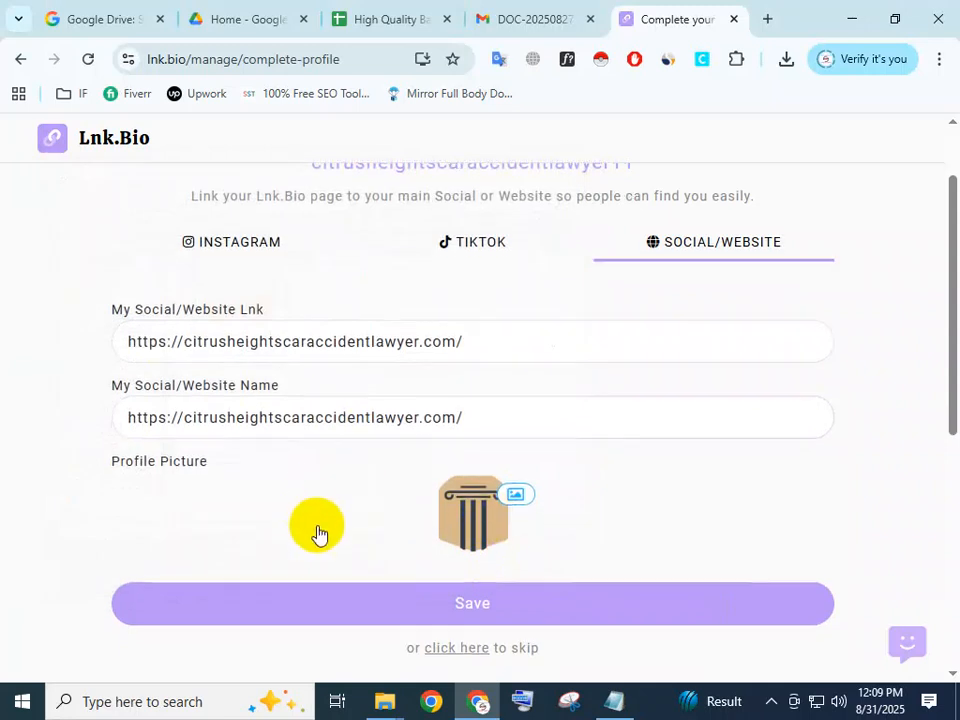
# Review the completed Social/Website form and switch to the TikTok username form, placing the cursor in its empty username field.
pyautogui.scroll(-2, 489, 475)
pyautogui.scroll(-2, 462, 492)
pyautogui.scroll(5, 461, 489)
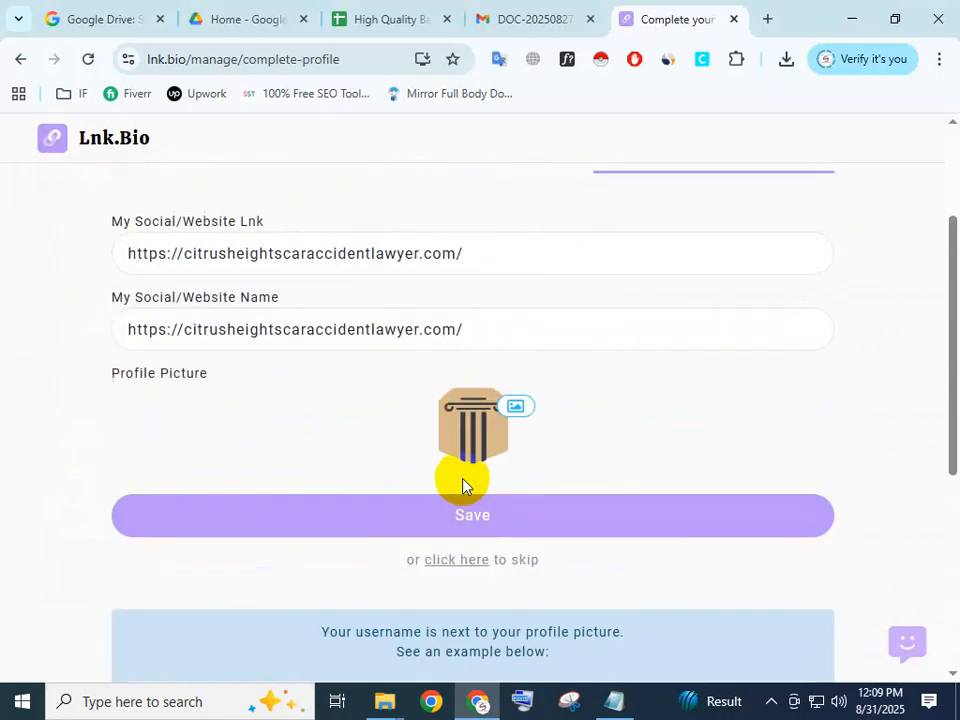
pyautogui.click(480, 350)
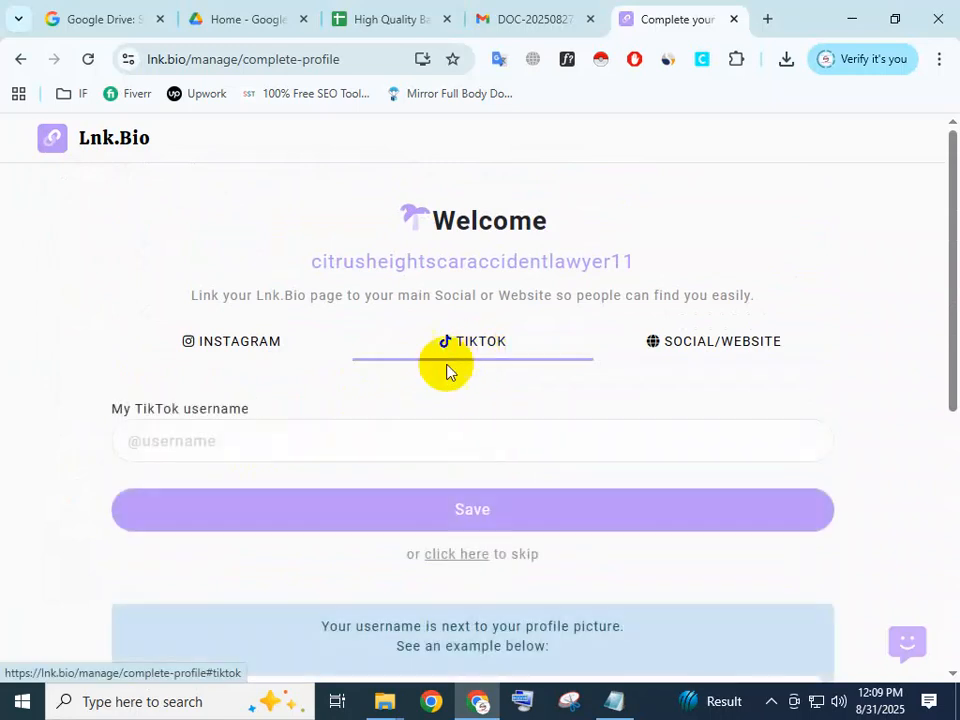
pyautogui.click(274, 437)
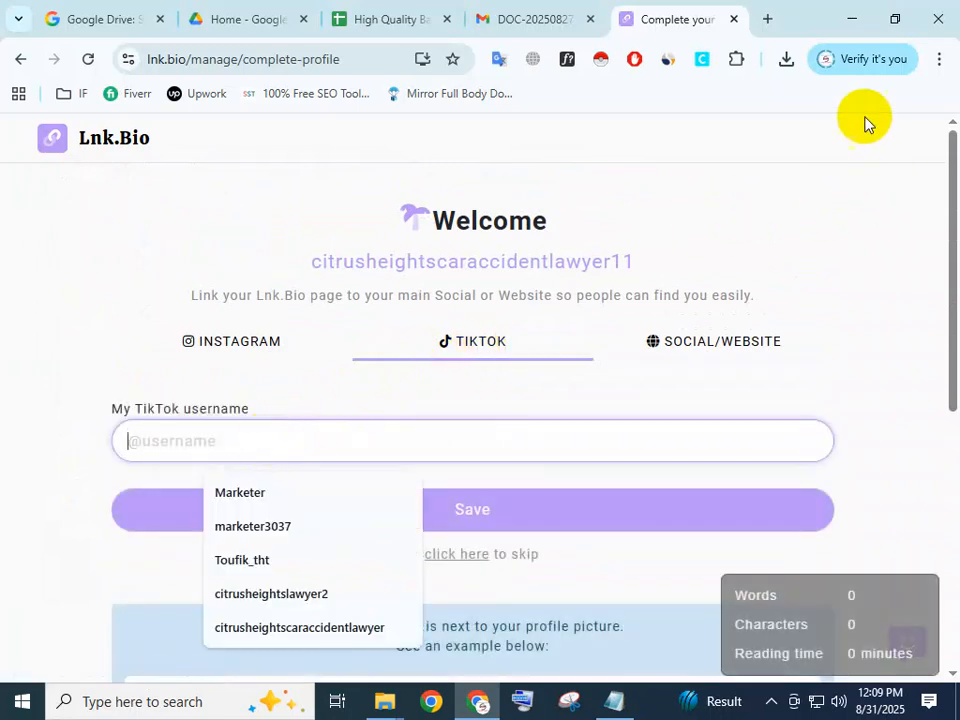
# Search Google for "tiktok" in a new browser tab and open the official TikTok website.
pyautogui.click(767, 20)
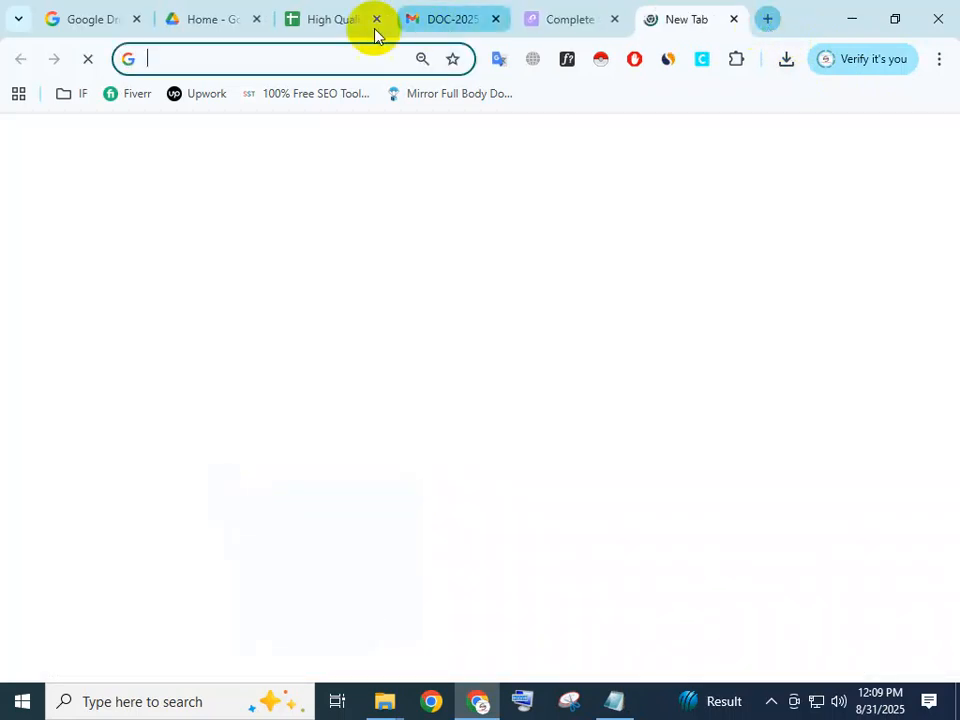
pyautogui.click(189, 52)
pyautogui.write('tiktok')
pyautogui.press('Return')
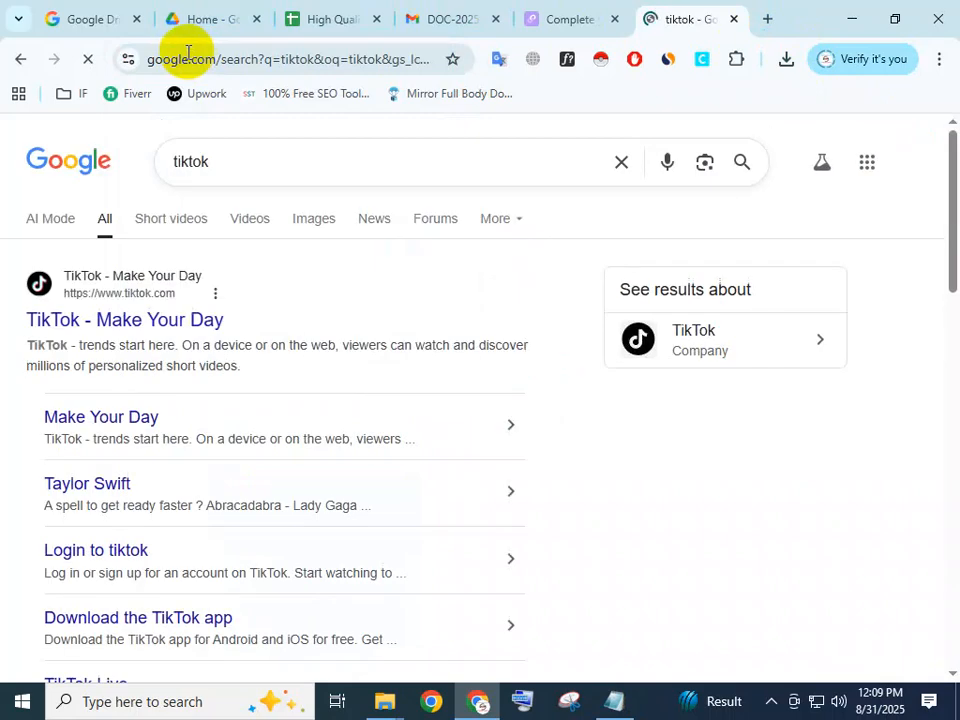
pyautogui.click(110, 333)
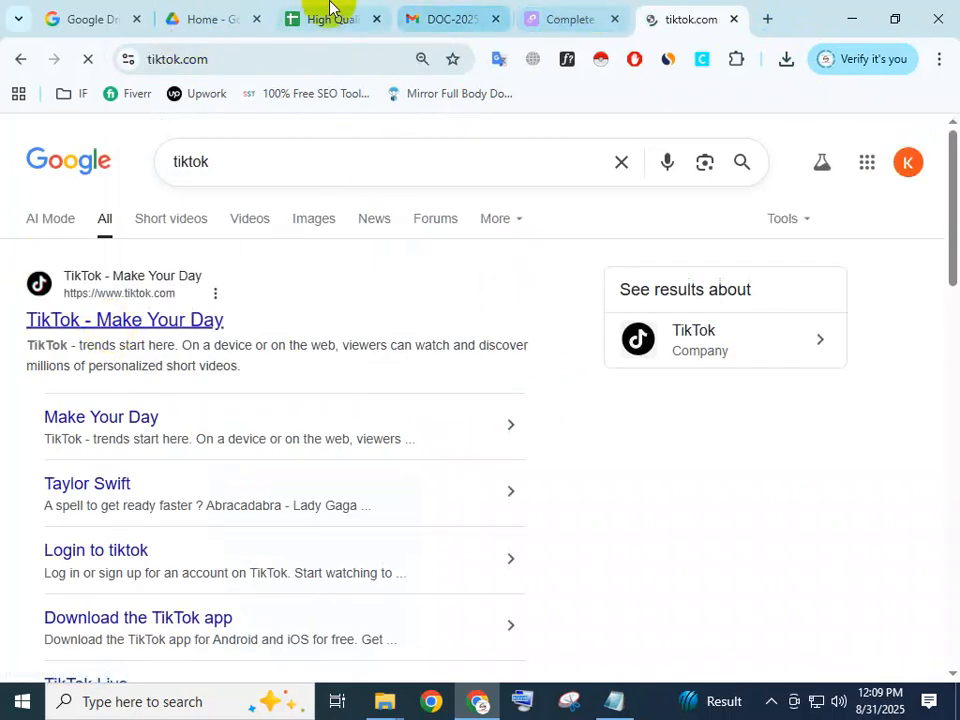
# Copy citrusheightscaraccidentlawyer from the website address in the Notepad note and return to the TikTok page.
pyautogui.click(614, 701)
pyautogui.click(455, 198)
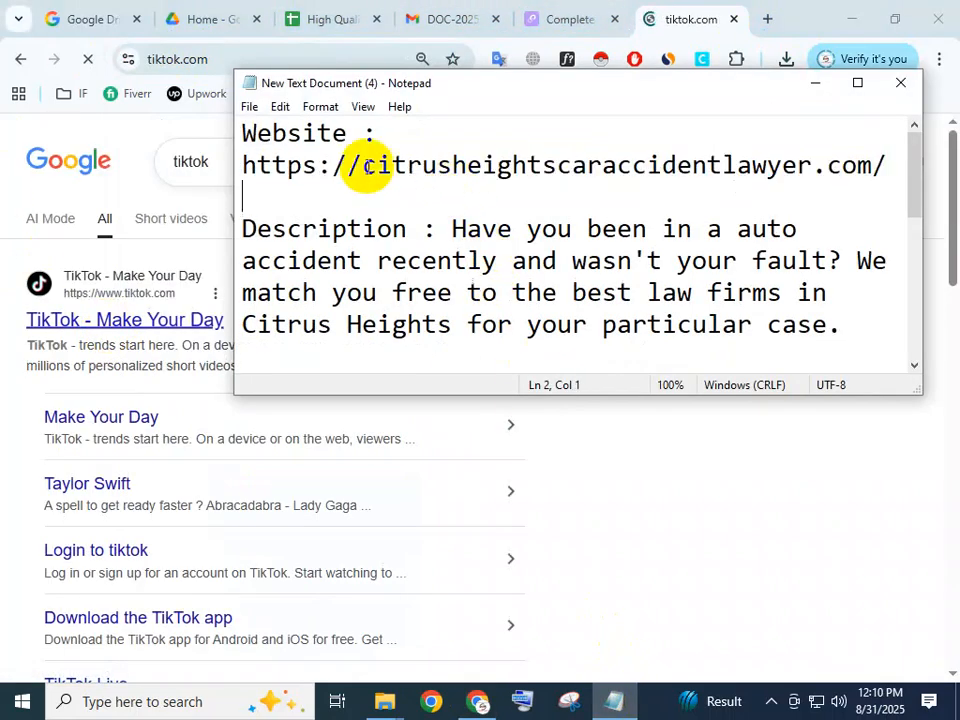
pyautogui.moveTo(390, 165); pyautogui.dragTo(815, 170)
pyautogui.hotkey('ctrl', 'c')
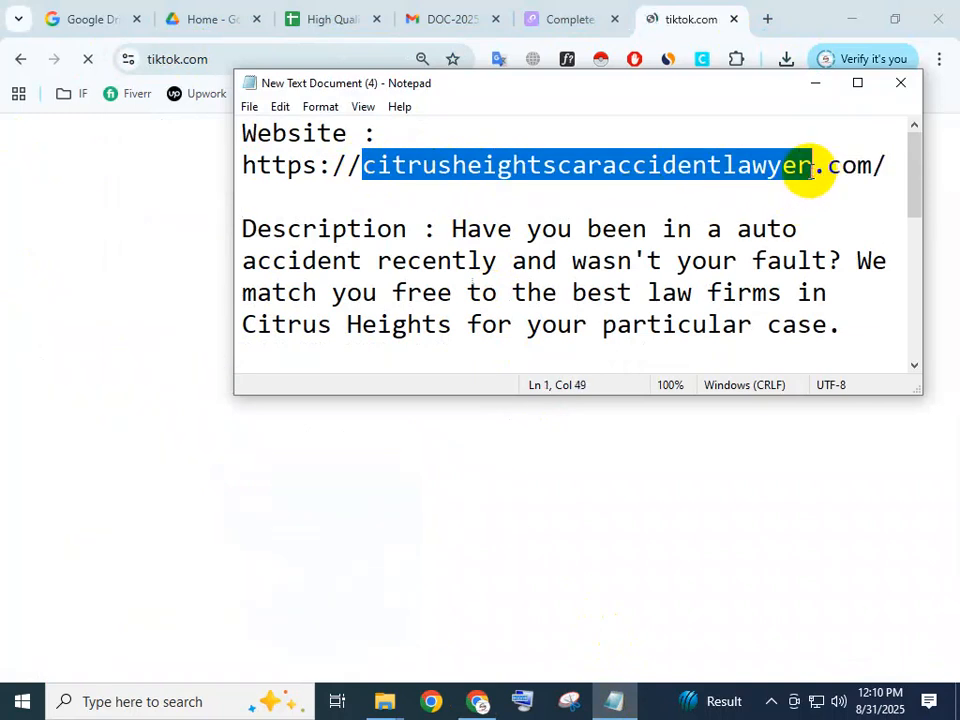
pyautogui.click(677, 26)
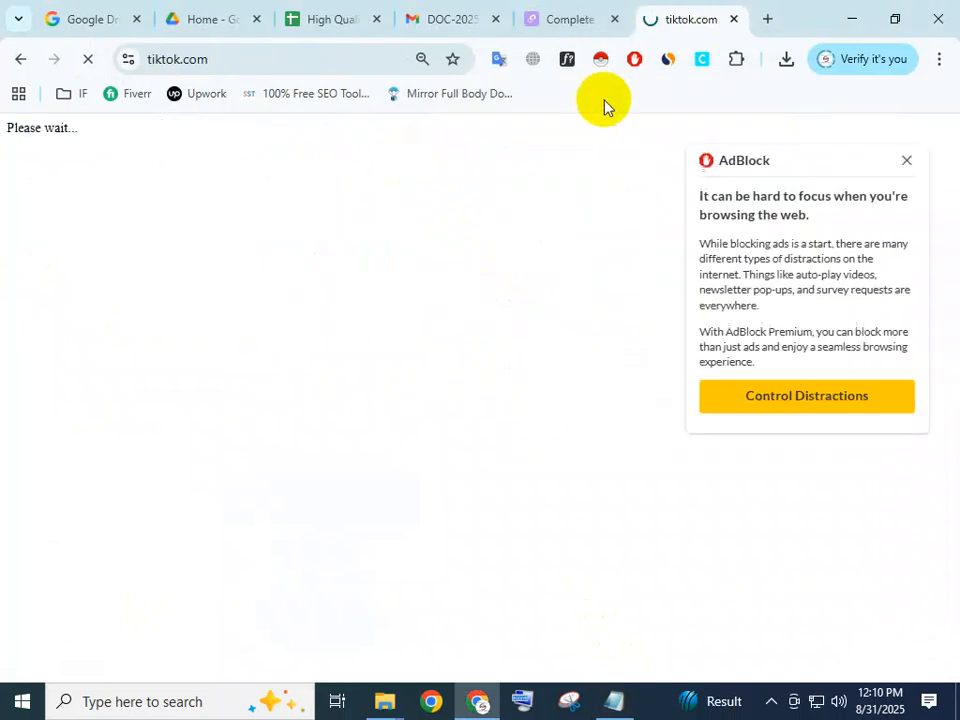
# Dismiss the AdBlock notice, search TikTok users for citrusheightscaraccidentlawyer and open the citrusheightscaraccident profile.
pyautogui.click(907, 161)
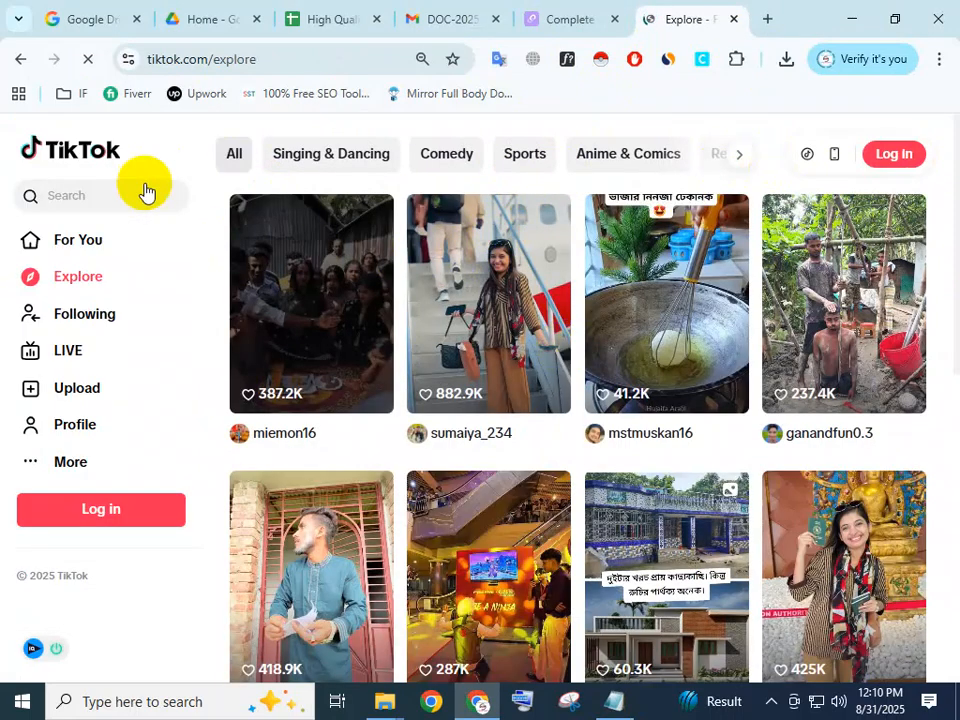
pyautogui.click(70, 198)
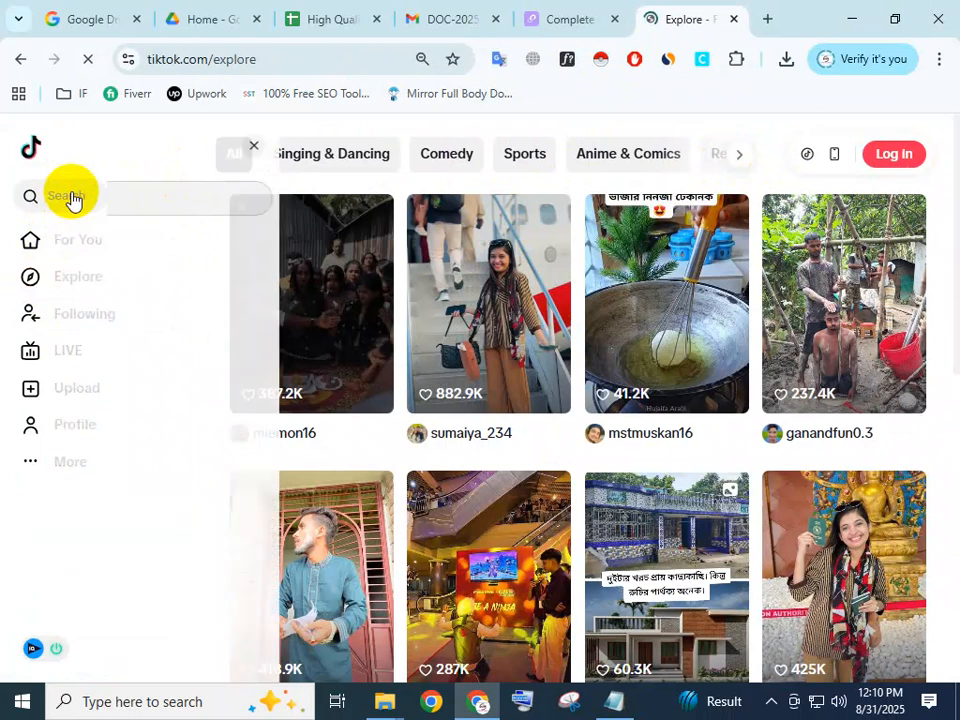
pyautogui.hotkey('ctrl', 'v')
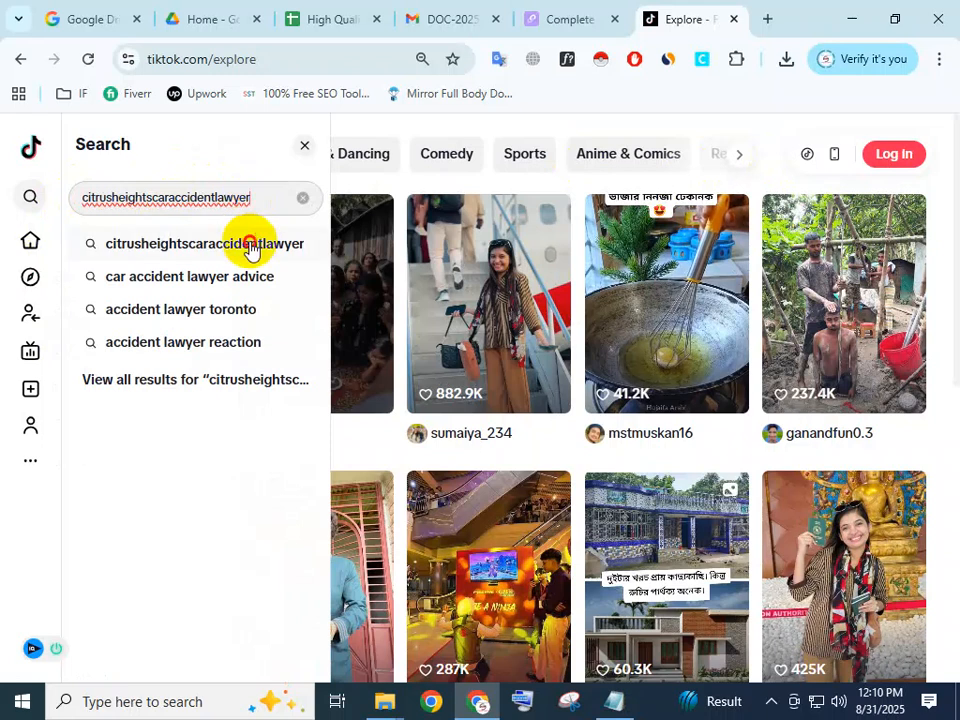
pyautogui.click(250, 248)
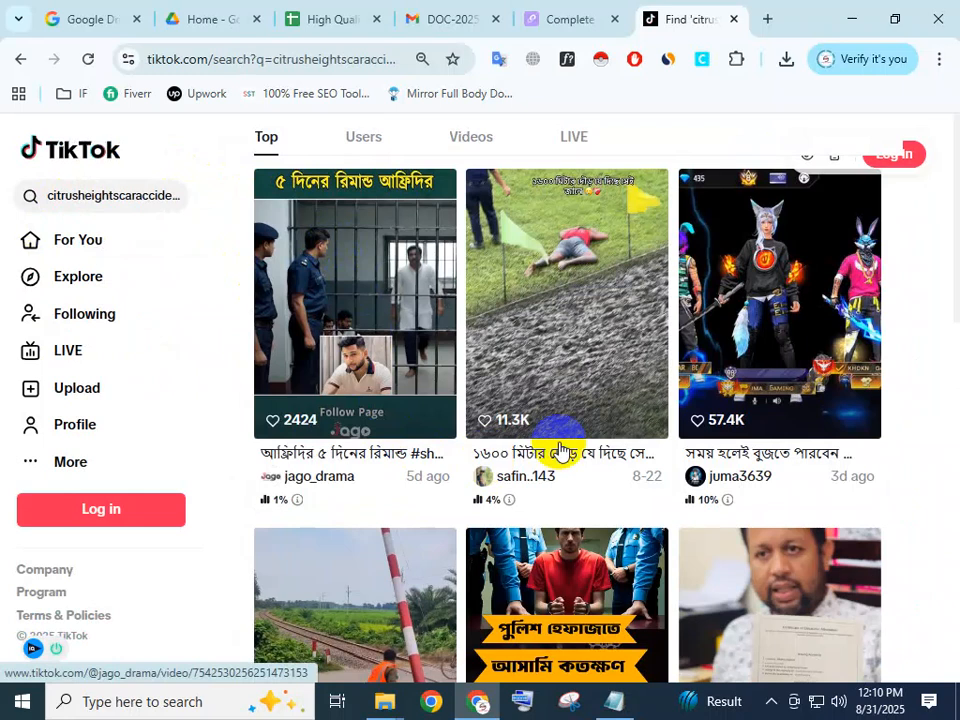
pyautogui.click(352, 145)
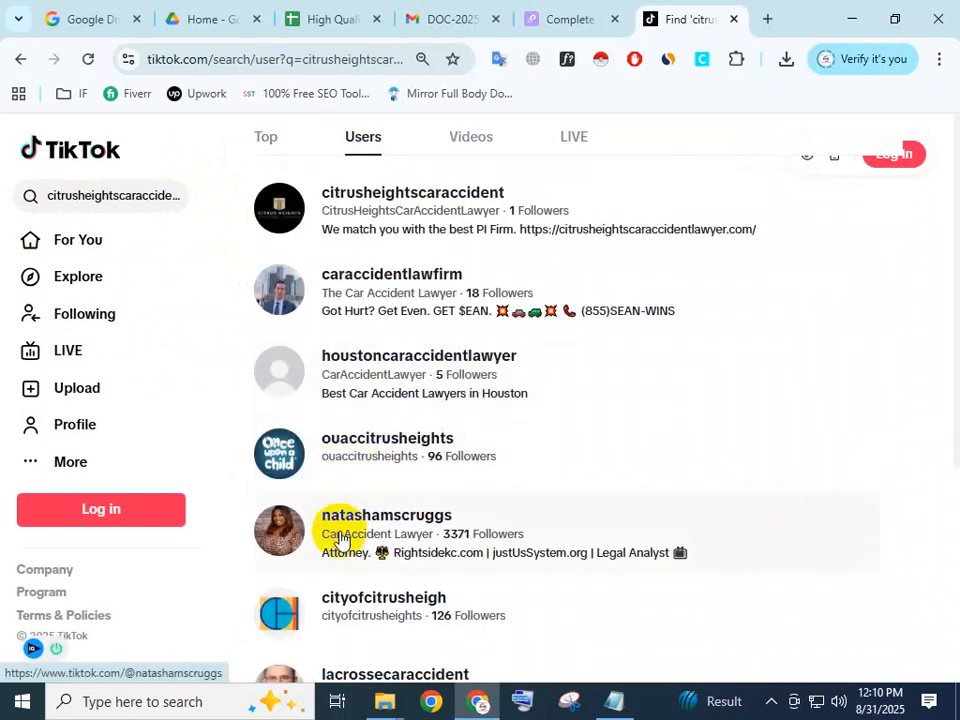
pyautogui.click(288, 218)
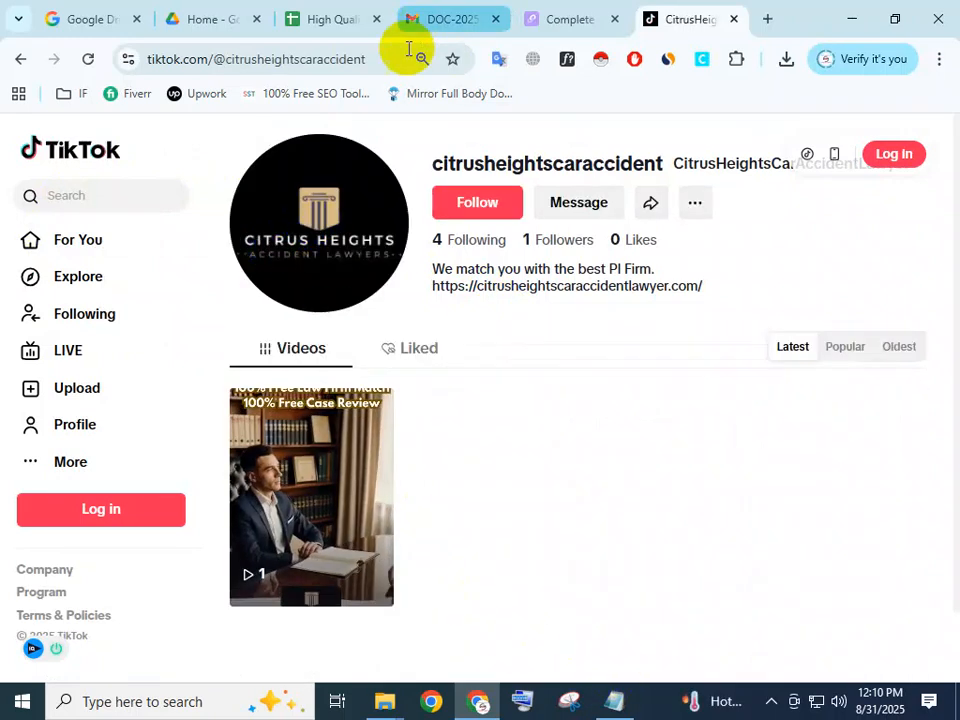
# Check the TikTok and Social/Website forms on the Lnk.Bio profile page.
pyautogui.click(553, 18)
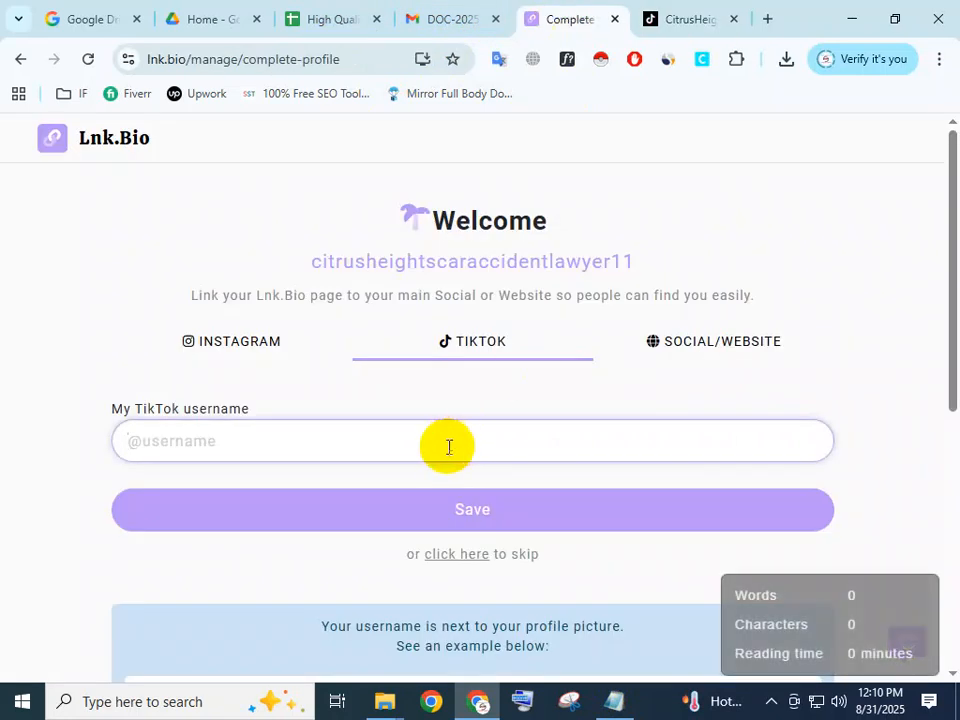
pyautogui.scroll(-1, 440, 470)
pyautogui.scroll(1, 440, 480)
pyautogui.click(632, 348)
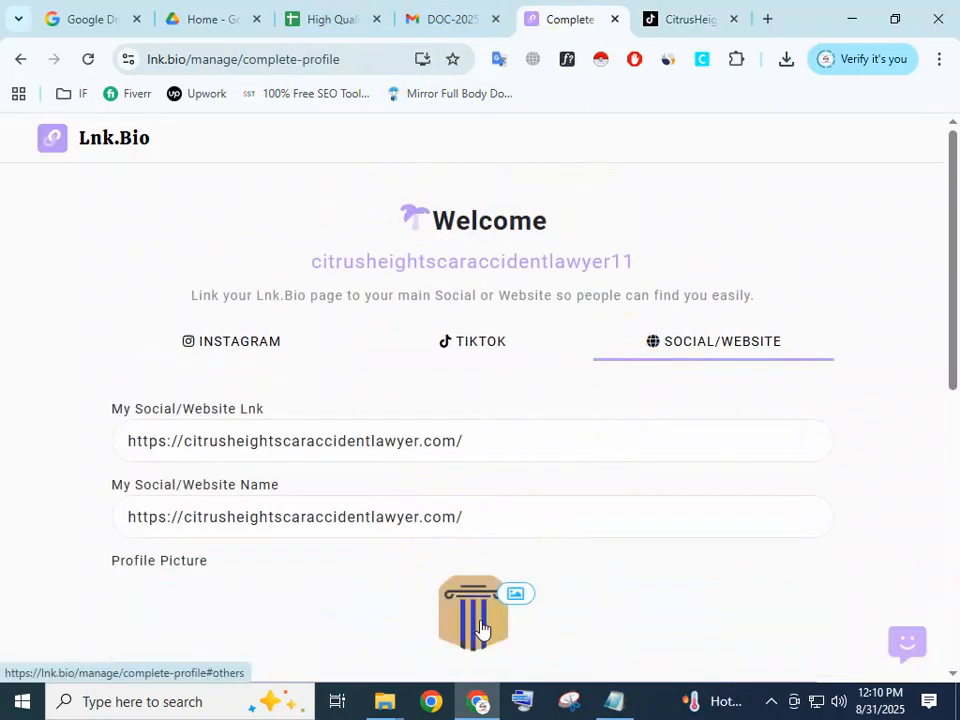
# Return to the citrusheightscaraccident TikTok profile and copy its link through the sharing options.
pyautogui.click(698, 13)
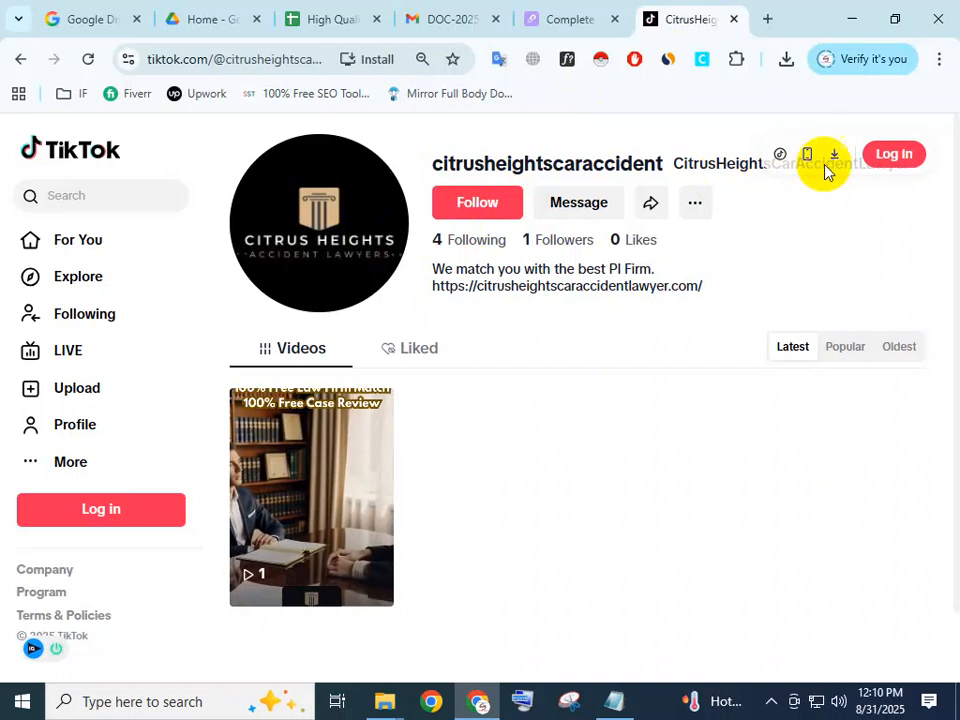
pyautogui.click(649, 207)
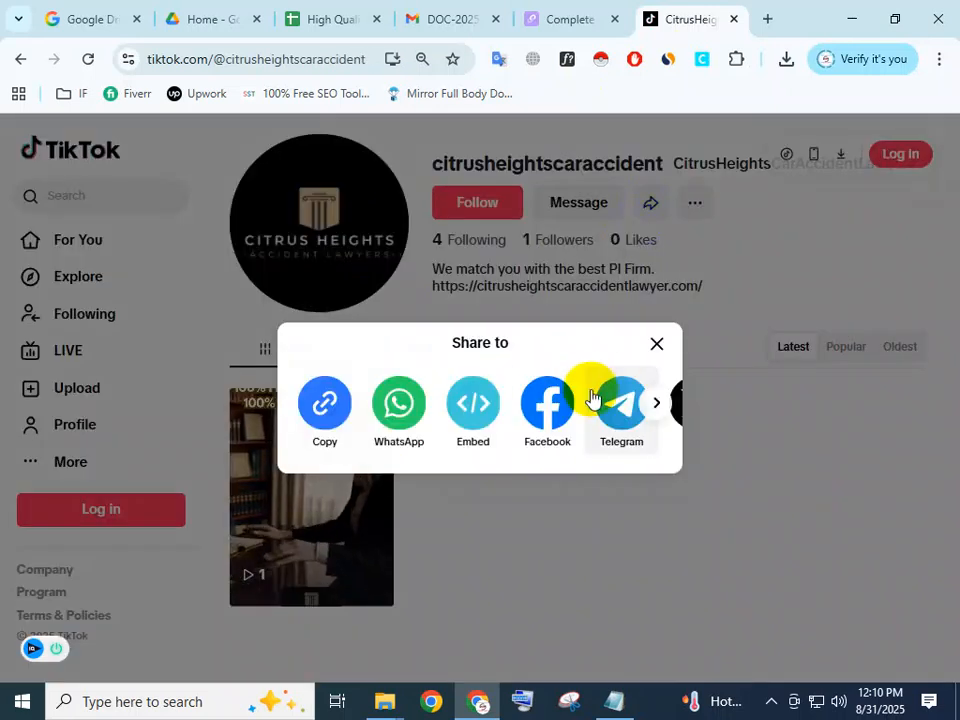
pyautogui.click(318, 405)
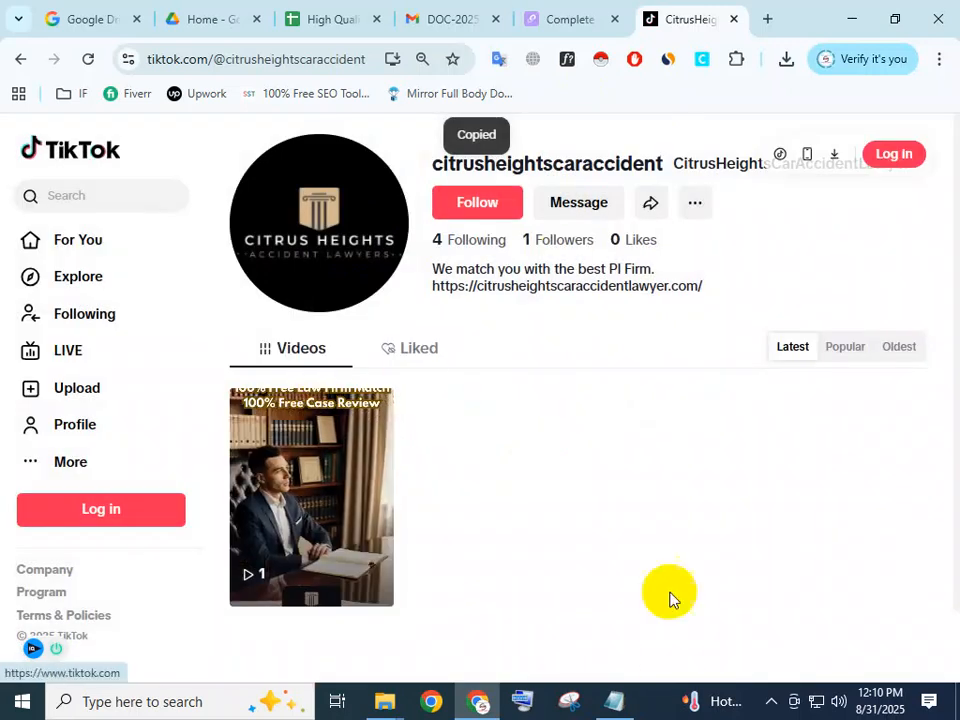
# Add a "Tiktok :" entry below the YouTube link in the Notepad note and paste the copied profile link.
pyautogui.click(612, 703)
pyautogui.scroll(-5, 467, 294)
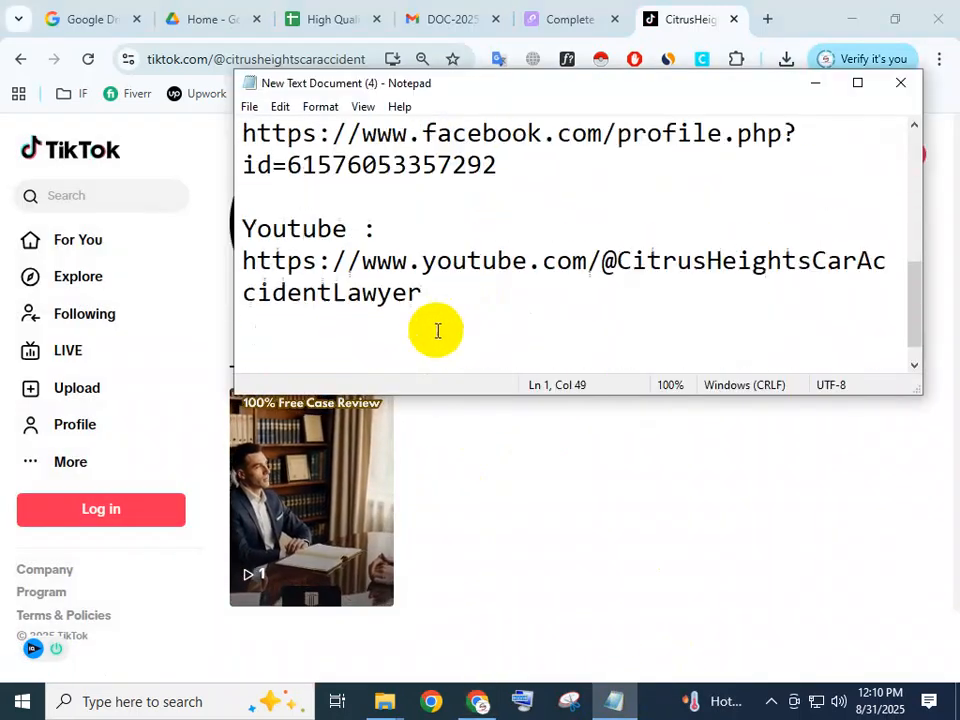
pyautogui.click(368, 332)
pyautogui.write('Tiktok :')
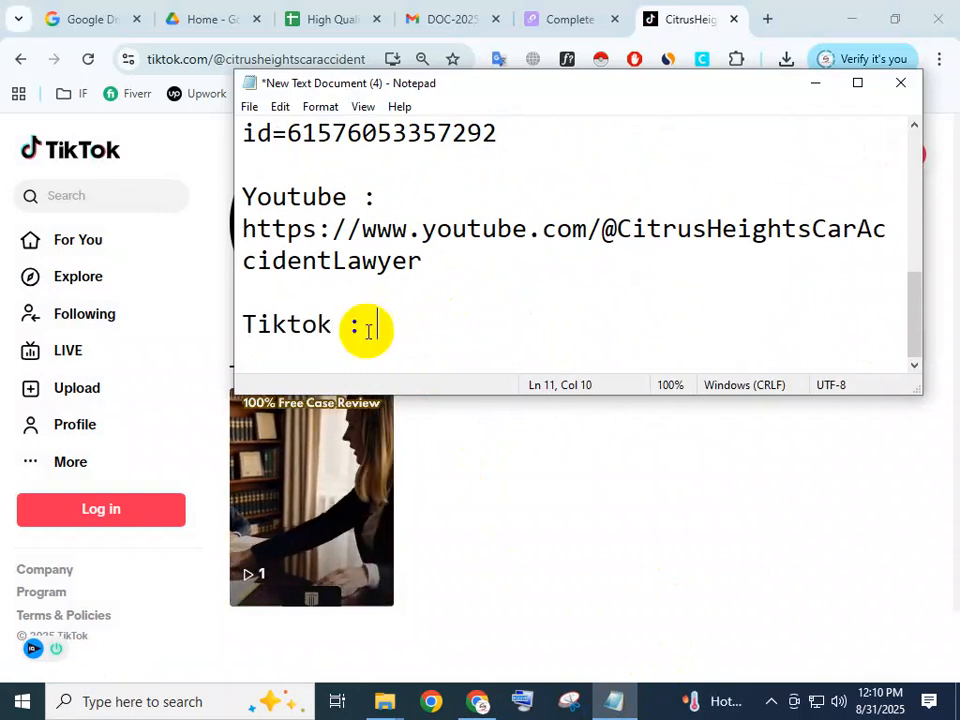
pyautogui.hotkey('ctrl', 'v')
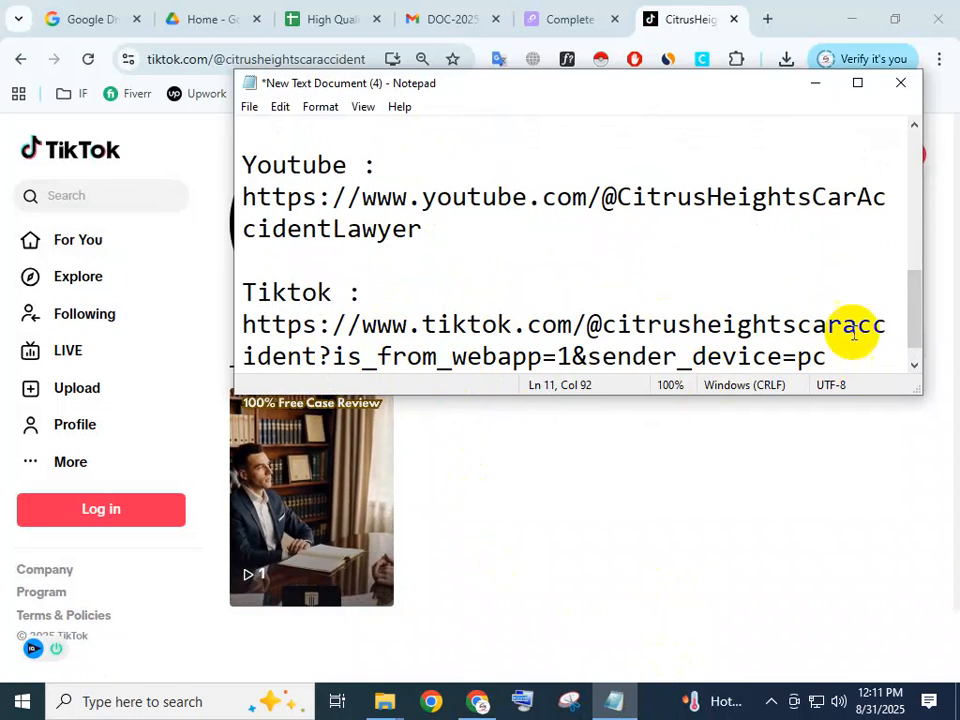
# Widen the note window, delete "?is_from_webapp=1&sender_device=pc" from the end of the TikTok link and save the note.
pyautogui.moveTo(921, 315); pyautogui.dragTo(957, 310)
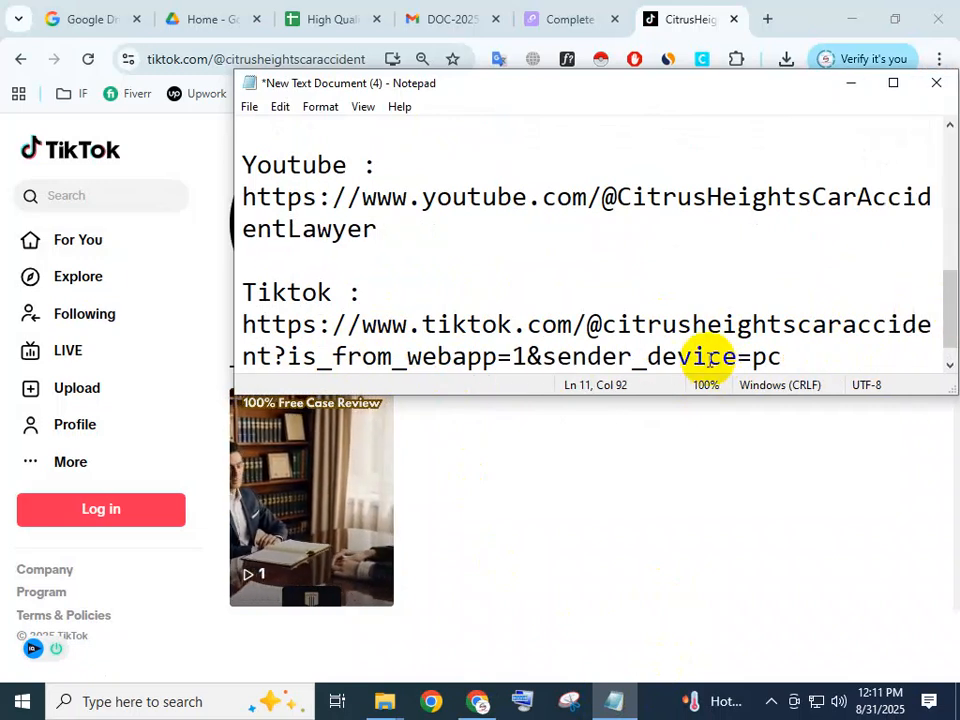
pyautogui.click(427, 373)
pyautogui.moveTo(362, 345); pyautogui.dragTo(227, 320)
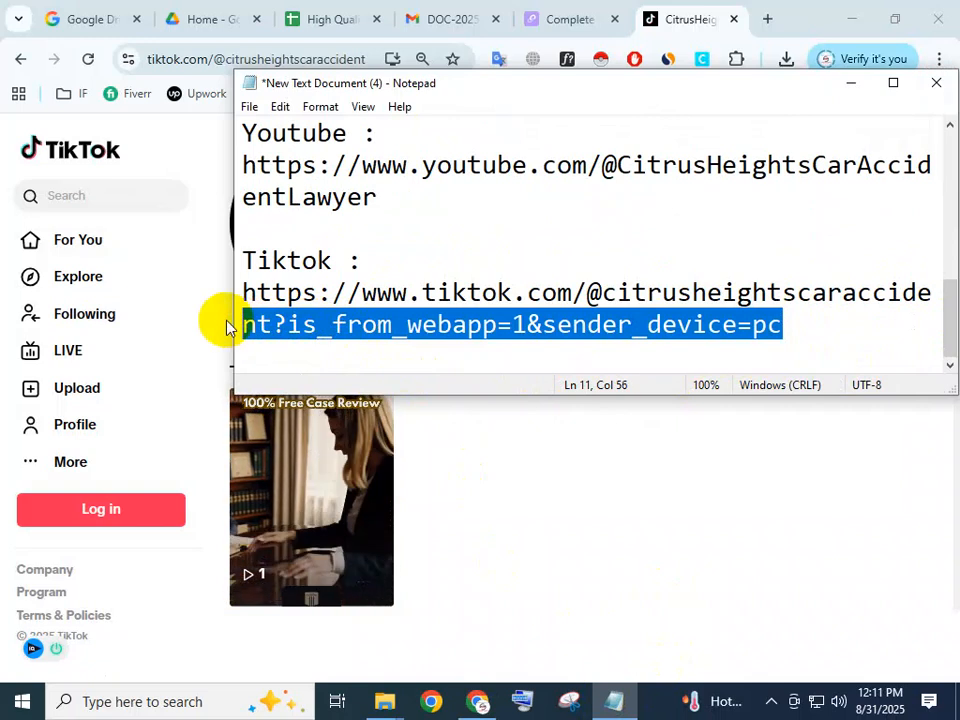
pyautogui.click(305, 324)
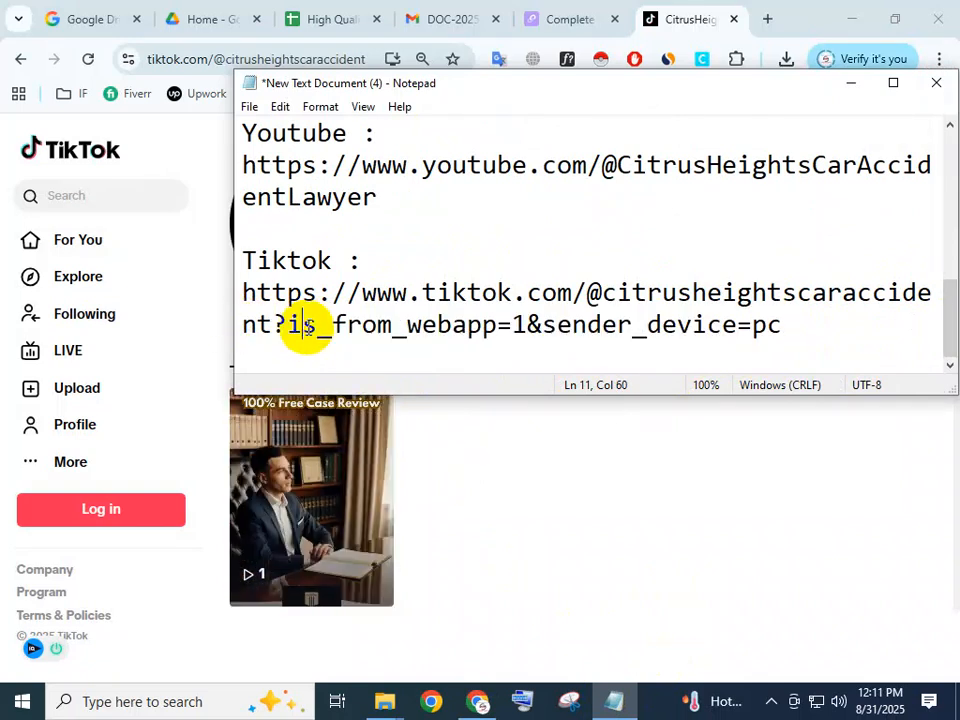
pyautogui.moveTo(784, 326); pyautogui.dragTo(266, 330)
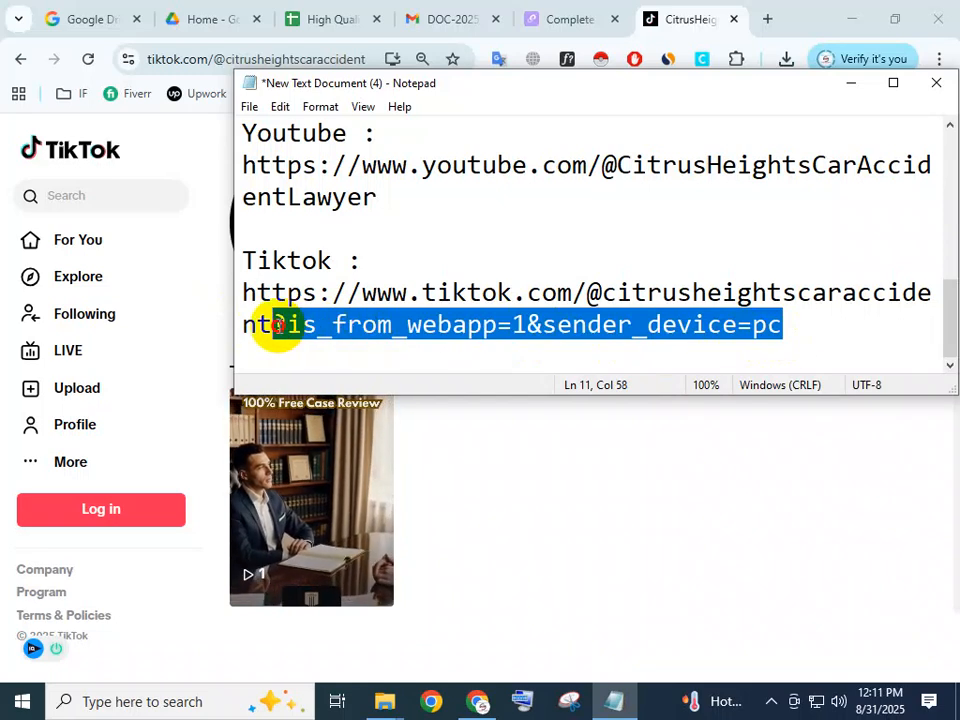
pyautogui.press('BackSpace')
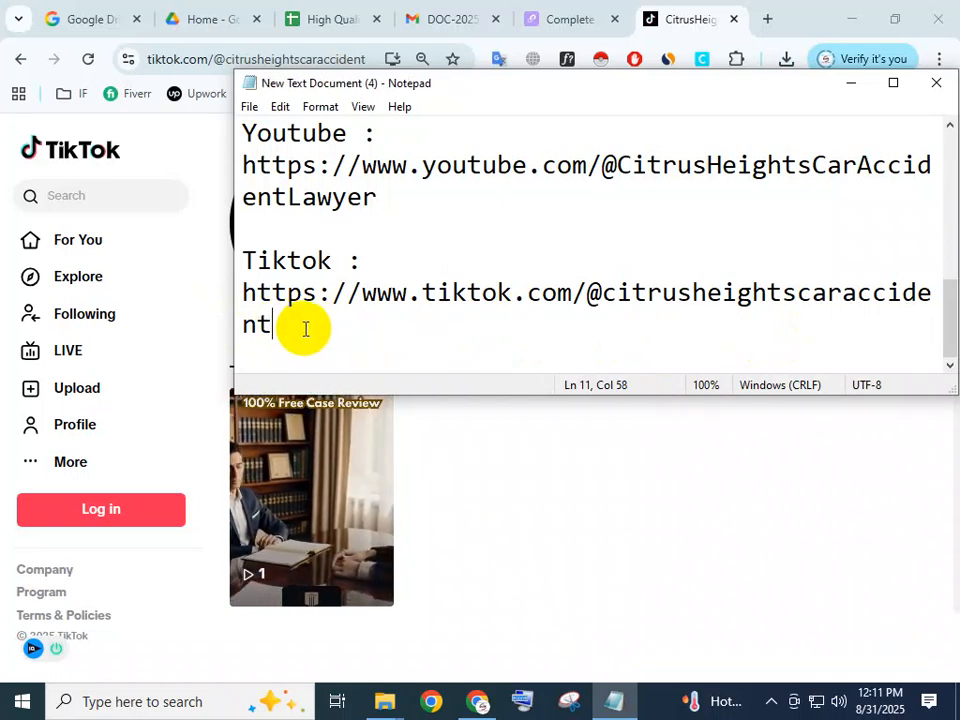
# Close the TikTok page and reopen the TikTok username form on the Lnk.Bio profile page.
pyautogui.click(800, 14)
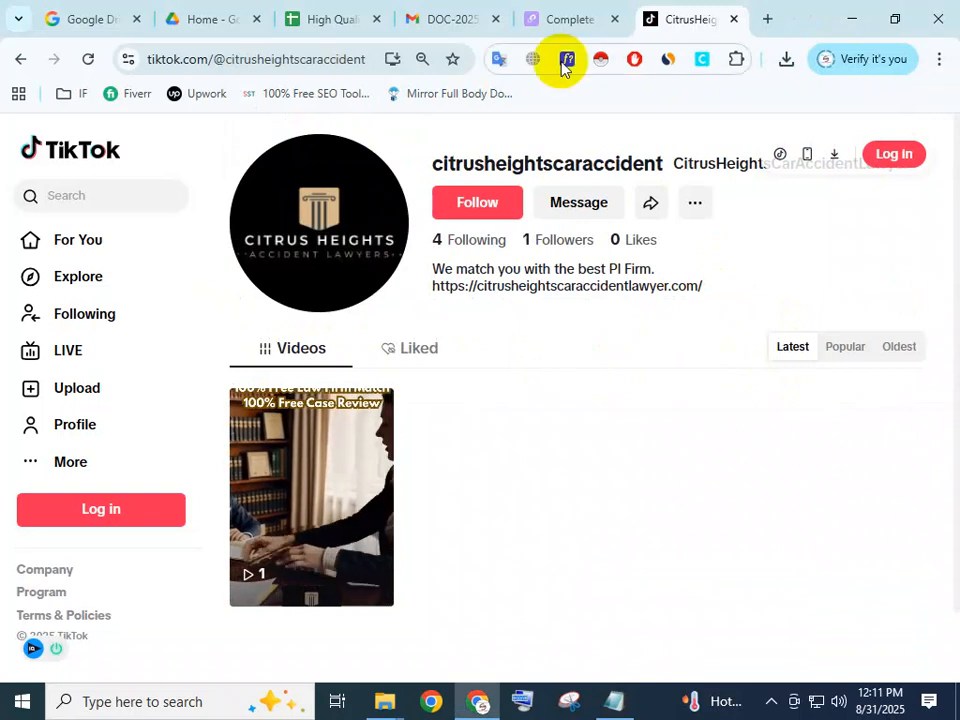
pyautogui.click(733, 19)
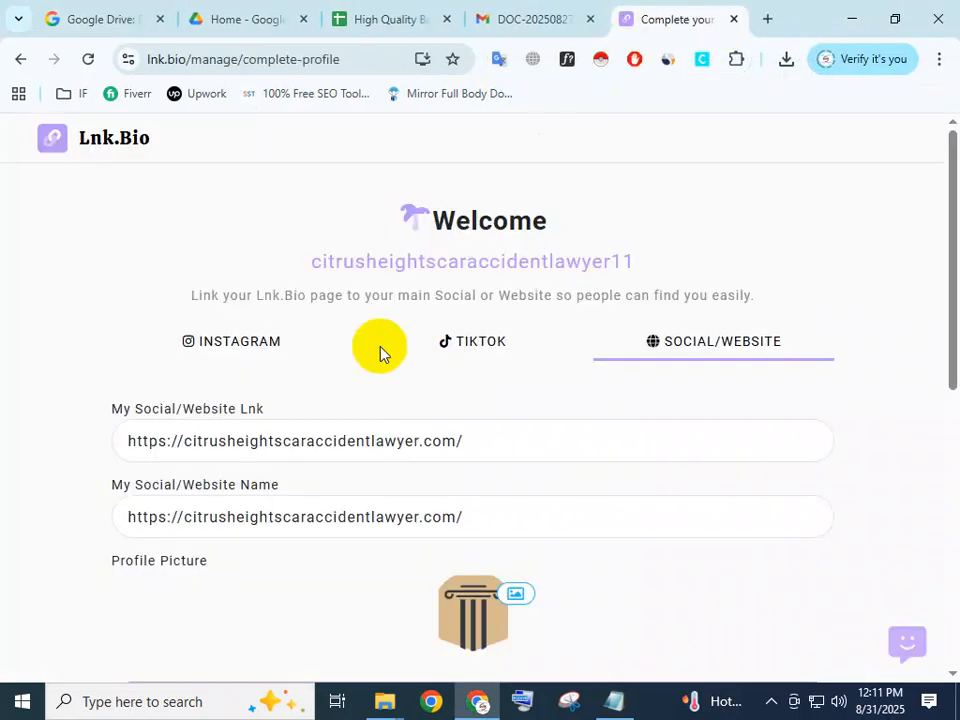
pyautogui.click(507, 341)
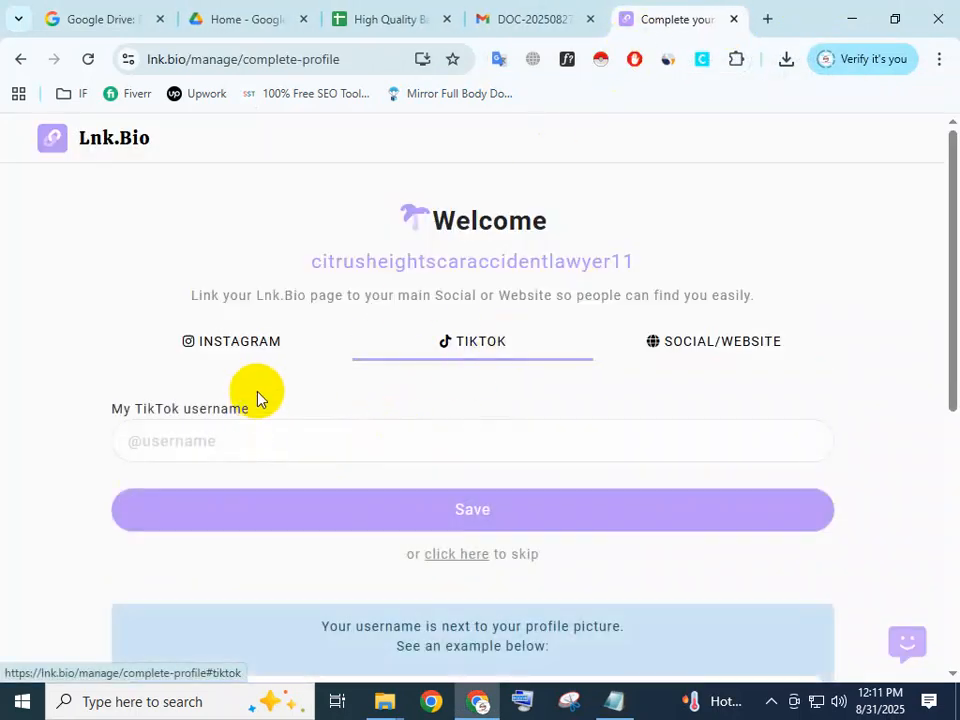
pyautogui.click(236, 441)
pyautogui.click(614, 701)
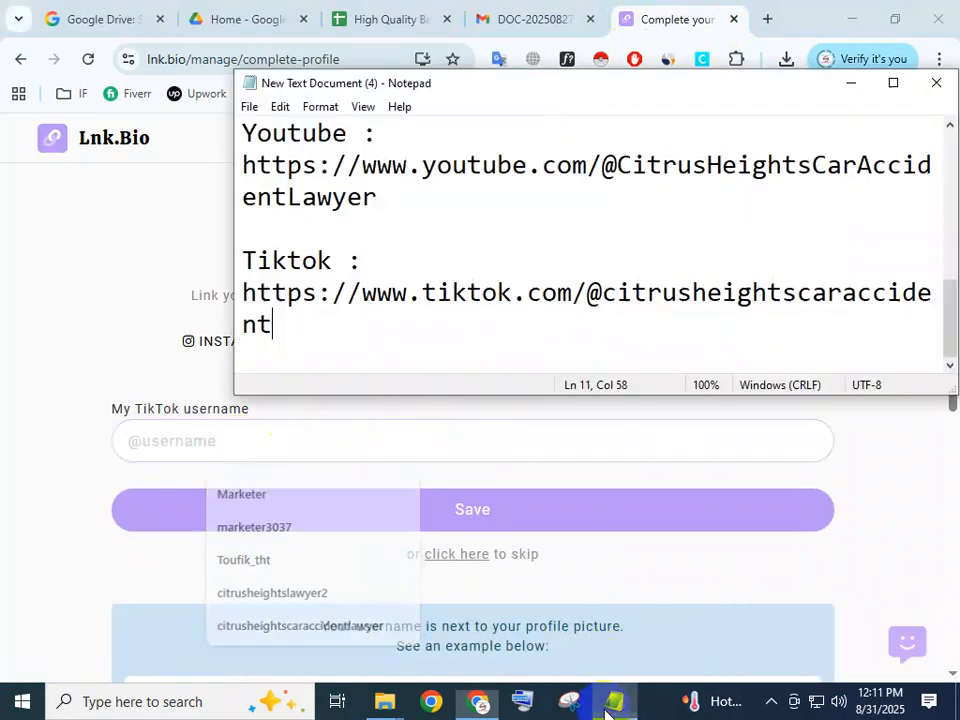
pyautogui.moveTo(248, 294); pyautogui.dragTo(282, 308)
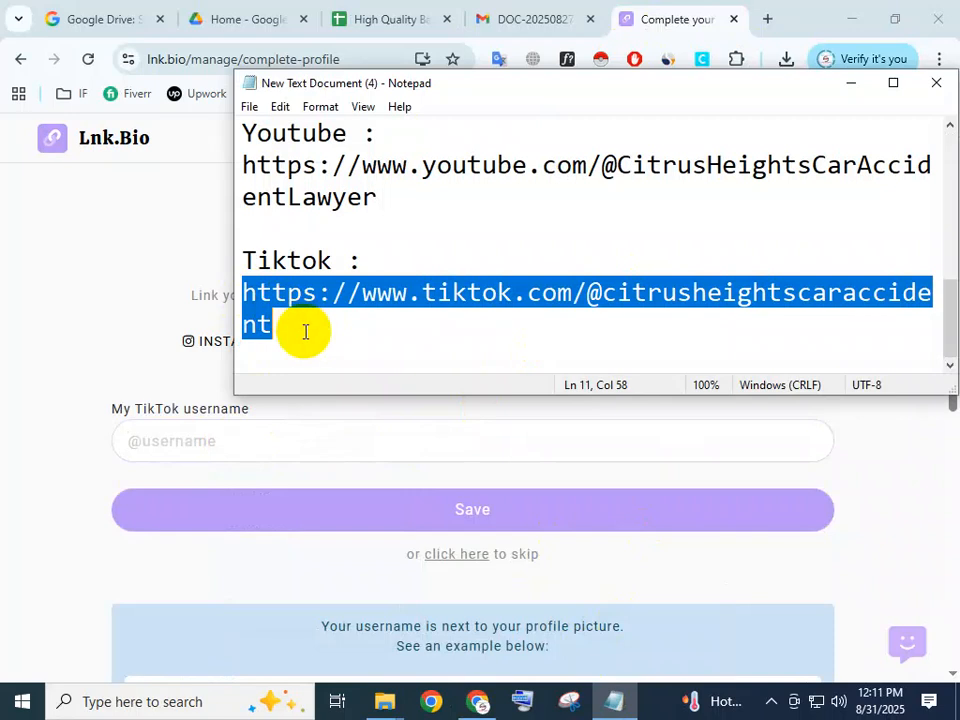
pyautogui.click(660, 19)
pyautogui.click(356, 441)
pyautogui.hotkey('ctrl', 'v')
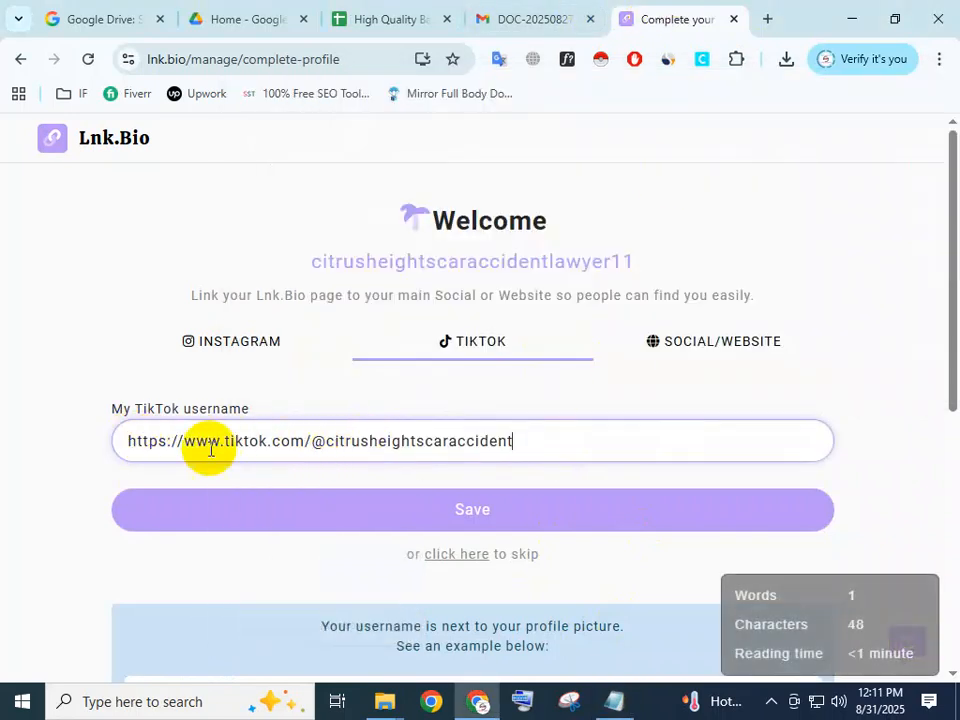
pyautogui.moveTo(325, 443); pyautogui.dragTo(126, 441)
pyautogui.click(527, 443)
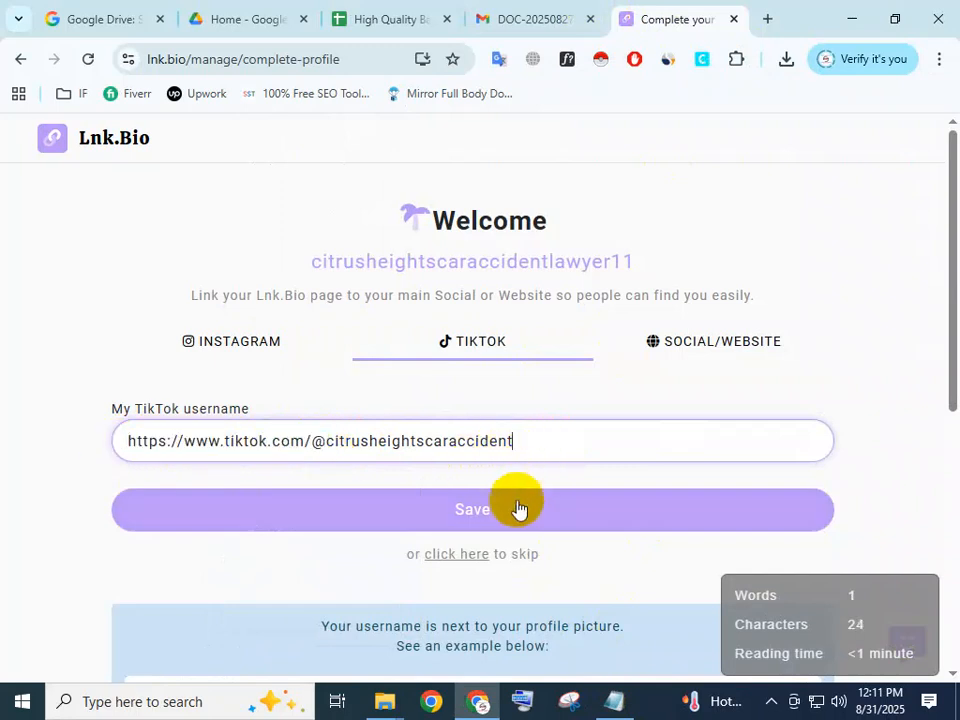
pyautogui.click(273, 352)
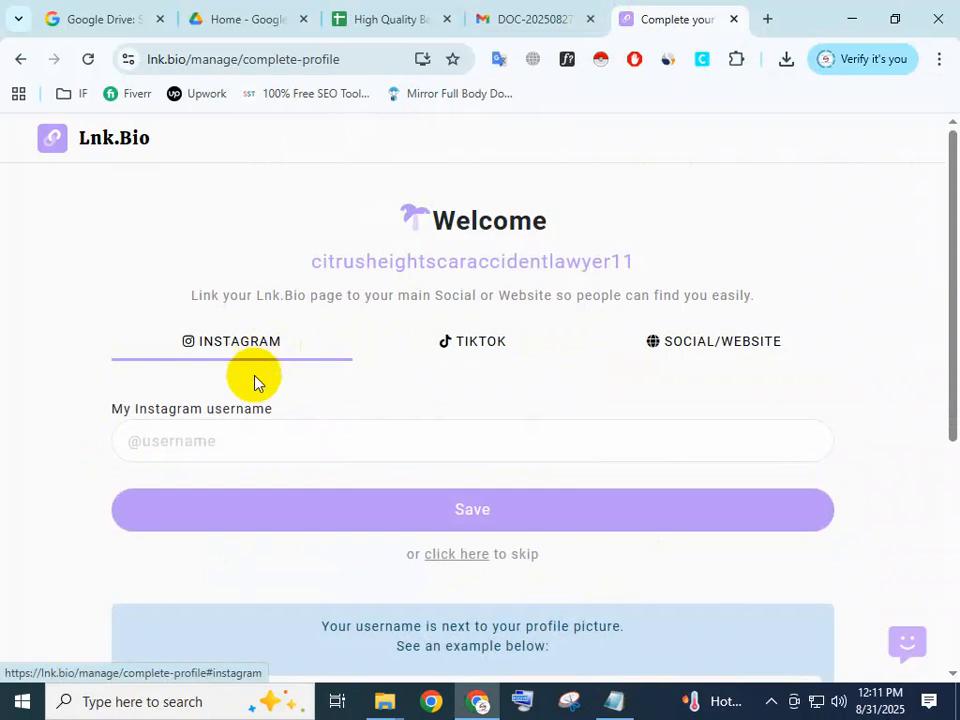
pyautogui.click(767, 19)
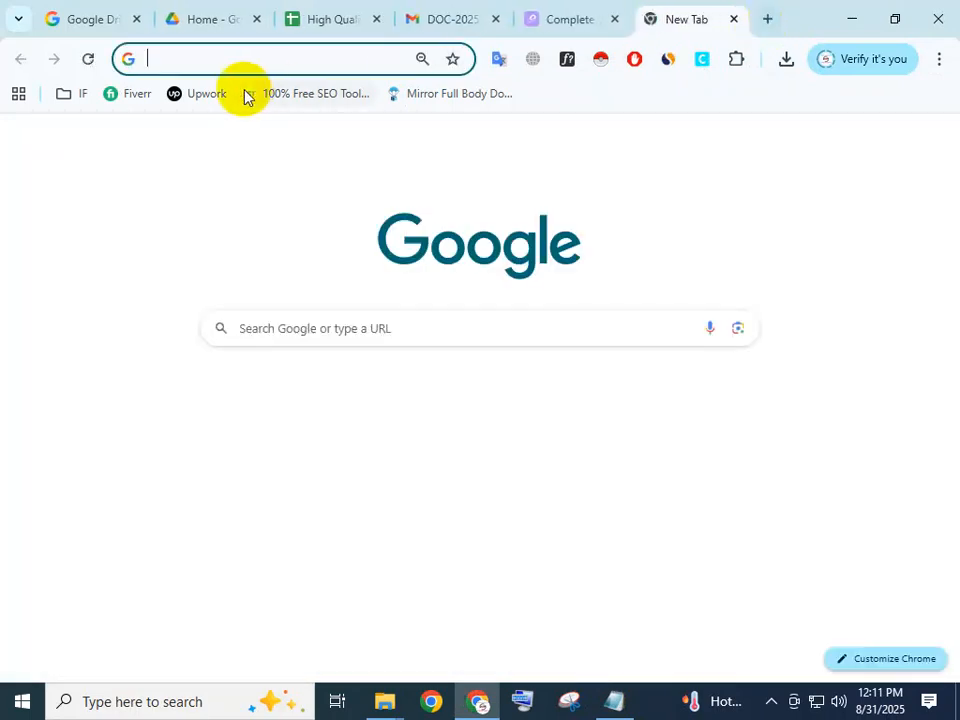
pyautogui.click(221, 51)
pyautogui.write('instag')
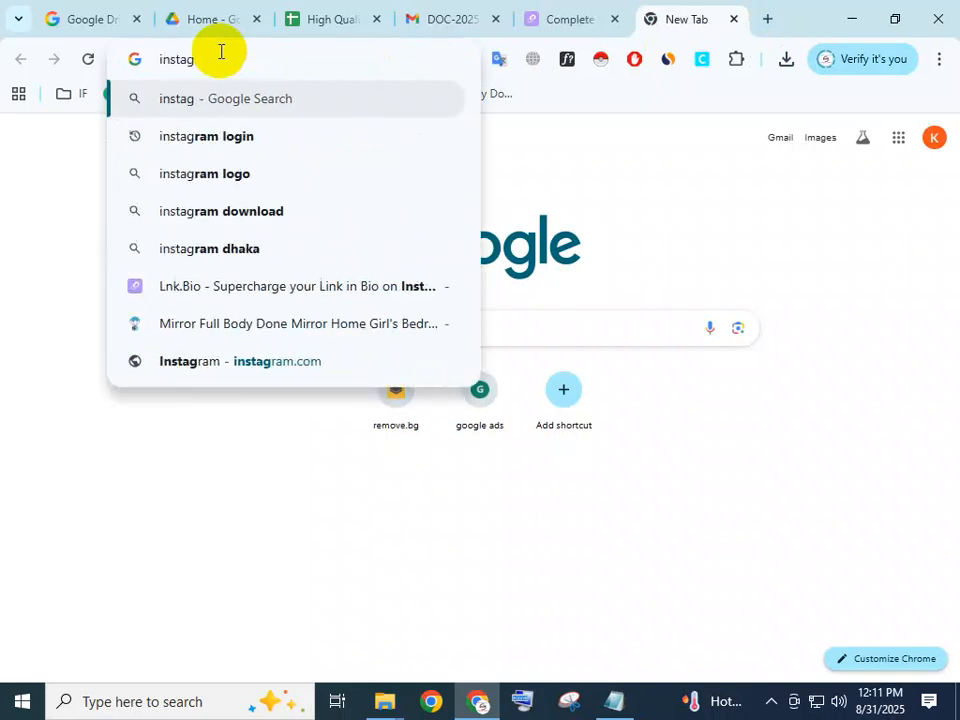
pyautogui.click(204, 140)
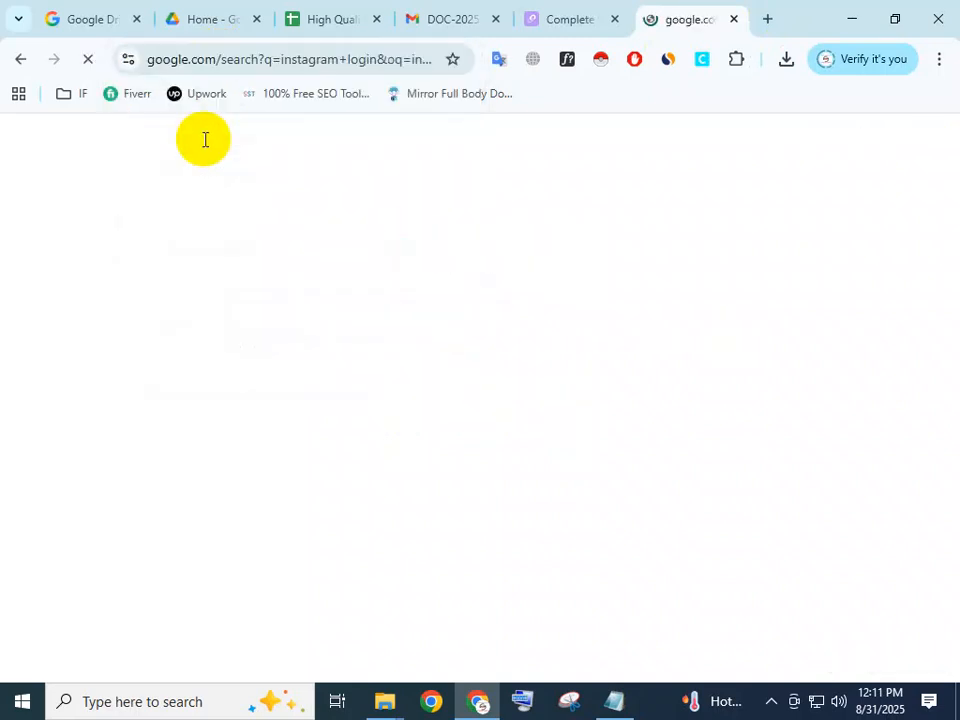
pyautogui.scroll(-1, 86, 410)
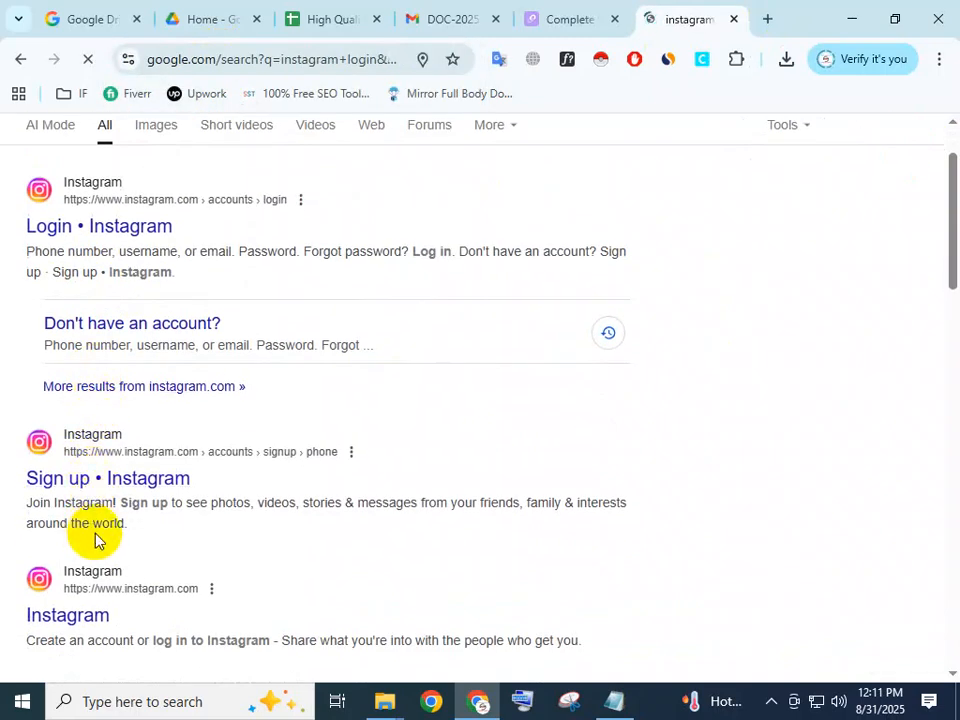
pyautogui.click(86, 616)
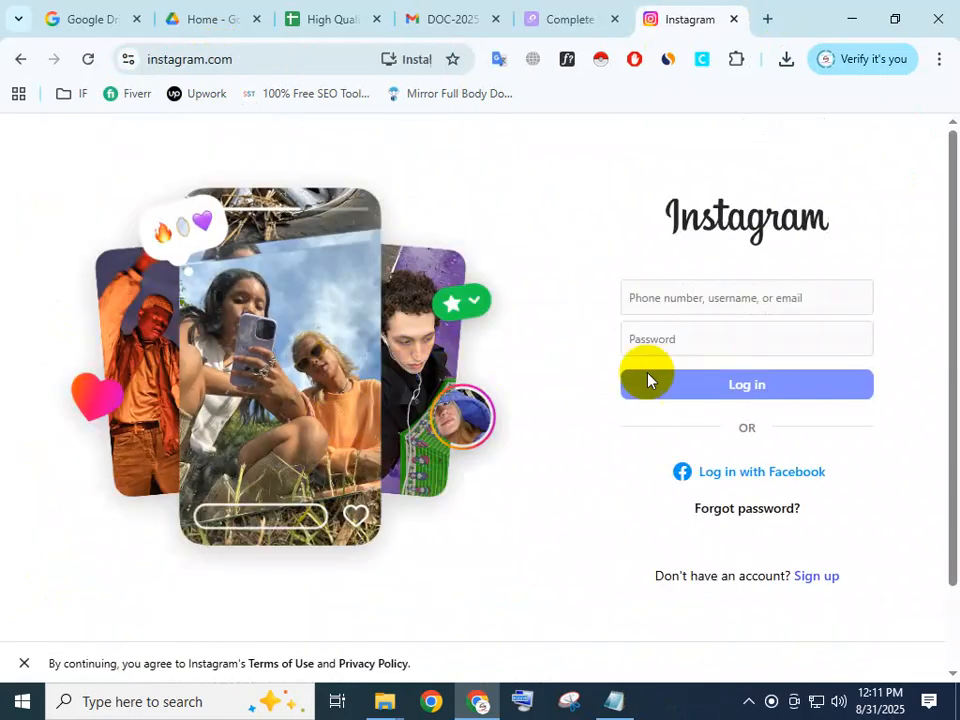
pyautogui.scroll(-1, 661, 390)
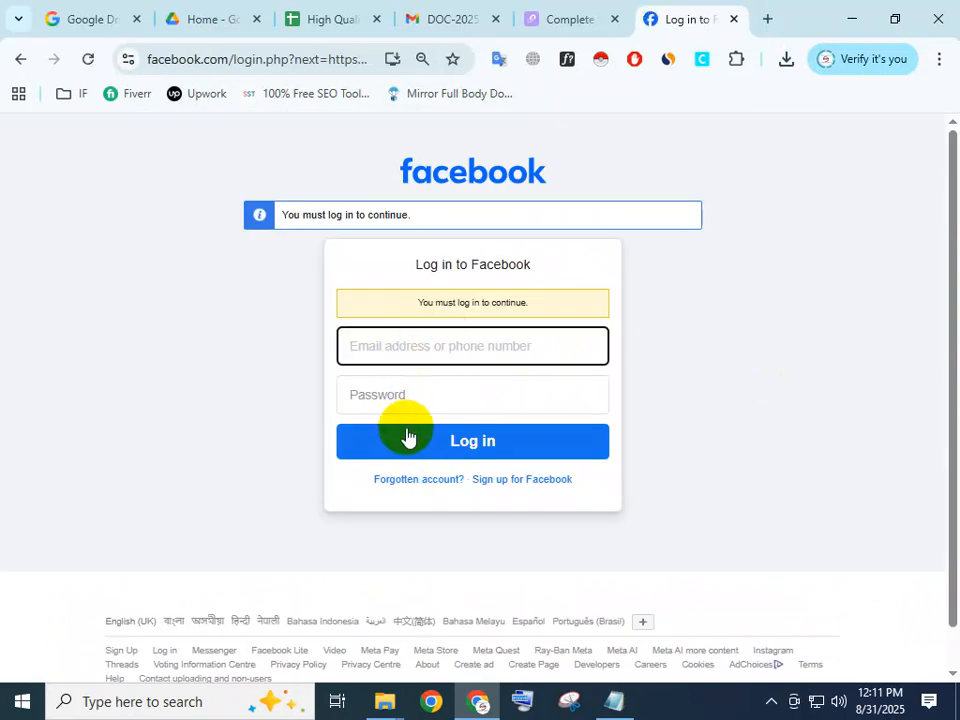
pyautogui.click(732, 19)
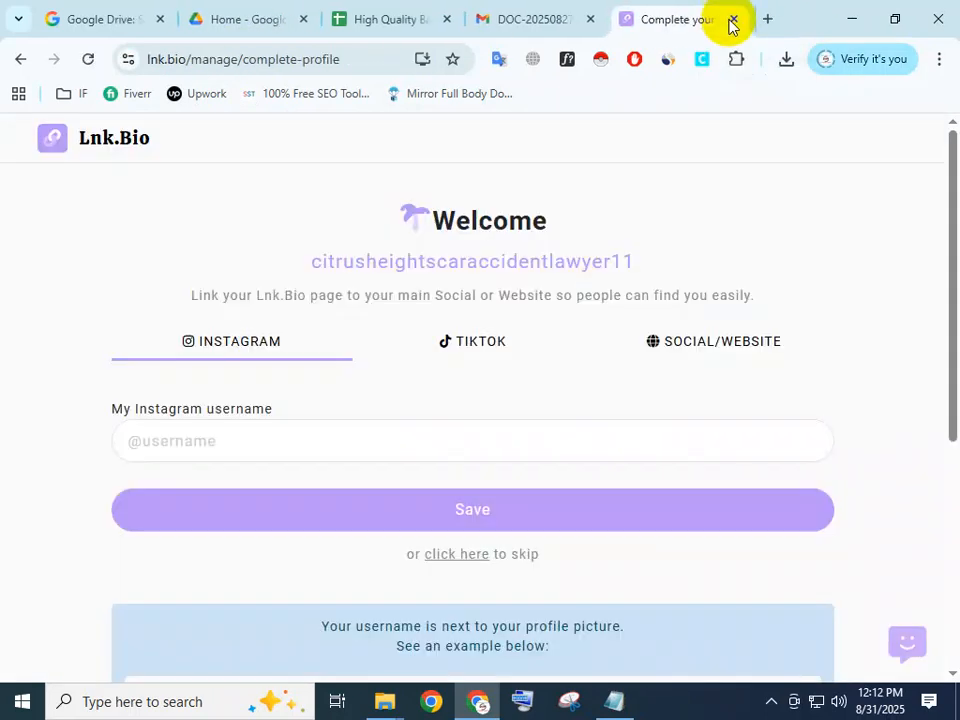
pyautogui.click(550, 17)
pyautogui.click(668, 17)
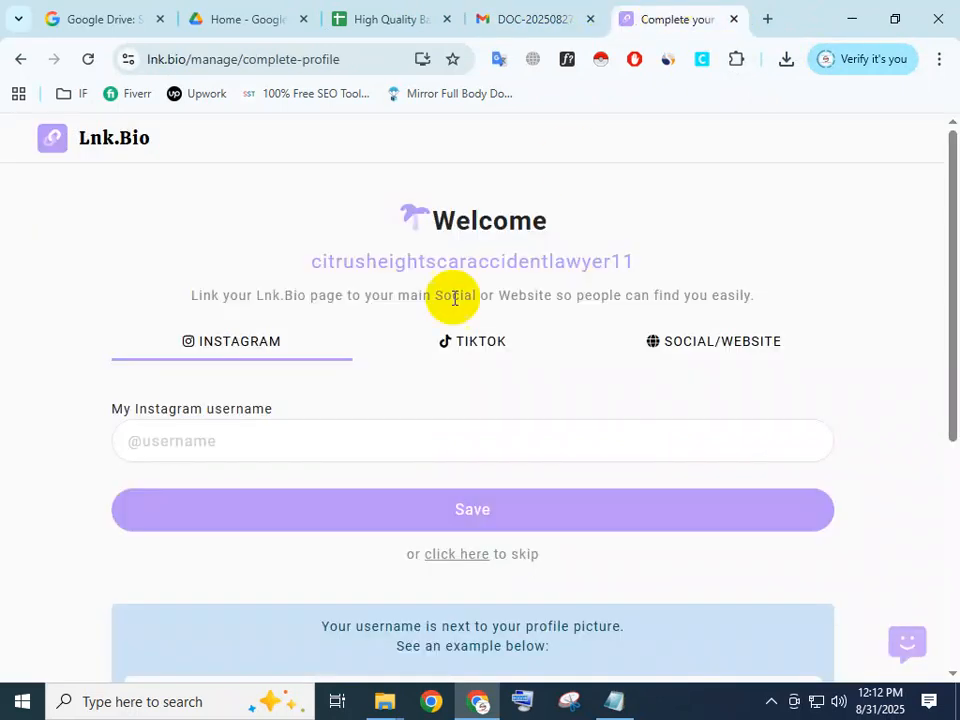
# Return to the Instagram form on the Lnk.Bio profile page and try to save citrusheightslawyer2 as the username.
pyautogui.click(508, 342)
pyautogui.click(705, 344)
pyautogui.click(245, 349)
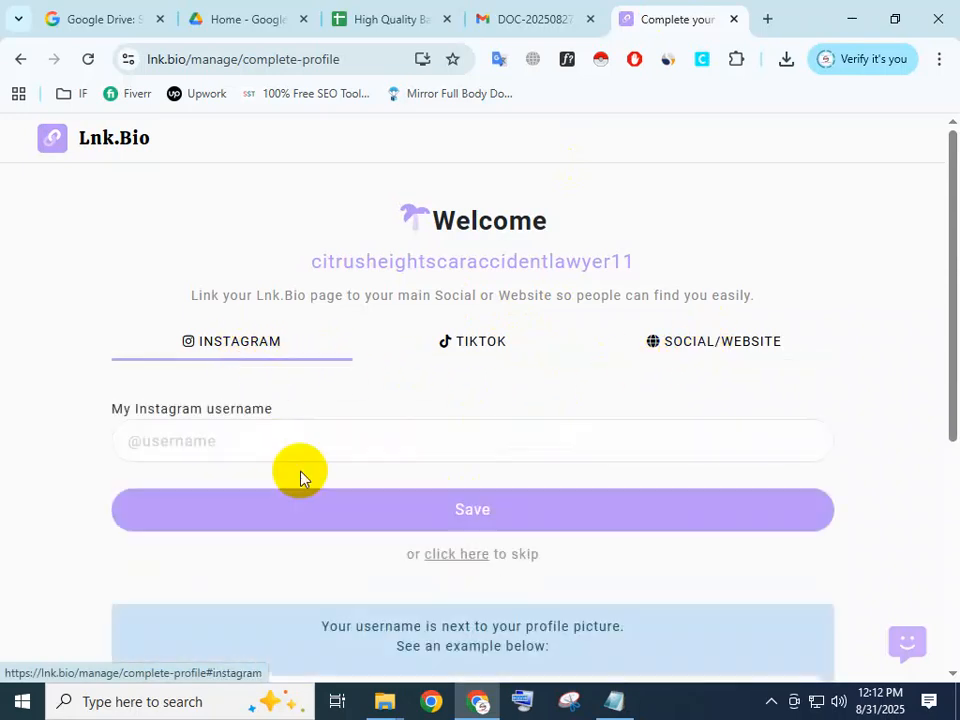
pyautogui.click(316, 435)
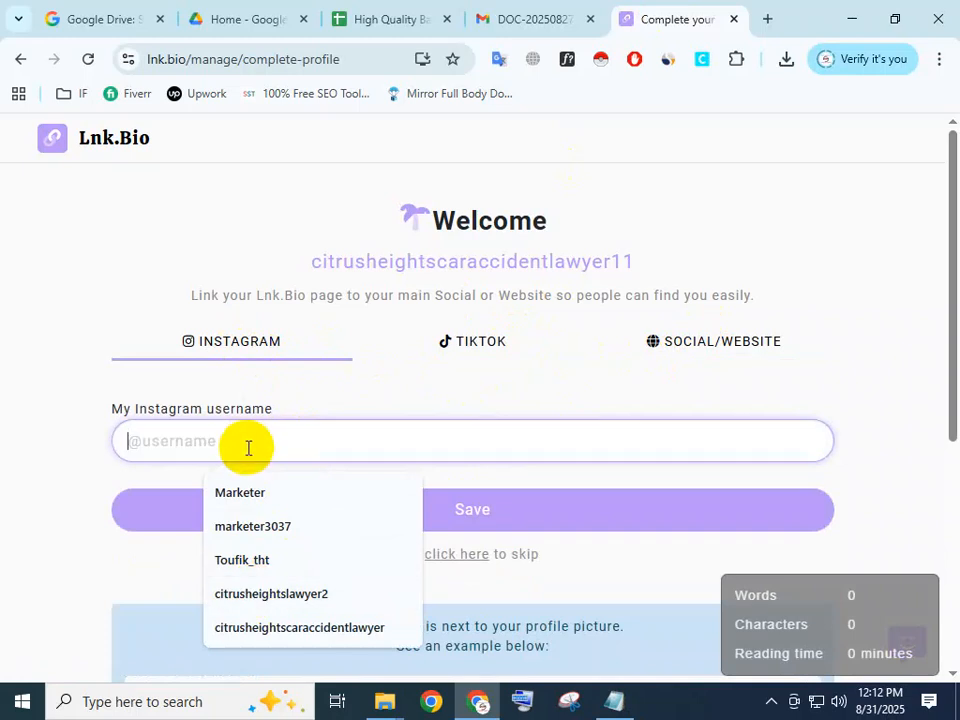
pyautogui.click(258, 594)
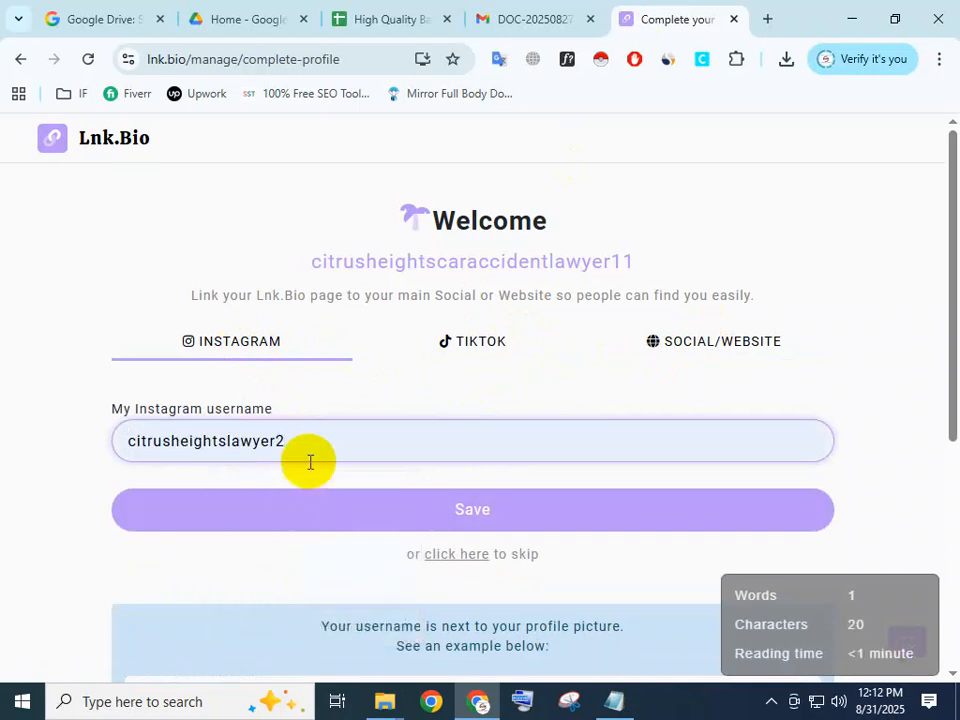
pyautogui.click(493, 515)
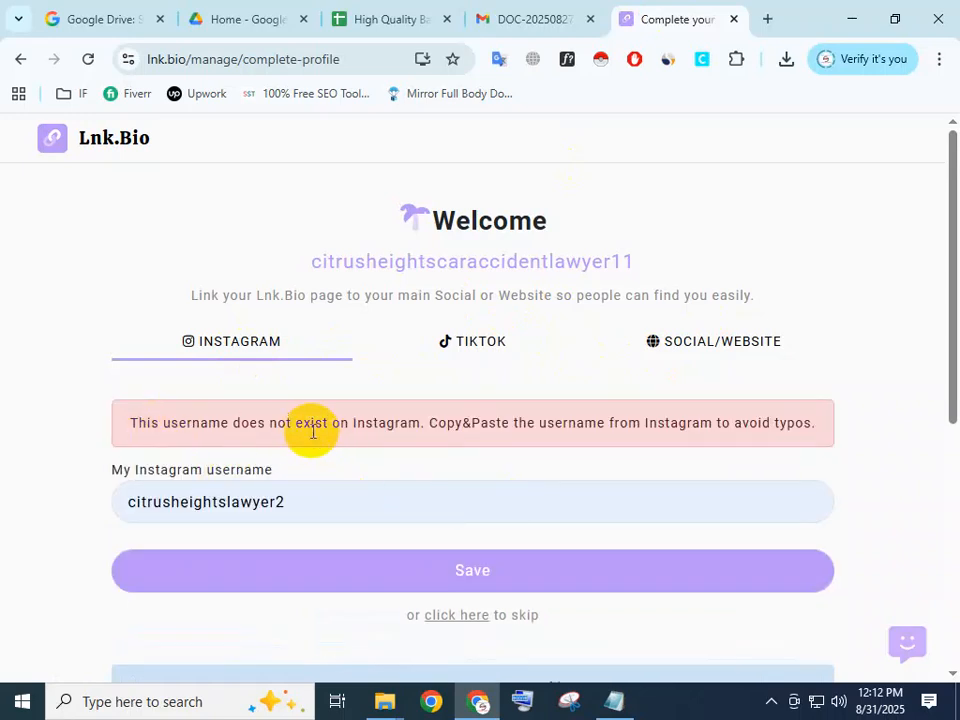
# Try to save citrusheightslawyer as the Instagram username on Lnk.Bio, and clear the username field.
pyautogui.moveTo(318, 500); pyautogui.dragTo(0, 505)
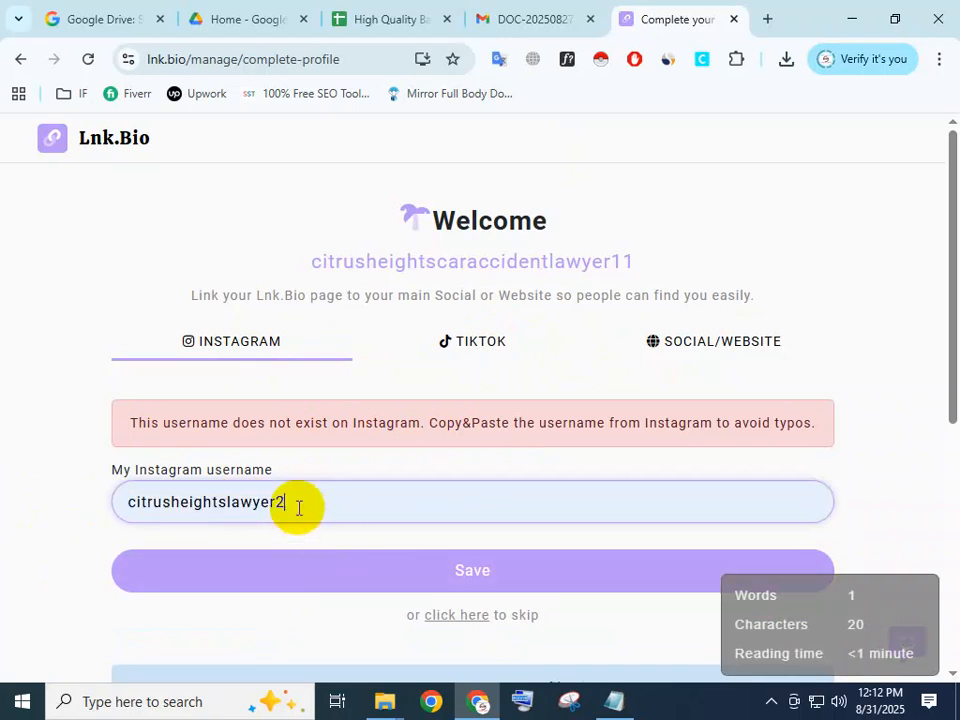
pyautogui.press('BackSpace')
pyautogui.click(446, 555)
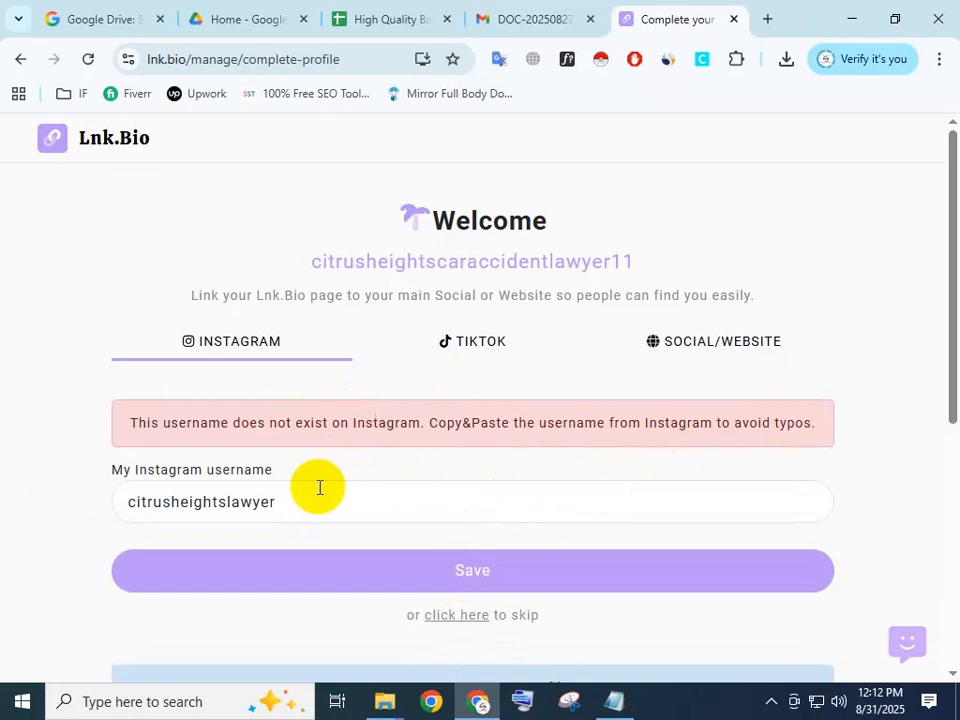
pyautogui.moveTo(317, 488); pyautogui.dragTo(120, 492)
pyautogui.press('BackSpace')
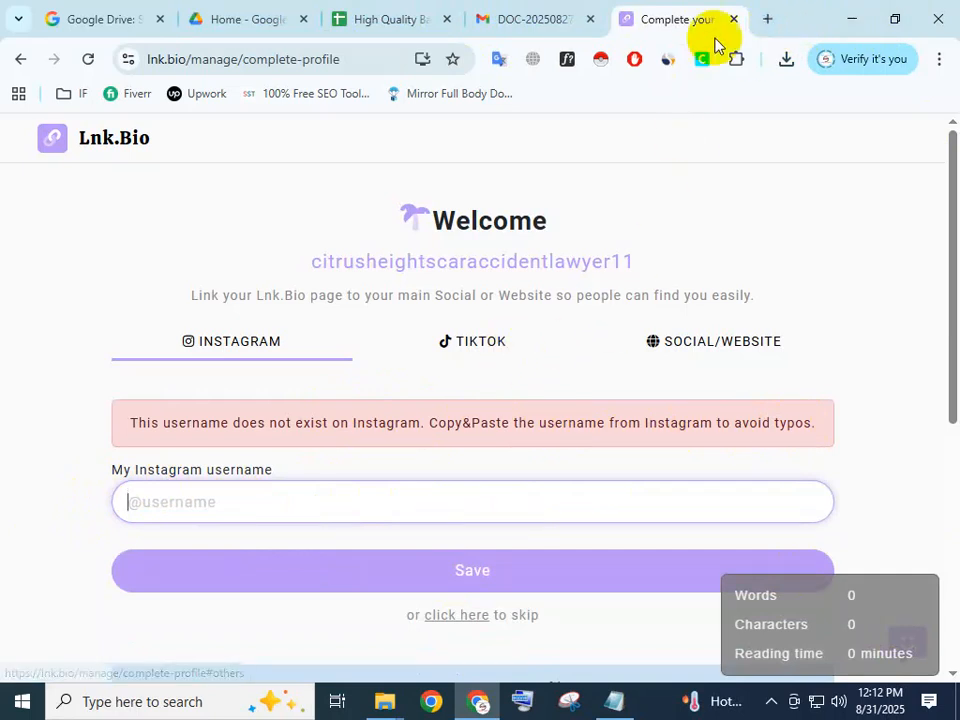
# Search Google for instagram login in a new tab, open Instagram's login page and choose to log in with Facebook.
pyautogui.click(767, 19)
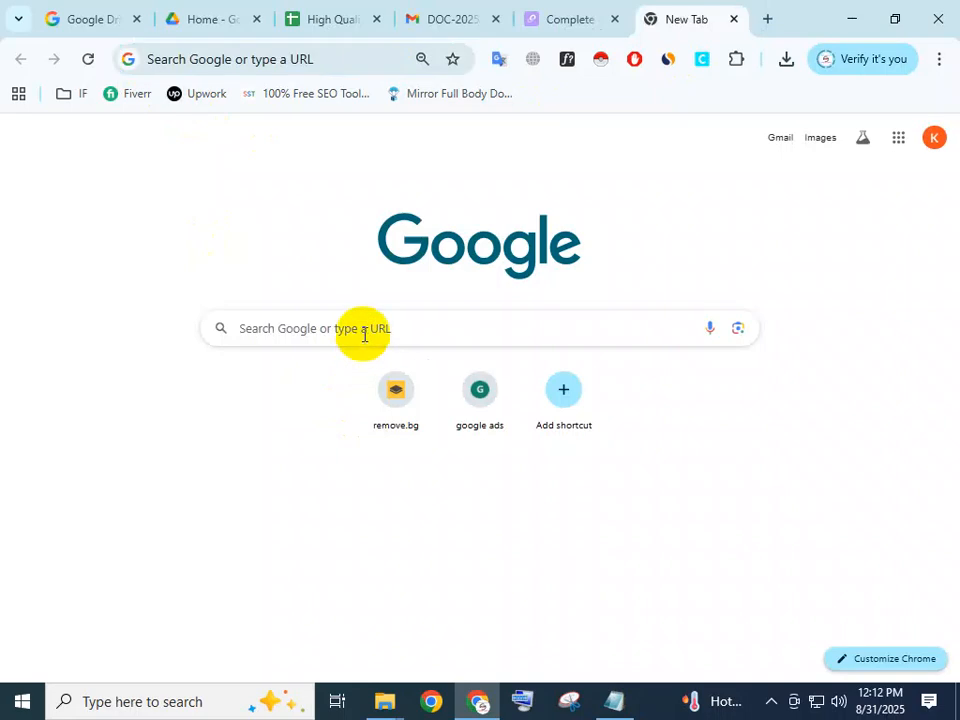
pyautogui.click(180, 60)
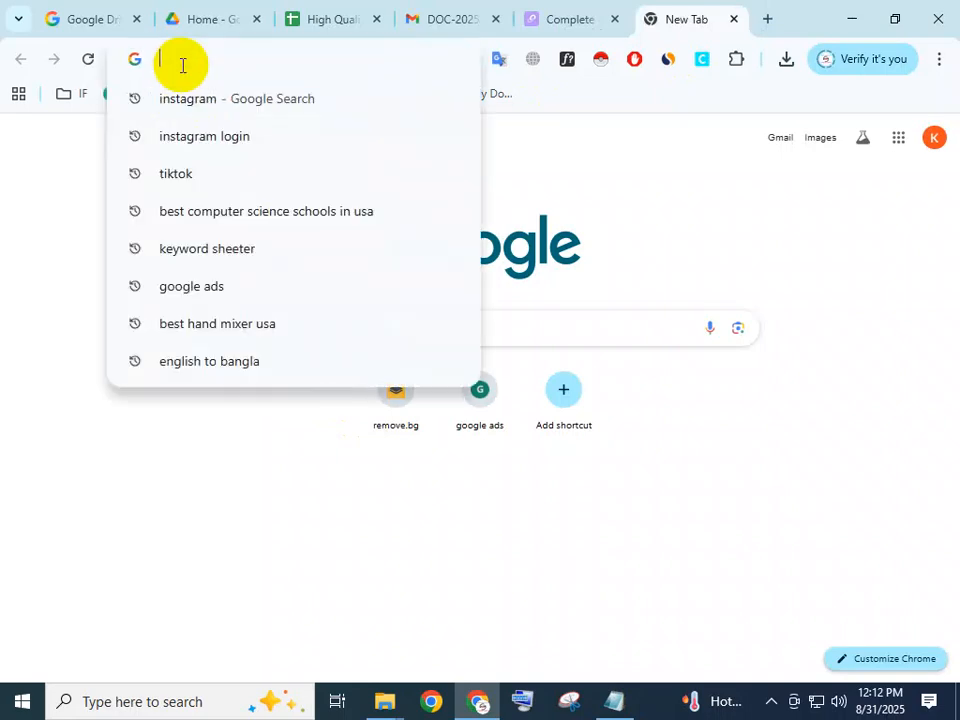
pyautogui.click(190, 134)
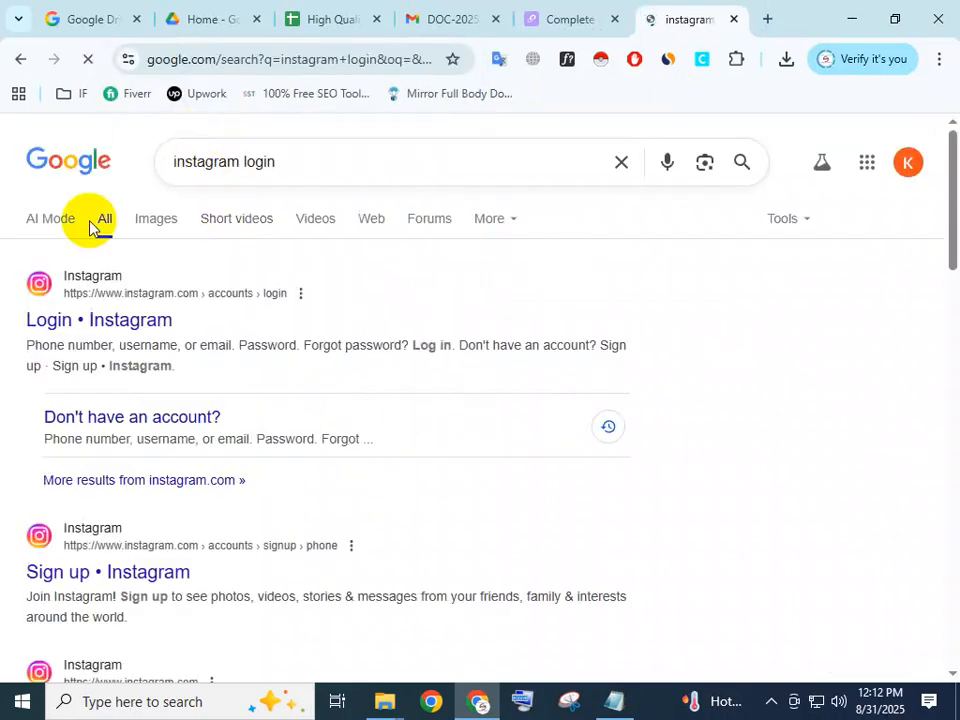
pyautogui.click(75, 320)
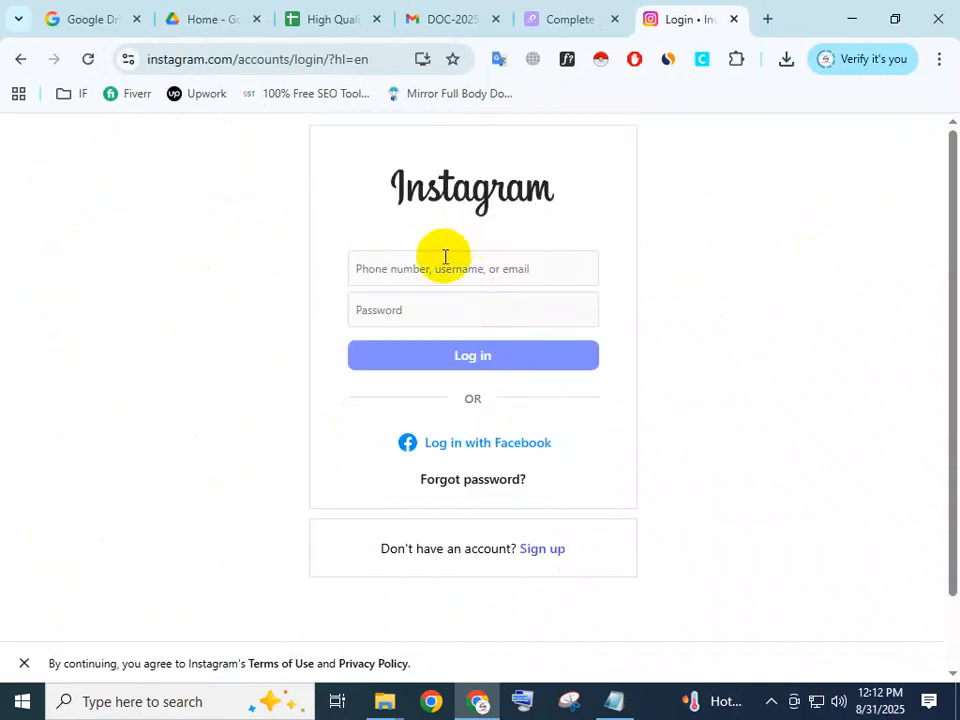
pyautogui.click(445, 264)
pyautogui.click(362, 431)
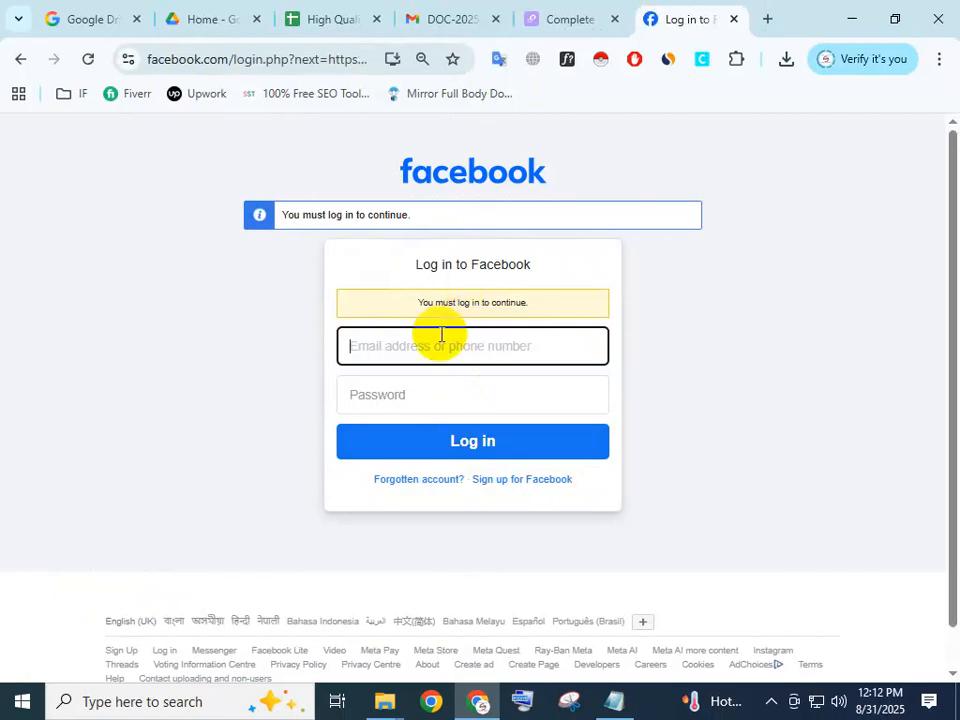
# Log in to Facebook with the saved phone number and the account password.
pyautogui.click(411, 349)
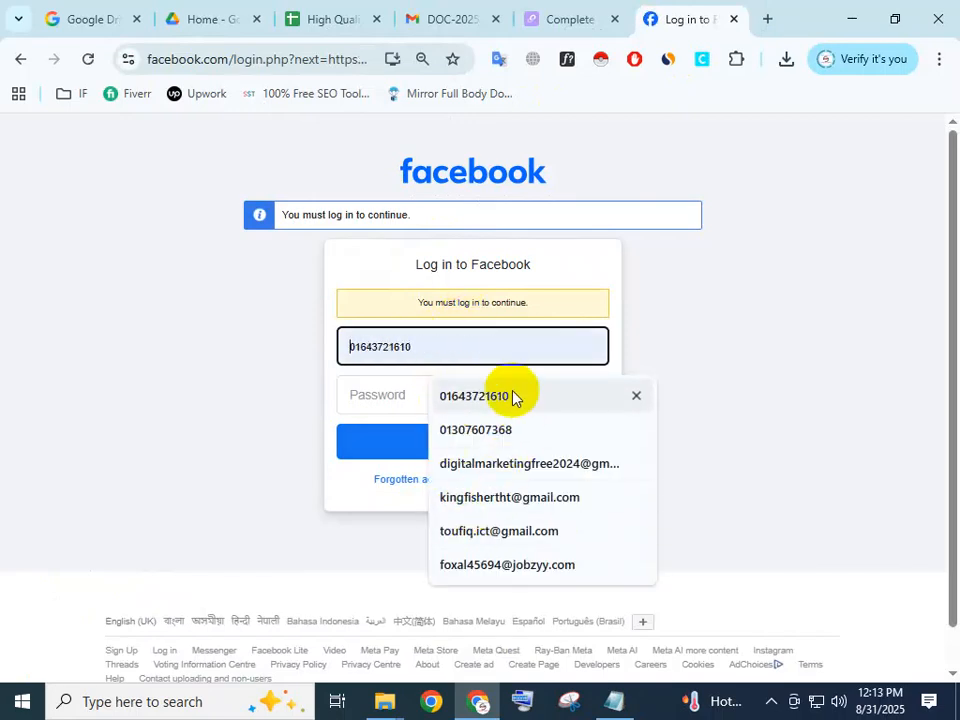
pyautogui.click(512, 398)
pyautogui.click(388, 395)
pyautogui.write('•••••••••')
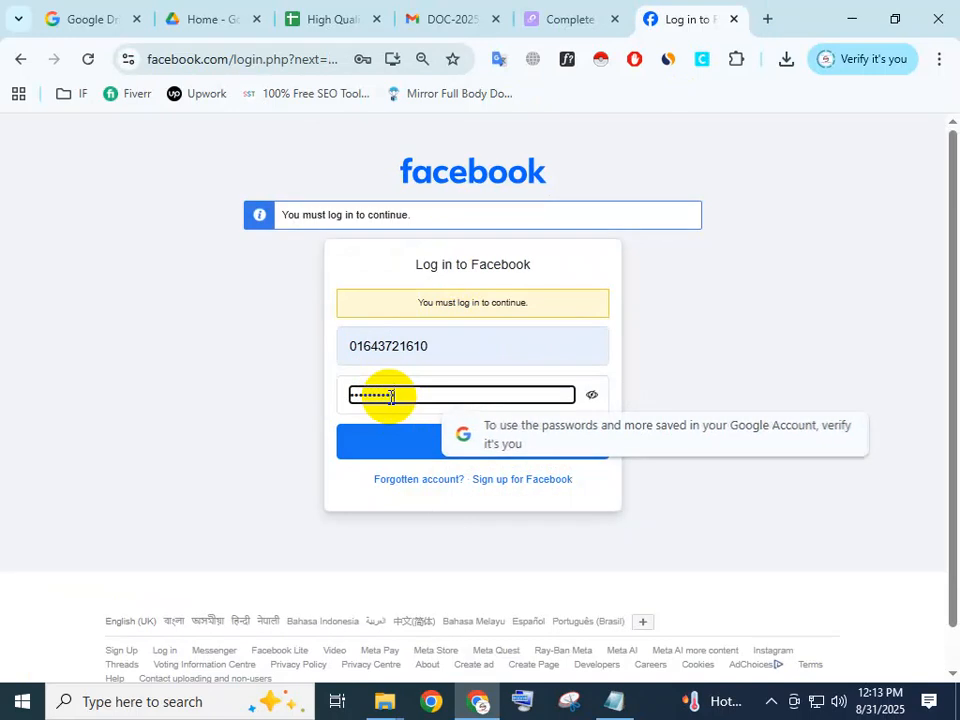
pyautogui.press('Return')
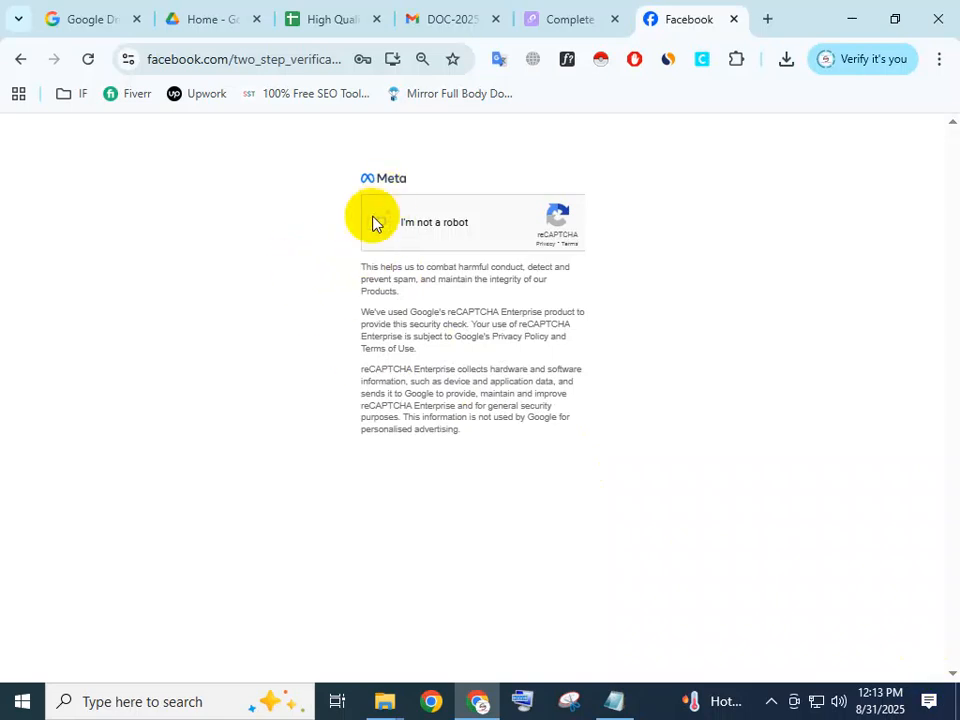
# Complete the reCAPTCHA check by selecting all images with motorcycles and submitting them for verification.
pyautogui.click(372, 223)
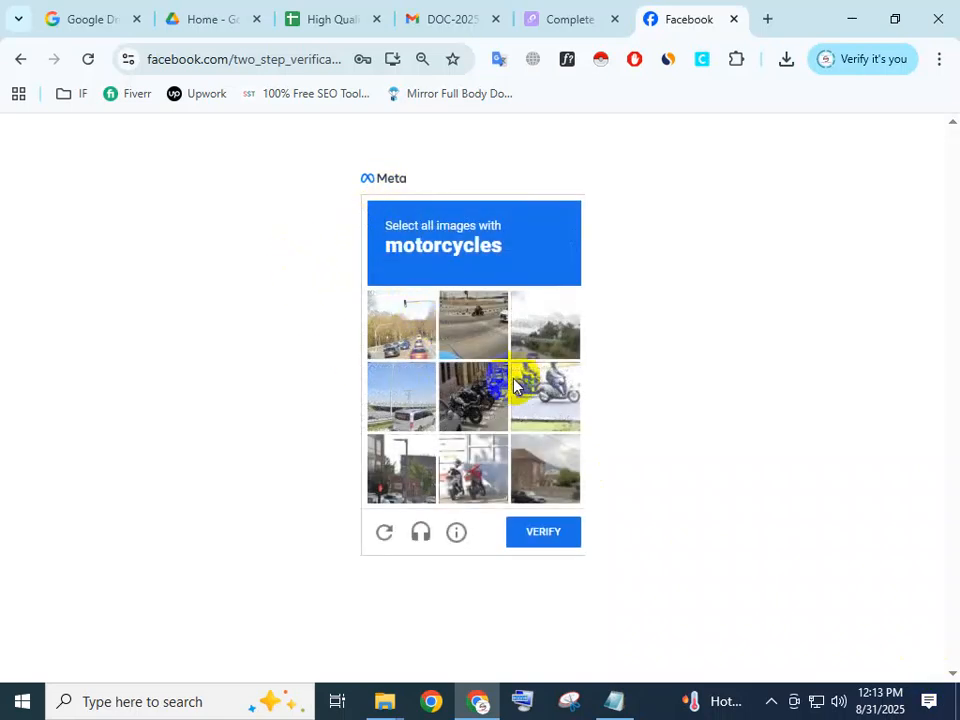
pyautogui.click(515, 385)
pyautogui.click(474, 396)
pyautogui.click(448, 466)
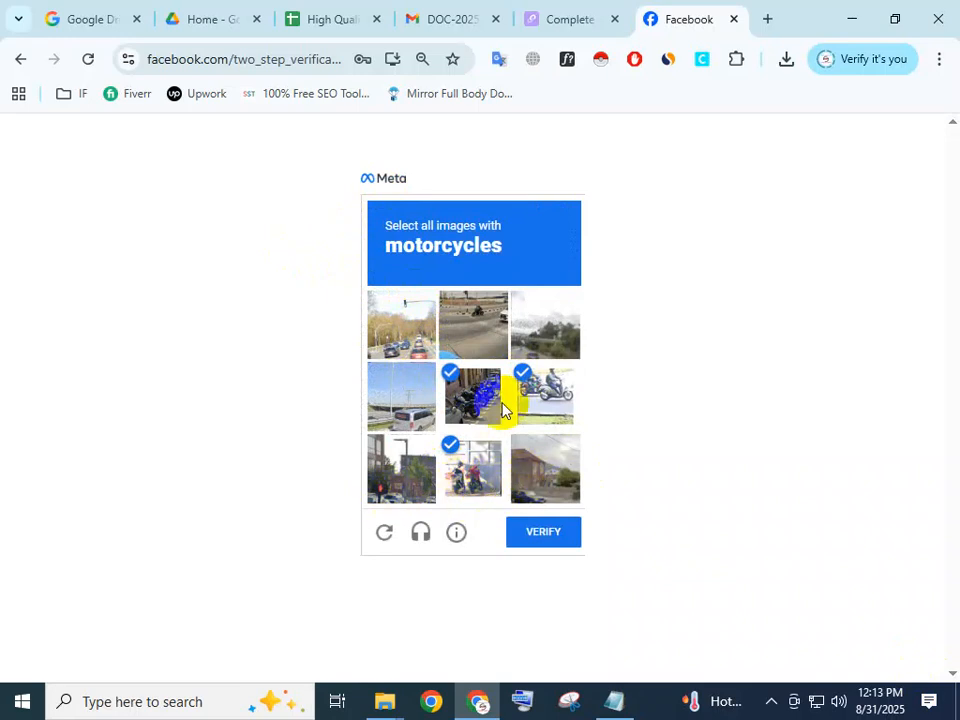
pyautogui.click(451, 332)
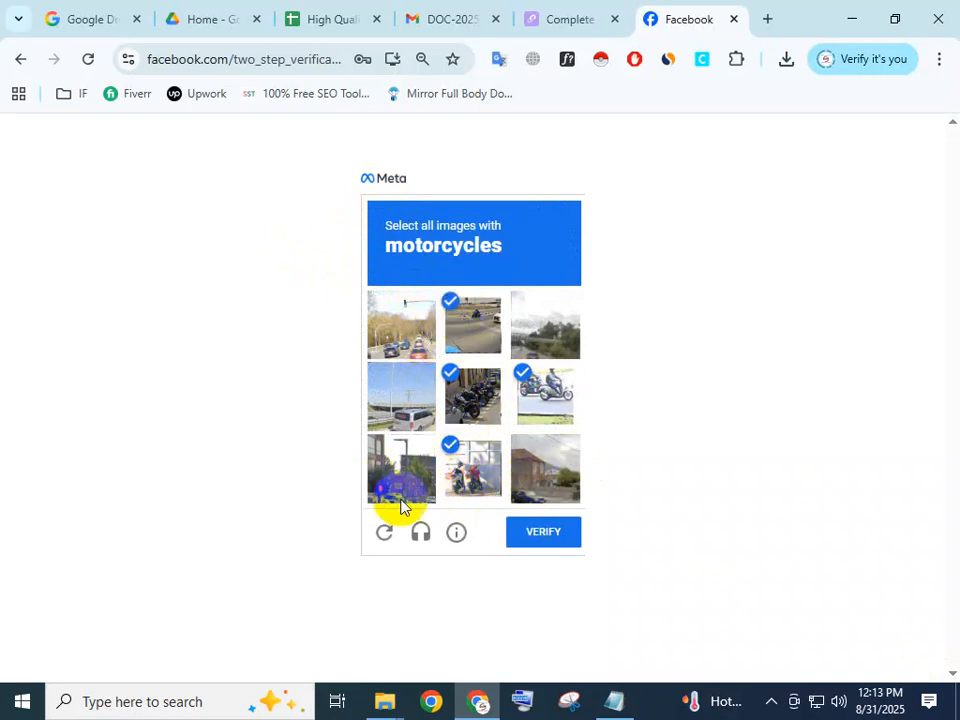
pyautogui.click(544, 530)
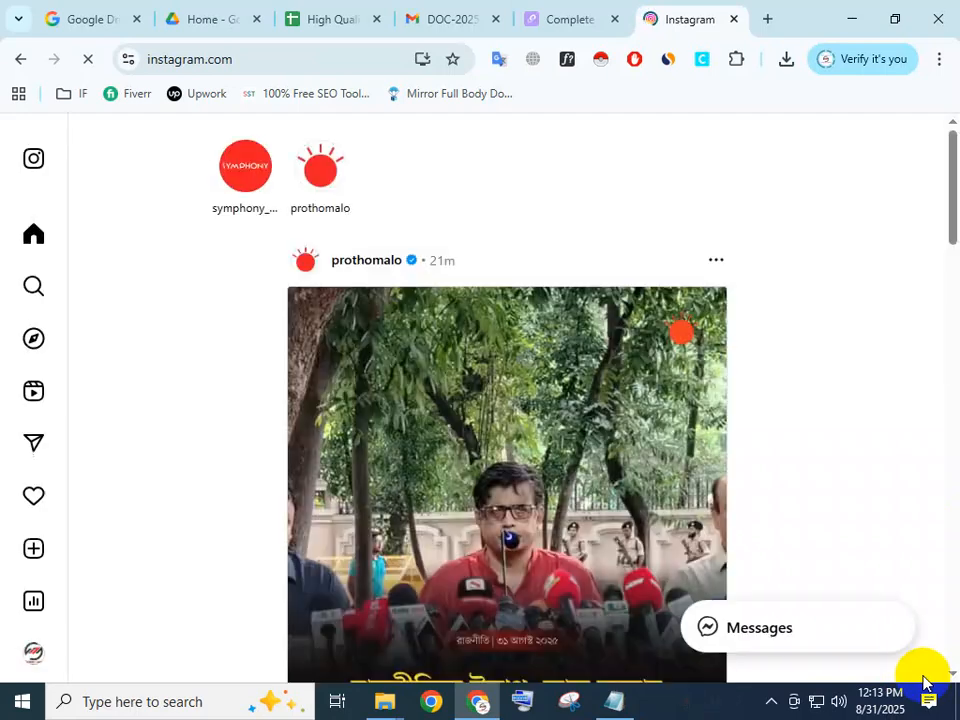
pyautogui.scroll(-2, 29, 655)
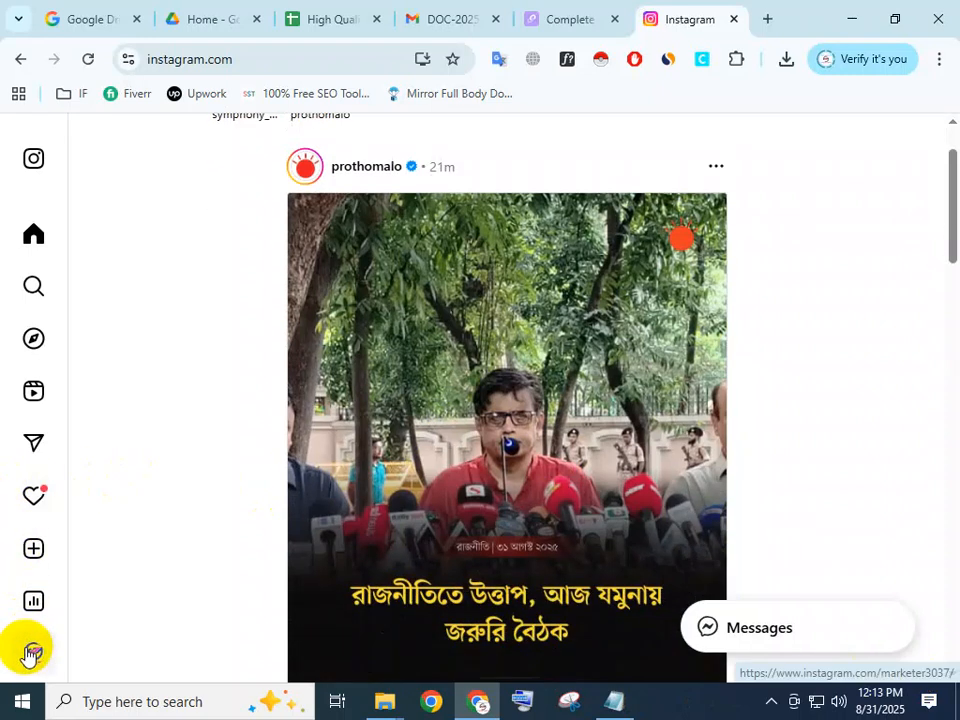
pyautogui.scroll(2, 140, 470)
pyautogui.scroll(-4, 180, 370)
pyautogui.scroll(4, 180, 370)
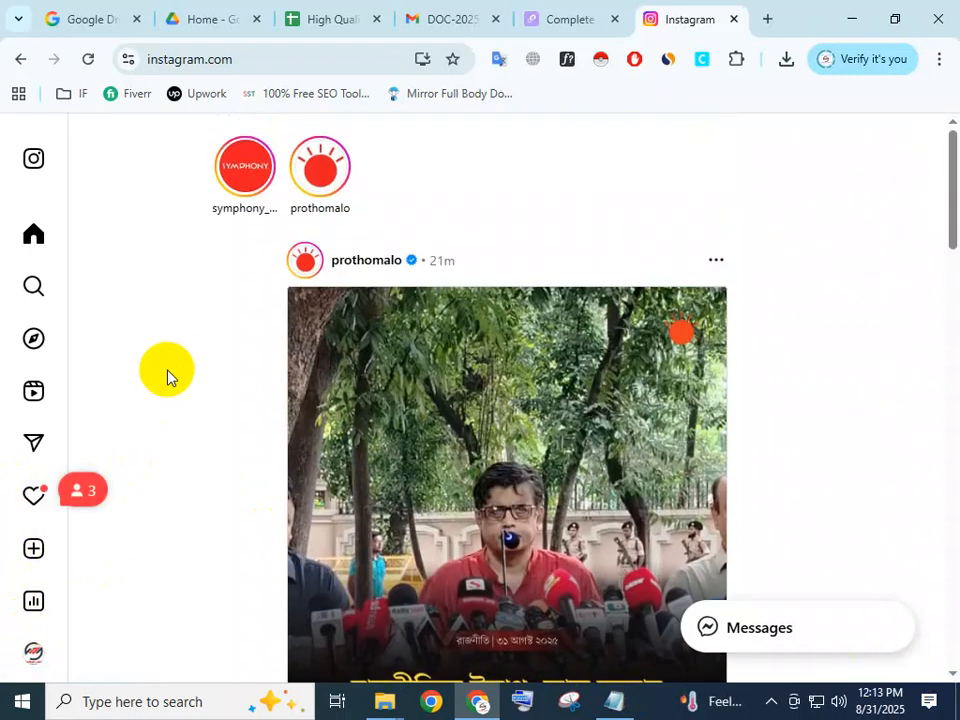
pyautogui.click(40, 289)
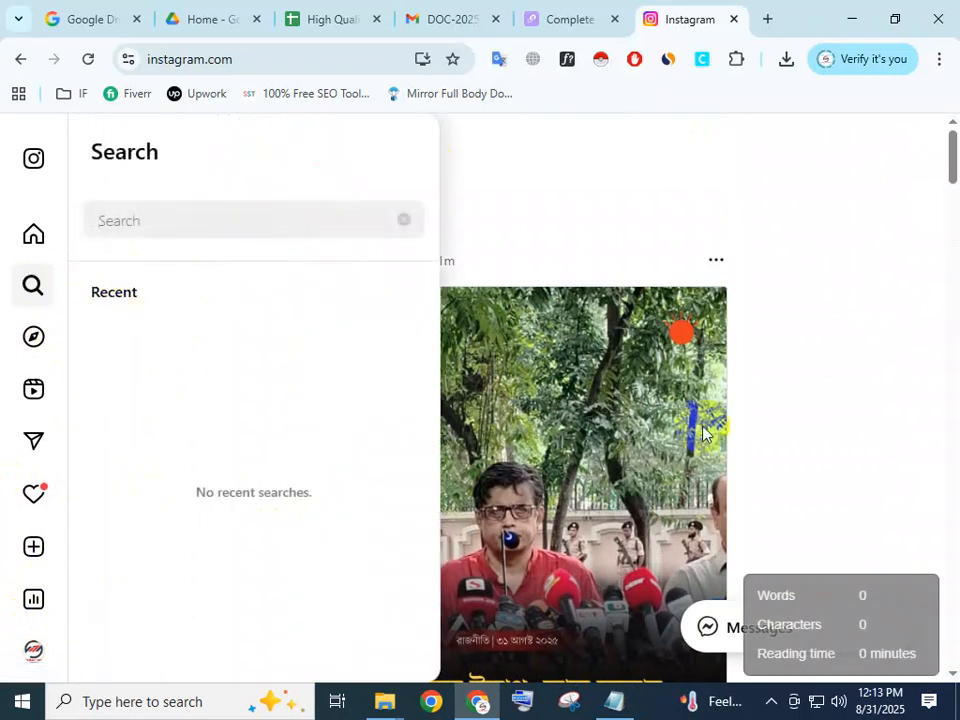
# Copy citrusheightscaraccidentlawyer from the website address in the Notepad note.
pyautogui.click(612, 700)
pyautogui.click(455, 292)
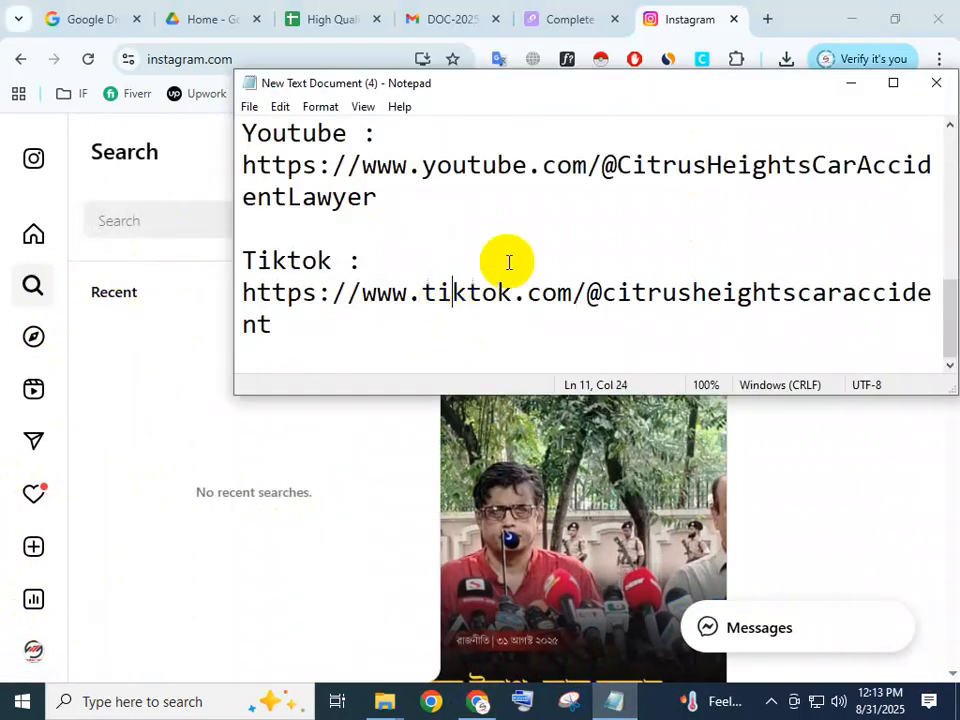
pyautogui.scroll(4, 520, 240)
pyautogui.doubleClick(538, 172)
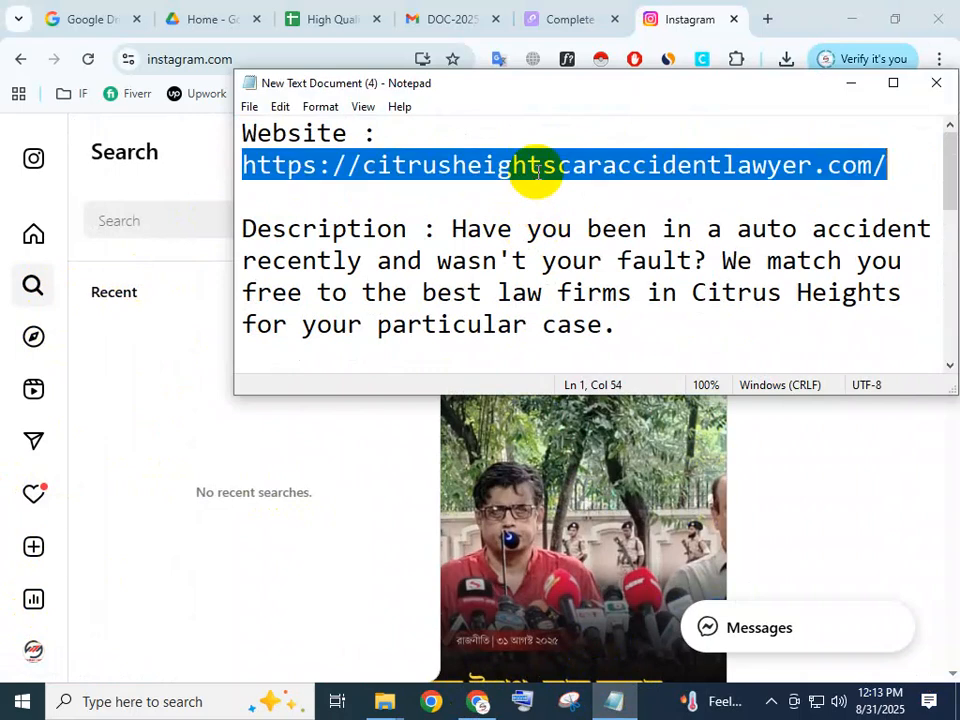
pyautogui.click(538, 172)
pyautogui.moveTo(362, 165); pyautogui.dragTo(788, 167)
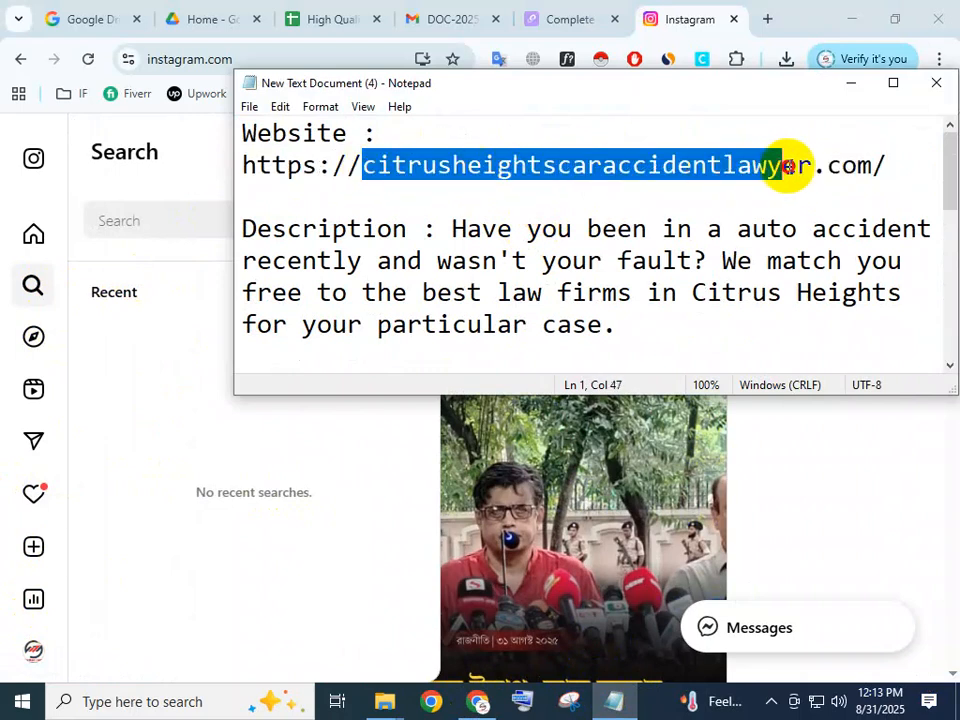
pyautogui.hotkey('ctrl', 'c')
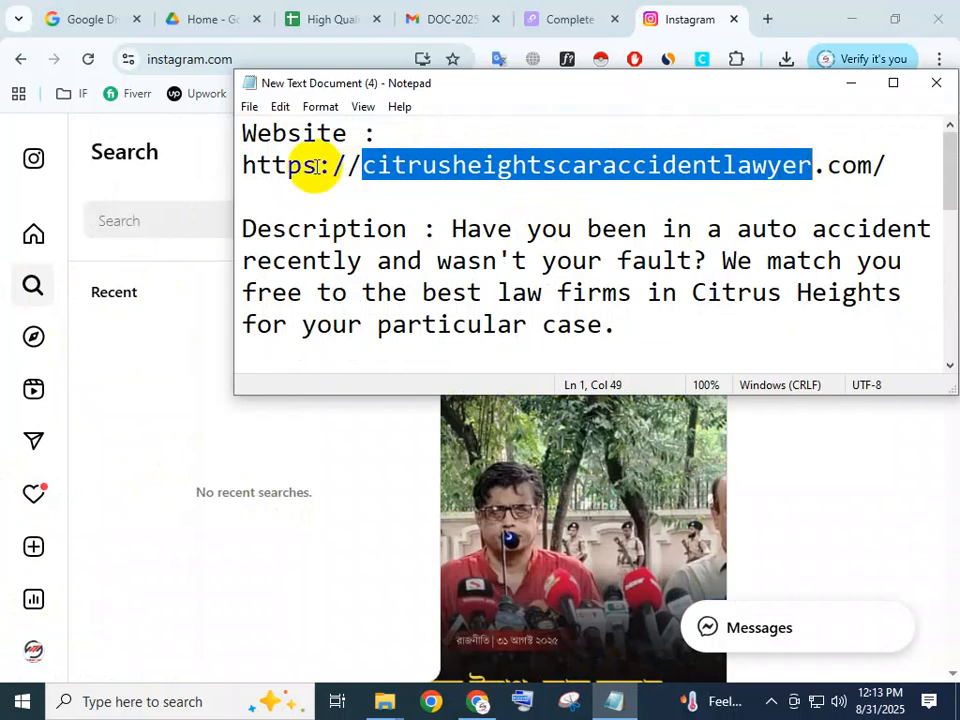
# Search Instagram for citrusheightscaraccidentlawyer, open the matching law firm profile and copy its page address.
pyautogui.click(128, 212)
pyautogui.hotkey('ctrl', 'v')
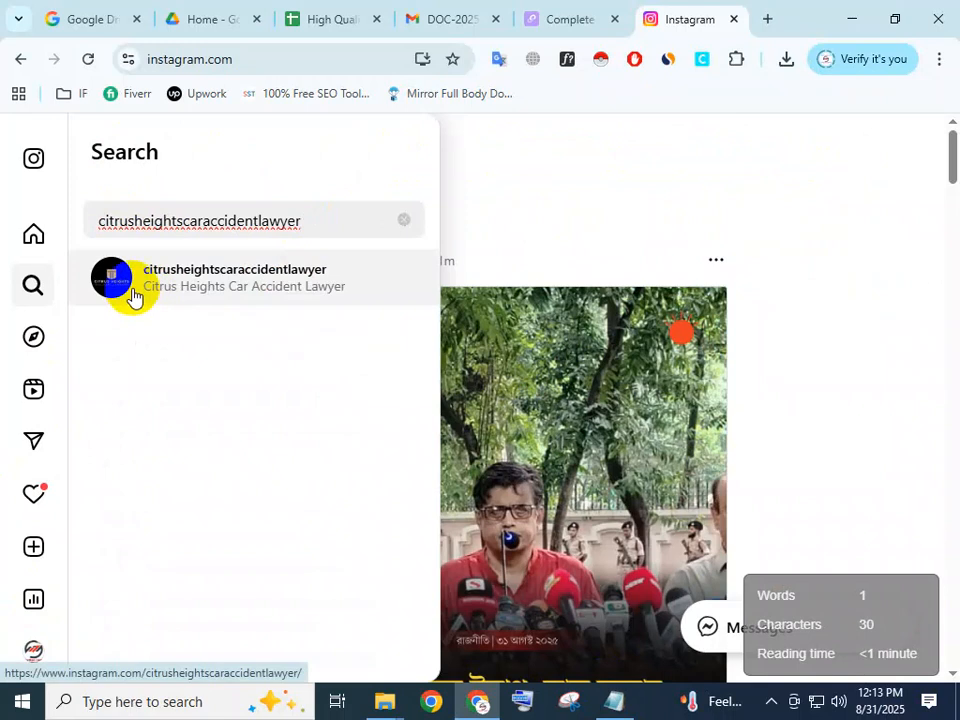
pyautogui.click(133, 295)
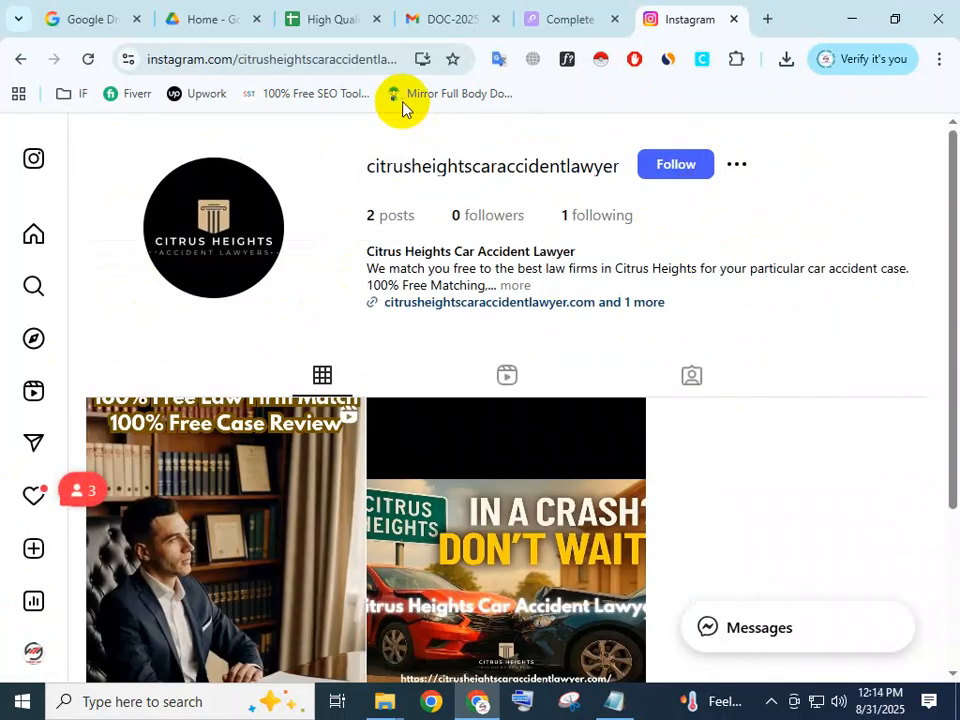
pyautogui.click(338, 60)
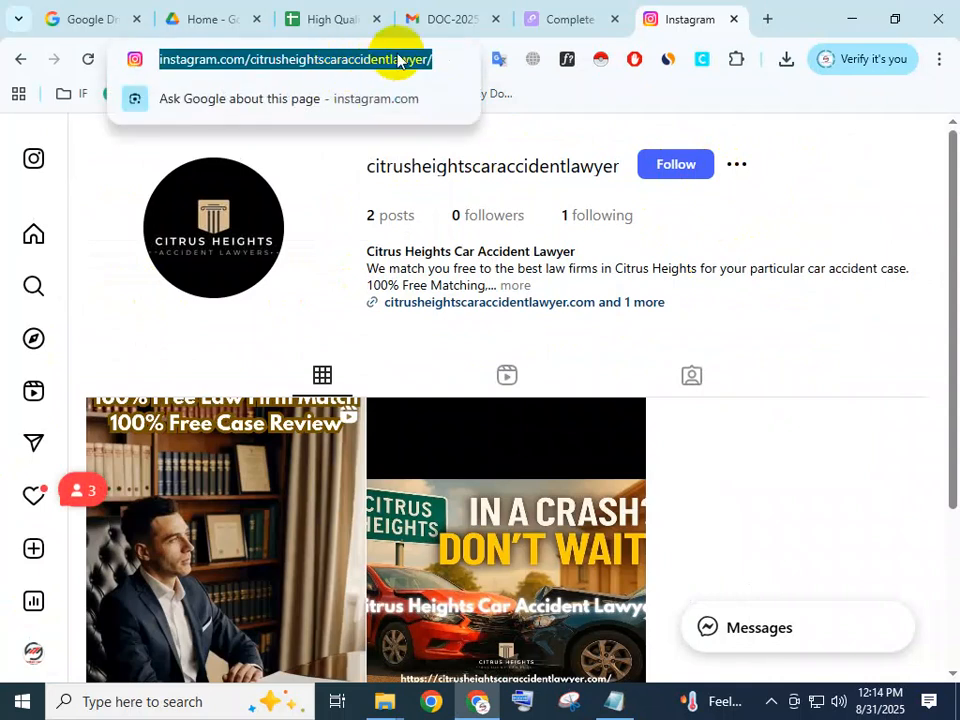
# Add an "Instagram :" entry with the copied profile address below the Tiktok entry in the Notepad note and save the note.
pyautogui.click(614, 698)
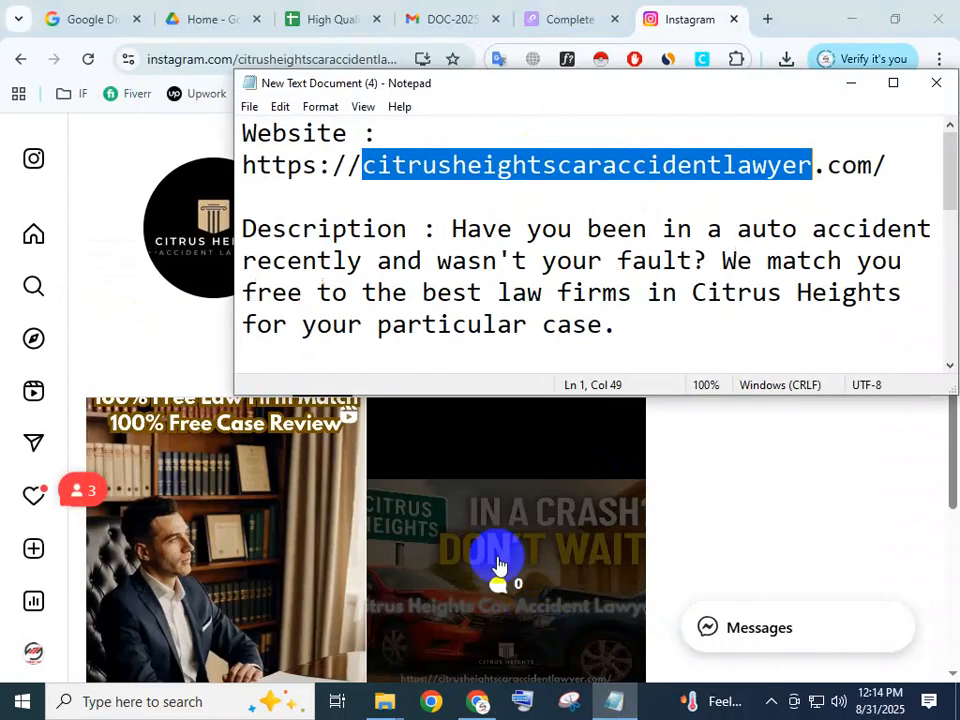
pyautogui.scroll(-5, 499, 311)
pyautogui.scroll(-1, 499, 311)
pyautogui.click(351, 331)
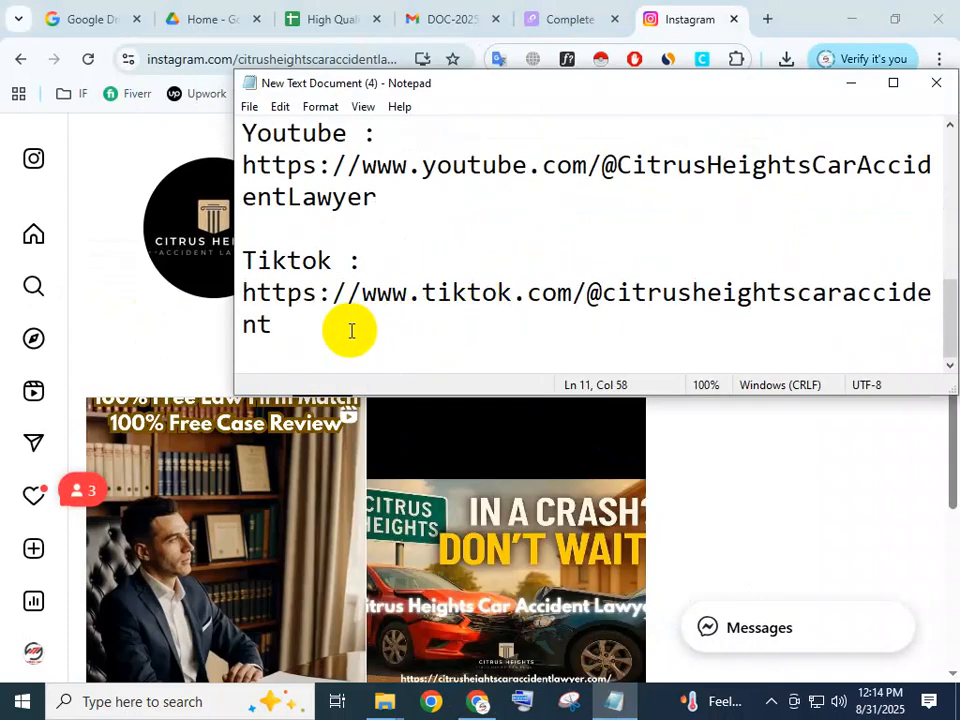
pyautogui.press('Return')
pyautogui.press('Return')
pyautogui.write('I')
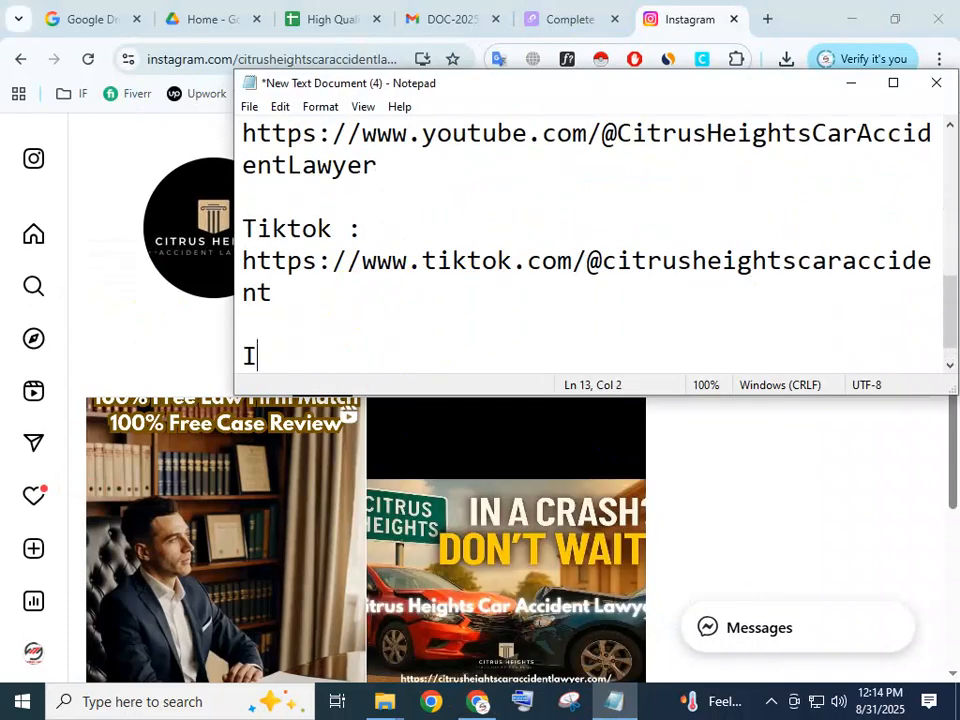
pyautogui.write('nstagra')
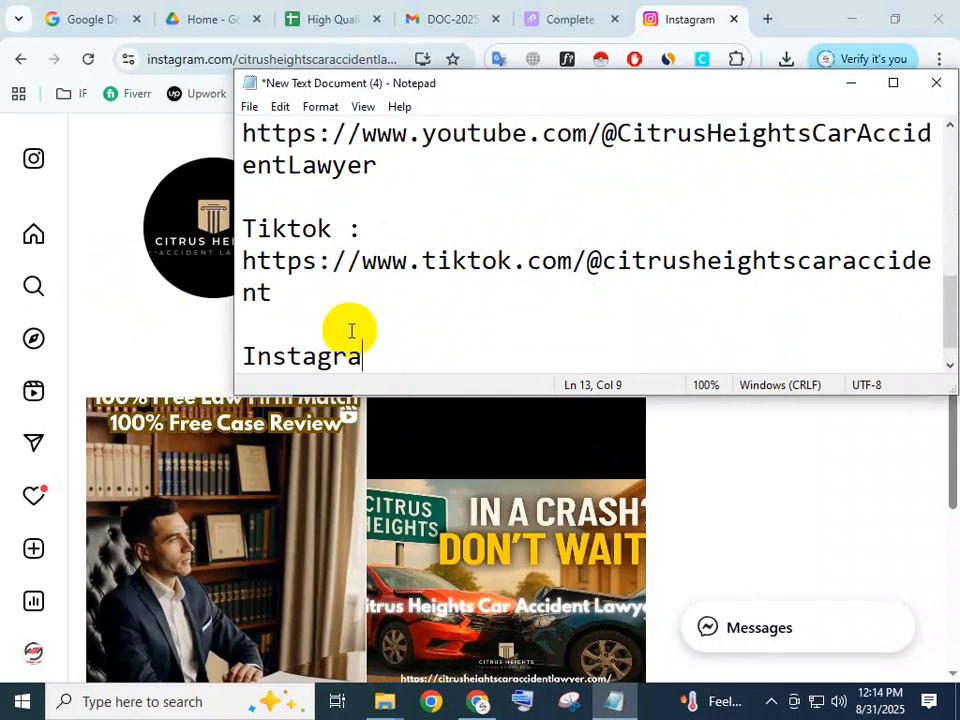
pyautogui.write('m :')
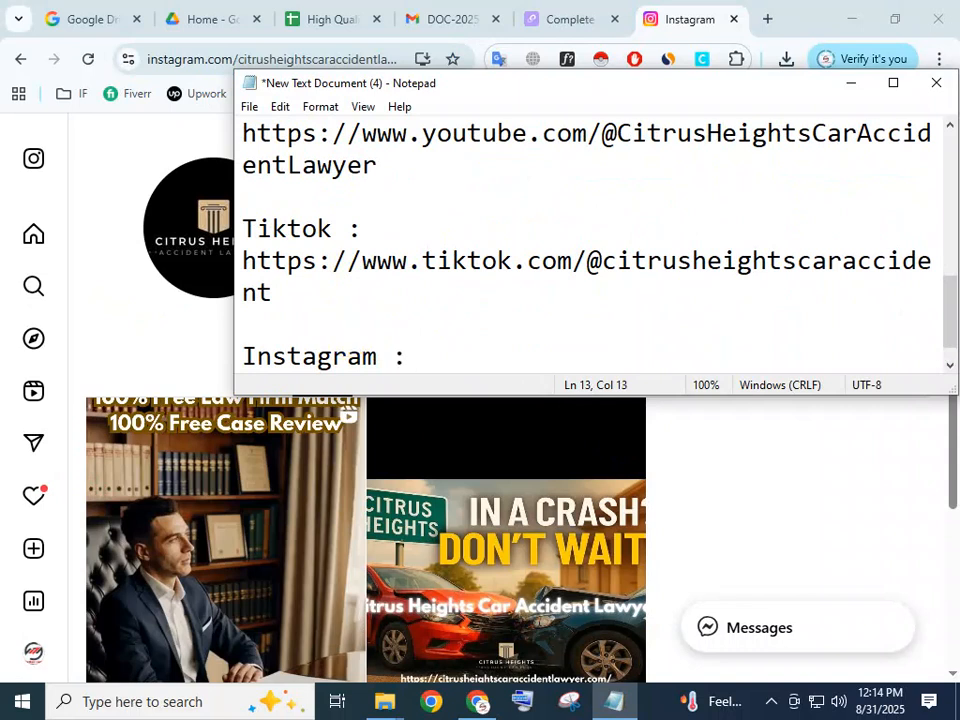
pyautogui.hotkey('ctrl', 'v')
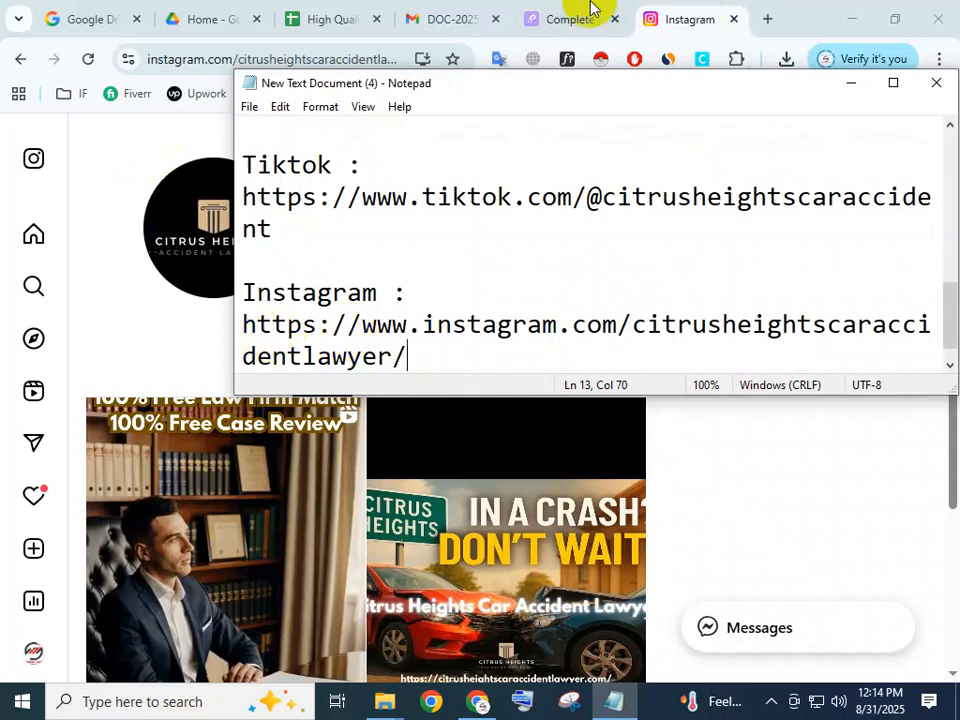
pyautogui.click(556, 16)
pyautogui.click(242, 501)
pyautogui.hotkey('ctrl', 'v')
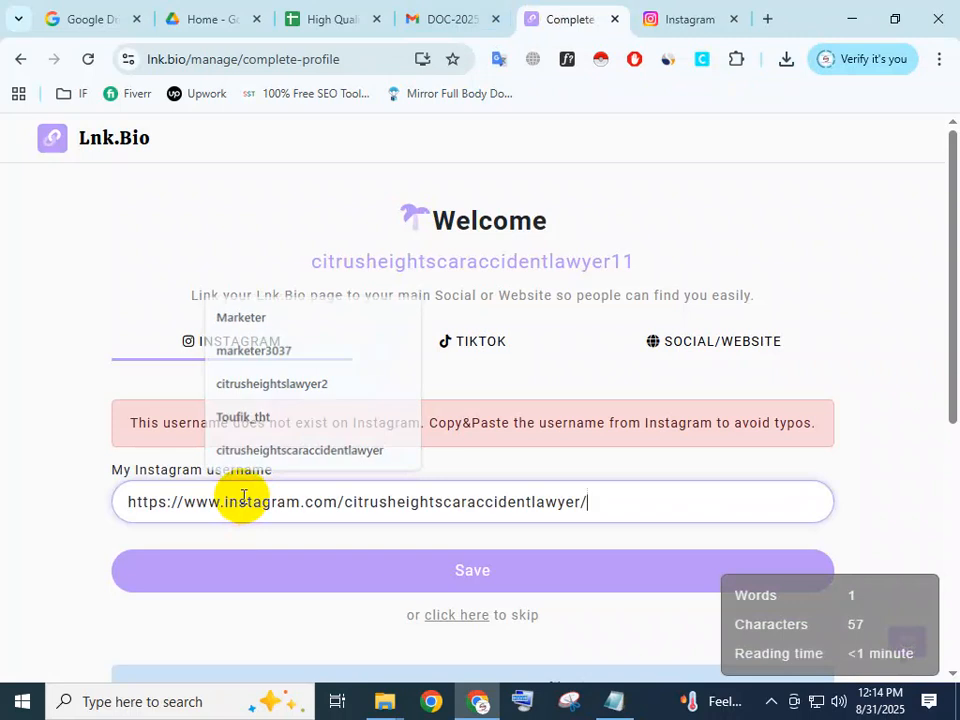
pyautogui.click(493, 571)
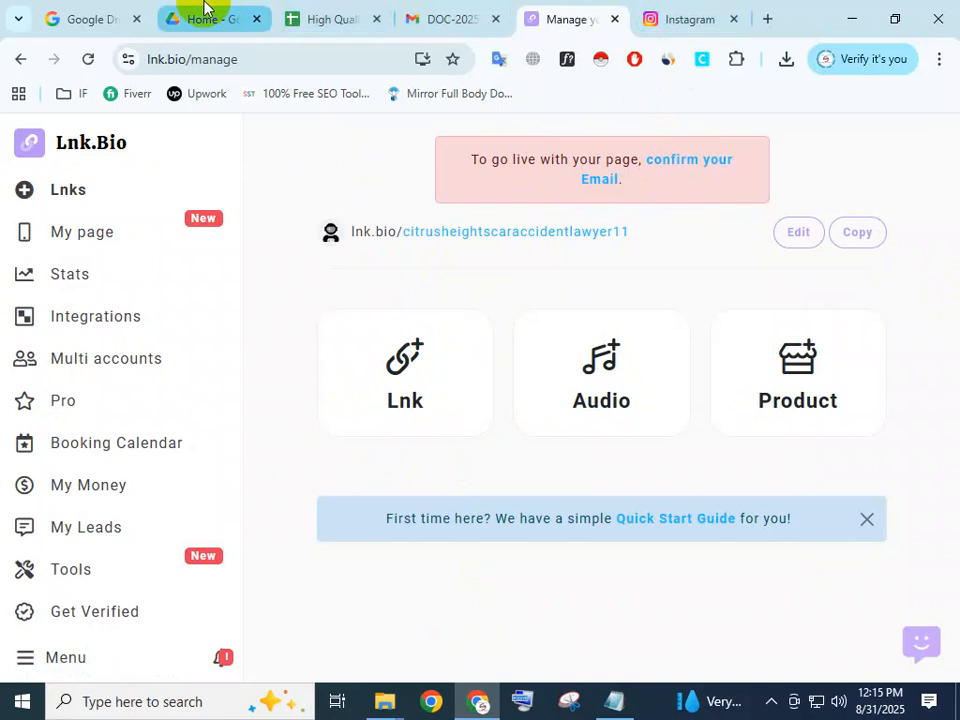
# Close the two Google Drive pages and return to the Lnk.Bio management page.
pyautogui.click(72, 10)
pyautogui.click(136, 20)
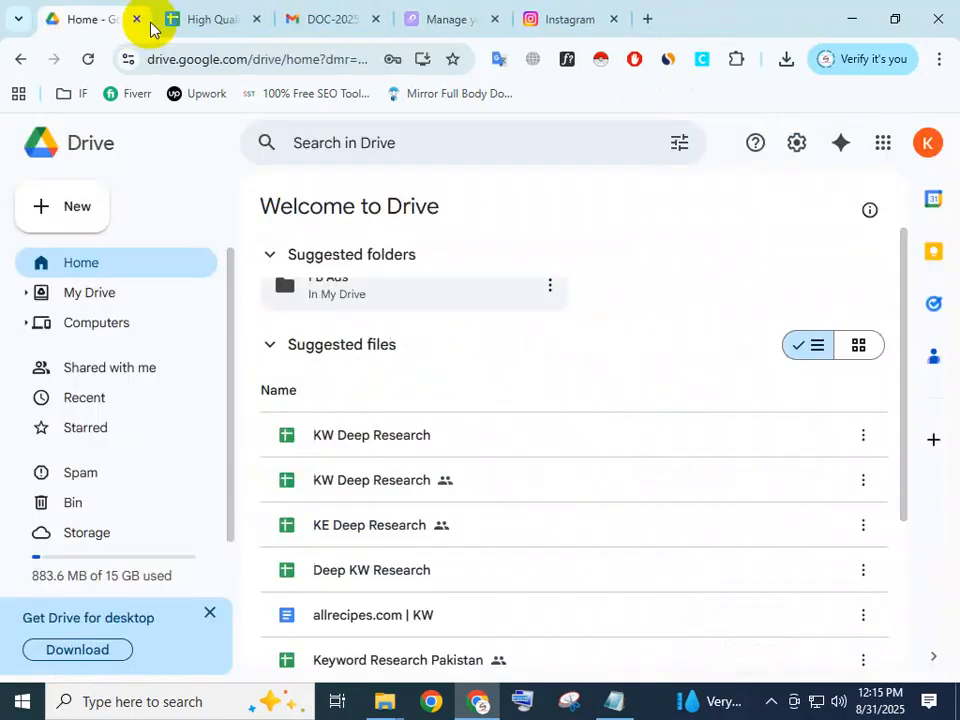
pyautogui.click(136, 20)
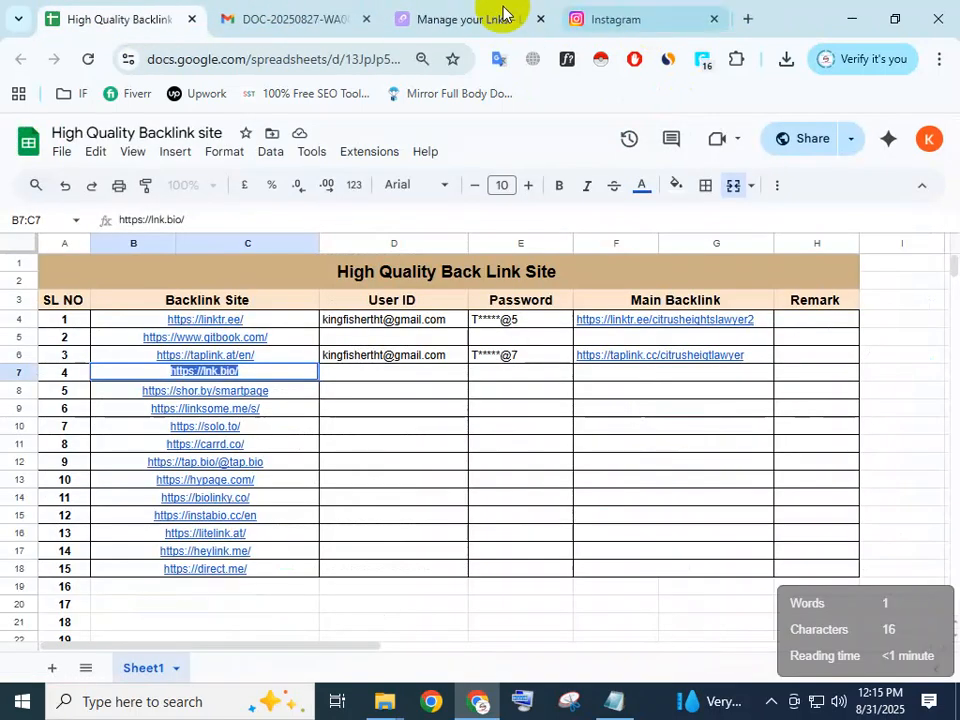
pyautogui.click(467, 18)
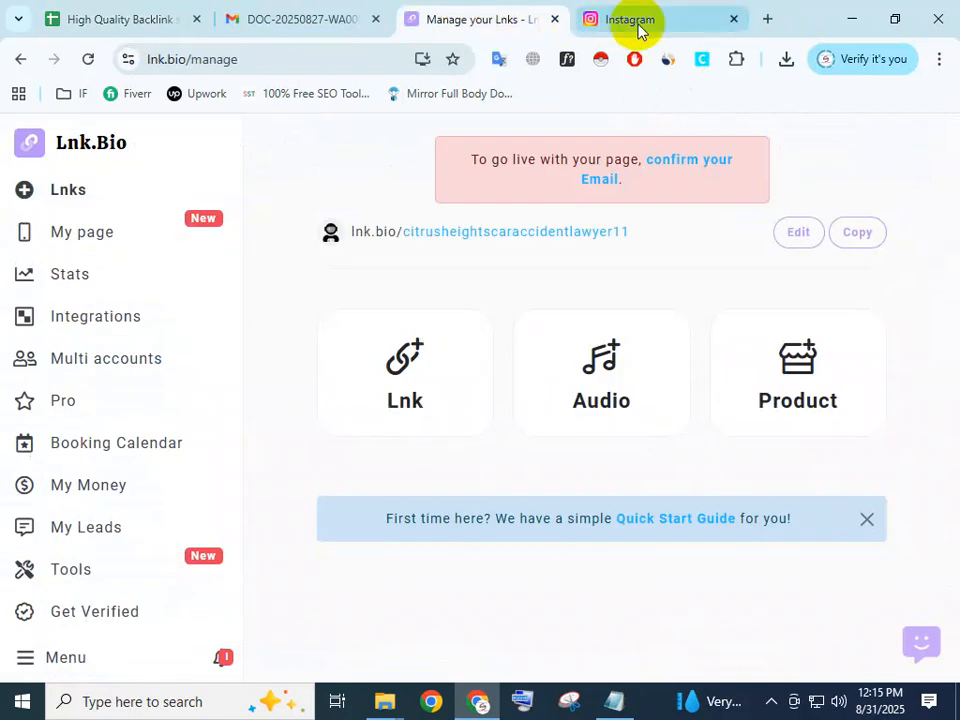
# Confirm the account's email through the Lnk.Bio welcome message in Gmail and continue to the Lnk.Bio account.
pyautogui.click(767, 19)
pyautogui.click(777, 140)
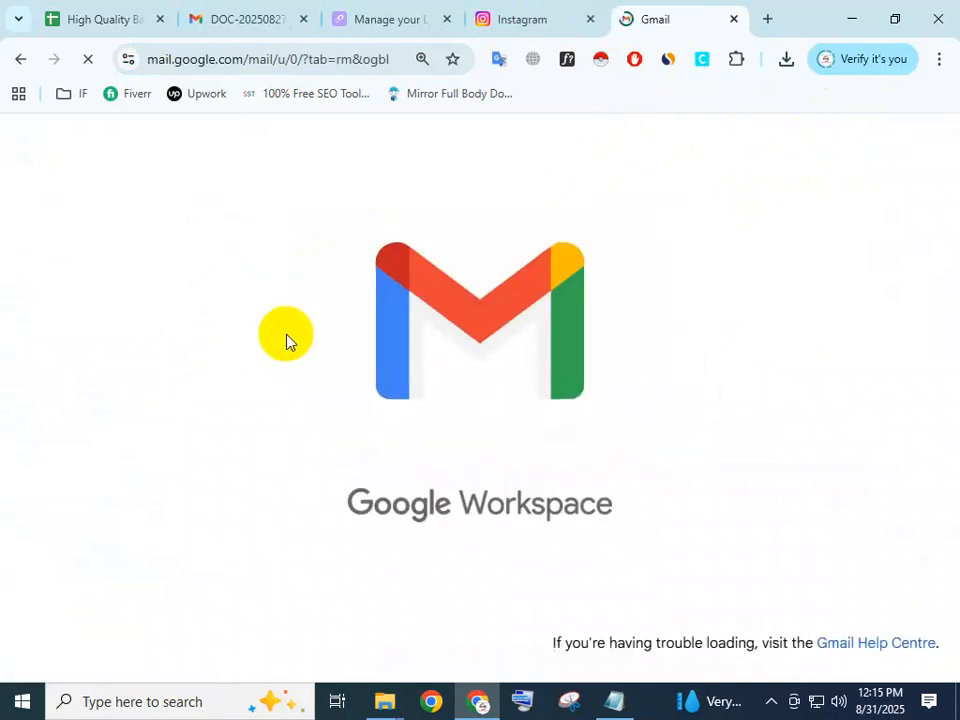
pyautogui.click(326, 20)
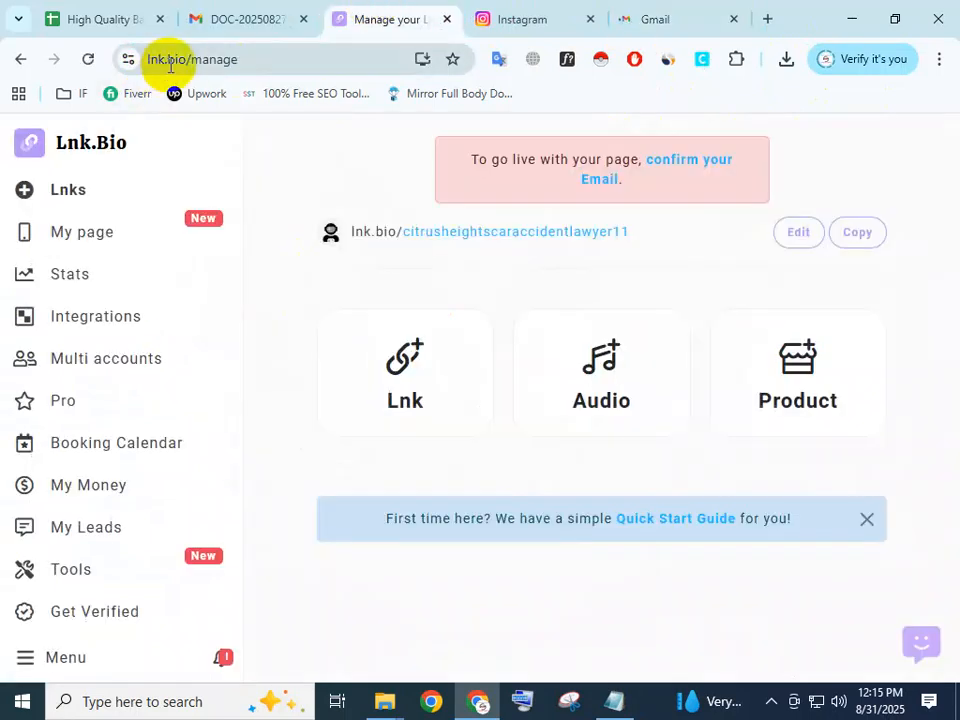
pyautogui.click(656, 18)
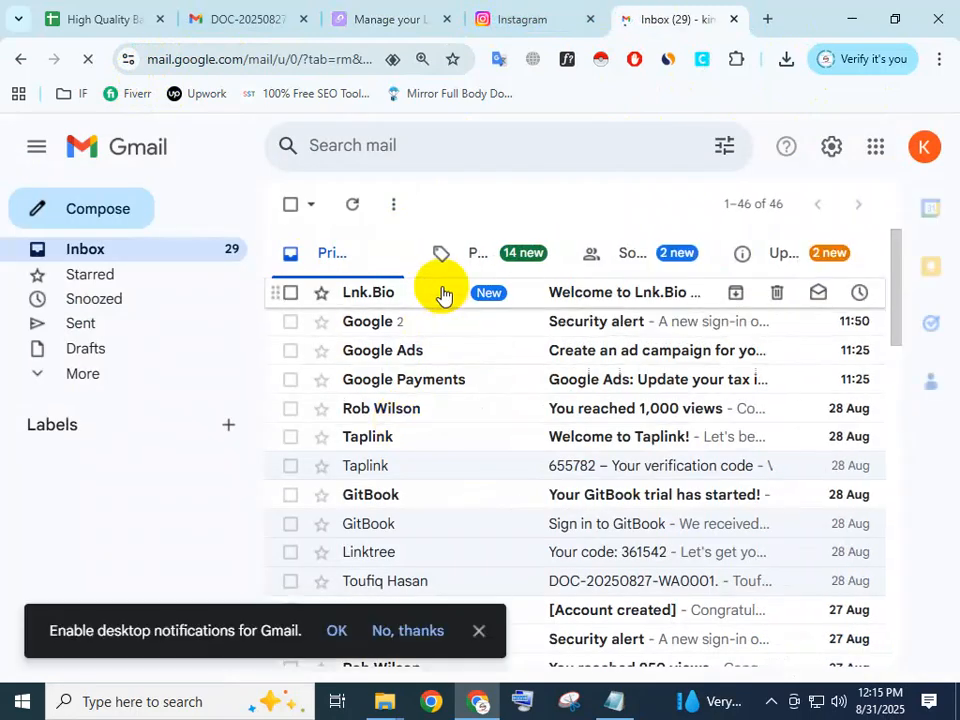
pyautogui.click(443, 294)
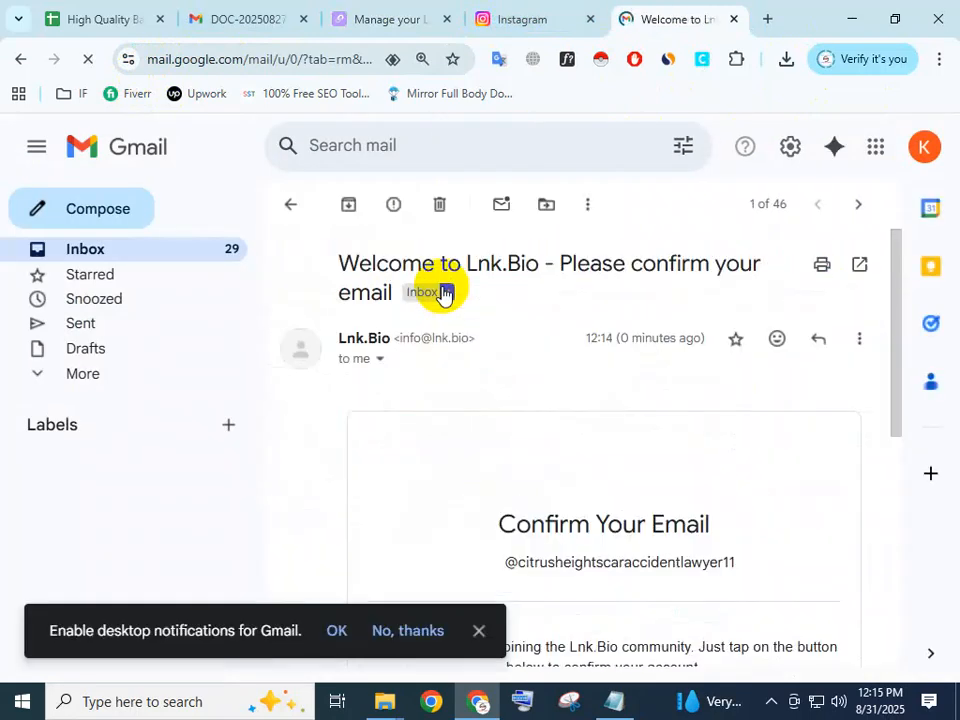
pyautogui.scroll(-3, 506, 510)
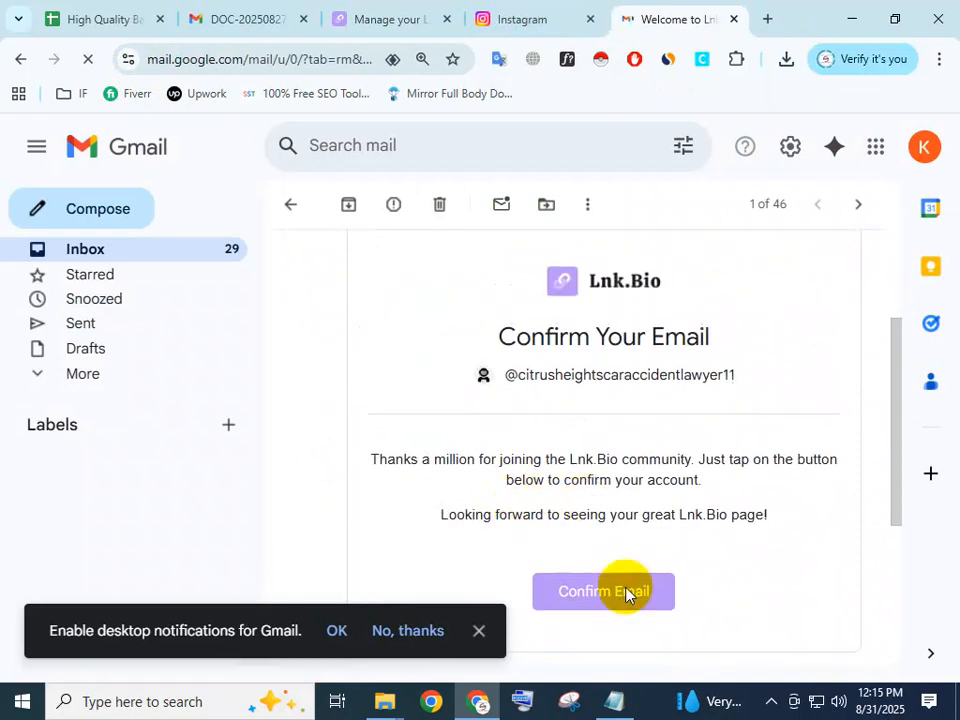
pyautogui.click(625, 592)
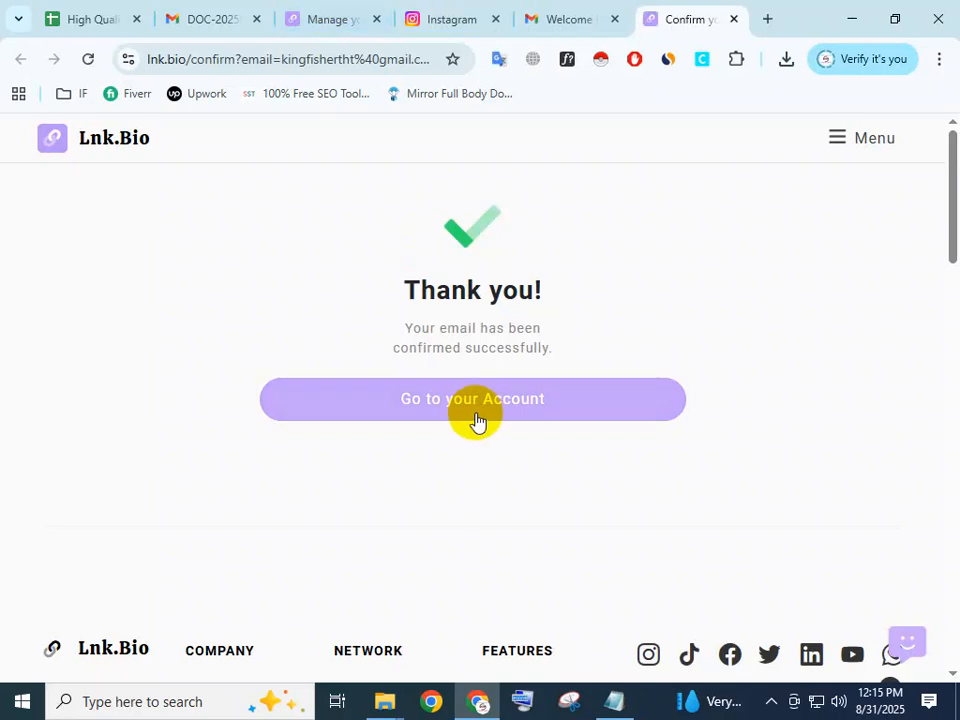
pyautogui.click(485, 405)
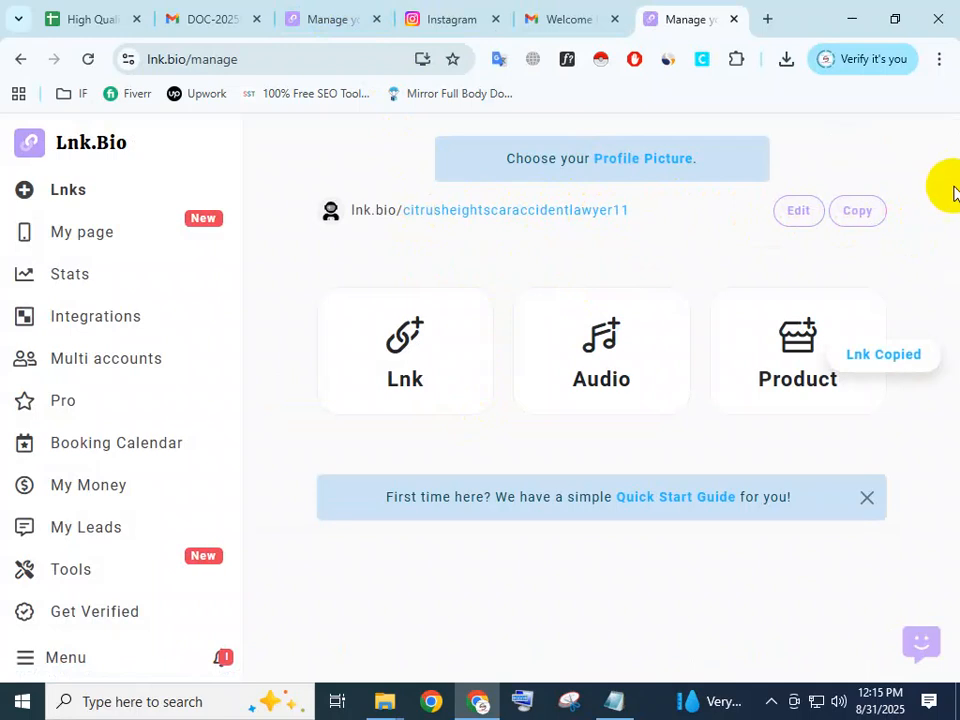
pyautogui.click(767, 19)
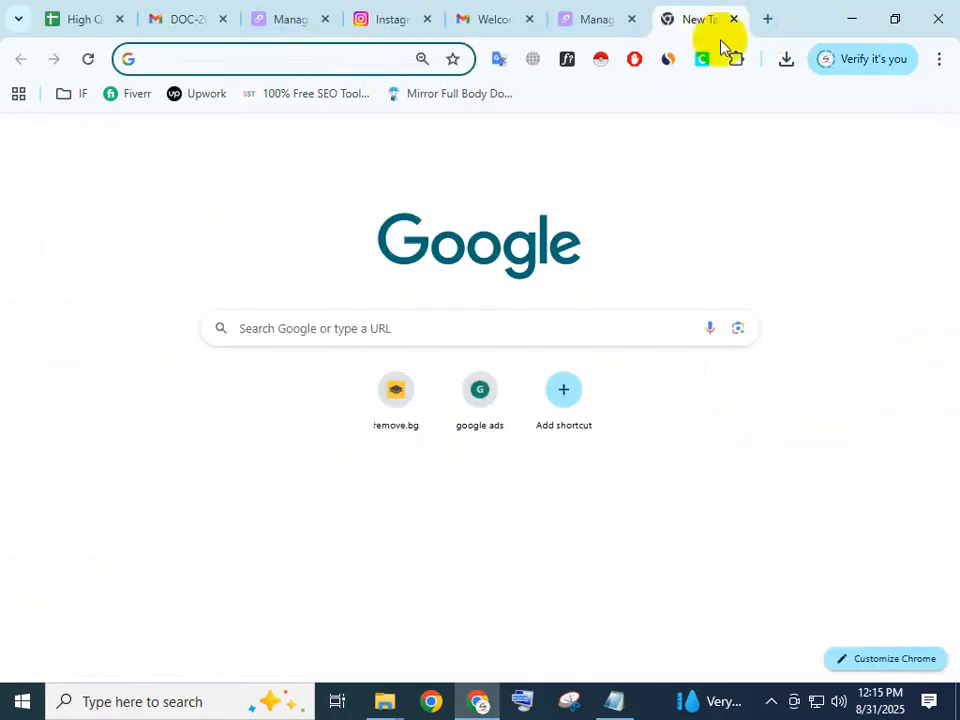
pyautogui.click(939, 59)
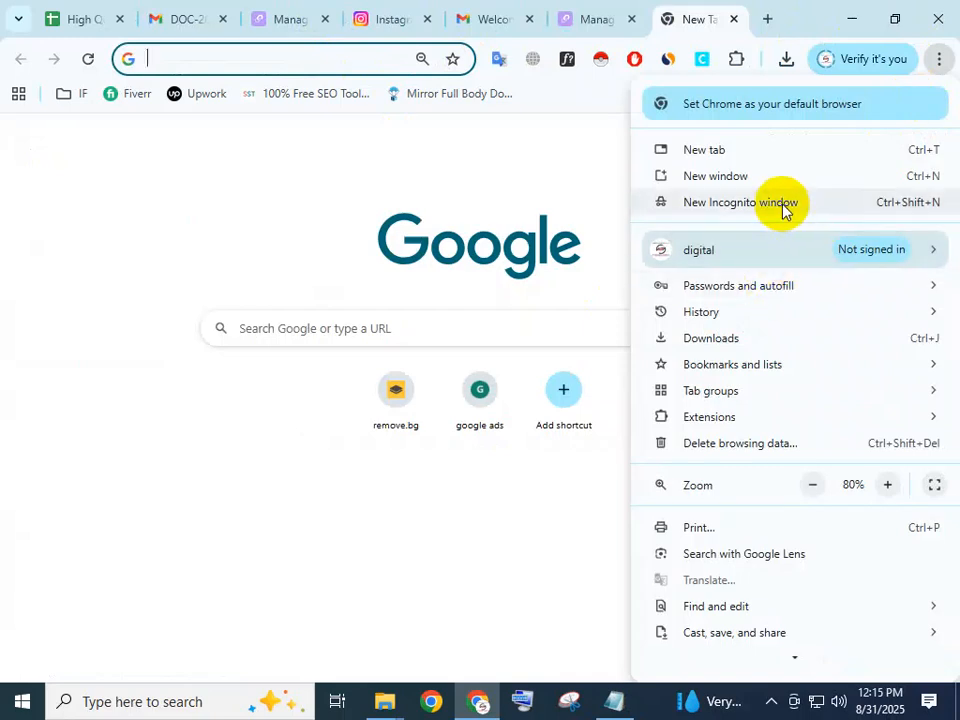
pyautogui.click(784, 204)
pyautogui.write('https://lnk.bio/citrusheightscaraccidentlawyer11')
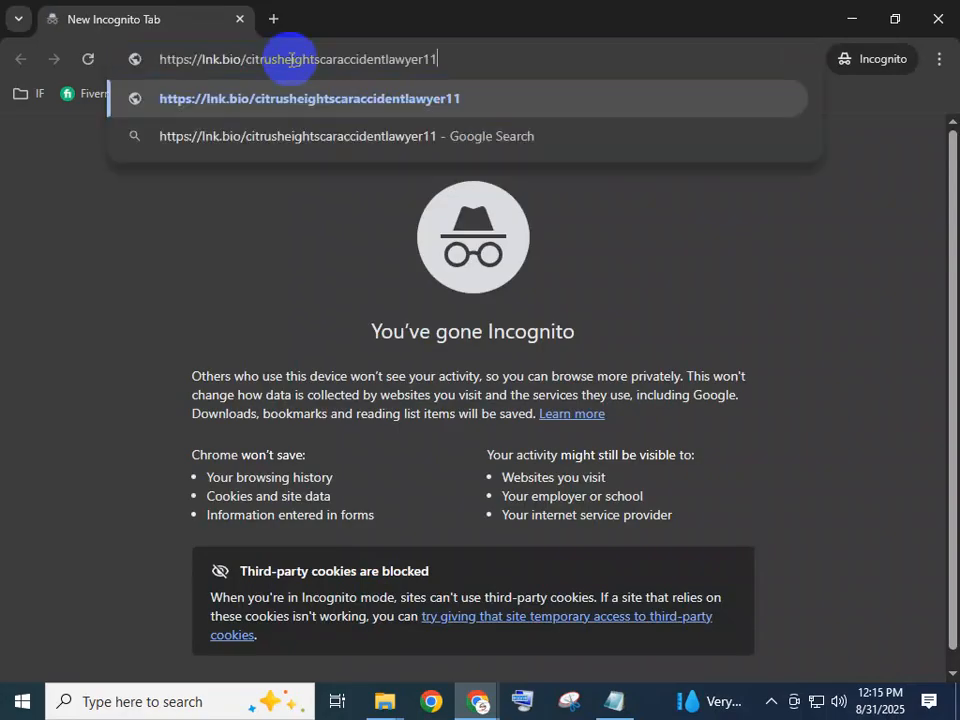
pyautogui.press('Return')
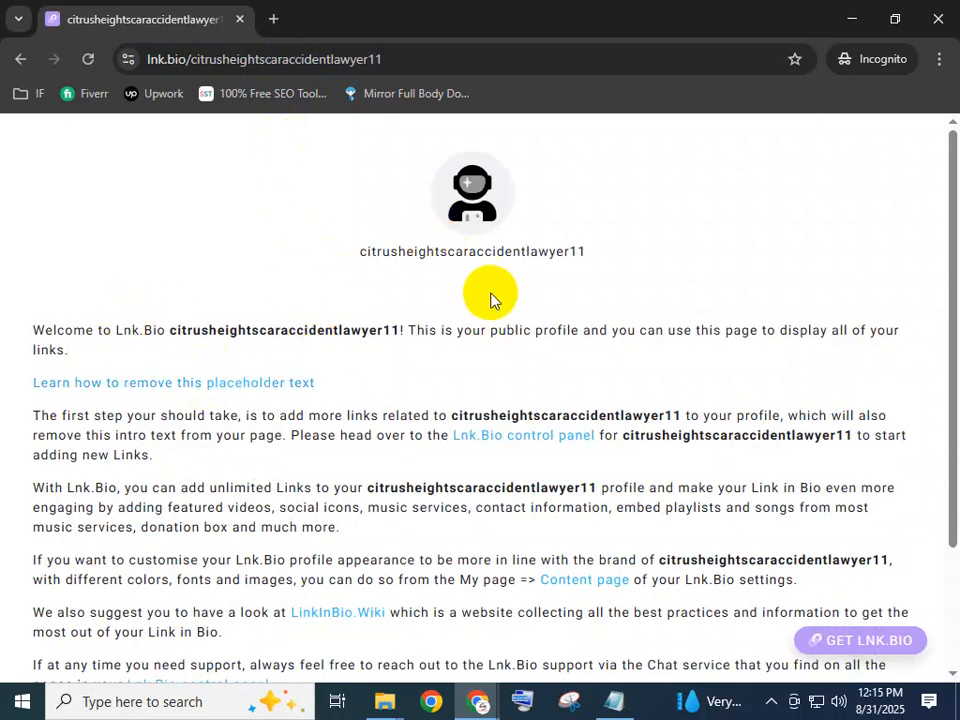
# Look over the public Lnk.Bio page's profile and placeholder text, and close the Incognito window and the blank tab.
pyautogui.scroll(-3, 540, 374)
pyautogui.scroll(3, 514, 493)
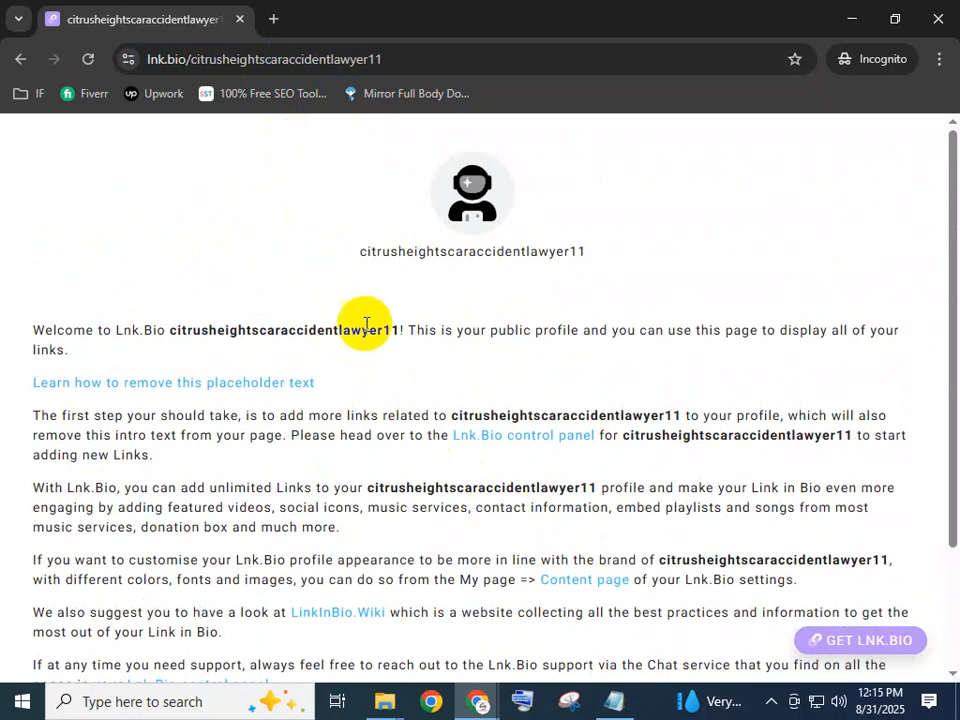
pyautogui.click(542, 257)
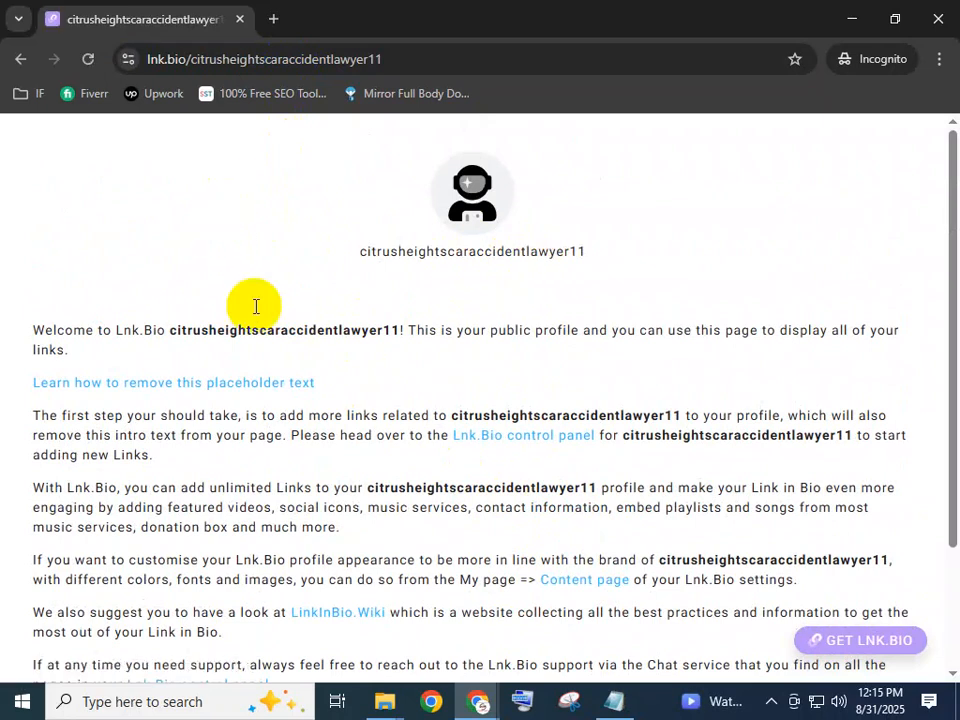
pyautogui.scroll(-3, 456, 306)
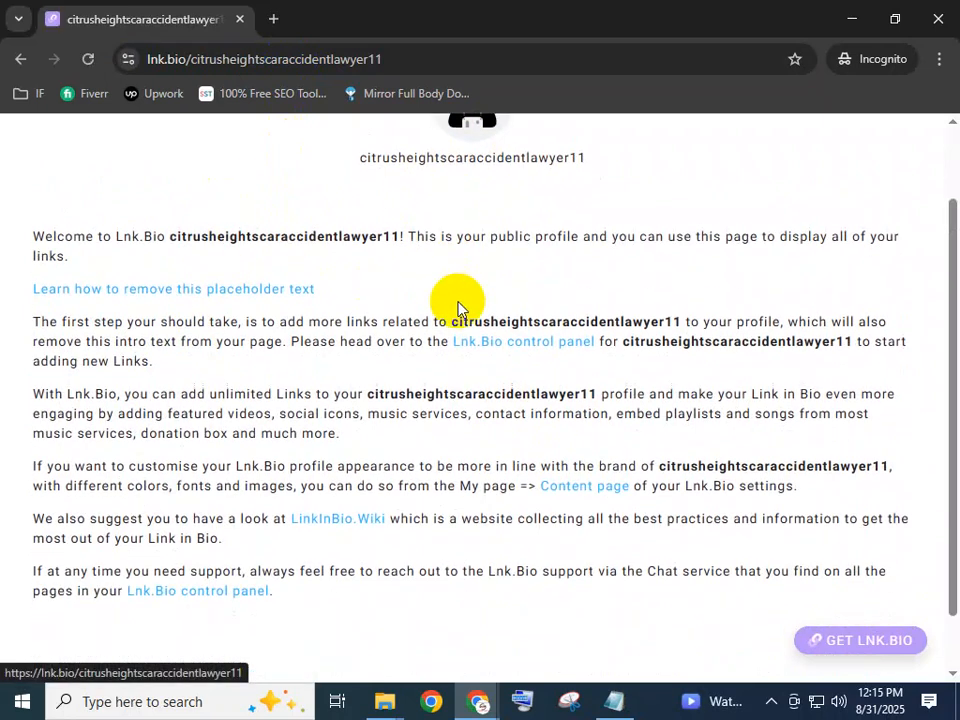
pyautogui.scroll(3, 461, 317)
pyautogui.click(240, 19)
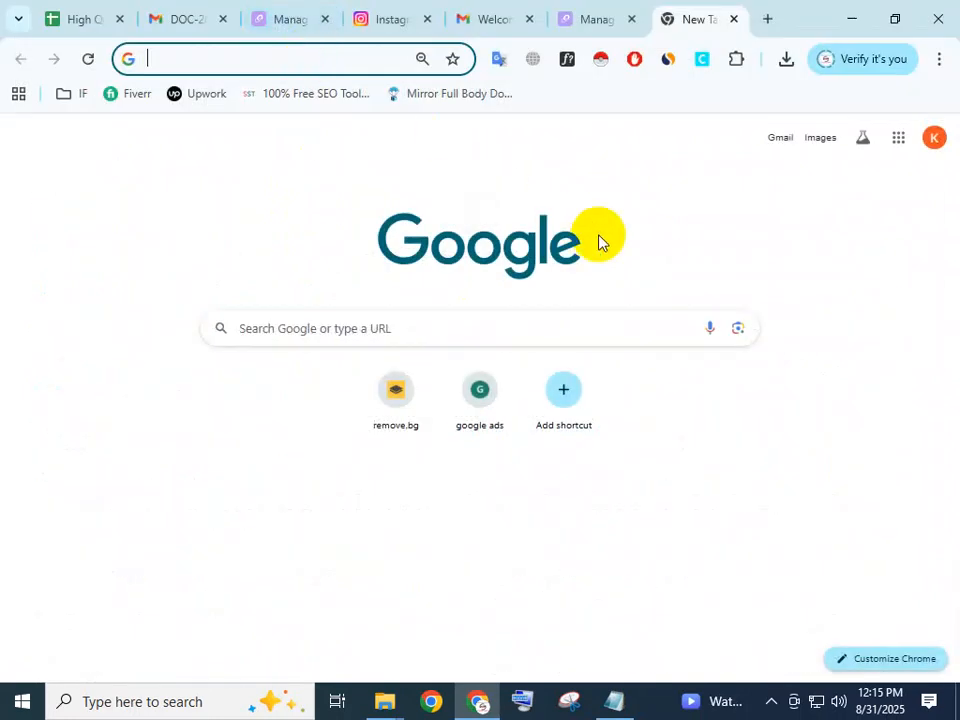
pyautogui.click(732, 20)
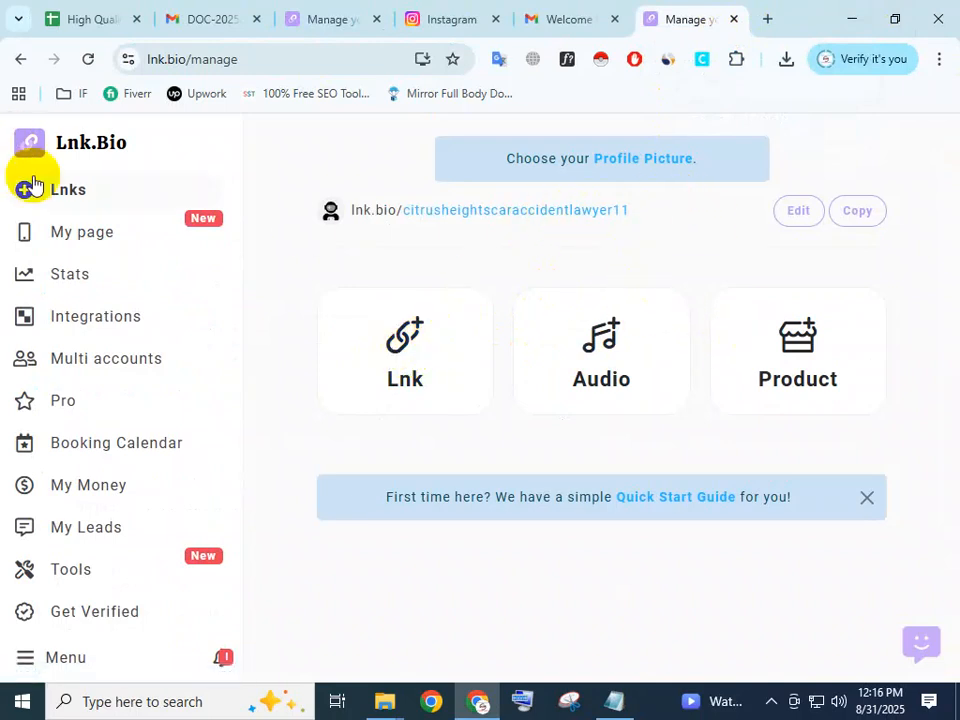
pyautogui.click(418, 358)
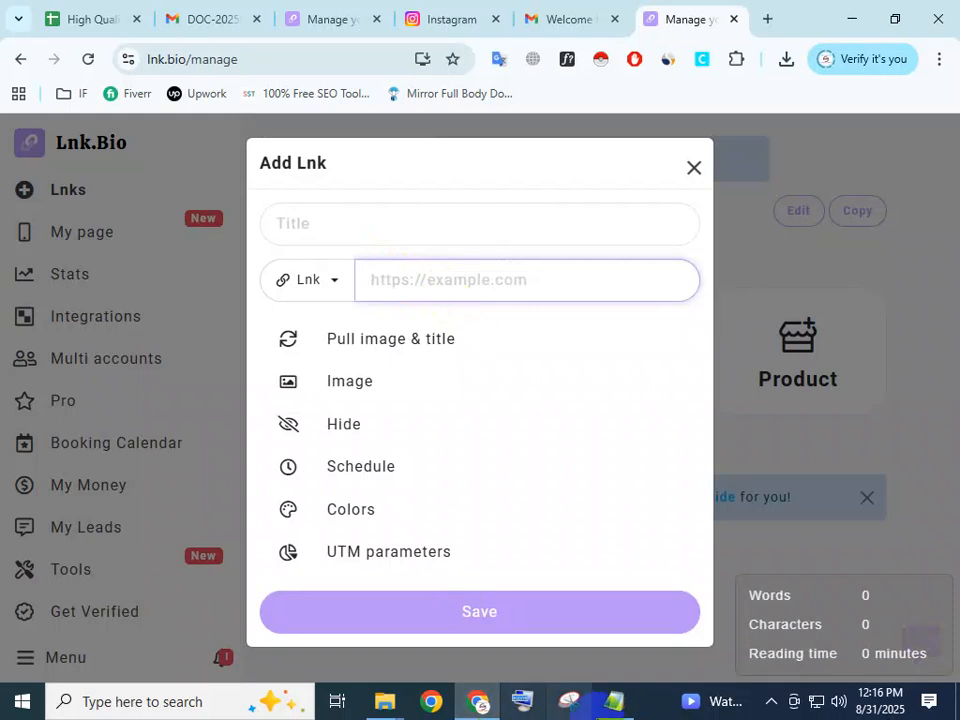
pyautogui.hotkey('alt', 'Tab')
pyautogui.scroll(5, 385, 210)
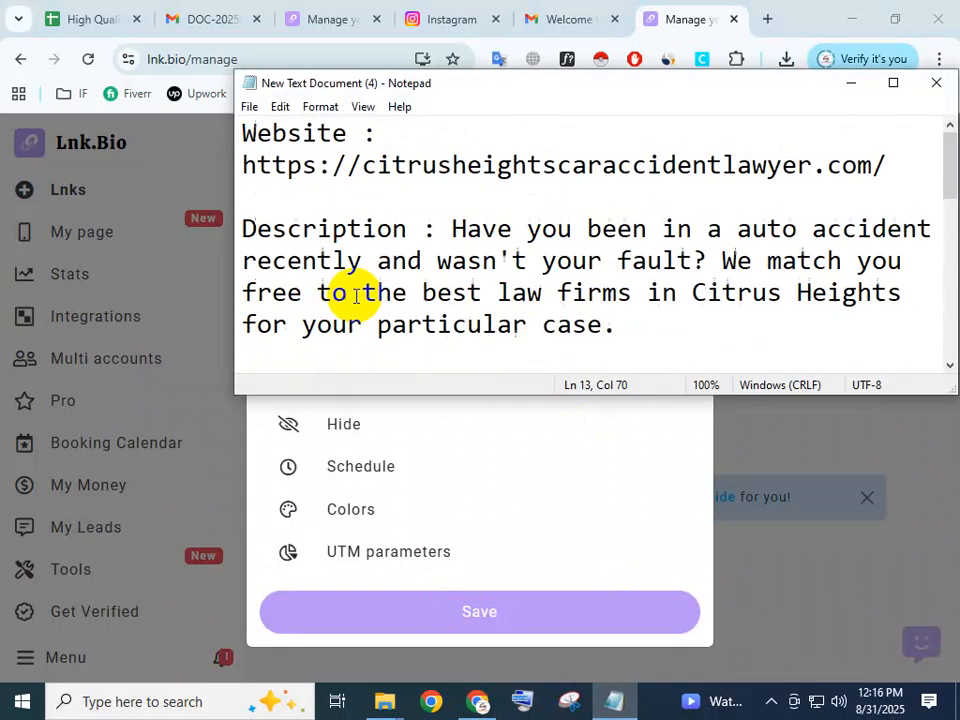
pyautogui.moveTo(242, 165); pyautogui.dragTo(941, 186)
pyautogui.hotkey('ctrl', 'c')
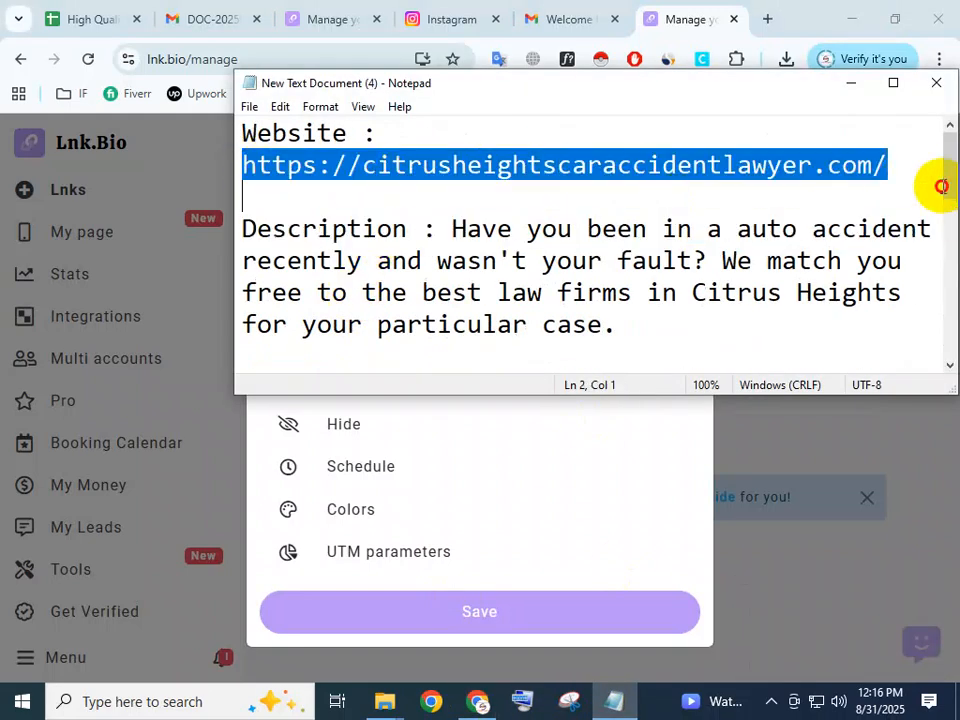
pyautogui.click(490, 512)
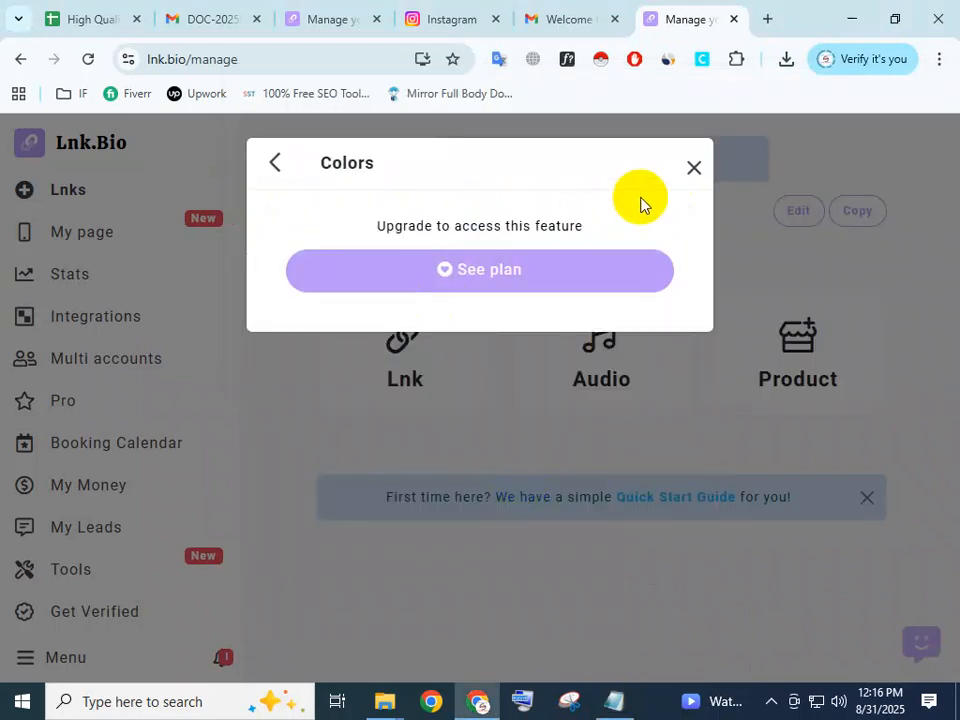
pyautogui.click(279, 163)
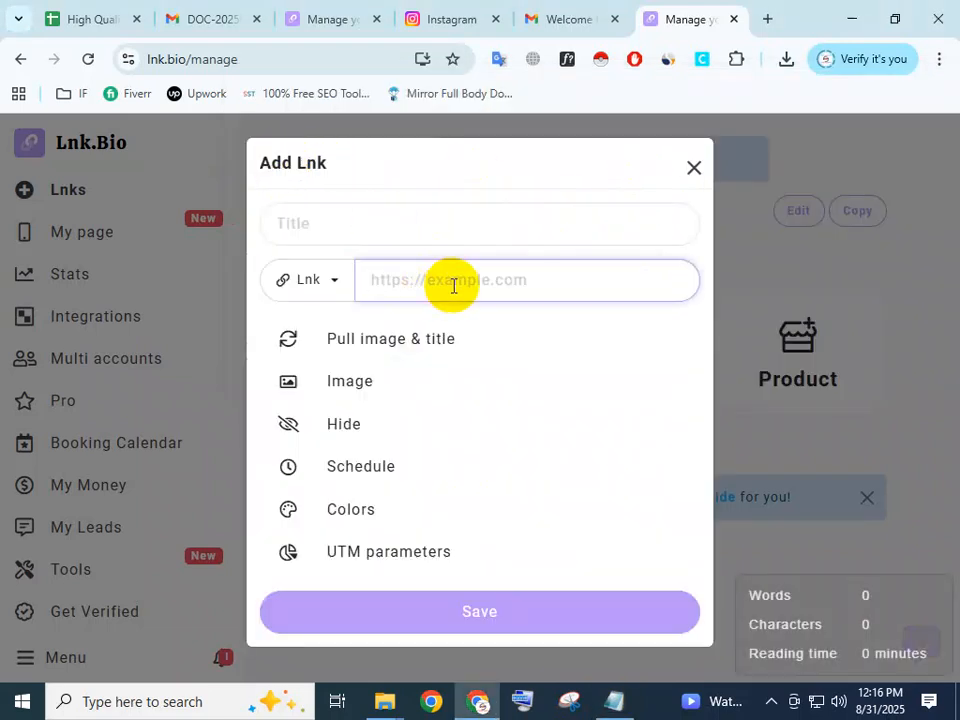
pyautogui.hotkey('ctrl', 'v')
# Title the new Lnk "citrus heights car accident lawyer", reusing the website's domain name with spaces inserted between the words.
pyautogui.click(373, 224)
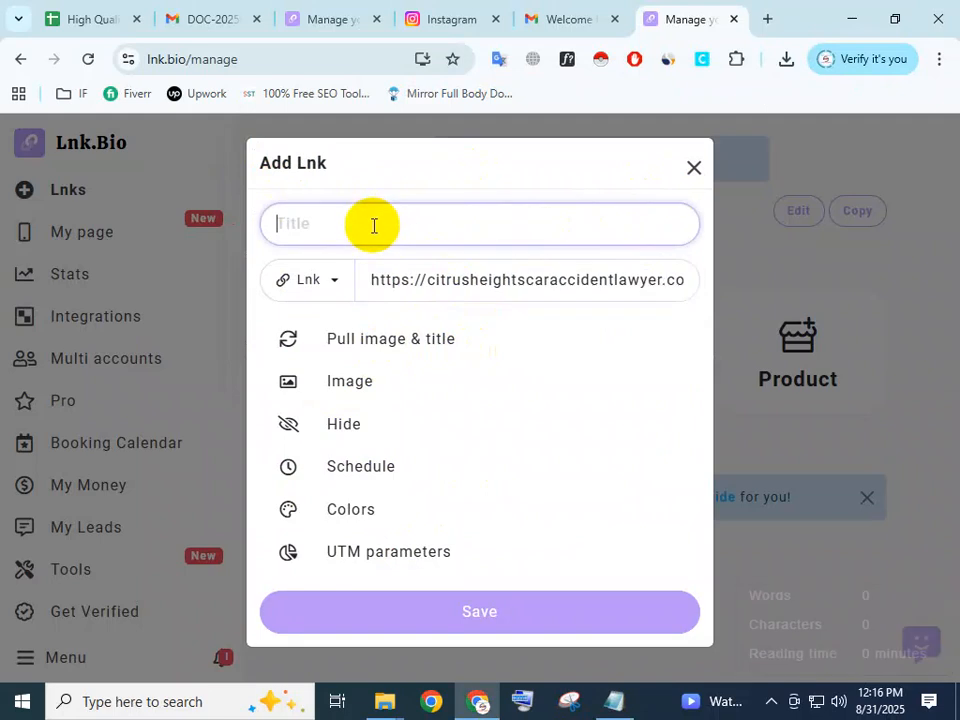
pyautogui.moveTo(424, 283); pyautogui.dragTo(645, 290)
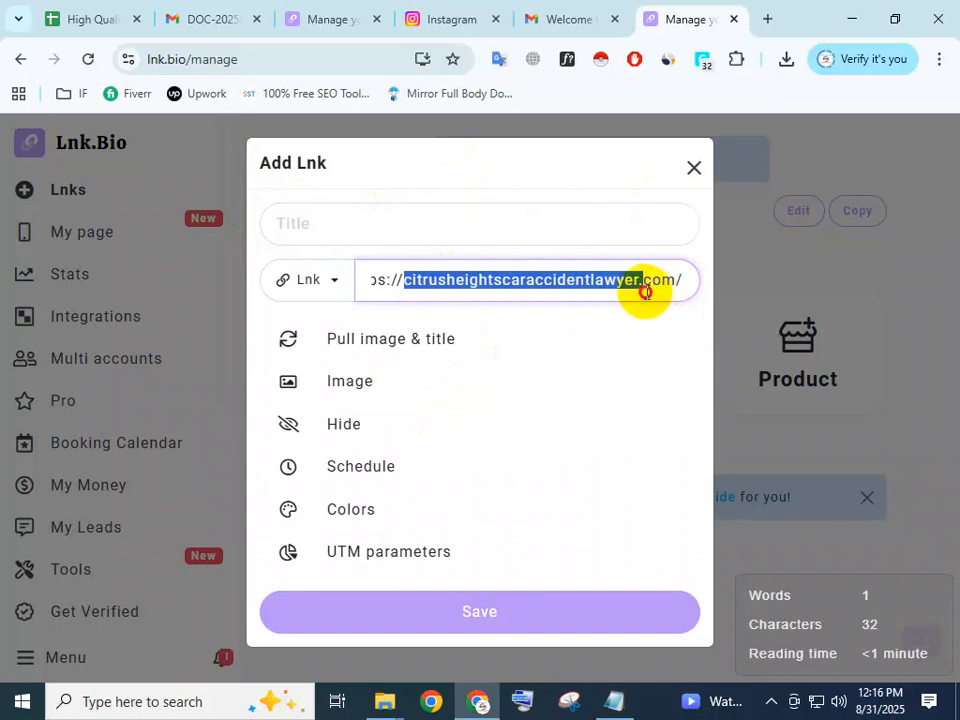
pyautogui.click(398, 230)
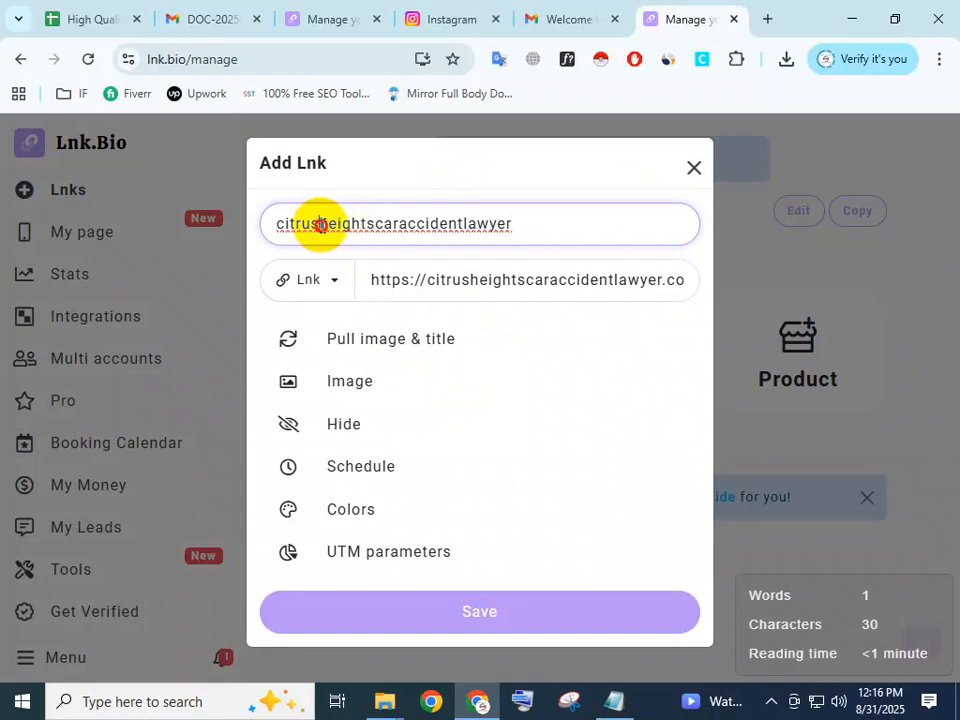
pyautogui.click(319, 224)
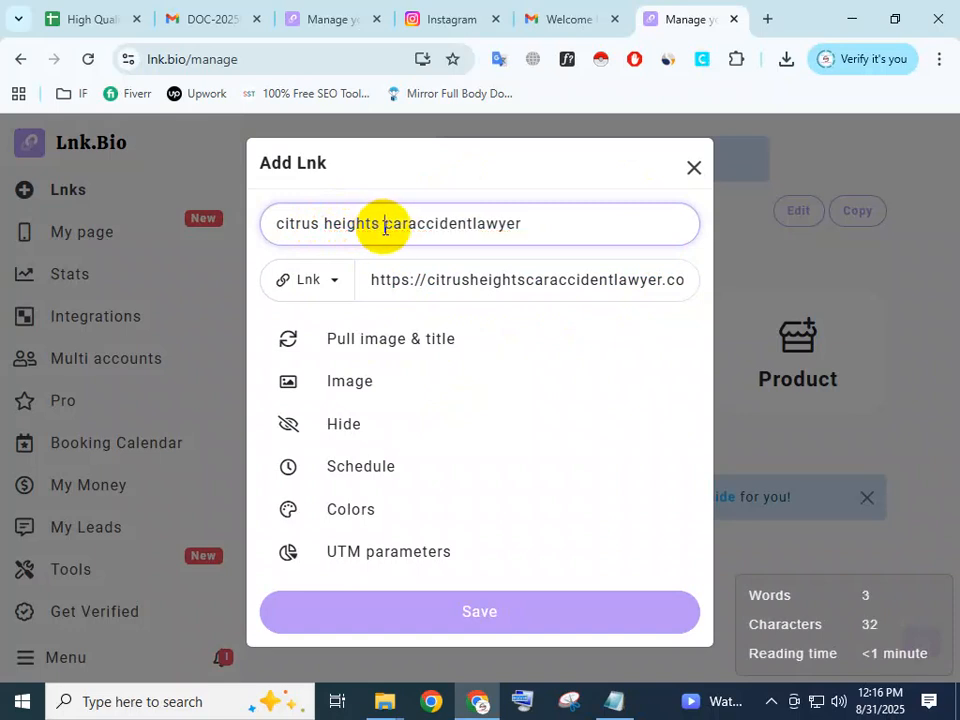
pyautogui.click(408, 223)
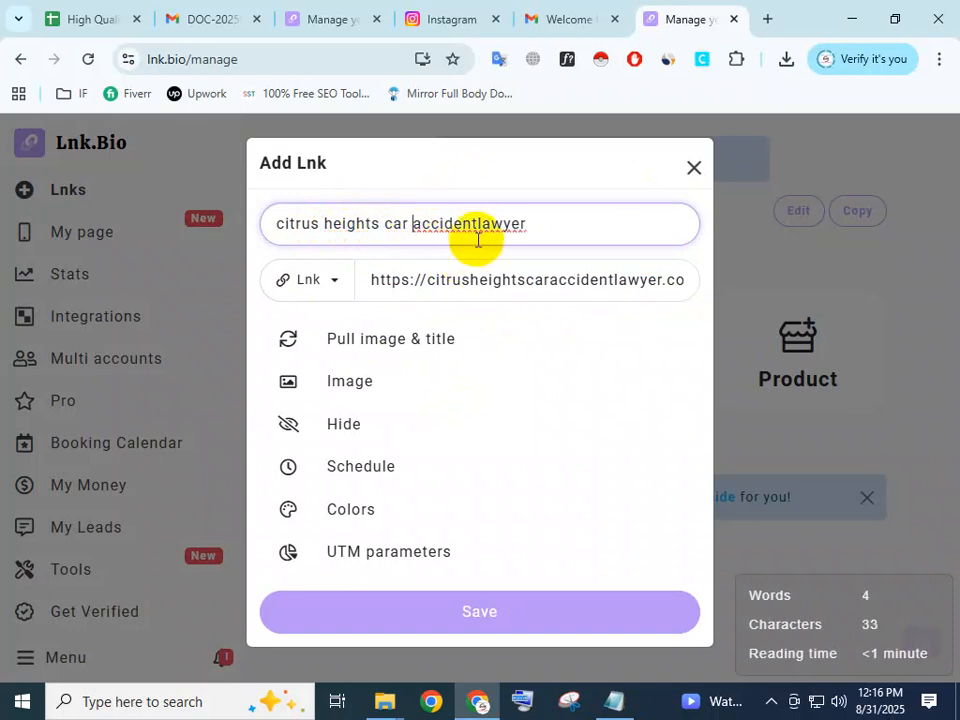
pyautogui.click(477, 224)
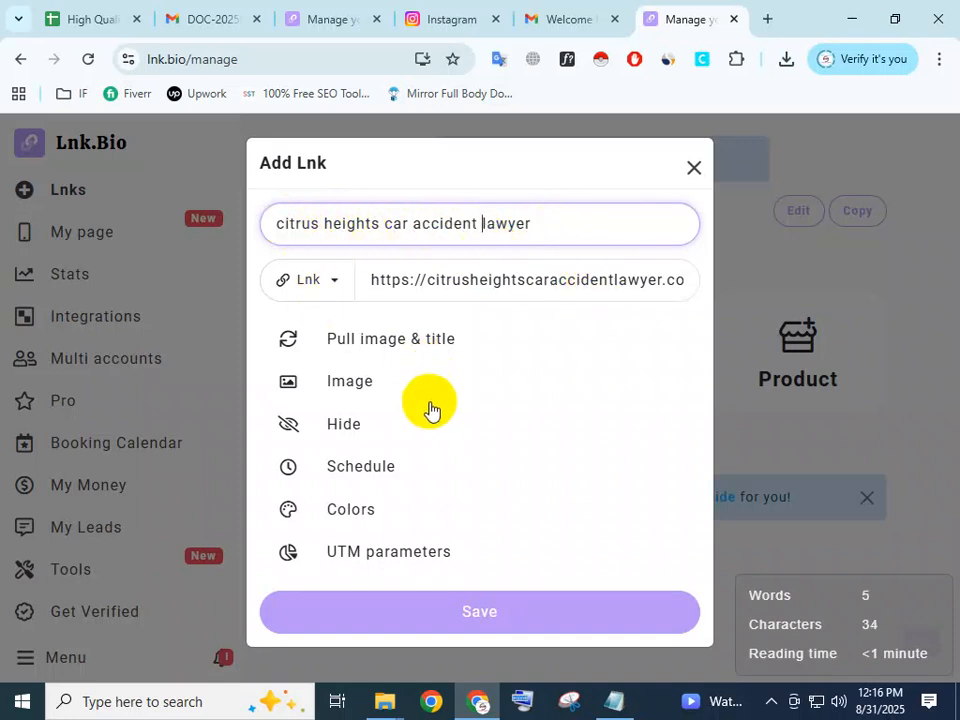
# Upload the Lawer image from the BUyer folder as the Lnk's image and save the new Lnk.
pyautogui.click(336, 381)
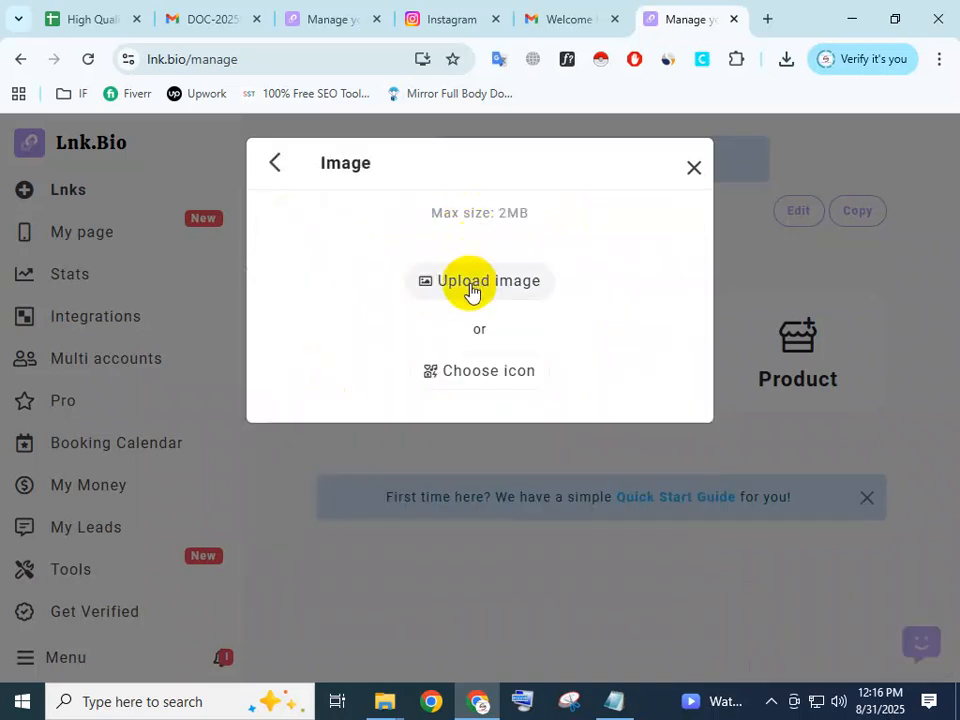
pyautogui.click(472, 283)
pyautogui.click(280, 305)
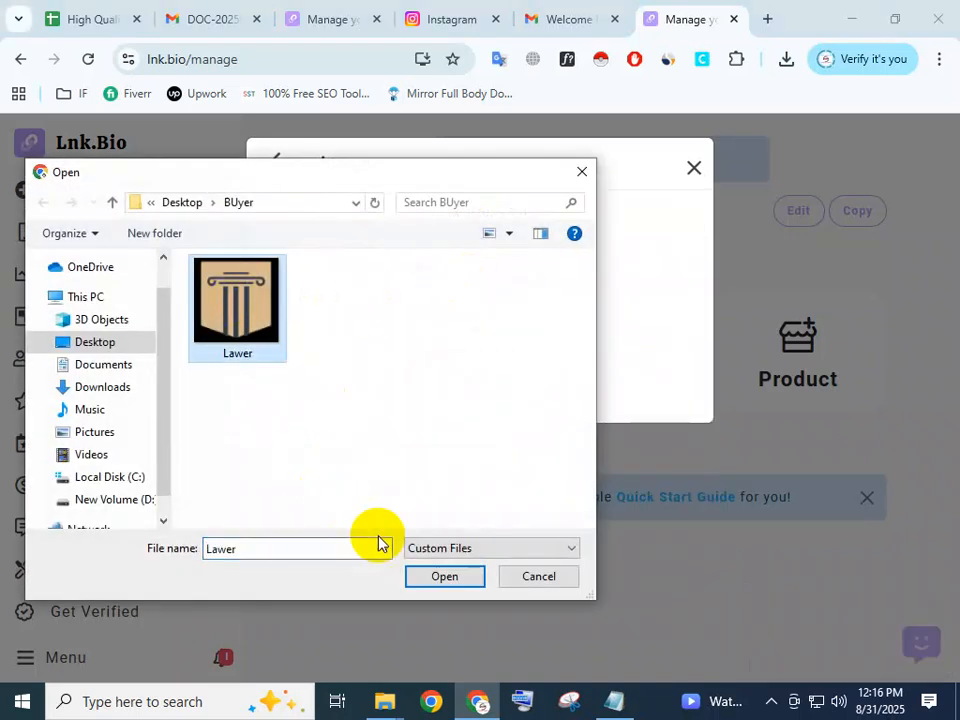
pyautogui.click(433, 574)
pyautogui.scroll(-3, 553, 595)
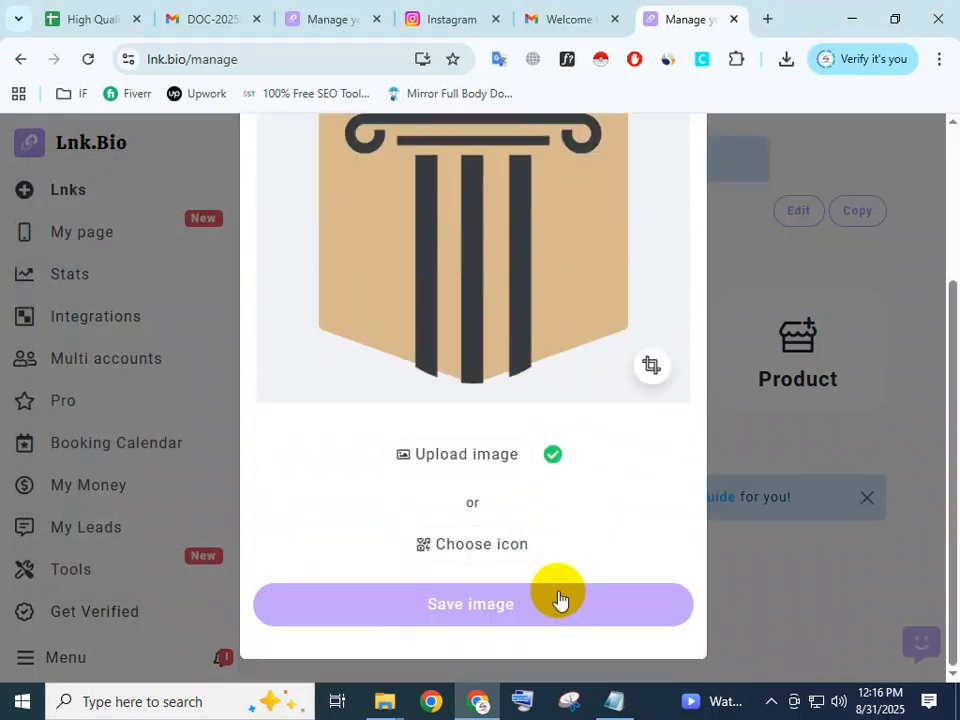
pyautogui.click(550, 603)
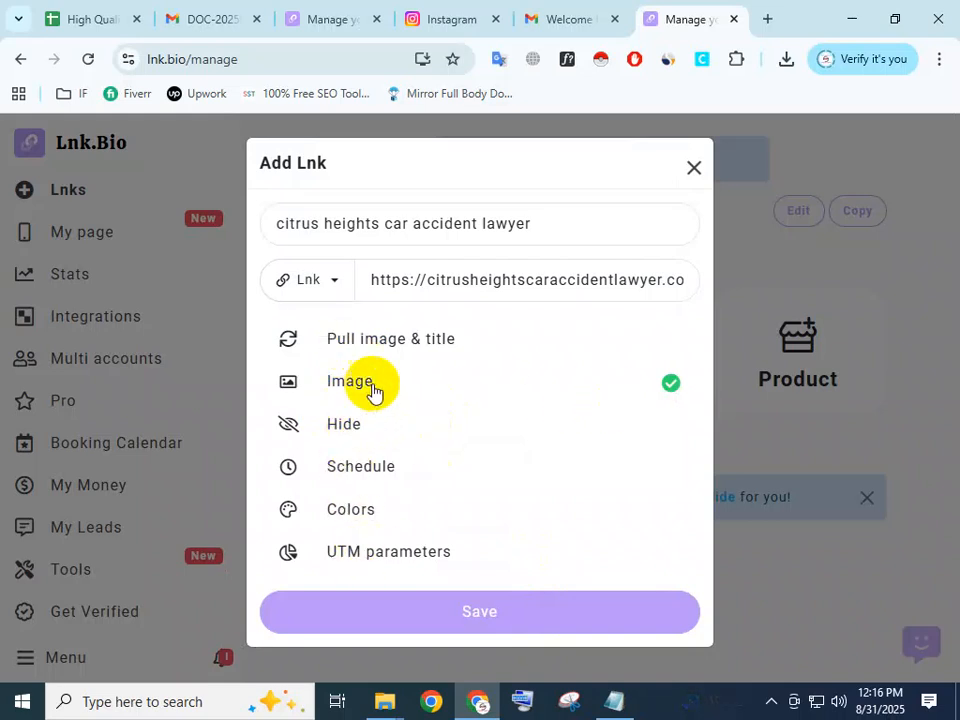
pyautogui.click(484, 613)
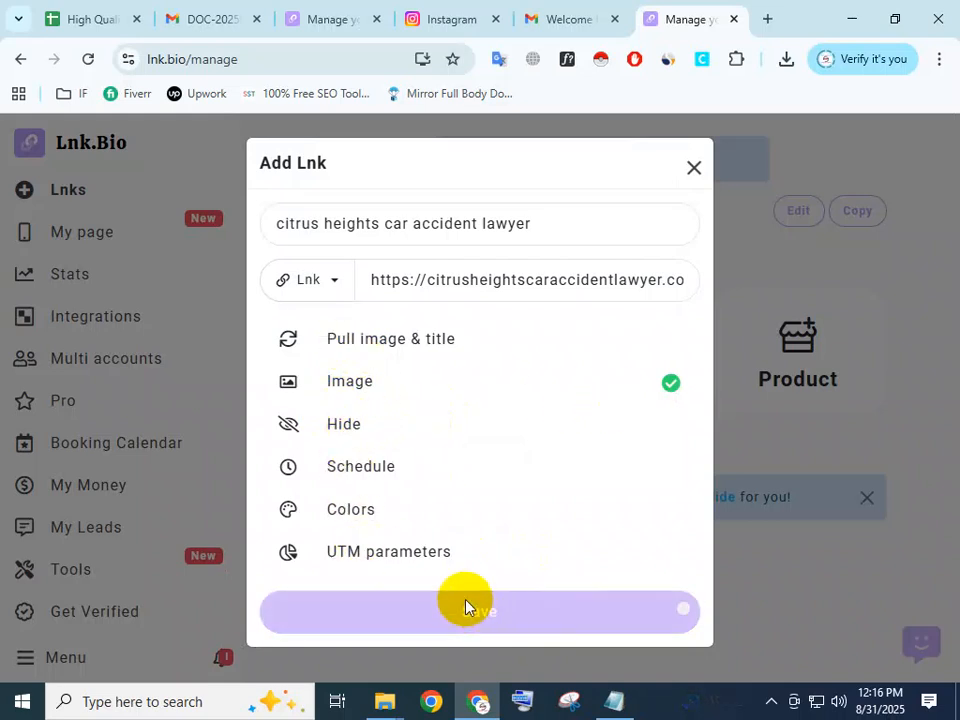
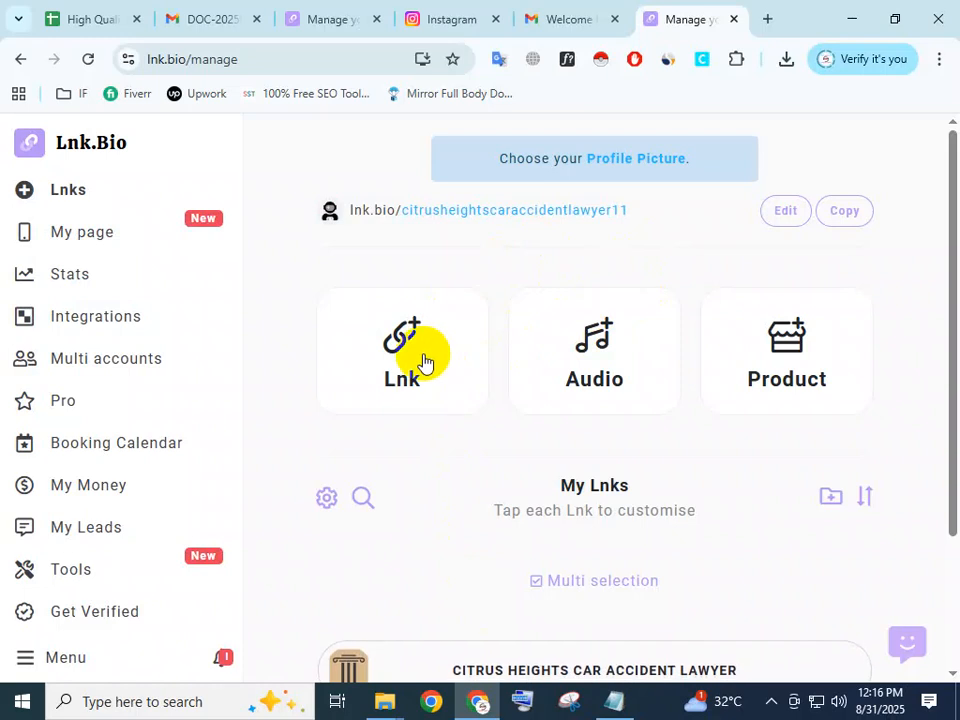
# Start a new Lnk below the existing law firm entry and title it "Facrbook".
pyautogui.scroll(-2, 561, 441)
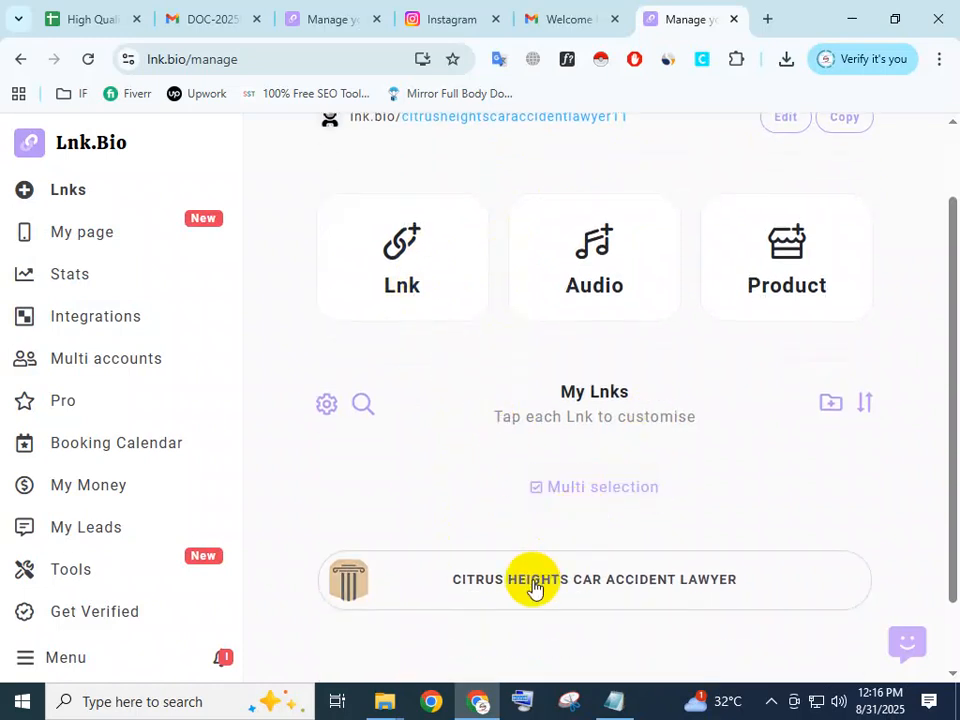
pyautogui.scroll(-2, 570, 508)
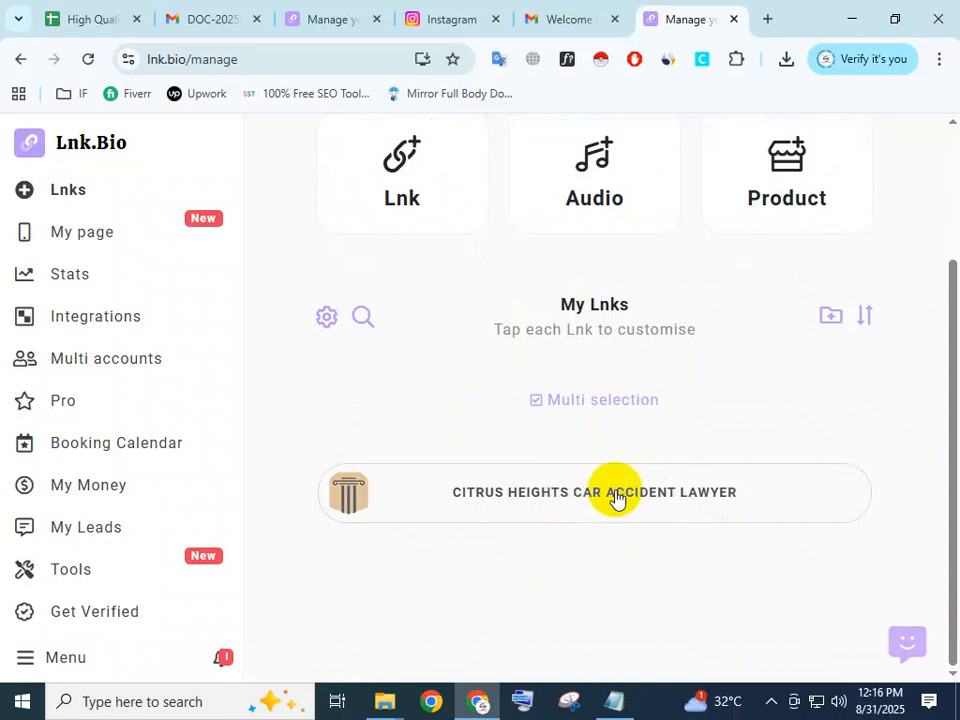
pyautogui.click(404, 190)
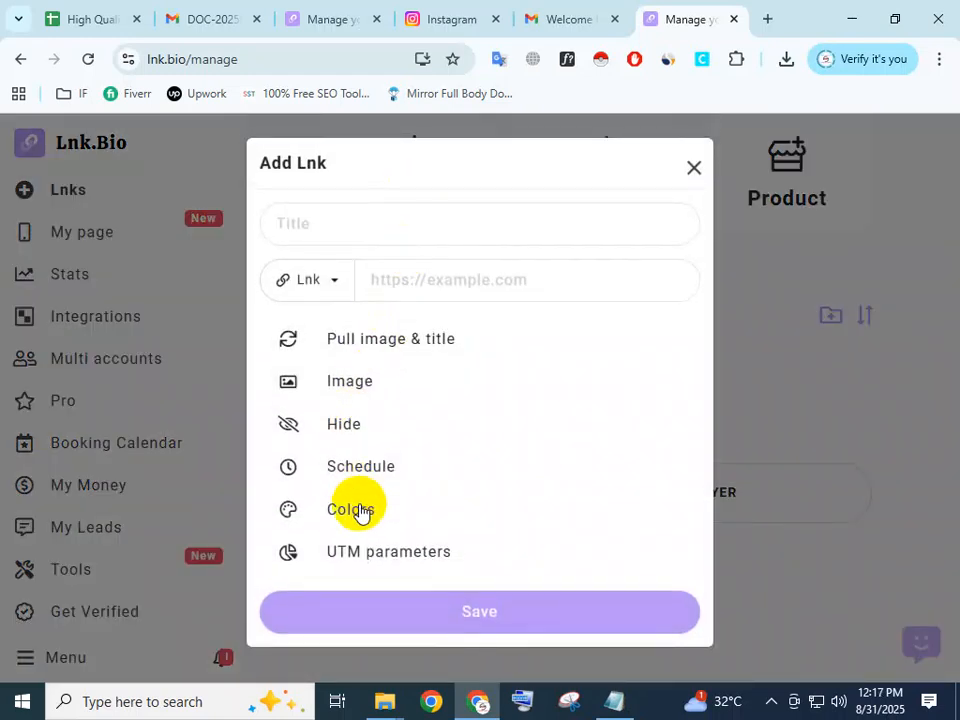
pyautogui.click(394, 241)
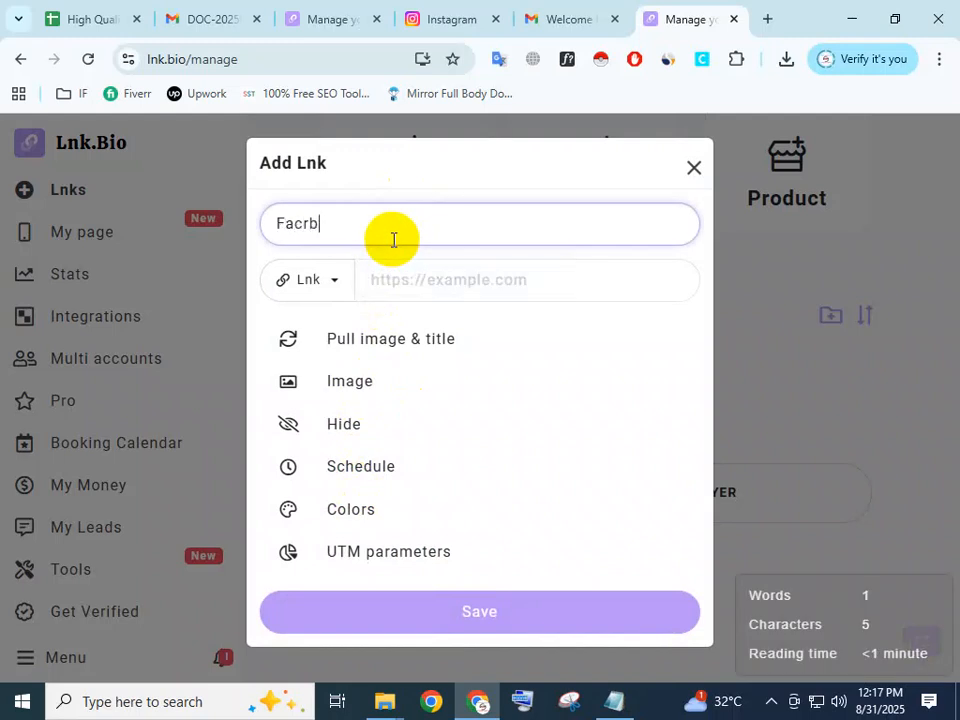
pyautogui.click(400, 283)
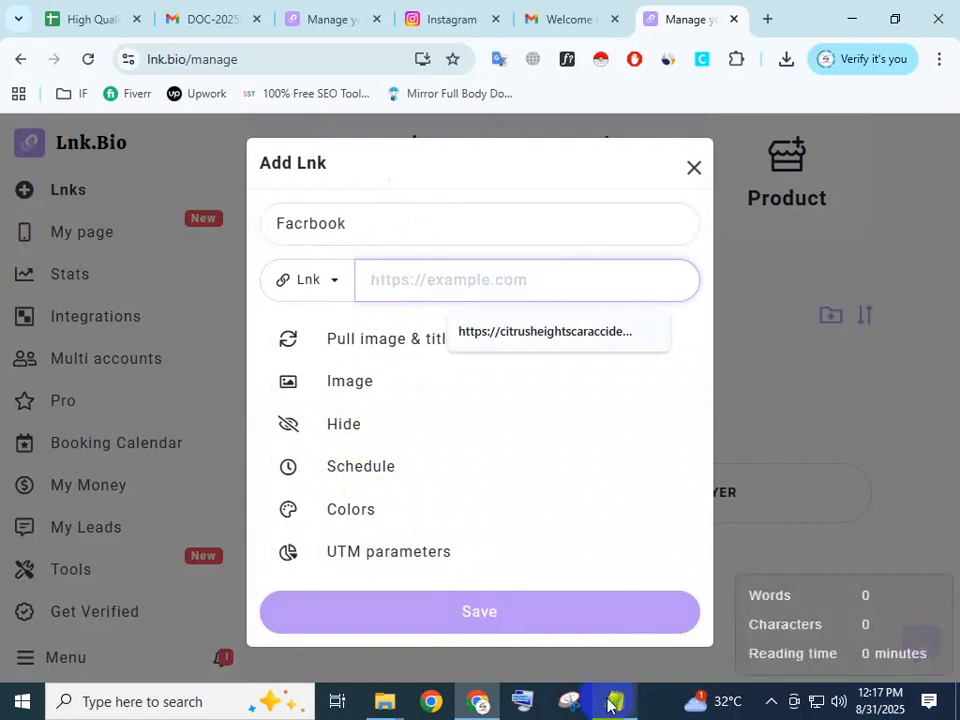
# Enter the Facebook profile address copied from the Notepad notes as the Lnk's URL and save it.
pyautogui.click(616, 700)
pyautogui.scroll(-2, 354, 282)
pyautogui.scroll(-1, 354, 282)
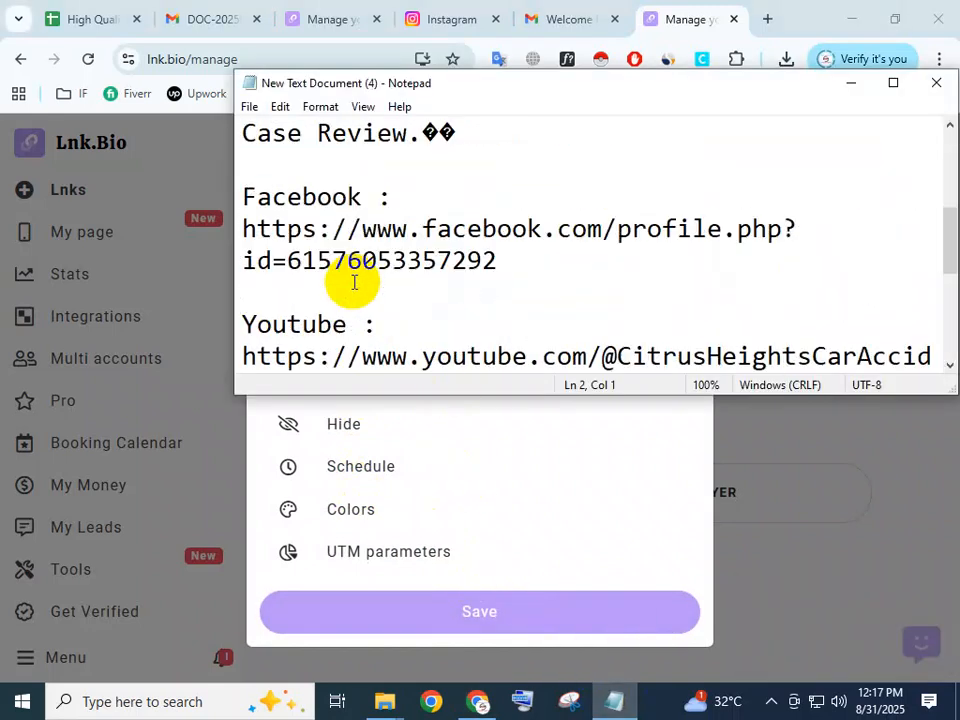
pyautogui.click(392, 281)
pyautogui.moveTo(392, 281); pyautogui.dragTo(225, 238)
pyautogui.hotkey('ctrl', 'c')
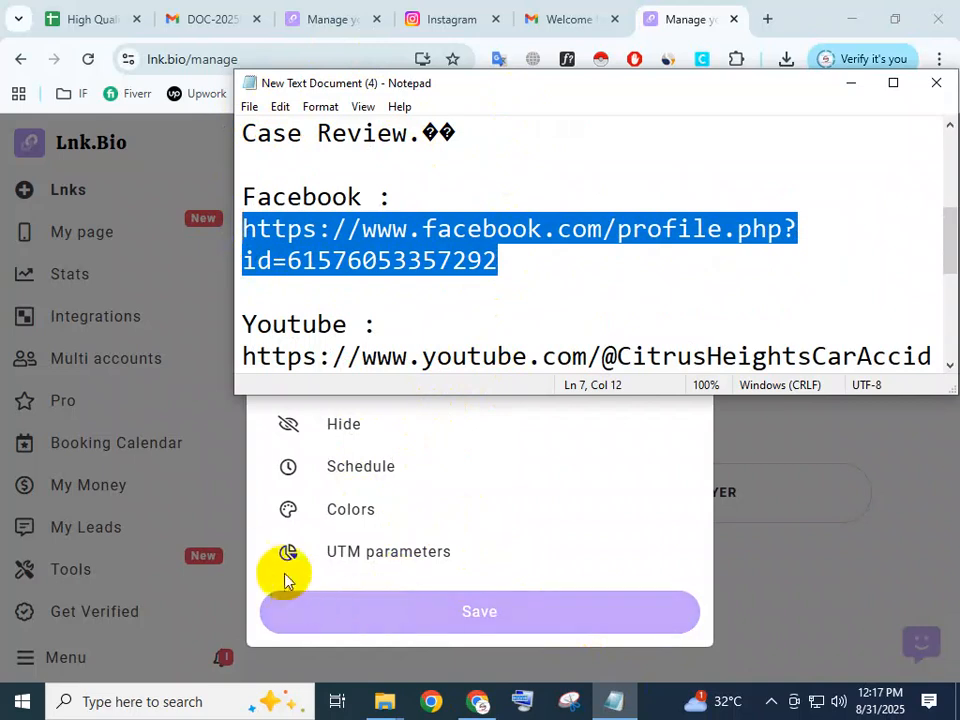
pyautogui.moveTo(484, 97); pyautogui.dragTo(881, 317)
pyautogui.click(406, 265)
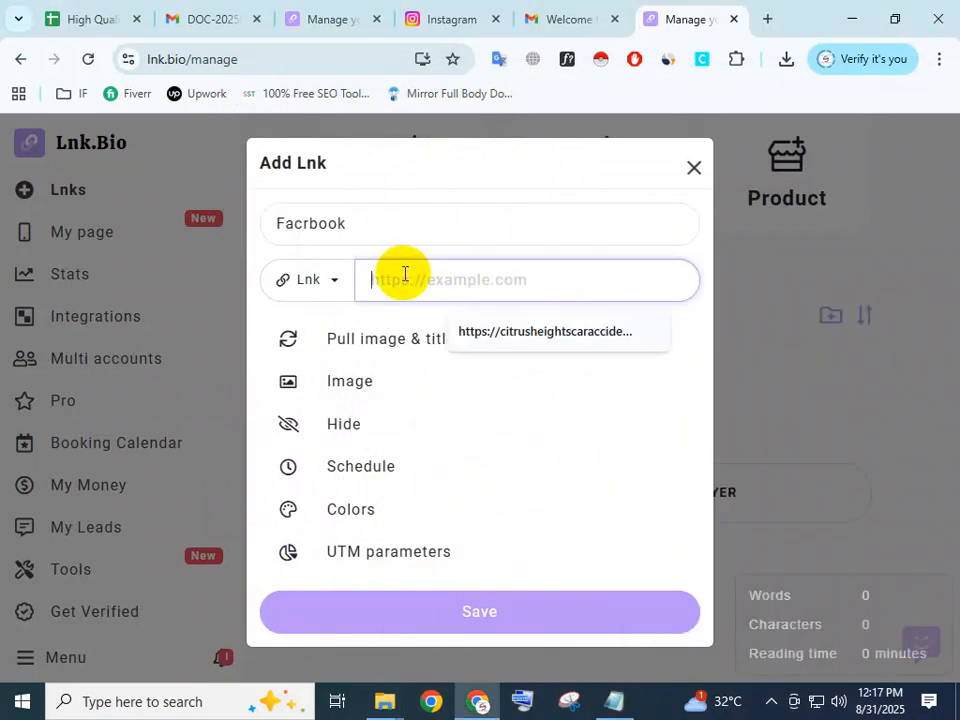
pyautogui.hotkey('ctrl', 'v')
pyautogui.click(446, 612)
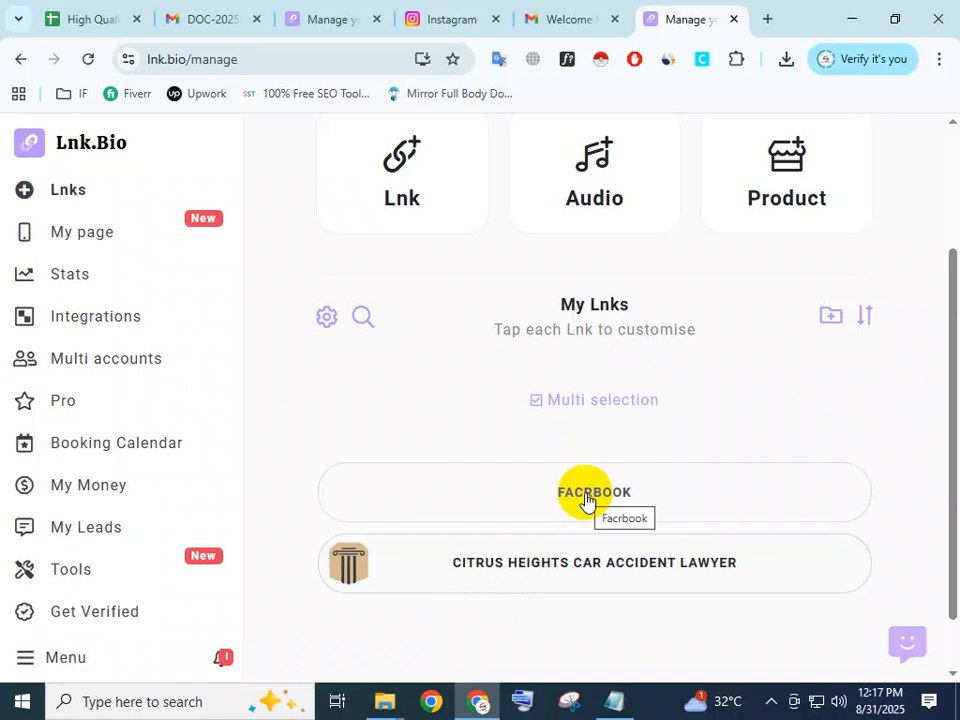
# Start another Lnk and title it "Youtube", copying the word from the Notepad notes.
pyautogui.click(392, 180)
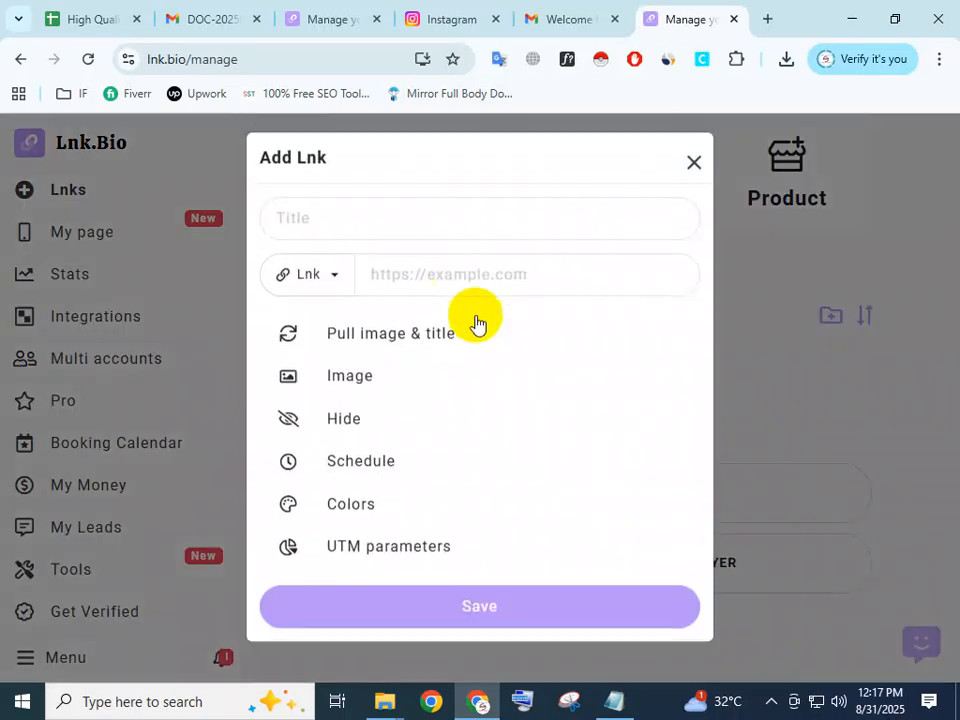
pyautogui.click(606, 692)
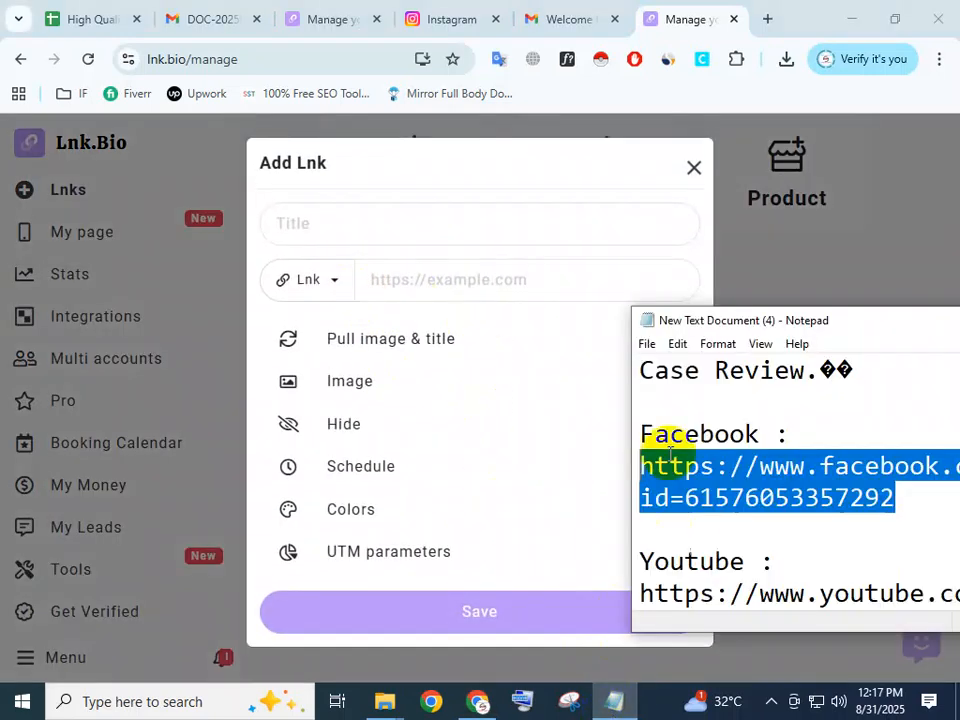
pyautogui.scroll(-1, 680, 460)
pyautogui.moveTo(745, 465); pyautogui.dragTo(674, 466)
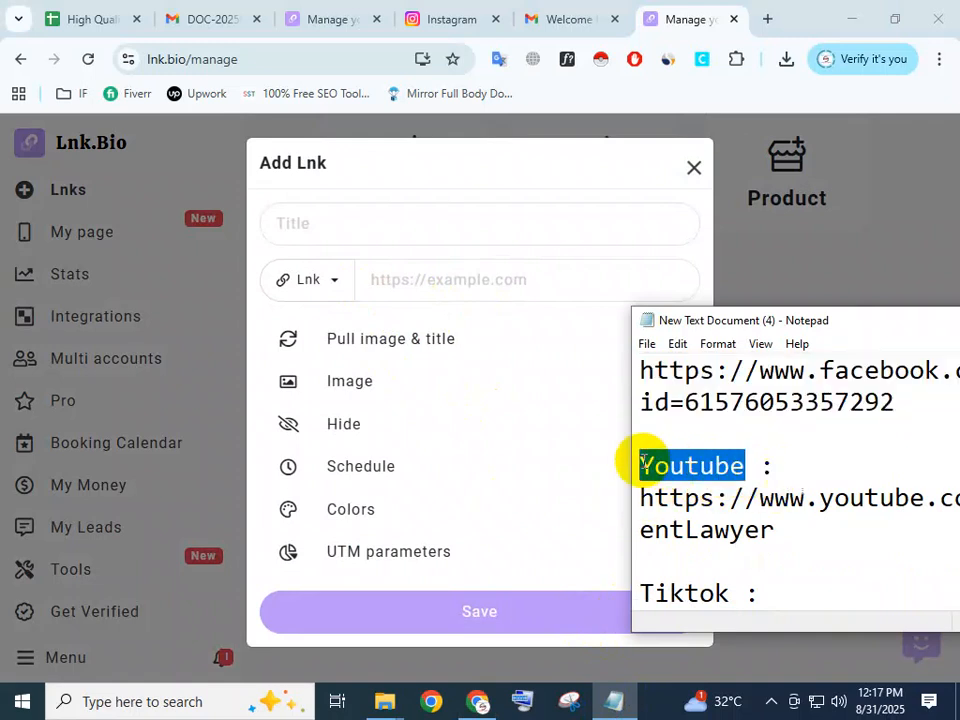
pyautogui.hotkey('ctrl', 'c')
pyautogui.click(369, 218)
pyautogui.hotkey('ctrl', 'v')
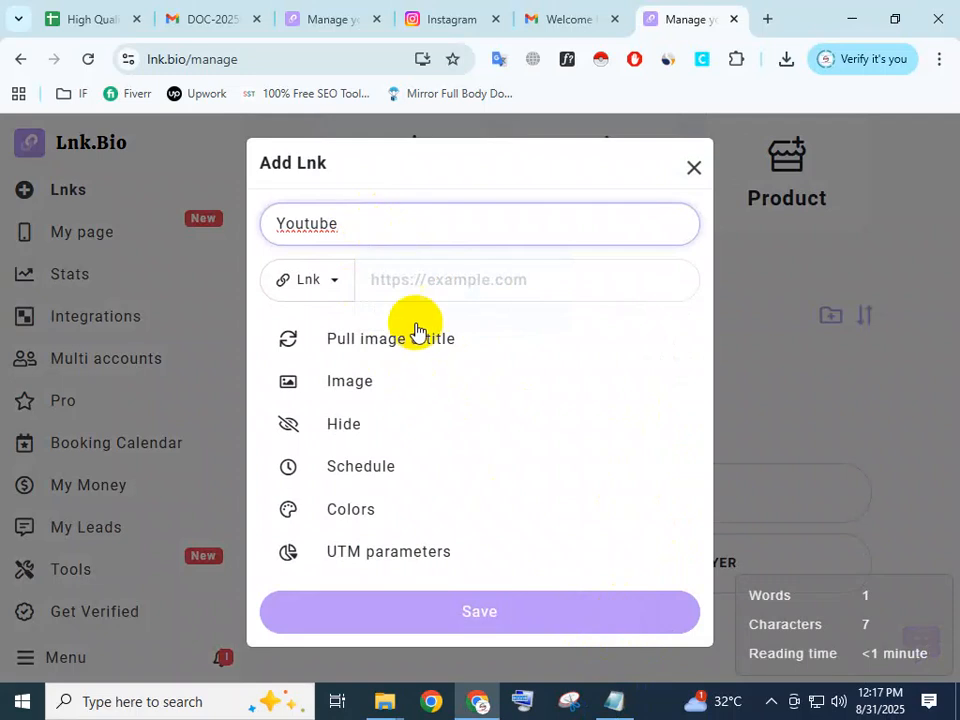
# Enter the YouTube channel address from the Notepad notes as the Lnk's URL and save it.
pyautogui.click(417, 284)
pyautogui.click(604, 704)
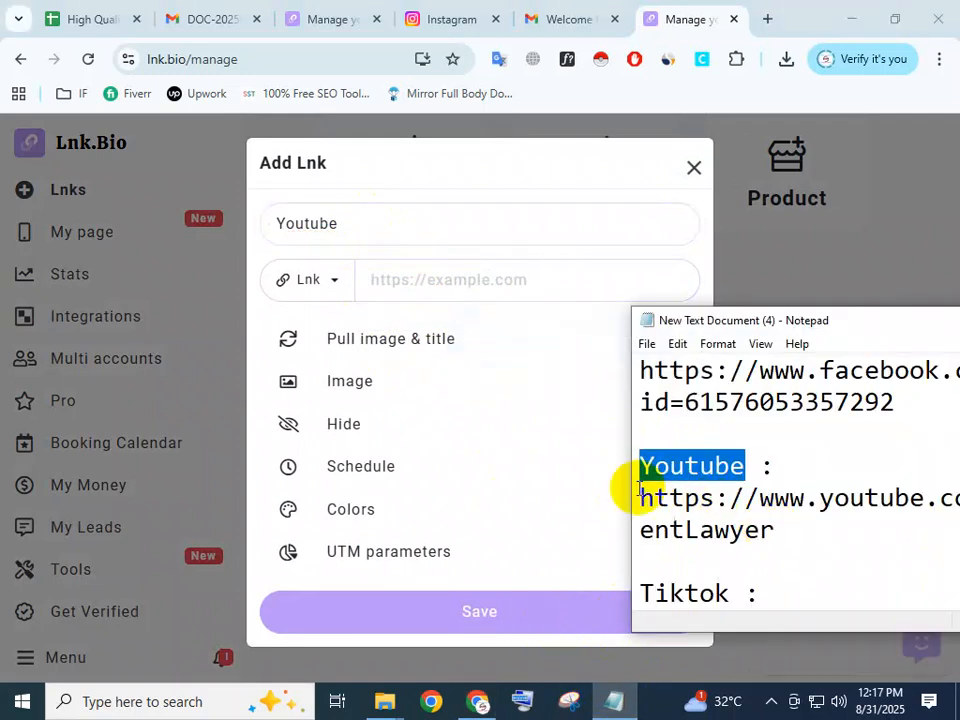
pyautogui.moveTo(638, 502); pyautogui.dragTo(766, 540)
pyautogui.hotkey('ctrl', 'c')
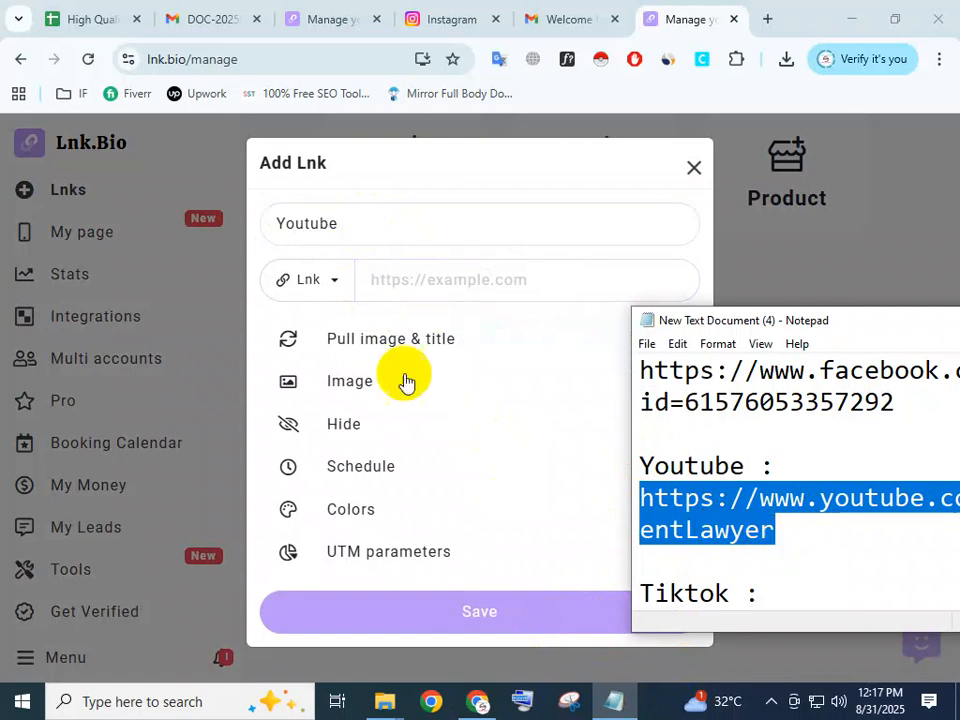
pyautogui.click(399, 279)
pyautogui.hotkey('ctrl', 'v')
pyautogui.click(429, 603)
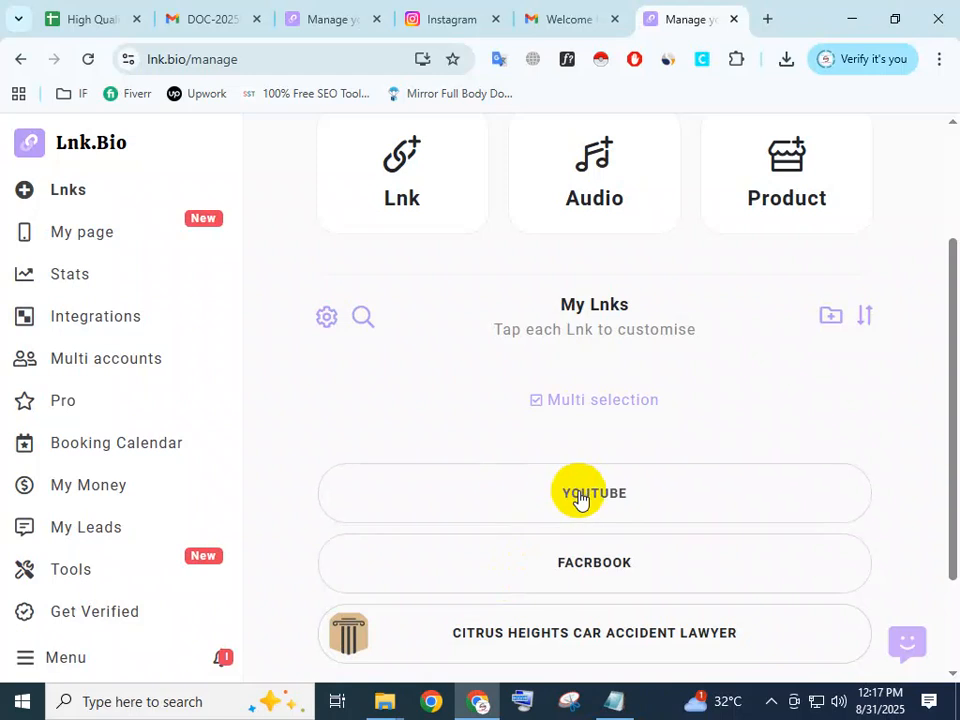
# Start another Lnk and title it "Tiktok", copying the word from the Notepad notes.
pyautogui.click(421, 203)
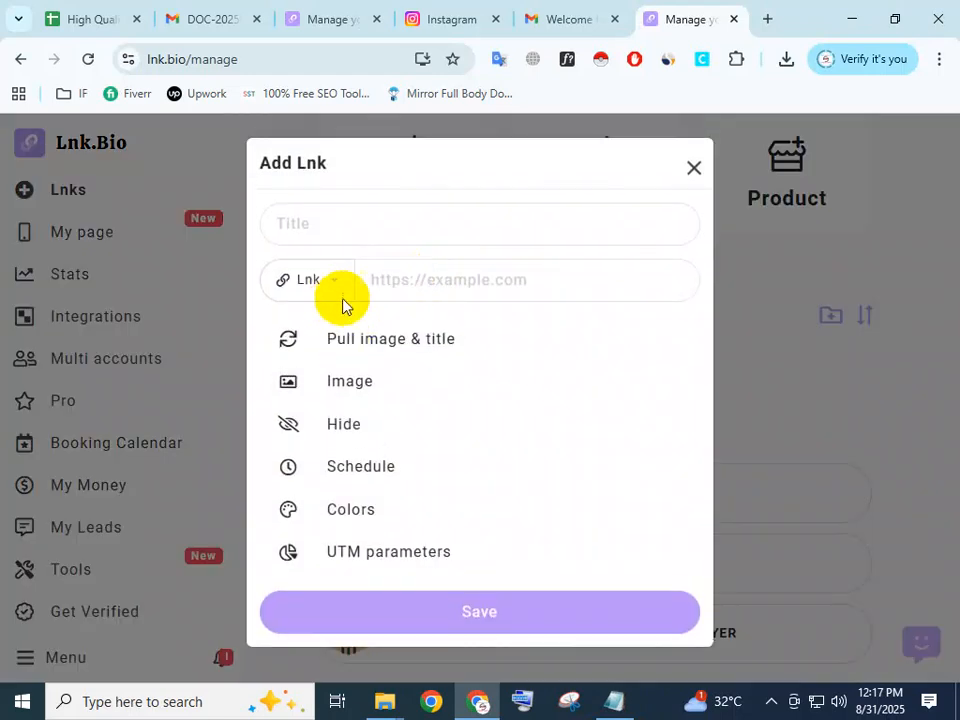
pyautogui.click(603, 705)
pyautogui.scroll(-2, 701, 497)
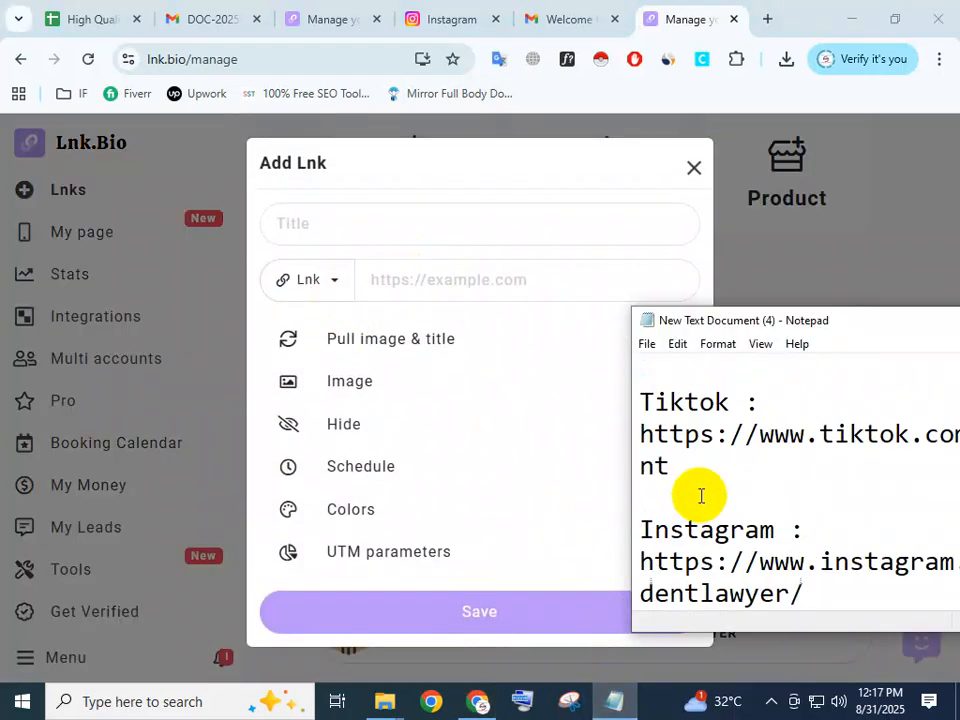
pyautogui.moveTo(730, 401); pyautogui.dragTo(656, 401)
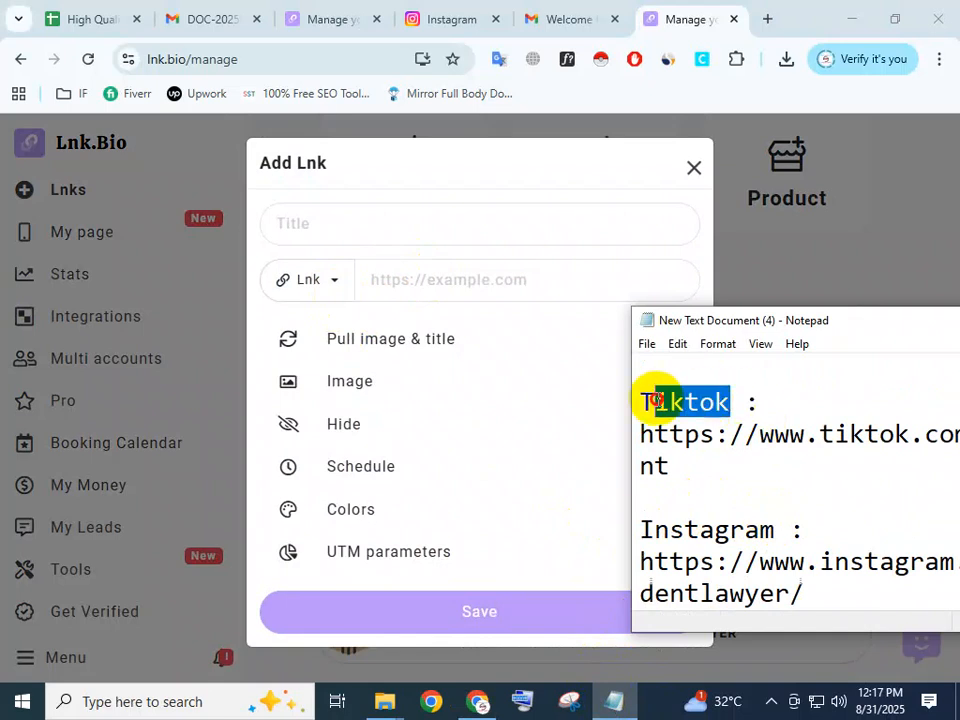
pyautogui.click(377, 221)
pyautogui.click(371, 216)
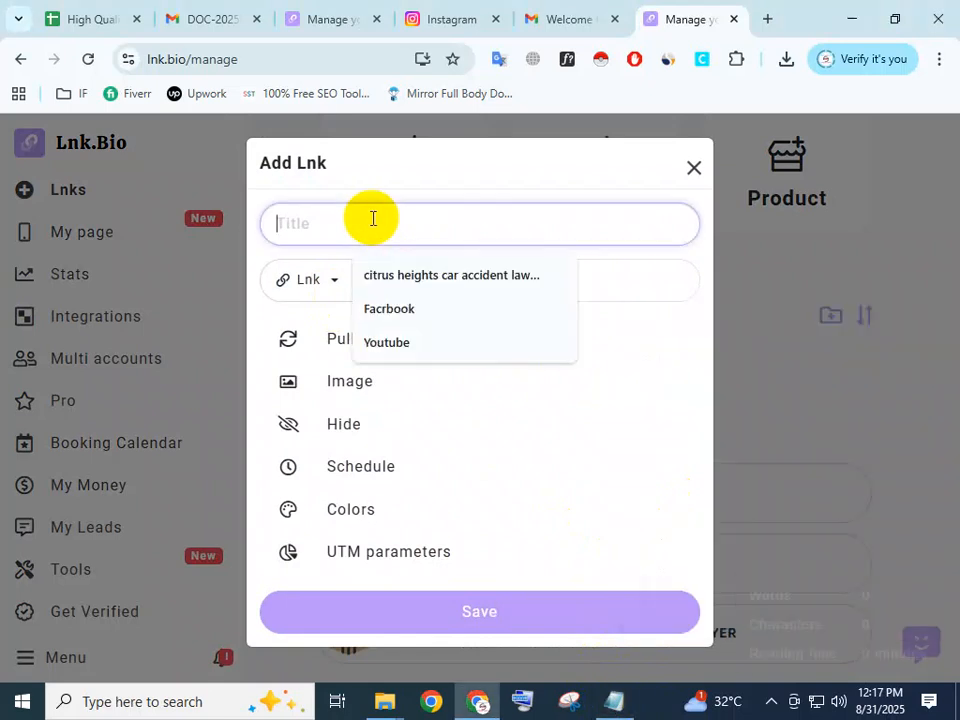
pyautogui.hotkey('ctrl', 'v')
# Enter the TikTok profile address from the Notepad notes as the Lnk's URL and save it.
pyautogui.click(405, 280)
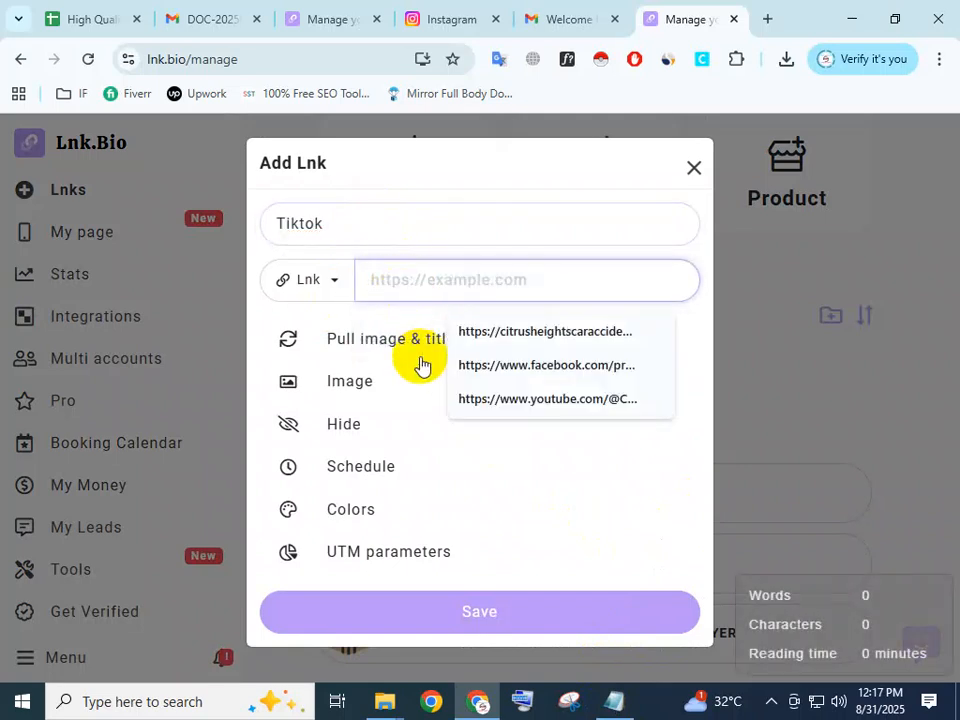
pyautogui.click(604, 705)
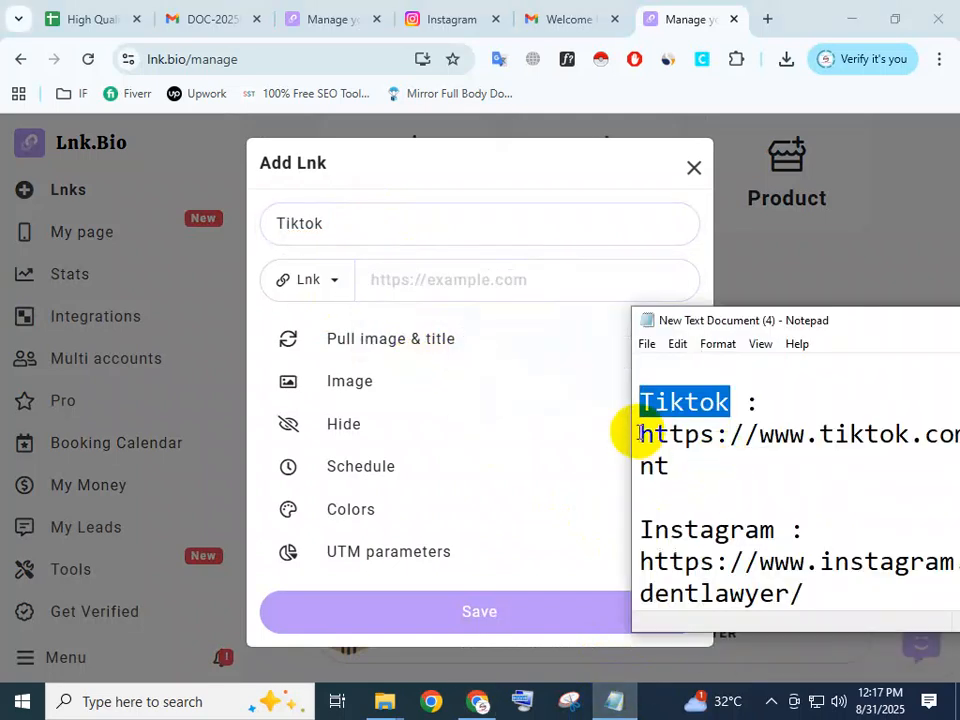
pyautogui.moveTo(638, 434); pyautogui.dragTo(688, 457)
pyautogui.hotkey('ctrl', 'c')
pyautogui.click(422, 281)
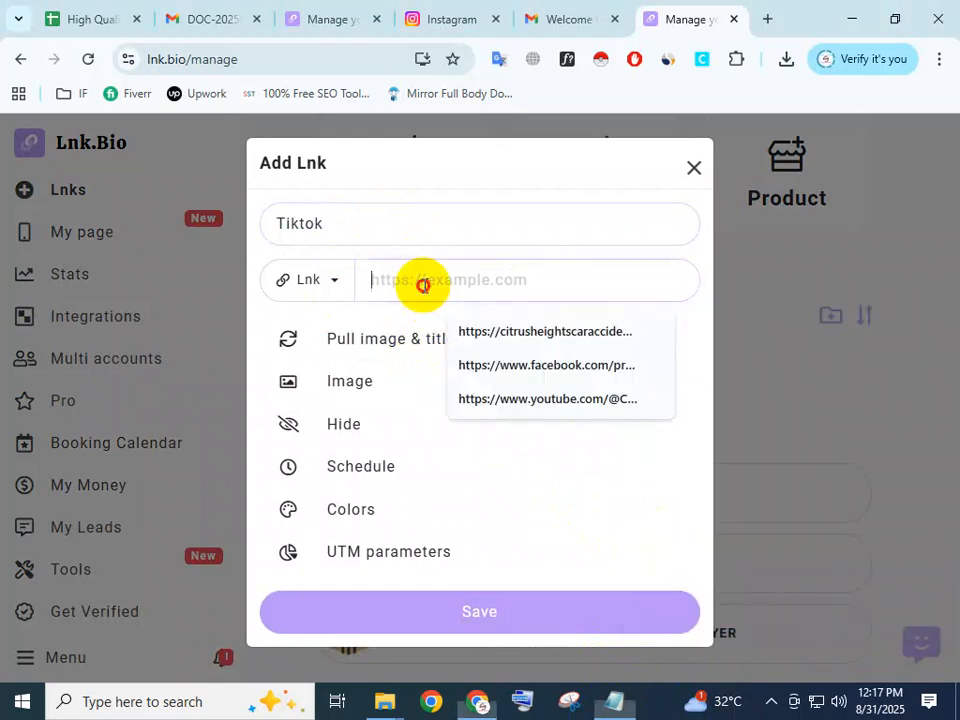
pyautogui.hotkey('ctrl', 'v')
pyautogui.click(482, 612)
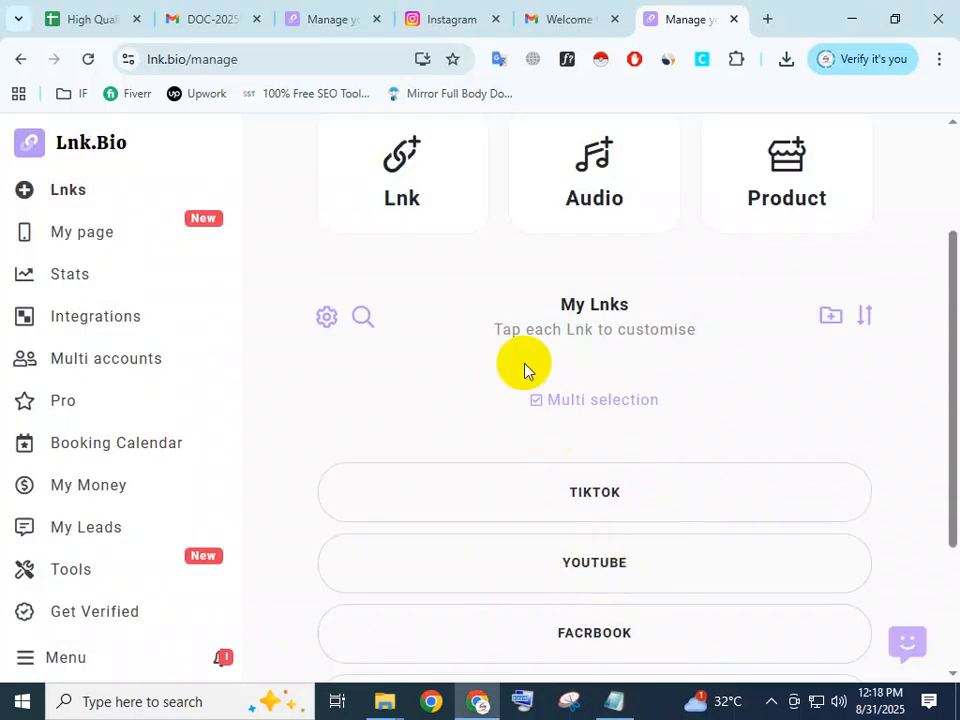
# Start another Lnk and title it "Instagram", copying the word from the Notepad notes.
pyautogui.click(393, 199)
pyautogui.click(349, 224)
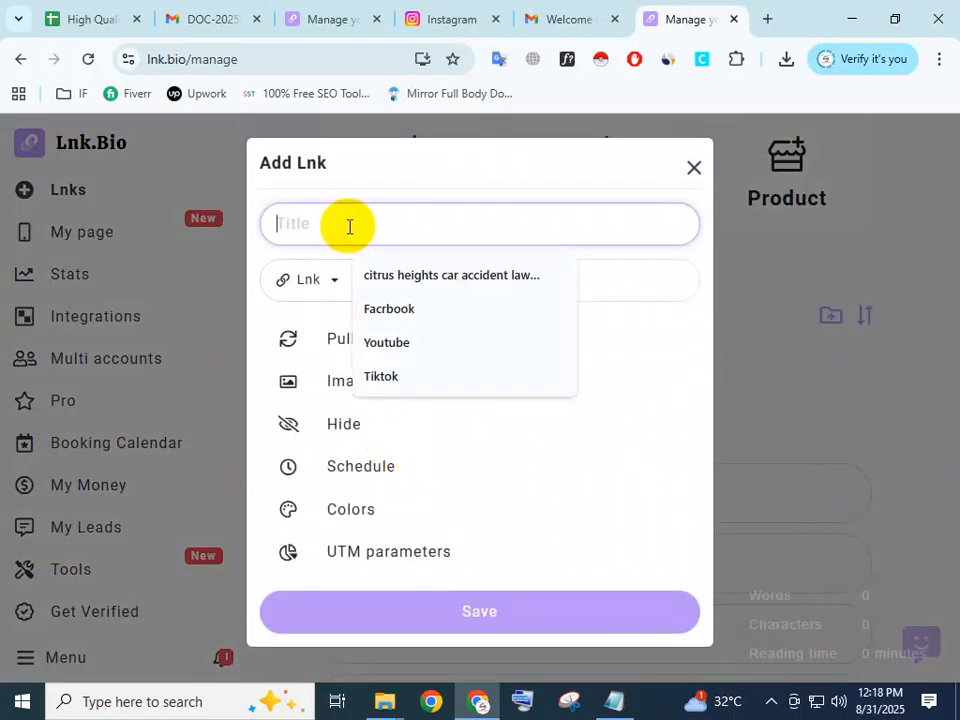
pyautogui.click(614, 701)
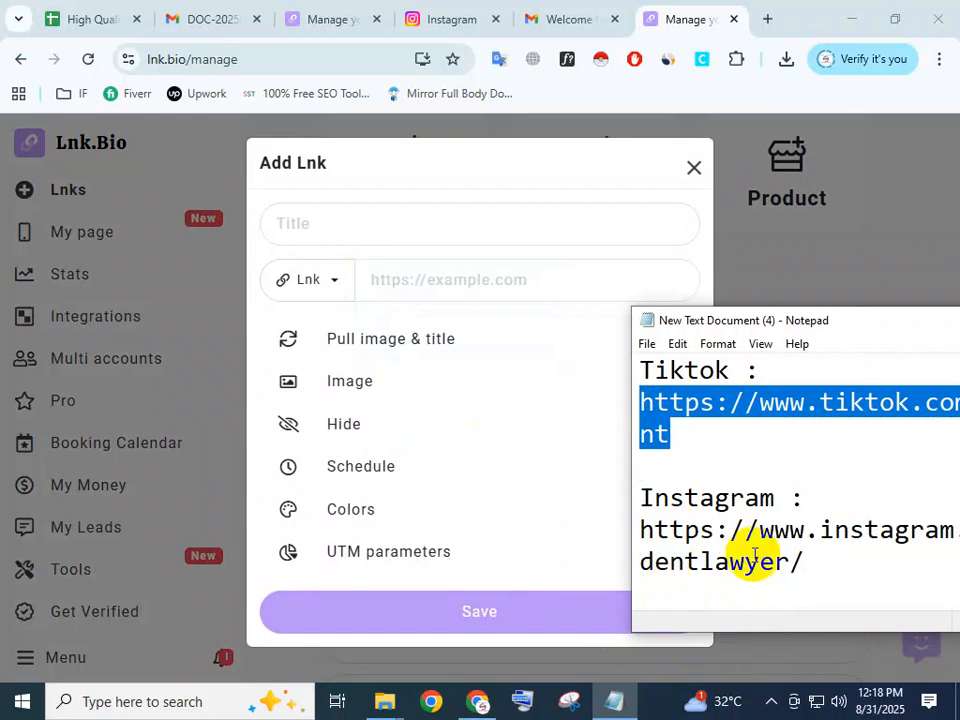
pyautogui.moveTo(779, 498); pyautogui.dragTo(640, 498)
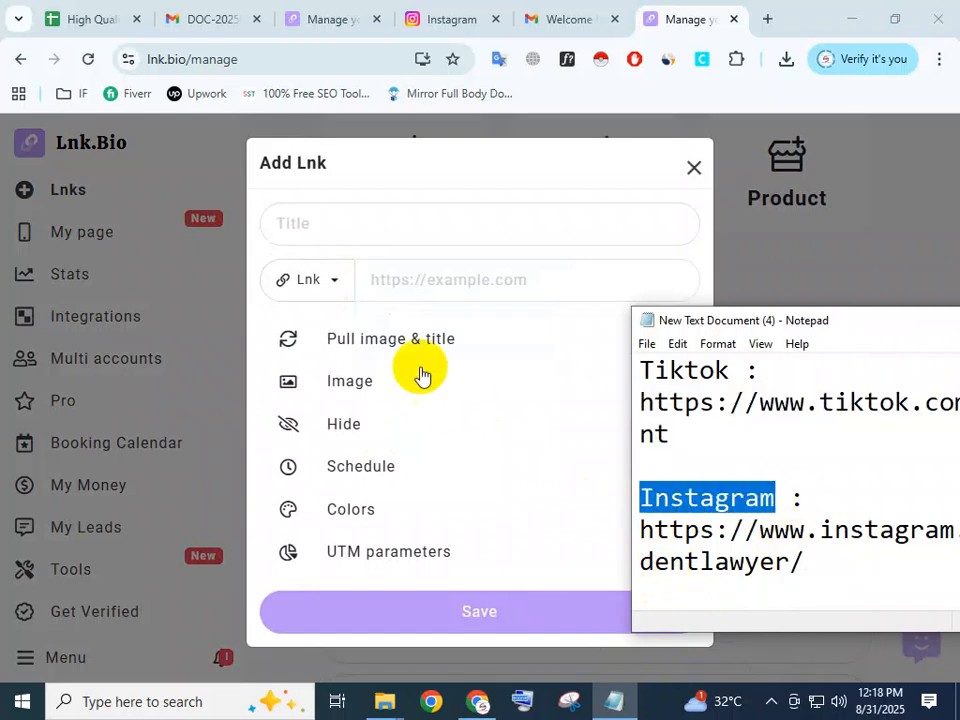
pyautogui.click(320, 219)
pyautogui.hotkey('ctrl', 'v')
# Enter the Instagram profile address from the Notepad notes as the Lnk's URL and save it.
pyautogui.click(390, 285)
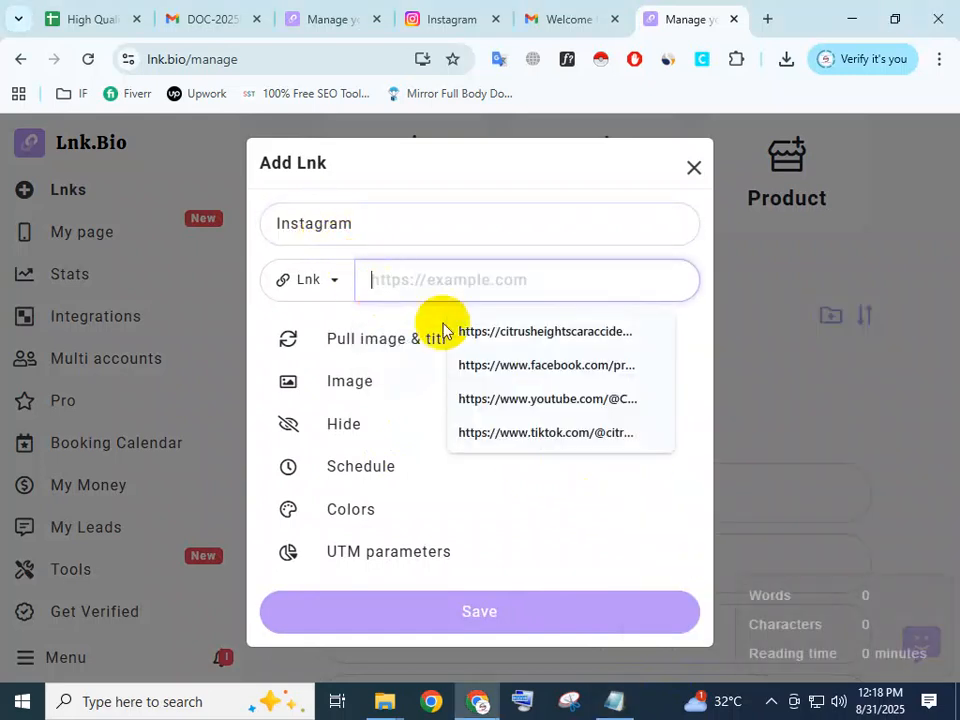
pyautogui.click(597, 712)
pyautogui.moveTo(640, 528); pyautogui.dragTo(816, 567)
pyautogui.hotkey('ctrl', 'c')
pyautogui.click(429, 281)
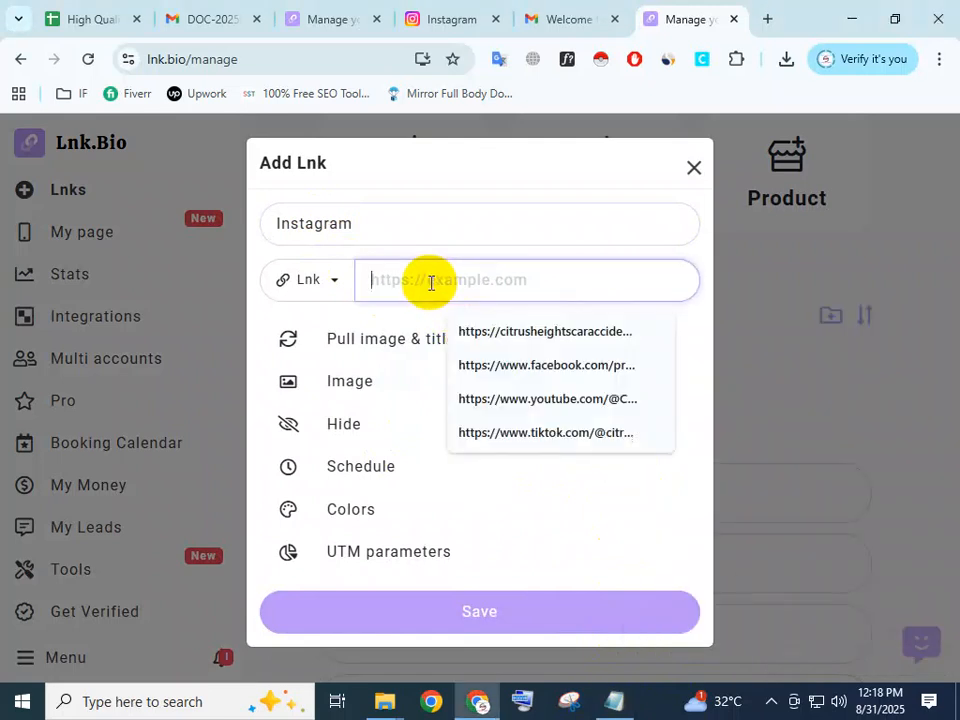
pyautogui.hotkey('ctrl', 'v')
pyautogui.click(478, 600)
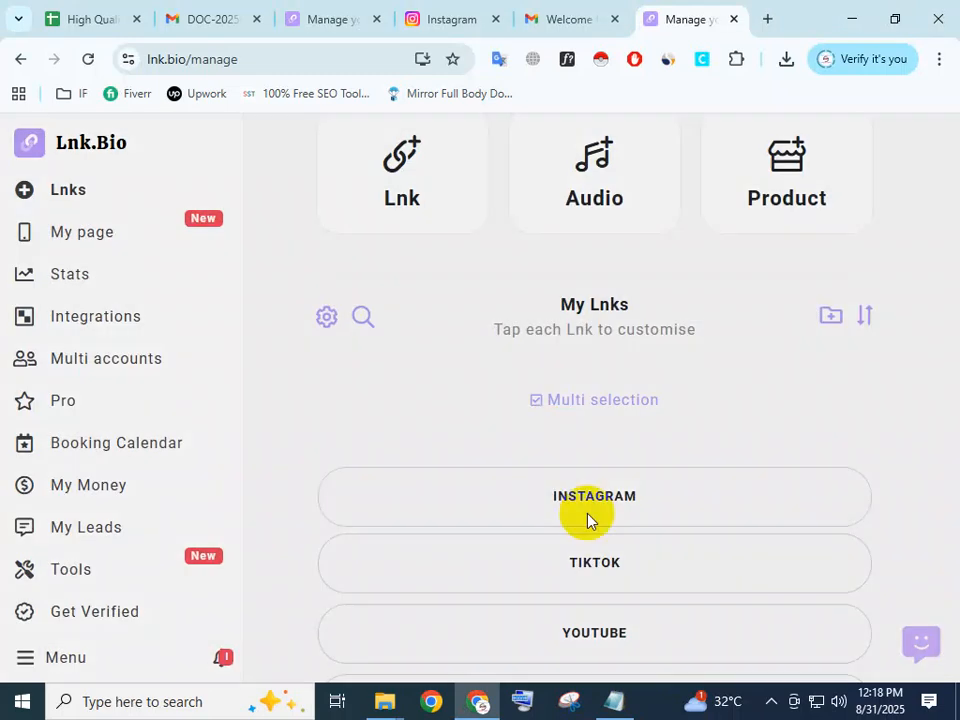
pyautogui.scroll(-1, 592, 518)
pyautogui.scroll(-2, 592, 517)
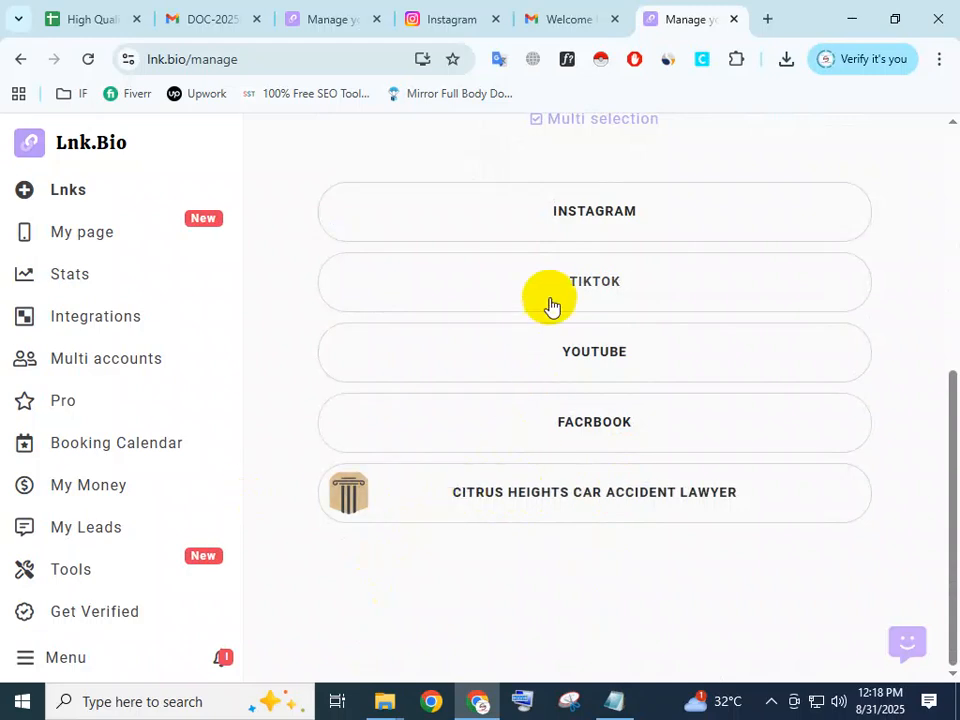
pyautogui.scroll(5, 546, 300)
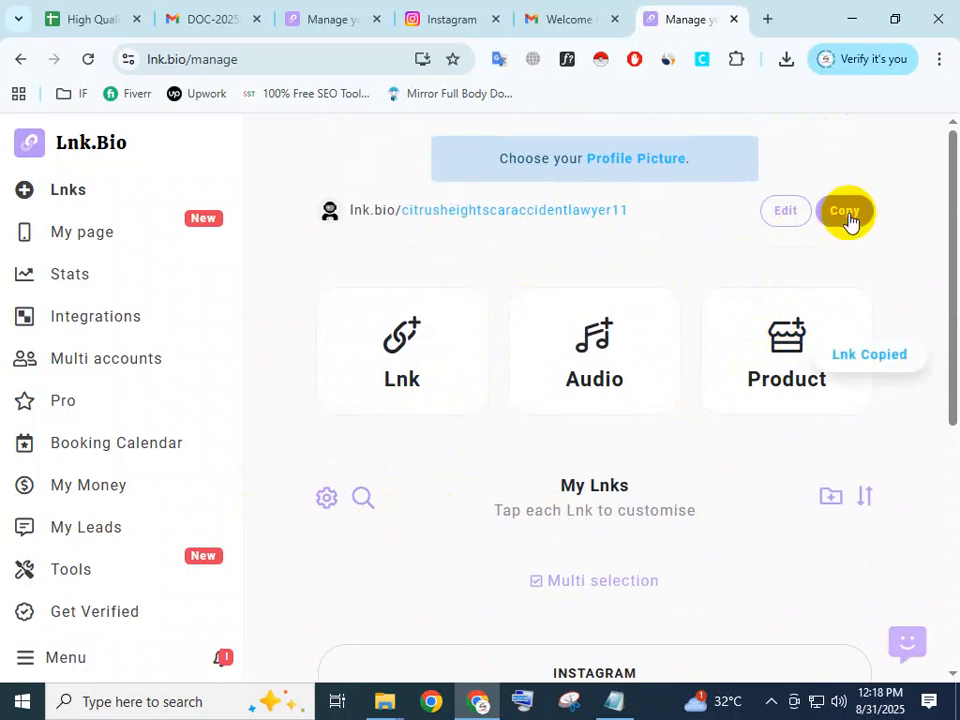
pyautogui.click(122, 8)
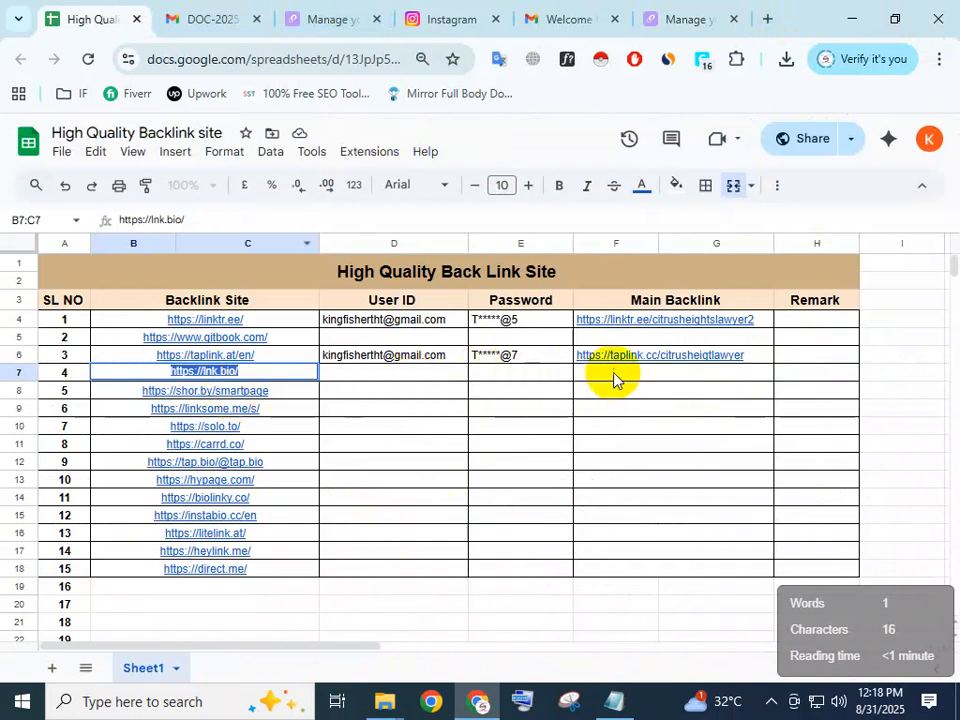
pyautogui.doubleClick(613, 373)
pyautogui.hotkey('ctrl', 'v')
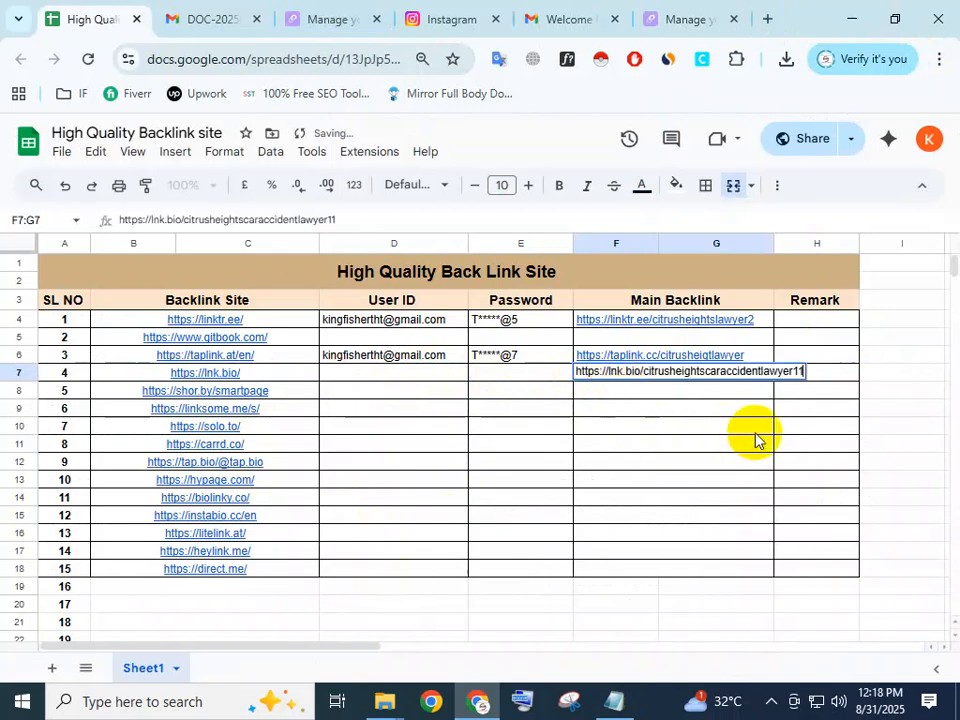
pyautogui.click(755, 437)
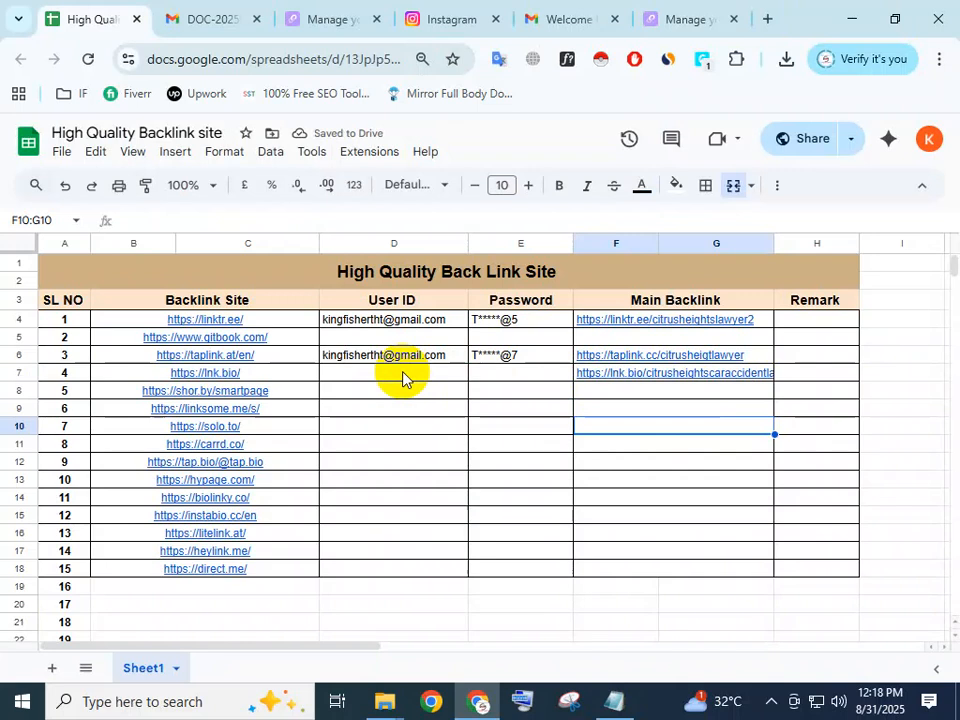
# Fill the lnk.bio row's User ID and Password cells by extending the taplink row's entries down one row.
pyautogui.click(401, 375)
pyautogui.click(456, 361)
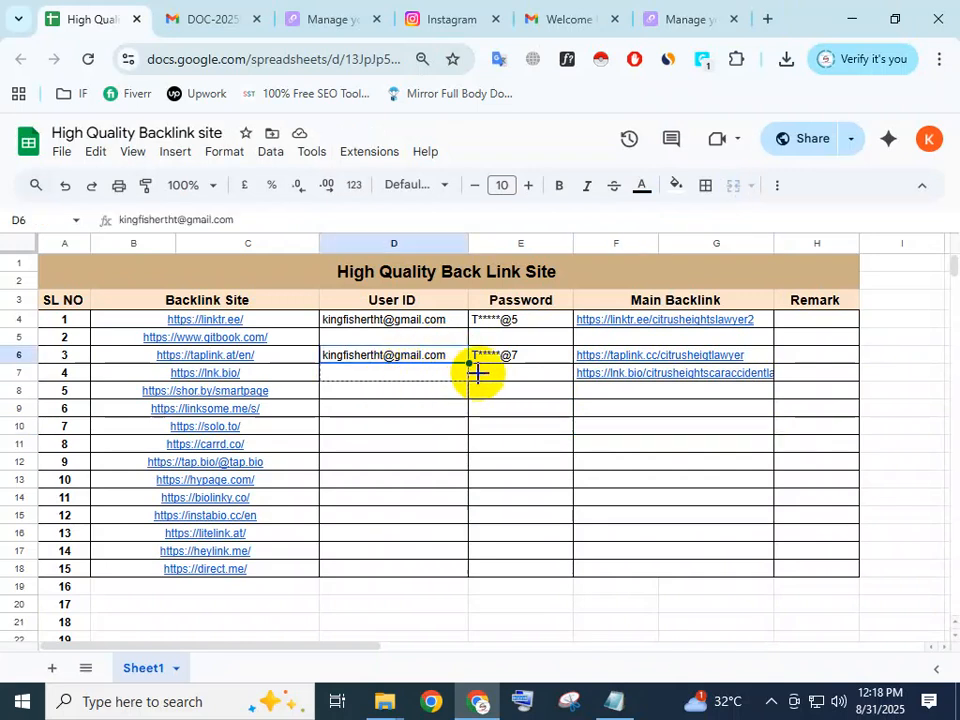
pyautogui.moveTo(478, 372); pyautogui.dragTo(480, 374)
pyautogui.click(499, 378)
pyautogui.click(540, 355)
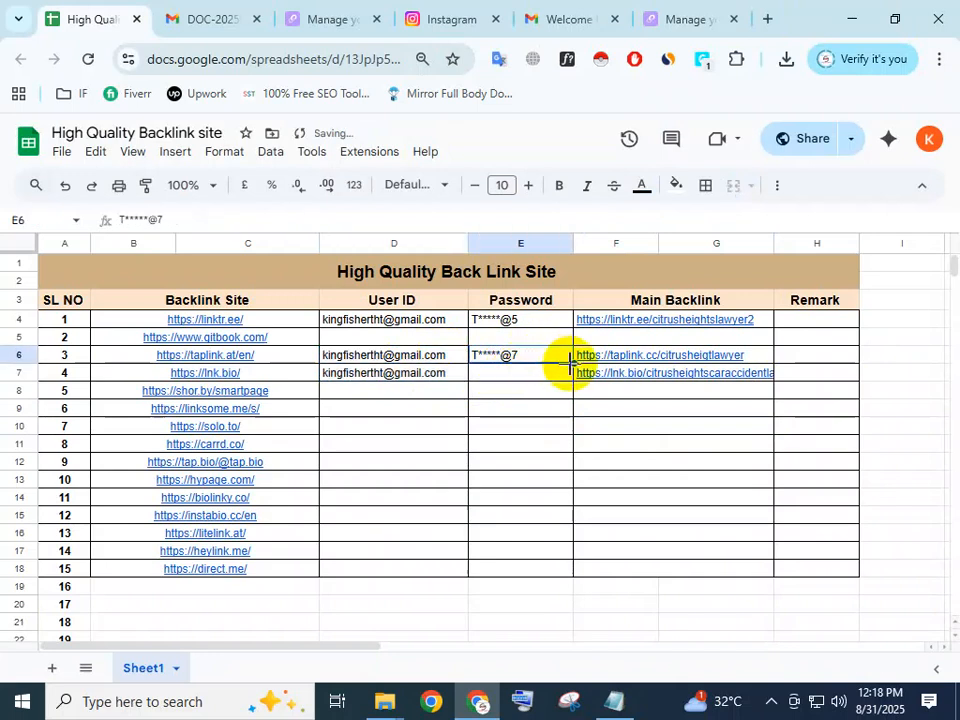
pyautogui.moveTo(574, 382); pyautogui.dragTo(575, 380)
pyautogui.click(670, 441)
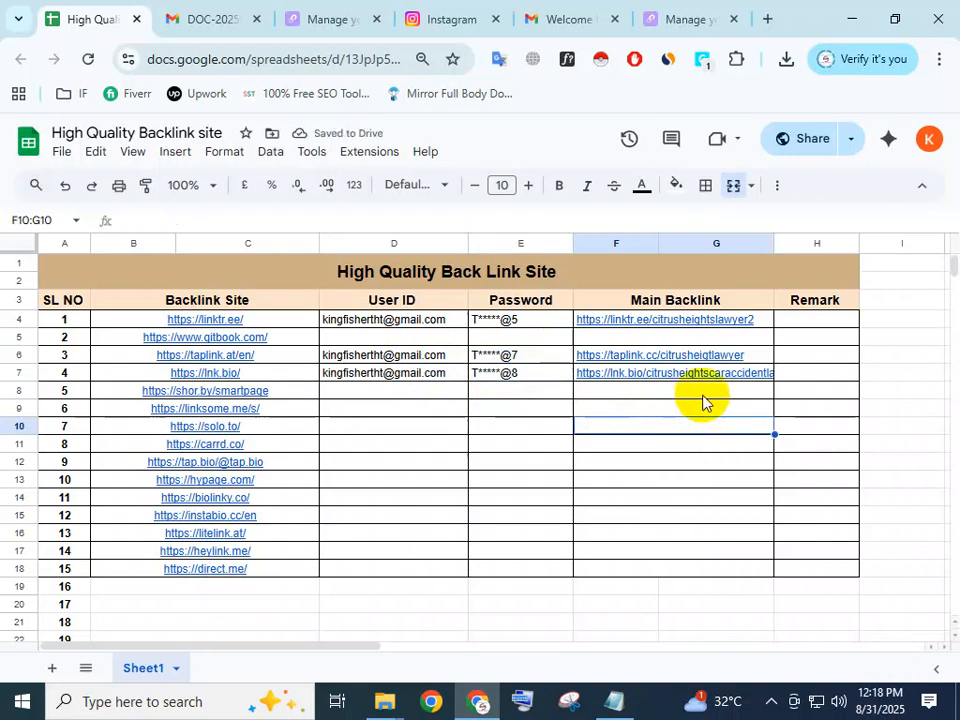
pyautogui.click(708, 20)
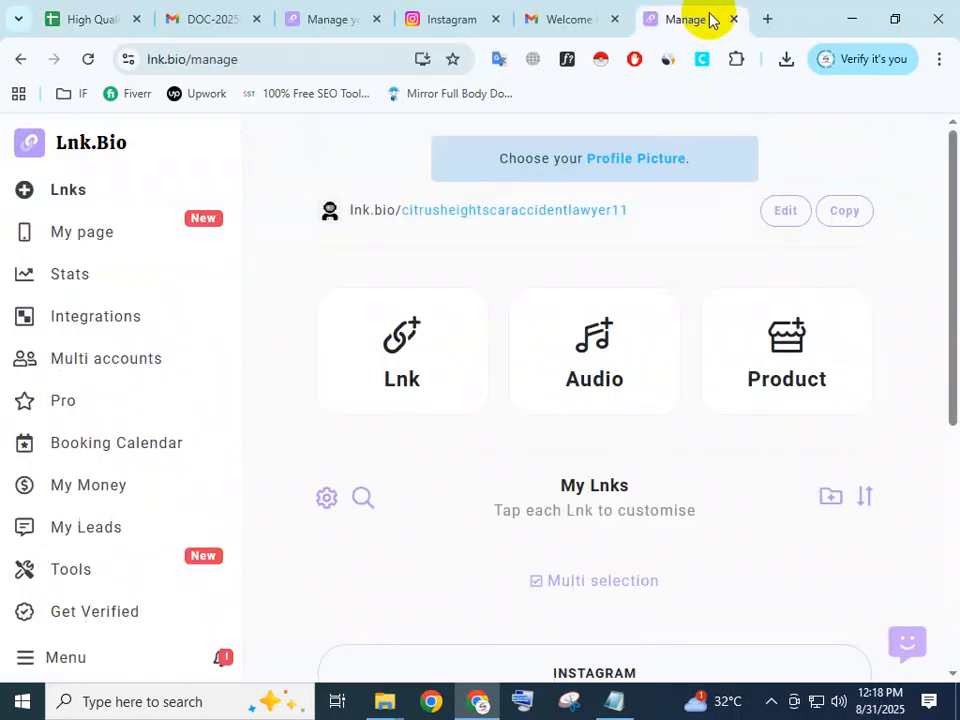
pyautogui.click(940, 59)
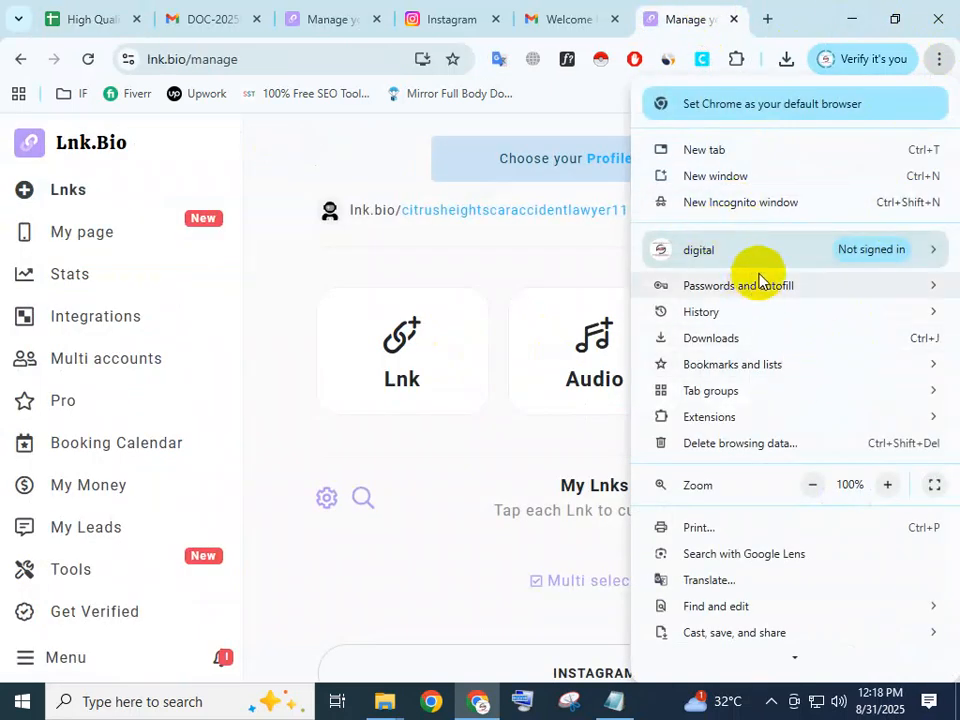
pyautogui.click(754, 204)
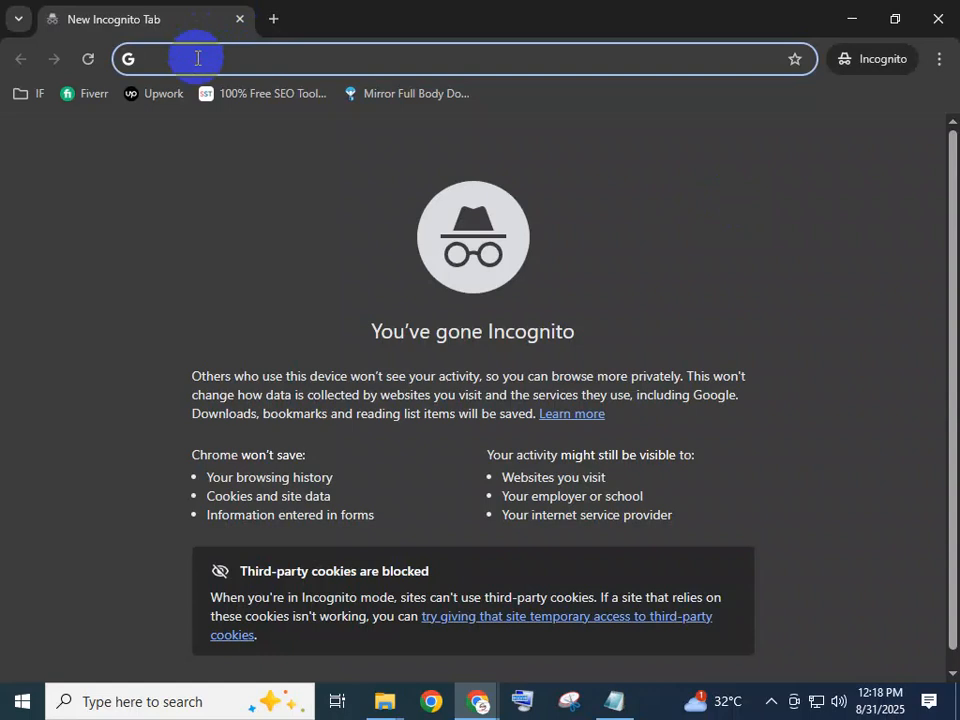
pyautogui.hotkey('ctrl', 'v')
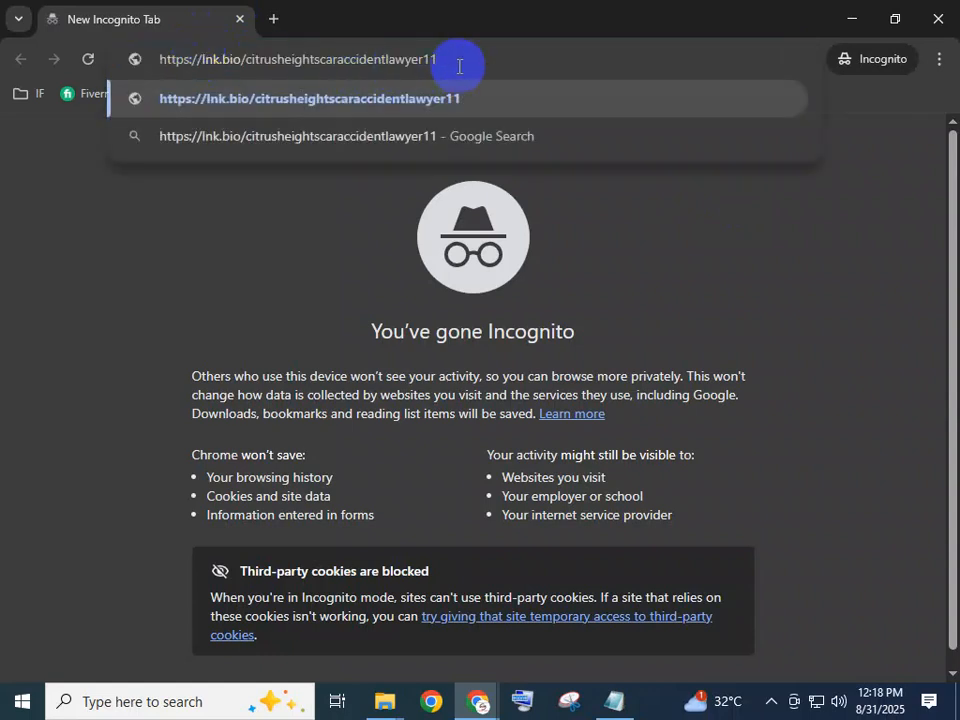
pyautogui.press('Return')
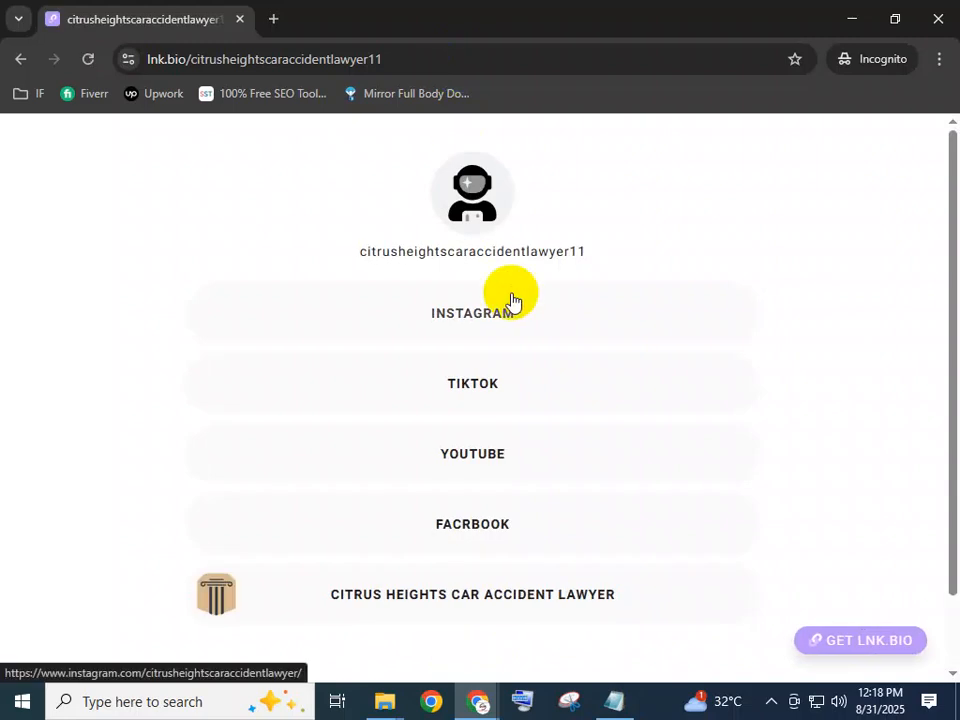
# Test the Citrus Heights Car Accident Lawyer and Instagram links on the public page, and close the Incognito window.
pyautogui.click(426, 600)
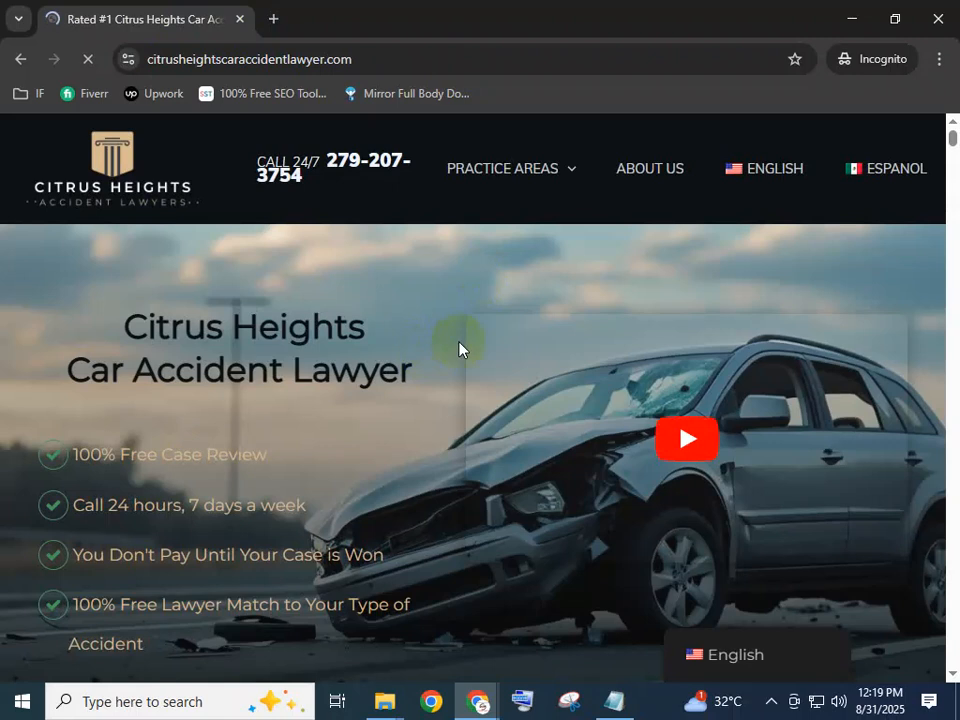
pyautogui.click(20, 59)
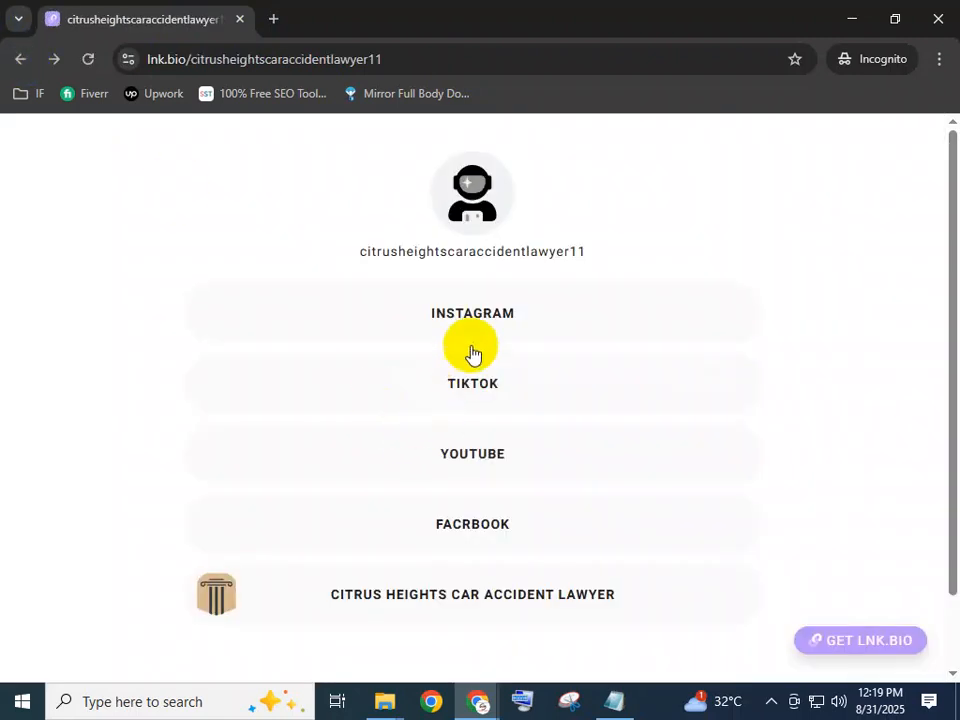
pyautogui.click(473, 313)
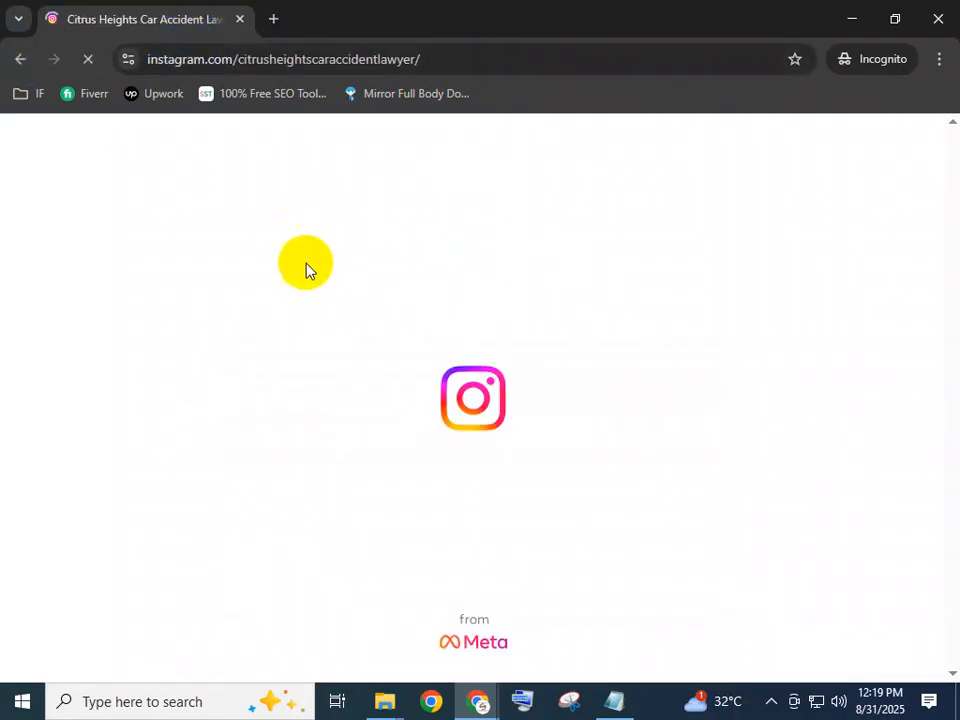
pyautogui.click(20, 60)
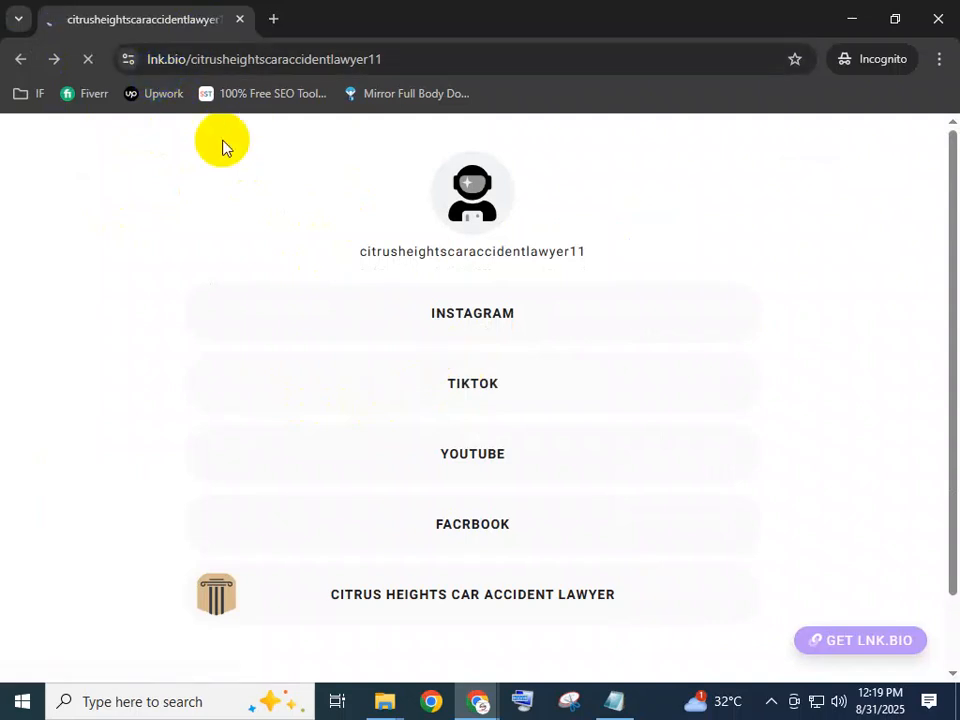
pyautogui.click(34, 60)
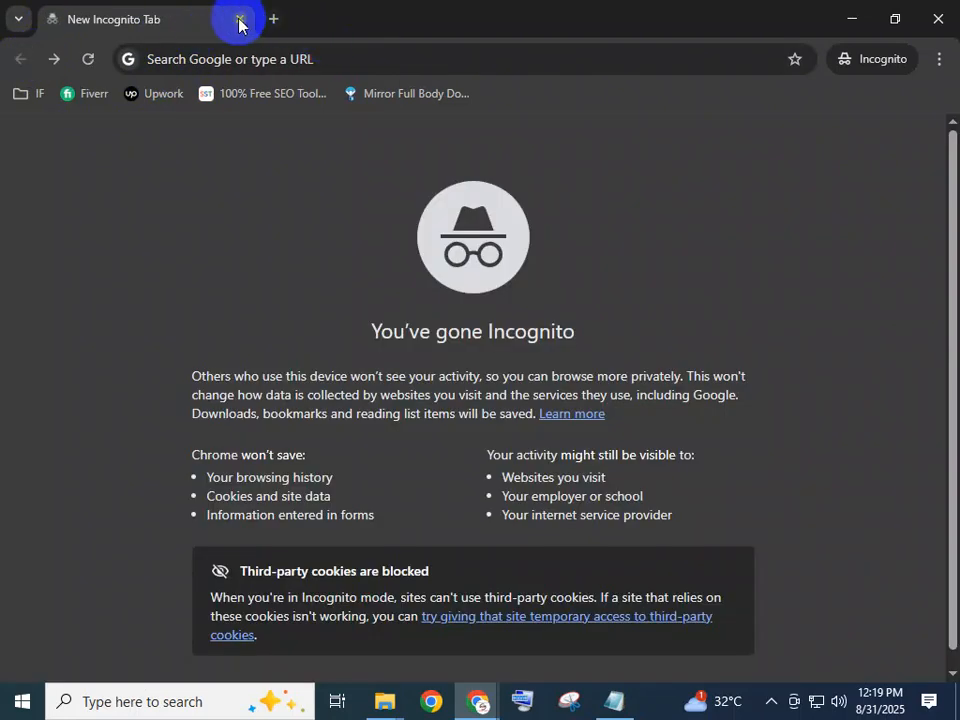
pyautogui.click(240, 19)
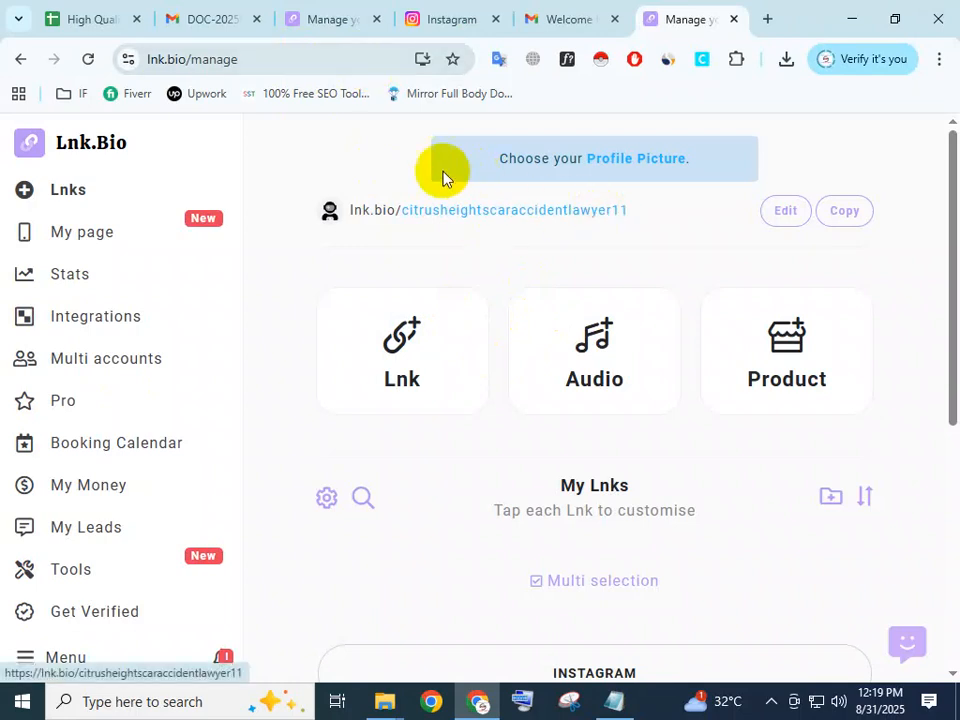
# Close the second Lnk.Bio tab, the Gmail welcome message tab and the Instagram tab.
pyautogui.click(614, 700)
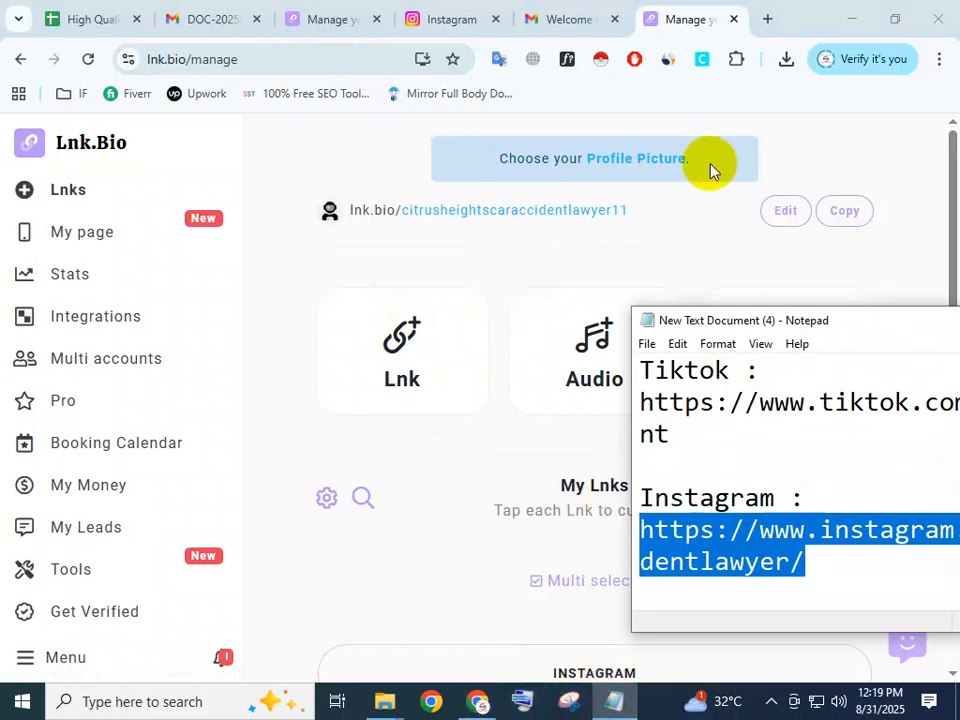
pyautogui.click(848, 118)
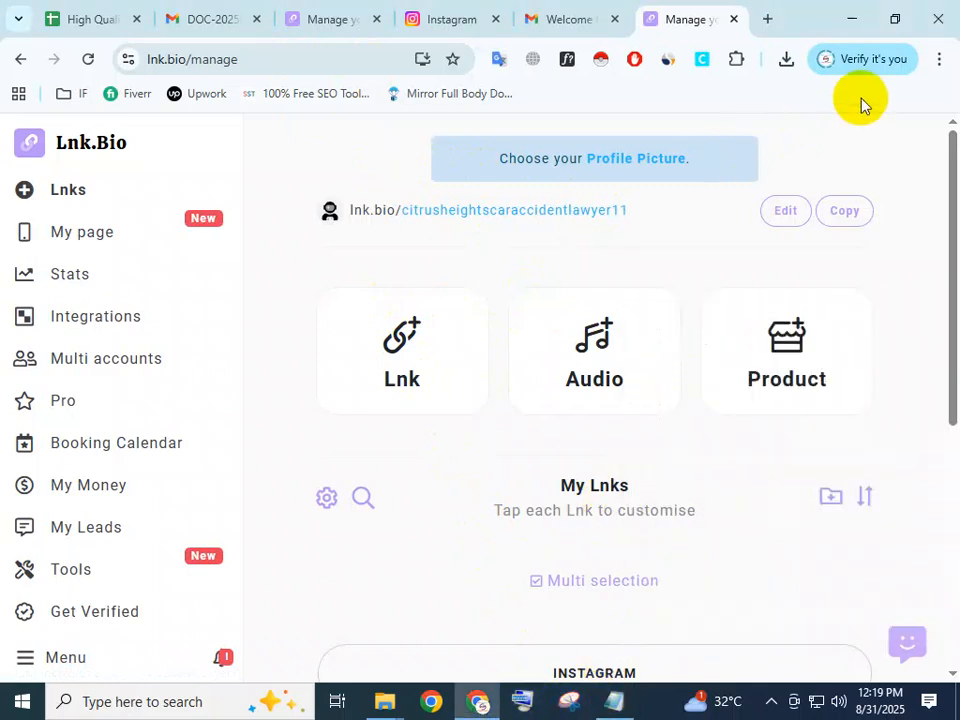
pyautogui.click(735, 20)
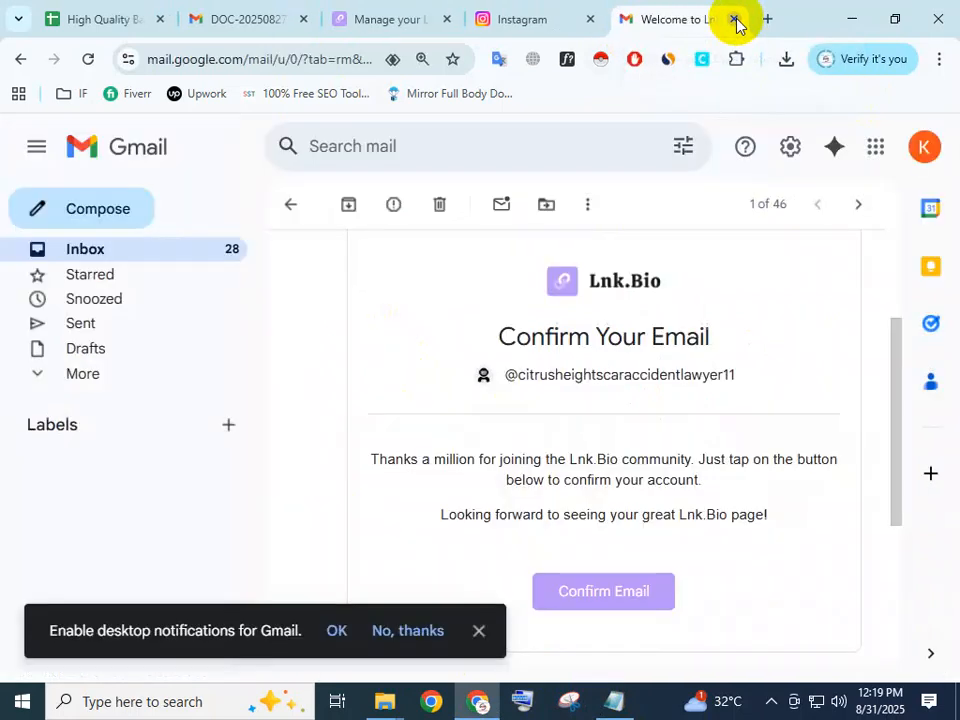
pyautogui.click(731, 20)
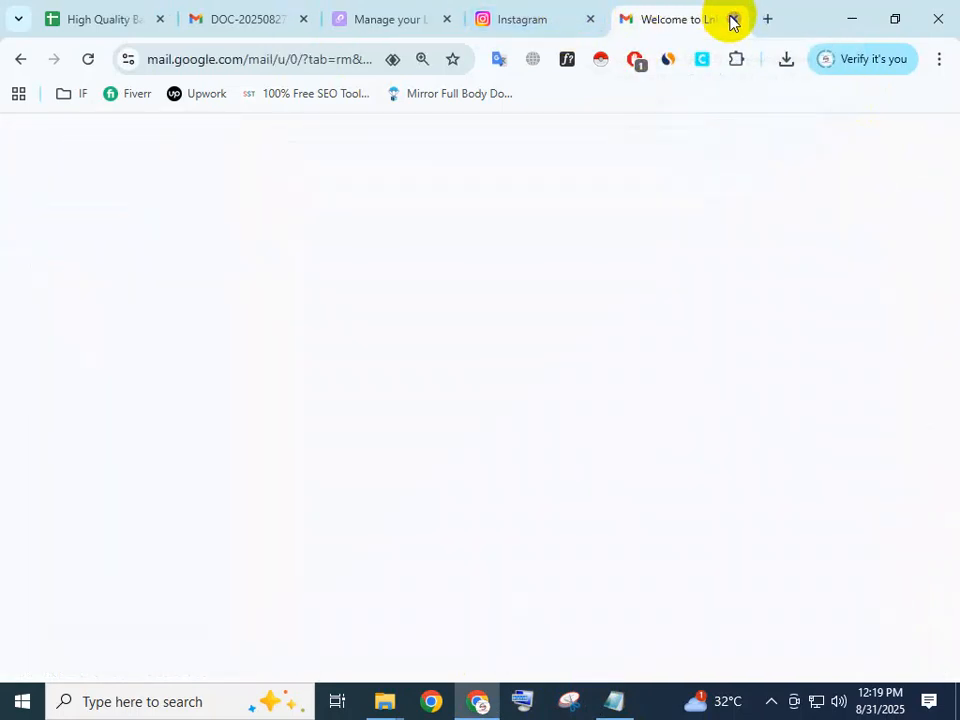
pyautogui.click(731, 20)
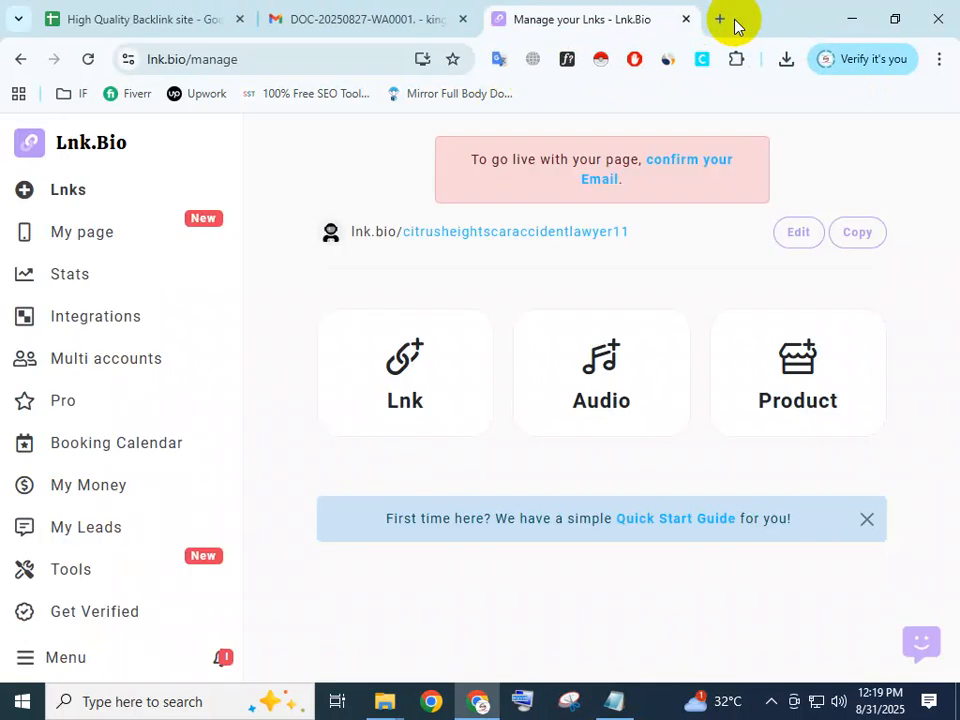
pyautogui.click(186, 14)
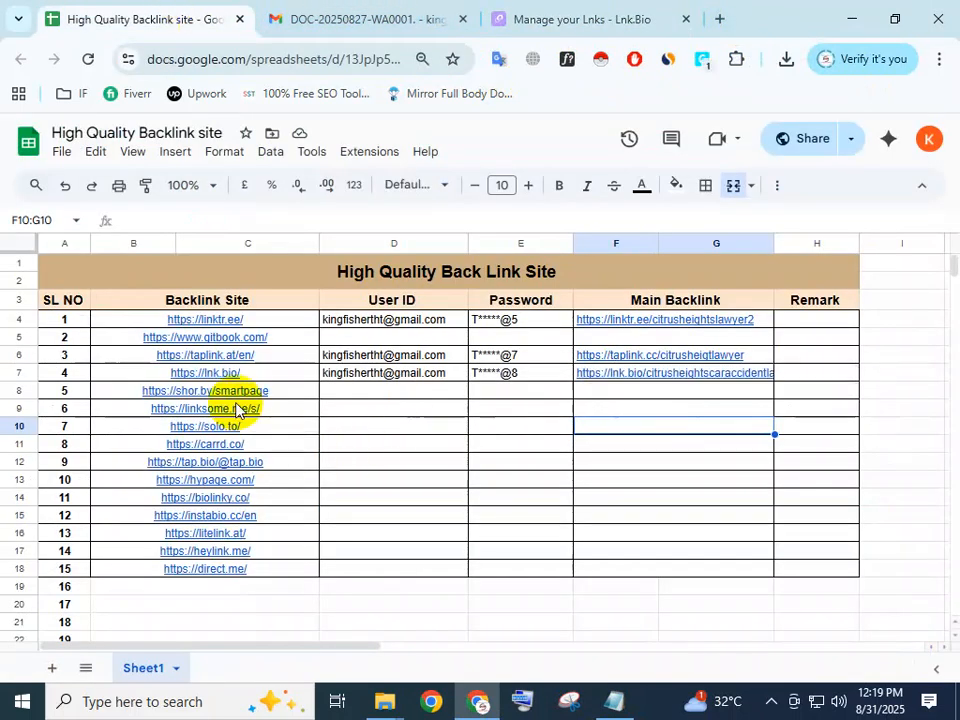
pyautogui.moveTo(251, 402)
pyautogui.click(281, 395)
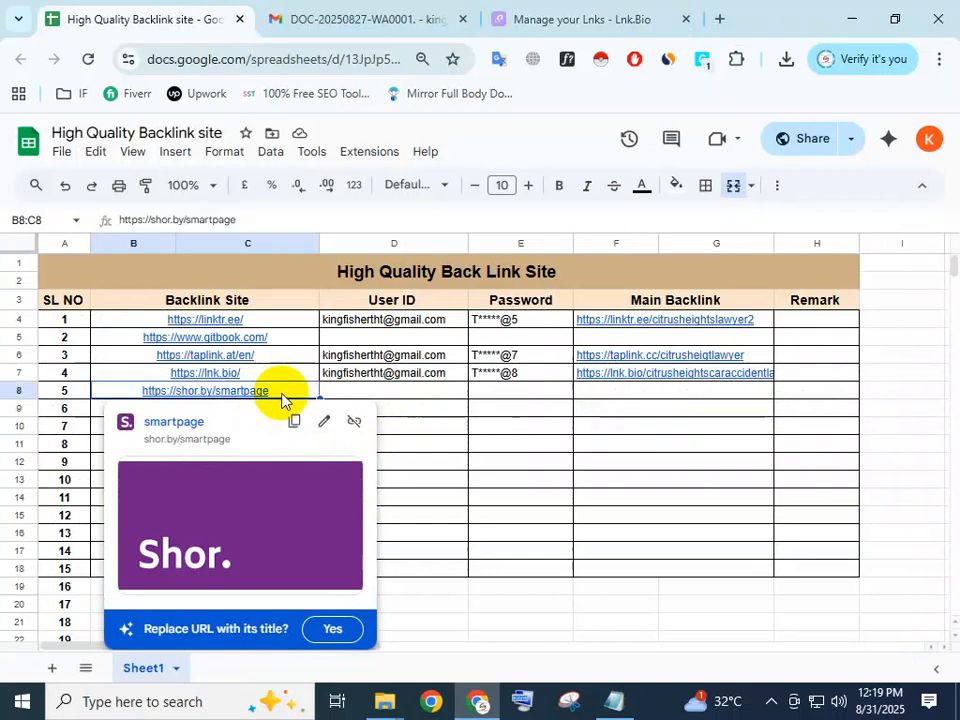
pyautogui.click(291, 424)
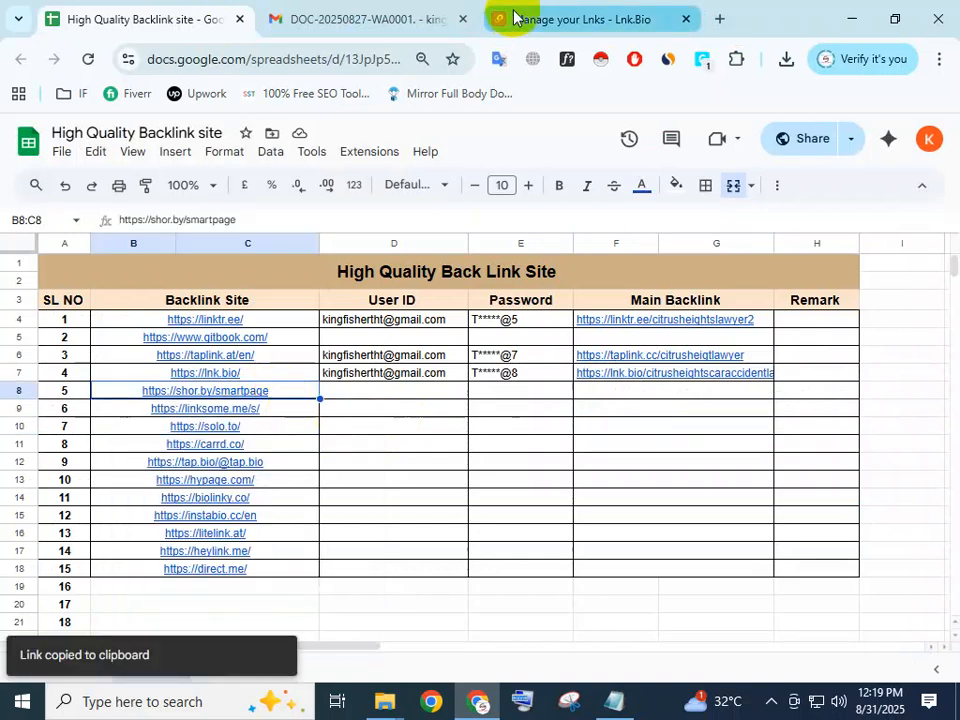
pyautogui.click(721, 18)
pyautogui.click(298, 62)
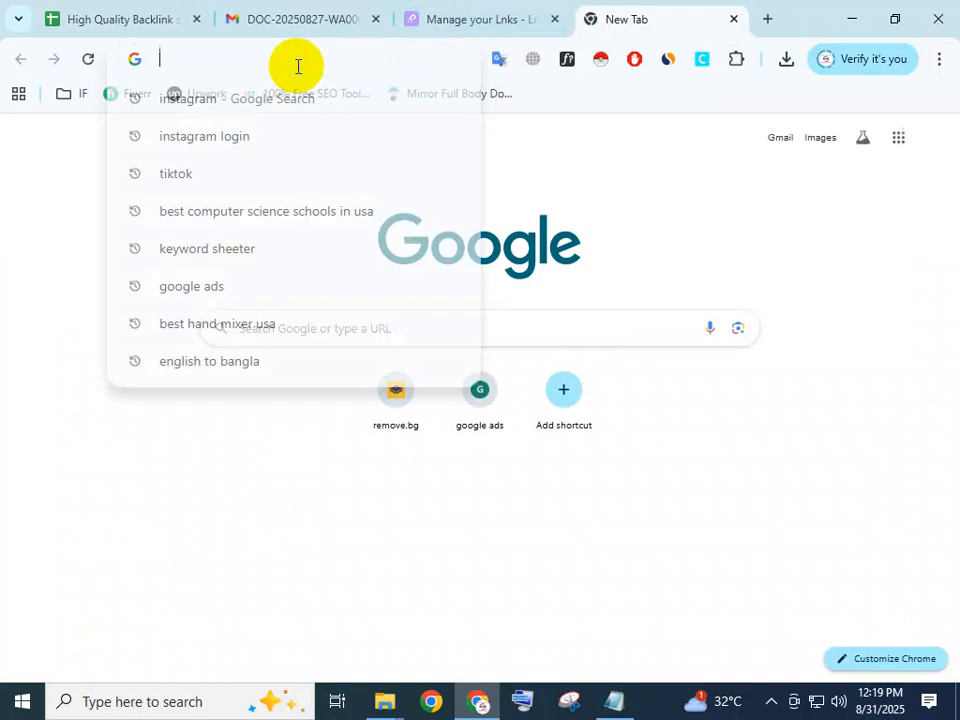
pyautogui.hotkey('ctrl', 'v')
pyautogui.press('Return')
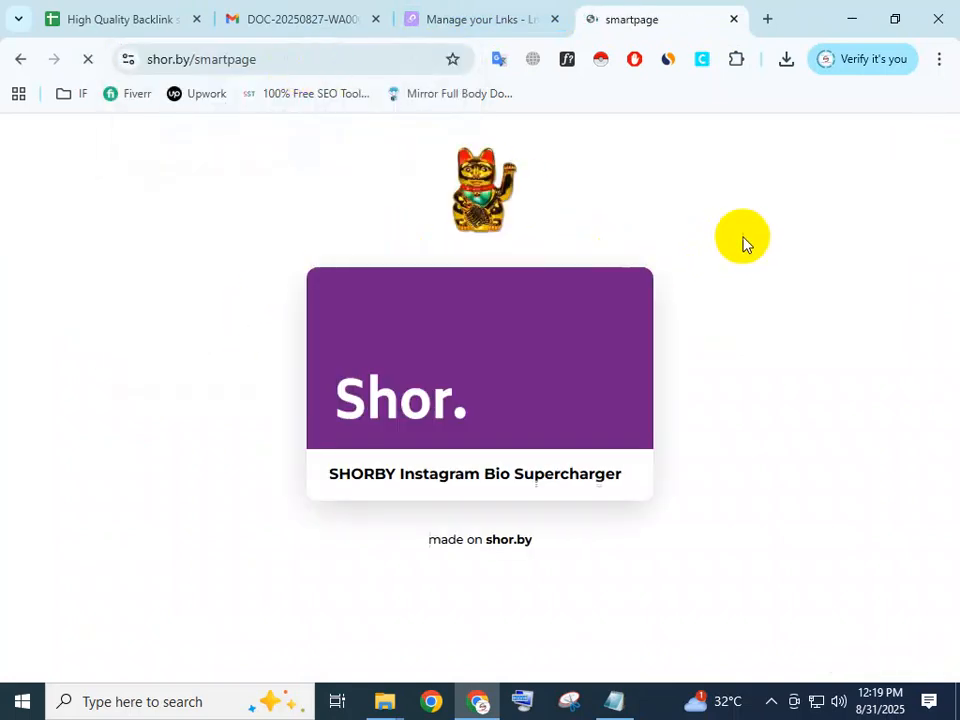
# Shorten the smartpage address and load the Shor.by site to reach its page builder.
pyautogui.click(268, 59)
pyautogui.click(274, 59)
pyautogui.moveTo(316, 59); pyautogui.dragTo(222, 59)
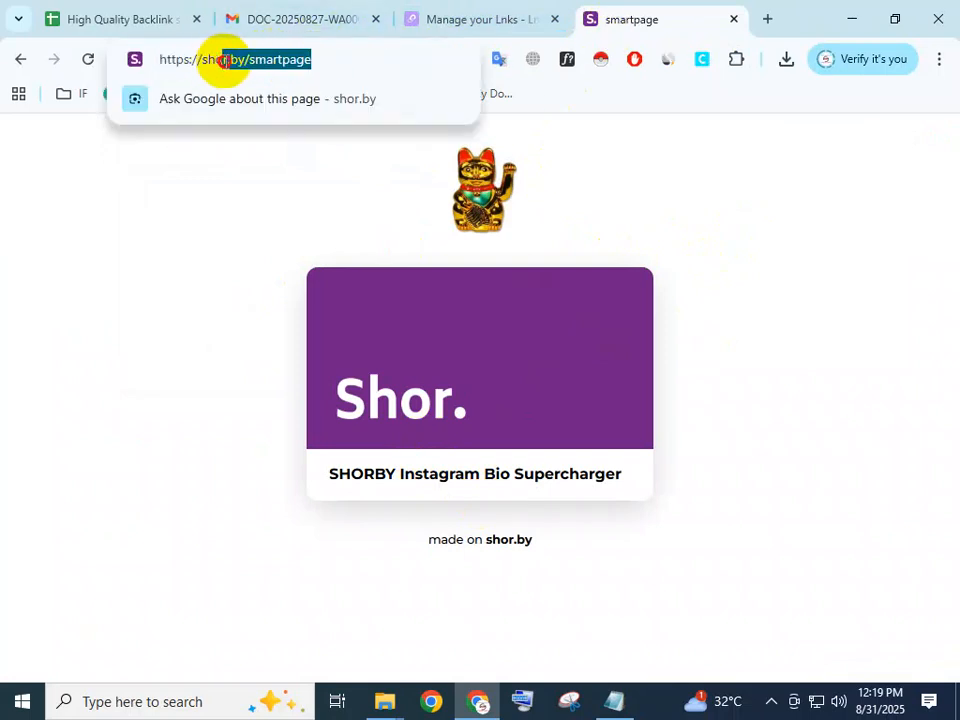
pyautogui.press('BackSpace')
pyautogui.press('Return')
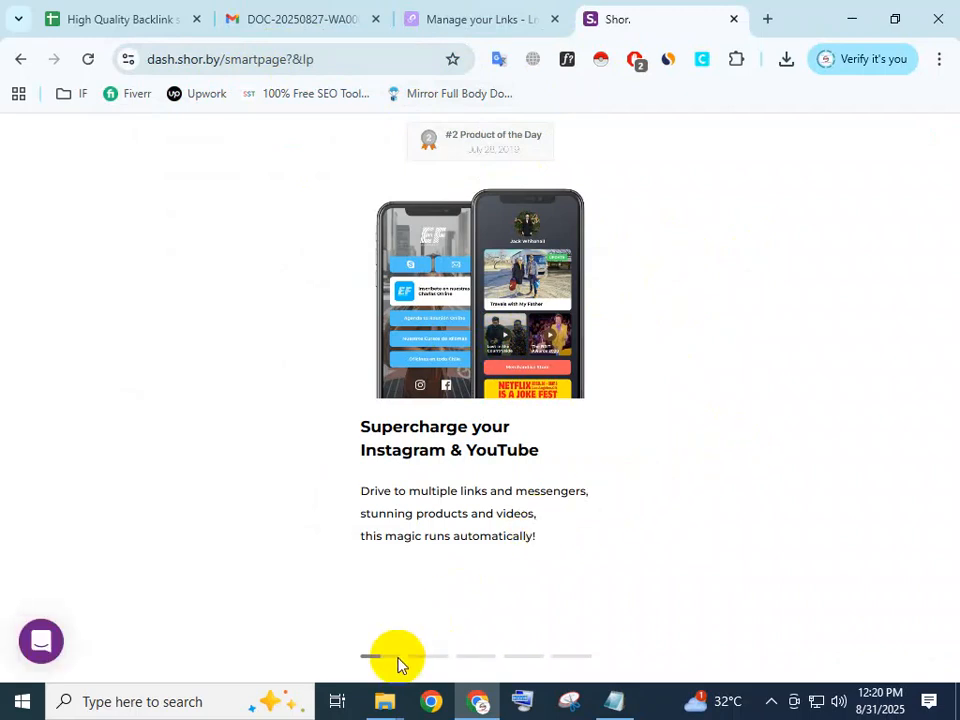
# Advance through the Shor.by introduction slides to the blank smart page editor.
pyautogui.click(429, 663)
pyautogui.click(449, 662)
pyautogui.click(485, 661)
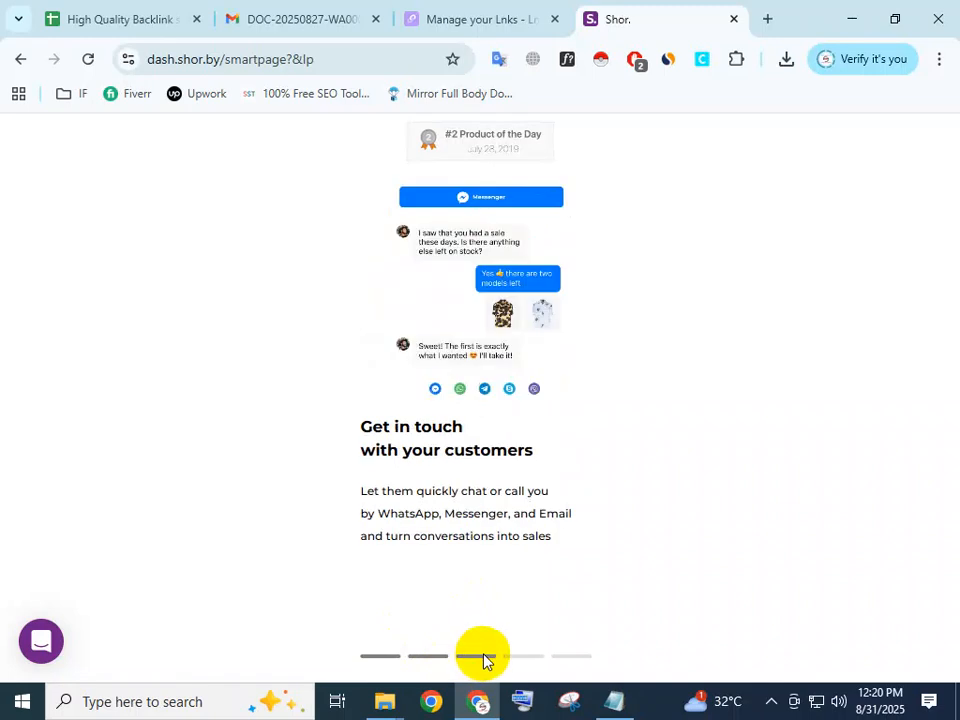
pyautogui.click(518, 660)
pyautogui.click(571, 660)
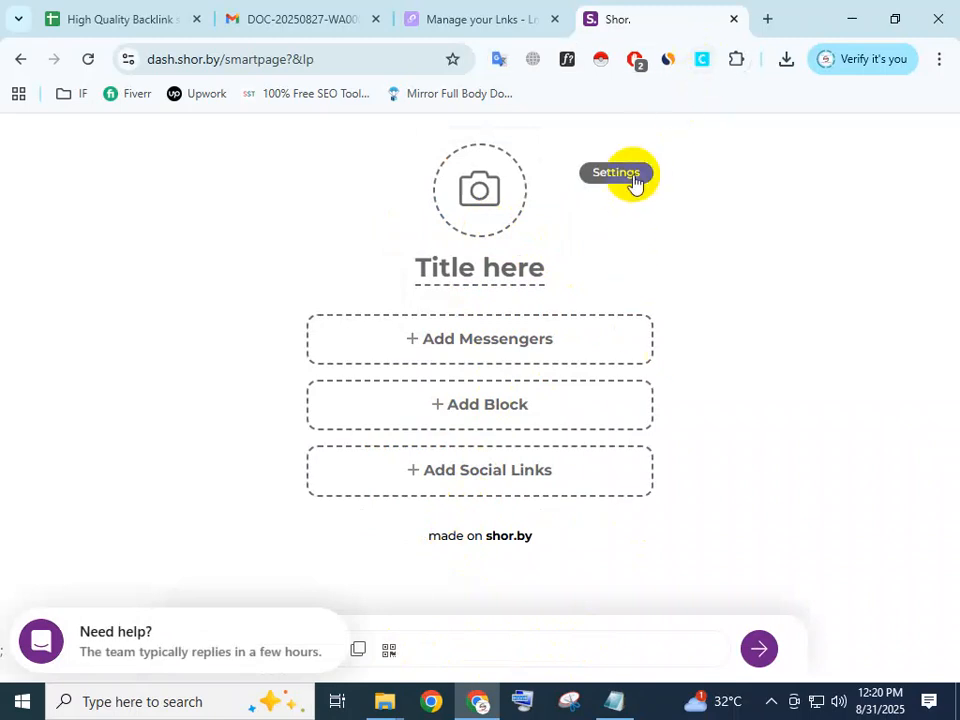
# Upload the Lawer image from the BUyer folder as the smart page's profile picture.
pyautogui.click(480, 237)
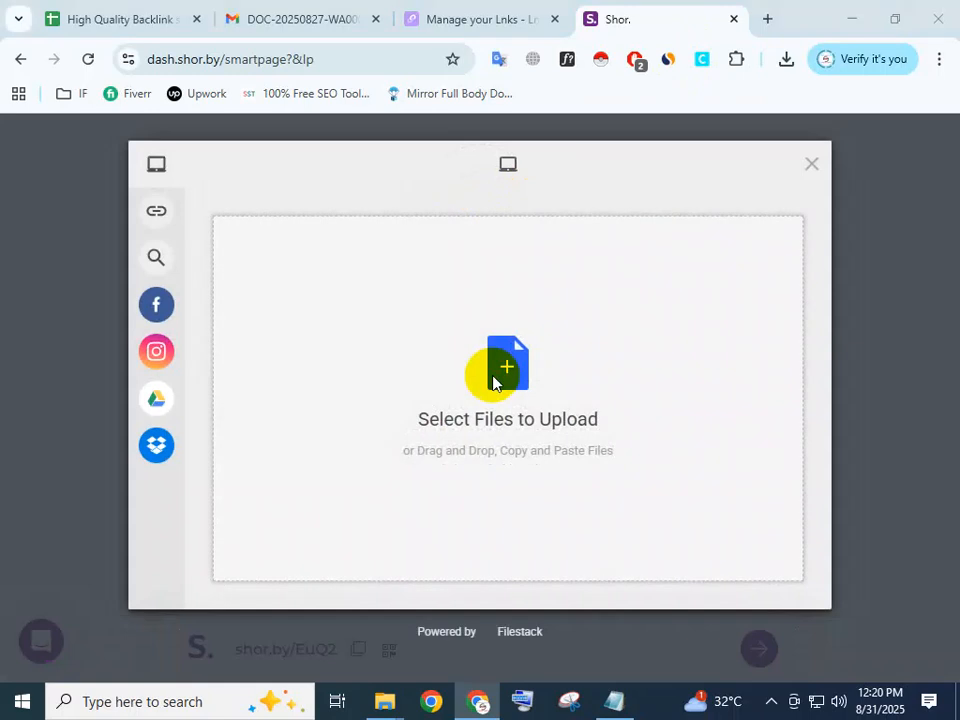
pyautogui.click(380, 388)
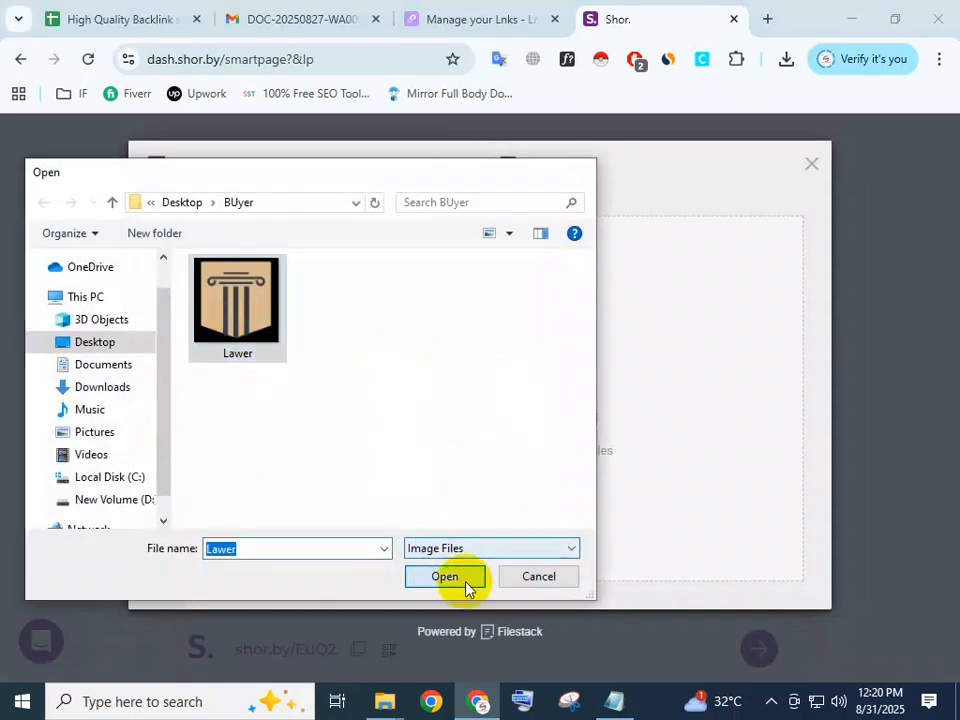
pyautogui.click(462, 580)
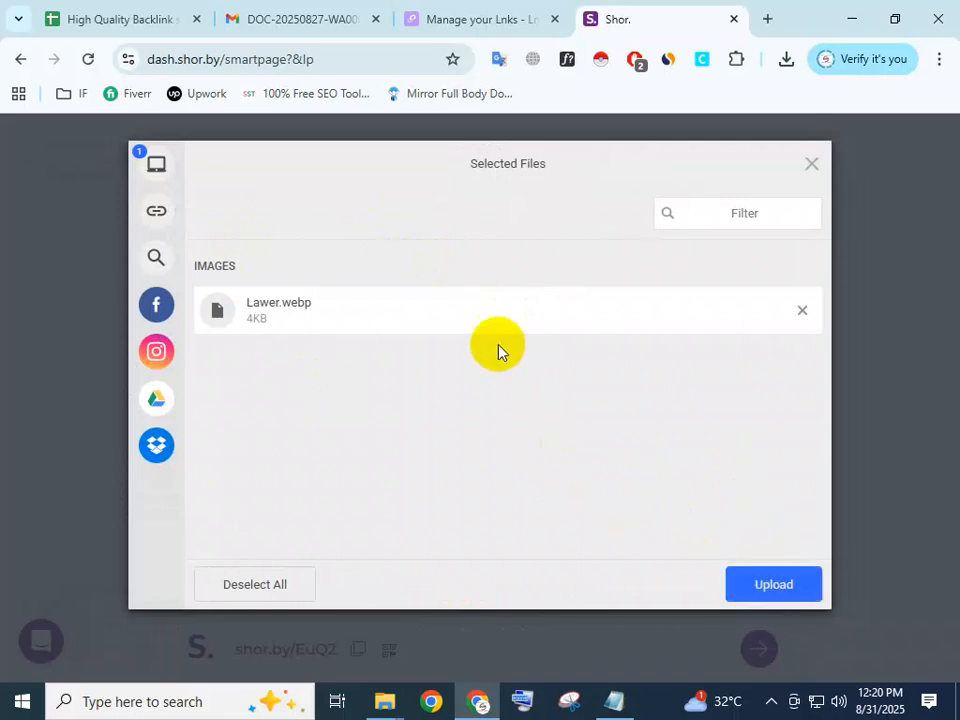
pyautogui.click(773, 590)
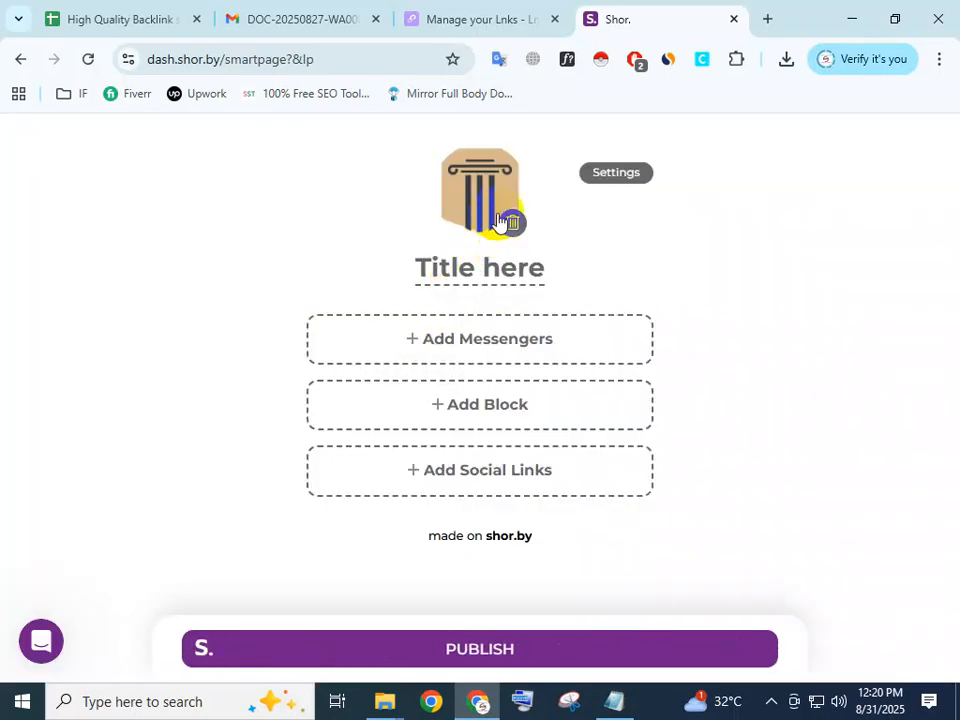
# Fill the smart page title with the website's domain name citrusheightscaraccidentlawyer, copied from the notes file.
pyautogui.click(475, 283)
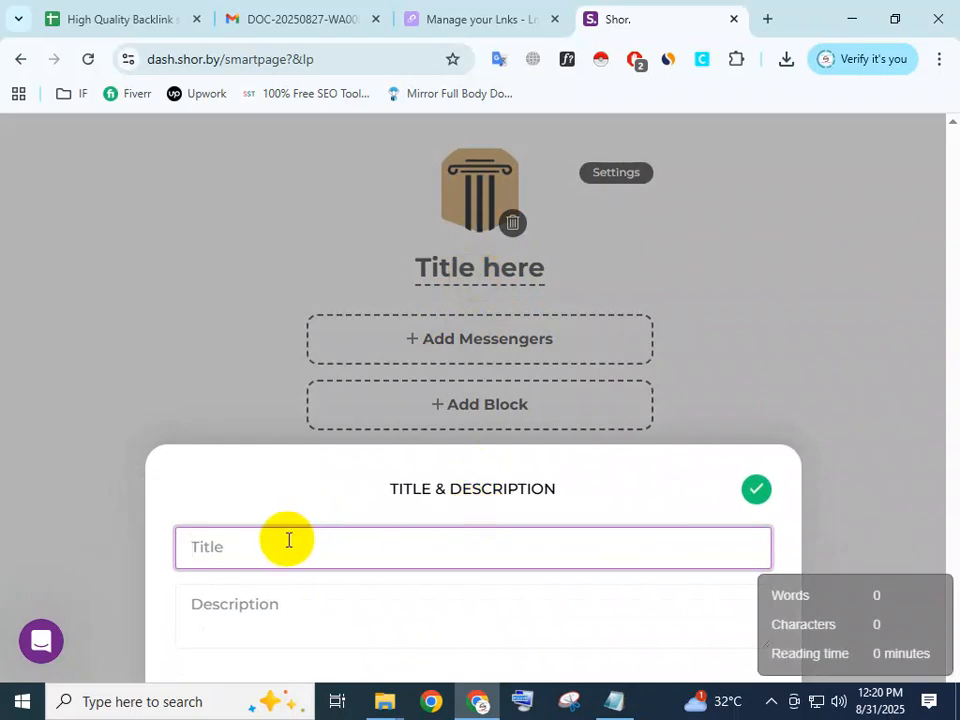
pyautogui.click(614, 700)
pyautogui.scroll(-3, 760, 422)
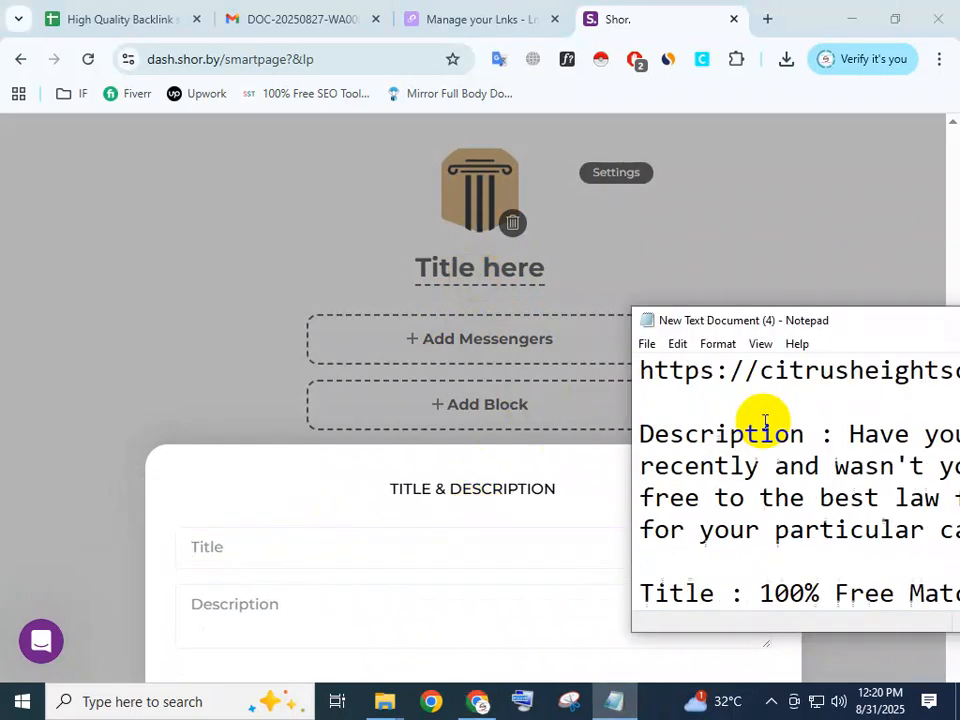
pyautogui.scroll(1, 765, 421)
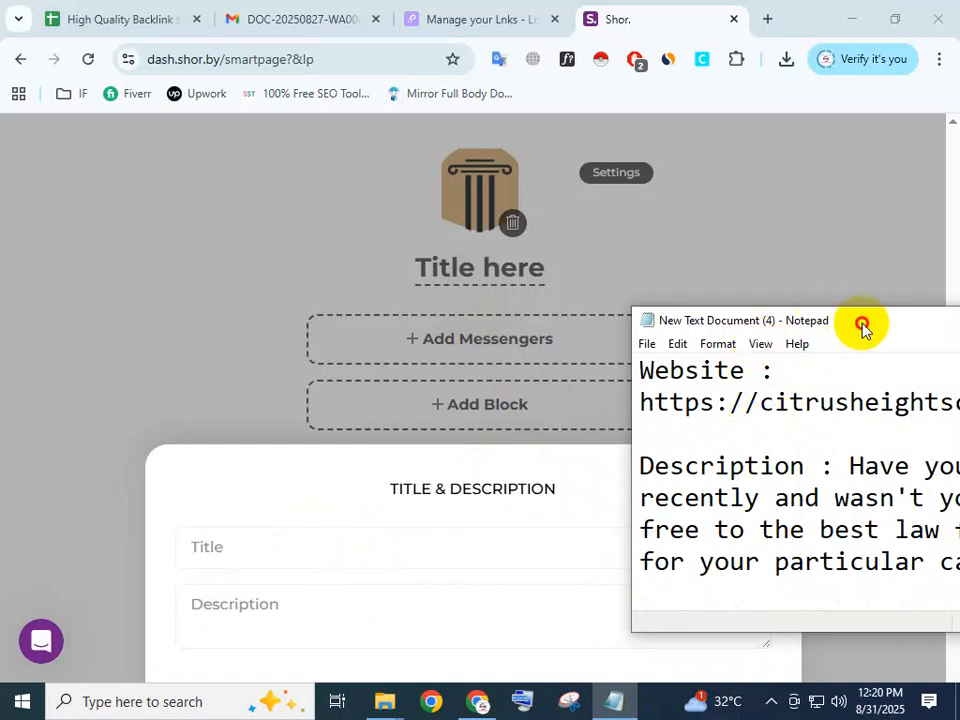
pyautogui.moveTo(859, 326); pyautogui.dragTo(615, 214)
pyautogui.click(598, 290)
pyautogui.moveTo(510, 290); pyautogui.dragTo(955, 291)
pyautogui.rightClick(896, 278)
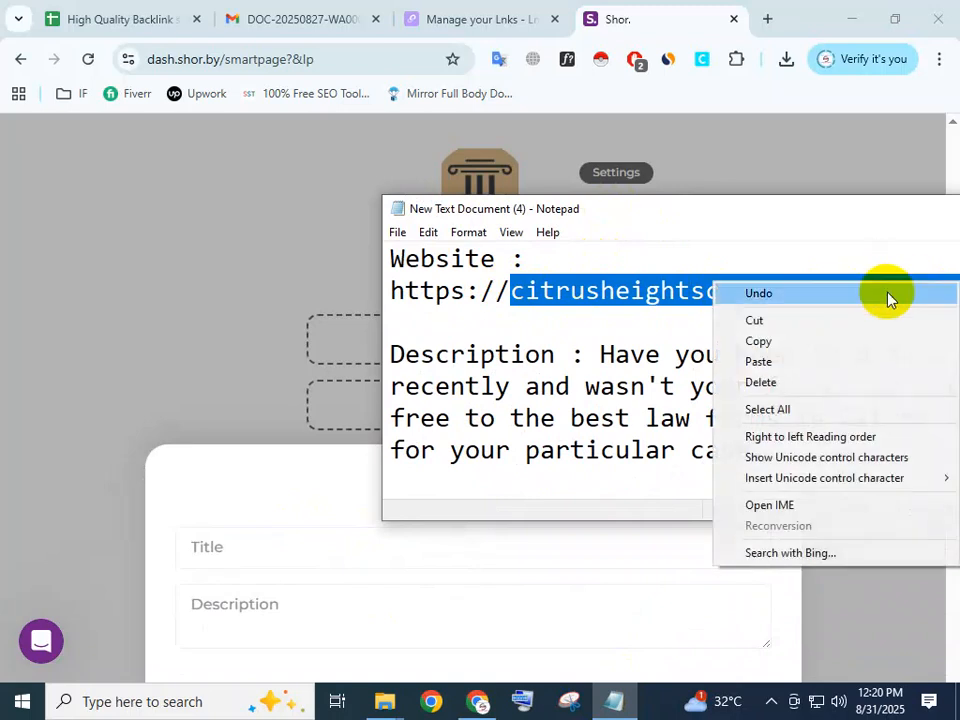
pyautogui.click(872, 339)
pyautogui.click(257, 545)
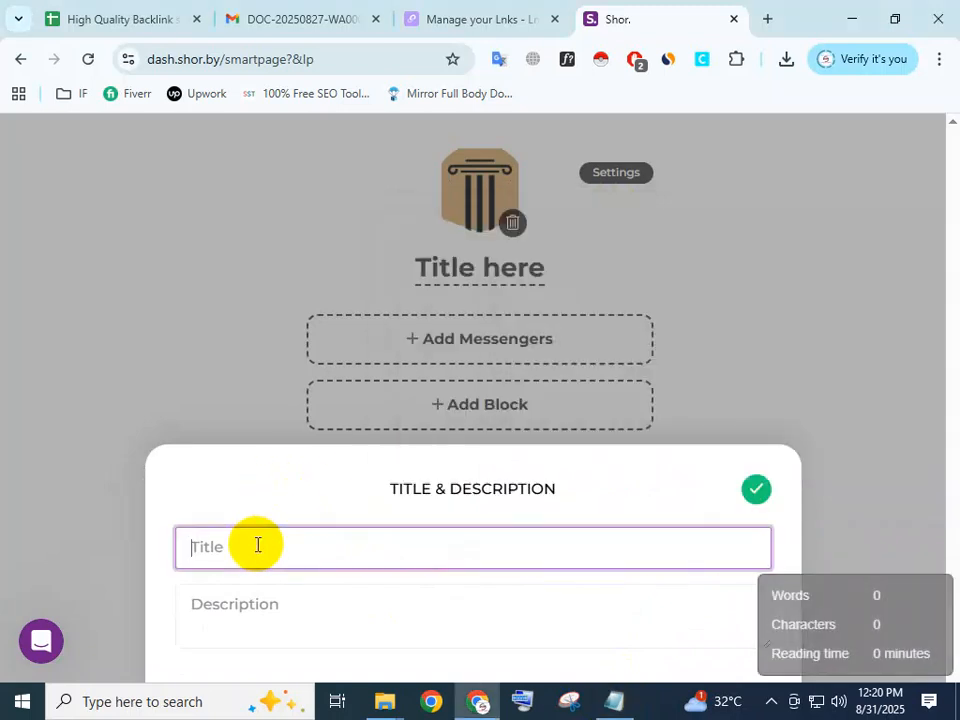
pyautogui.hotkey('ctrl', 'v')
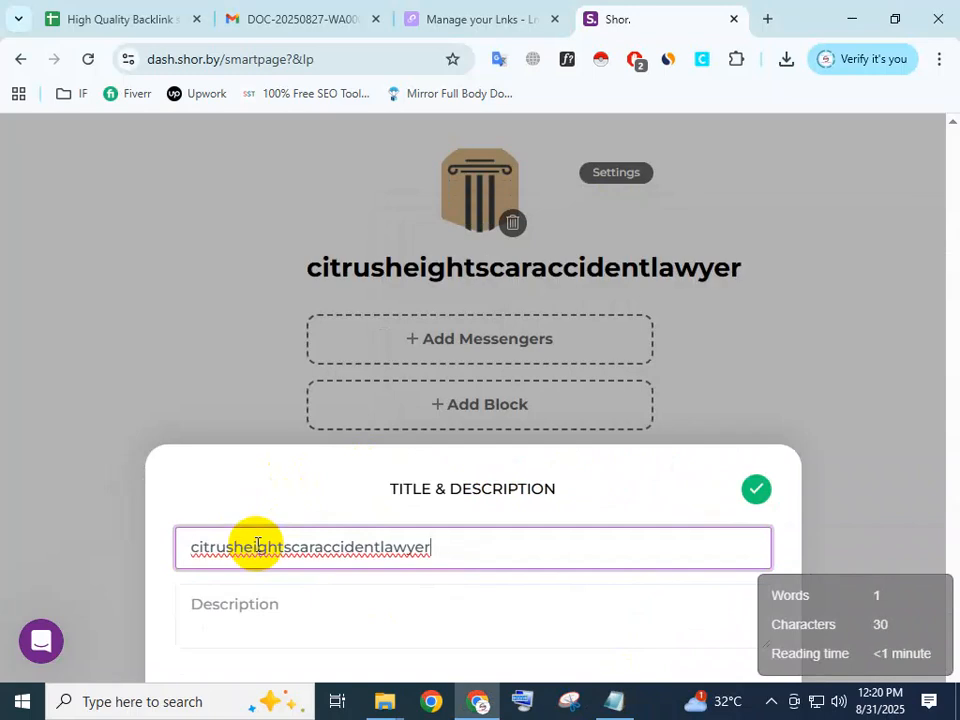
# Split and capitalize the smart page title so it reads Citrus Heights Car Accident Lawyer.
pyautogui.click(198, 546)
pyautogui.press('BackSpace')
pyautogui.write('C')
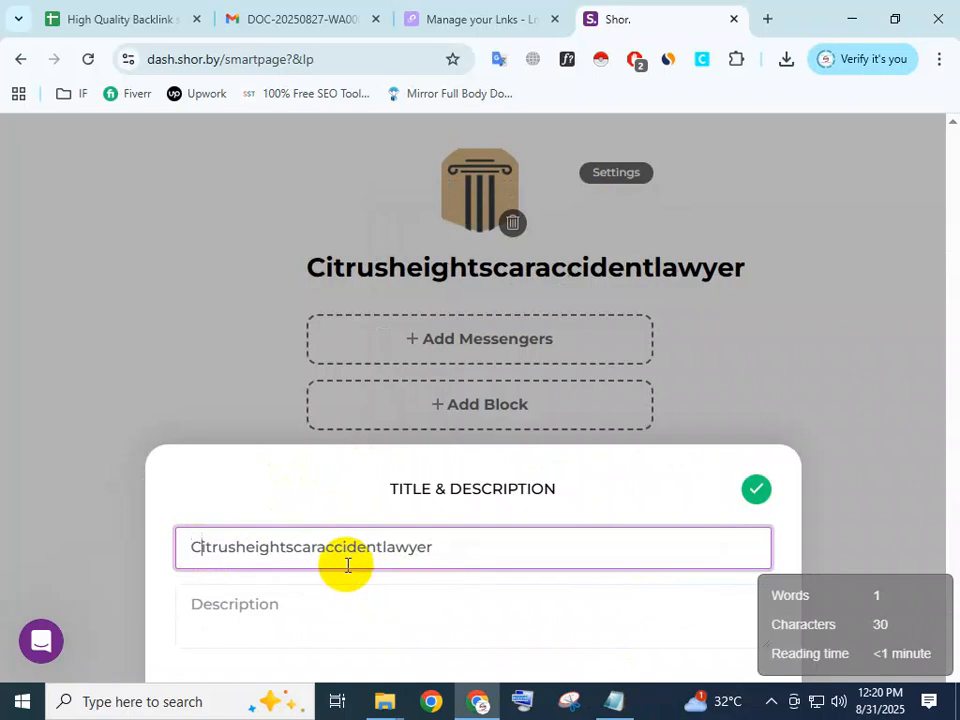
pyautogui.click(237, 547)
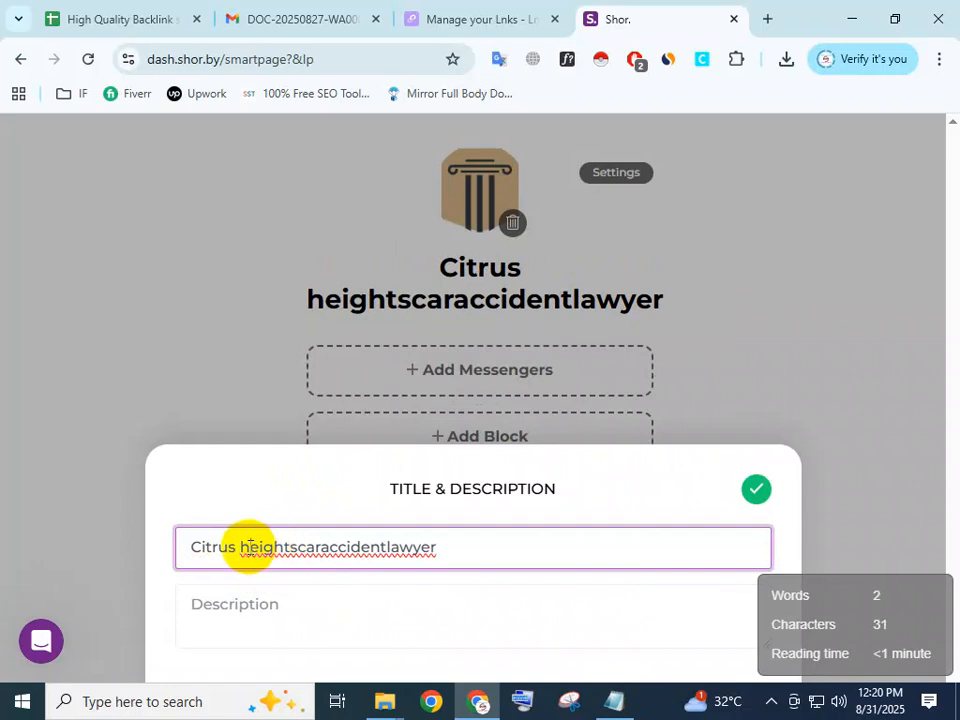
pyautogui.press('Delete')
pyautogui.write('H')
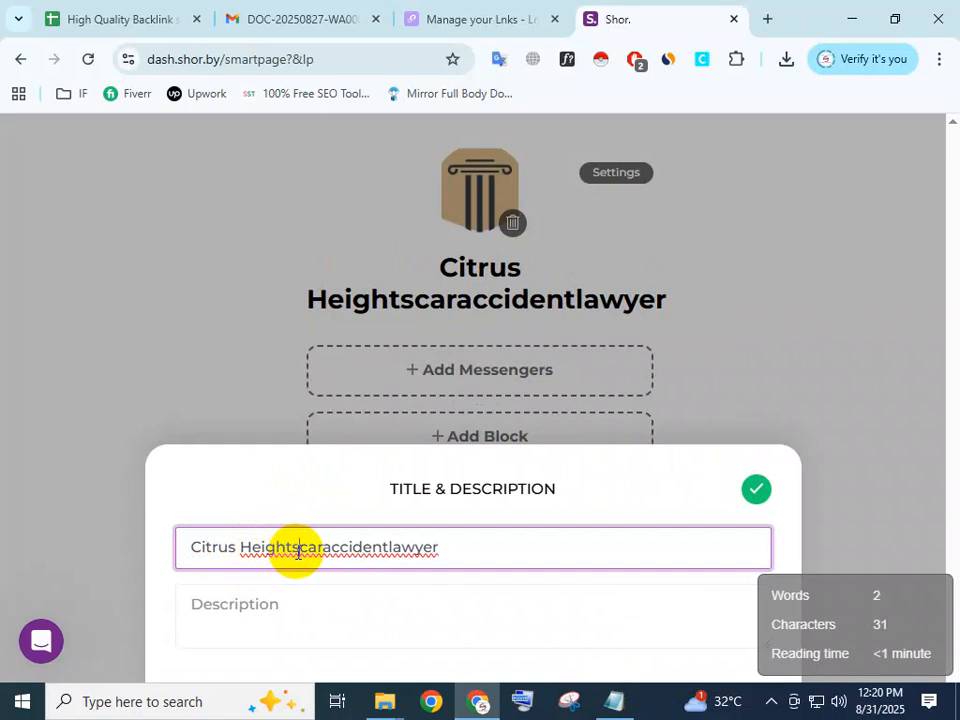
pyautogui.click(298, 548)
pyautogui.press('Delete')
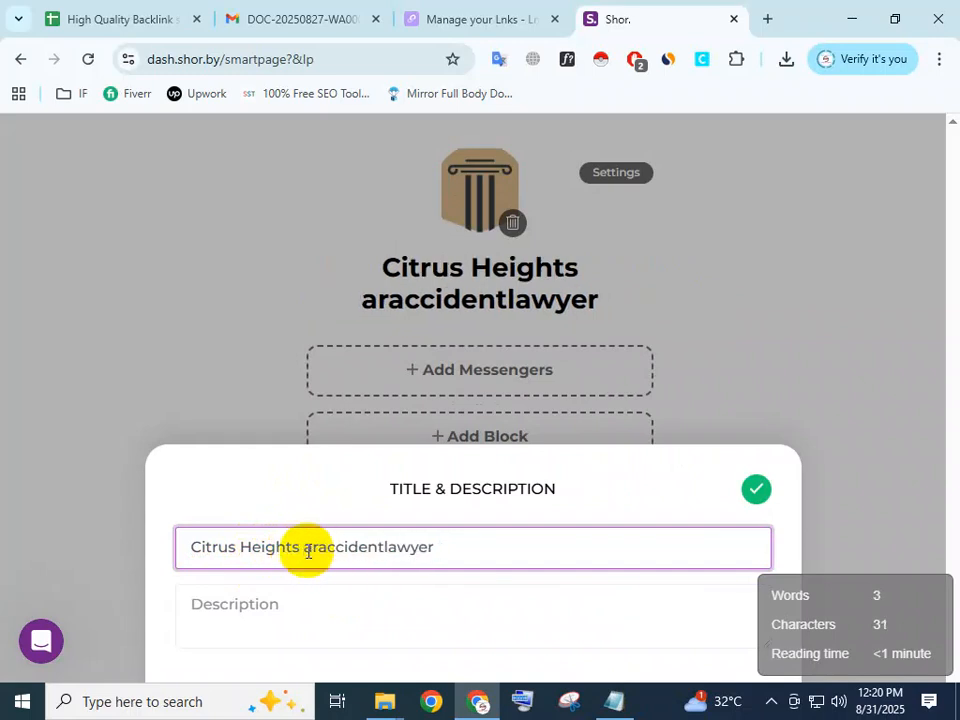
pyautogui.write('C')
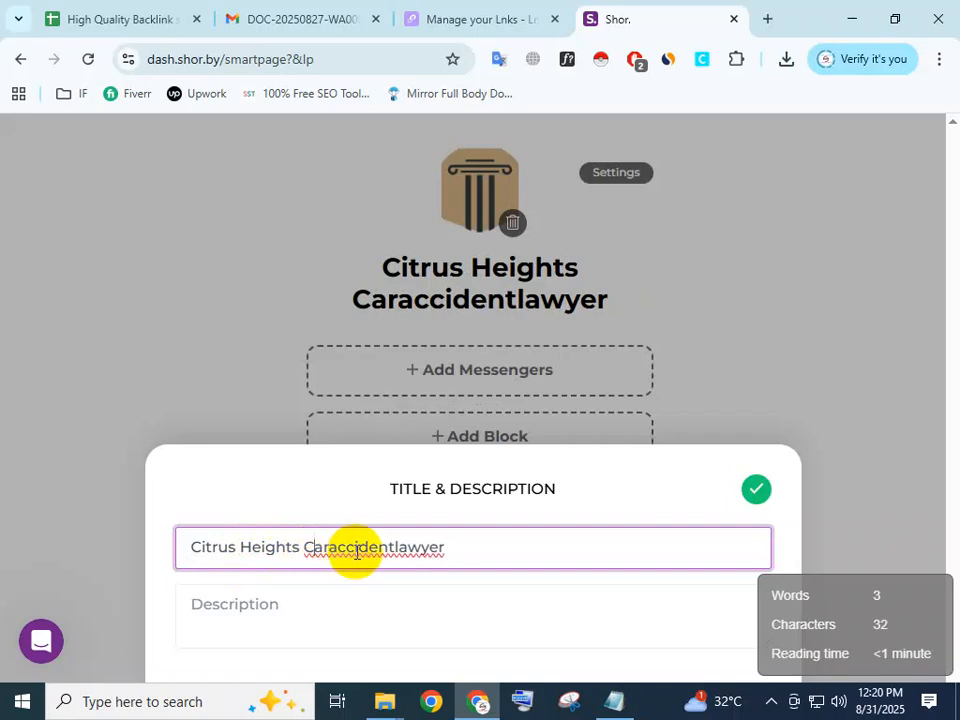
pyautogui.click(331, 548)
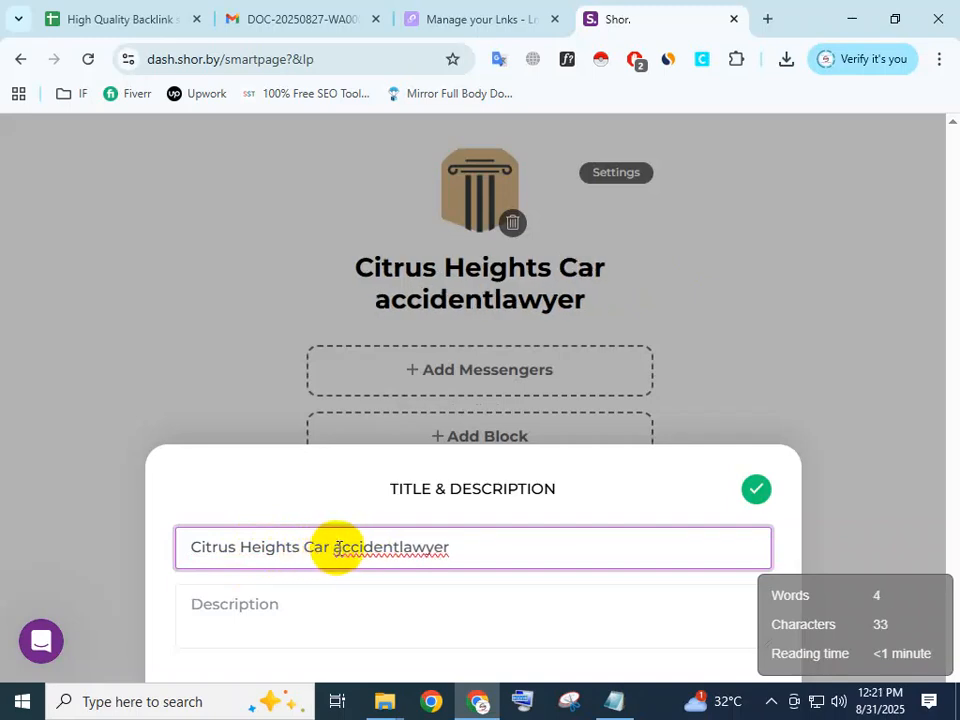
pyautogui.press('Delete')
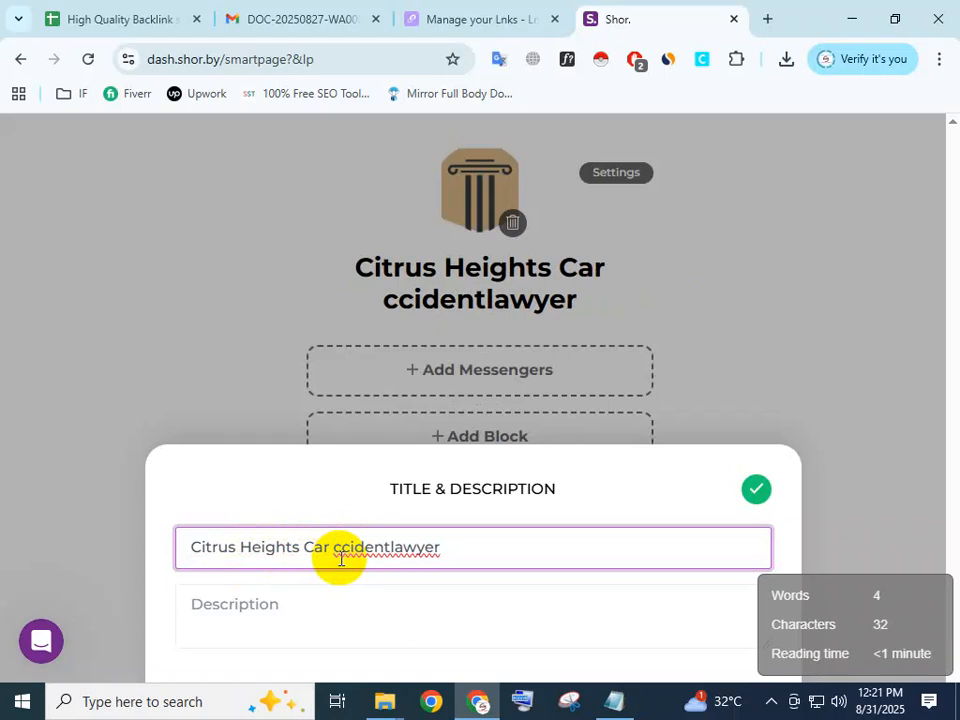
pyautogui.write('A')
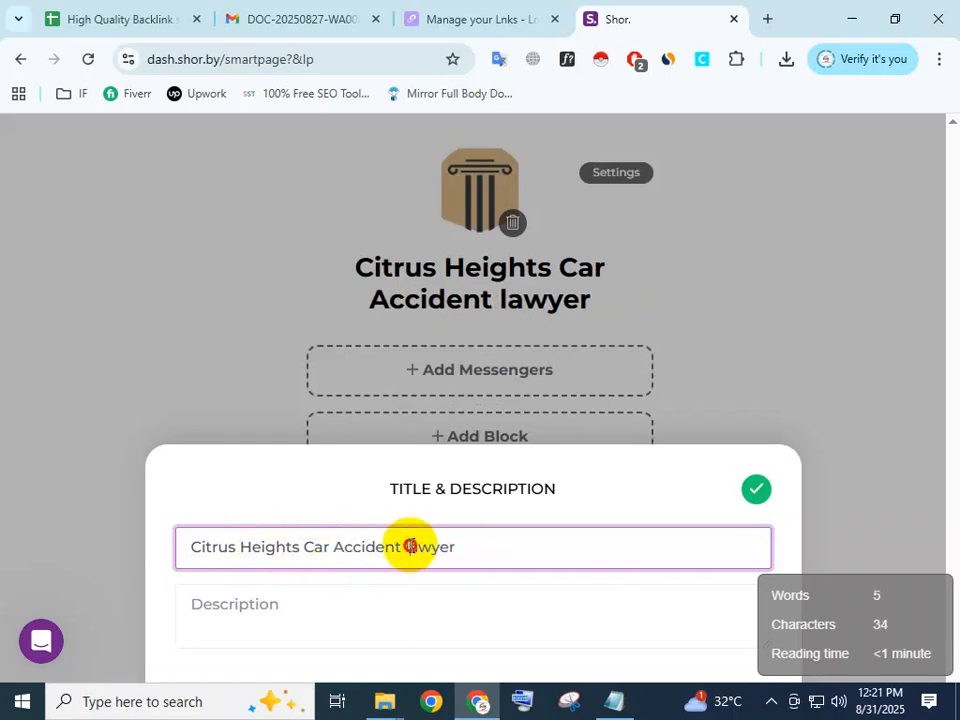
pyautogui.press('Delete')
pyautogui.write('L')
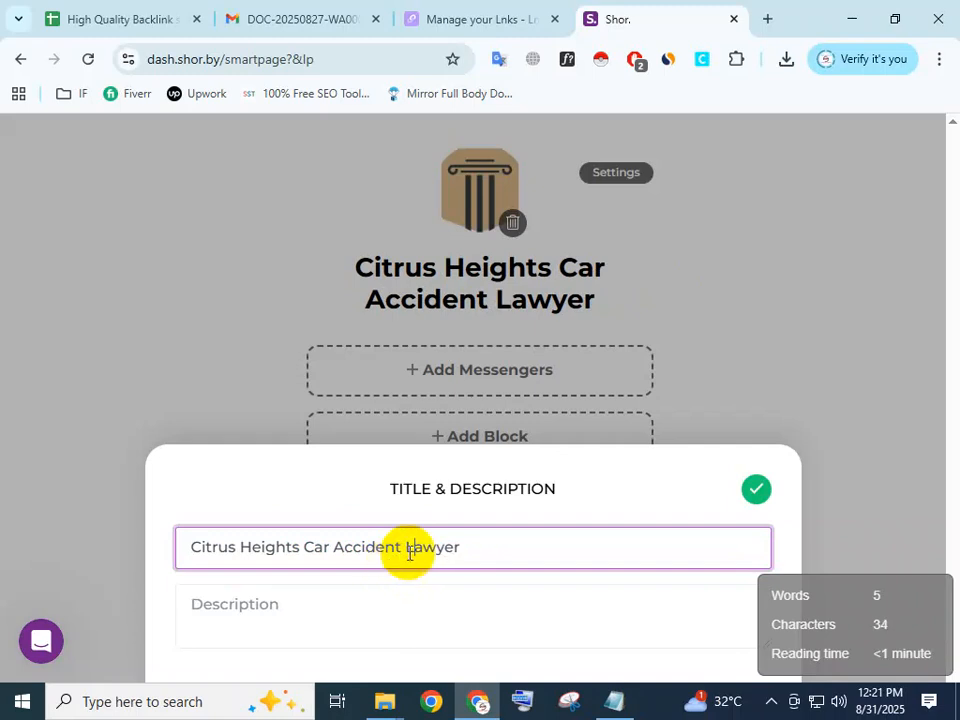
pyautogui.click(499, 543)
# Copy the auto accident description from the notes into the smart page description and save the title and description.
pyautogui.click(283, 609)
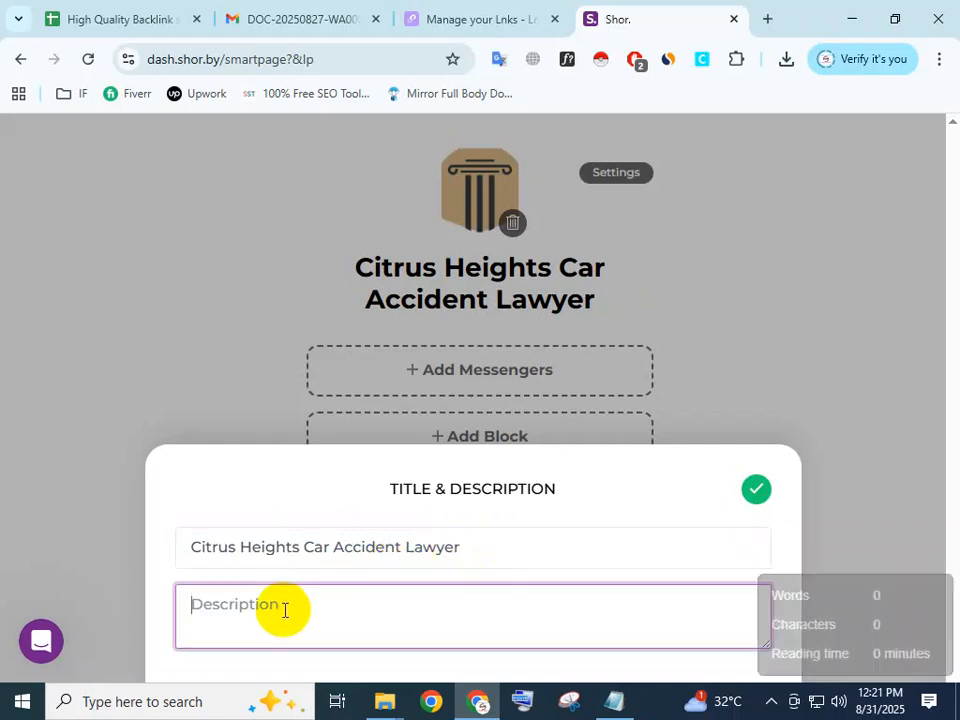
pyautogui.click(612, 706)
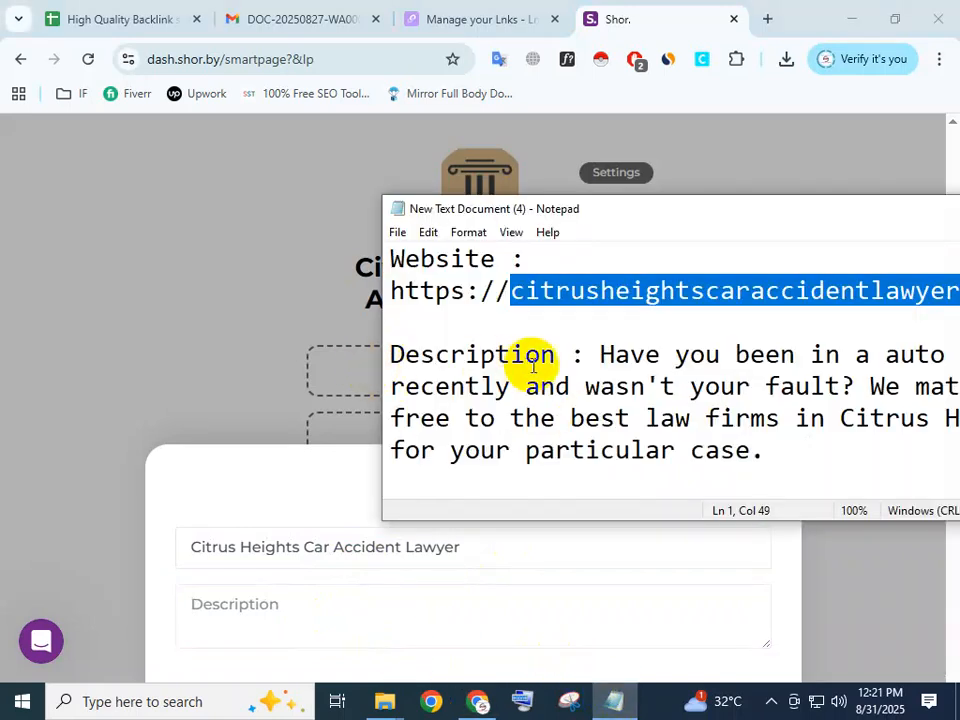
pyautogui.moveTo(602, 358); pyautogui.dragTo(787, 455)
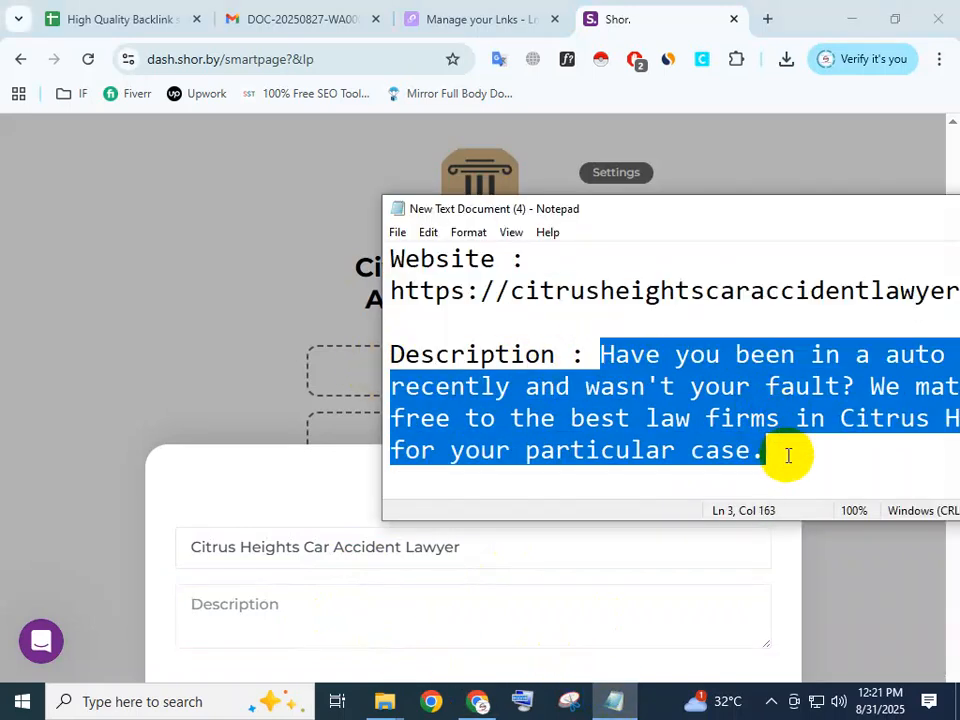
pyautogui.hotkey('ctrl', 'c')
pyautogui.click(229, 612)
pyautogui.hotkey('ctrl', 'v')
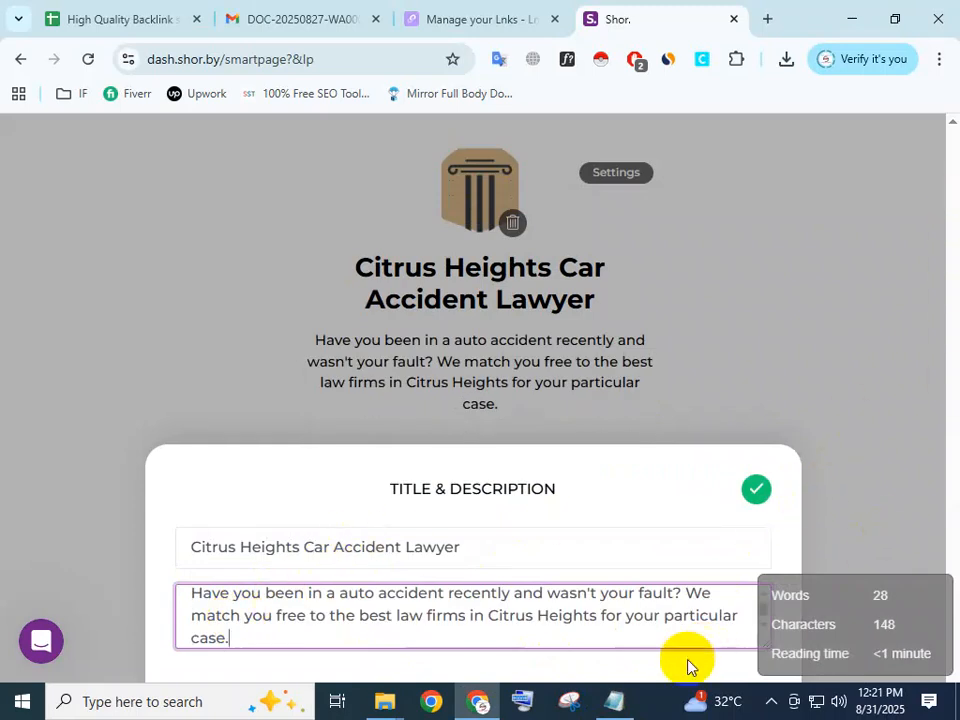
pyautogui.click(754, 491)
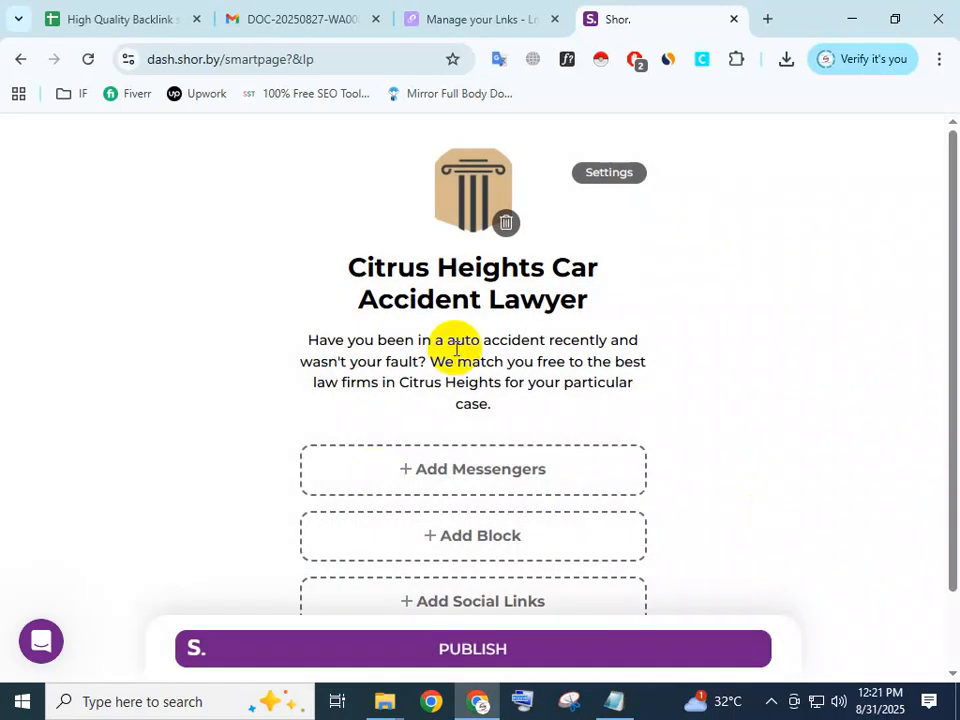
# Review the smart page's messenger contact fields and the available block types.
pyautogui.click(444, 478)
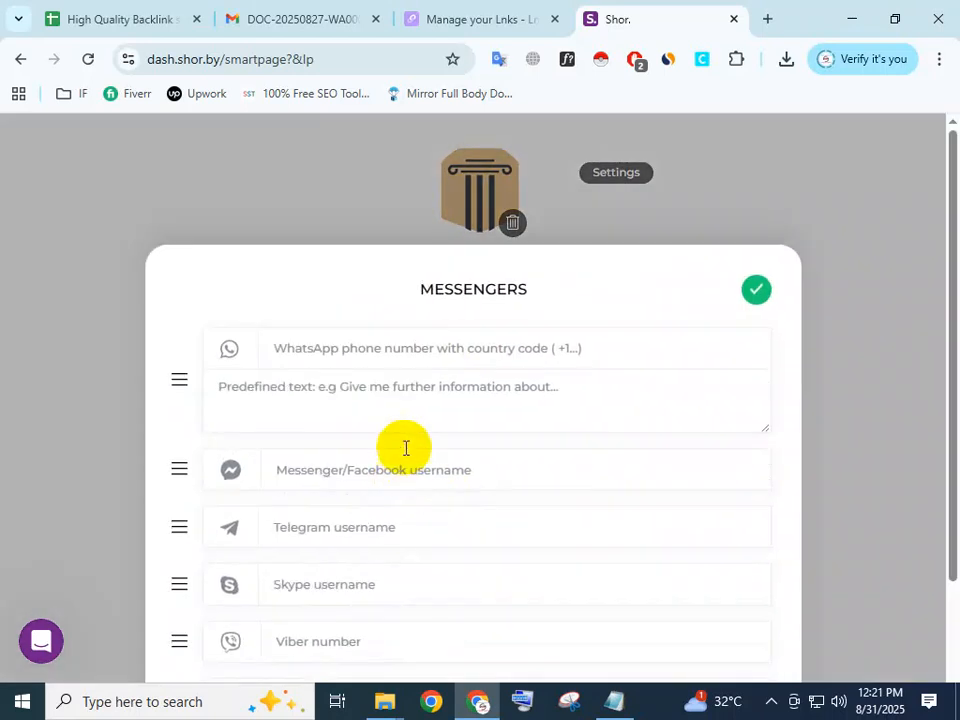
pyautogui.scroll(-2, 470, 408)
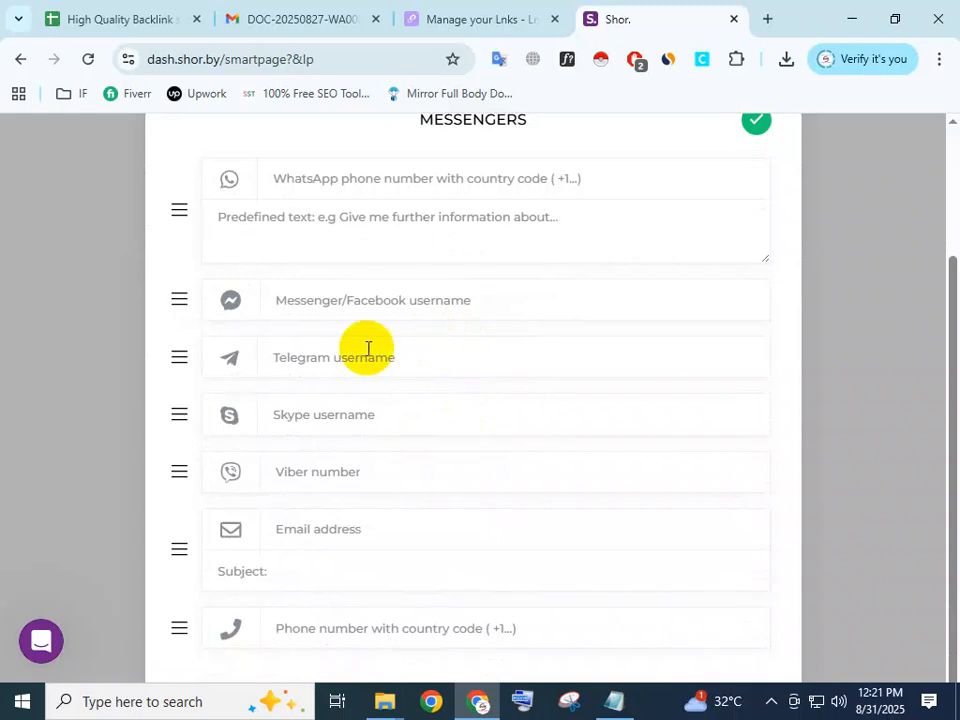
pyautogui.scroll(2, 356, 538)
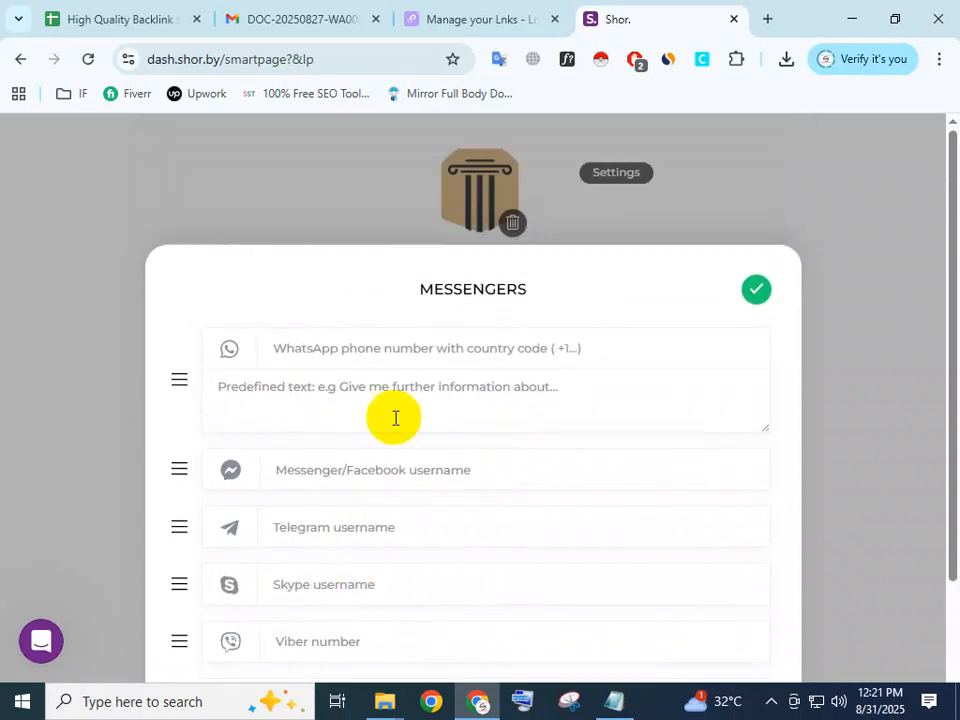
pyautogui.click(746, 292)
pyautogui.scroll(-1, 420, 540)
pyautogui.click(484, 444)
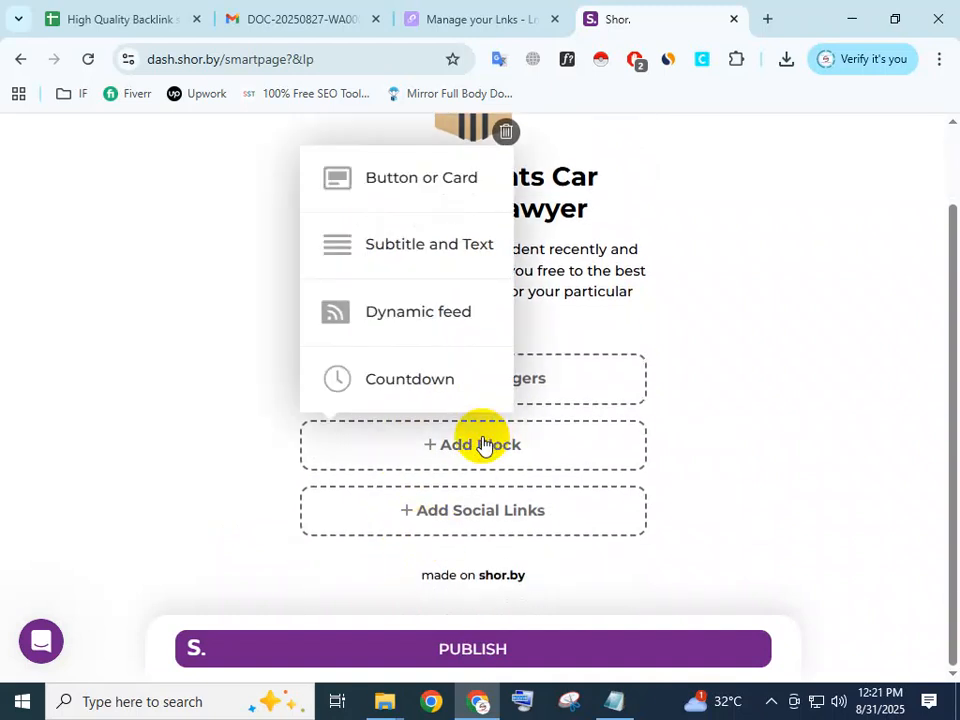
# Open the smart page's social links and fill the Facebook entry with the profile URL copied from the notes.
pyautogui.click(474, 514)
pyautogui.scroll(-3, 395, 378)
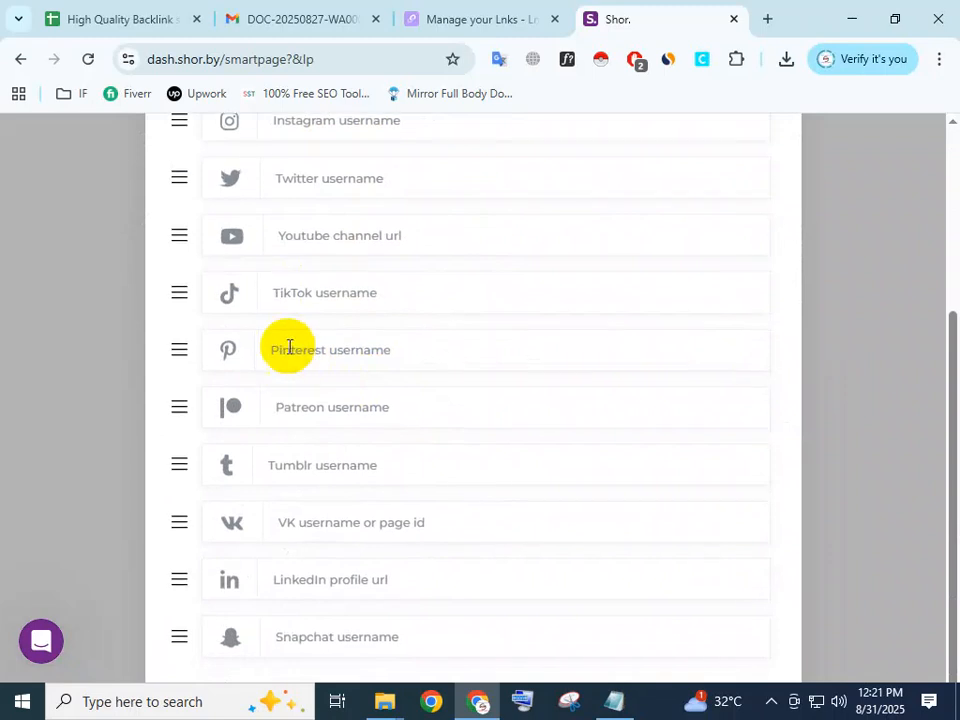
pyautogui.scroll(3, 296, 379)
pyautogui.click(476, 360)
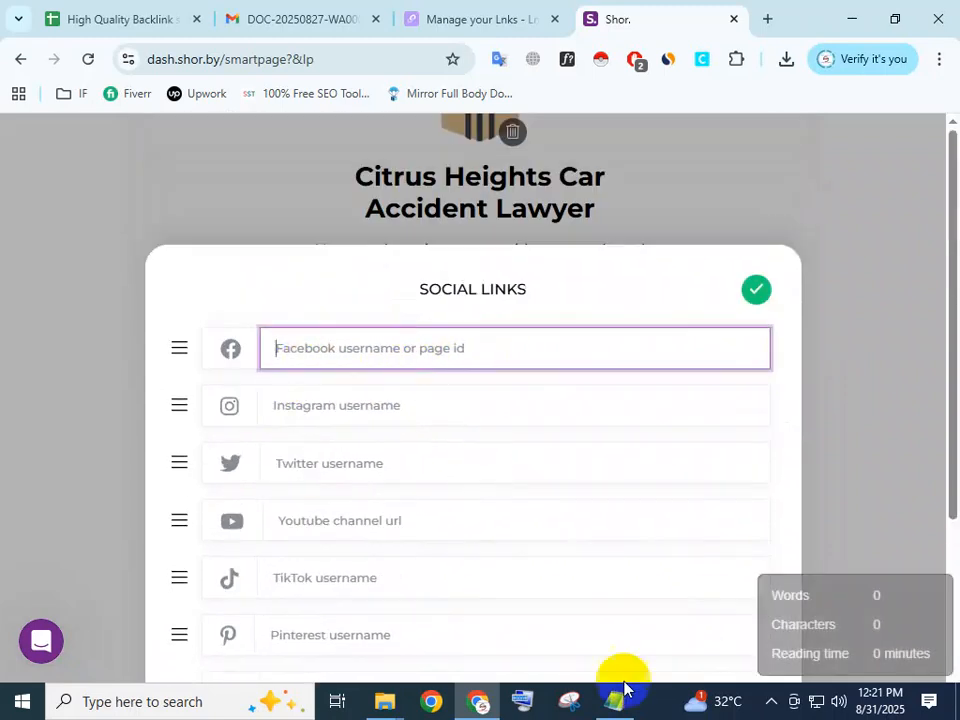
pyautogui.click(614, 700)
pyautogui.click(537, 385)
pyautogui.scroll(-2, 451, 381)
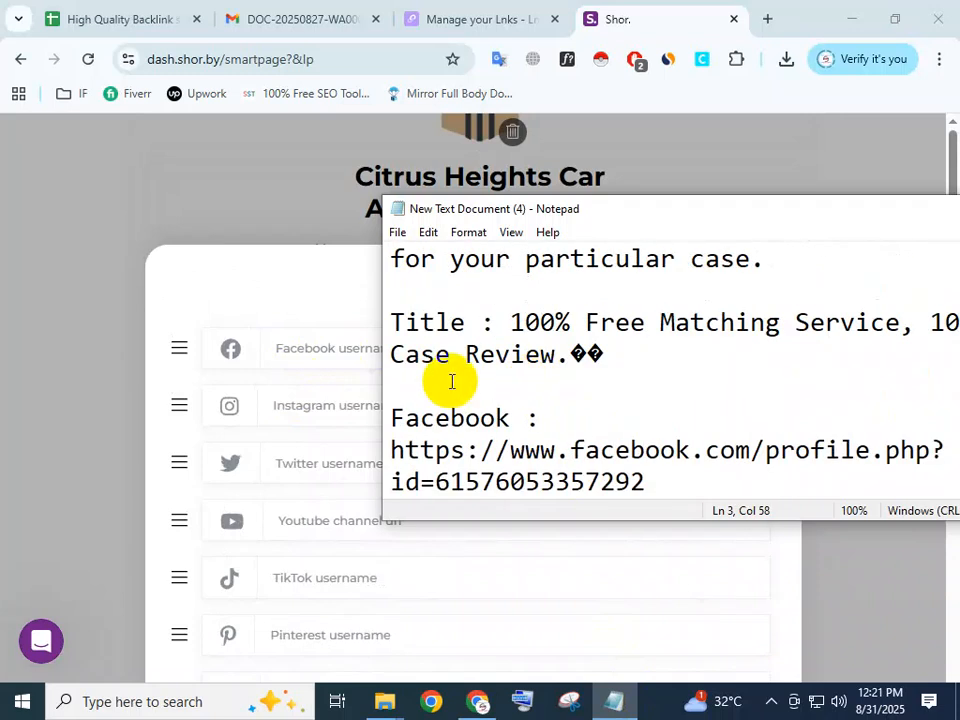
pyautogui.moveTo(392, 449); pyautogui.dragTo(650, 484)
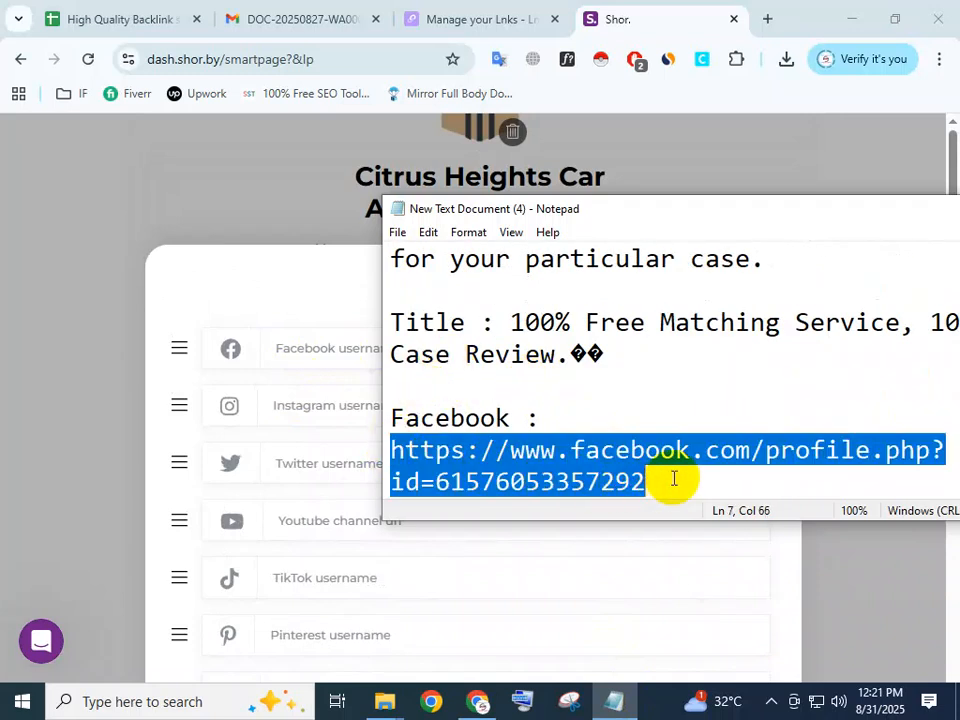
pyautogui.hotkey('ctrl', 'c')
pyautogui.click(366, 356)
pyautogui.hotkey('ctrl', 'v')
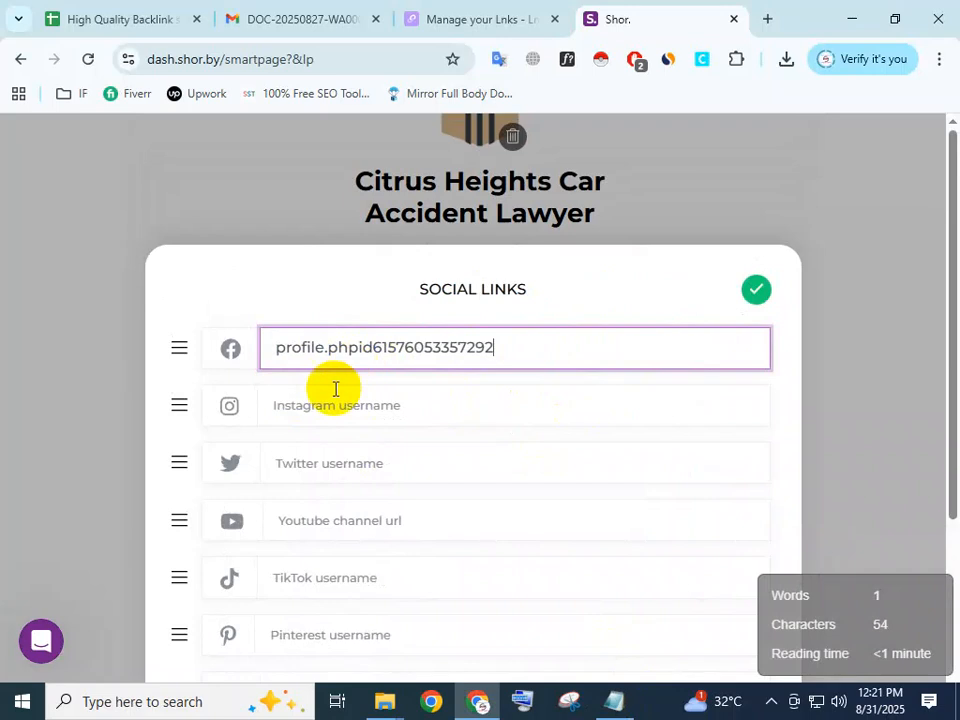
# Copy the Instagram profile URL from the notes into the Instagram social link entry.
pyautogui.click(320, 405)
pyautogui.click(610, 700)
pyautogui.scroll(-1, 609, 445)
pyautogui.scroll(-3, 609, 445)
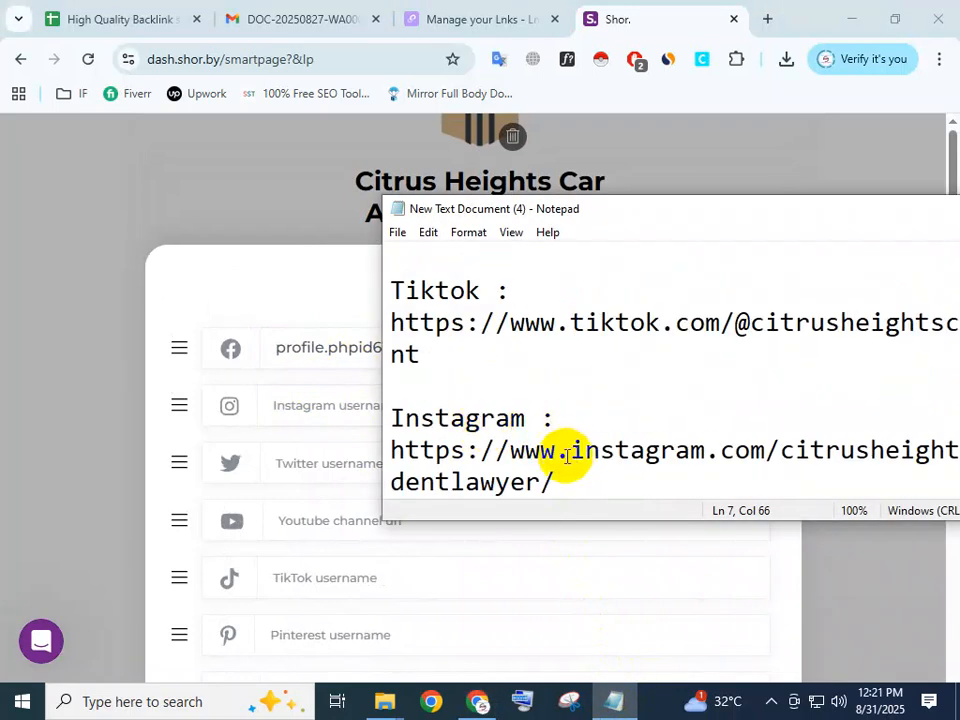
pyautogui.moveTo(390, 450); pyautogui.dragTo(567, 490)
pyautogui.hotkey('ctrl', 'c')
pyautogui.click(311, 406)
pyautogui.hotkey('ctrl', 'v')
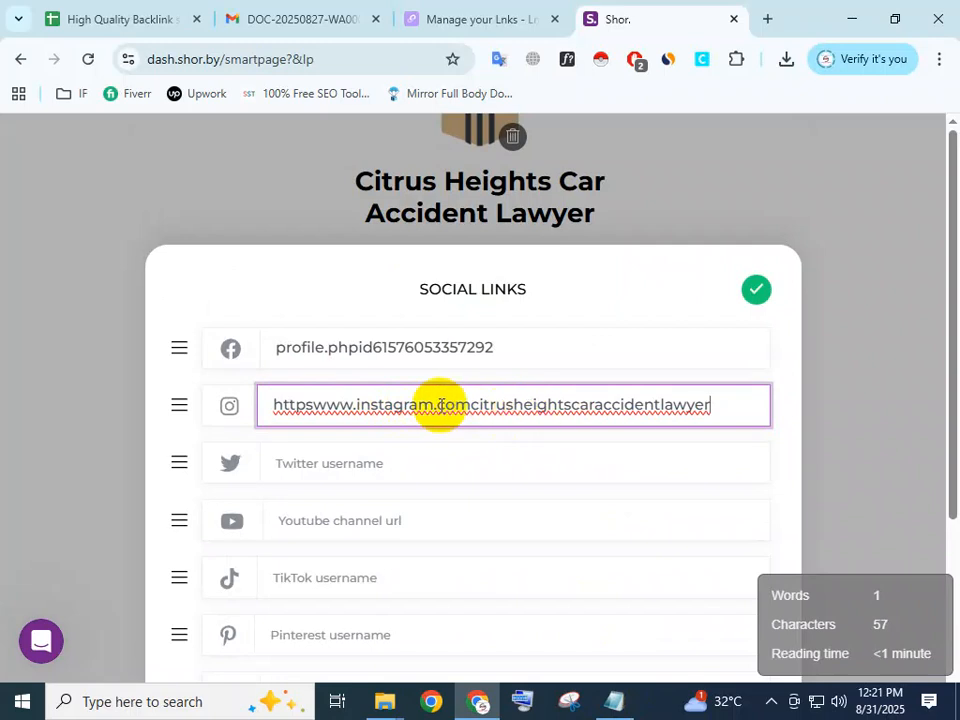
# Trim the Instagram entry down to the username citrusheightscaraccidentlawyer.
pyautogui.moveTo(433, 406); pyautogui.dragTo(193, 399)
pyautogui.press('BackSpace')
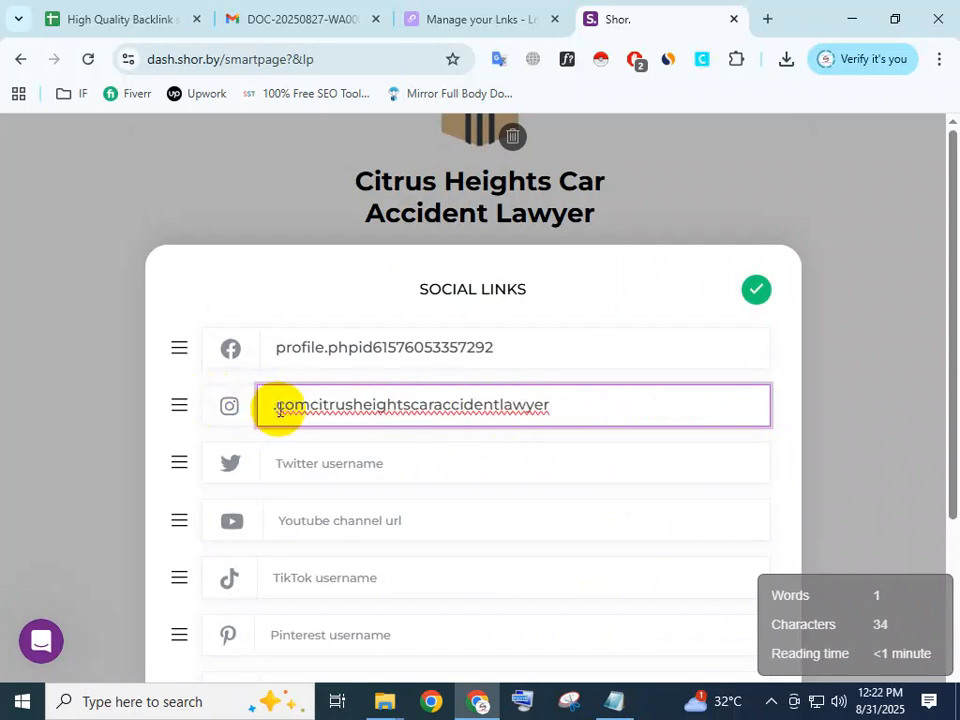
pyautogui.click(310, 408)
pyautogui.press('BackSpace')
pyautogui.press('BackSpace')
pyautogui.press('BackSpace')
pyautogui.press('BackSpace')
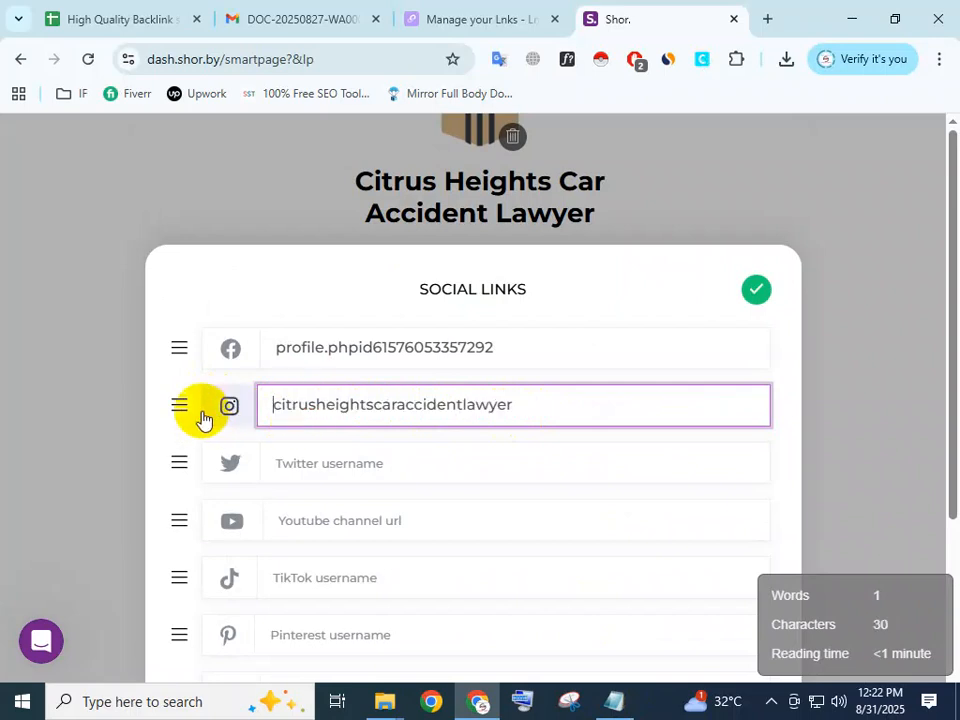
# Copy the full YouTube channel URL from the notes for the smart page's YouTube social link.
pyautogui.click(478, 454)
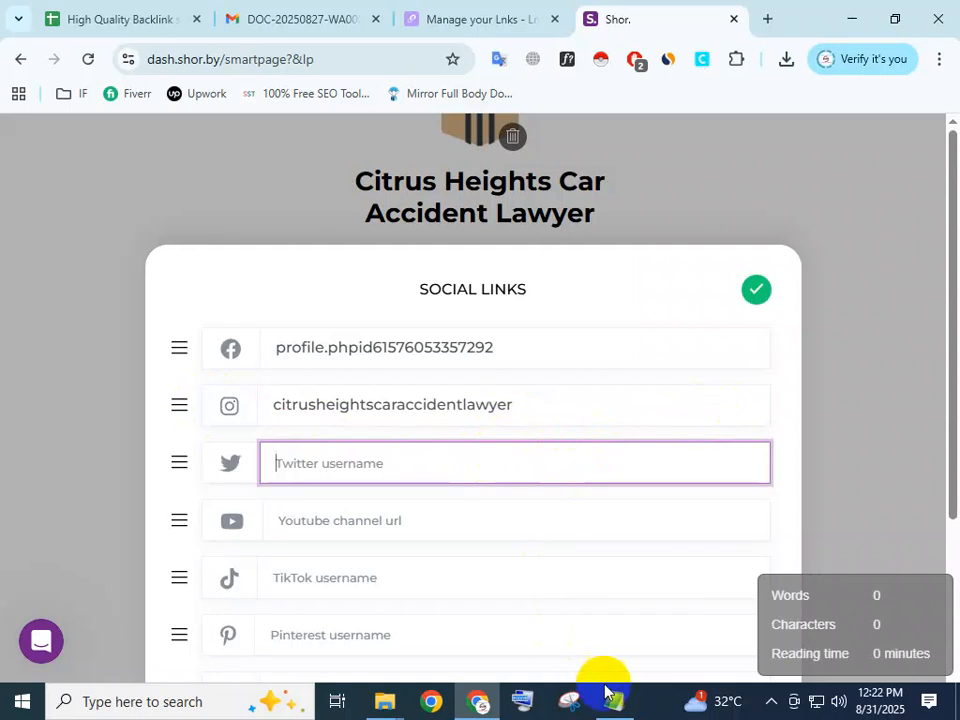
pyautogui.click(624, 706)
pyautogui.click(300, 525)
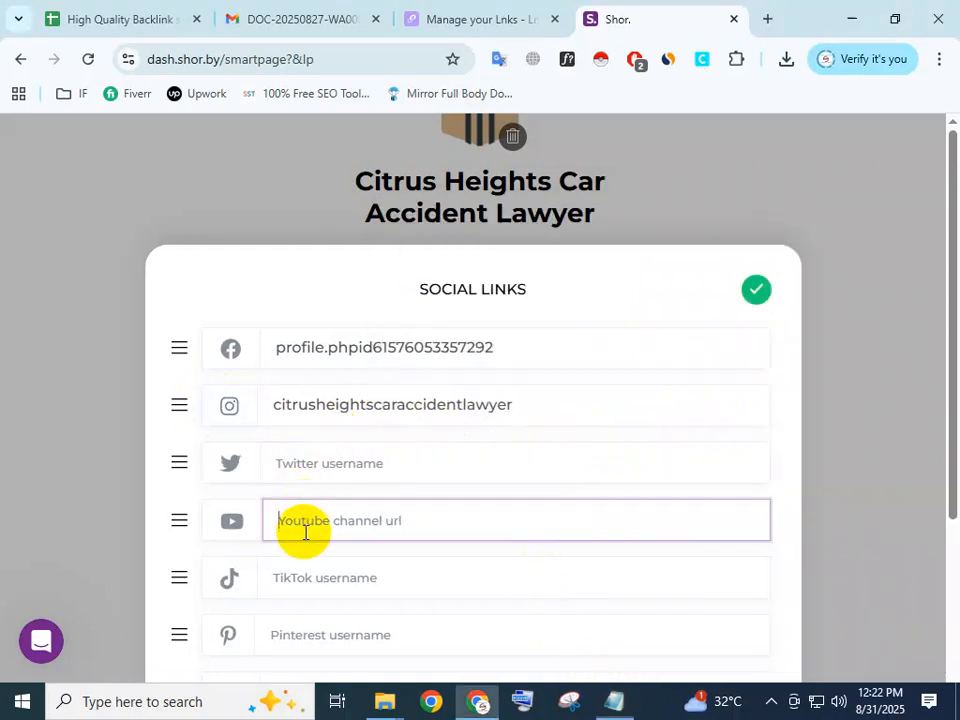
pyautogui.click(616, 701)
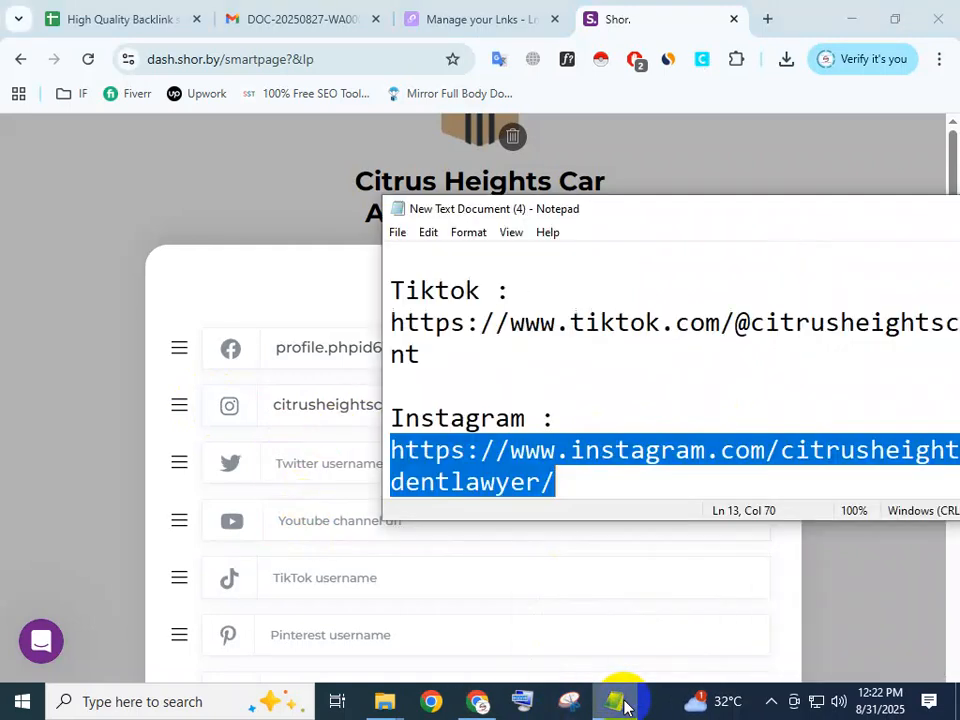
pyautogui.scroll(-1, 525, 418)
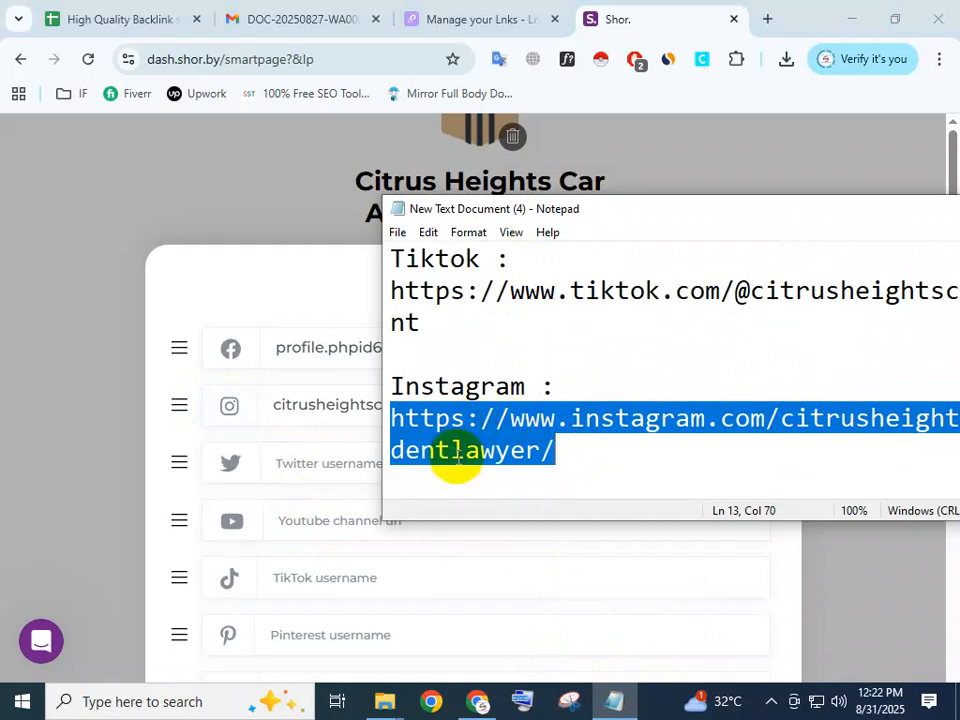
pyautogui.scroll(1, 460, 440)
pyautogui.scroll(1, 462, 437)
pyautogui.moveTo(392, 354); pyautogui.dragTo(418, 355)
pyautogui.click(926, 19)
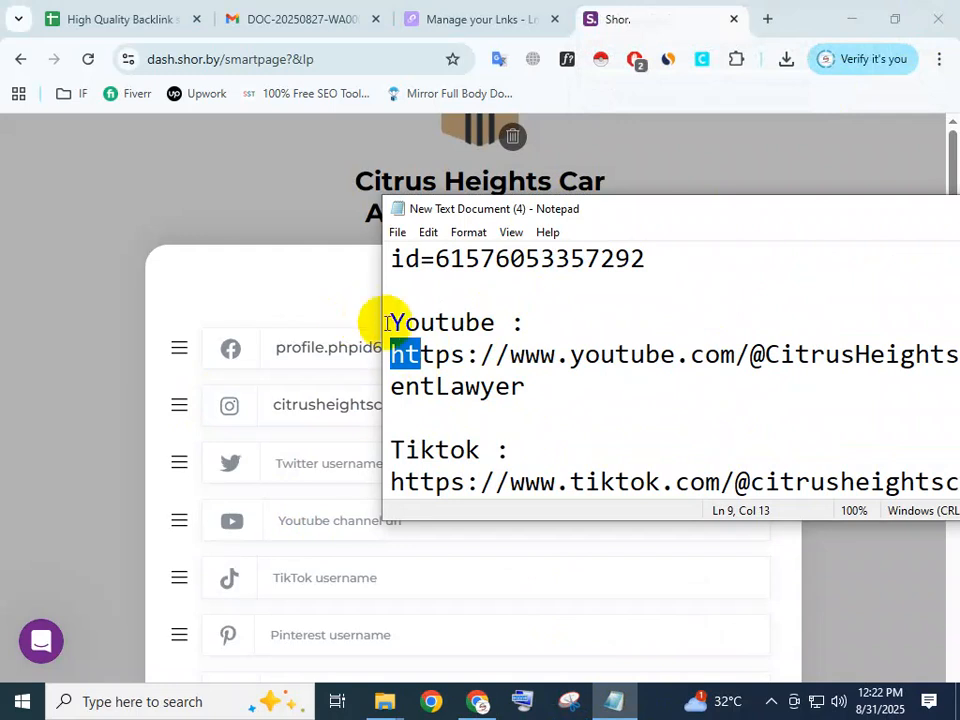
pyautogui.tripleClick(394, 356)
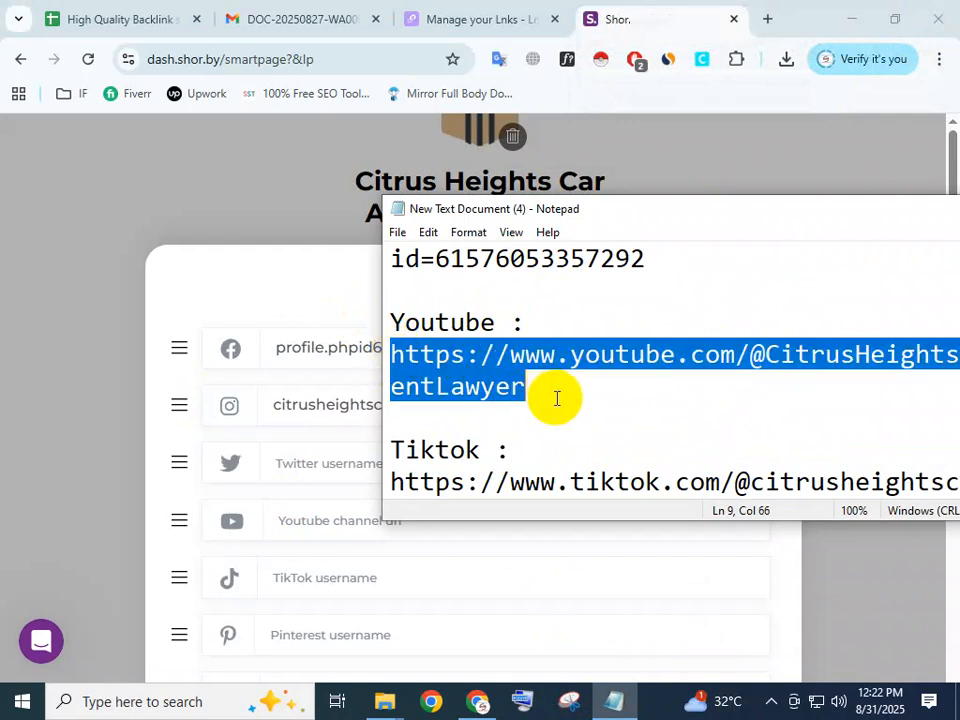
pyautogui.click(317, 467)
pyautogui.click(296, 518)
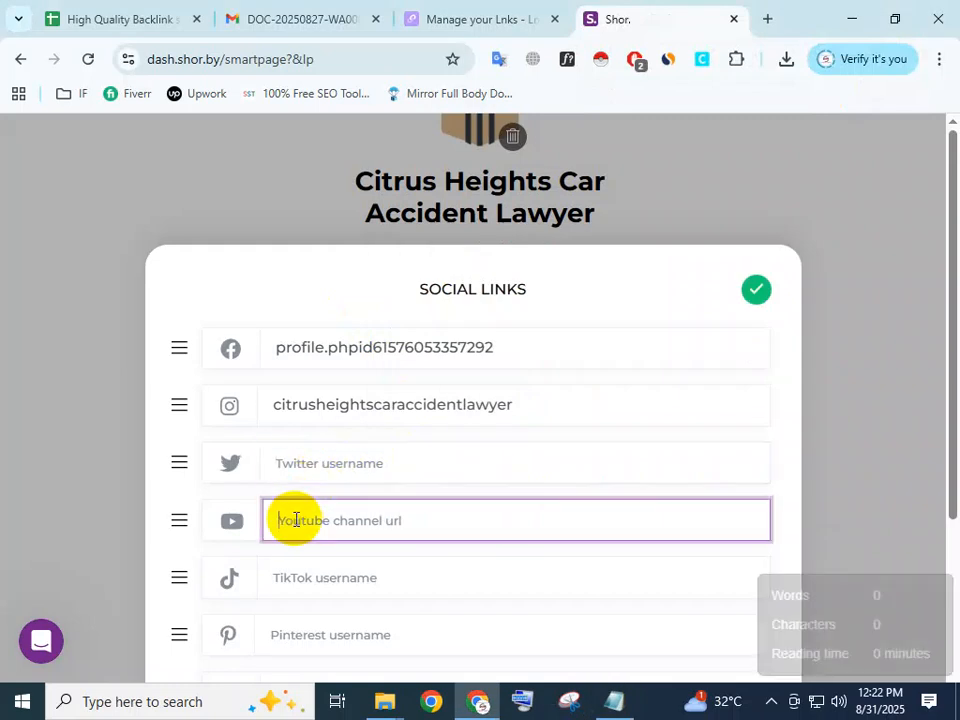
pyautogui.hotkey('ctrl', 'v')
pyautogui.moveTo(485, 523); pyautogui.dragTo(251, 540)
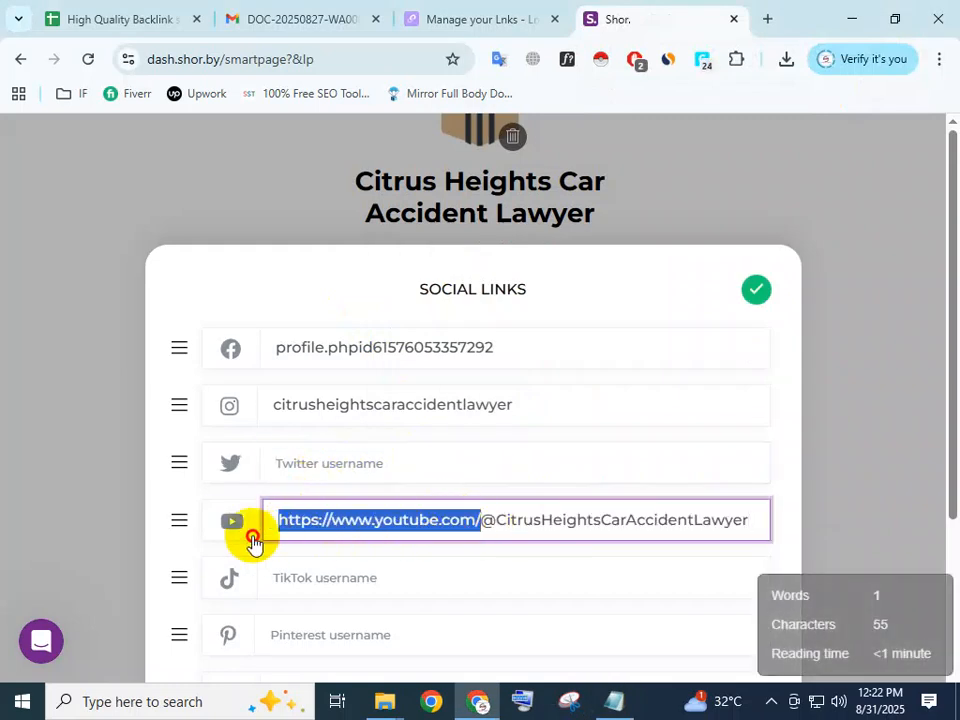
pyautogui.press('BackSpace')
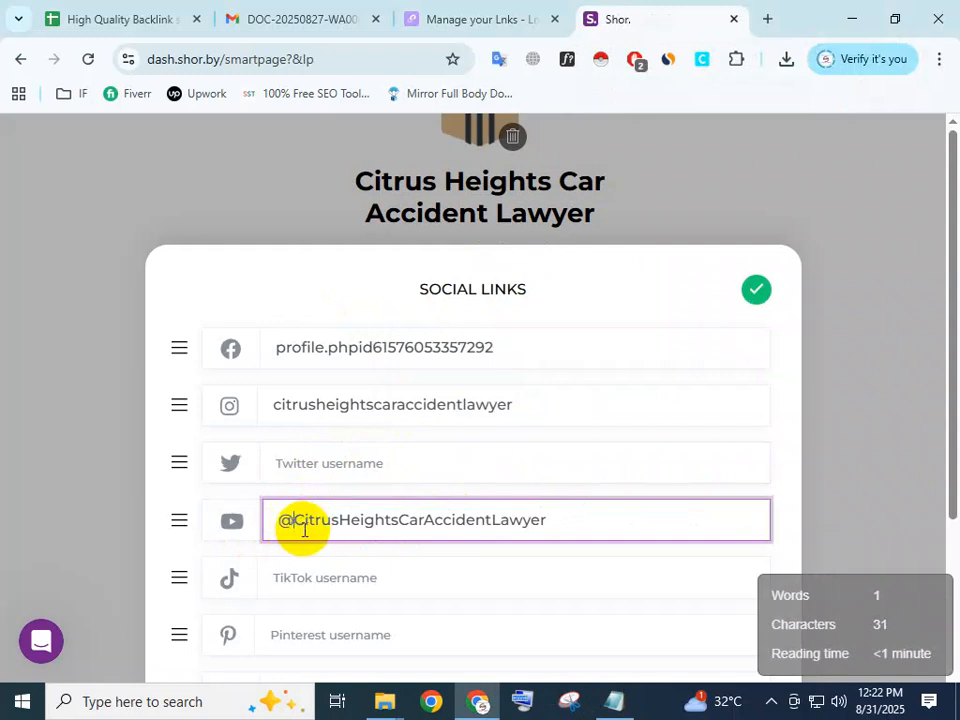
# Fill the TikTok social link with the username citrusheightscaraccident copied from the notes and save the social links.
pyautogui.click(414, 585)
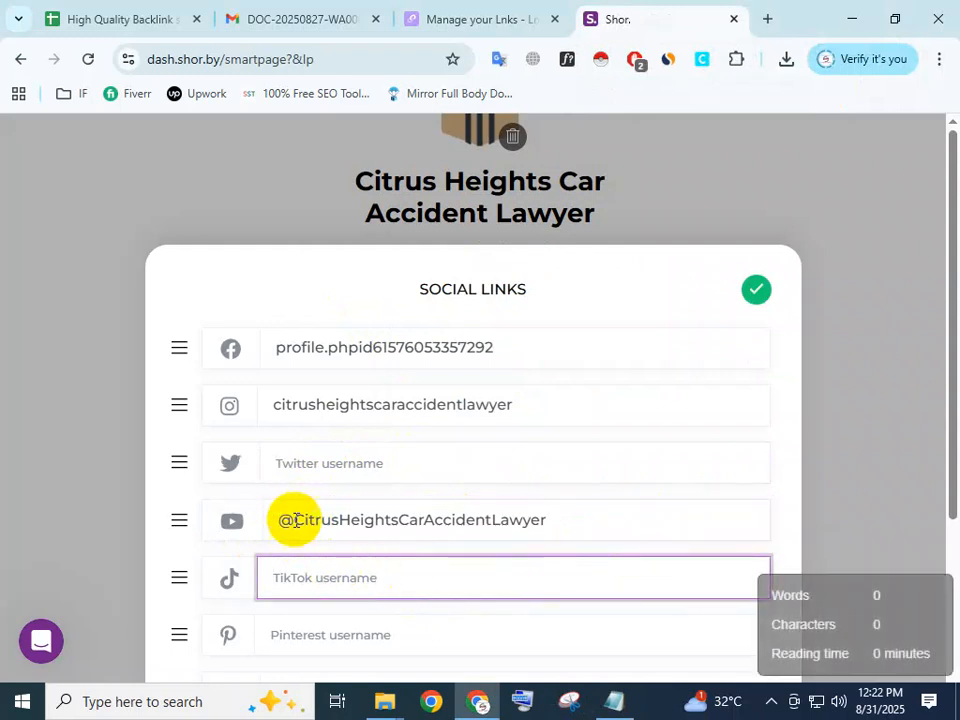
pyautogui.click(613, 701)
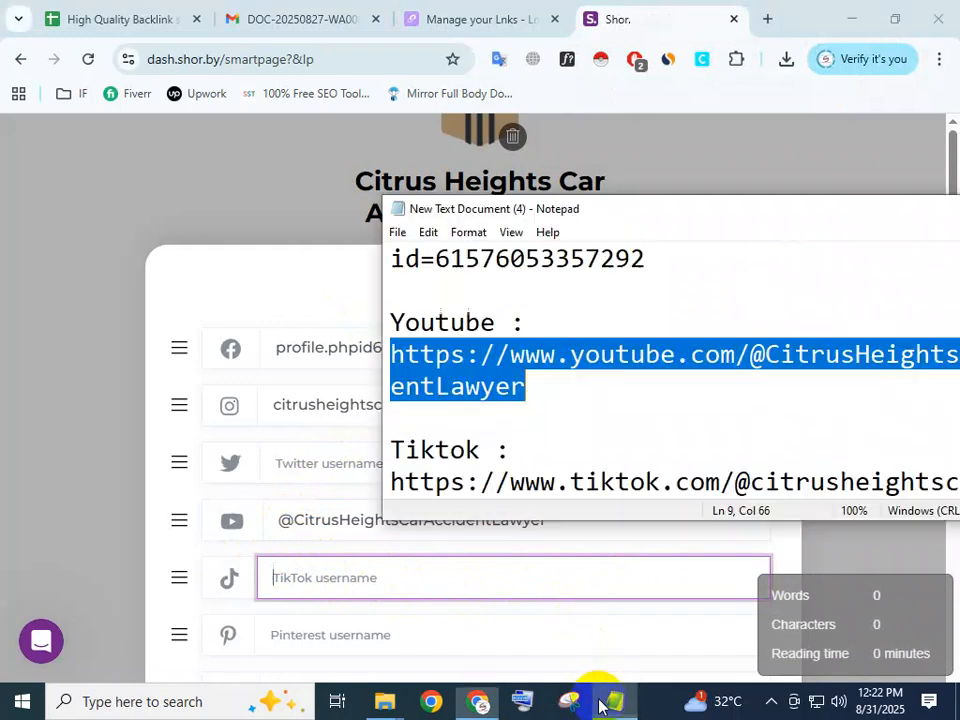
pyautogui.moveTo(737, 482); pyautogui.dragTo(593, 440)
pyautogui.click(775, 423)
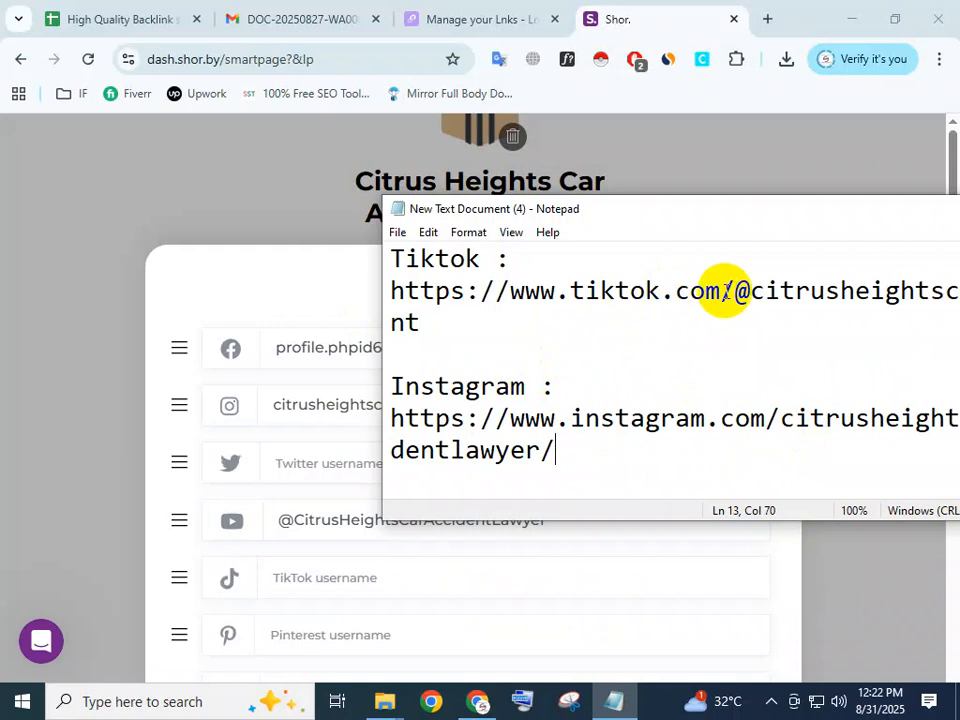
pyautogui.moveTo(735, 292); pyautogui.dragTo(733, 311)
pyautogui.hotkey('ctrl', 'c')
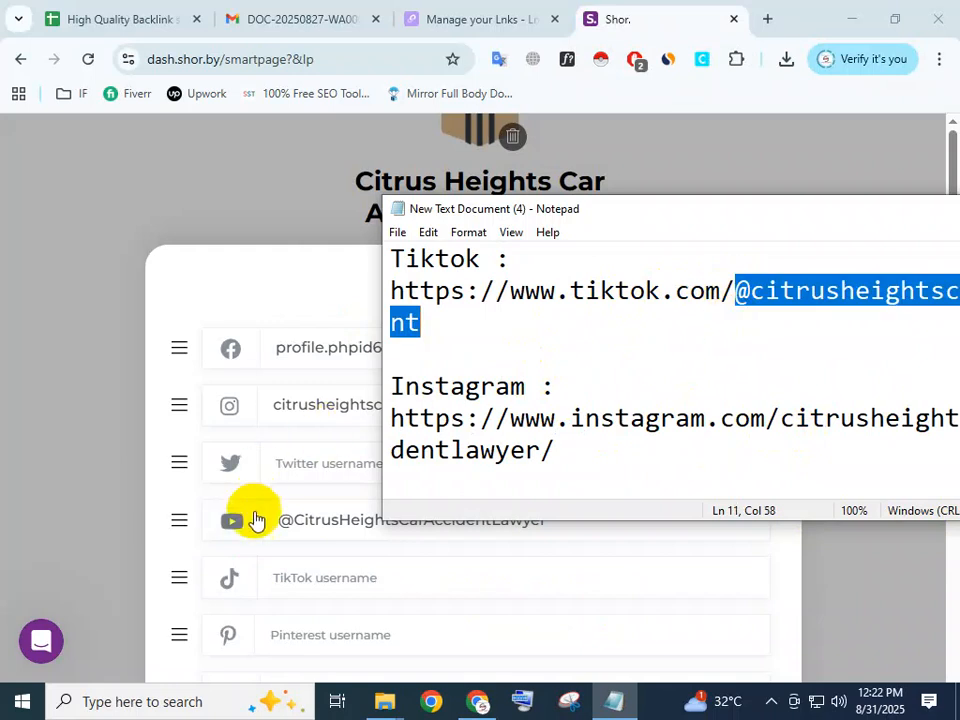
pyautogui.click(280, 574)
pyautogui.hotkey('ctrl', 'v')
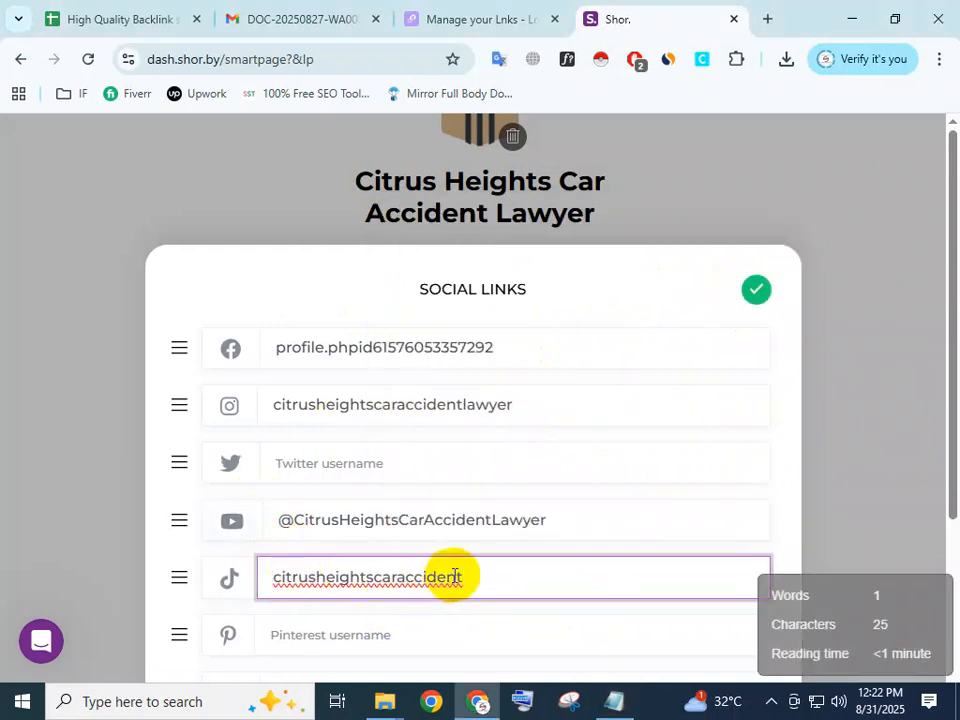
pyautogui.scroll(-3, 513, 582)
pyautogui.scroll(2, 513, 582)
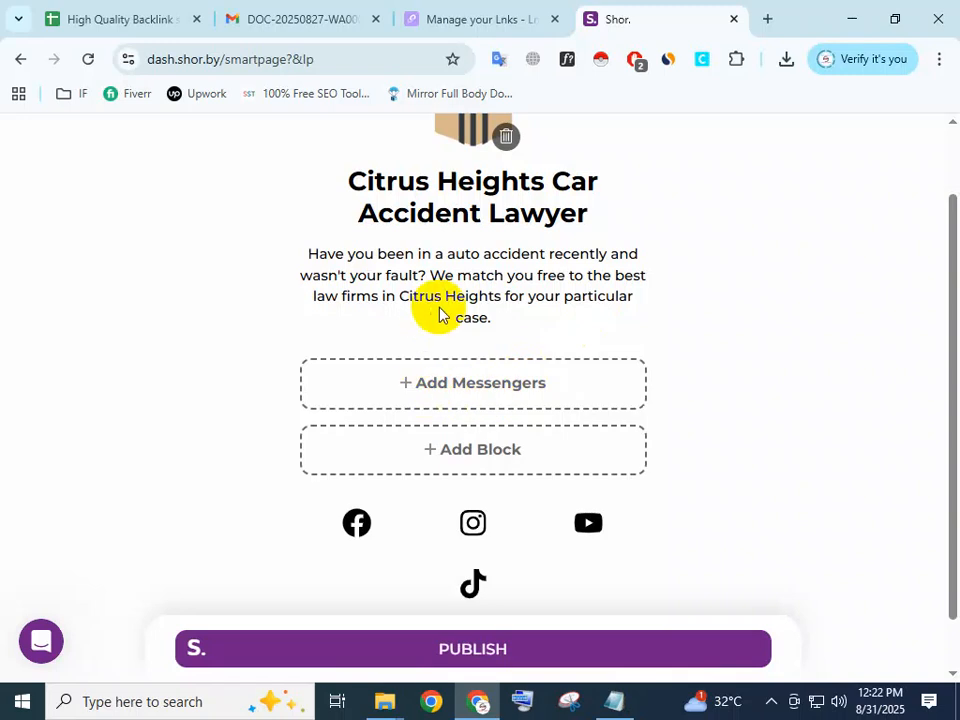
# Look through the smart page's block types and messenger contact fields without adding anything.
pyautogui.scroll(-1, 460, 400)
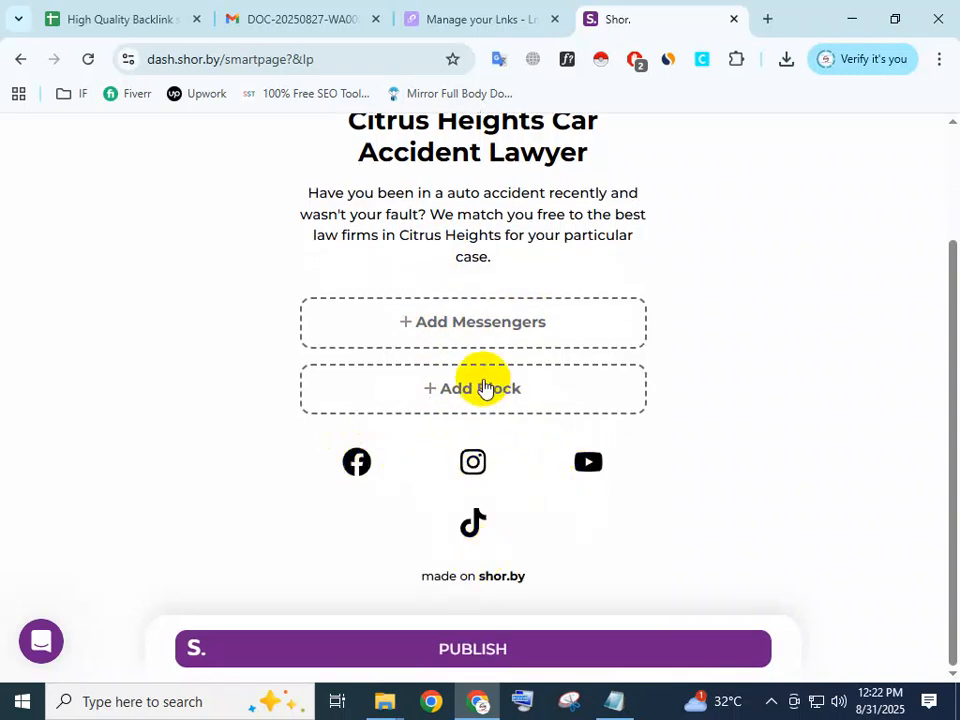
pyautogui.click(428, 390)
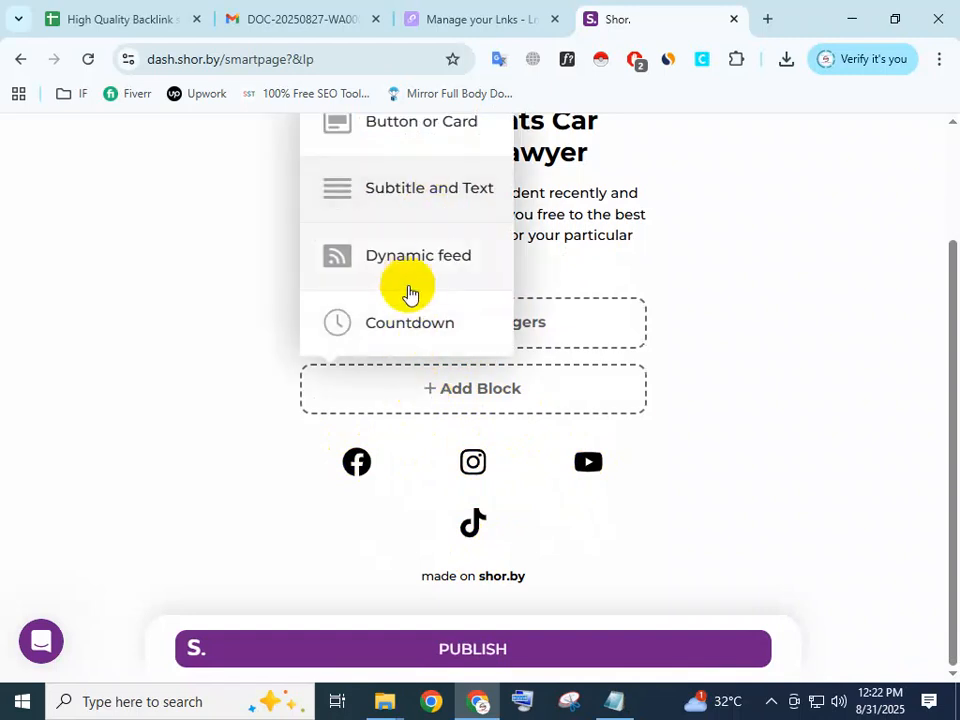
pyautogui.scroll(2, 413, 300)
pyautogui.click(722, 298)
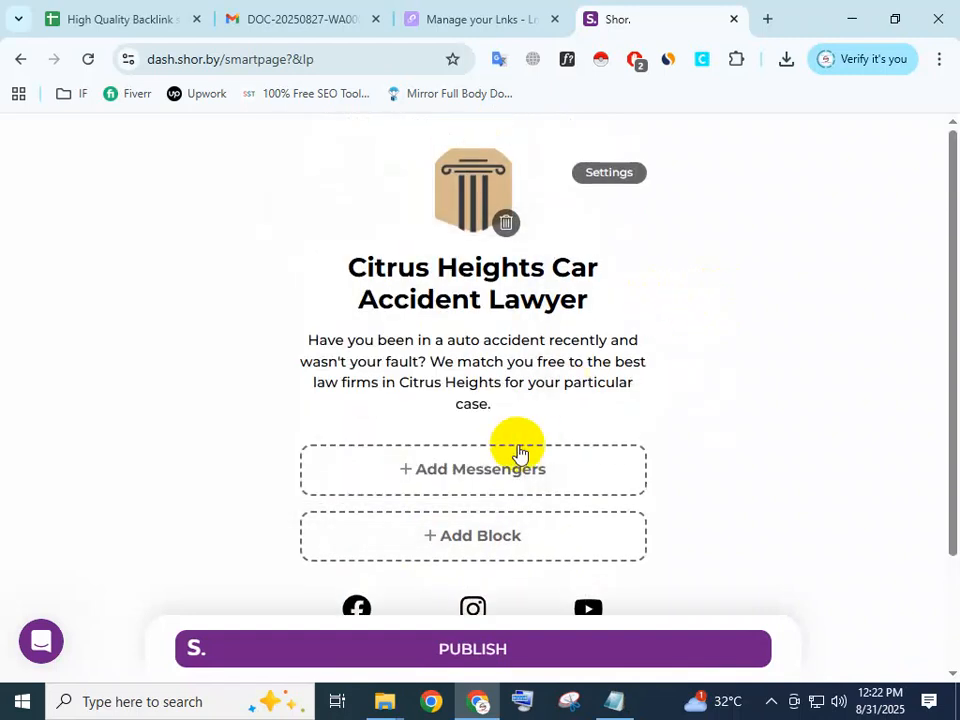
pyautogui.click(490, 475)
pyautogui.scroll(-2, 290, 410)
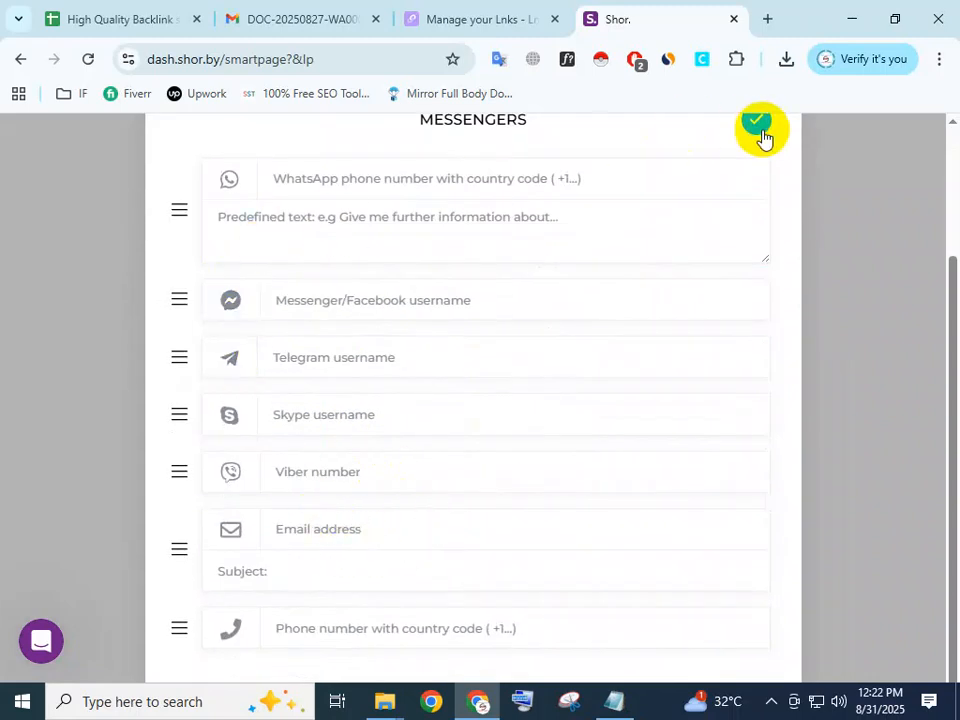
pyautogui.scroll(2, 659, 244)
pyautogui.scroll(-1, 274, 450)
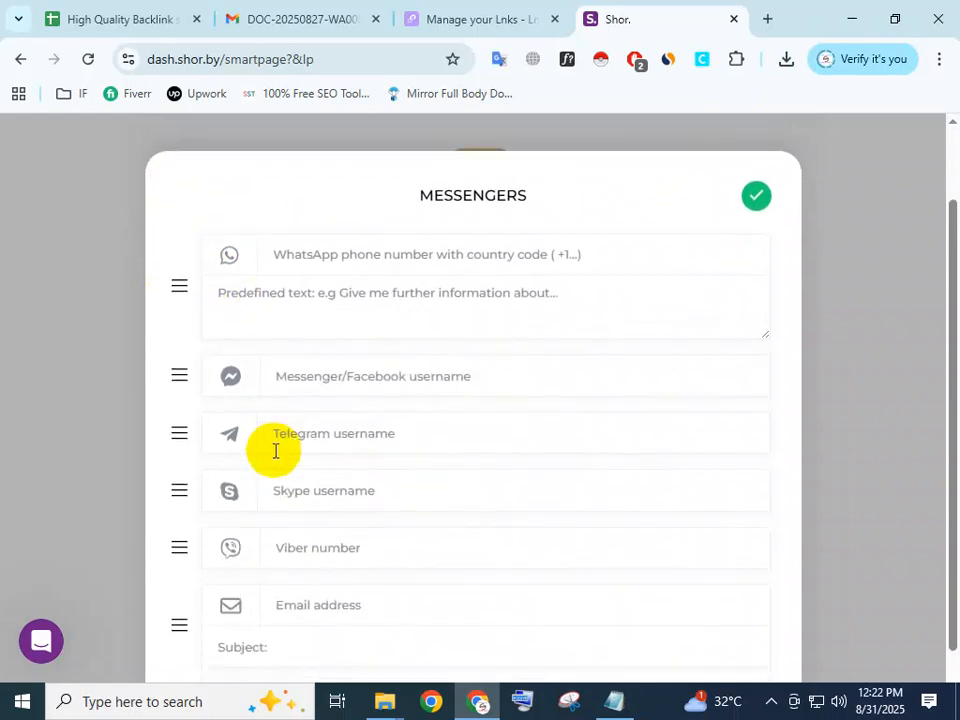
pyautogui.scroll(-1, 200, 500)
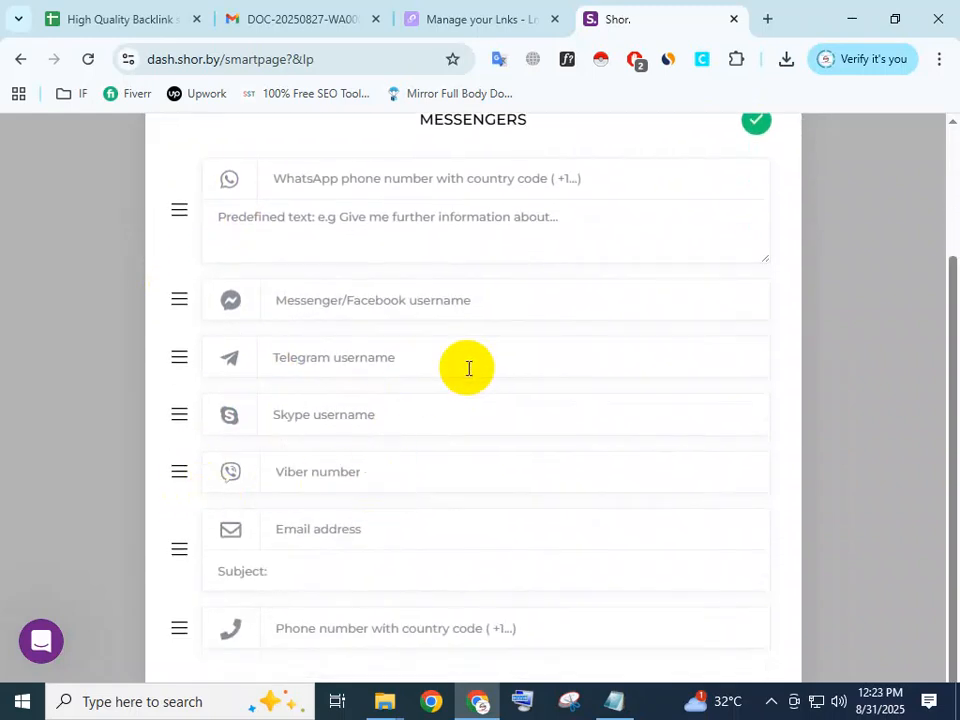
pyautogui.scroll(2, 458, 362)
pyautogui.click(755, 289)
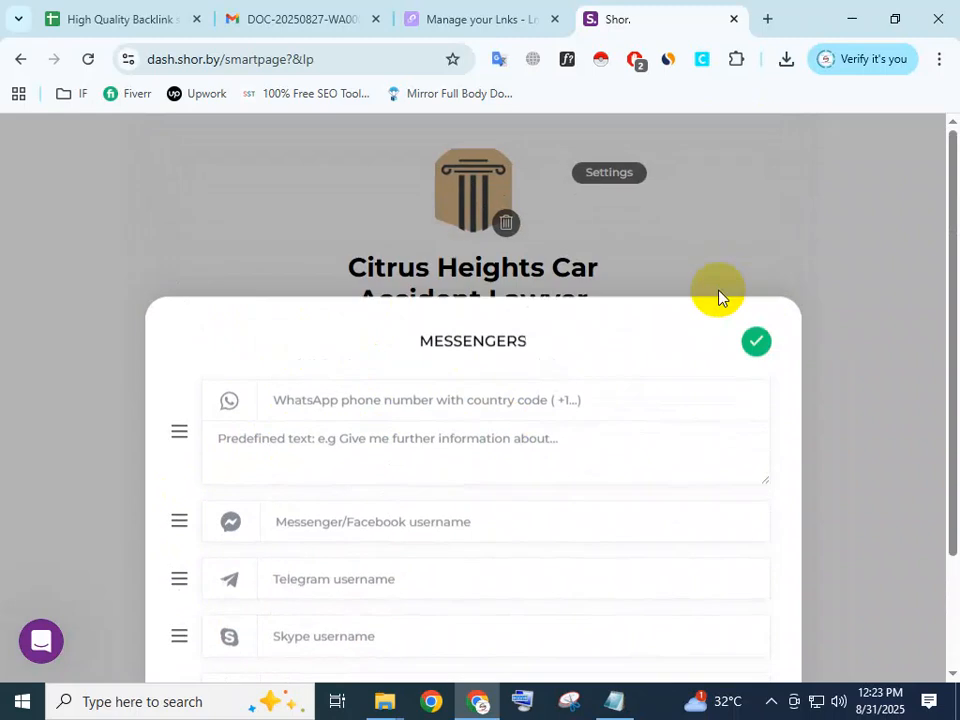
pyautogui.click(428, 531)
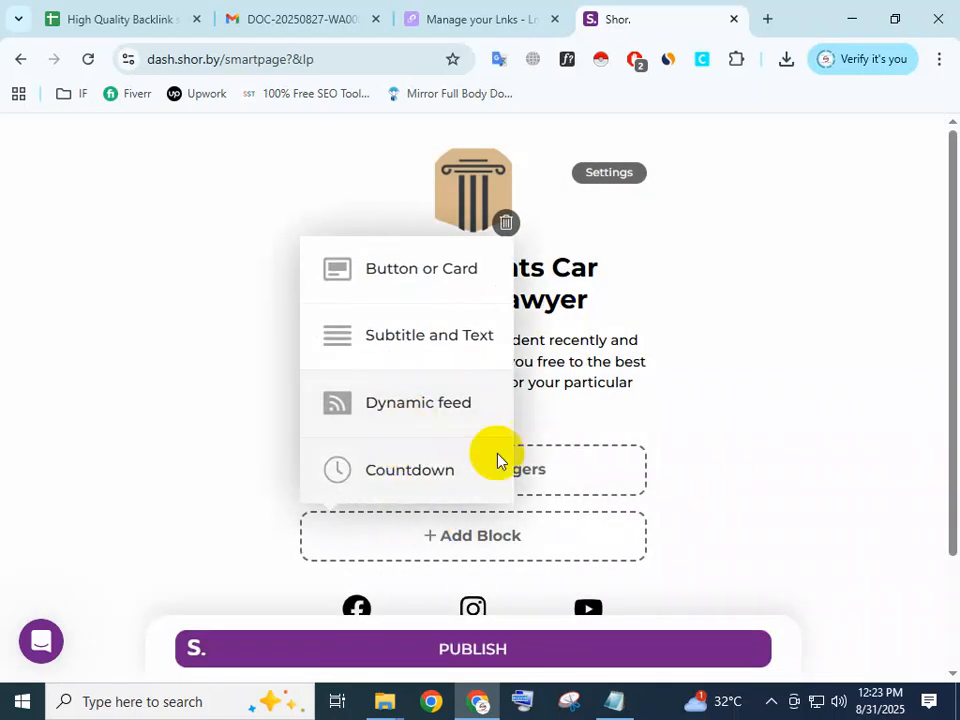
pyautogui.click(727, 388)
pyautogui.scroll(-2, 620, 480)
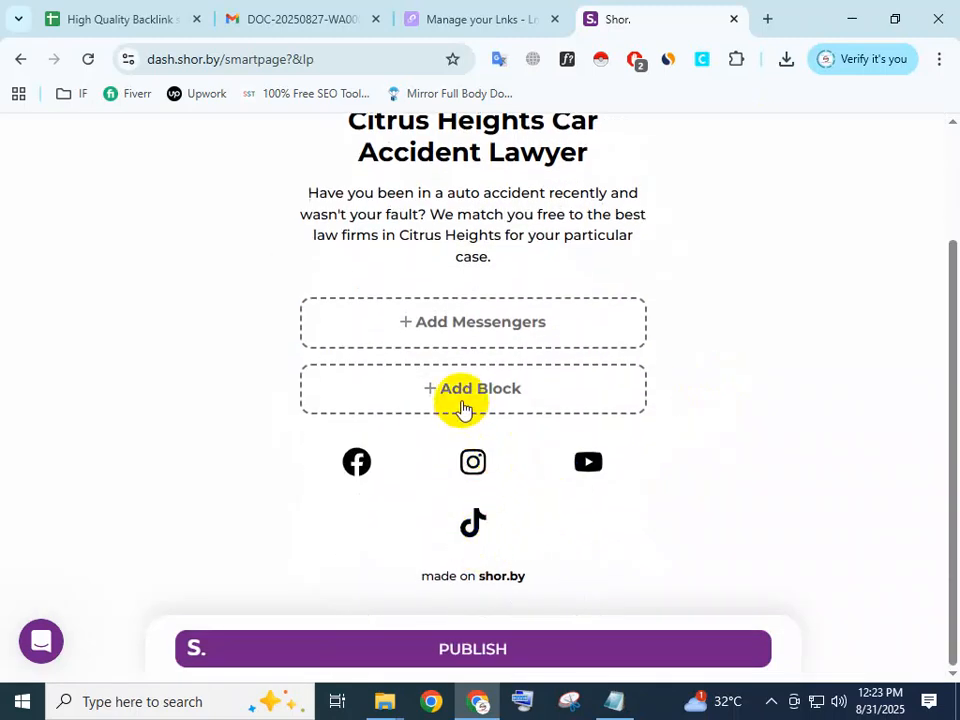
# Add a Button or Card block to the smart page above the social icons.
pyautogui.click(459, 385)
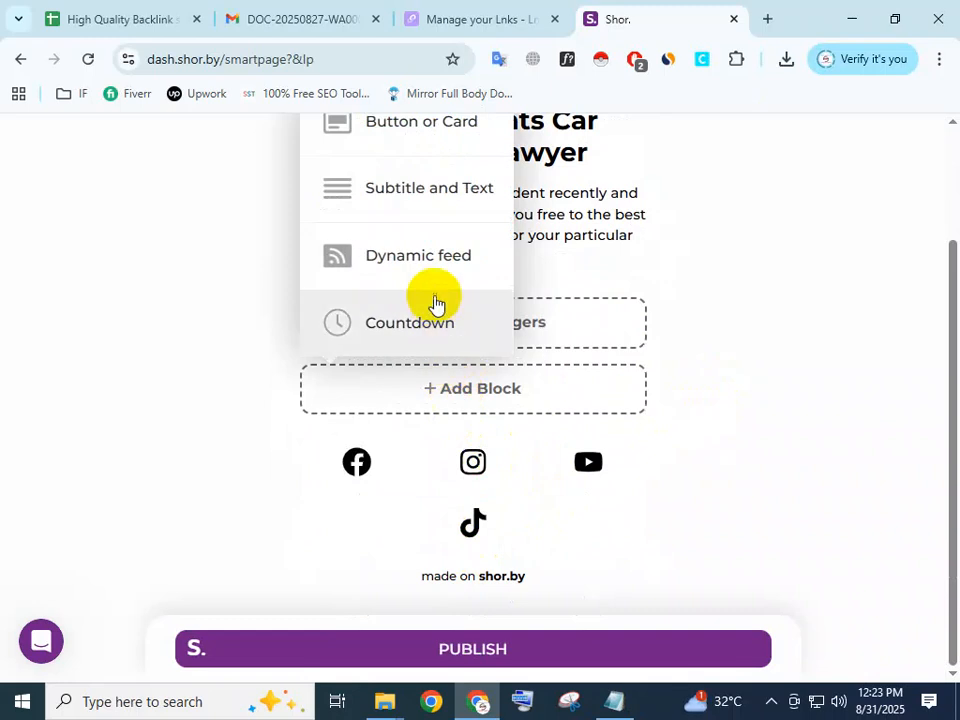
pyautogui.scroll(1, 432, 304)
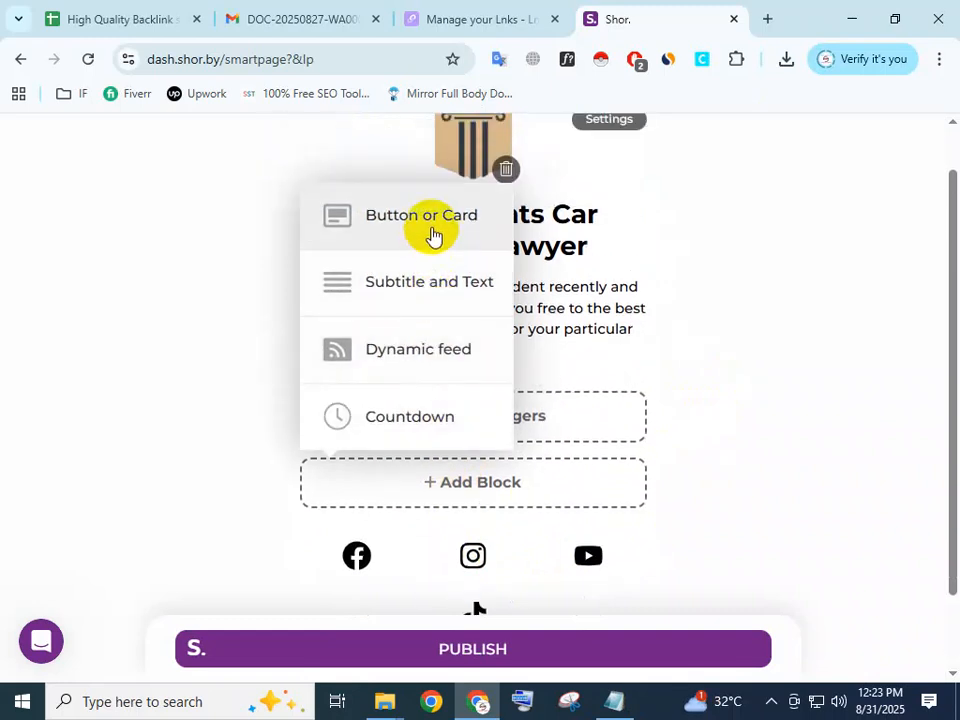
pyautogui.click(432, 234)
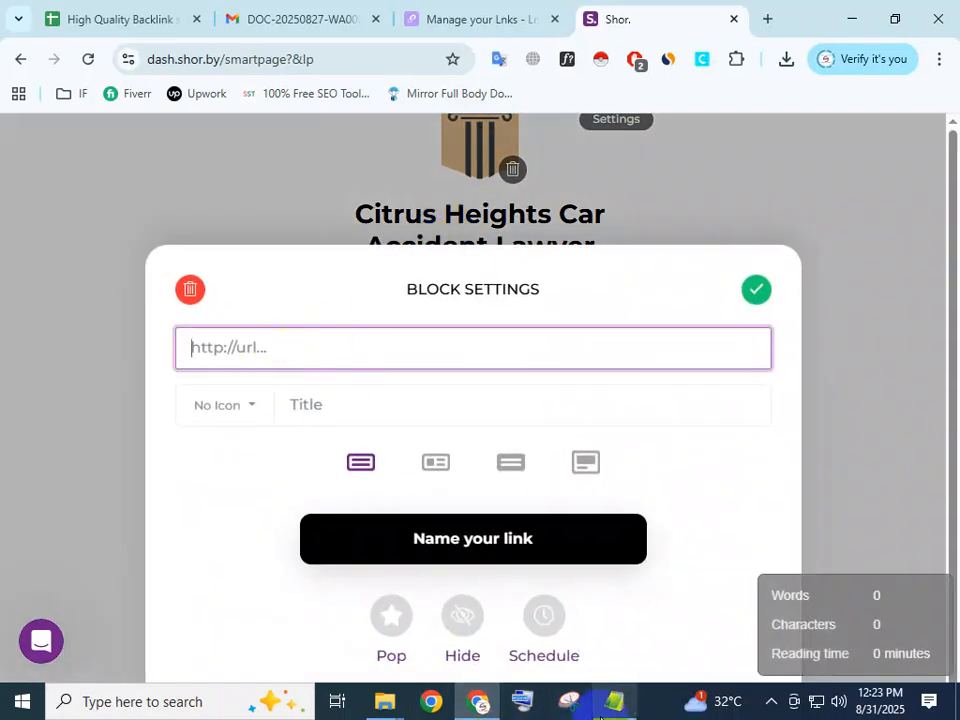
pyautogui.click(607, 710)
pyautogui.scroll(3, 542, 369)
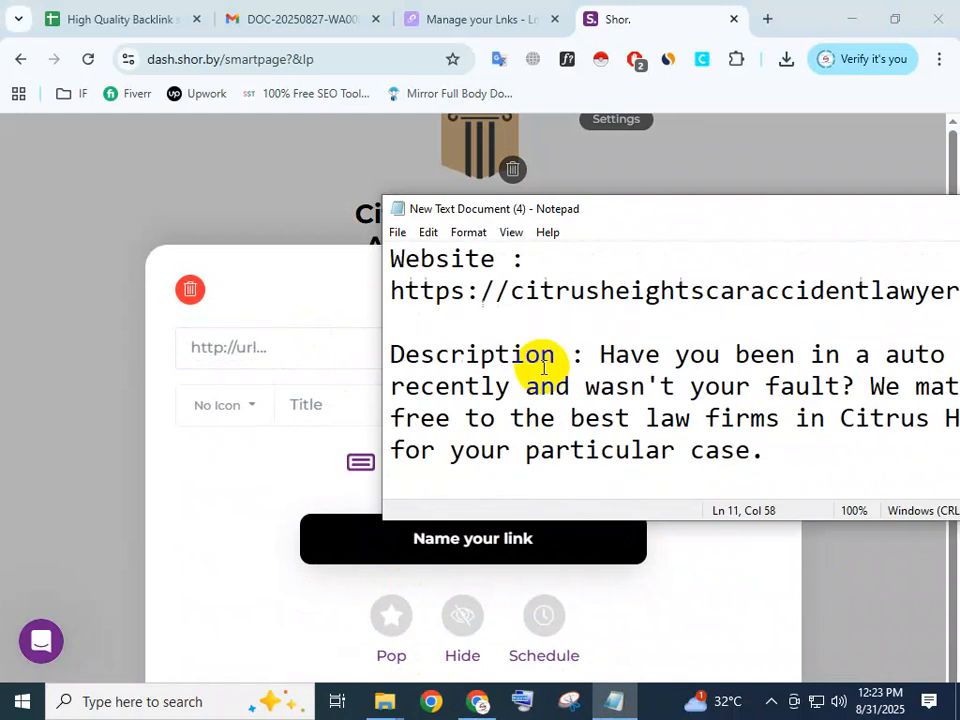
pyautogui.click(371, 294)
pyautogui.click(611, 700)
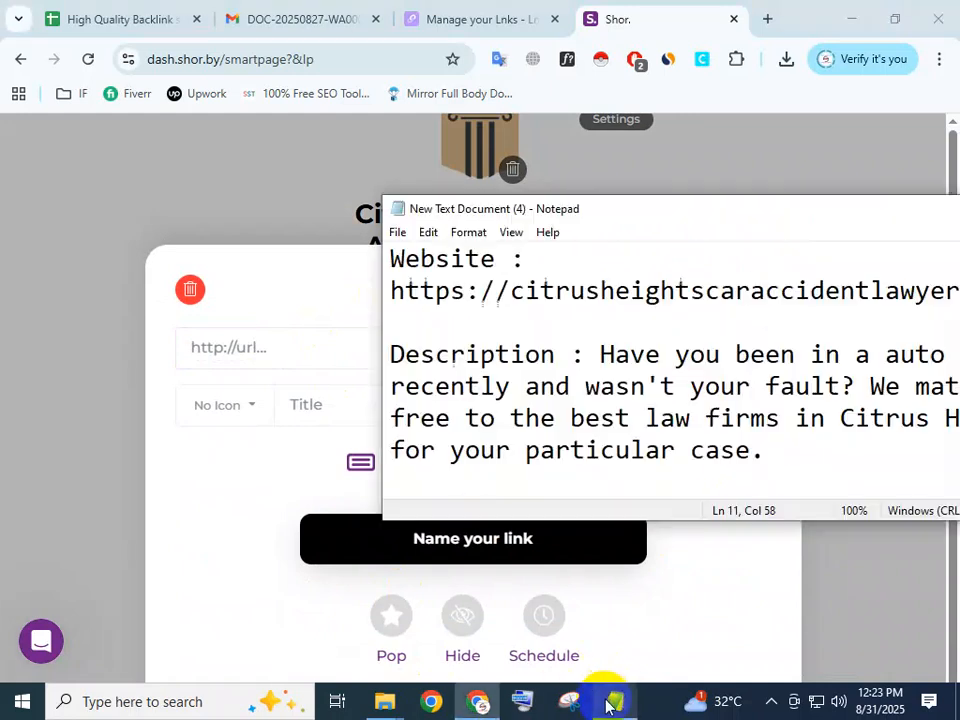
pyautogui.moveTo(388, 285); pyautogui.dragTo(427, 319)
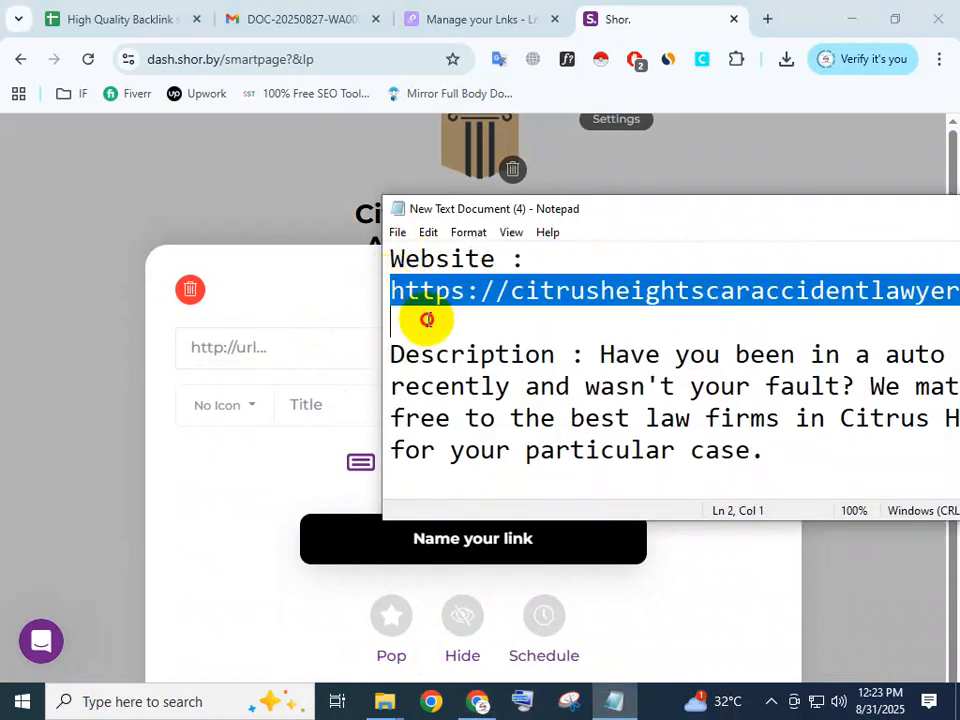
pyautogui.click(270, 352)
pyautogui.hotkey('ctrl', 'v')
pyautogui.click(317, 403)
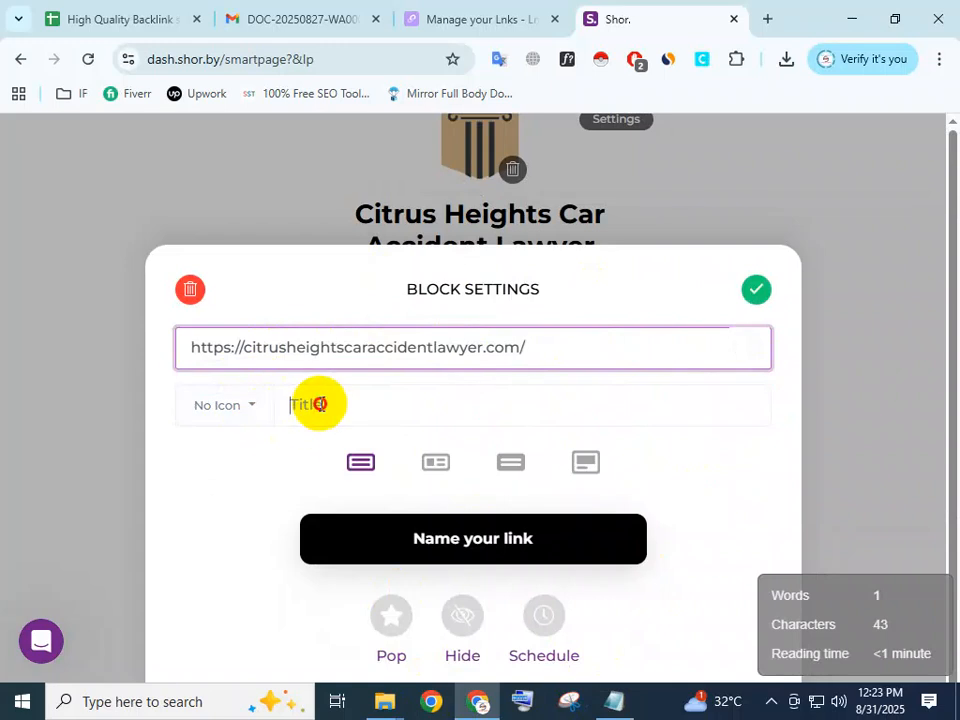
pyautogui.moveTo(244, 348); pyautogui.dragTo(474, 348)
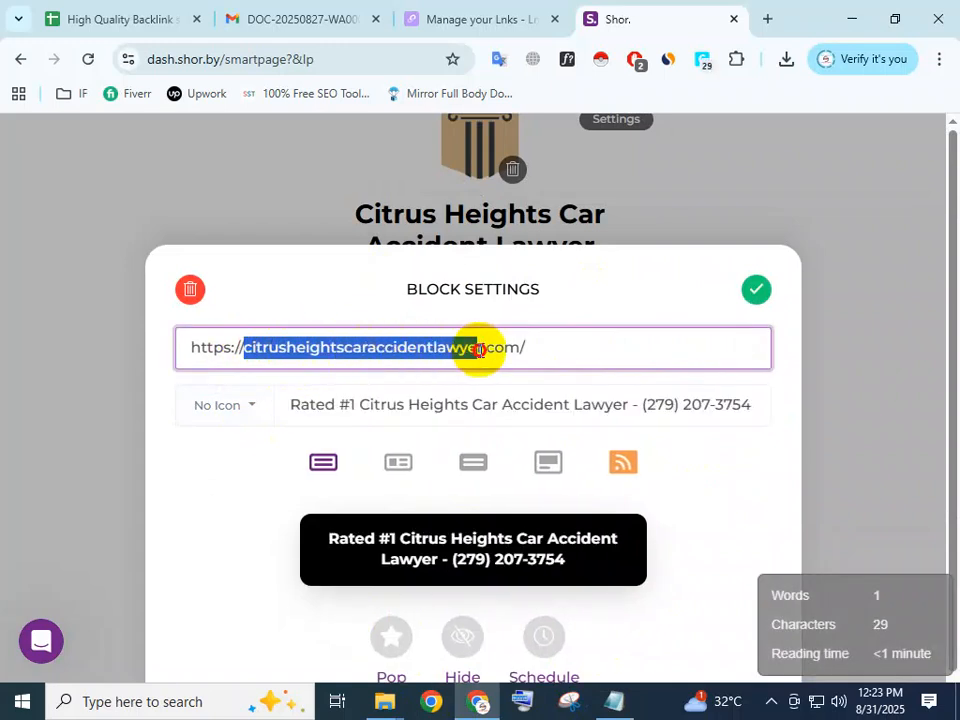
pyautogui.click(340, 405)
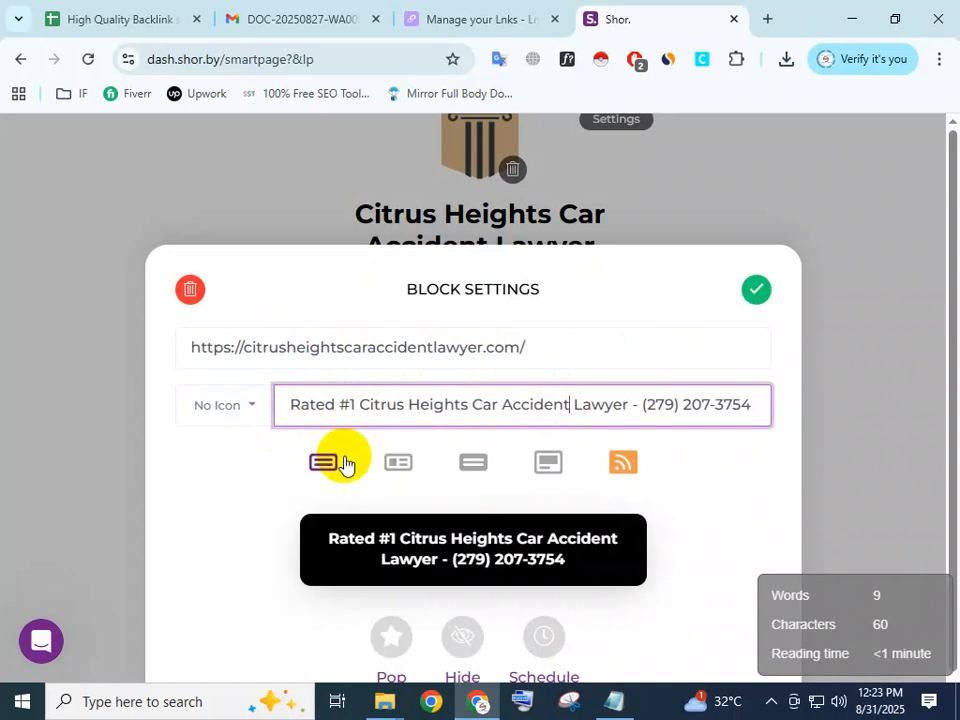
# Try the block's alternative layouts and switch it to the large image card with the title underneath.
pyautogui.click(412, 457)
pyautogui.scroll(-2, 547, 504)
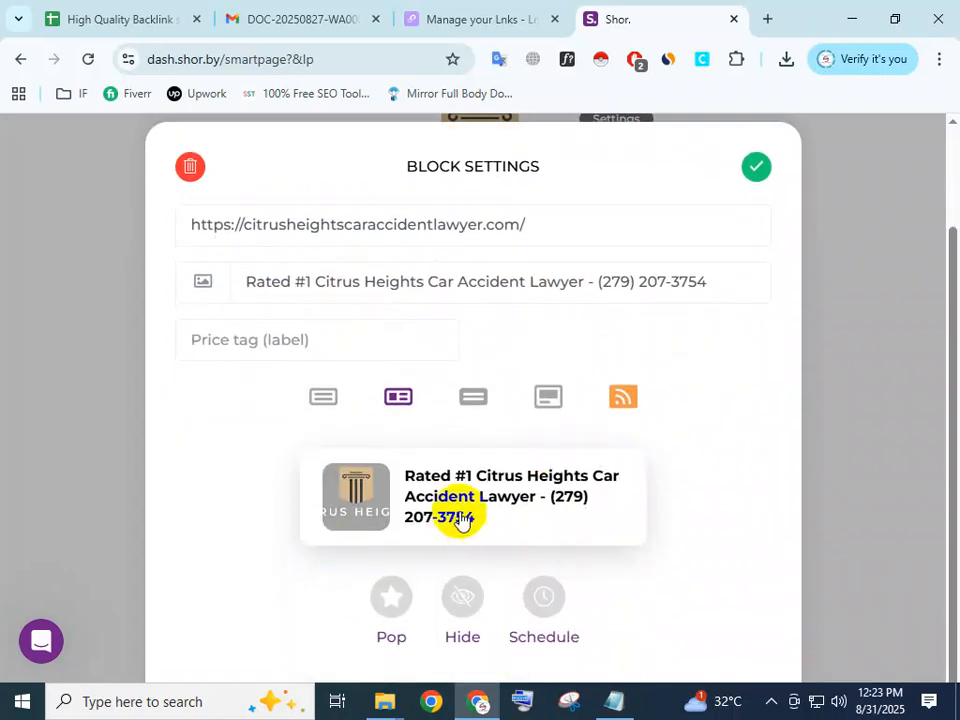
pyautogui.click(472, 398)
pyautogui.click(545, 398)
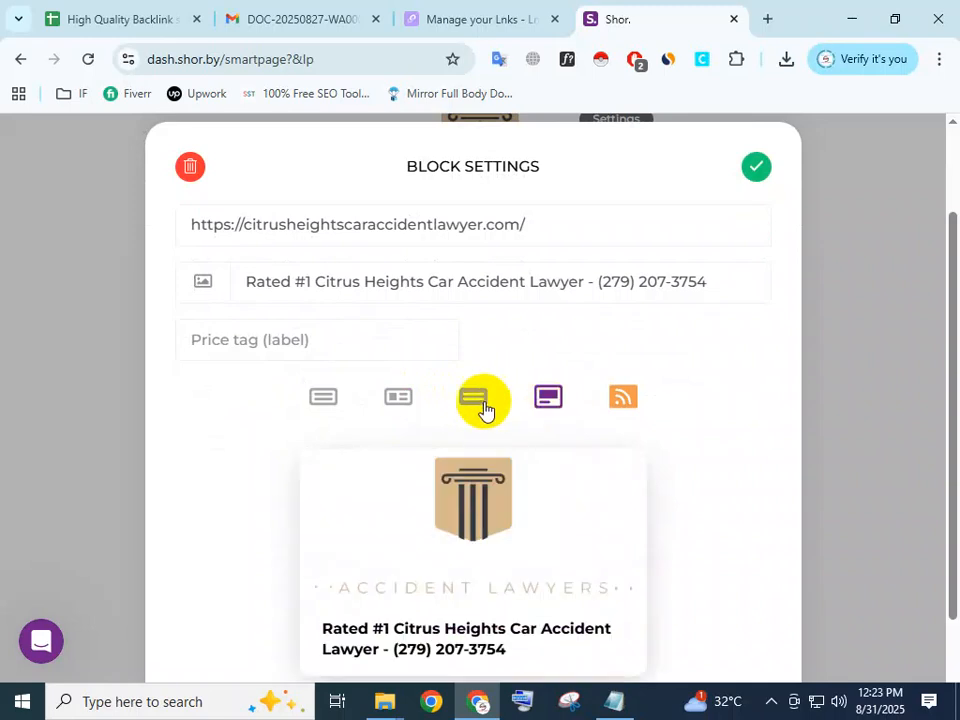
# Compare the website block's layouts once more, keep the large image card with the title underneath, and save the block.
pyautogui.click(323, 398)
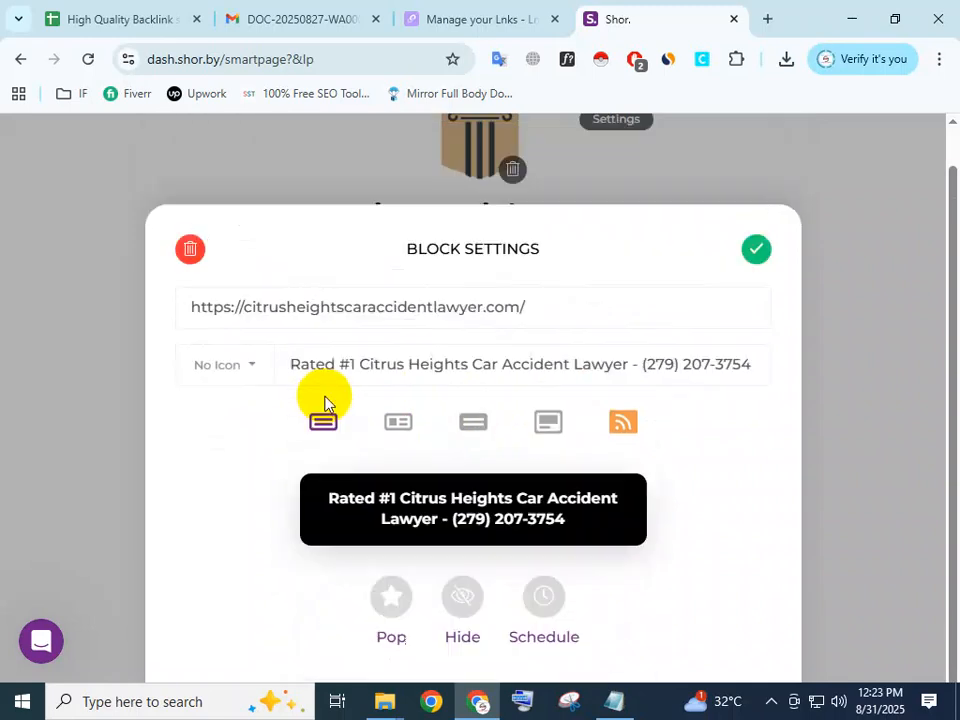
pyautogui.click(396, 419)
pyautogui.click(465, 402)
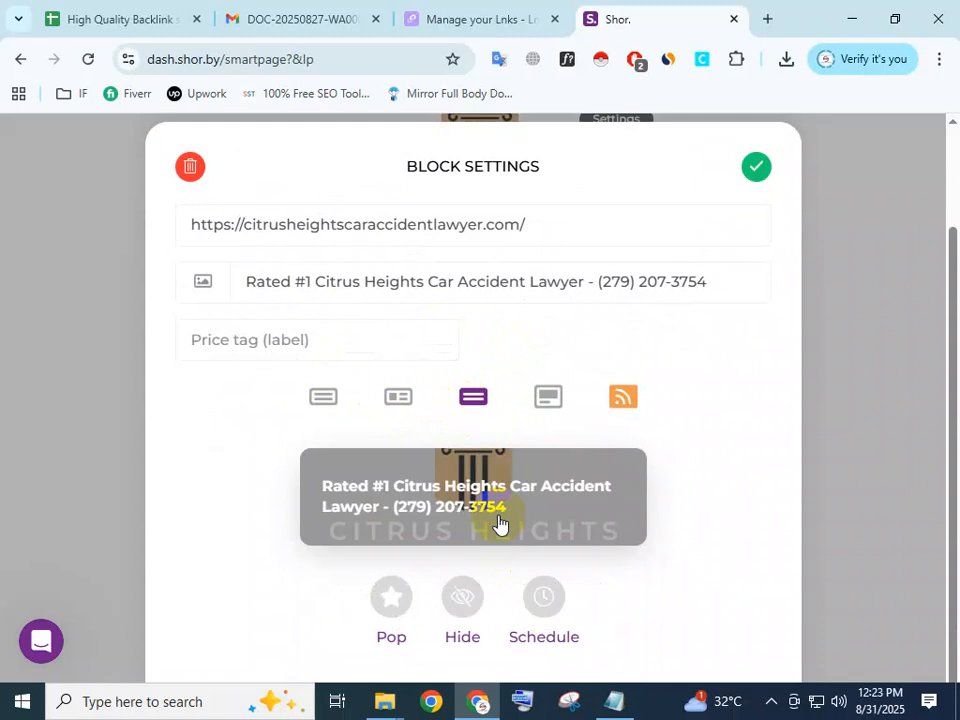
pyautogui.click(532, 421)
pyautogui.scroll(-2, 471, 514)
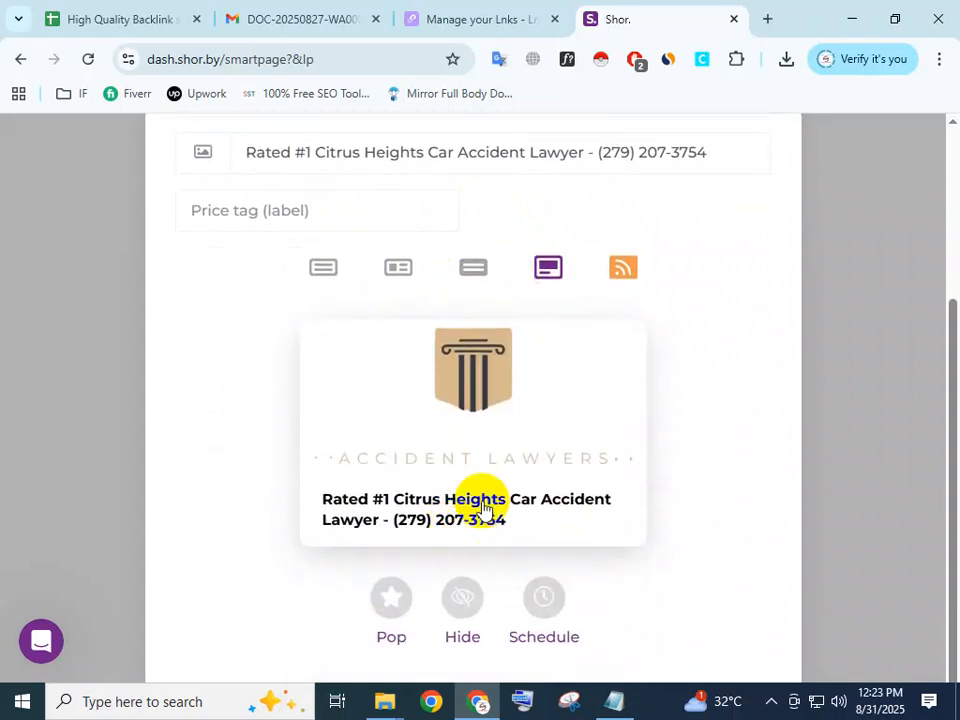
pyautogui.scroll(3, 808, 270)
pyautogui.click(753, 295)
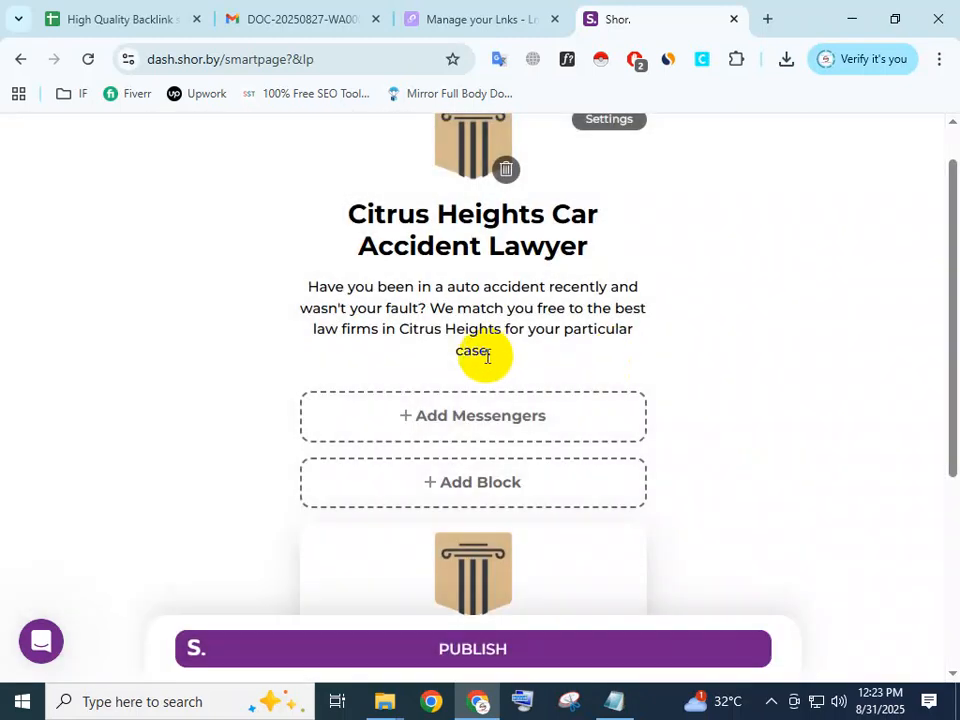
# Publish the smart page and enter citrusheightscaraccidentlawyer, copied from the website address in the notes, as the new account's name.
pyautogui.scroll(-4, 469, 437)
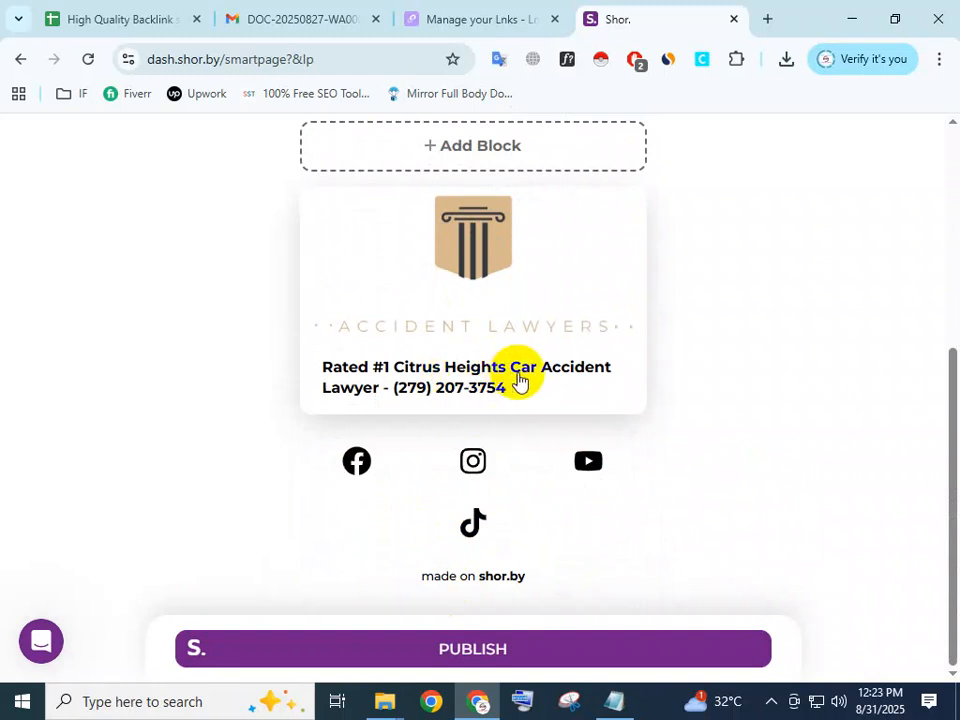
pyautogui.click(462, 650)
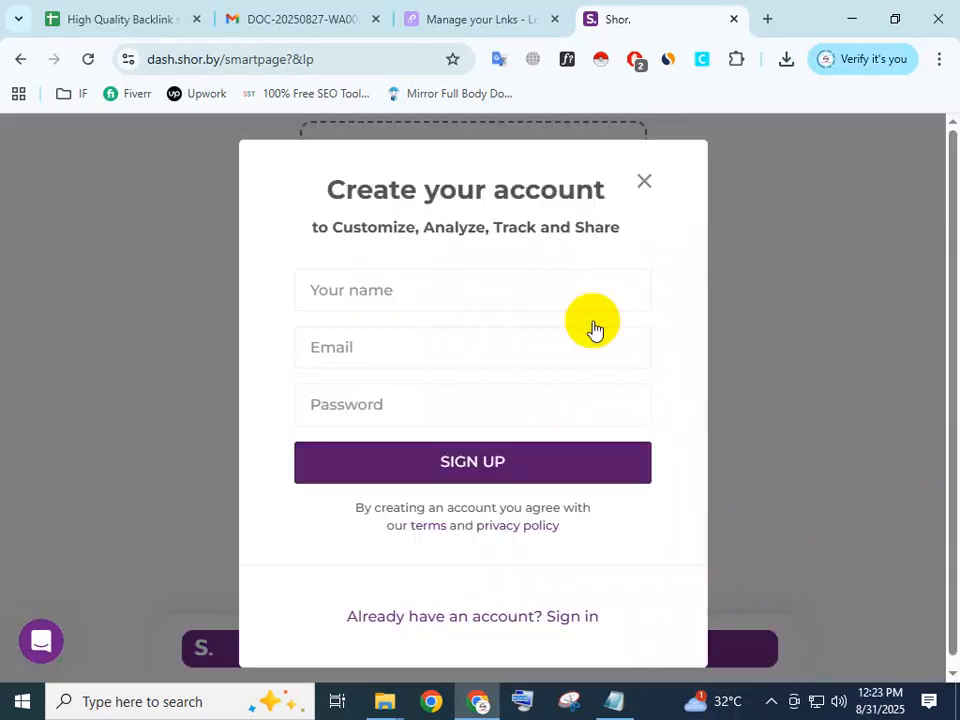
pyautogui.click(384, 289)
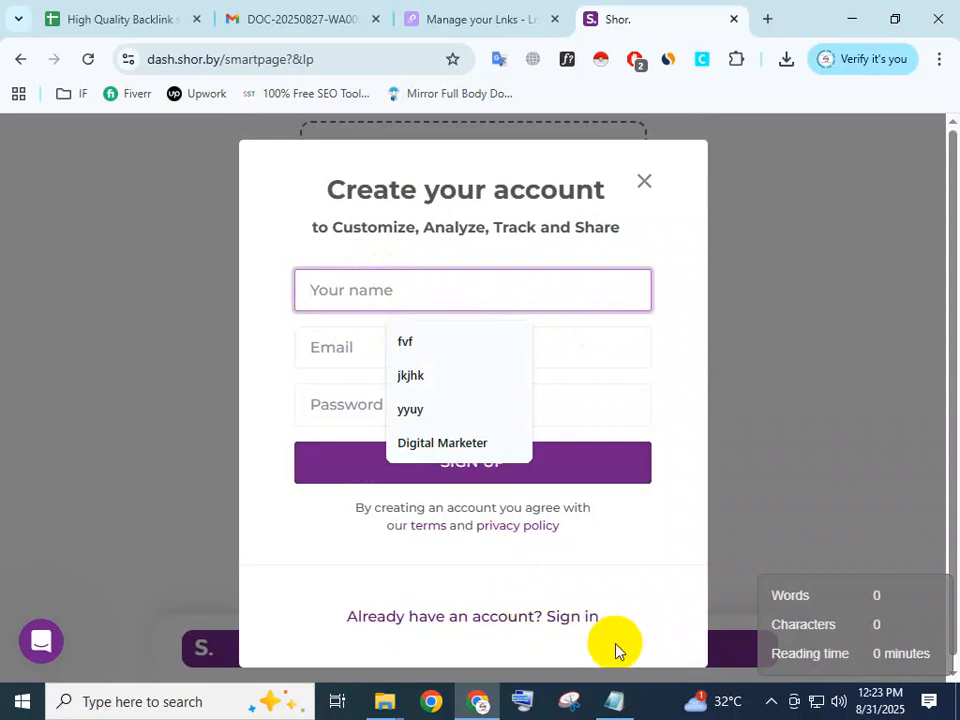
pyautogui.click(614, 701)
pyautogui.click(541, 318)
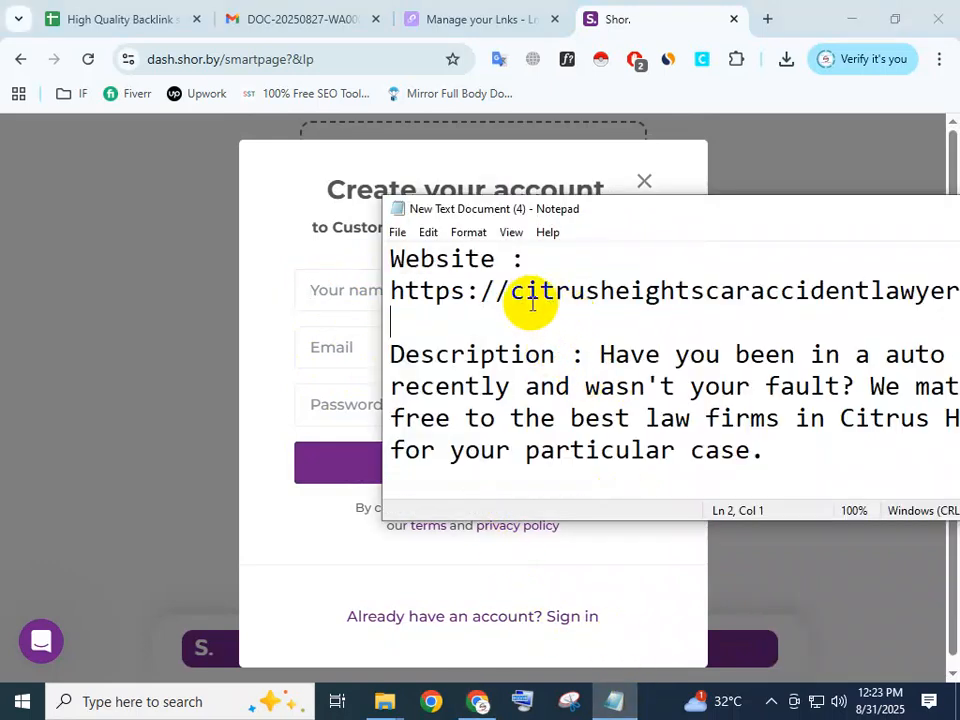
pyautogui.moveTo(518, 296); pyautogui.dragTo(948, 291)
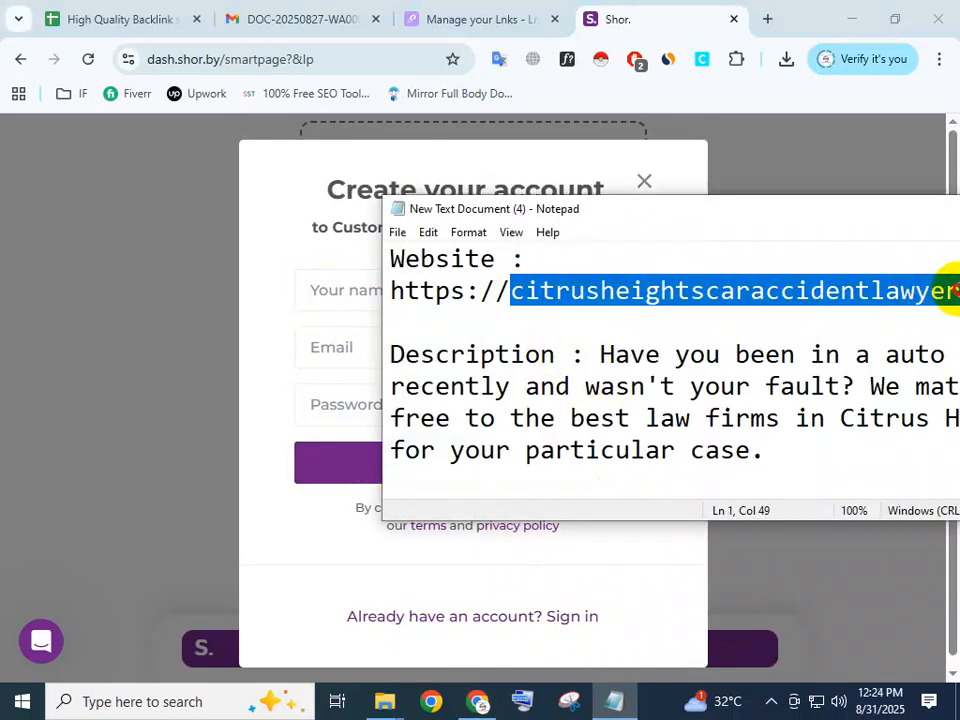
pyautogui.moveTo(718, 212); pyautogui.dragTo(644, 216)
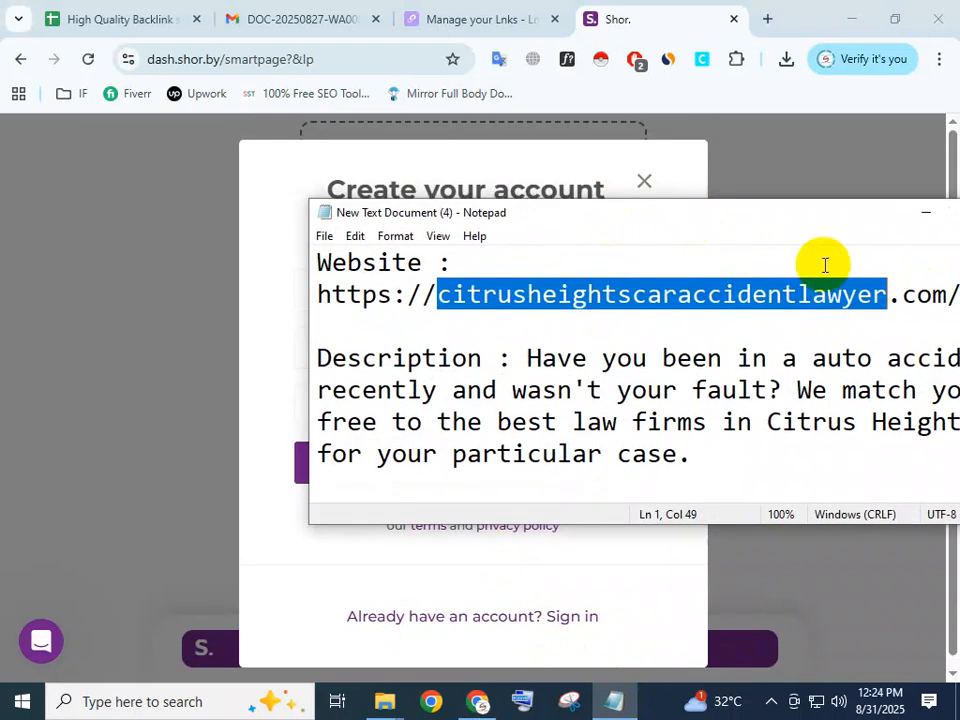
pyautogui.rightClick(737, 300)
pyautogui.click(765, 358)
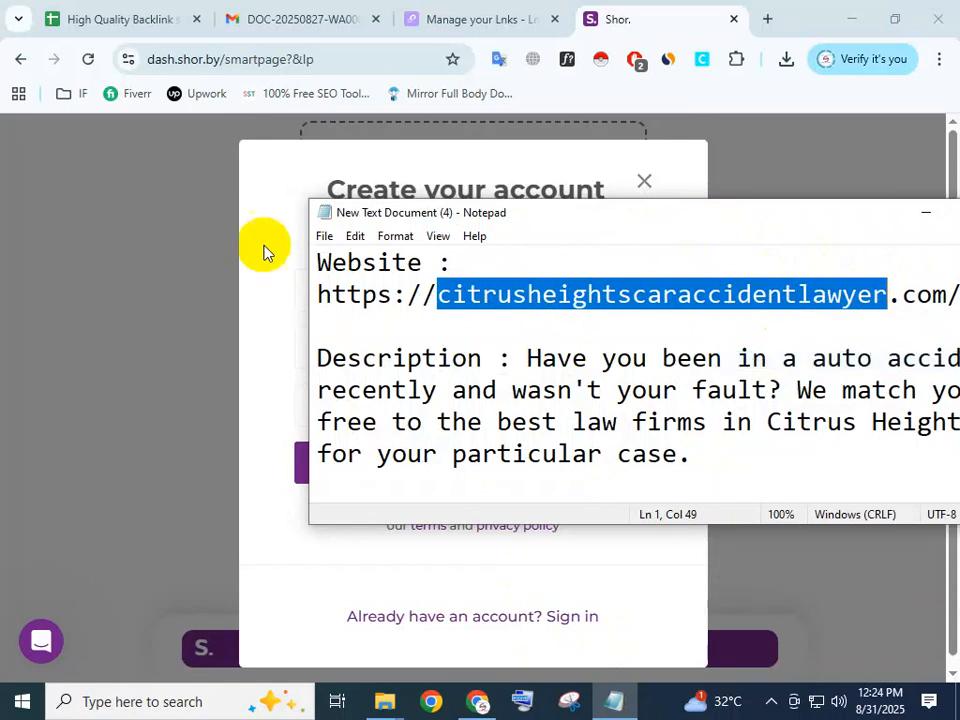
pyautogui.click(285, 237)
pyautogui.click(334, 289)
pyautogui.hotkey('ctrl', 'v')
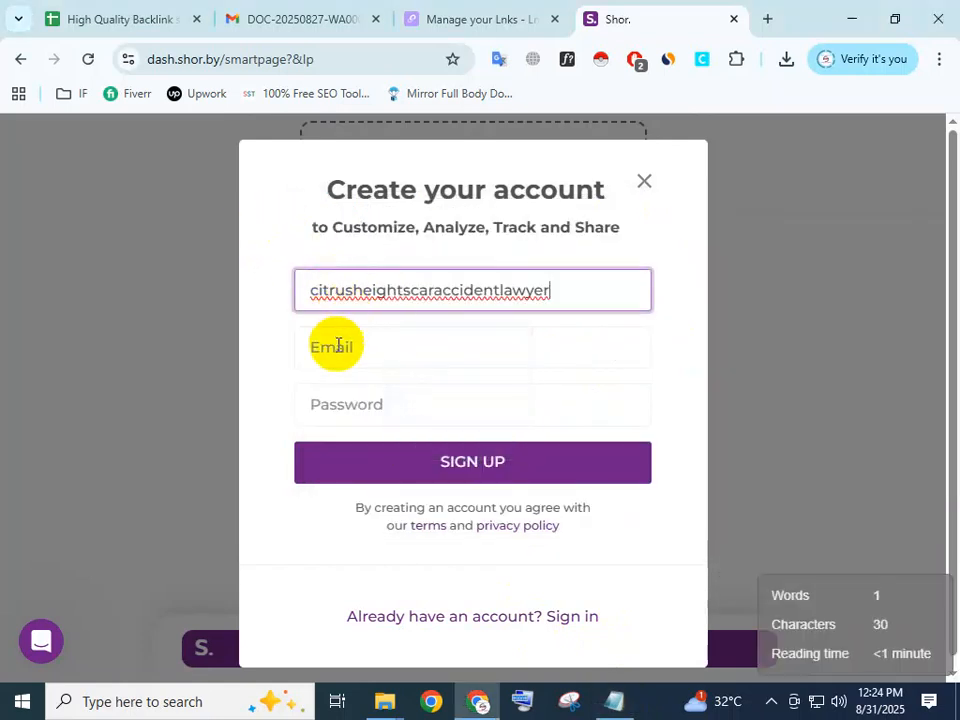
# Fill in the account's e-mail and password, sign up, and decline saving the password in the browser.
pyautogui.click(336, 345)
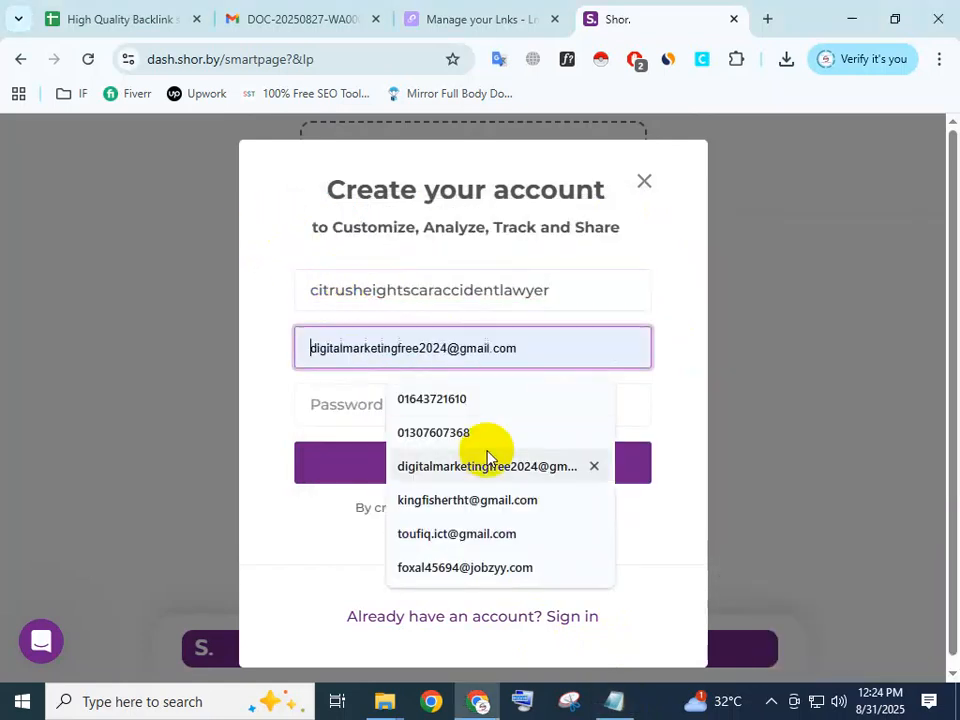
pyautogui.click(438, 503)
pyautogui.click(418, 406)
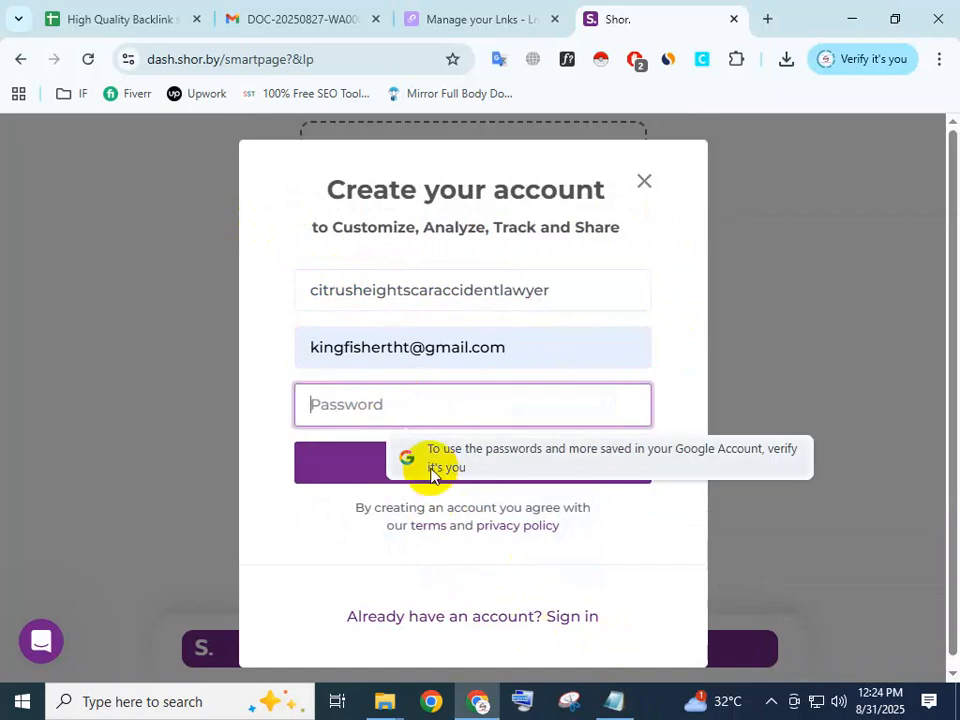
pyautogui.write('•')
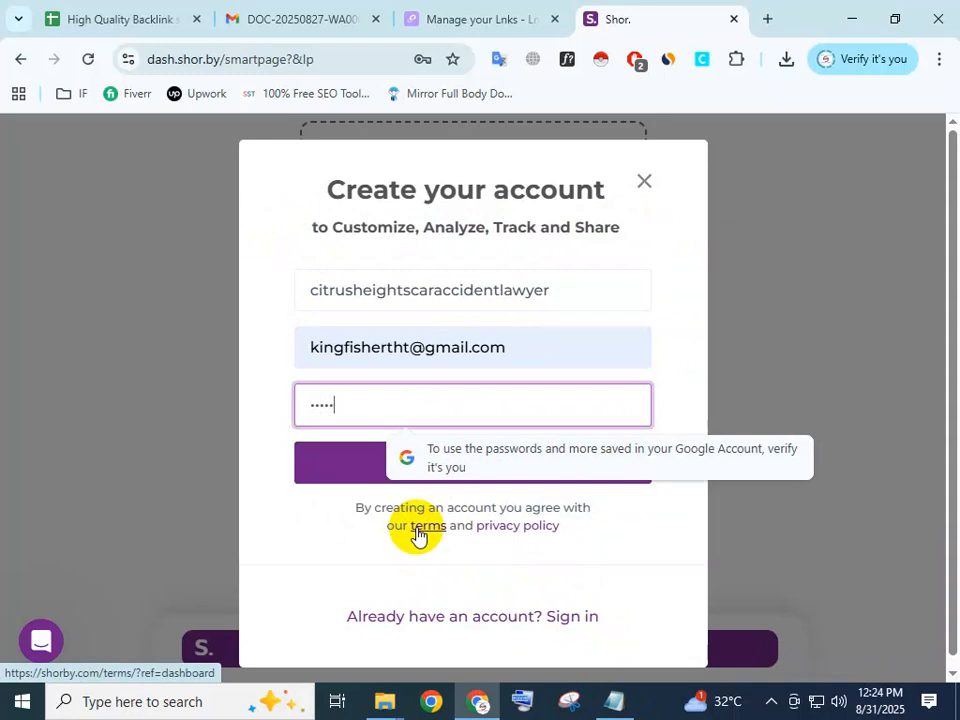
pyautogui.click(341, 478)
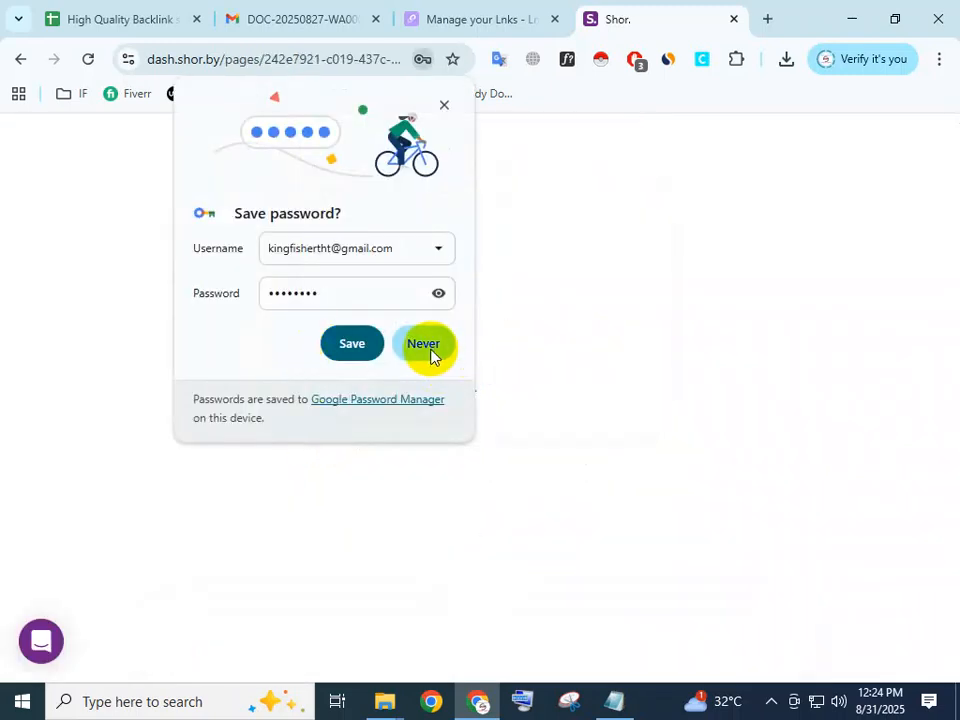
pyautogui.click(429, 354)
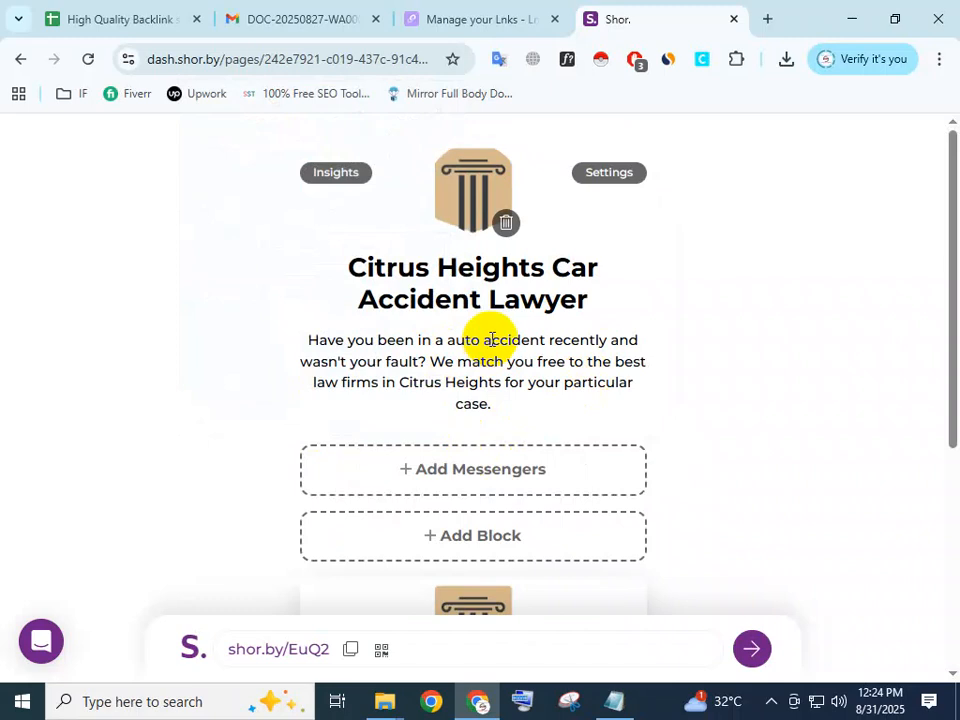
pyautogui.scroll(-4, 511, 257)
pyautogui.scroll(4, 520, 372)
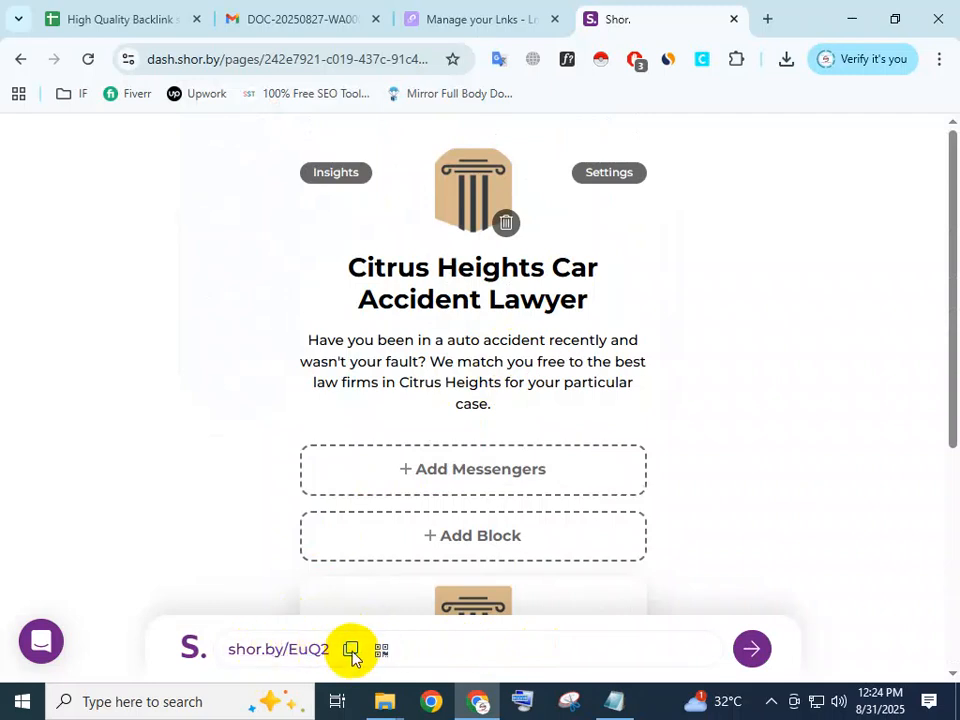
pyautogui.click(287, 15)
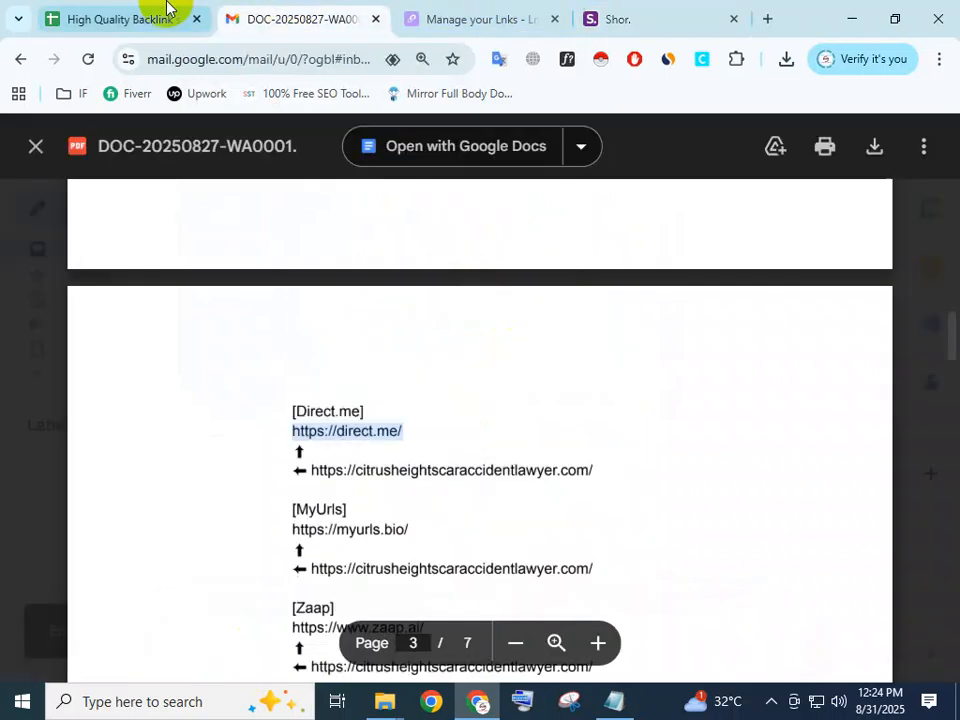
pyautogui.click(166, 10)
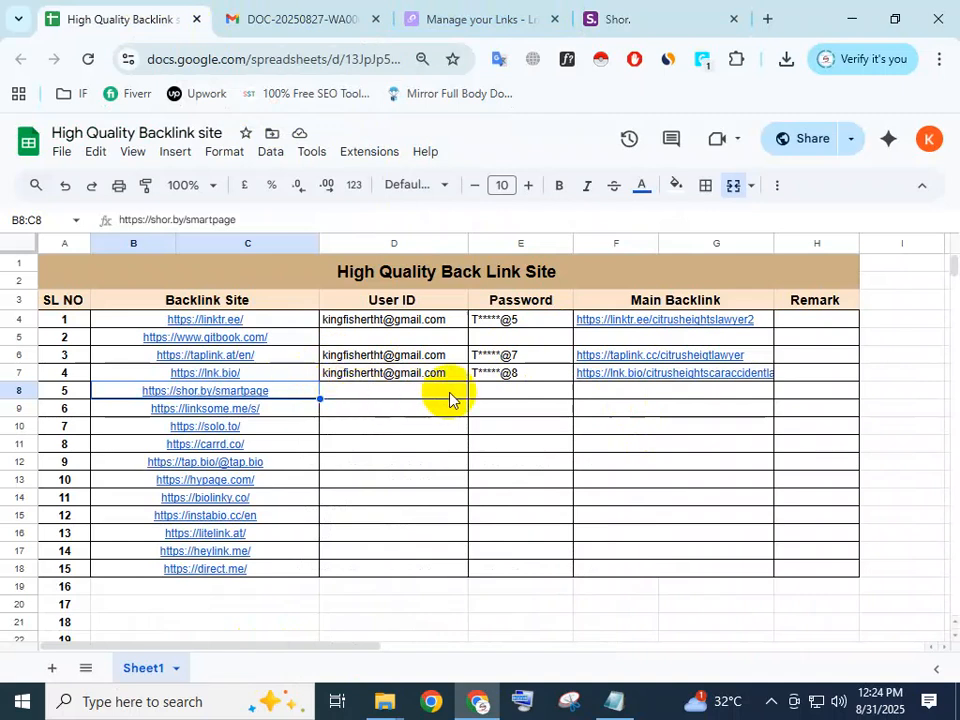
pyautogui.click(614, 396)
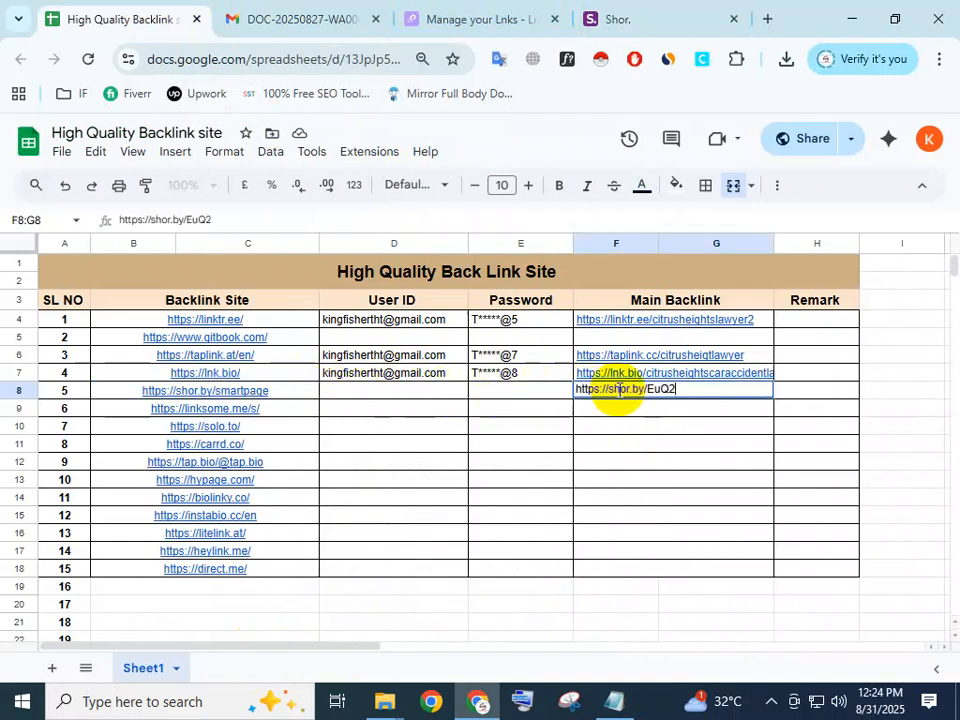
pyautogui.click(664, 428)
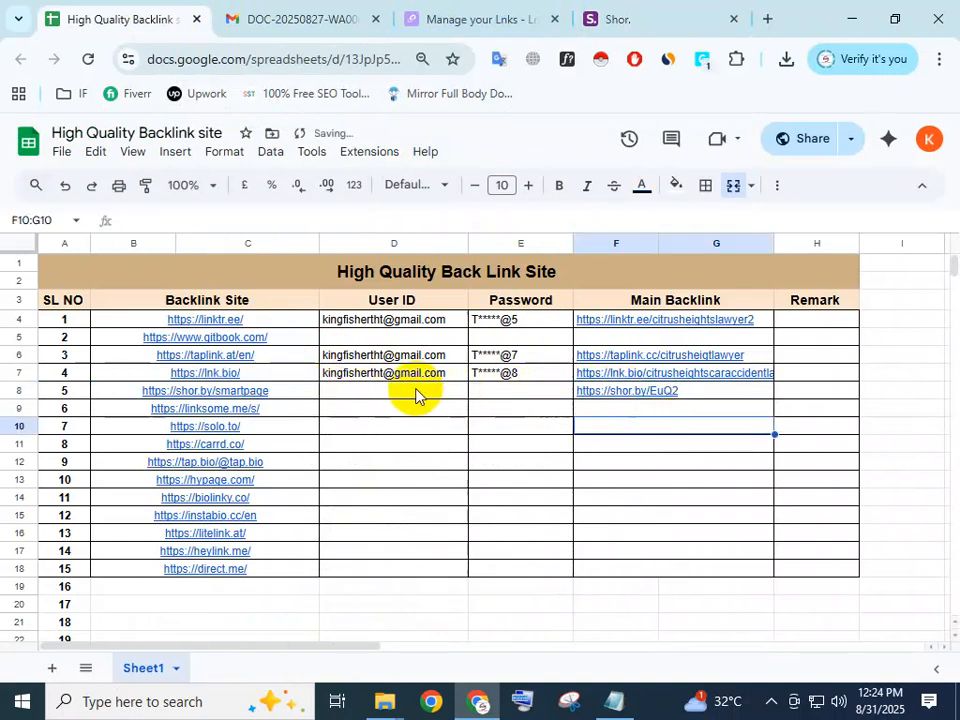
# Fill the shor.by row's User ID and Password cells by extending the entries from the lnk.bio row above.
pyautogui.click(416, 394)
pyautogui.click(450, 376)
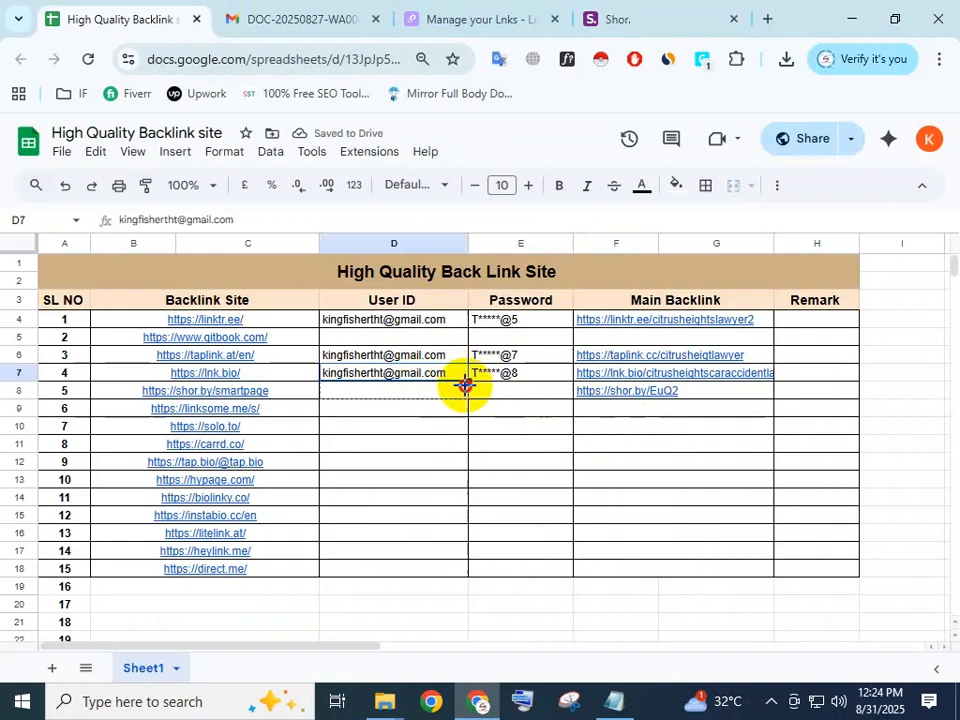
pyautogui.moveTo(463, 402); pyautogui.dragTo(463, 400)
pyautogui.click(517, 377)
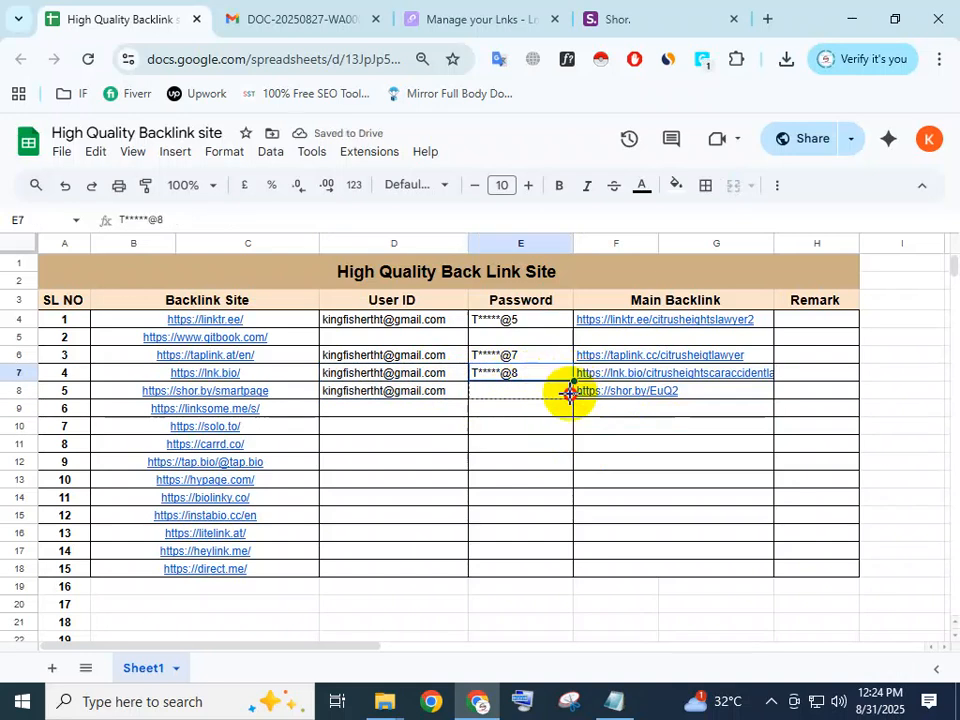
pyautogui.moveTo(573, 381); pyautogui.dragTo(574, 392)
pyautogui.click(940, 446)
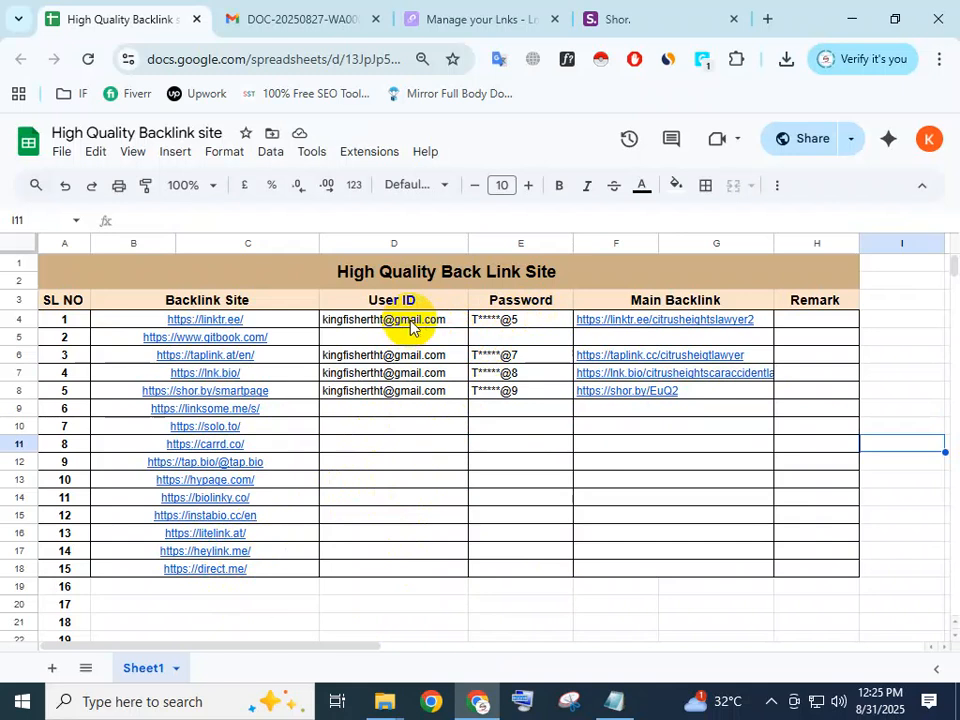
pyautogui.moveTo(253, 337)
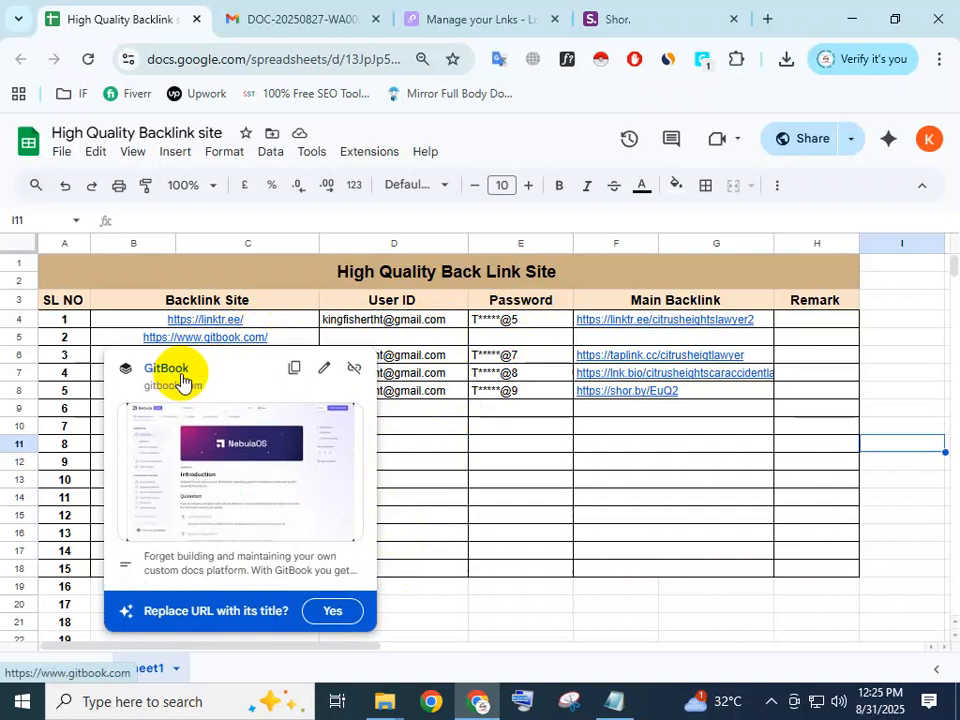
pyautogui.click(534, 534)
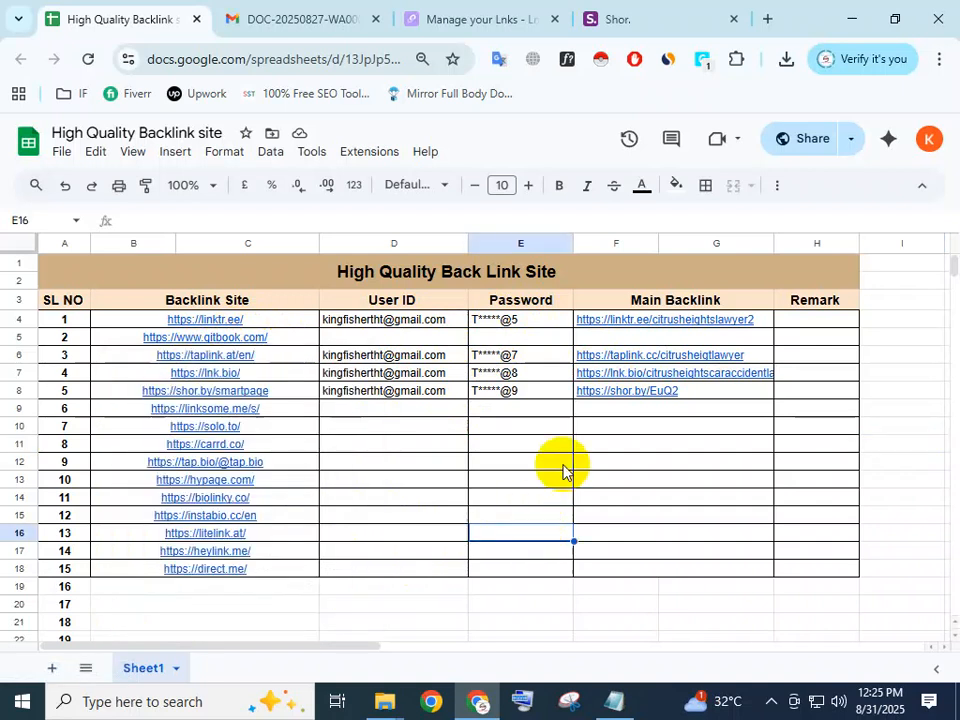